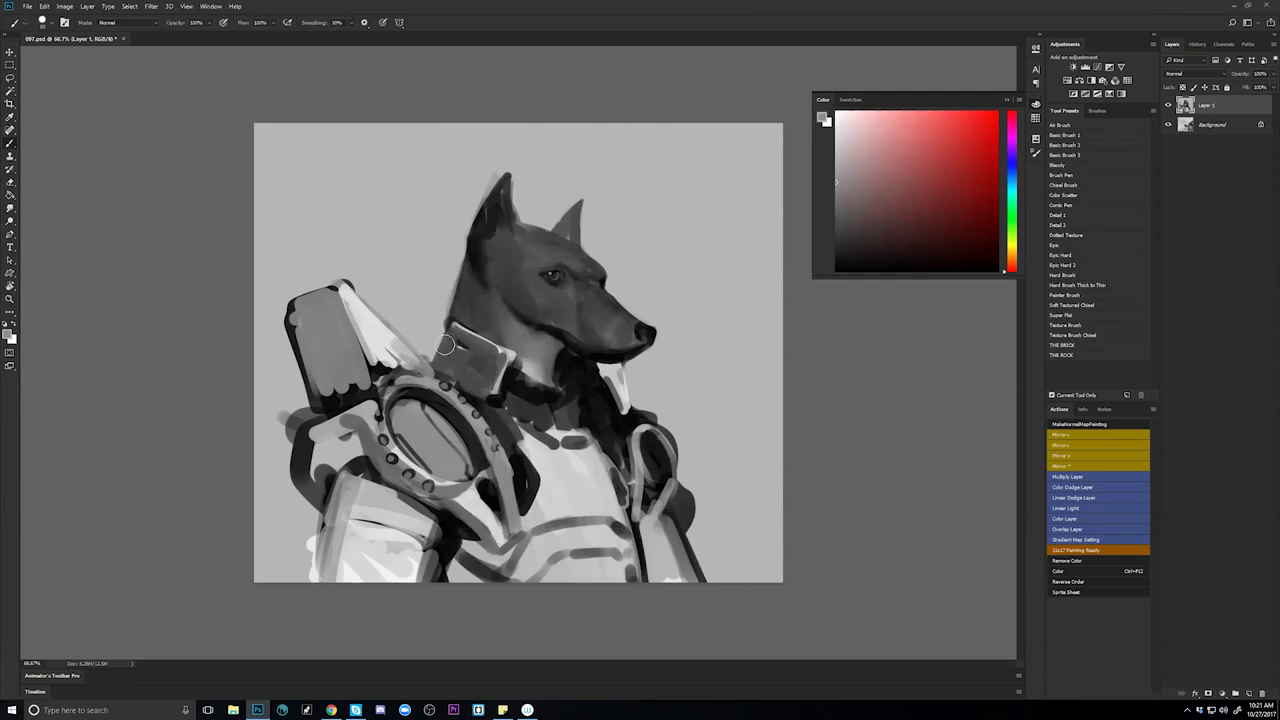
Flip the canvas horizontally and paint over the strap between the collar and the shoulder pack with sampled greys.
alt+click(594, 353)
drag(601, 366, 611, 396)
key(ctrl+h)
alt+click(637, 331)
alt+click(603, 370)
mouse_move(615, 371)
mouse_down()
mouse_move(672, 309)
mouse_move(655, 366)
mouse_move(638, 368)
mouse_up()
Paint grey strokes on the collar opening below the dog's neck using tones sampled from the painting.
alt+click(533, 355)
mouse_move(504, 370)
mouse_down()
mouse_move(459, 379)
mouse_move(480, 359)
mouse_move(528, 357)
mouse_up()
key(ctrl+z)
drag(459, 387, 468, 380)
alt+click(474, 360)
alt+click(492, 384)
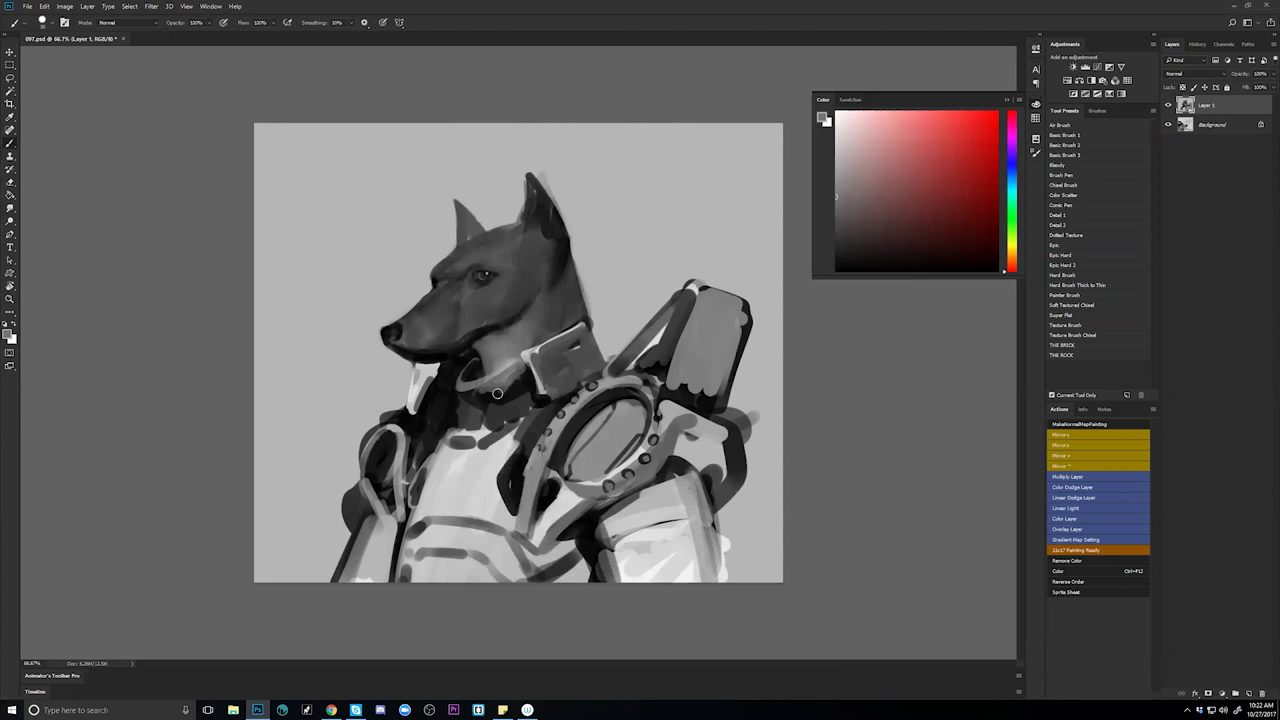
Block in the grey front collar flap and its light upper rim with sampled tones.
alt+click(486, 392)
alt+click(502, 376)
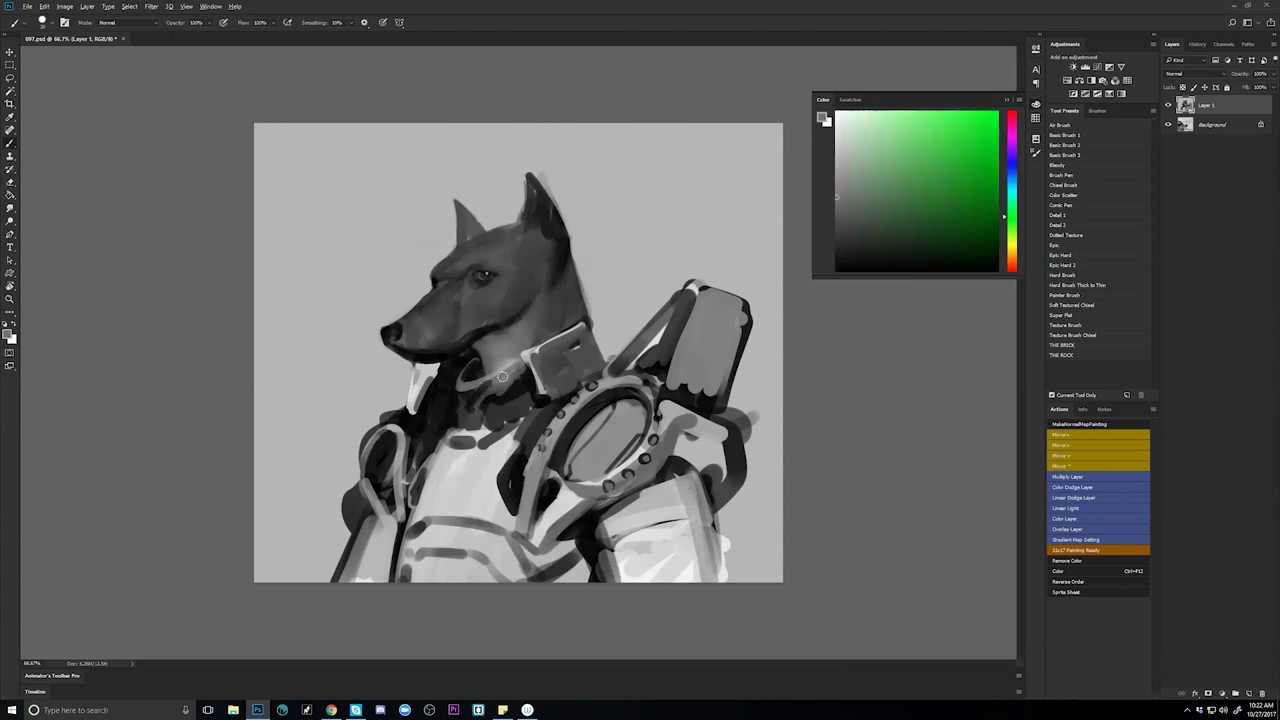
mouse_move(498, 380)
mouse_down()
mouse_move(478, 414)
mouse_move(521, 369)
mouse_up()
alt+click(455, 410)
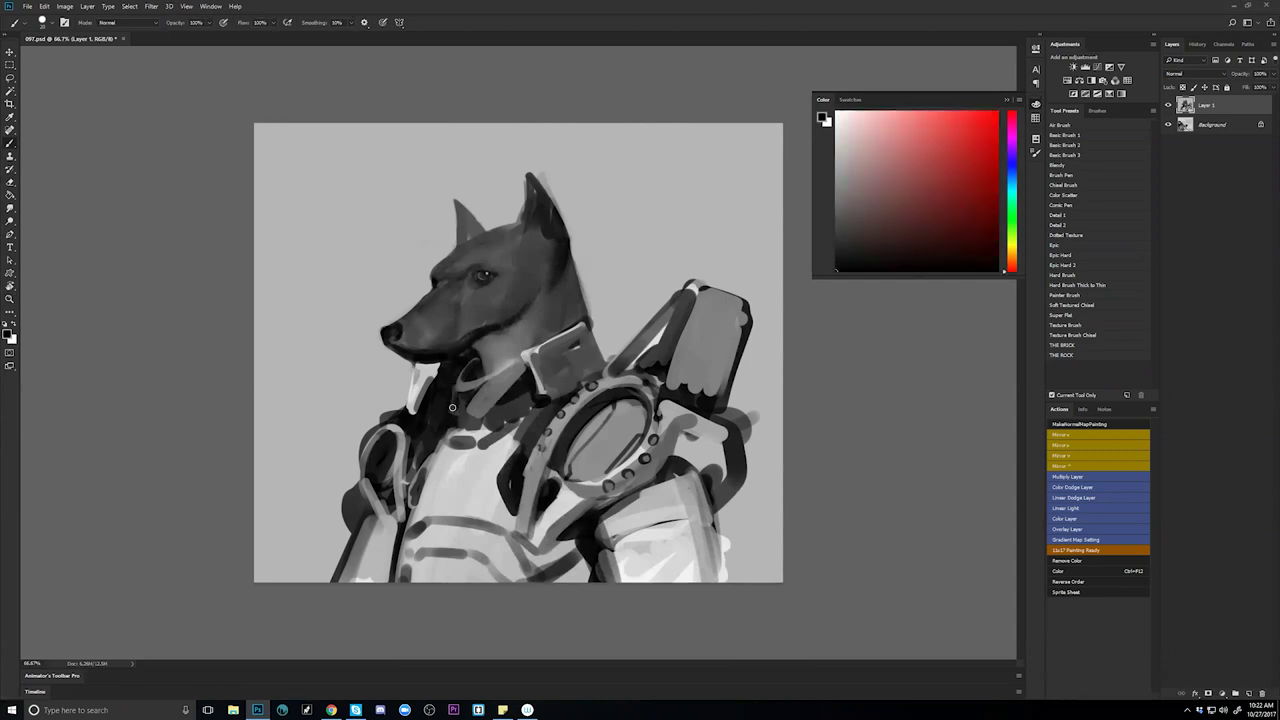
alt+click(481, 401)
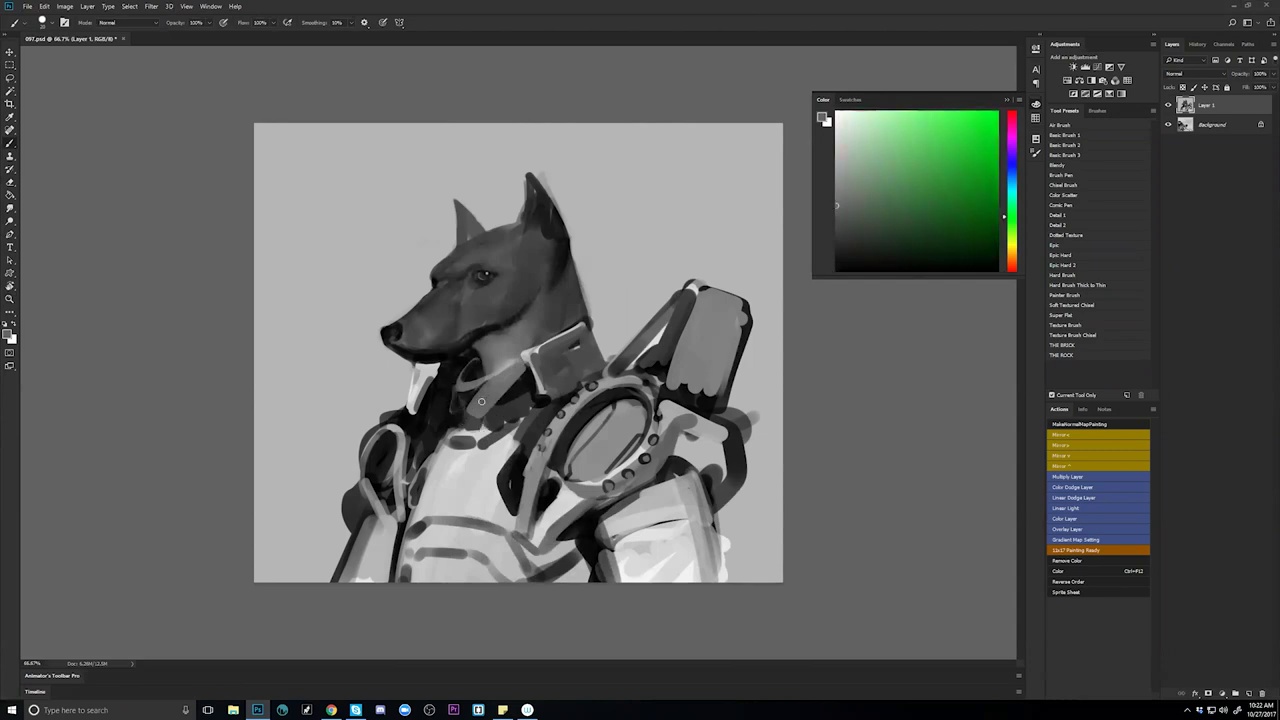
Refine the front collar flap's rim and lower edge with white, sampled grey and black, checking it in the mirrored canvas.
key(x)
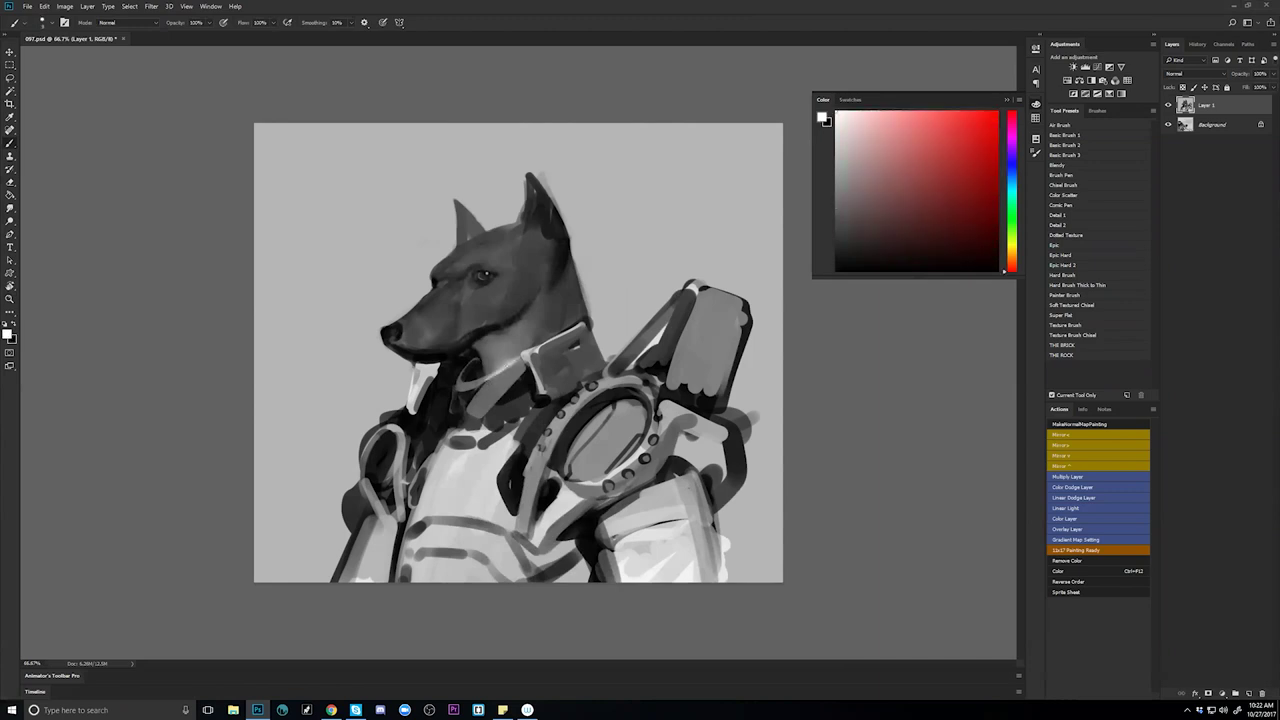
key(ctrl+shift+h)
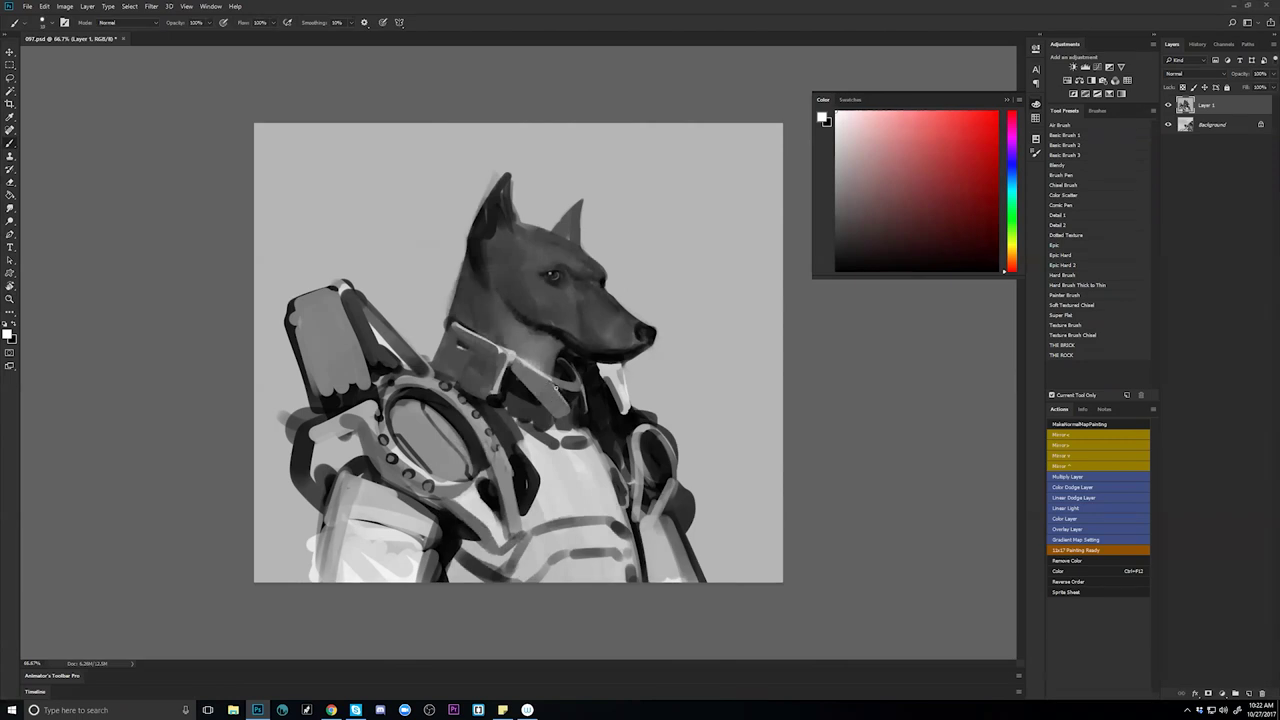
alt+click(531, 383)
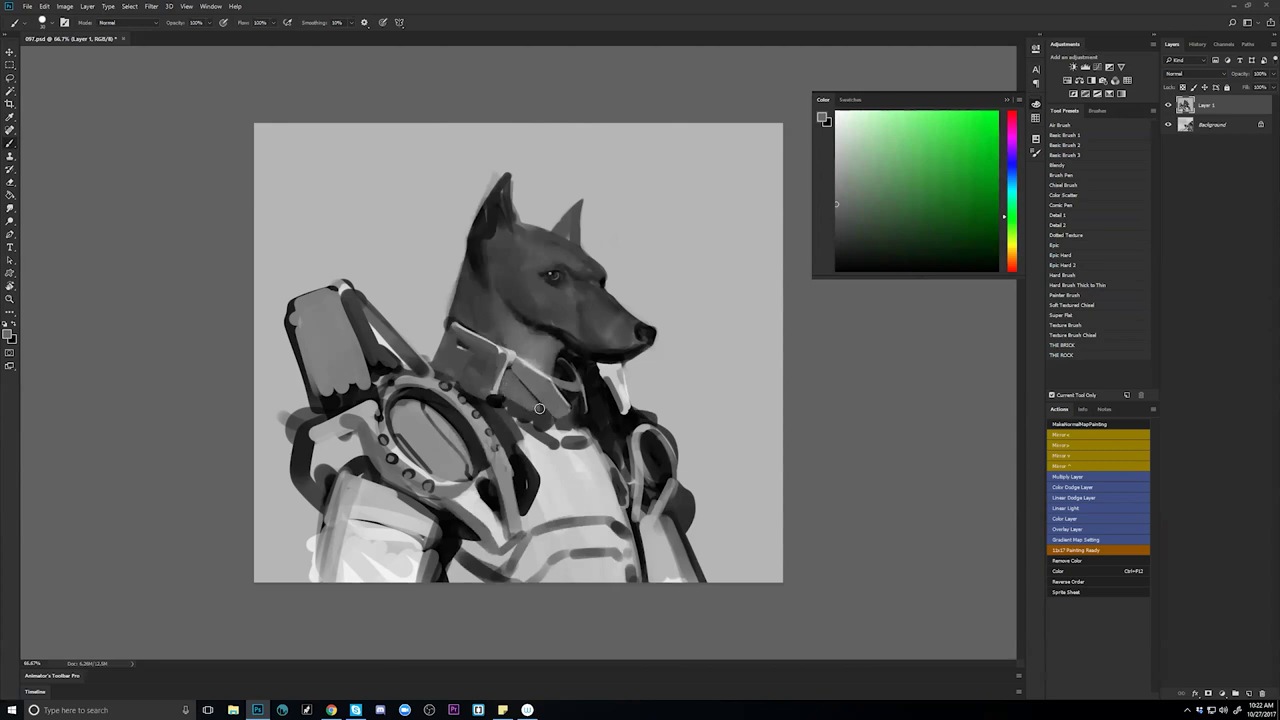
key(d)
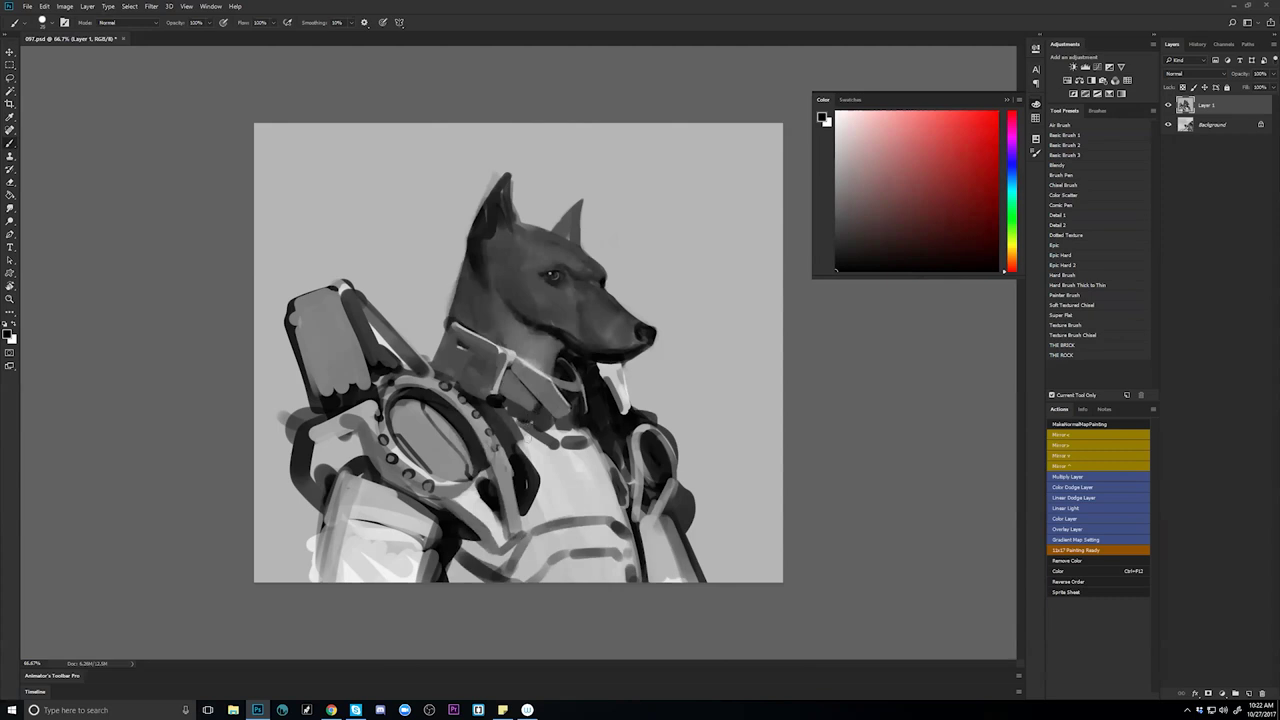
key(ctrl+shift+h)
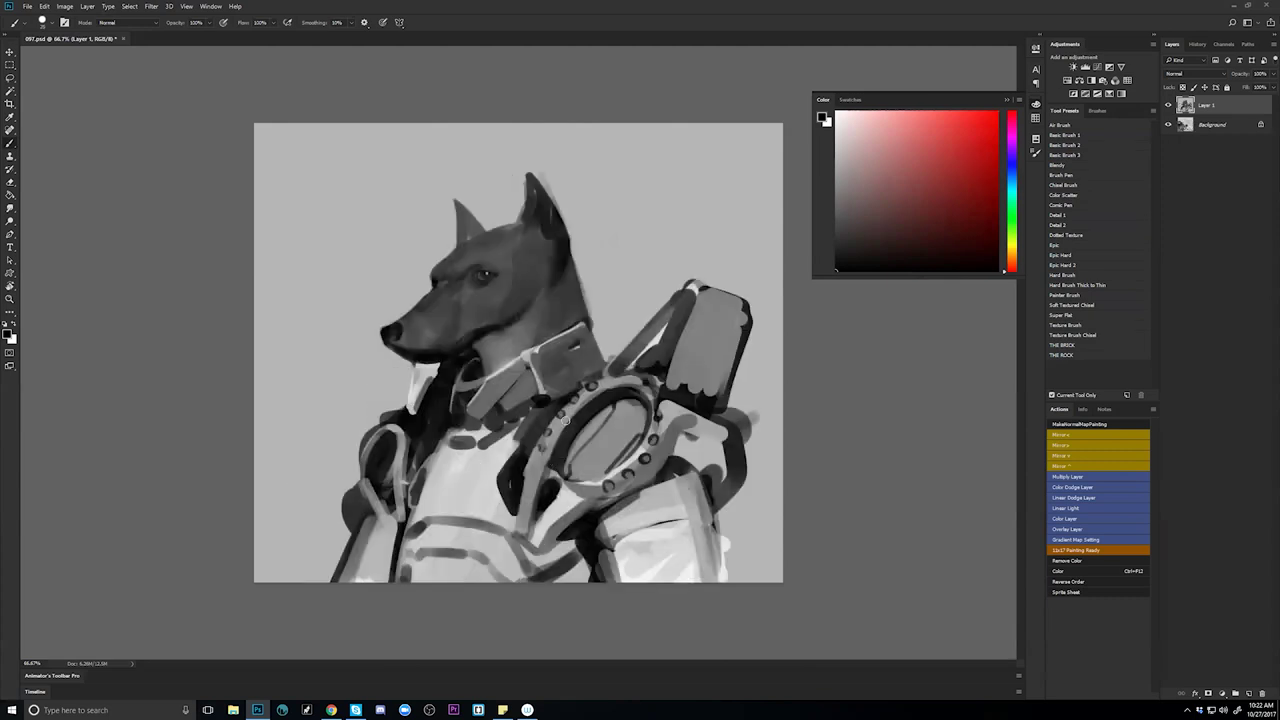
Repaint the large rear collar panel to cover its slot, and clean up the back edge of the neck with sampled tones.
alt+click(572, 363)
mouse_move(573, 336)
mouse_down()
mouse_move(586, 323)
mouse_move(603, 366)
mouse_up()
alt+click(594, 322)
drag(586, 308, 573, 251)
alt+click(582, 342)
key(bracketright)
mouse_move(587, 320)
mouse_down()
mouse_move(562, 360)
mouse_move(584, 327)
mouse_move(590, 371)
mouse_move(586, 322)
mouse_move(600, 373)
mouse_move(582, 332)
mouse_move(585, 378)
mouse_move(574, 357)
mouse_move(583, 329)
mouse_move(590, 372)
mouse_move(584, 330)
mouse_up()
key(bracketright)
alt+click(572, 378)
alt+click(590, 364)
alt+click(572, 359)
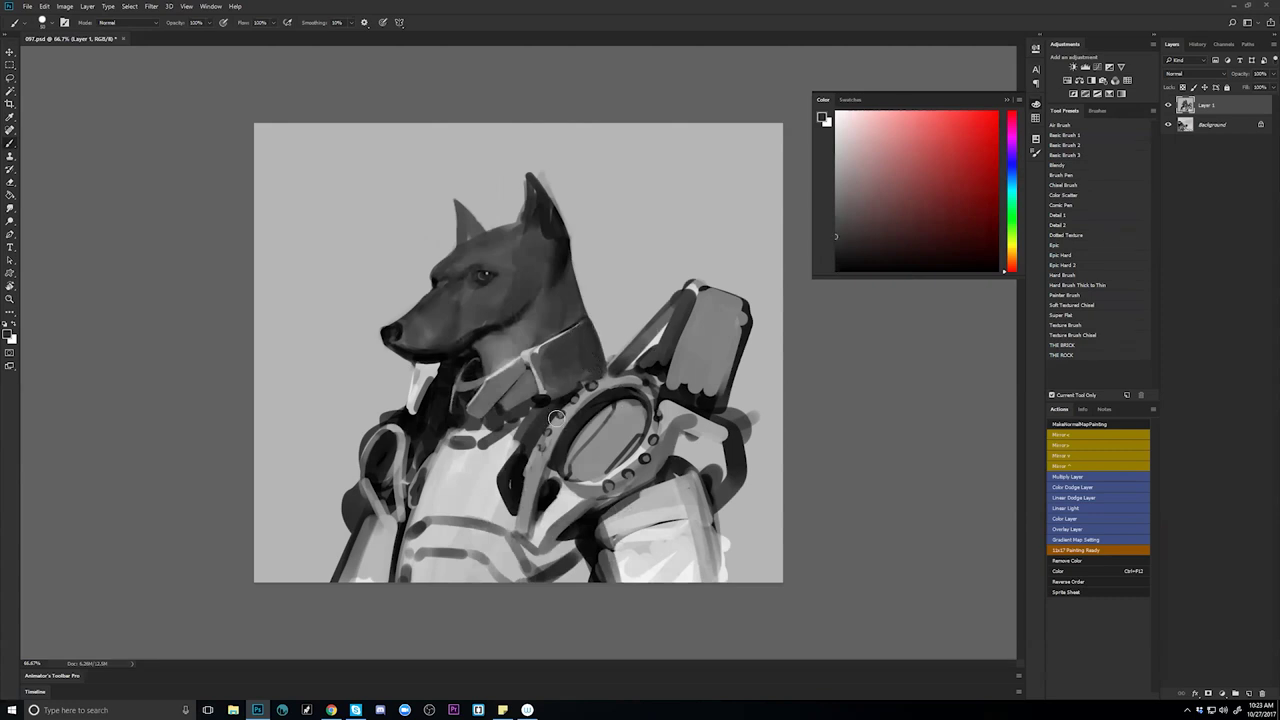
Flip the canvas and touch up the rear collar panel and its junction with the shoulder using sampled dark tones.
key(ctrl+shift+h)
alt+click(557, 378)
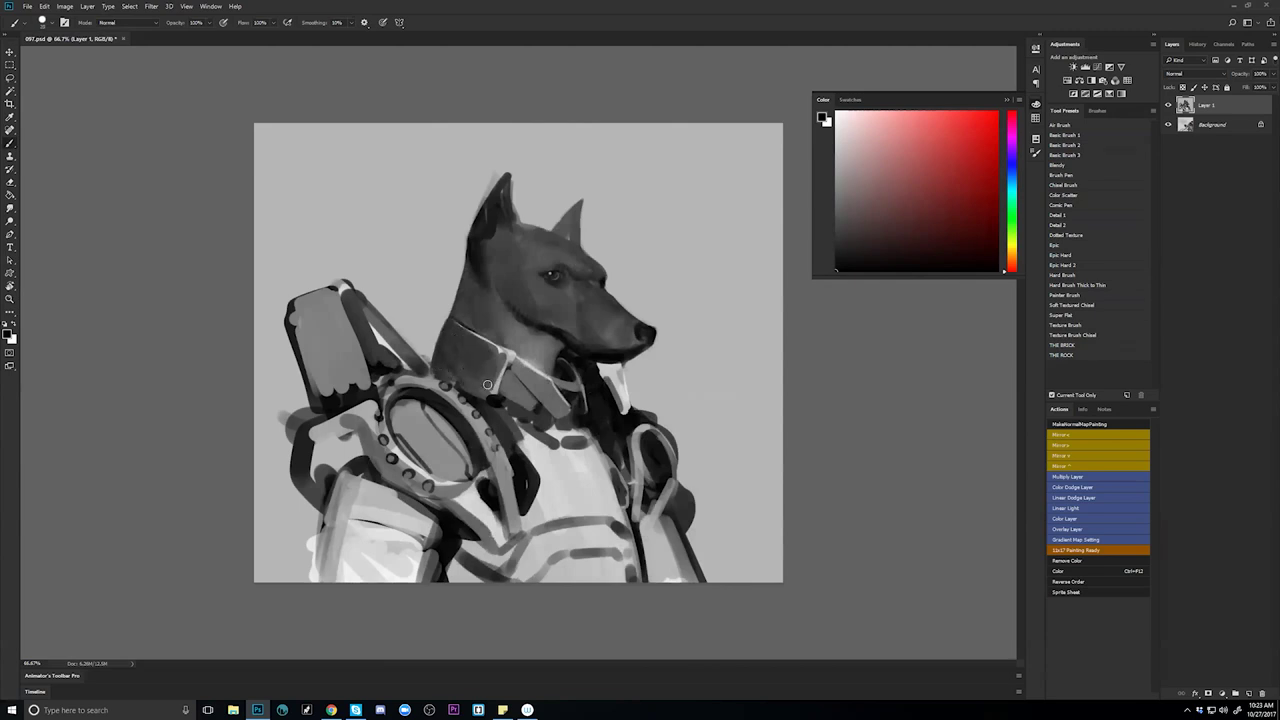
alt+click(477, 373)
alt+click(428, 366)
Crop a narrow strip off the canvas side in front of the dog's snout.
key(c)
mouse_move(783, 352)
mouse_down()
mouse_move(788, 343)
mouse_move(770, 354)
mouse_up()
key(Return)
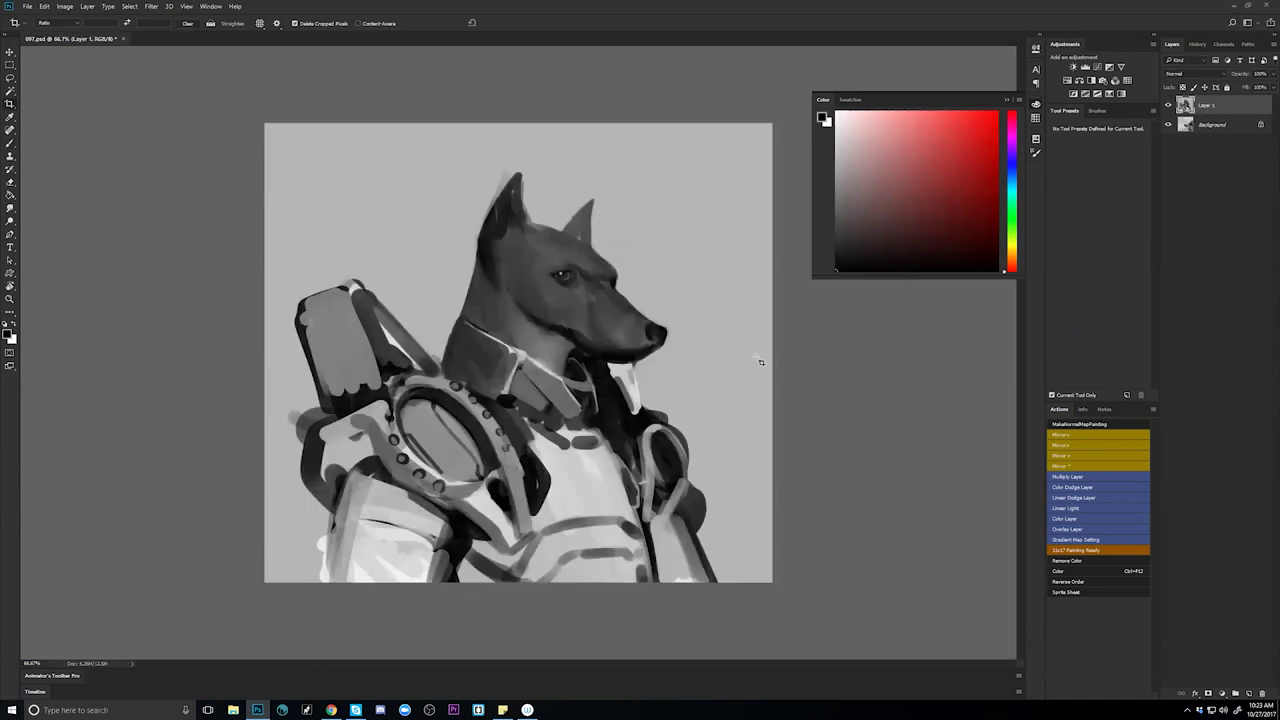
Switch to Chrome and run an image search for "dog ears" in a new tab.
key(alt+Tab)
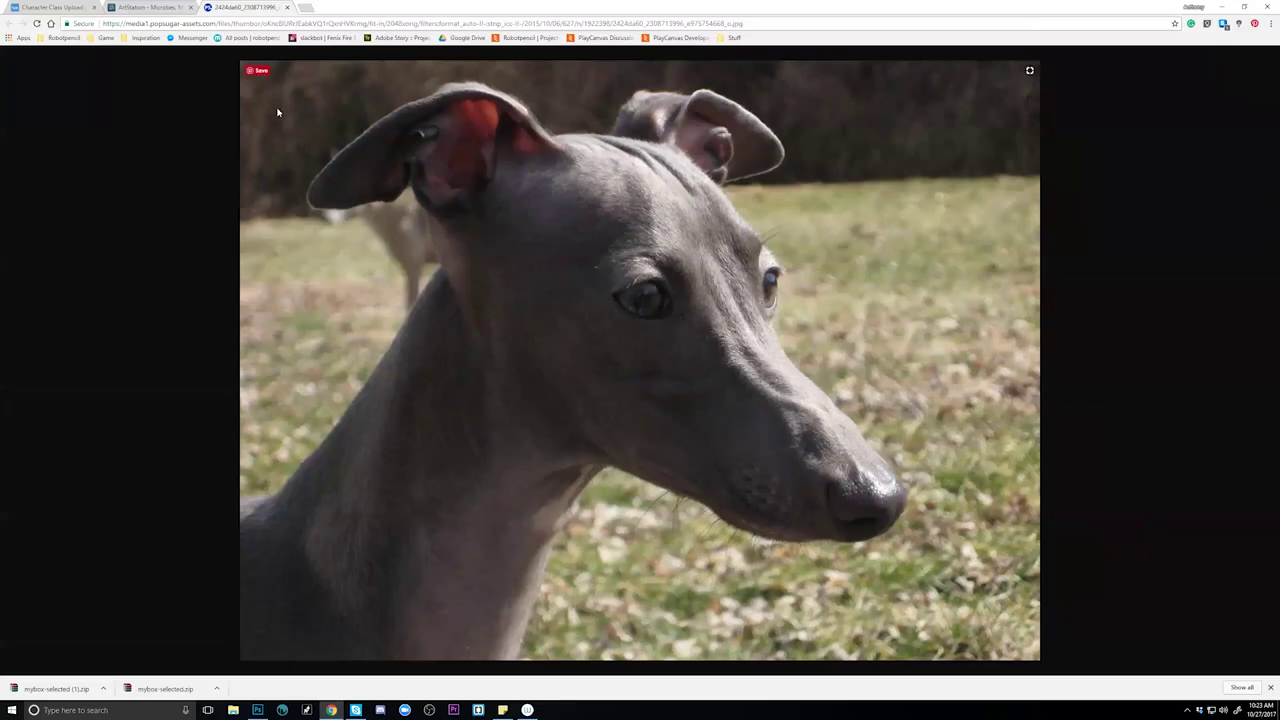
click(302, 6)
text(dog)
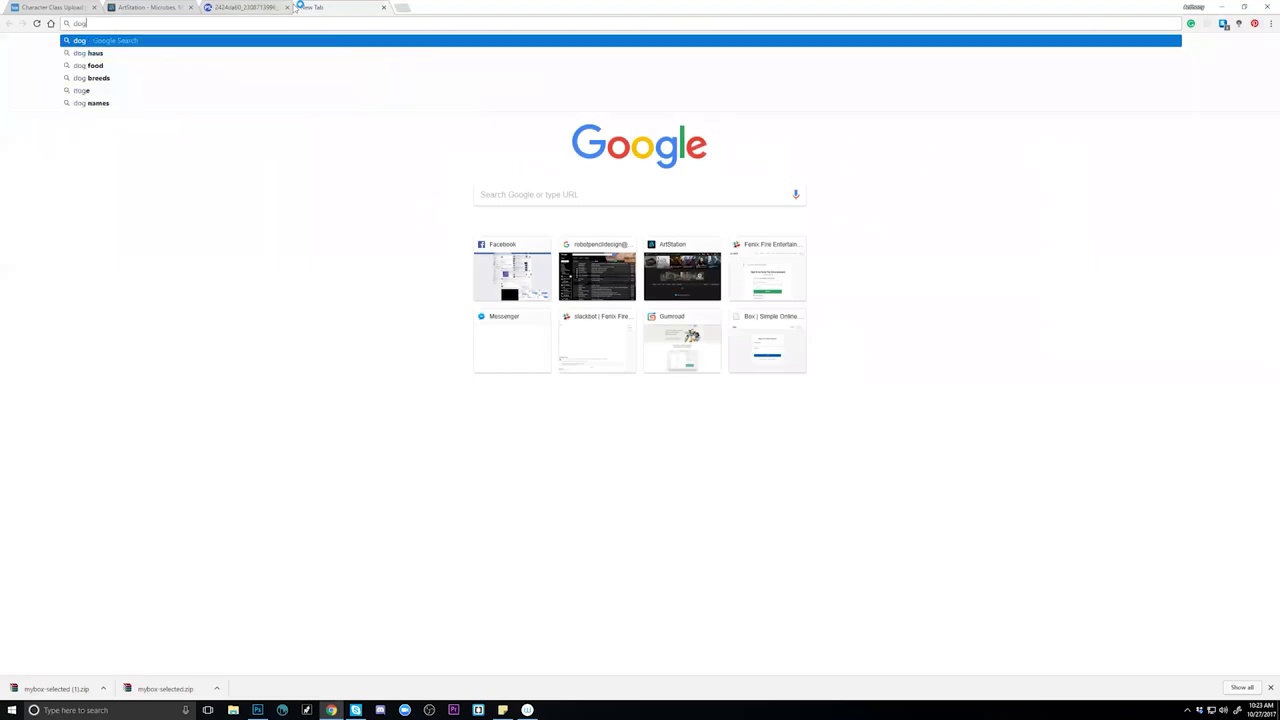
text( ears)
key(Return)
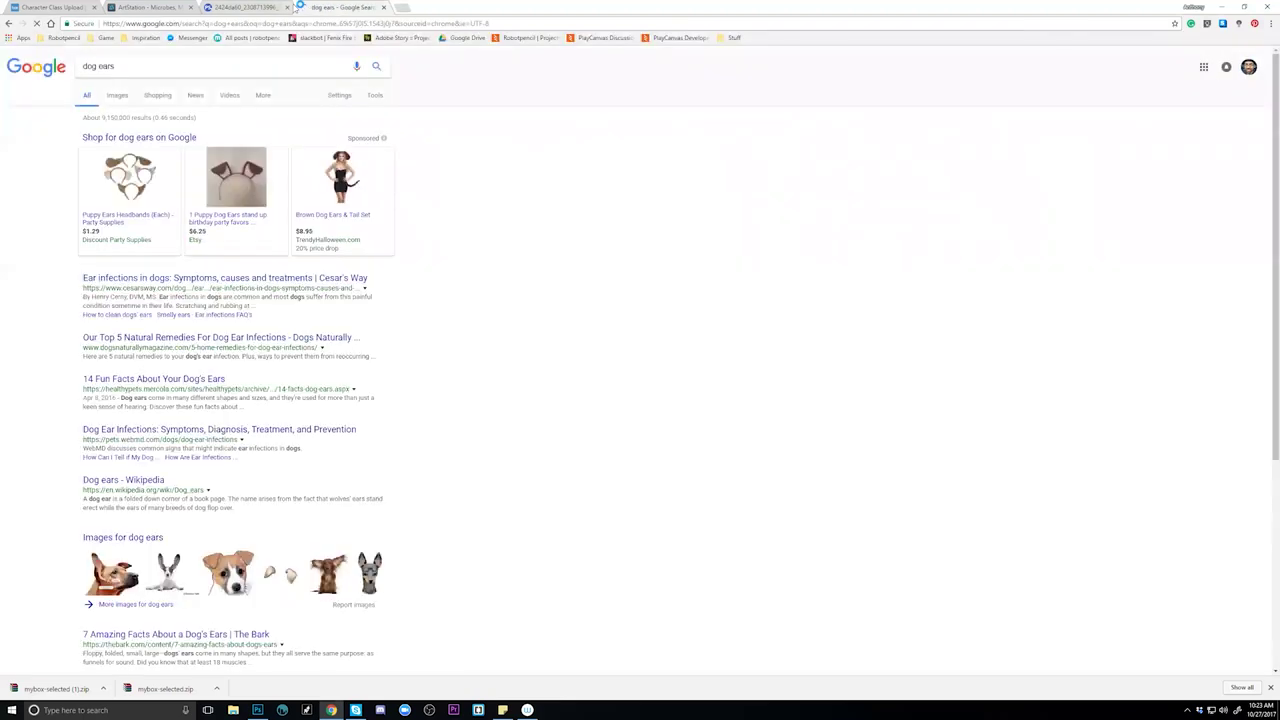
click(117, 95)
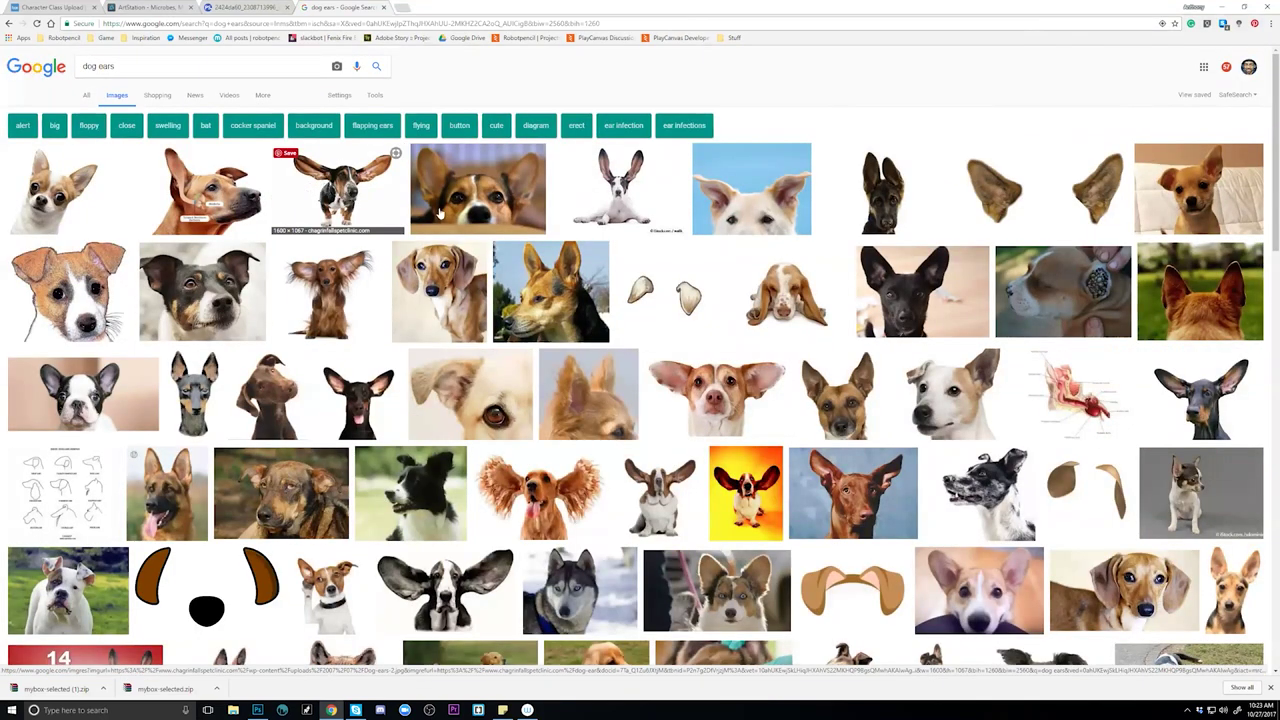
Preview the "How to Clean Your Dog's Ears" photo and look through further results for ear references.
click(560, 287)
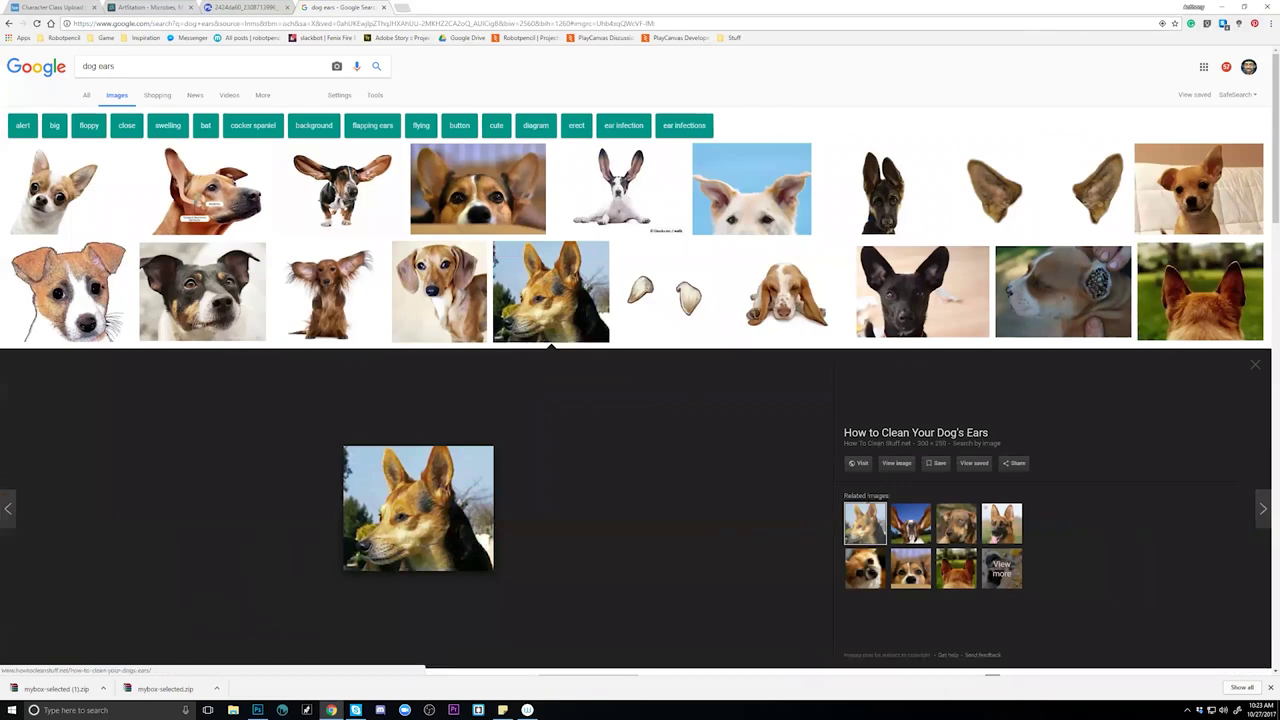
scroll(640, 360, down, 5)
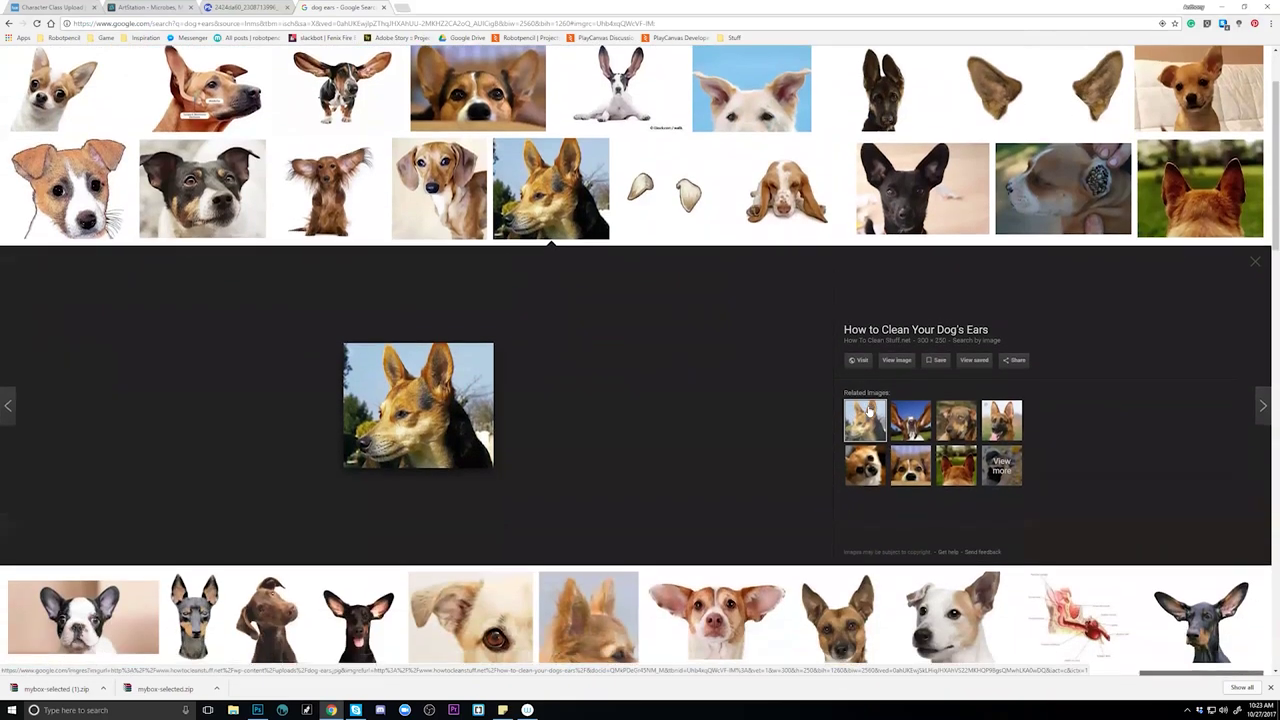
scroll(866, 405, down, 2)
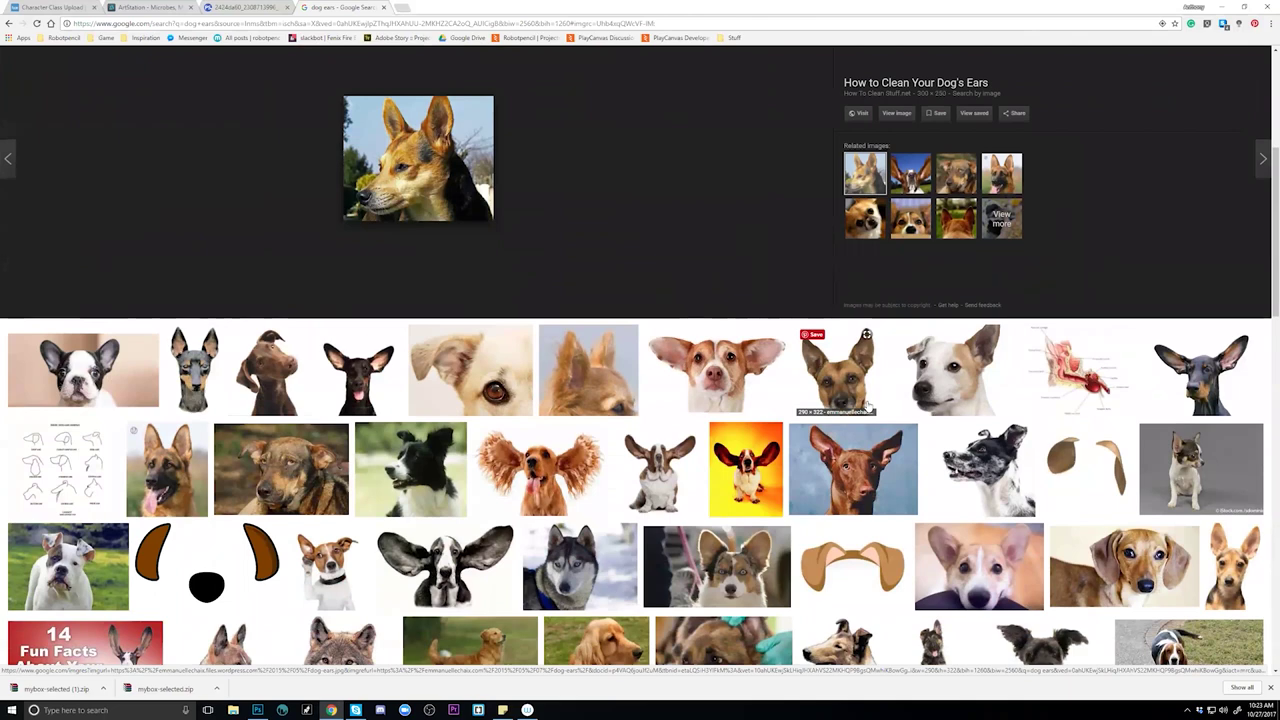
scroll(866, 405, down, 5)
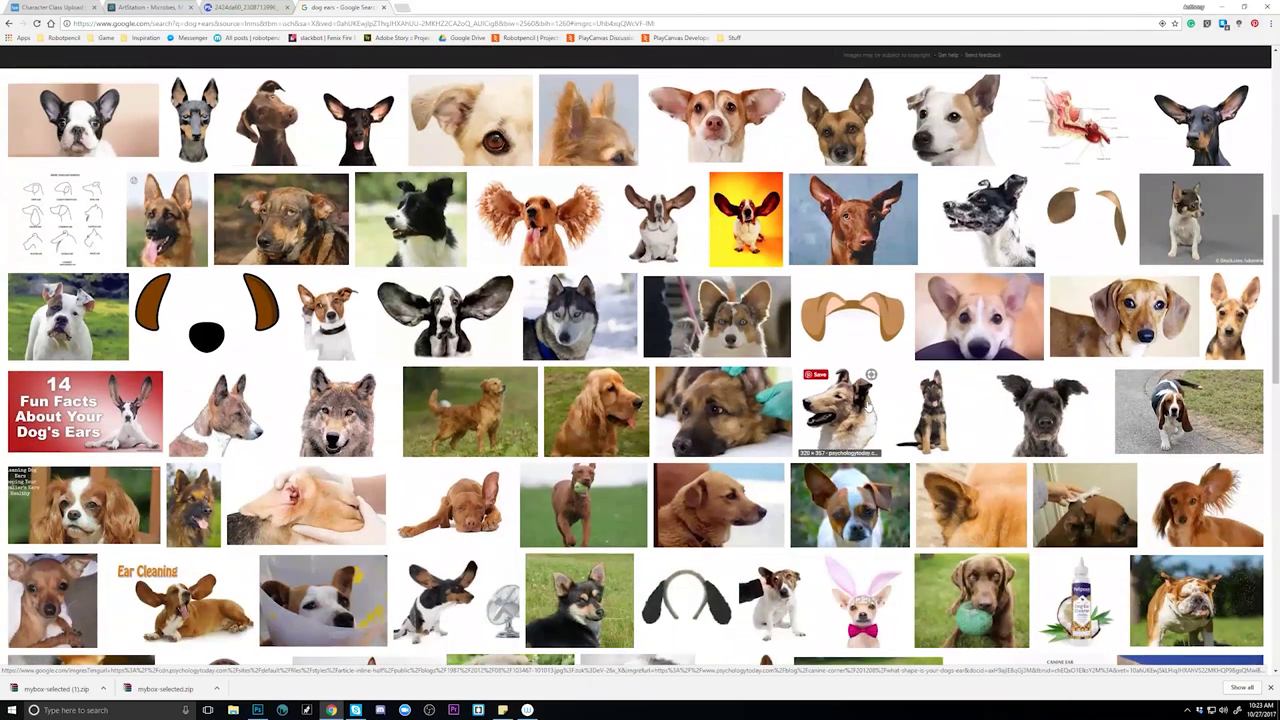
Open the German Shepherd result in its own tab and view the larger "Female German Shepherd Stock Images" photo.
middle_click(164, 209)
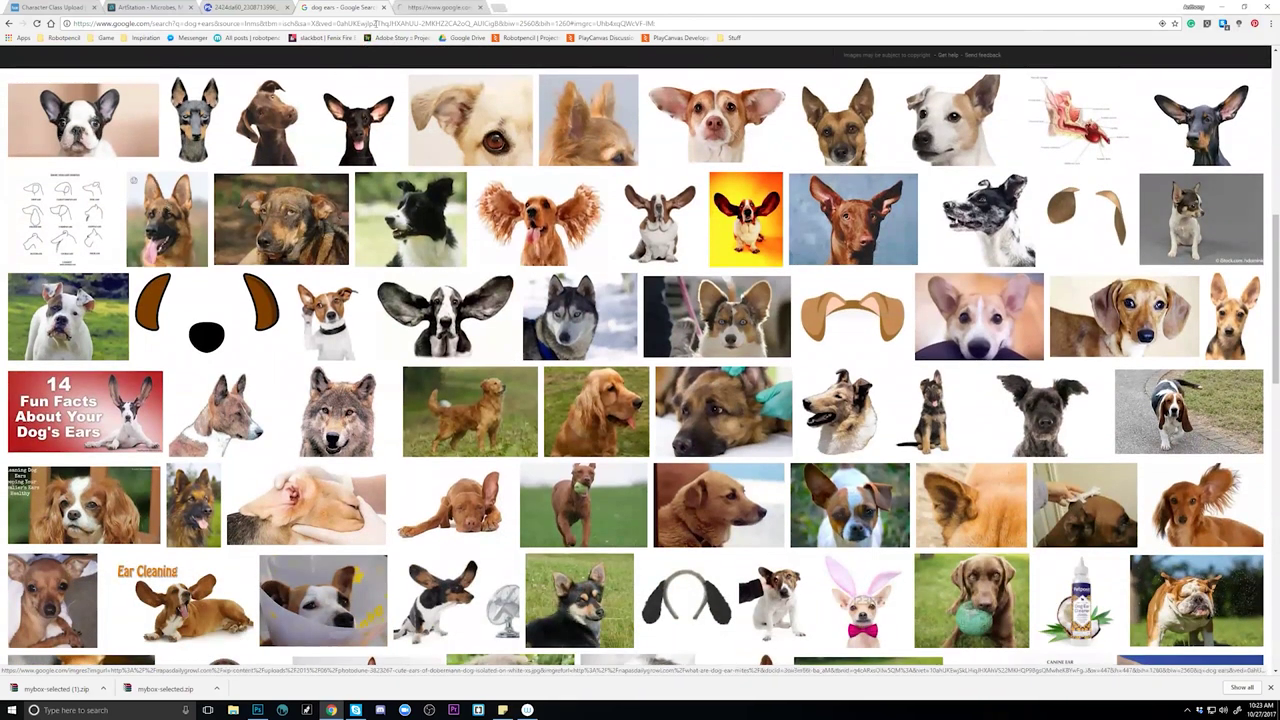
click(440, 7)
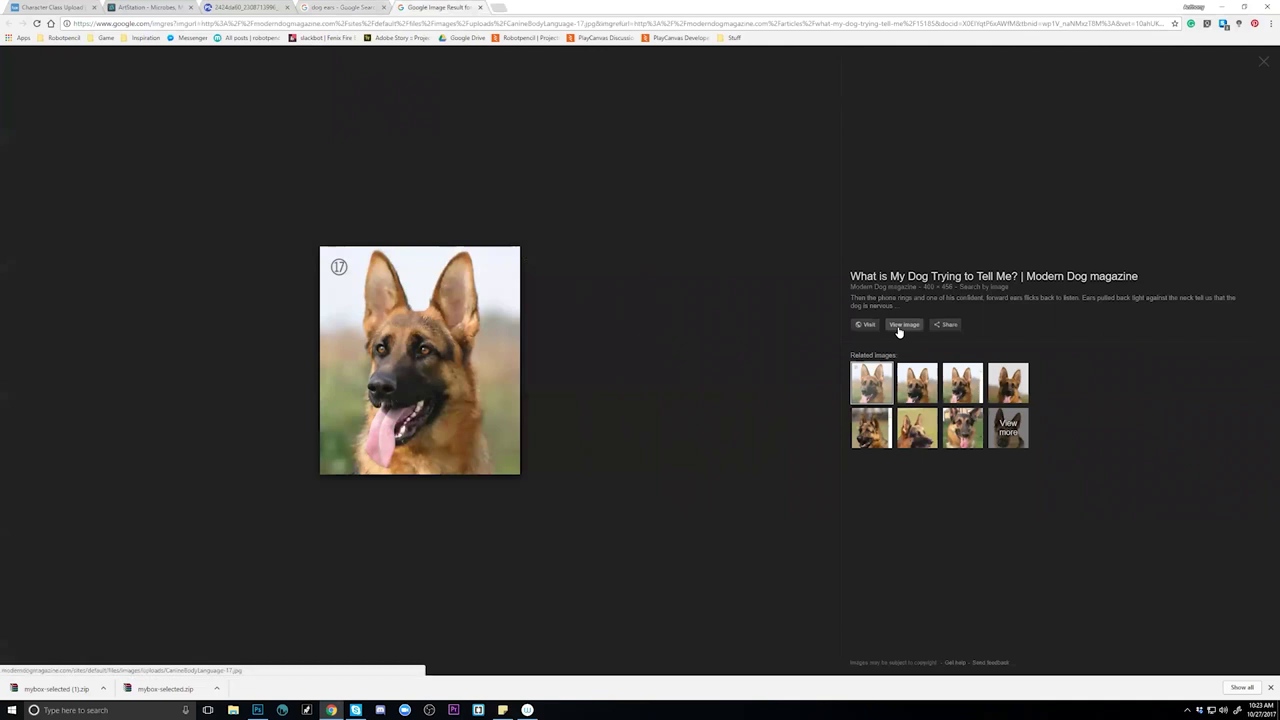
click(924, 375)
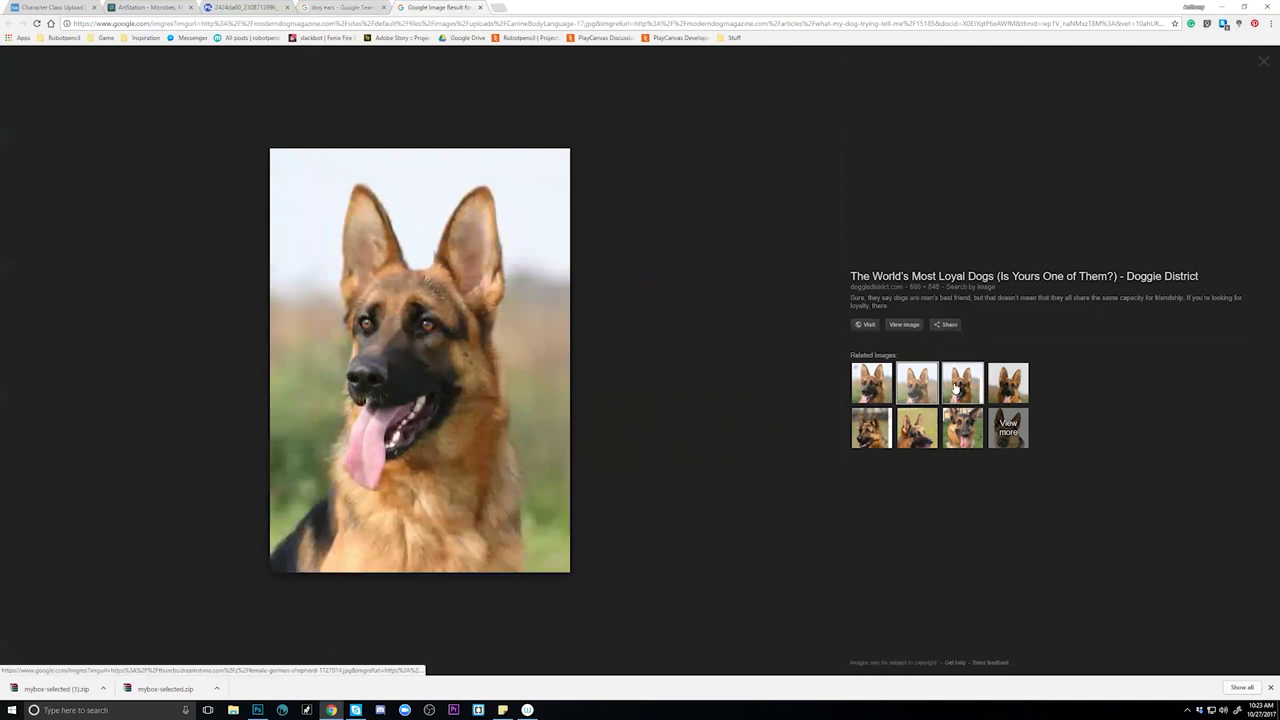
click(955, 385)
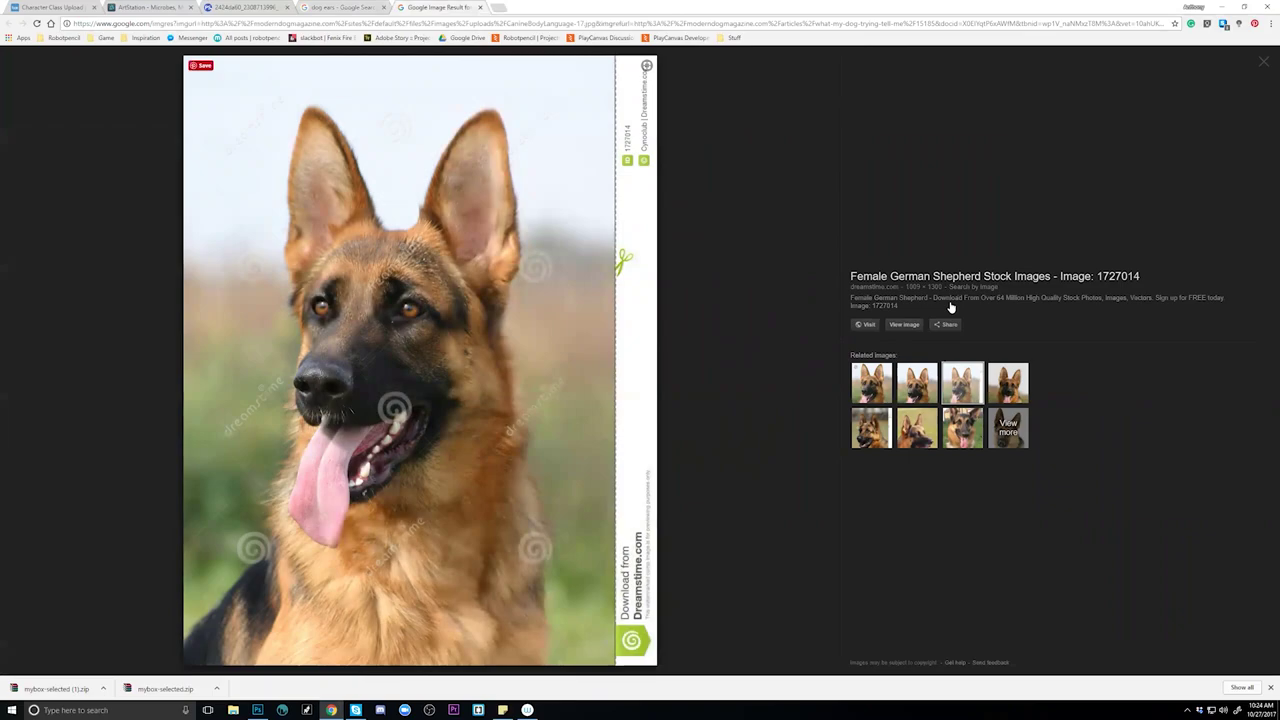
Compare the painted dog's ears in Photoshop with the German Shepherd photo in Chrome.
key(alt+Tab)
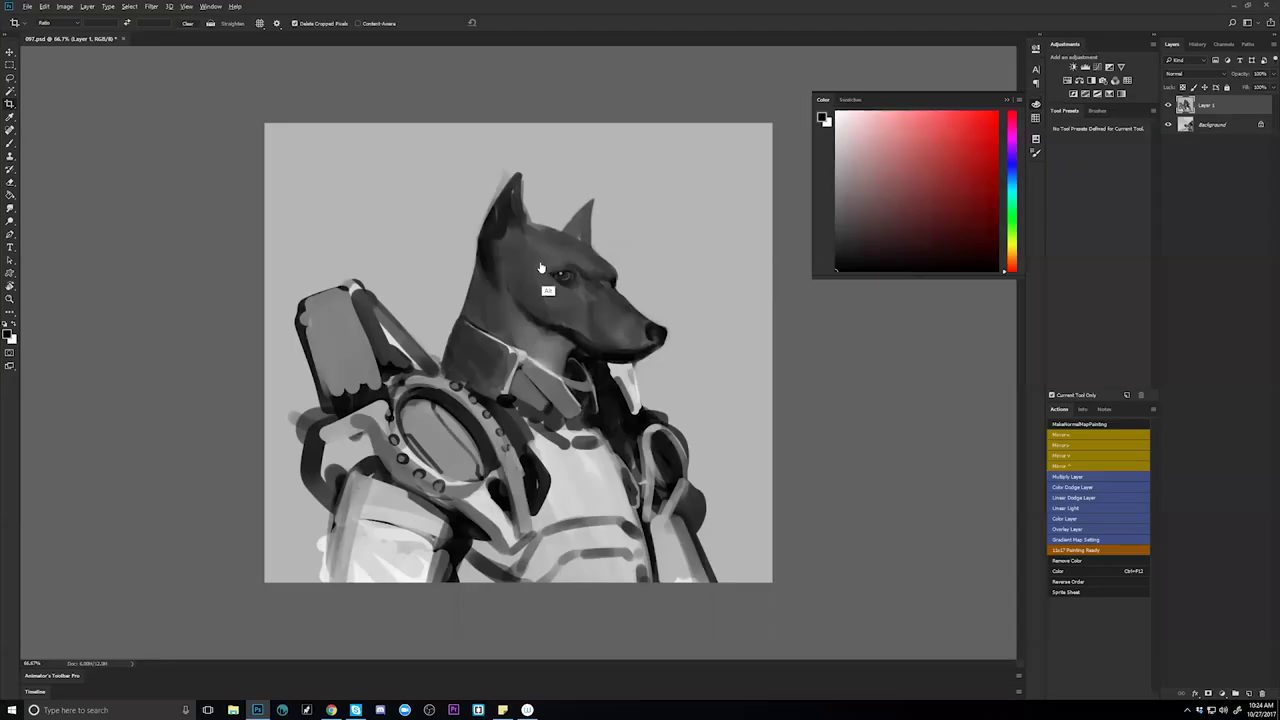
key(alt+Tab)
key(alt+Tab)
key(alt+Tab)
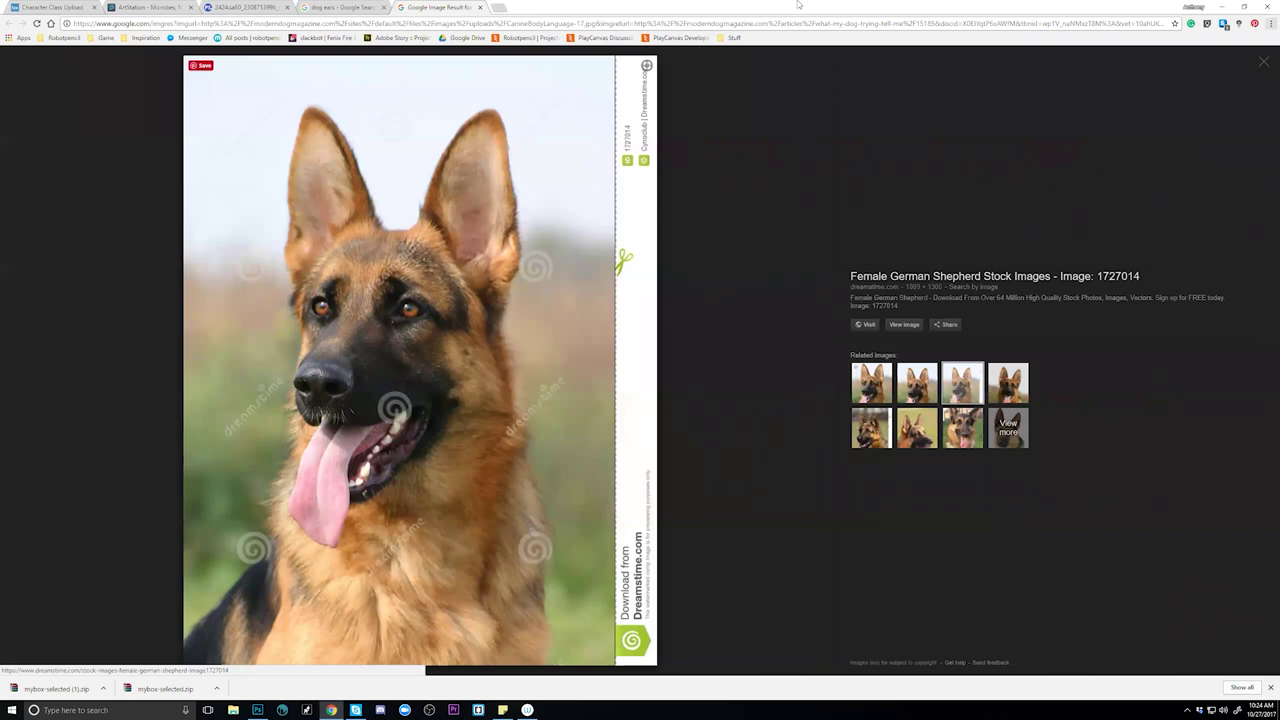
Search for "deviantart" in a new tab, open the DeviantArt site and log in to the account.
key(ctrl+t)
text(deviantart)
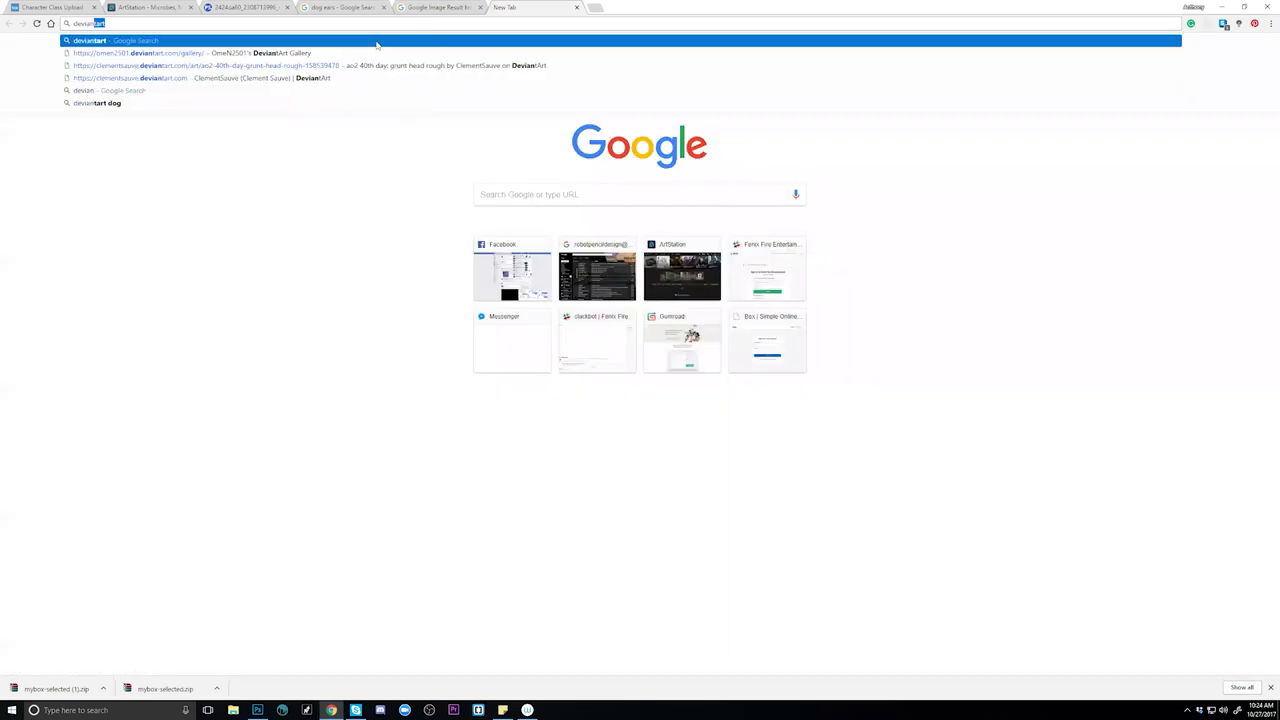
key(Return)
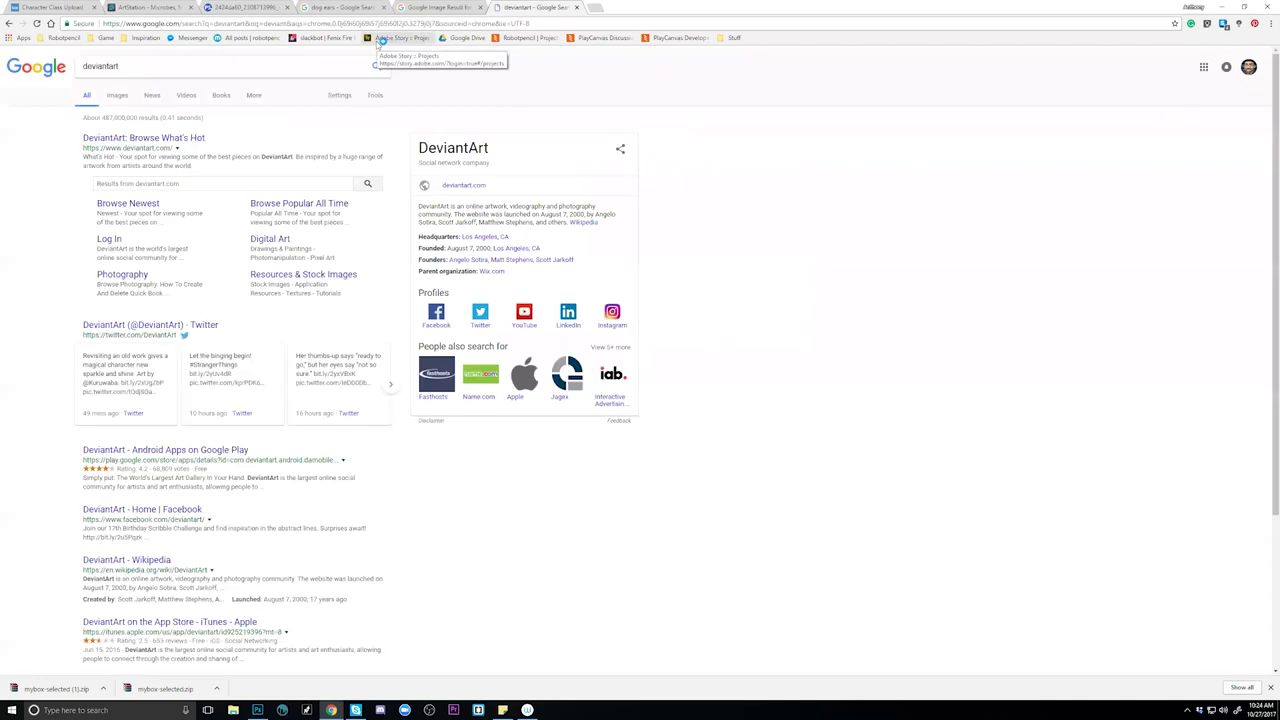
click(143, 138)
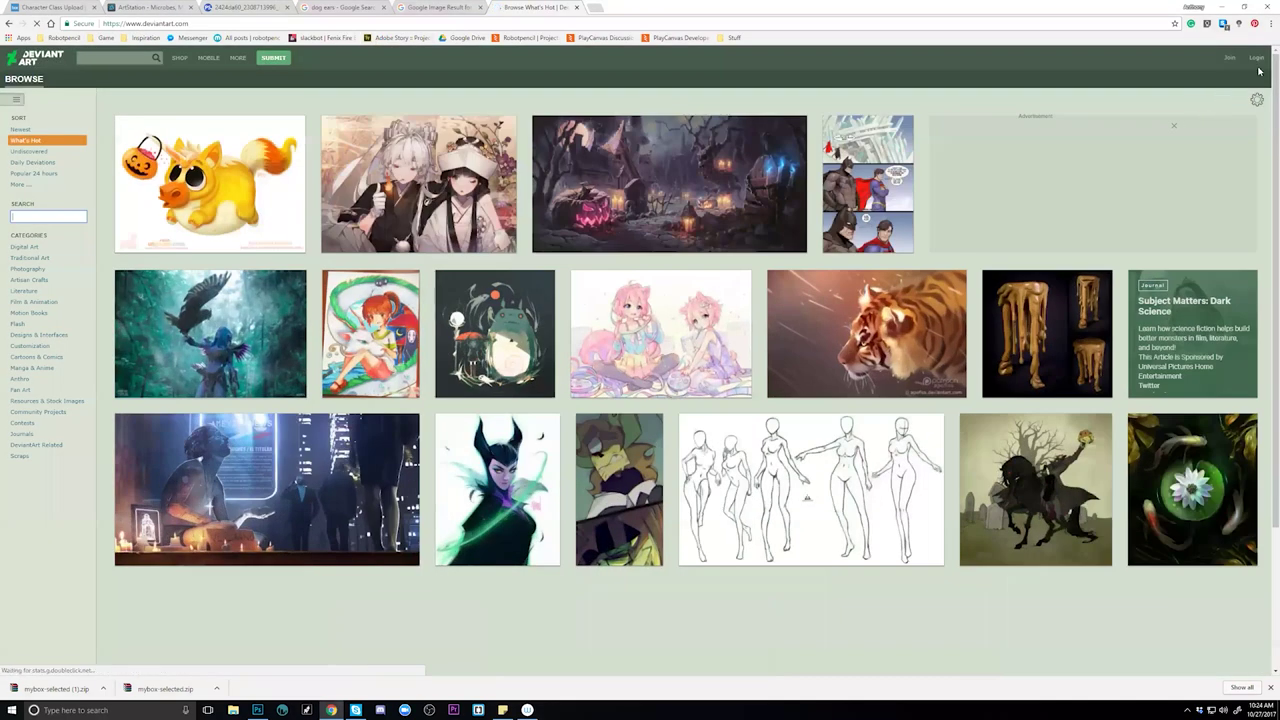
click(1256, 58)
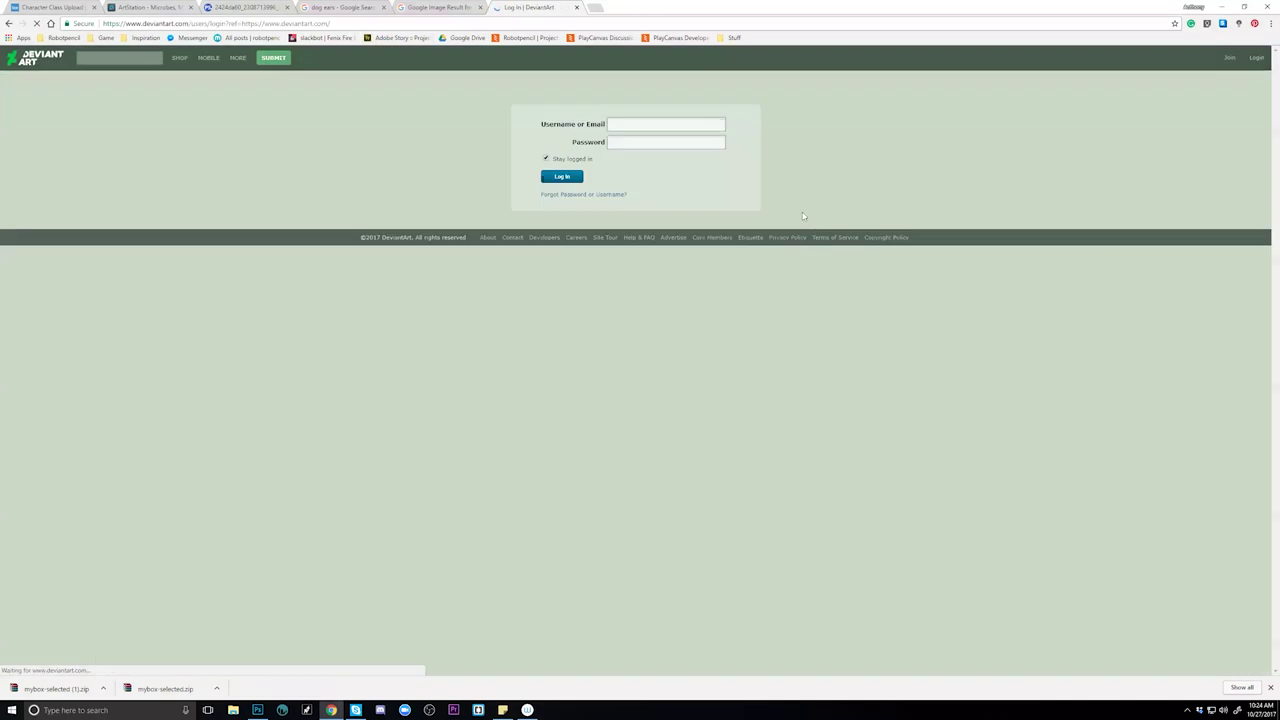
click(562, 176)
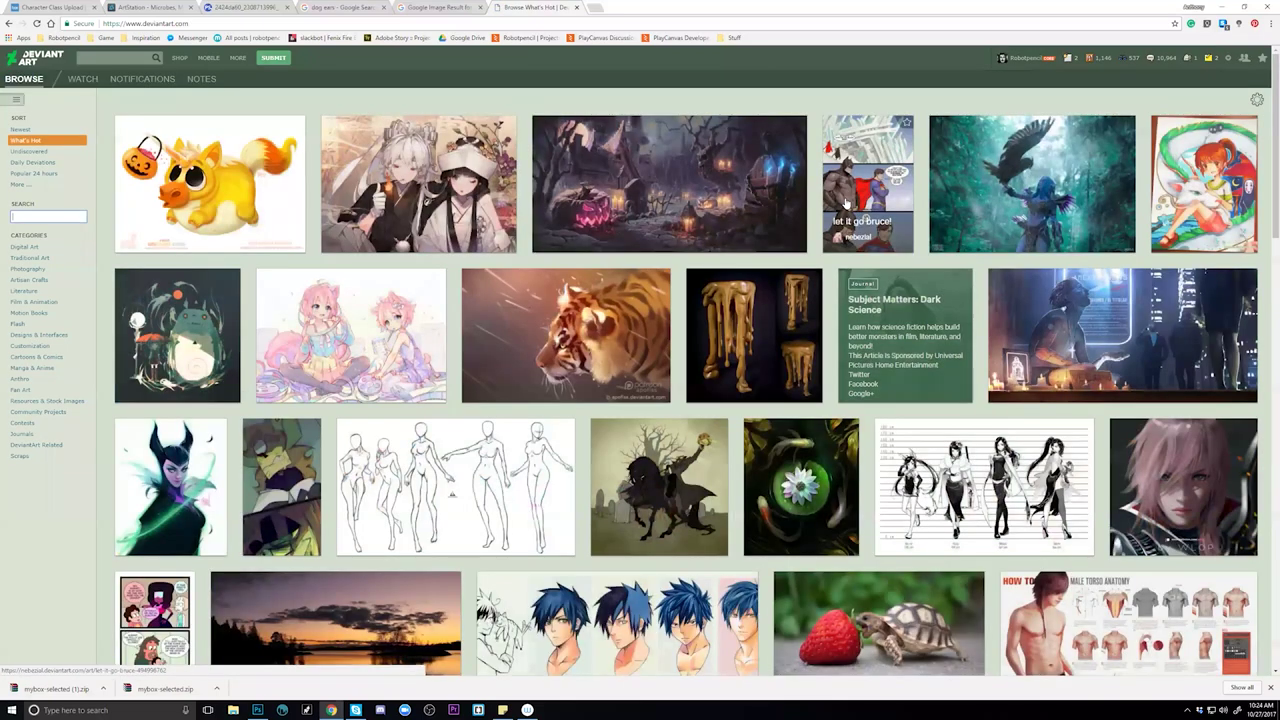
Browse DeviantArt's What's Hot gallery and open the "Maleficent Sketch" artwork page to view its description.
scroll(839, 296, down, 6)
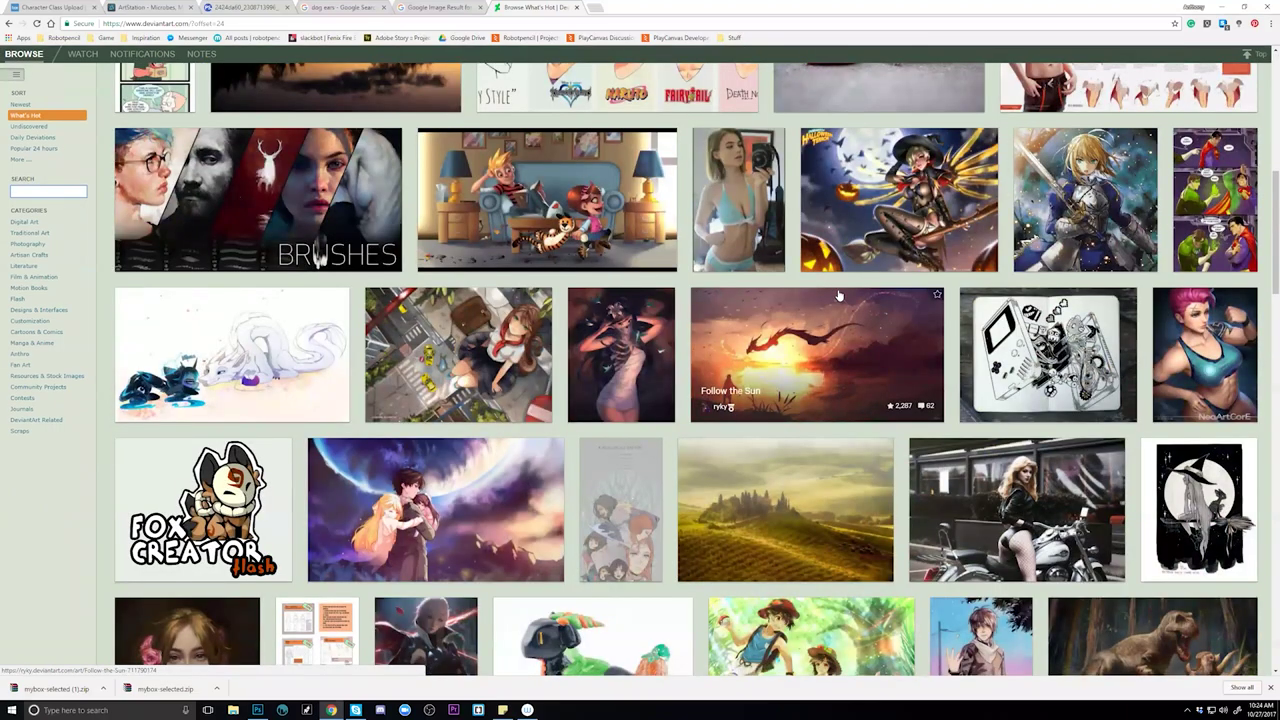
scroll(839, 296, up, 7)
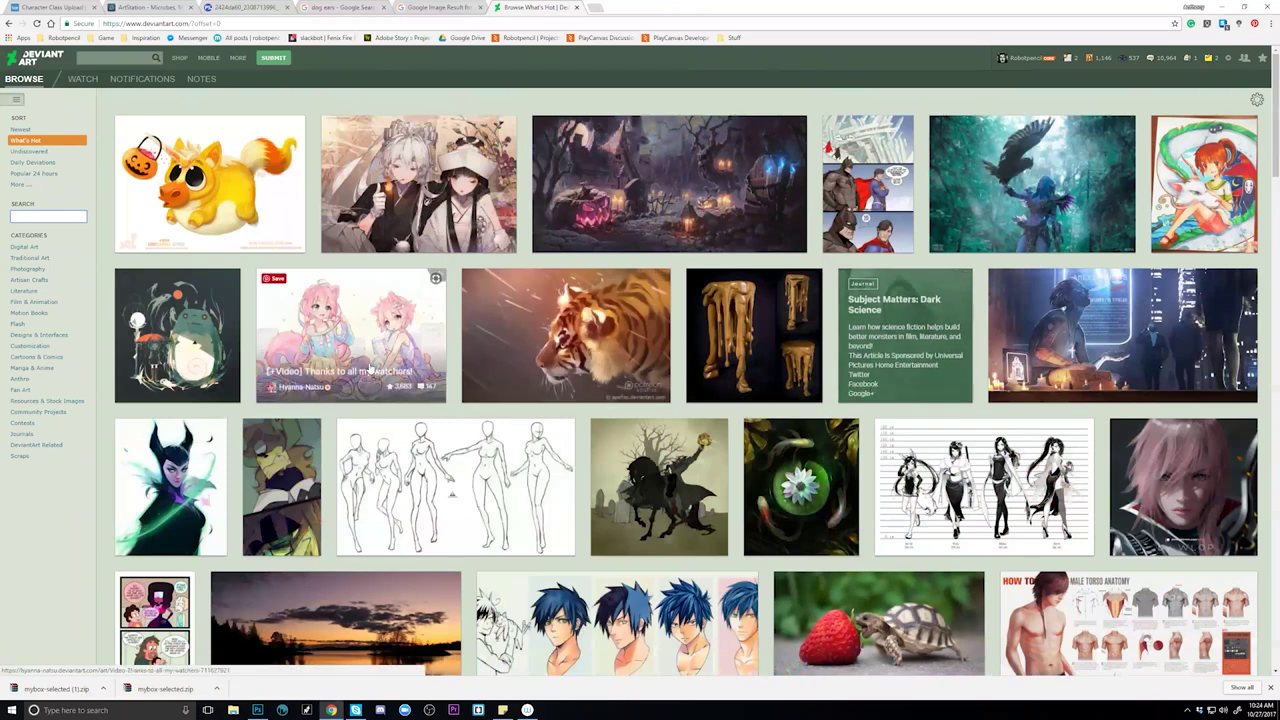
scroll(368, 370, down, 1)
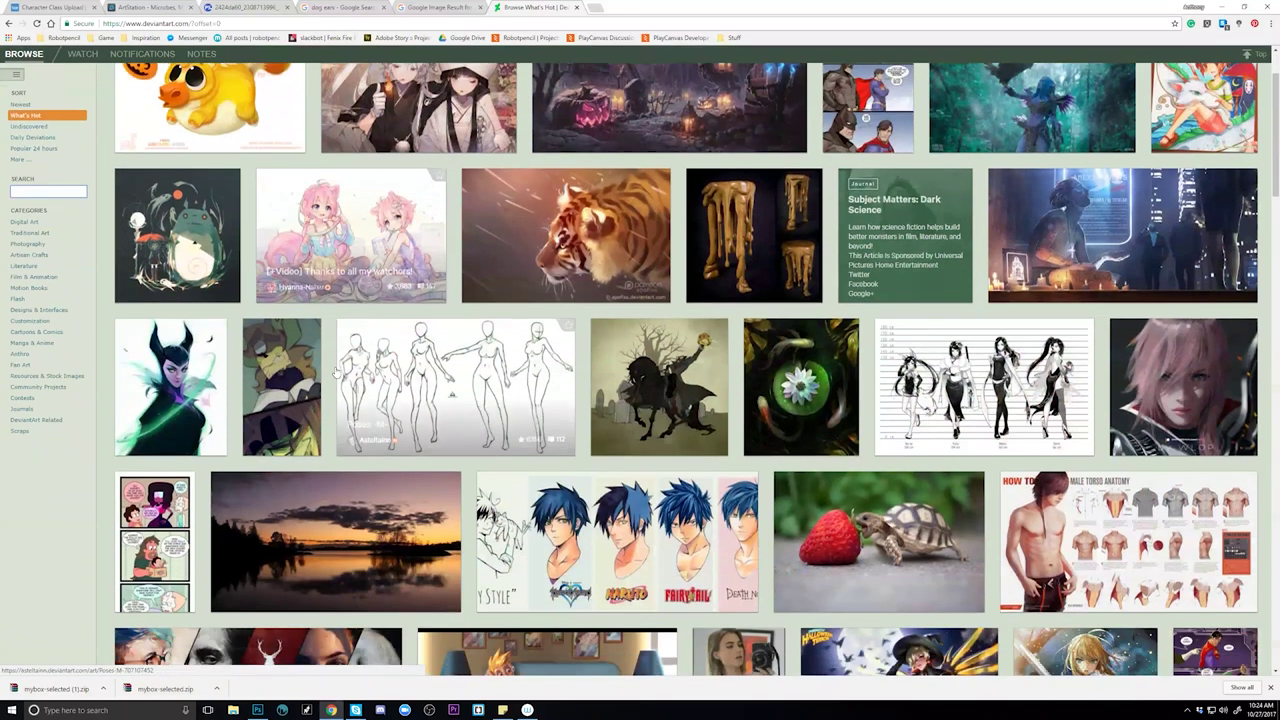
click(193, 400)
scroll(522, 377, down, 2)
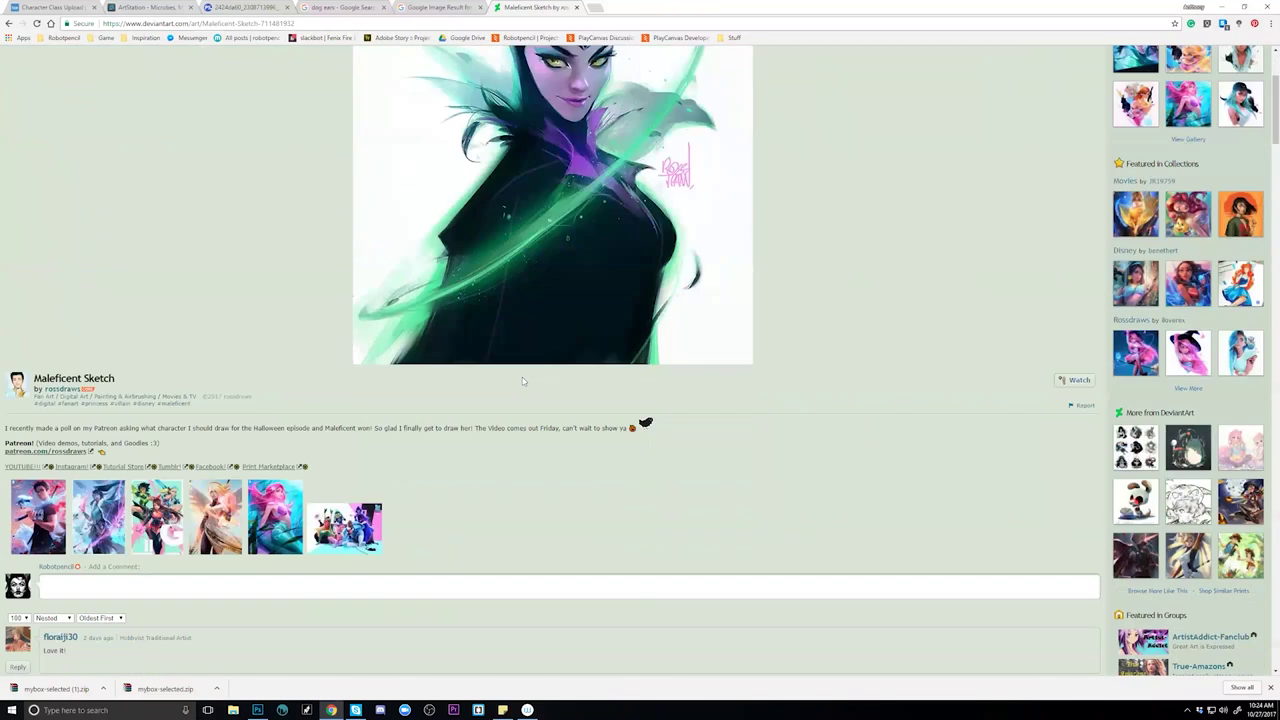
Open the "Maleficent Sketch" artist's DeviantArt profile and look through the YouTube Paintings, Newest Deviations and journal artwork.
scroll(522, 377, down, 2)
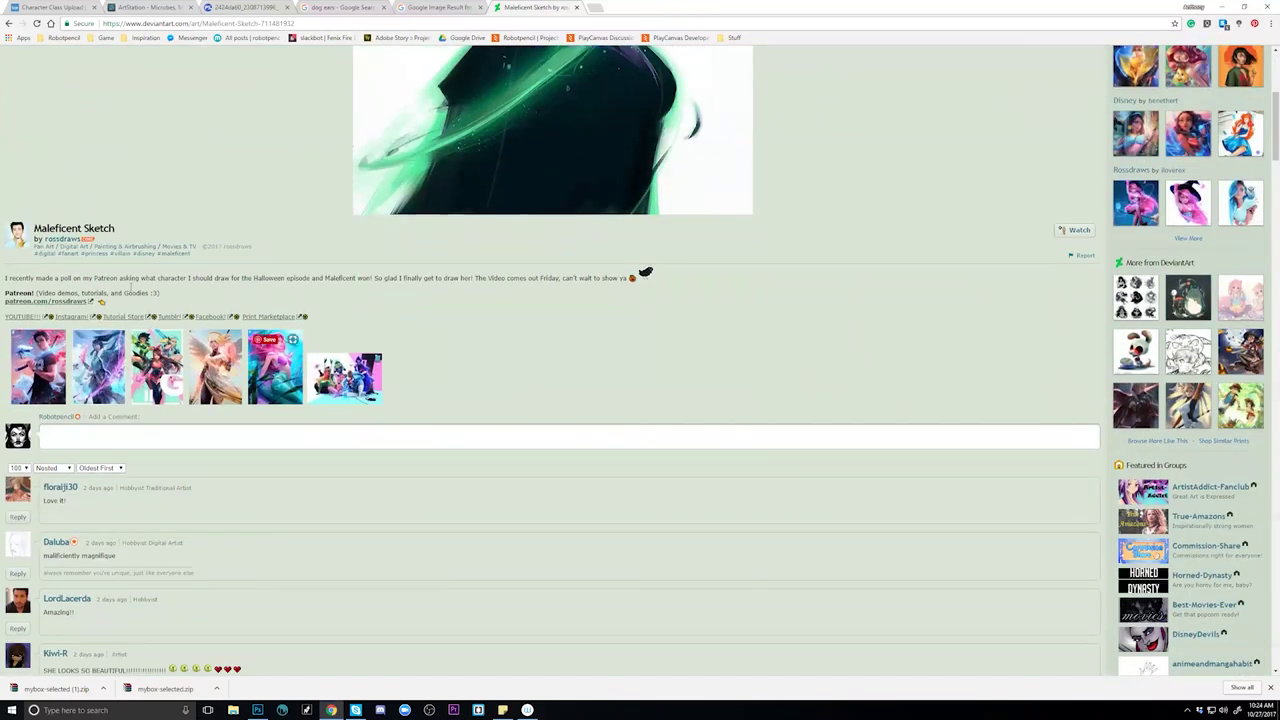
click(62, 239)
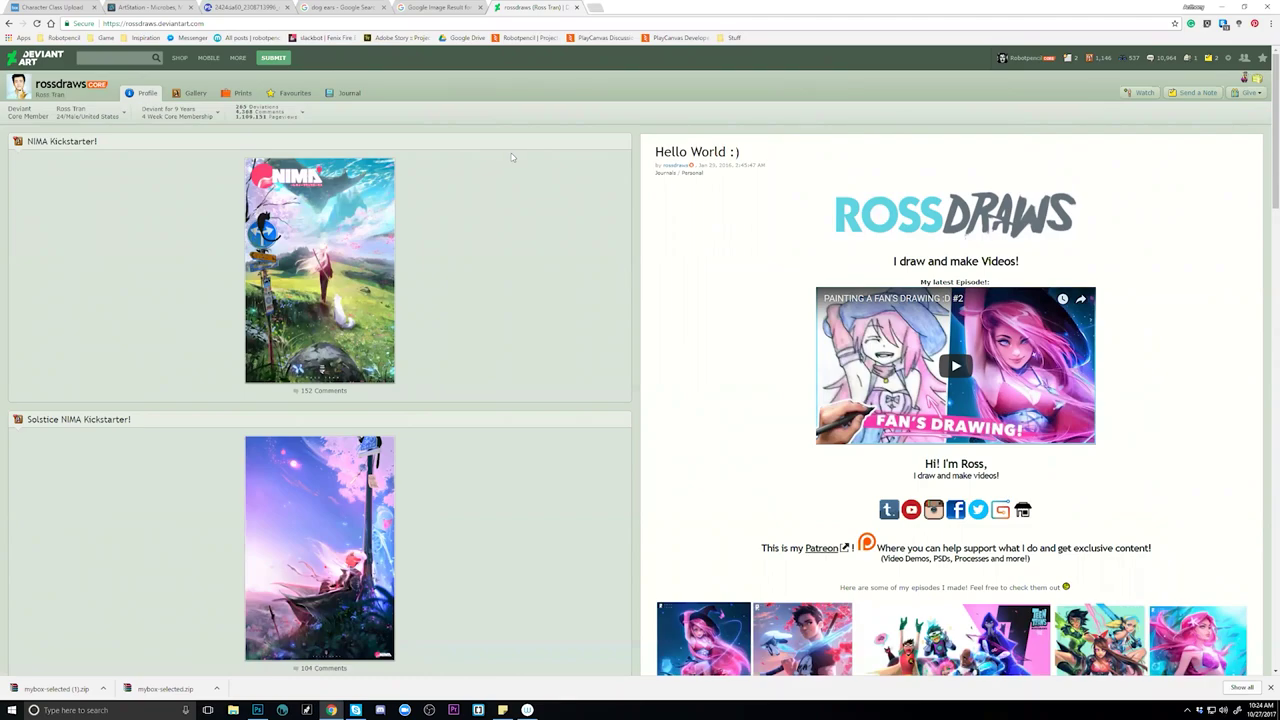
scroll(511, 157, down, 6)
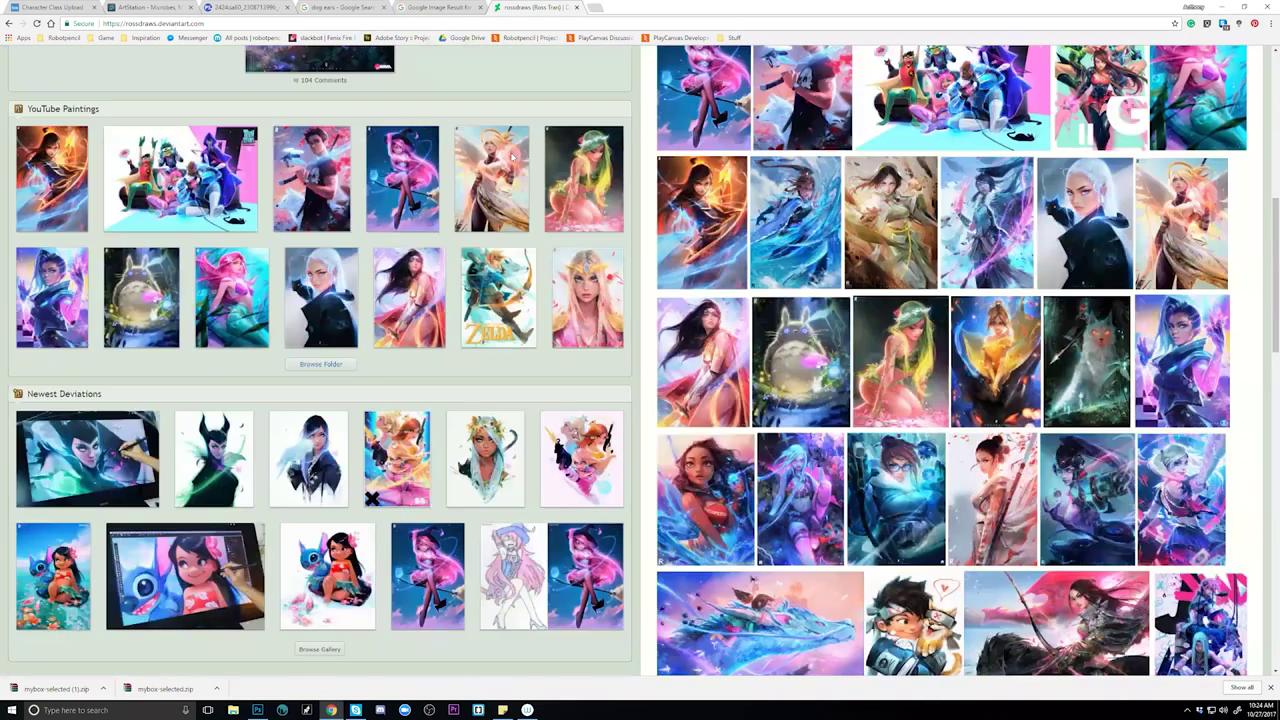
scroll(511, 157, down, 5)
scroll(511, 157, up, 6)
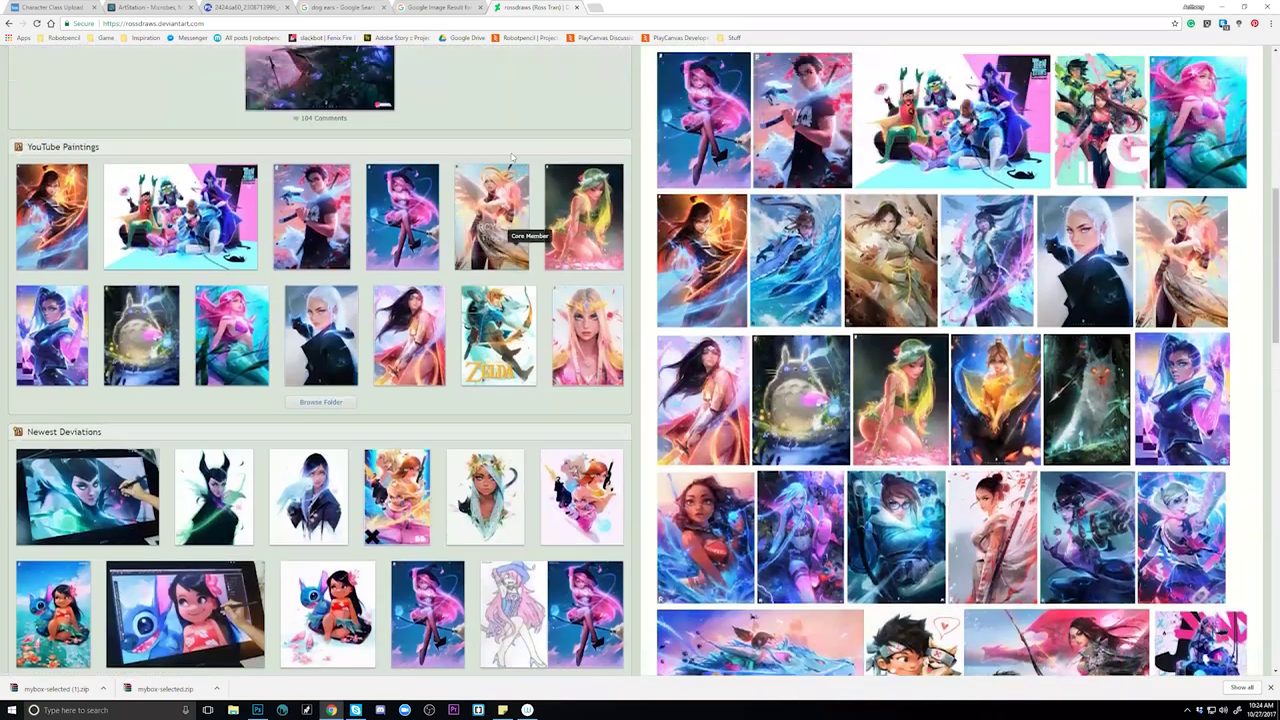
scroll(511, 157, down, 13)
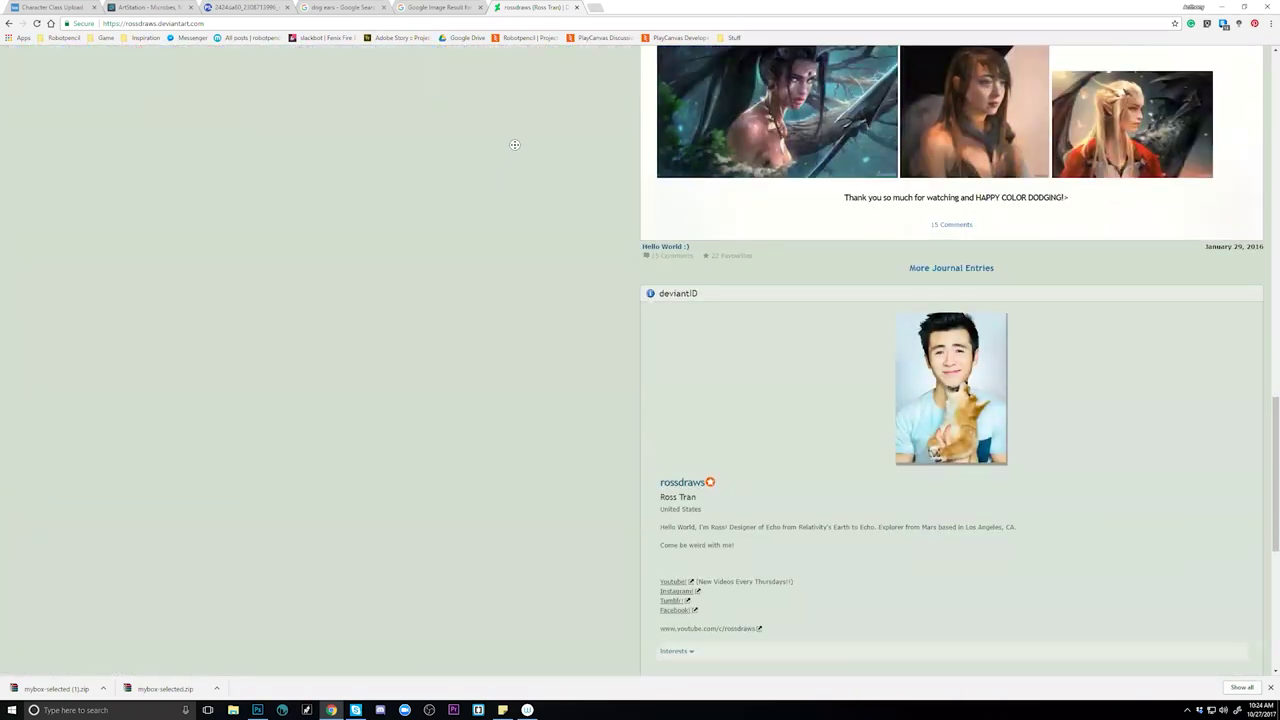
scroll(510, 151, up, 15)
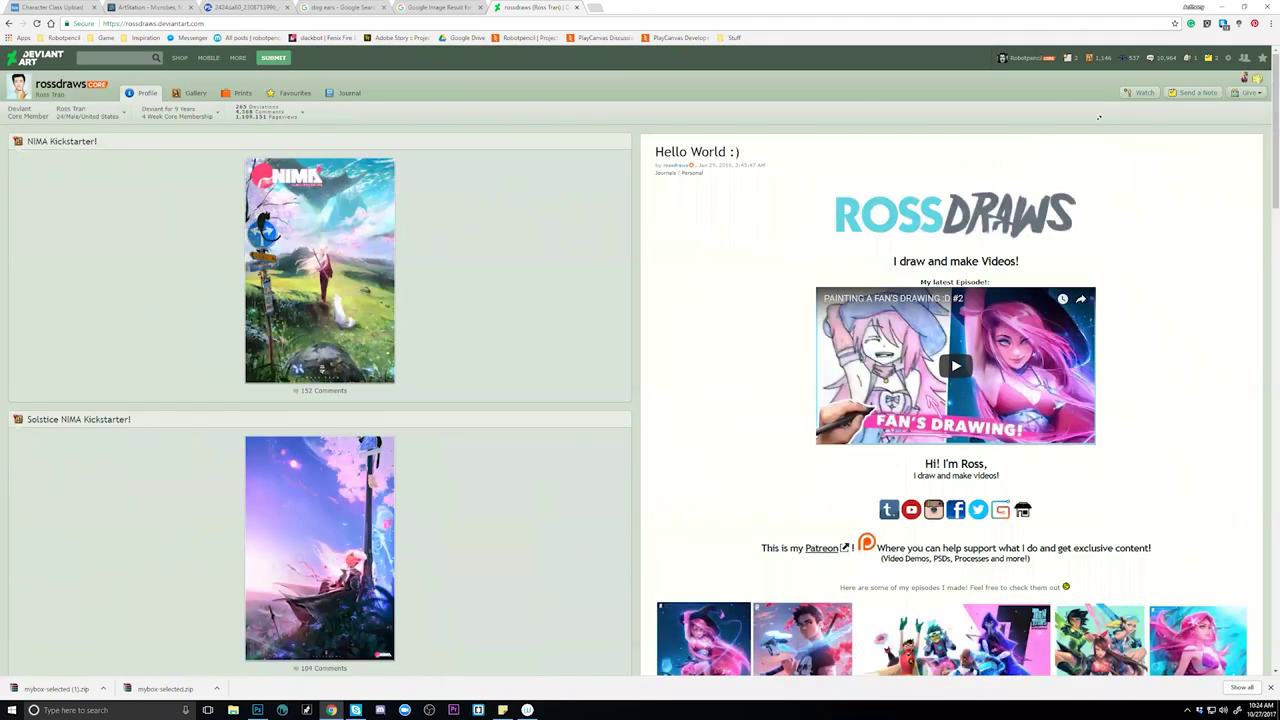
Open the logged-in account's own DeviantArt profile and review its newest deviations, poll and activity feed.
mouse_move(1025, 63)
click(1023, 60)
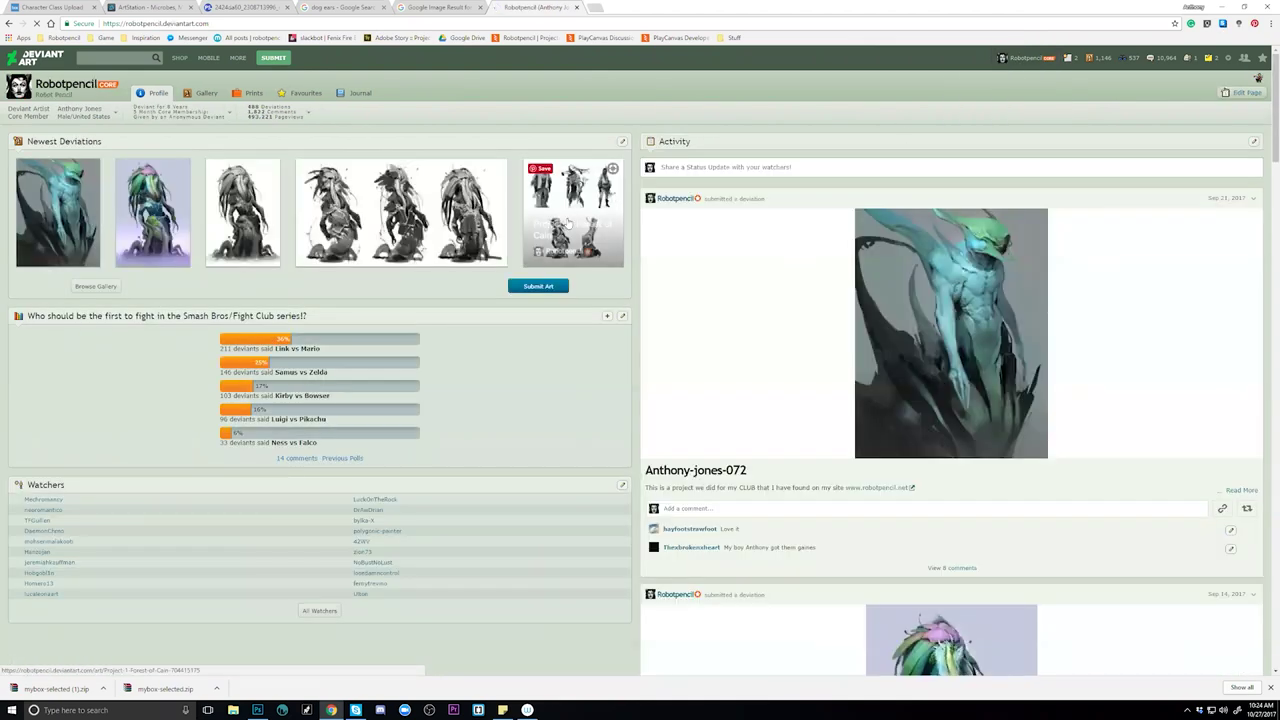
scroll(590, 385, down, 2)
scroll(591, 387, down, 1)
scroll(590, 386, up, 2)
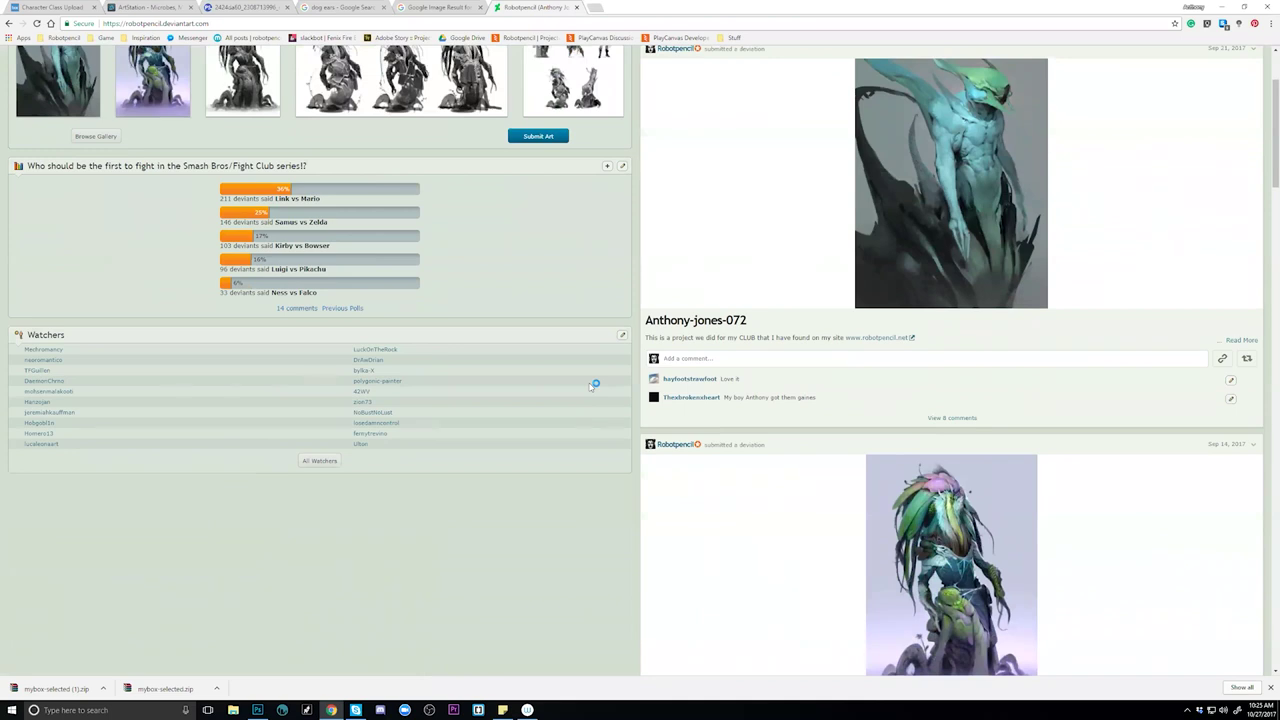
scroll(594, 385, up, 1)
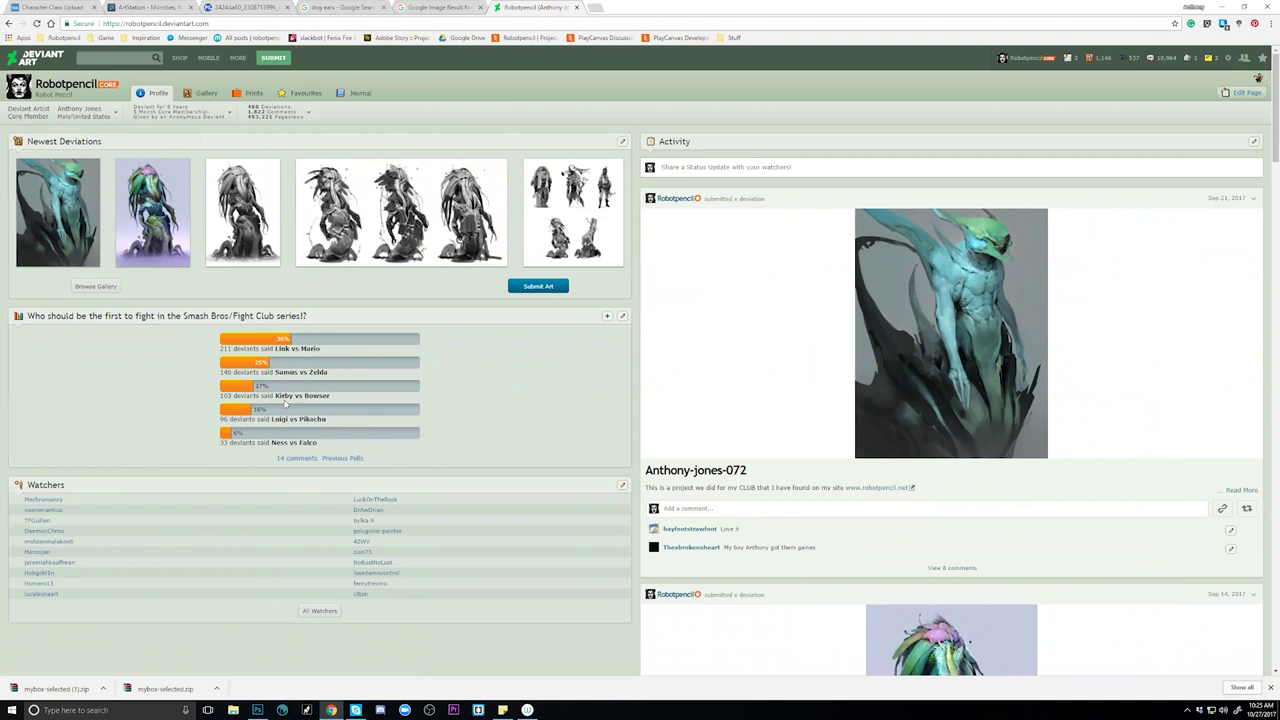
scroll(474, 427, down, 1)
scroll(476, 440, up, 1)
scroll(468, 414, down, 5)
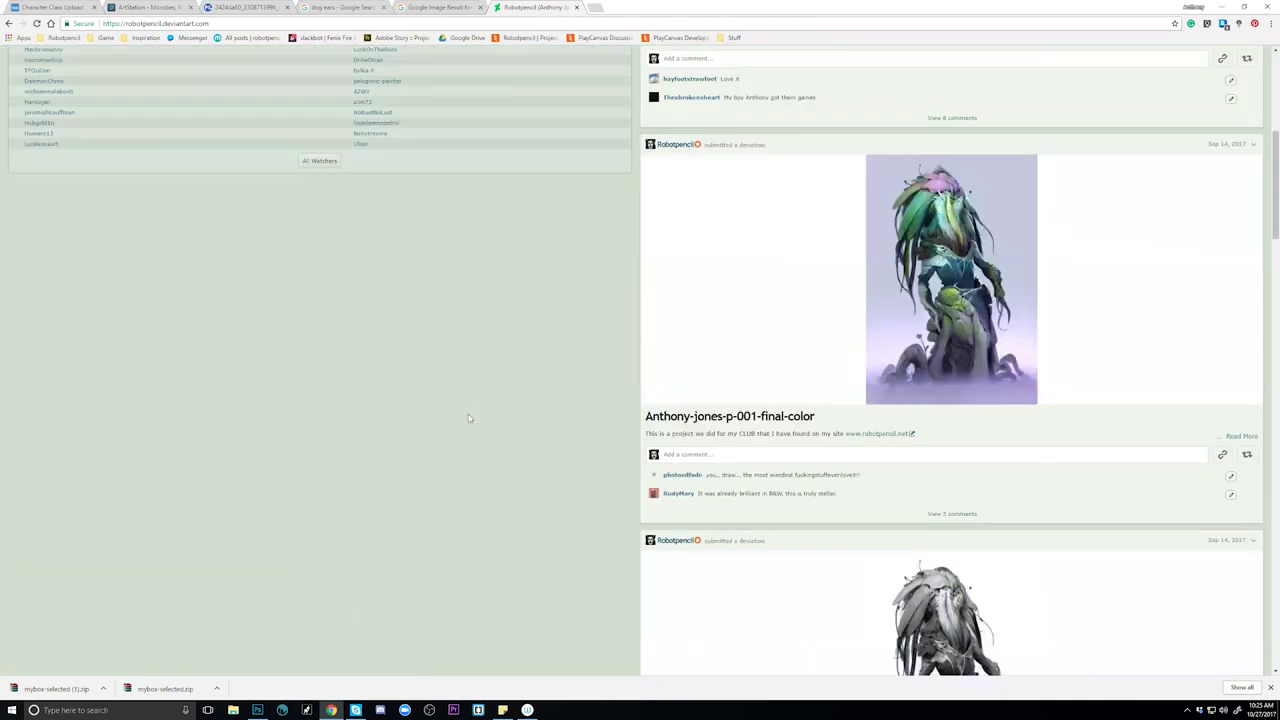
scroll(468, 418, up, 5)
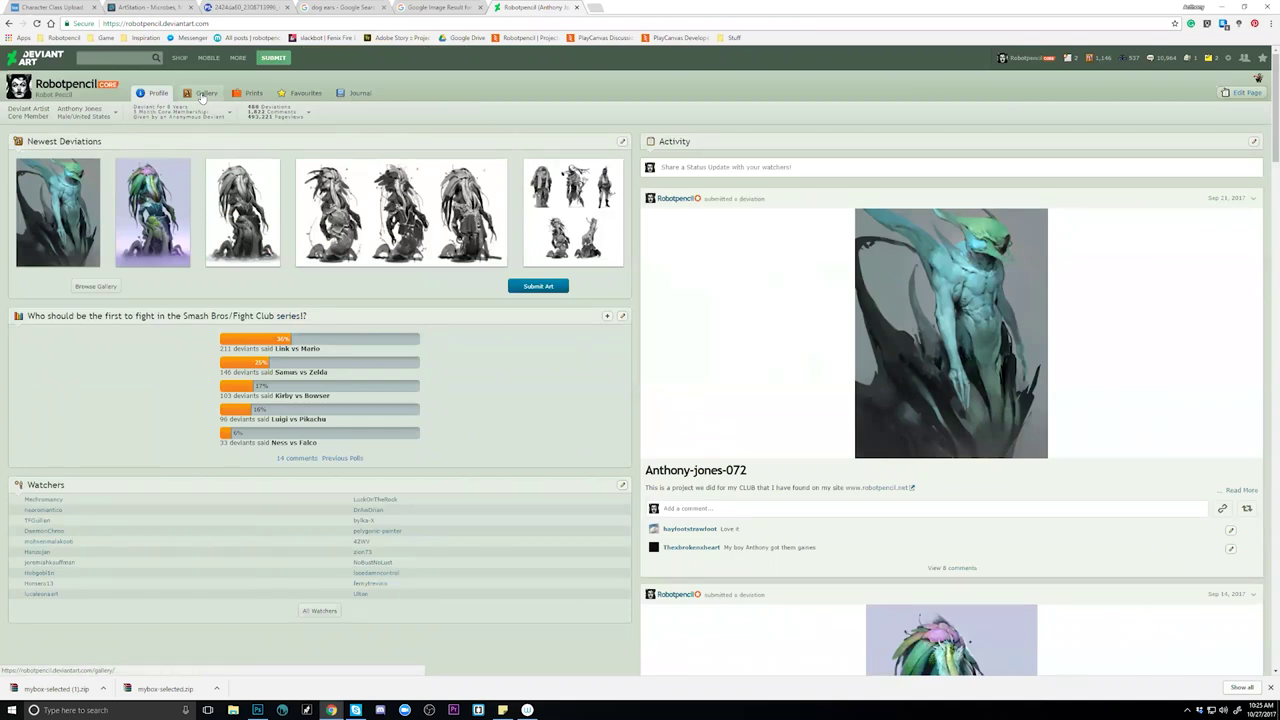
Open the account's Favourites collection and skim the first rows of saved artwork, returning to the start of the page.
click(300, 95)
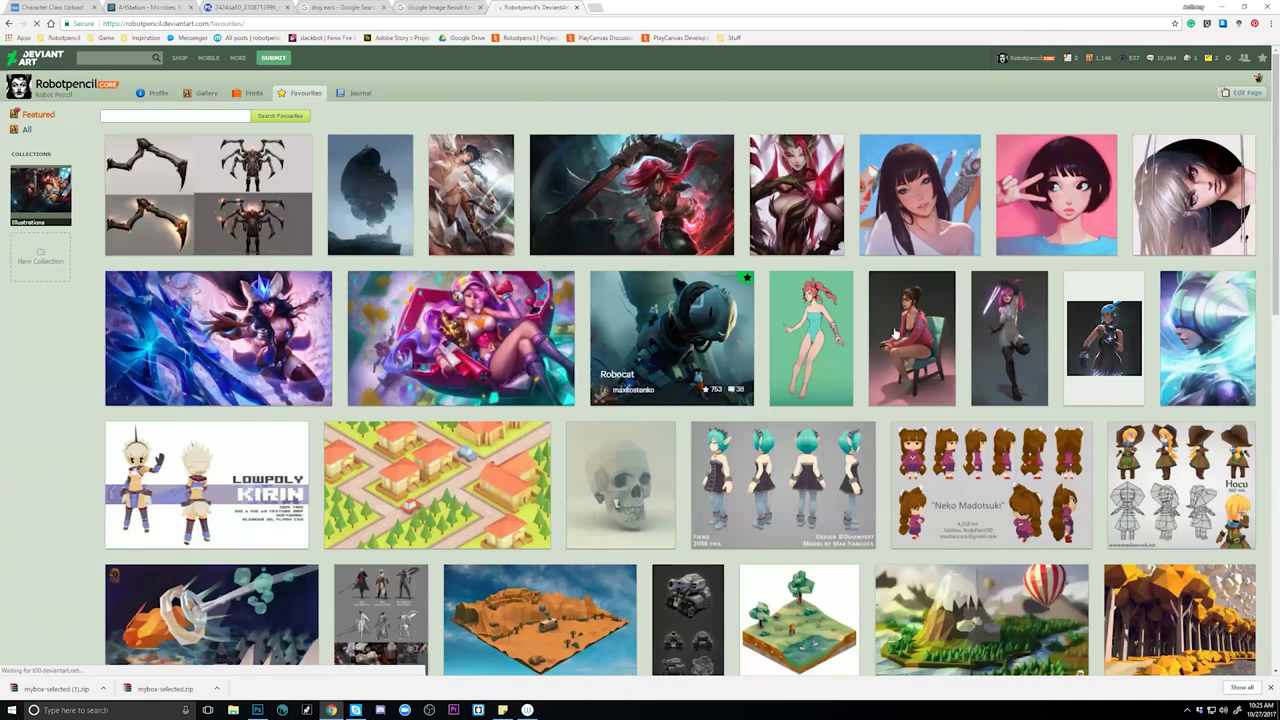
scroll(899, 348, down, 5)
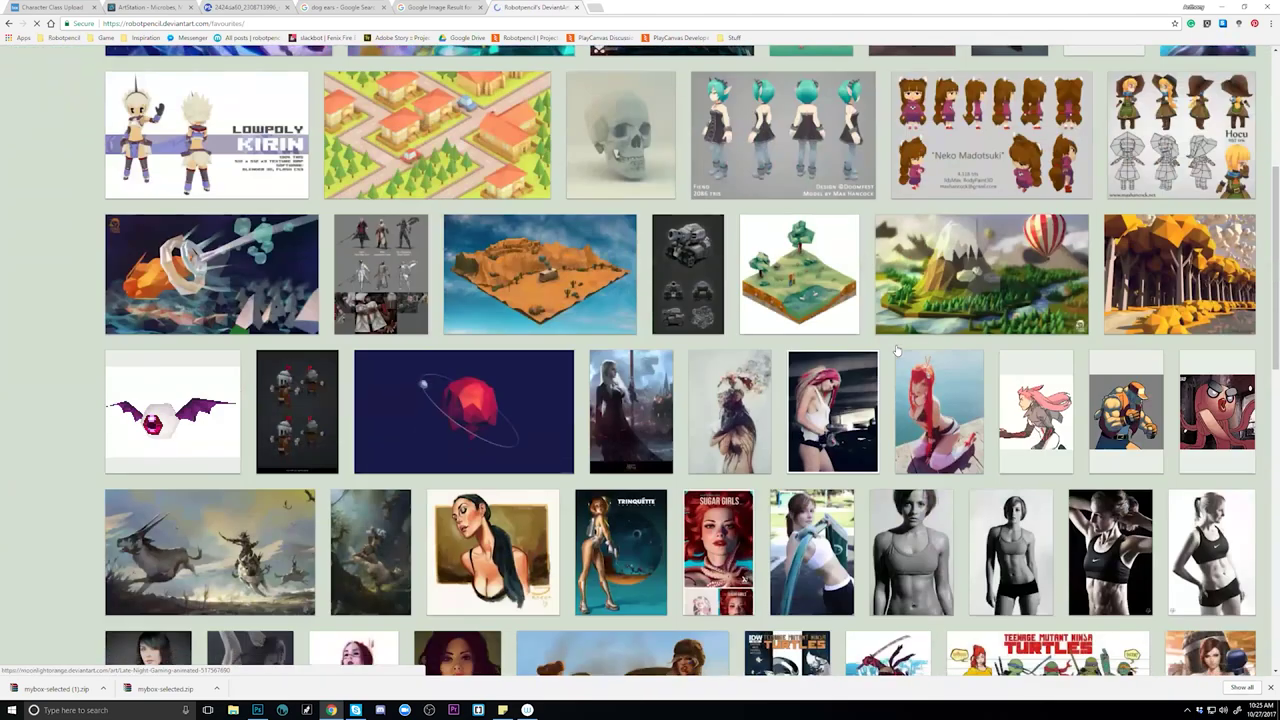
scroll(899, 348, down, 2)
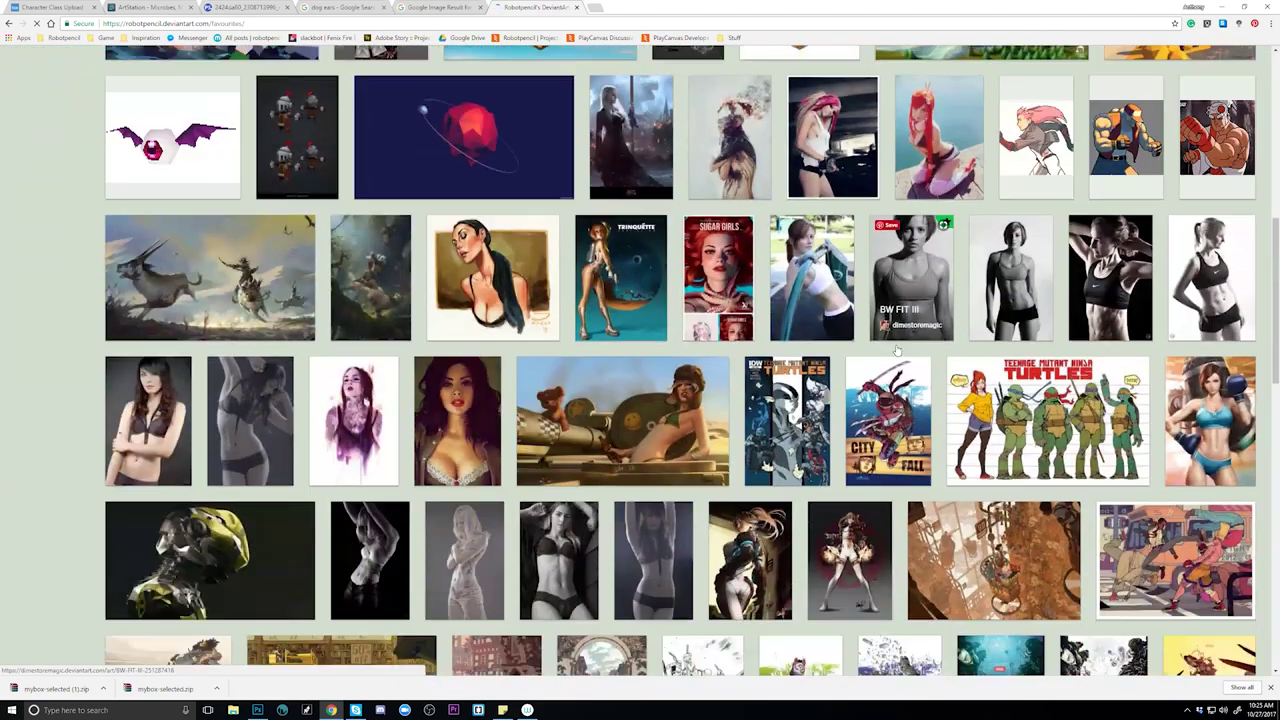
scroll(899, 348, up, 2)
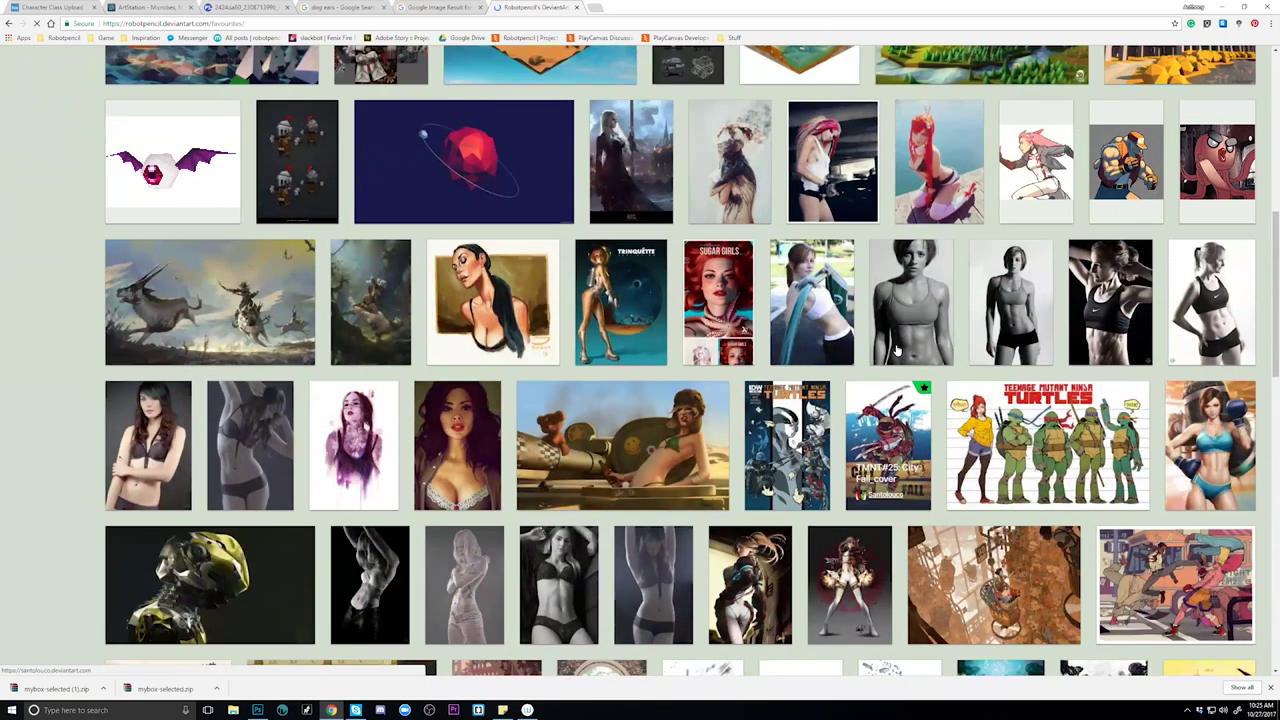
scroll(899, 348, up, 3)
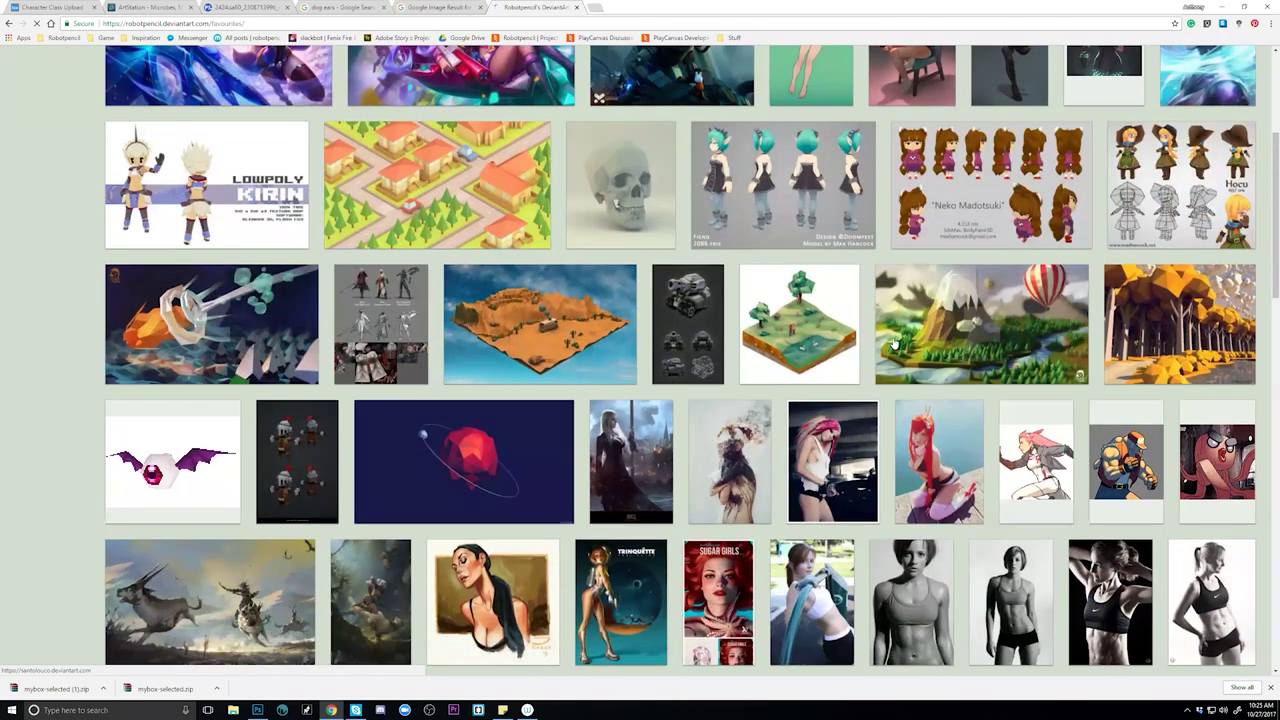
scroll(893, 343, up, 2)
scroll(893, 343, up, 2)
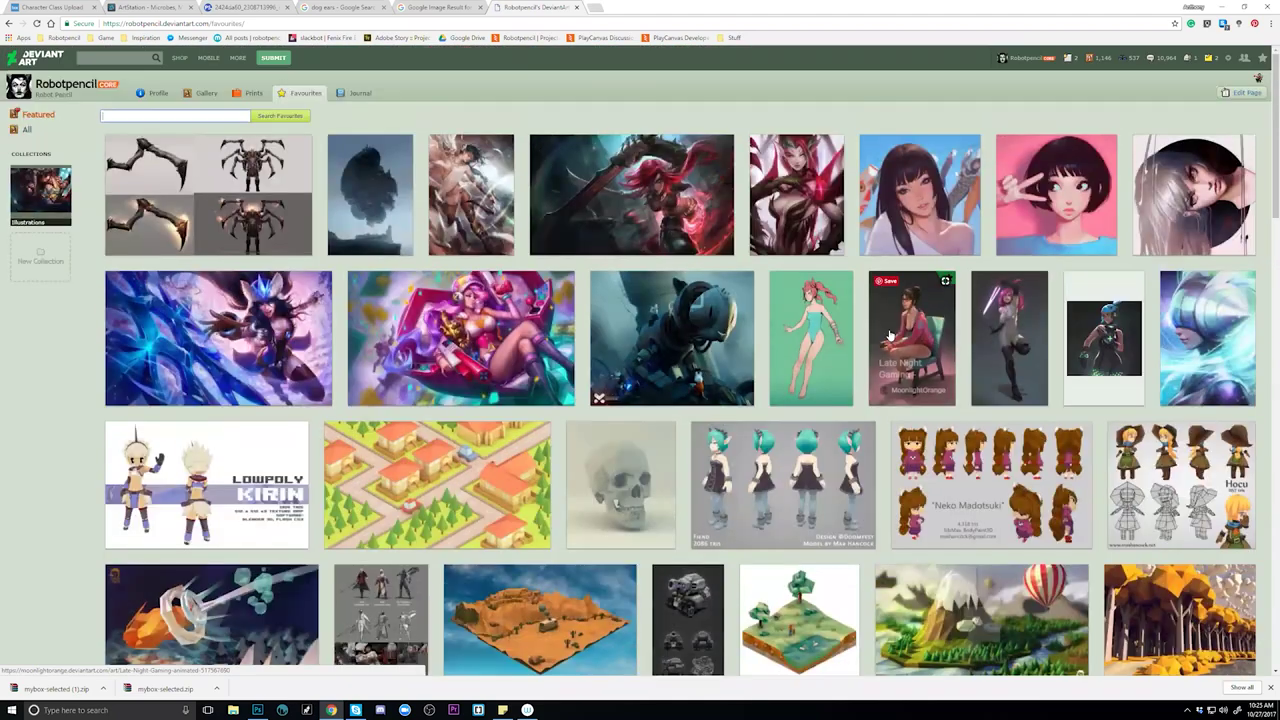
Look further down the Favourites collection, through the comic art, photography and character pieces, to load more saved artwork.
scroll(890, 335, down, 3)
scroll(890, 334, down, 7)
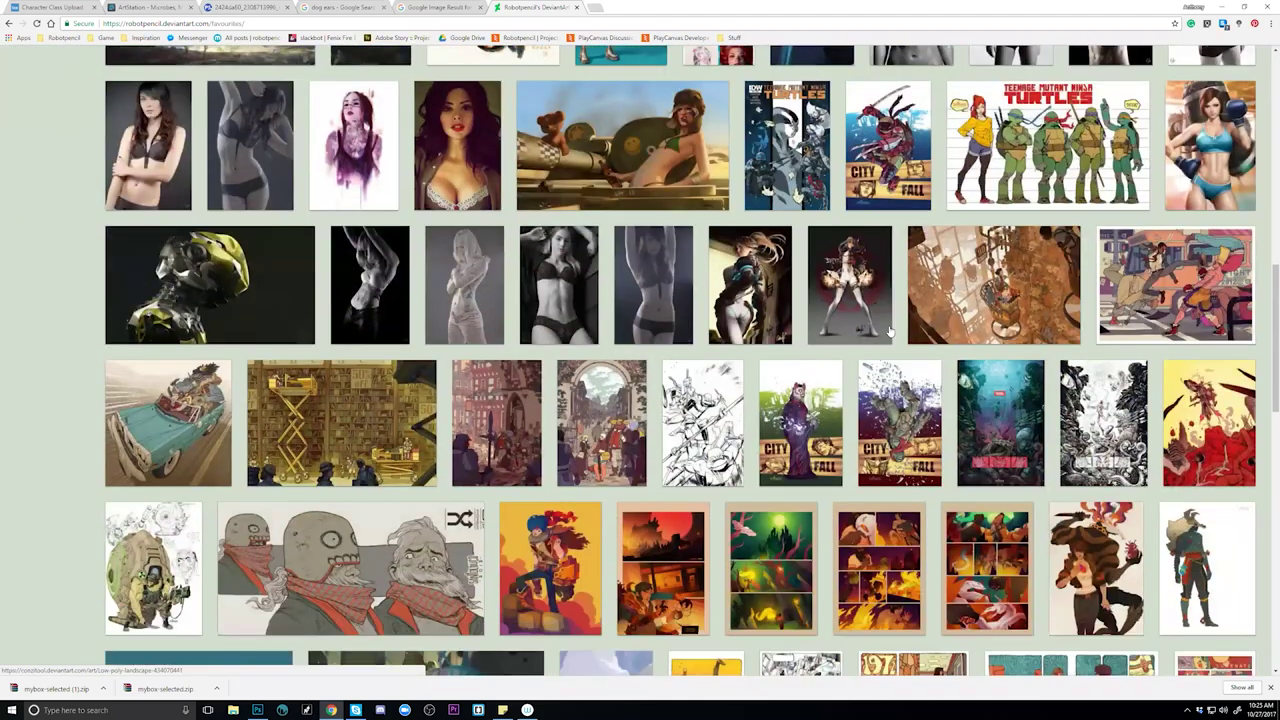
scroll(891, 333, down, 4)
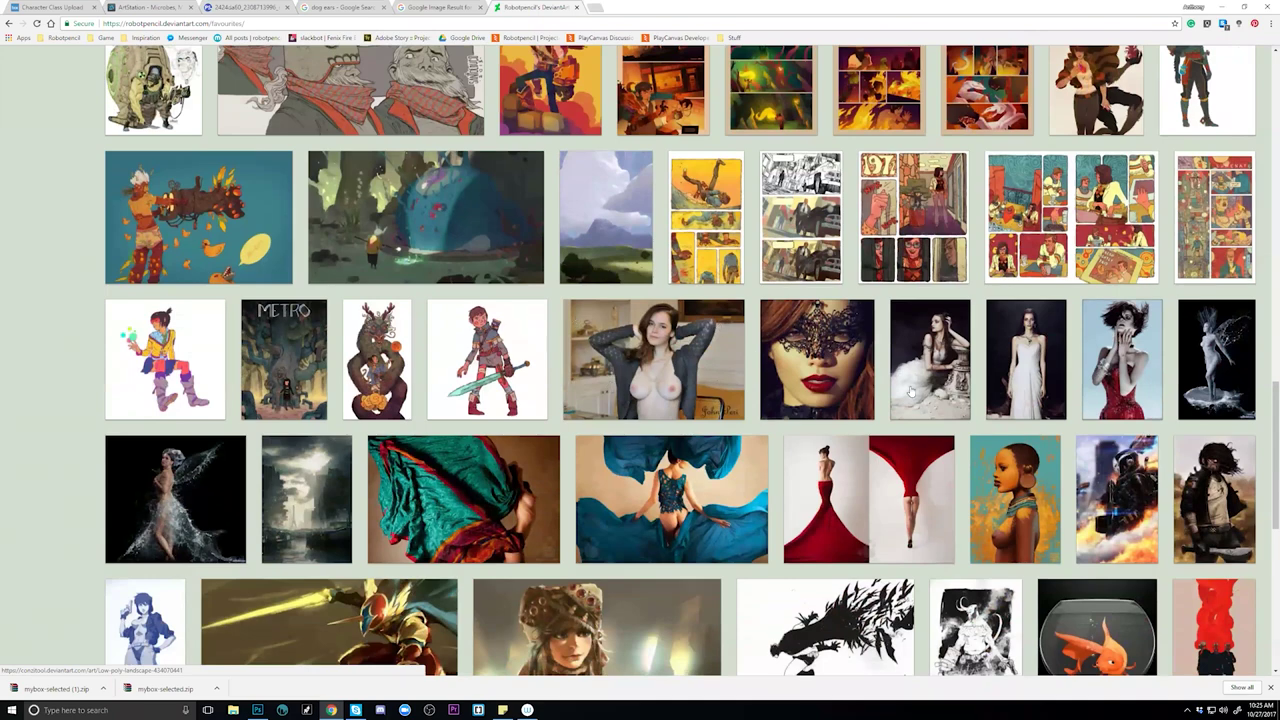
scroll(910, 392, down, 3)
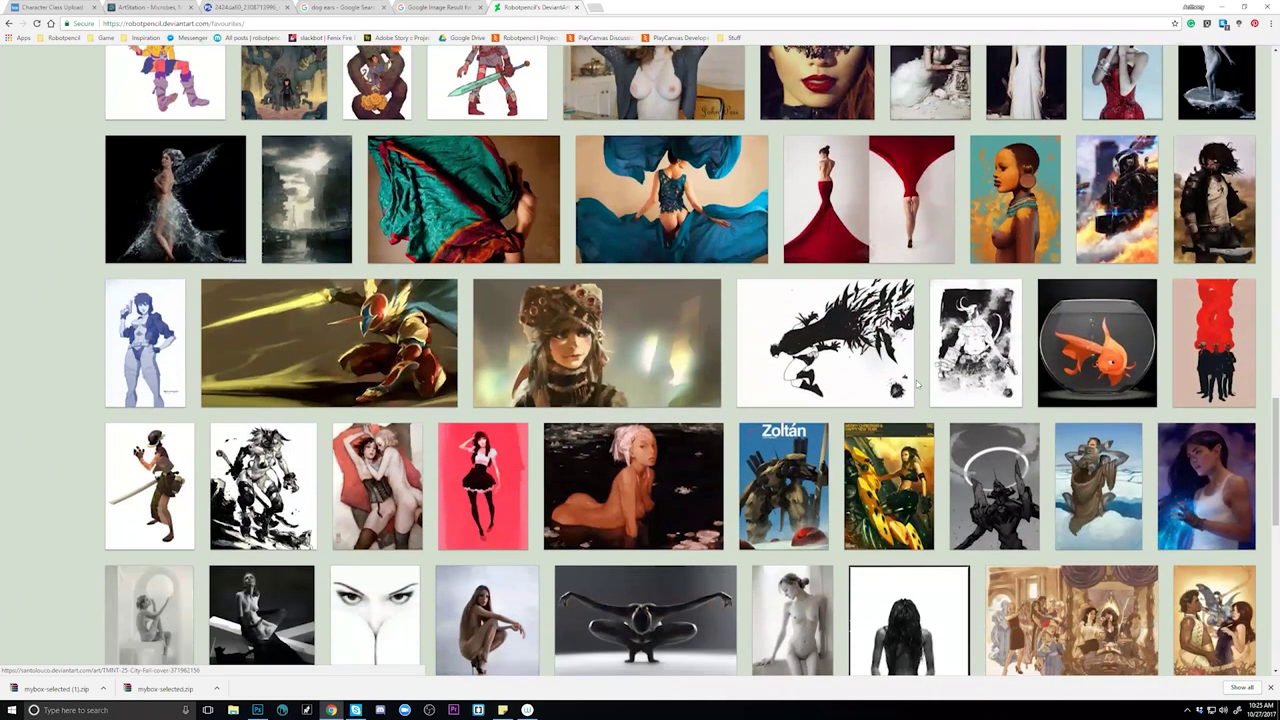
scroll(916, 383, down, 2)
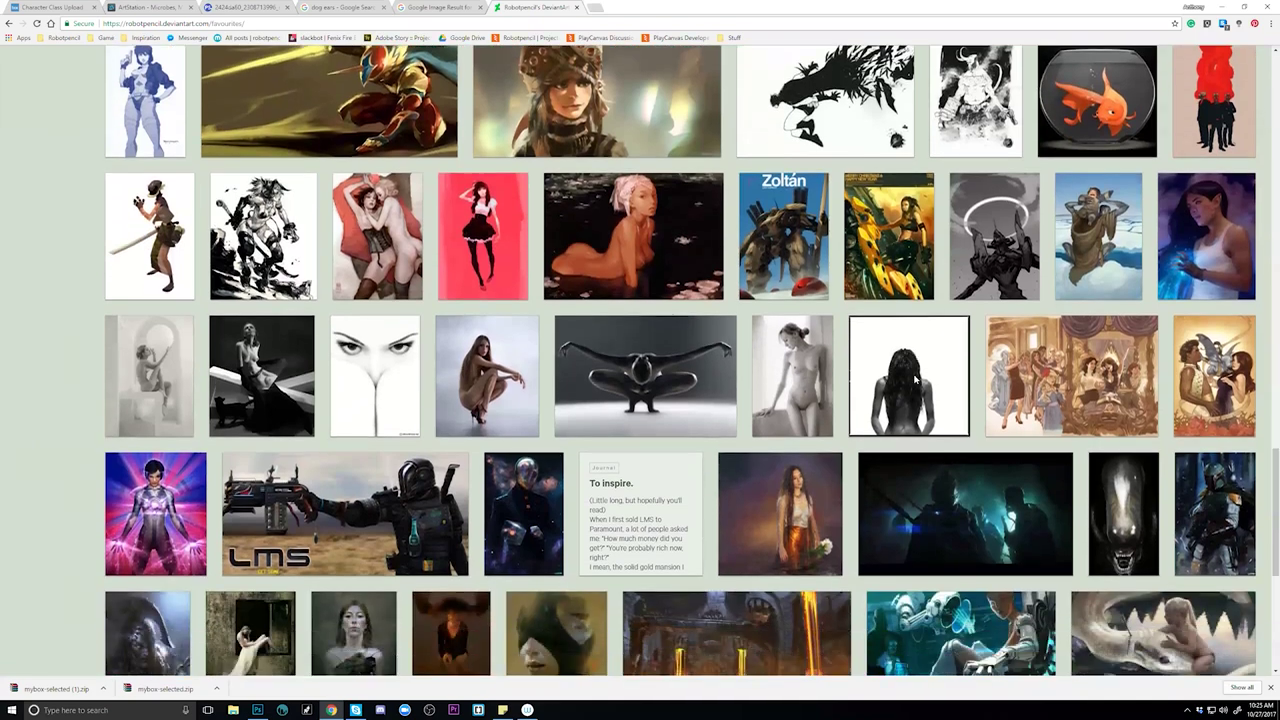
scroll(916, 379, down, 2)
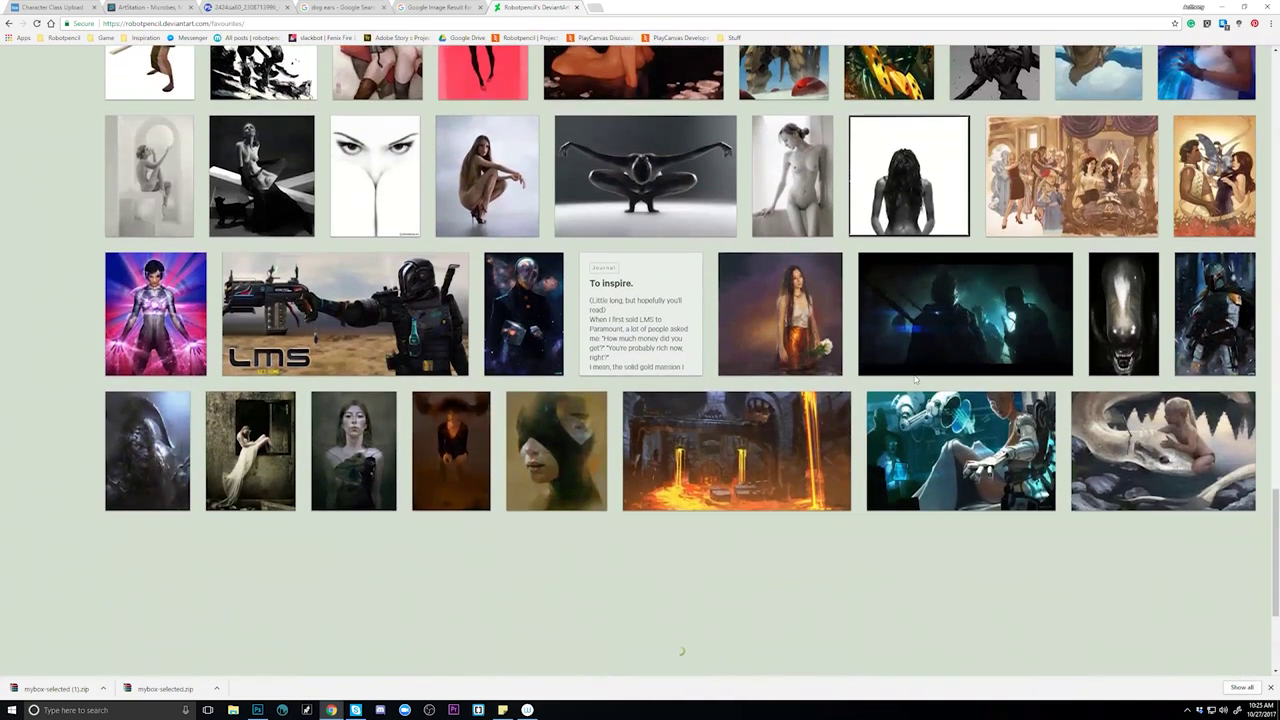
scroll(916, 379, down, 3)
Examine the newly loaded creature and mech artwork in Favourites, and return to the earlier character illustrations and photographs.
scroll(651, 419, up, 2)
scroll(651, 419, up, 5)
scroll(575, 436, down, 3)
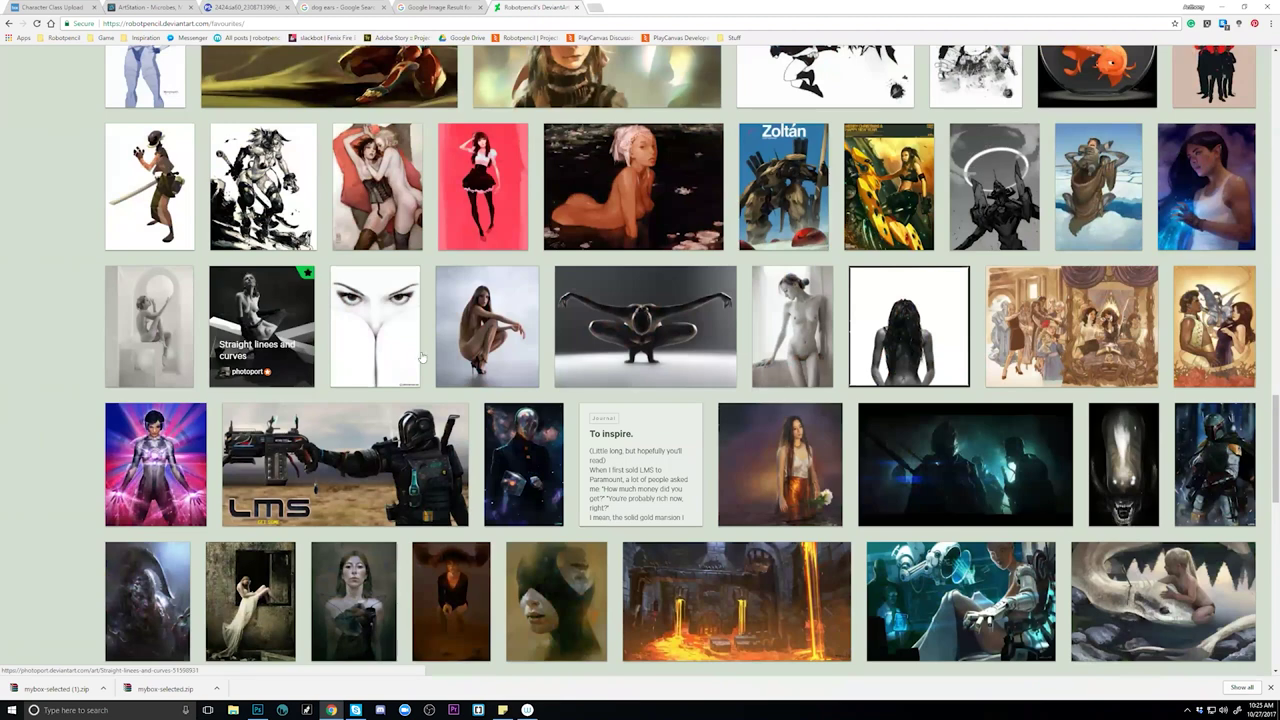
scroll(563, 350, down, 2)
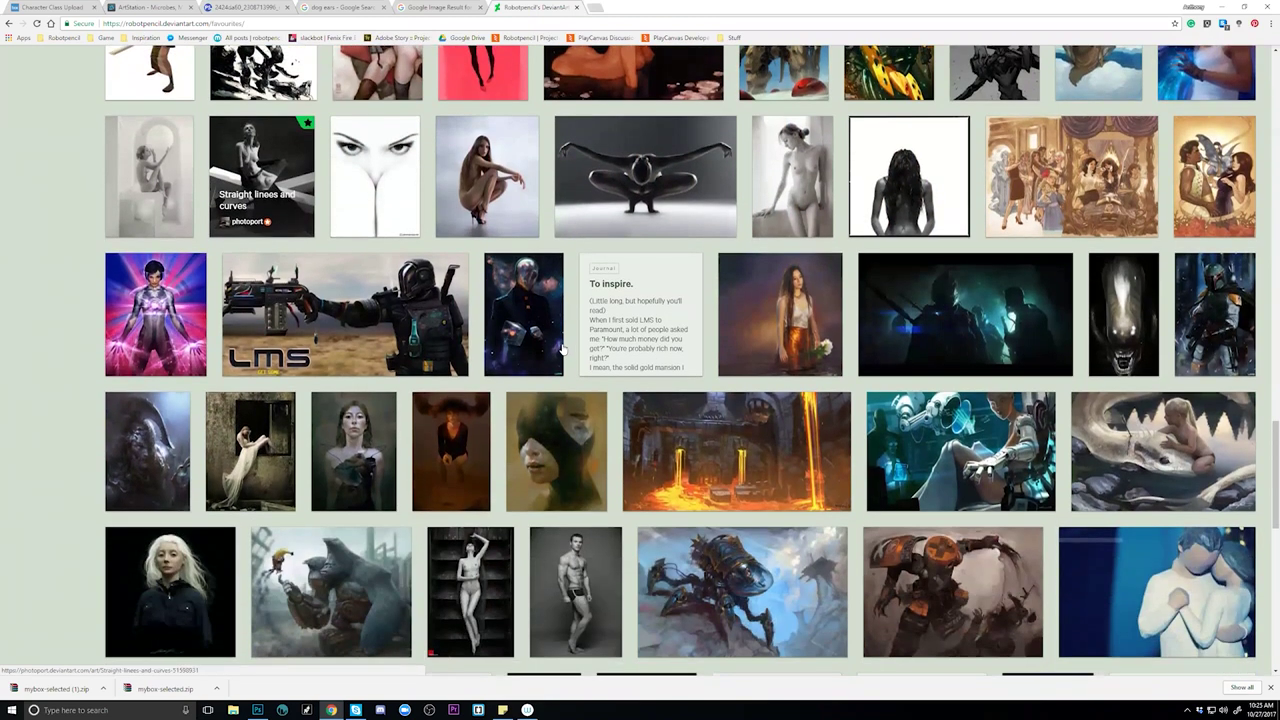
scroll(563, 350, down, 2)
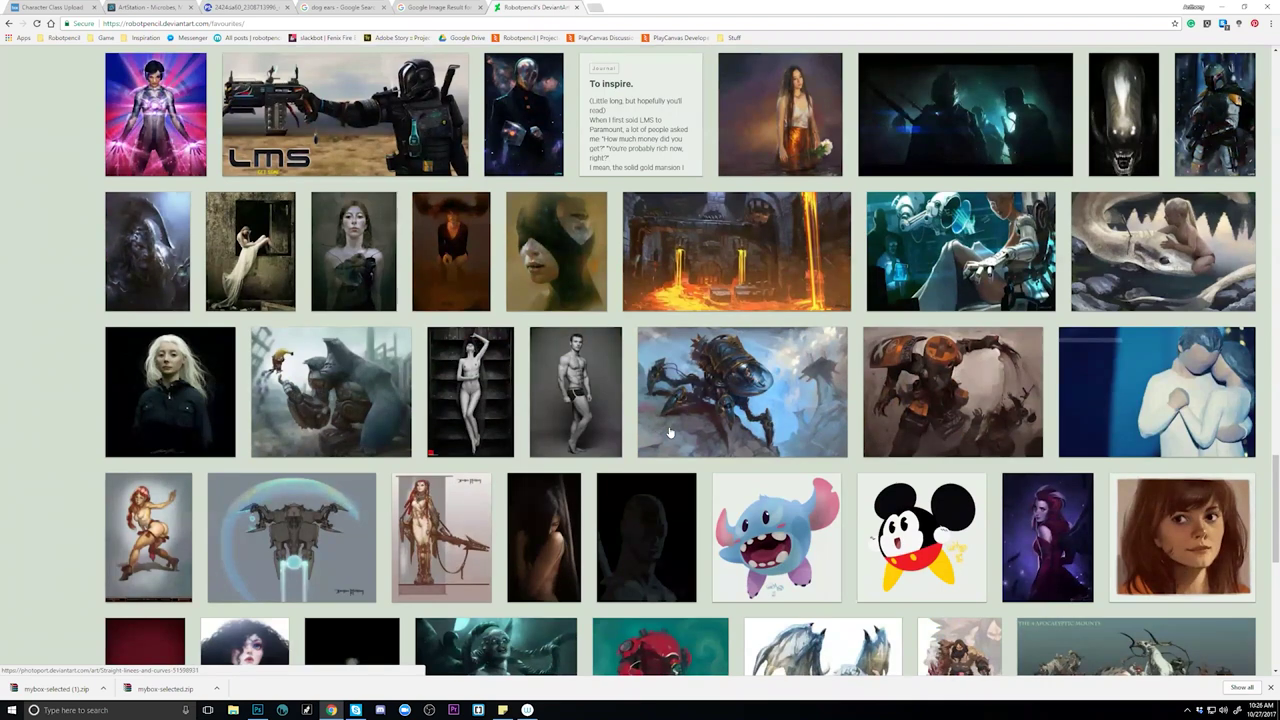
scroll(670, 432, down, 2)
scroll(663, 430, down, 2)
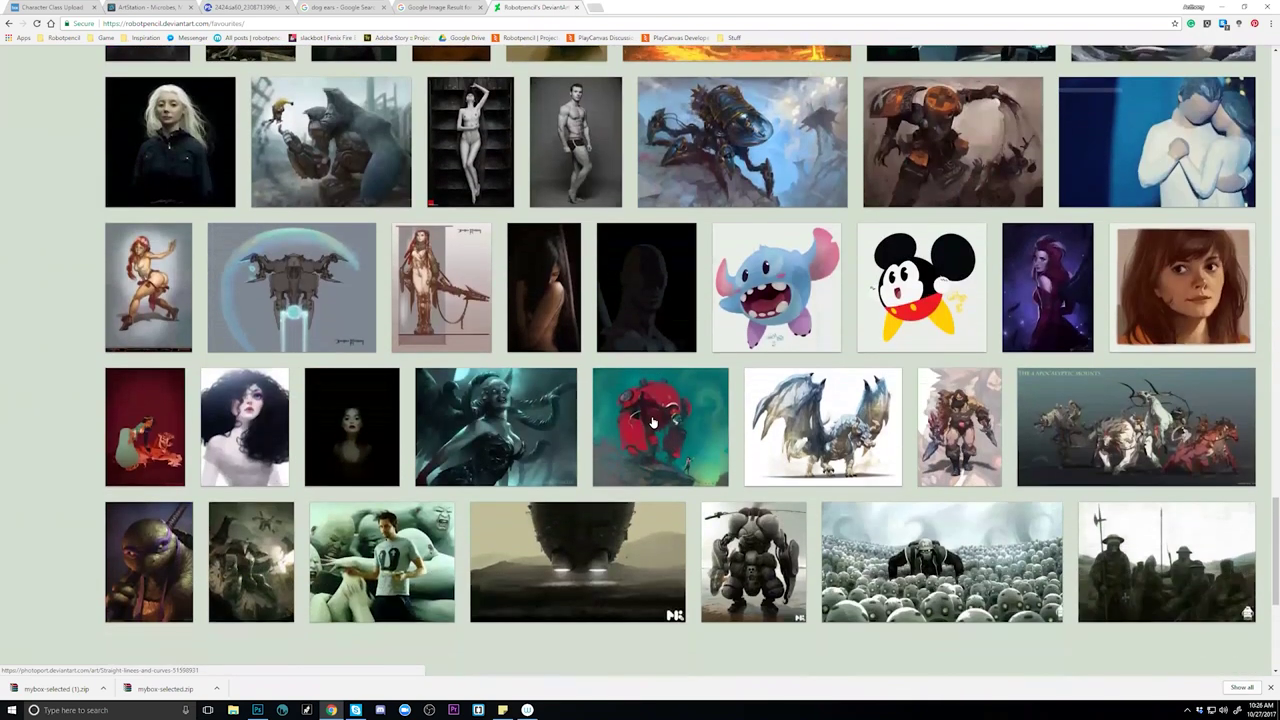
scroll(652, 423, up, 10)
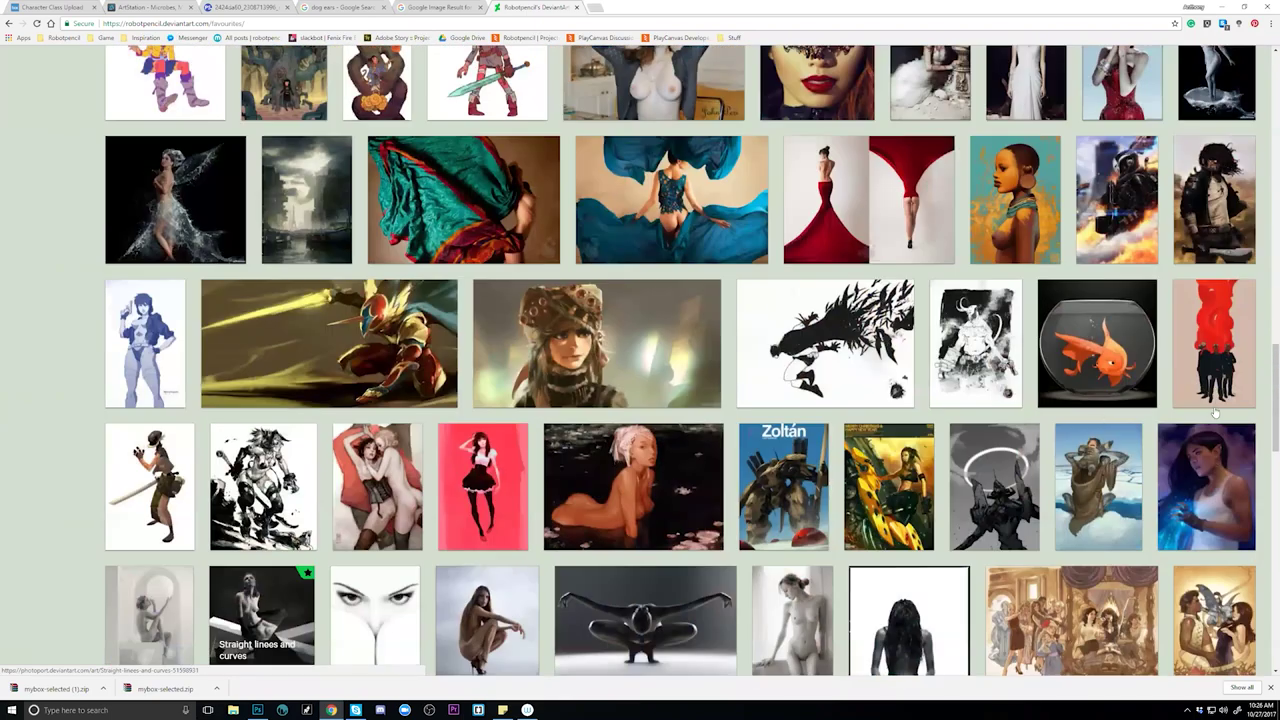
scroll(1205, 420, up, 1)
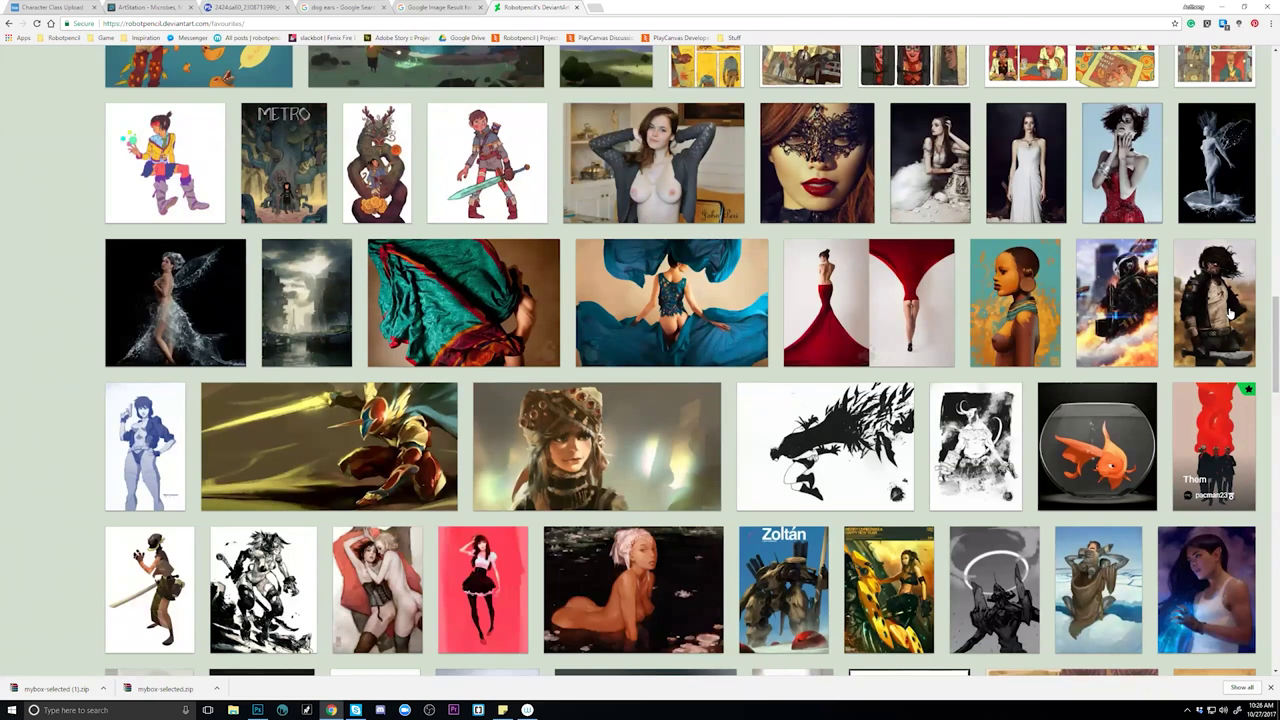
Reload the DeviantArt Favourites page and review its first rows of character illustrations, low-poly models and turnarounds.
click(37, 23)
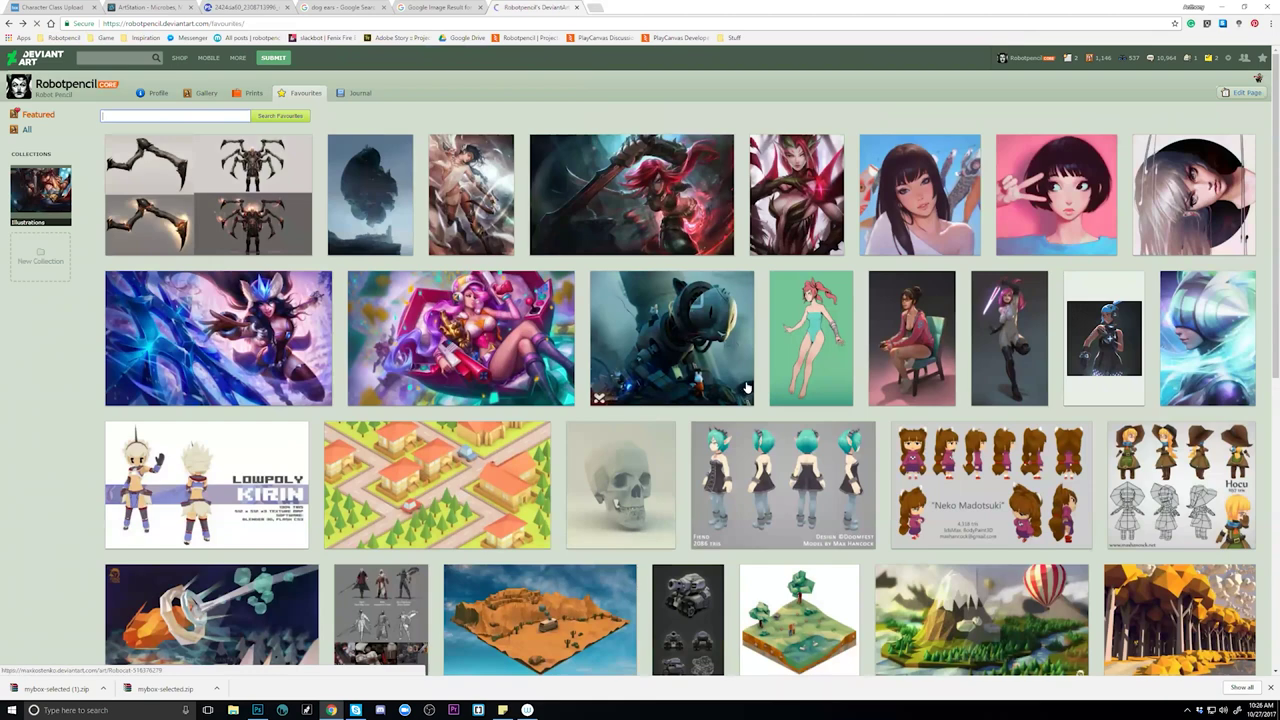
scroll(747, 385, down, 3)
scroll(747, 385, up, 3)
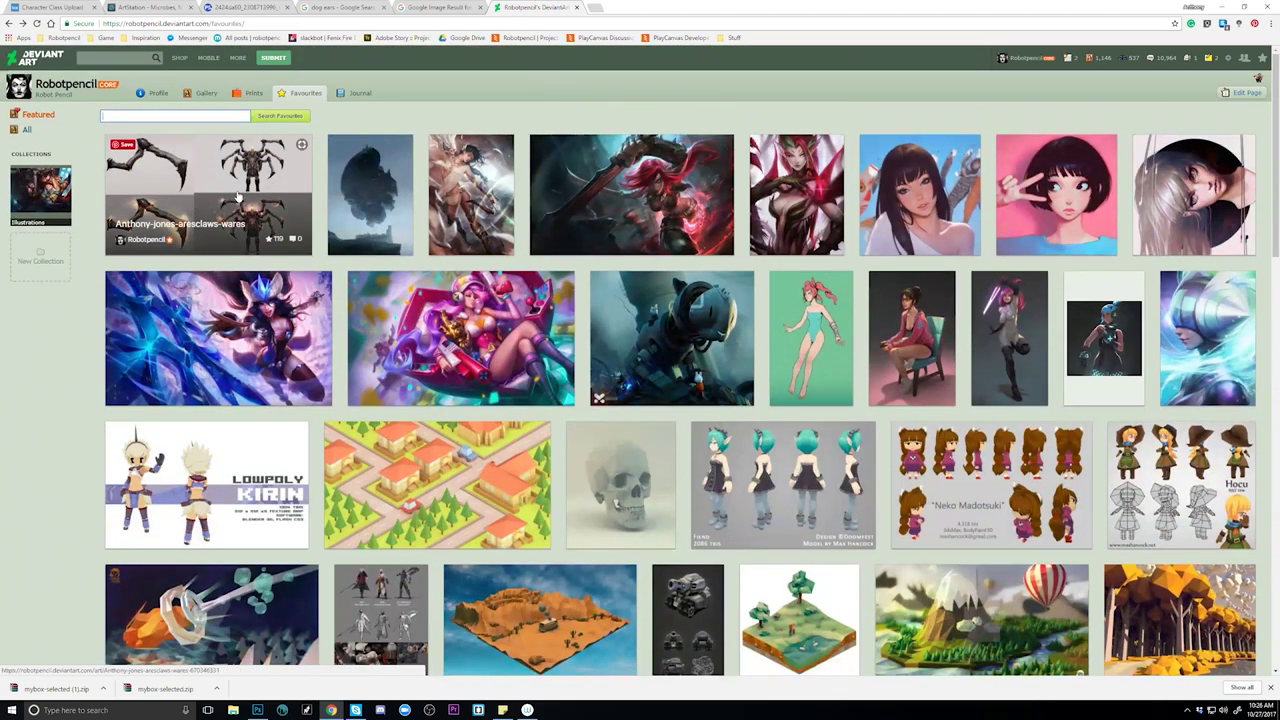
scroll(812, 393, down, 1)
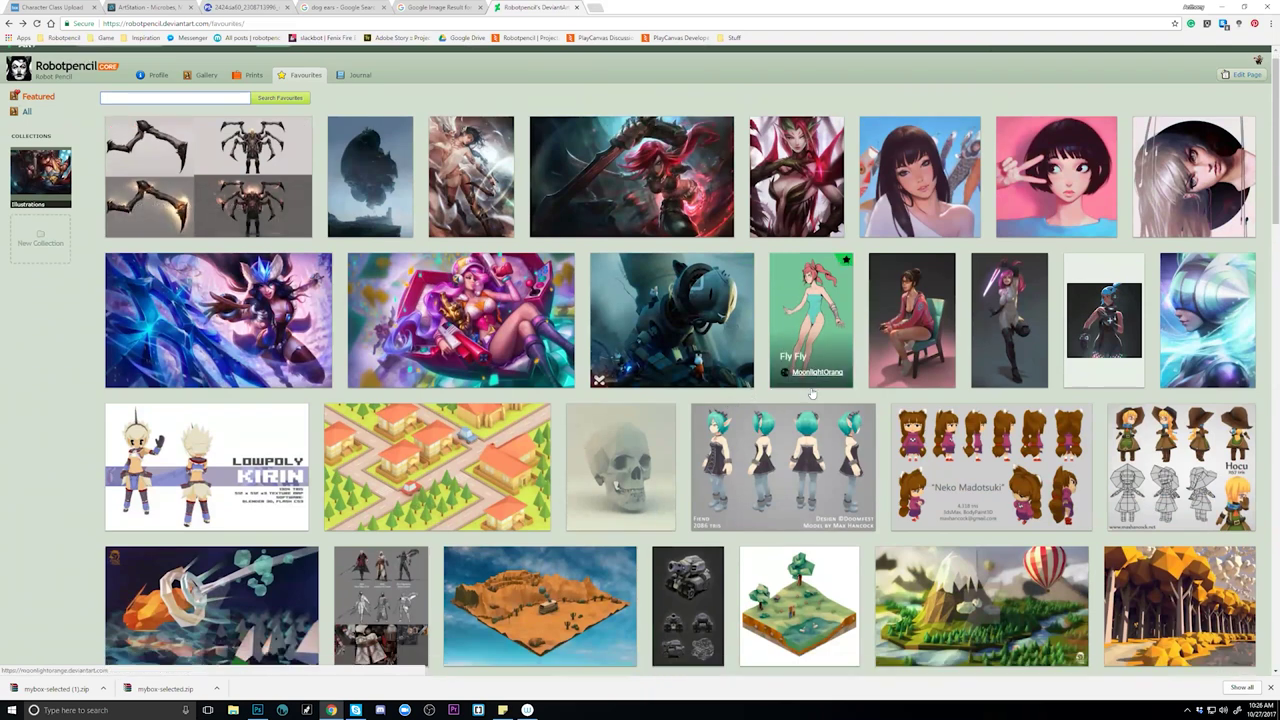
scroll(812, 382, up, 1)
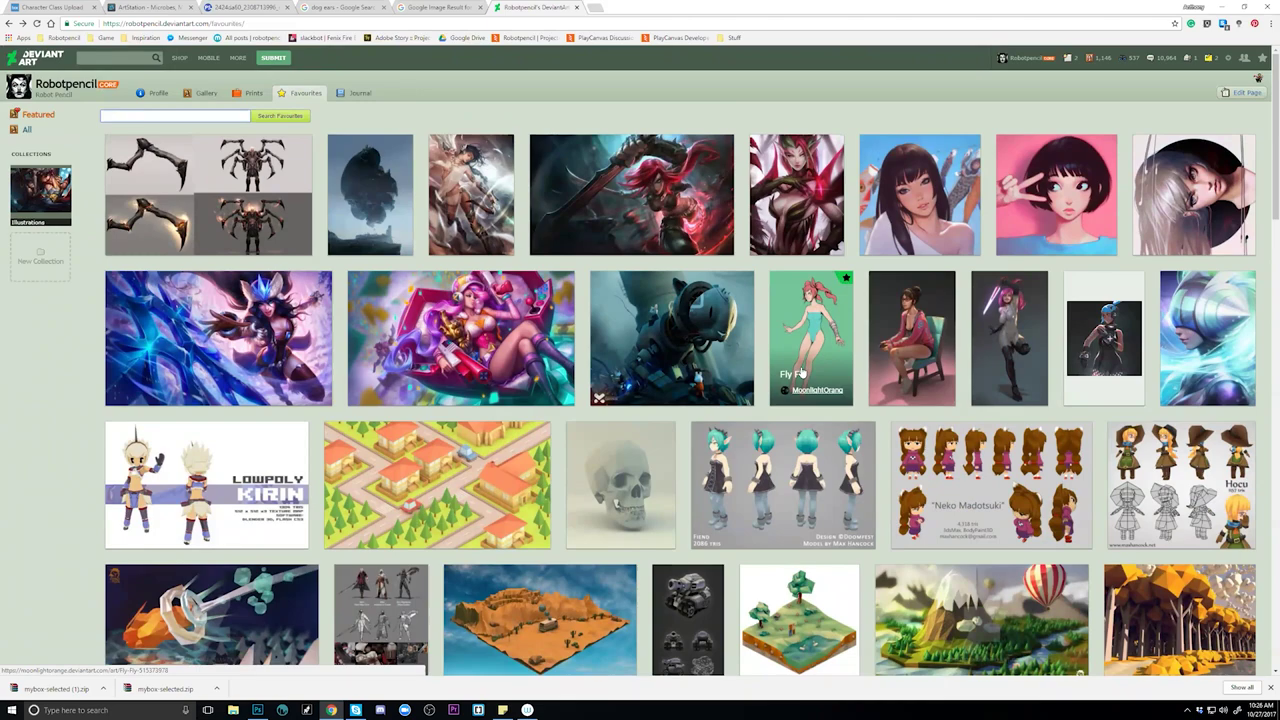
Browse down past the comic art and photography in Favourites to load the rows following the Zoltán mech artwork.
scroll(800, 372, down, 10)
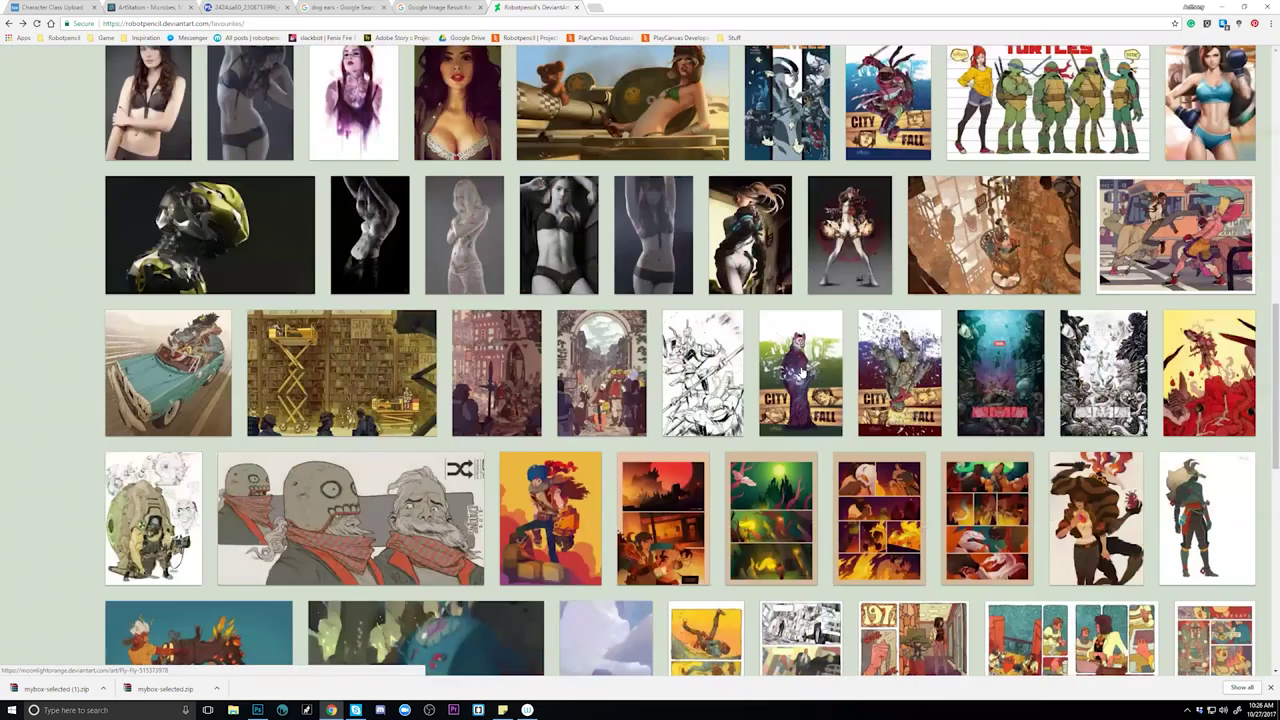
scroll(800, 372, down, 10)
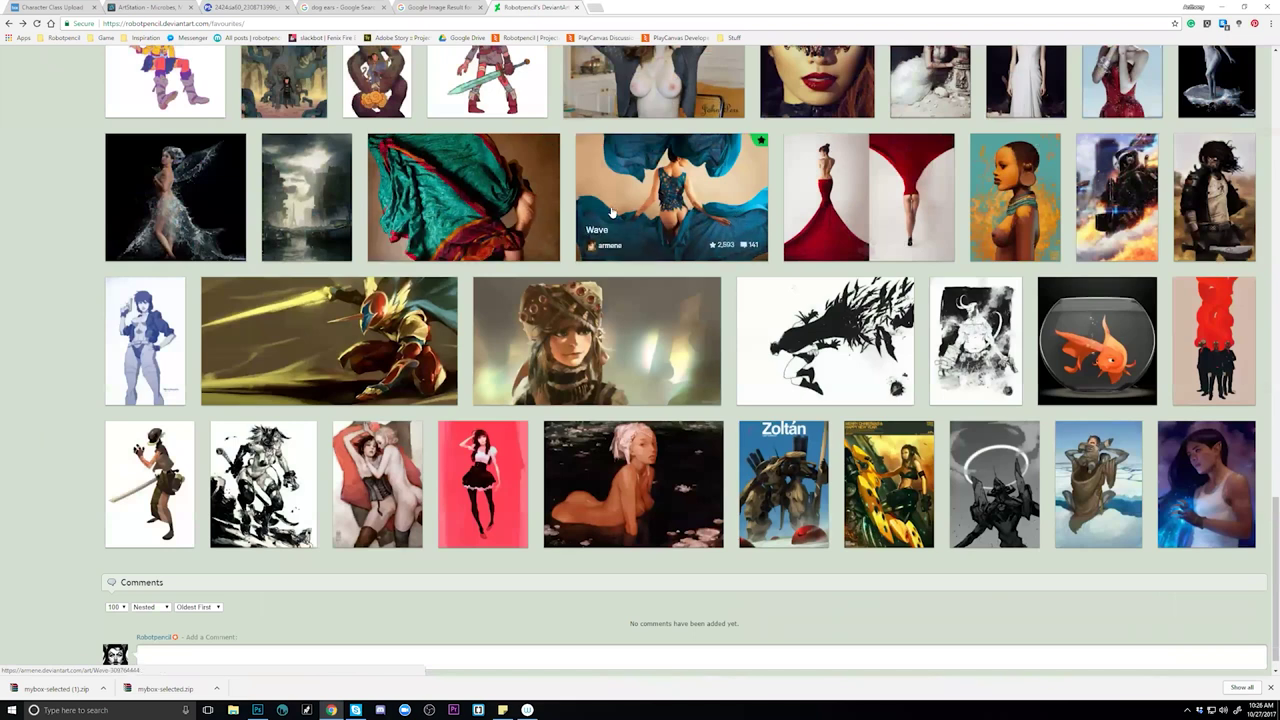
scroll(965, 360, down, 1)
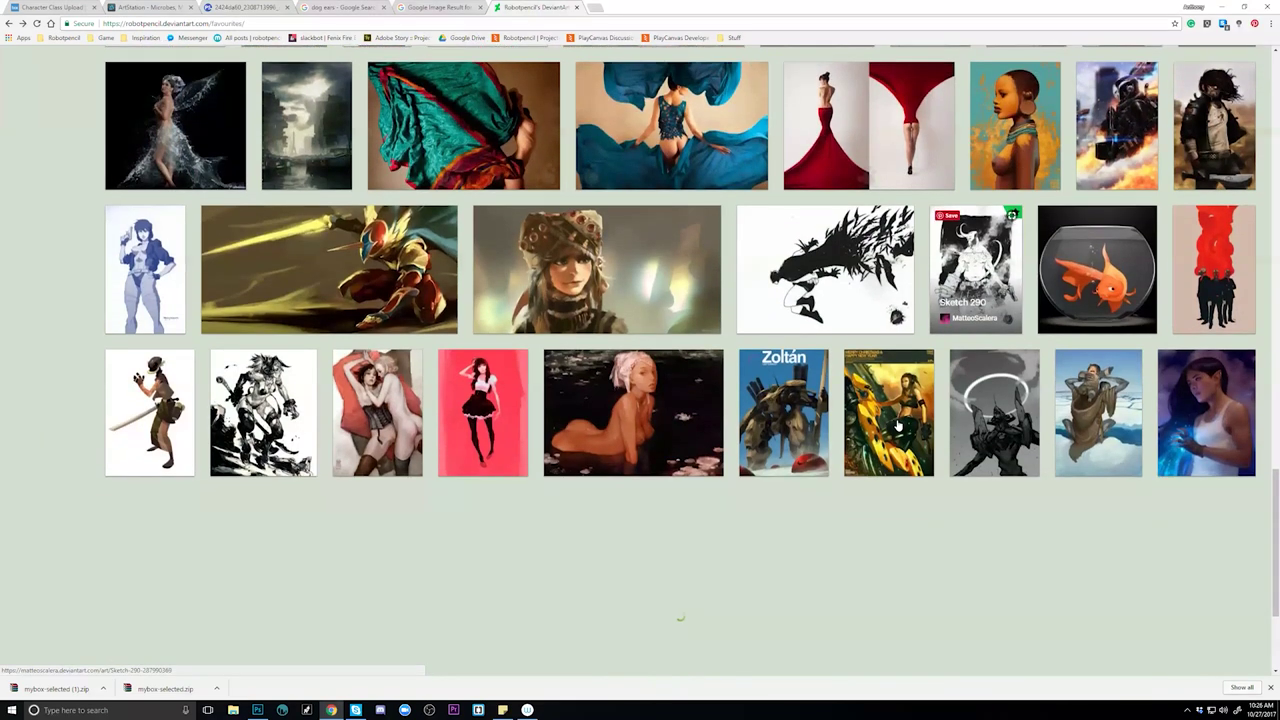
scroll(898, 425, down, 2)
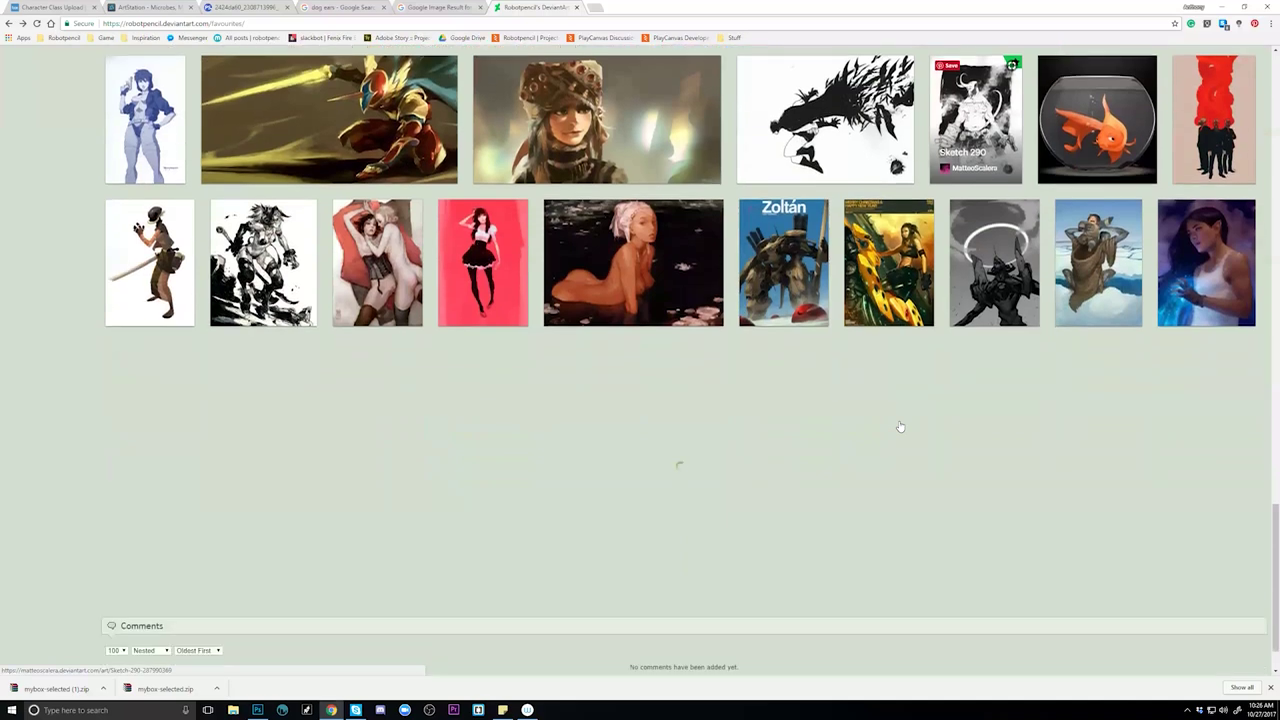
scroll(899, 426, down, 1)
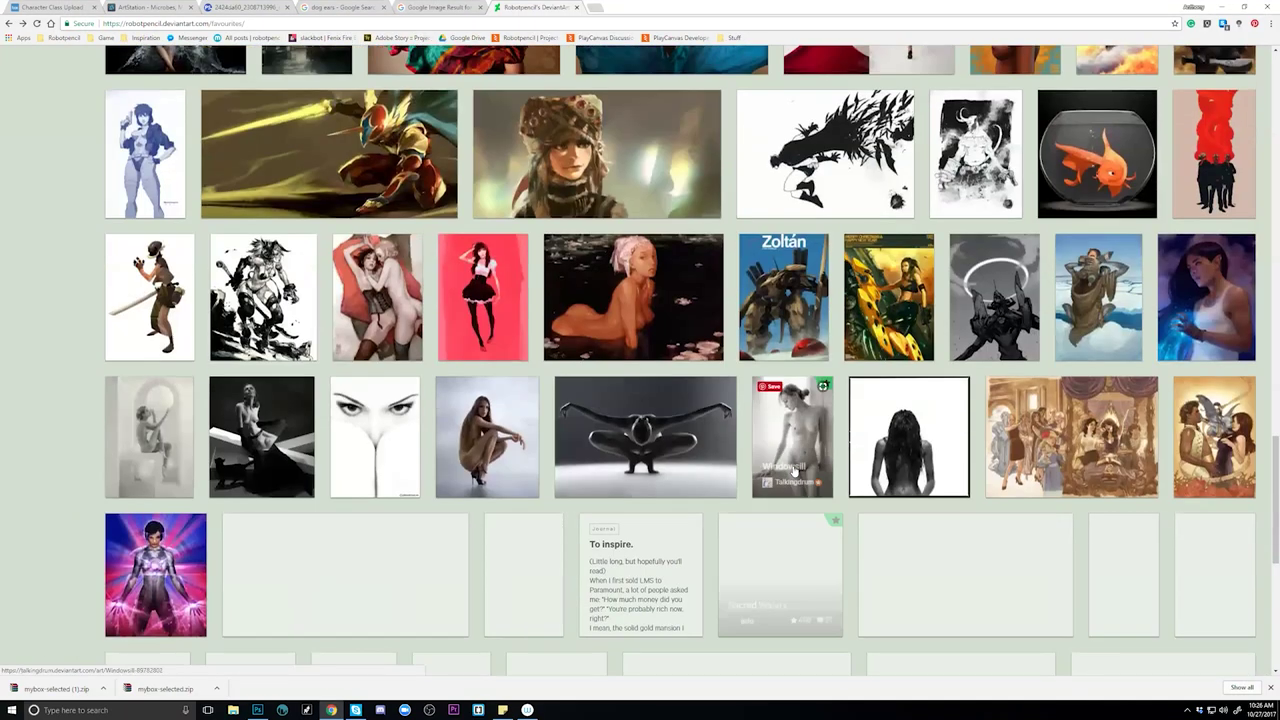
scroll(794, 470, down, 4)
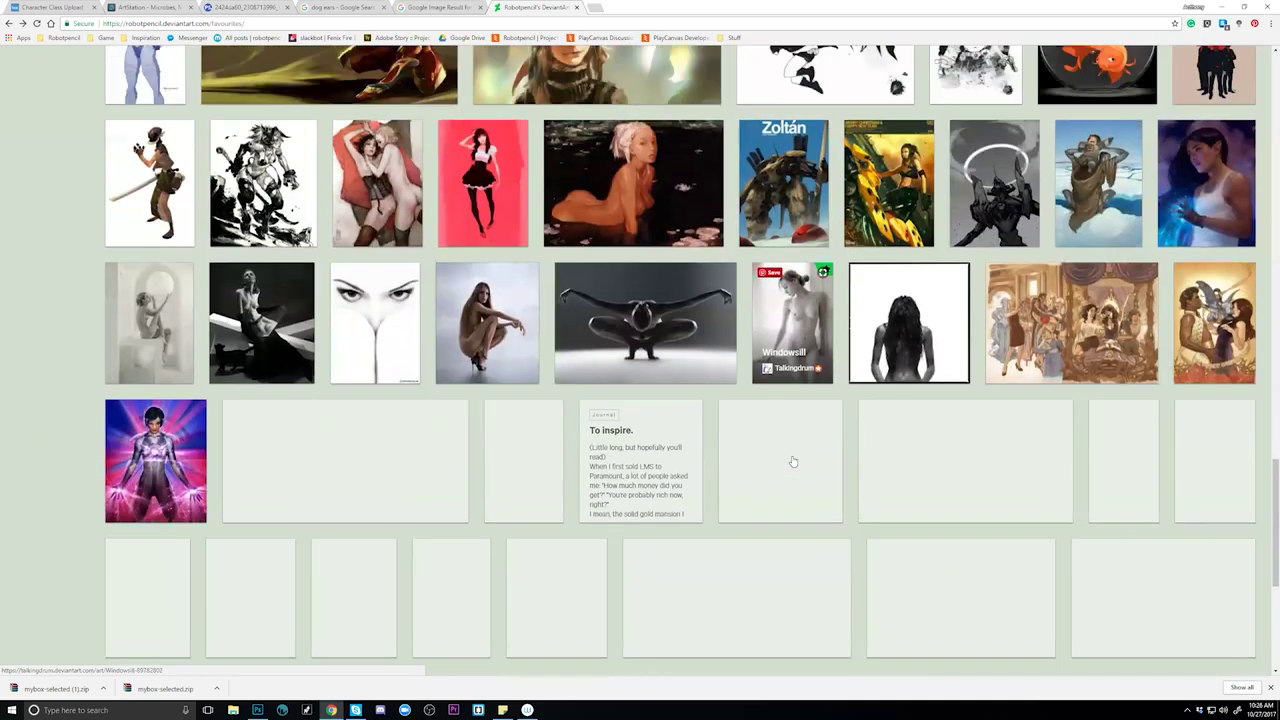
Examine the newly loaded armoured figures, aliens, cartoon characters and creature designs in Favourites, continuing to the last loaded row.
scroll(796, 445, down, 2)
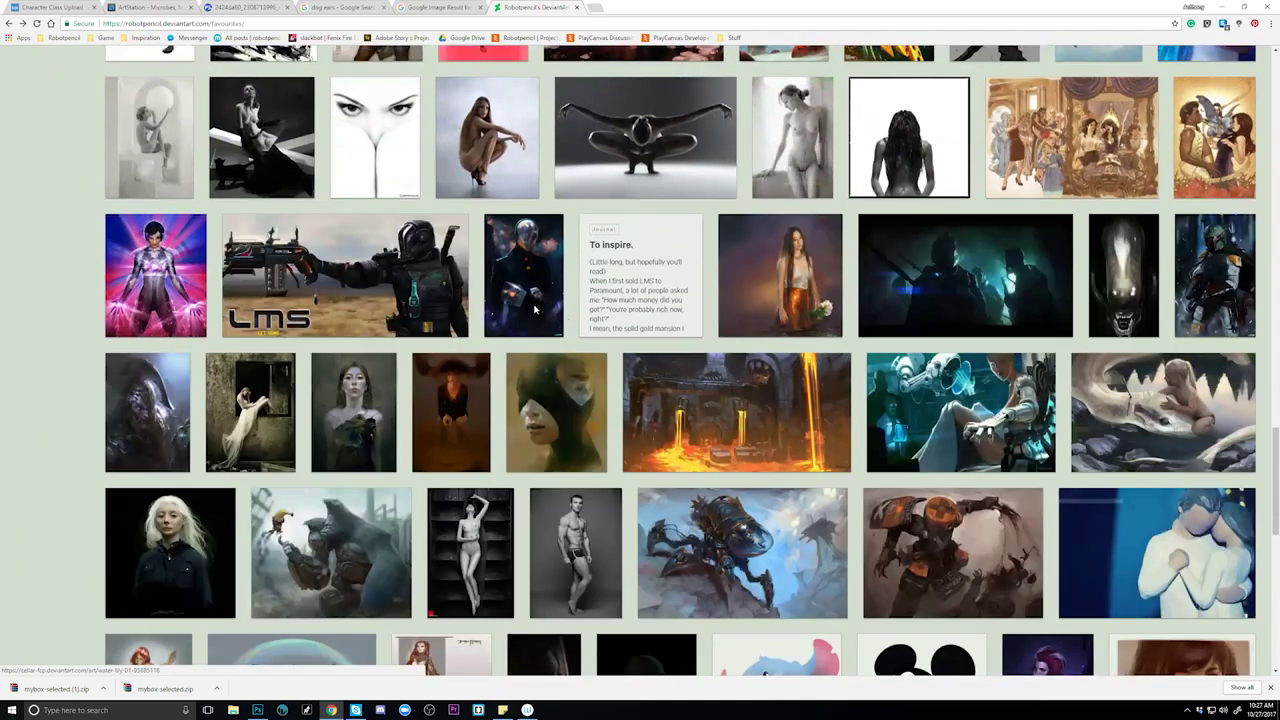
scroll(455, 277, down, 1)
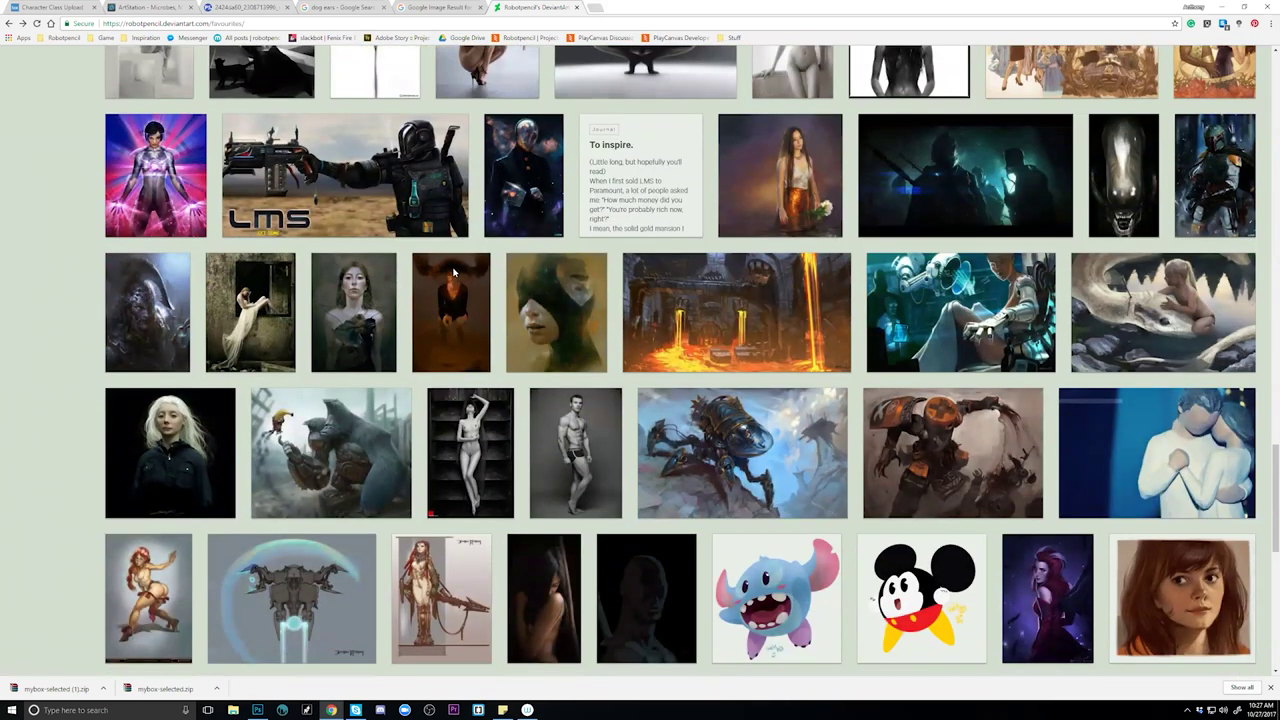
scroll(453, 271, down, 3)
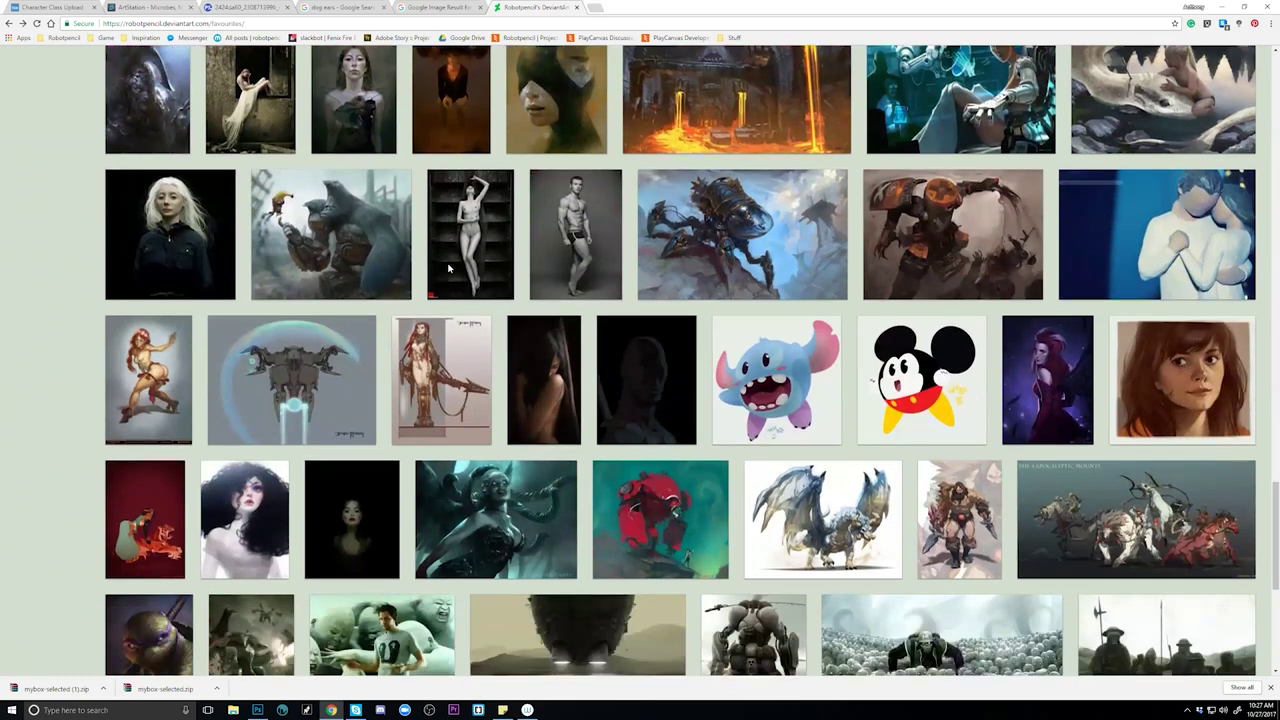
scroll(457, 224, down, 1)
scroll(450, 228, down, 1)
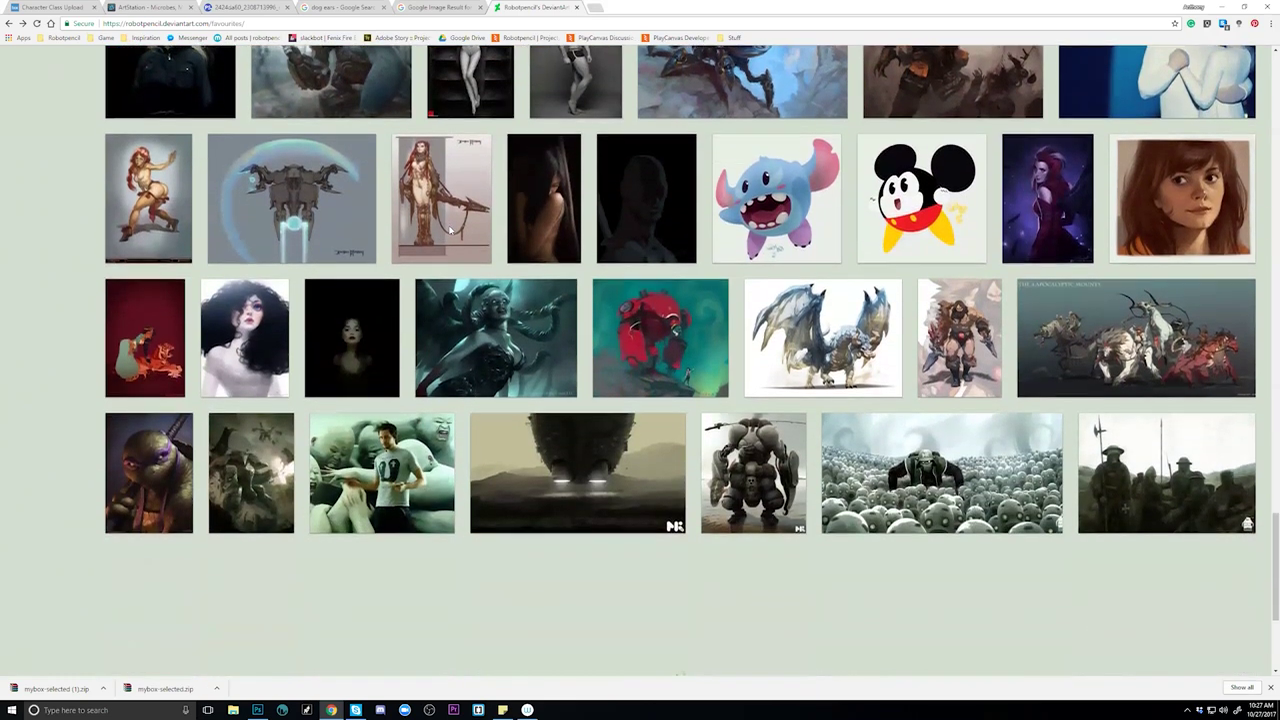
scroll(450, 228, down, 2)
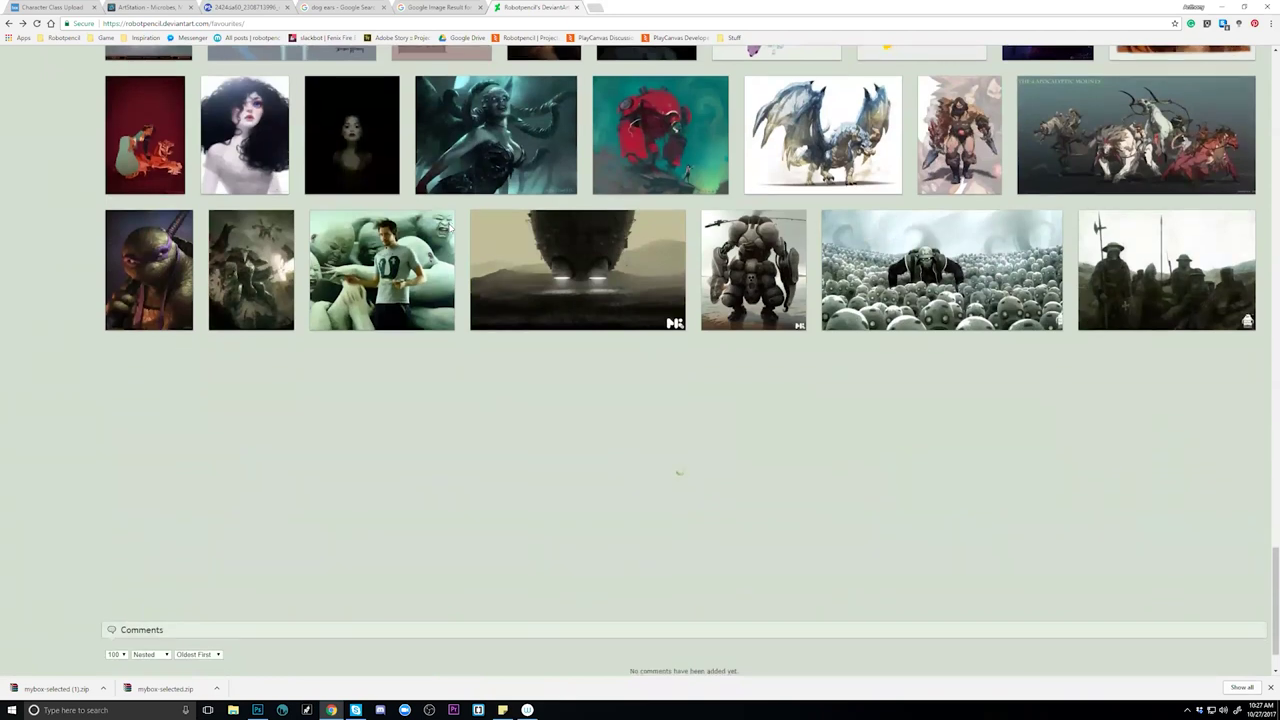
Load another batch of Favourites and look over its mech, fantasy knight, portrait and red-lit creature artwork.
scroll(709, 270, down, 1)
scroll(684, 281, down, 2)
scroll(684, 283, down, 1)
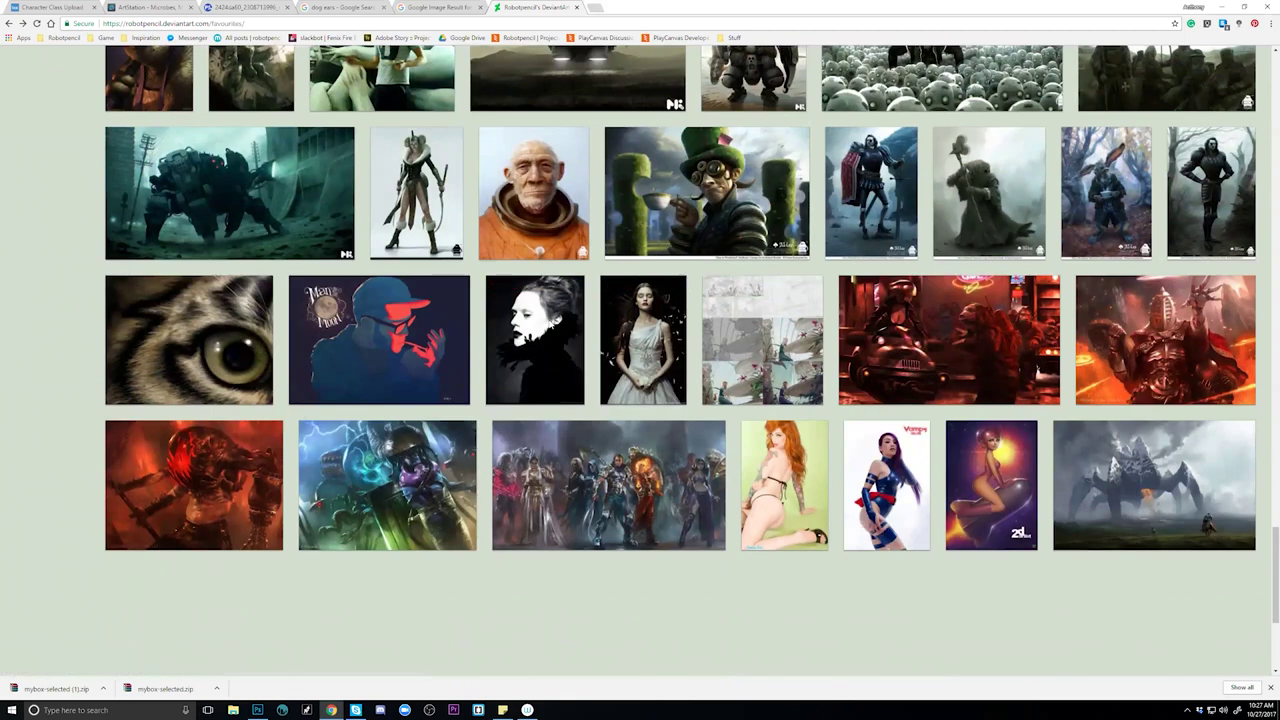
scroll(576, 313, down, 2)
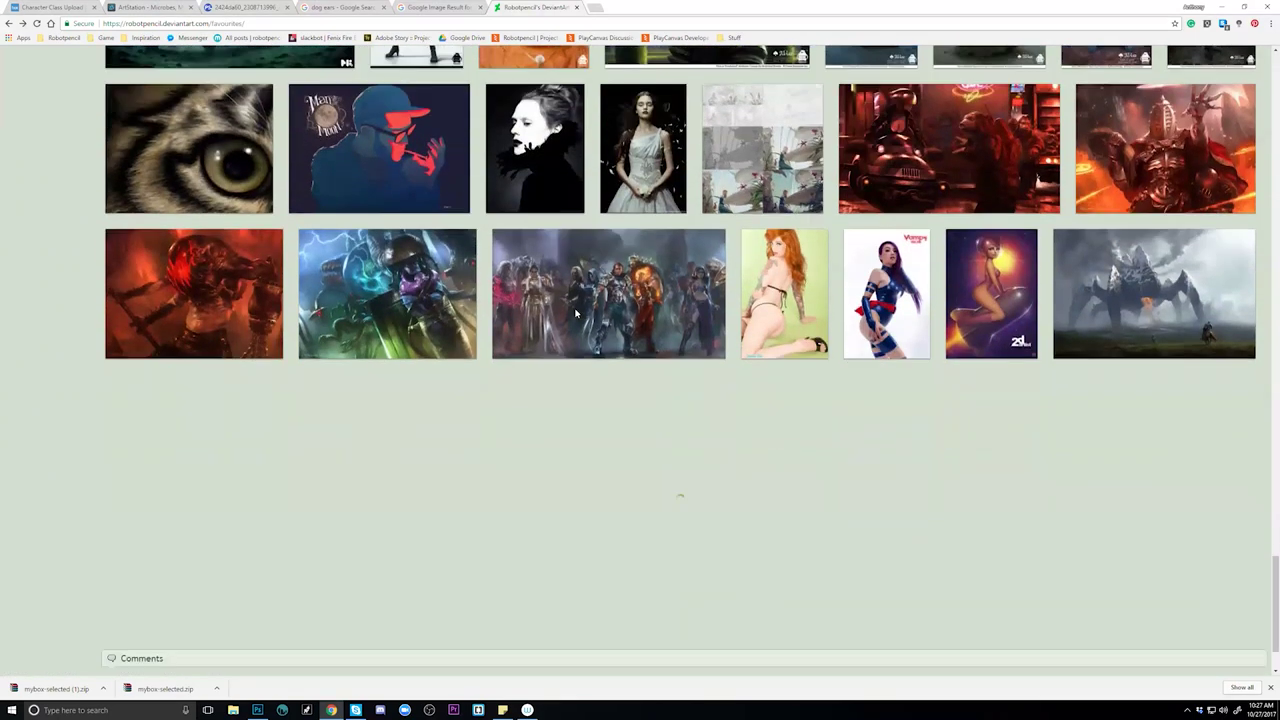
scroll(576, 313, down, 1)
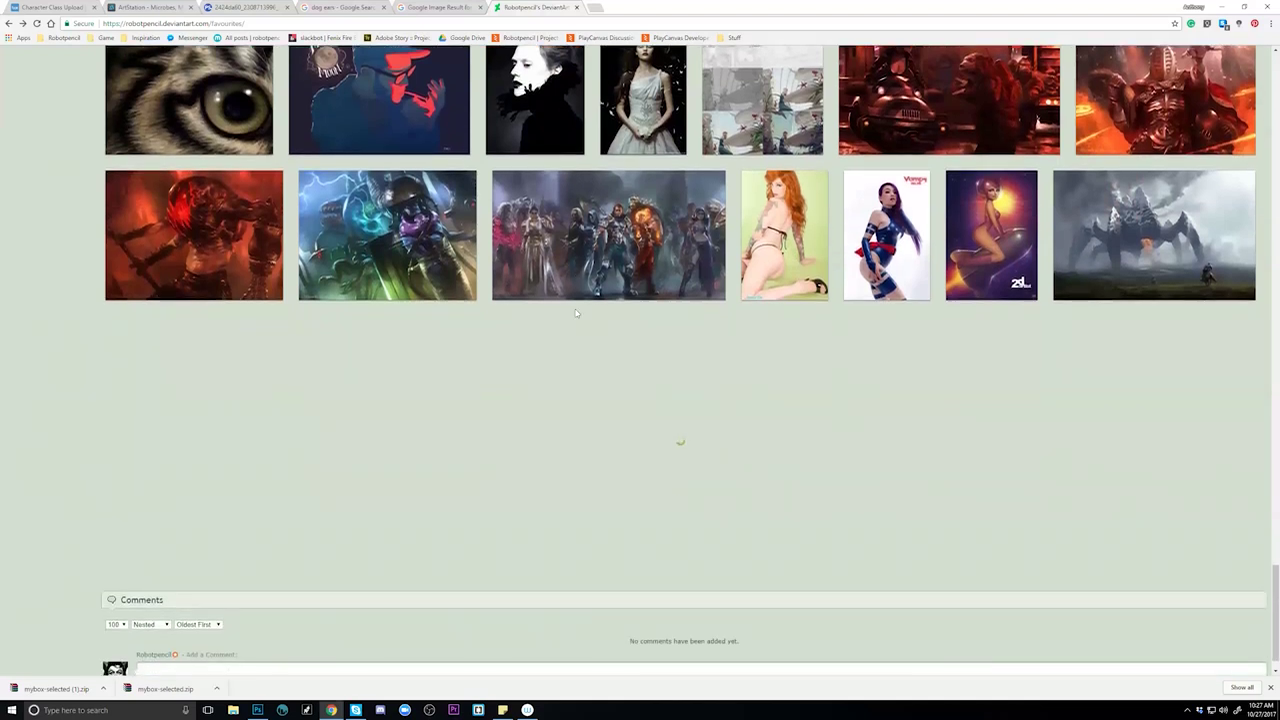
scroll(576, 313, up, 1)
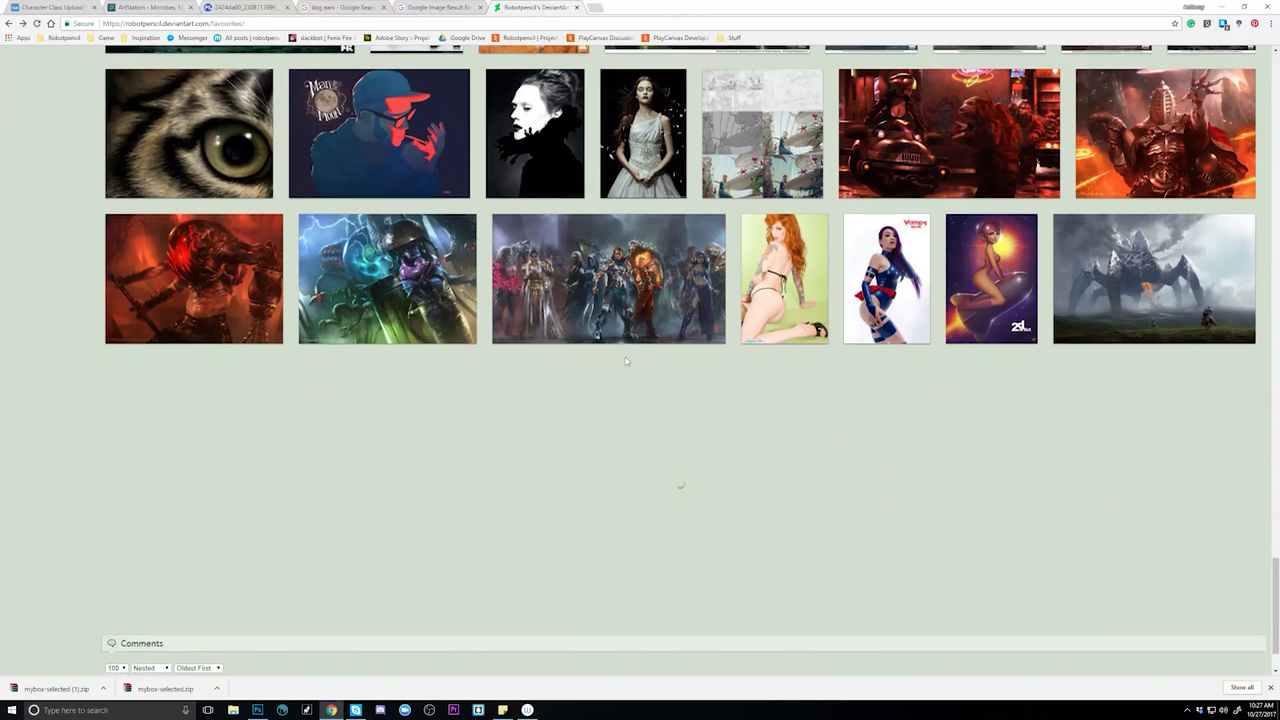
scroll(625, 358, down, 1)
scroll(608, 350, up, 4)
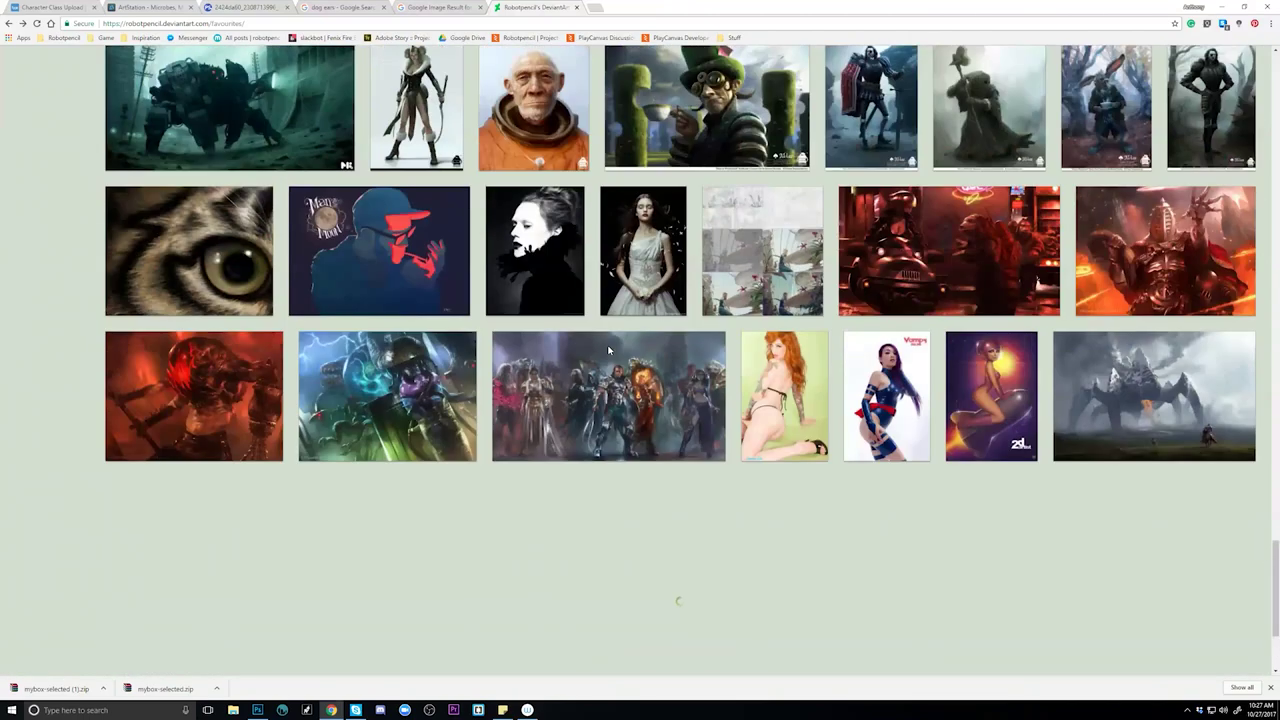
Continue down the Favourites collection from the green forest creature and moon window paintings to fetch the remaining thumbnails.
scroll(608, 348, down, 5)
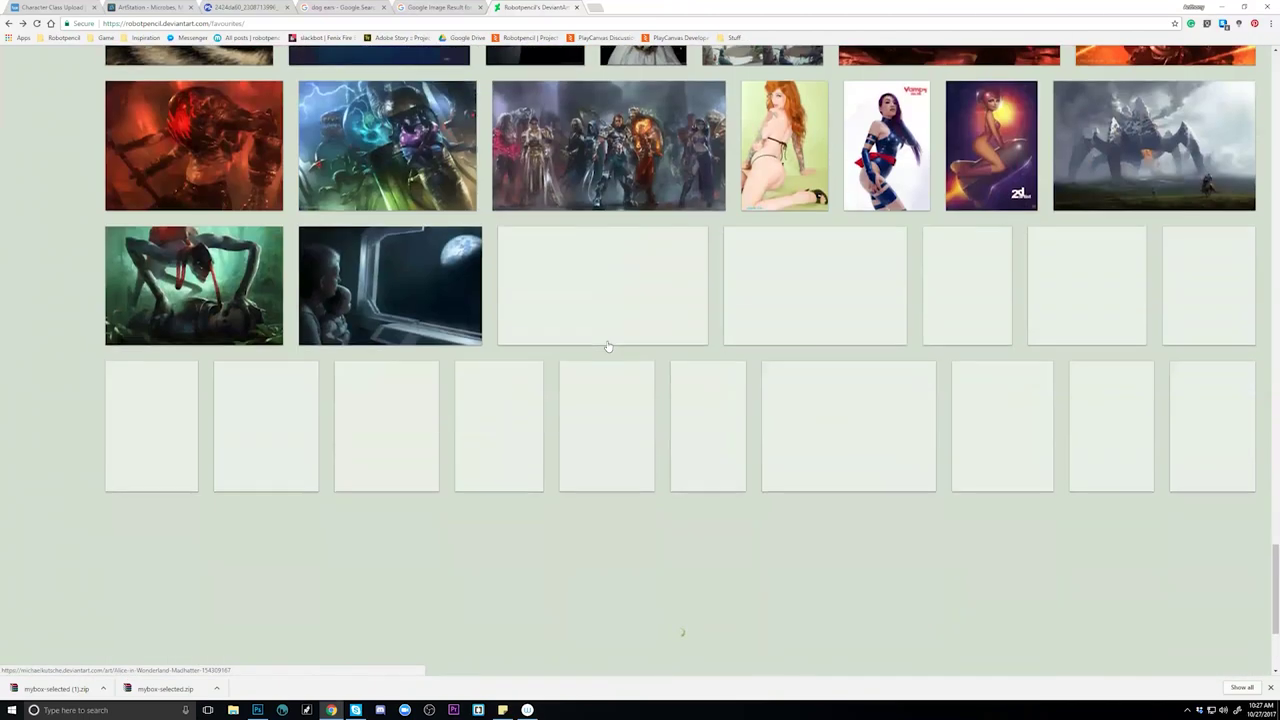
scroll(608, 346, down, 1)
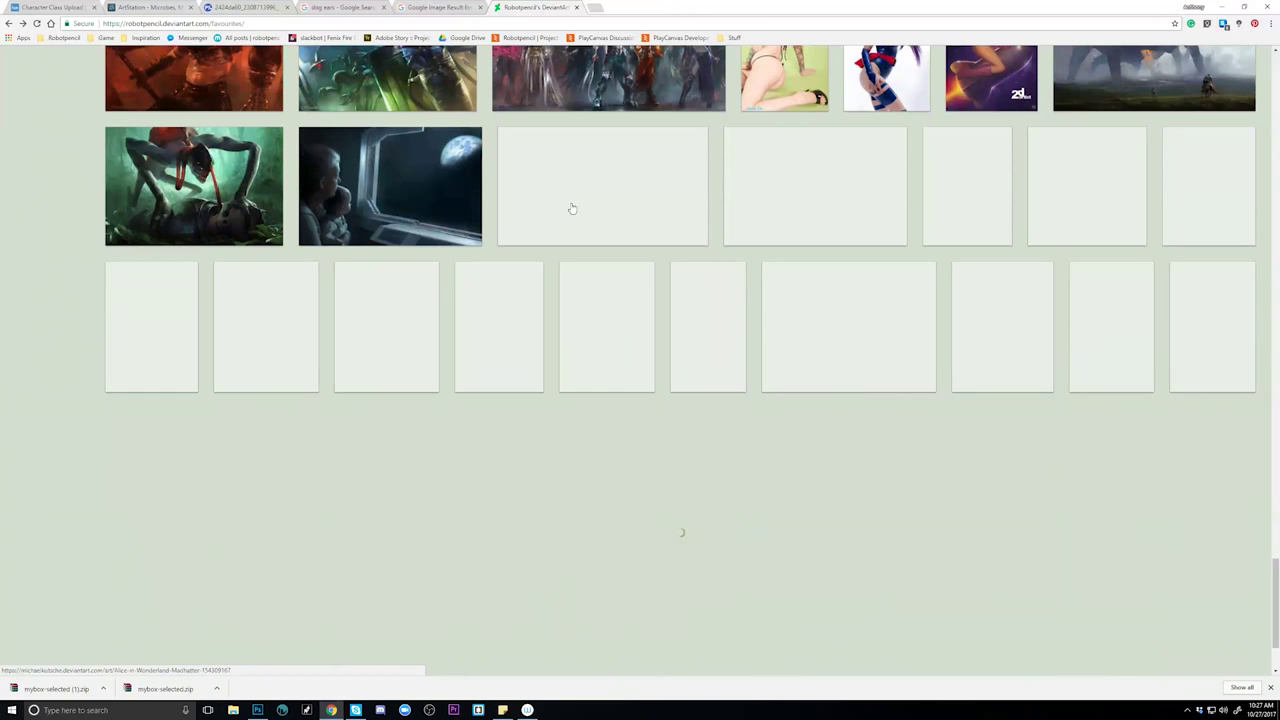
scroll(578, 222, down, 1)
scroll(582, 228, down, 1)
scroll(582, 228, up, 1)
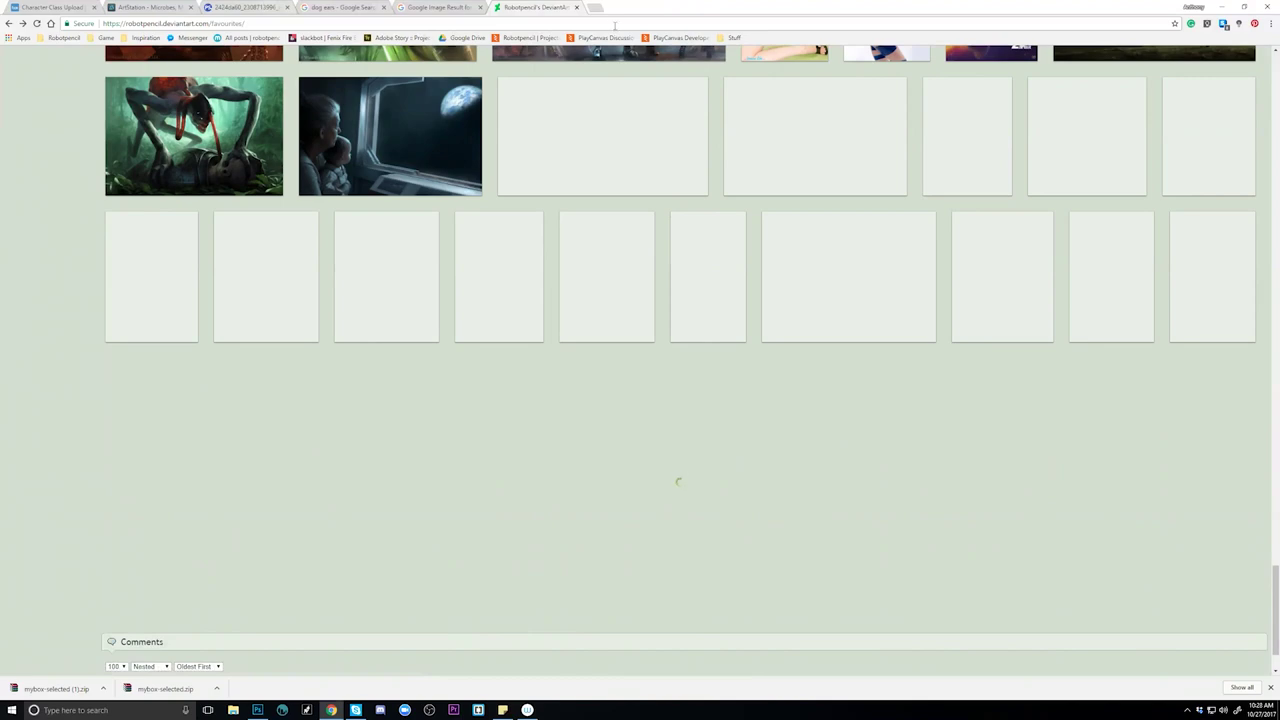
scroll(594, 176, down, 1)
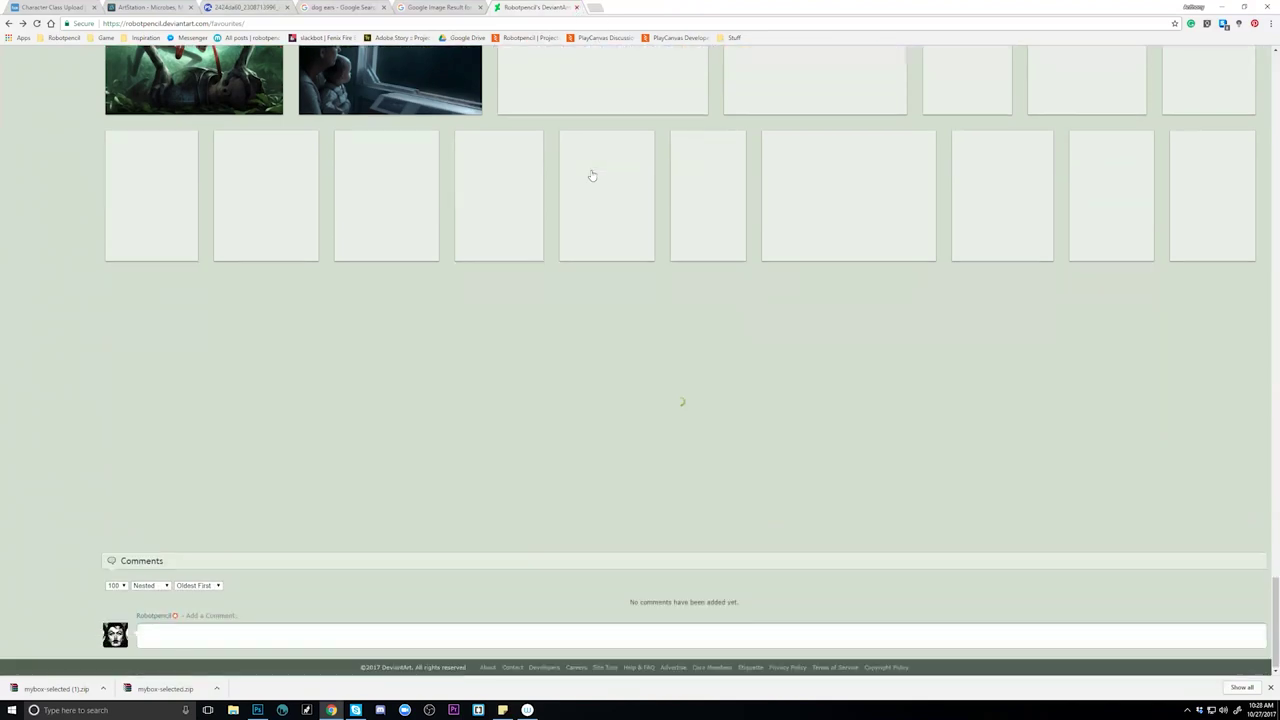
Inspect the beast, comic heroine and figure artwork in the next Favourites rows, and try to load the blank thumbnails below.
scroll(592, 176, up, 5)
scroll(592, 176, down, 5)
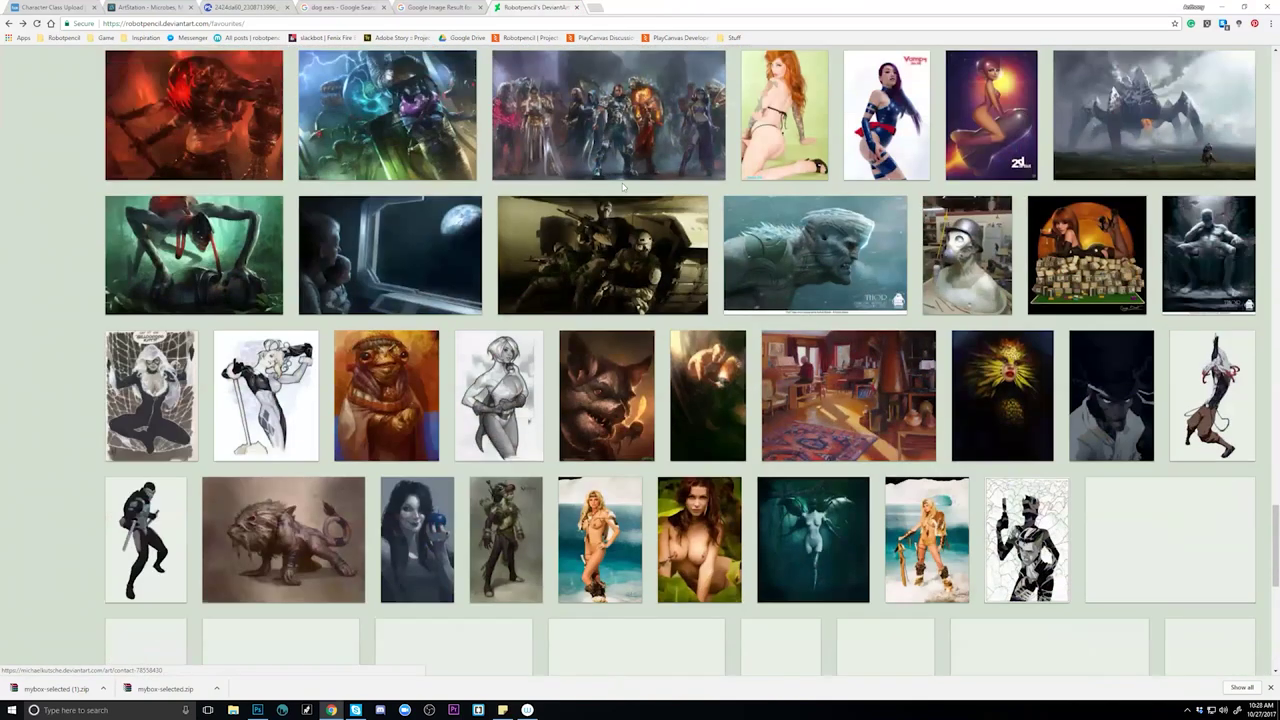
scroll(622, 187, down, 1)
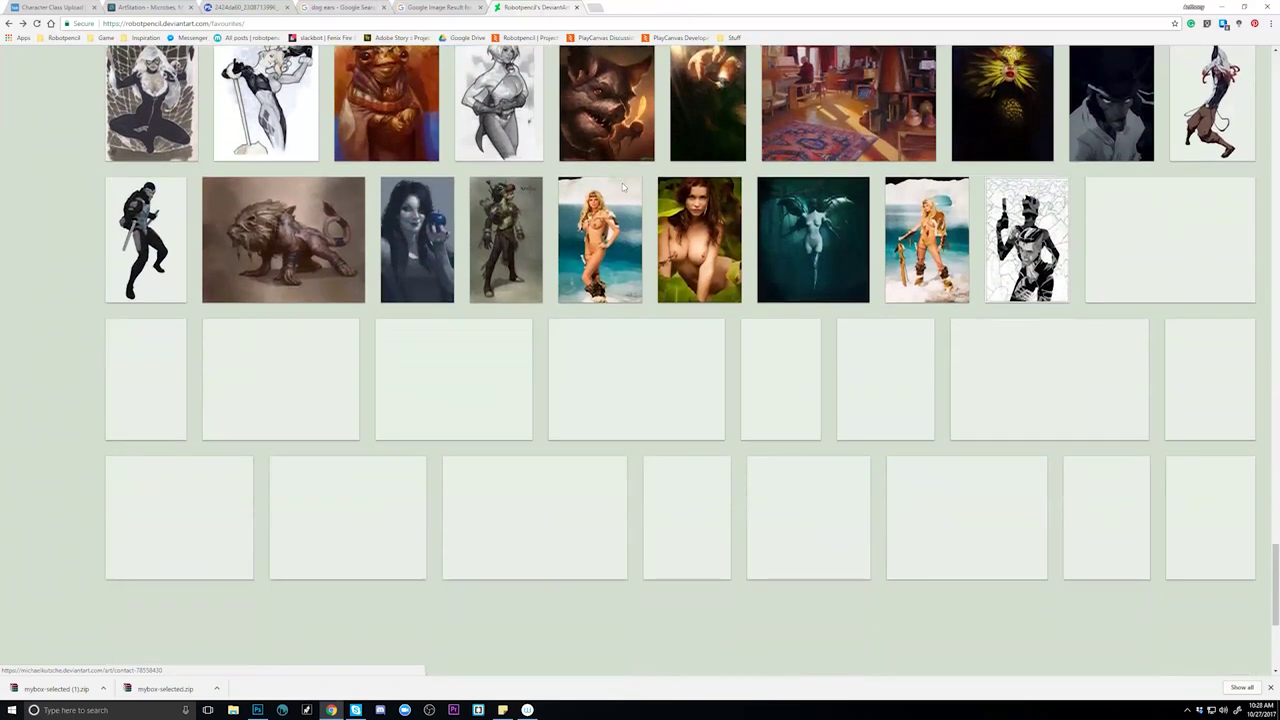
scroll(622, 187, up, 1)
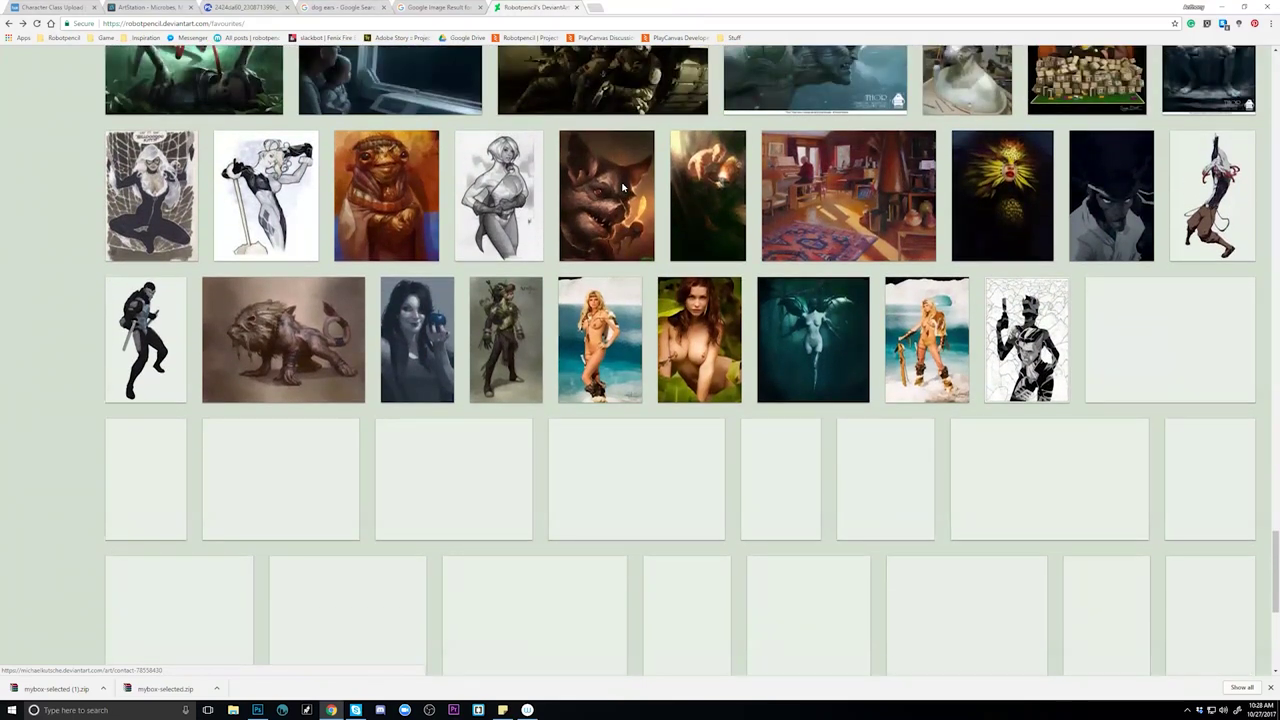
scroll(622, 187, down, 4)
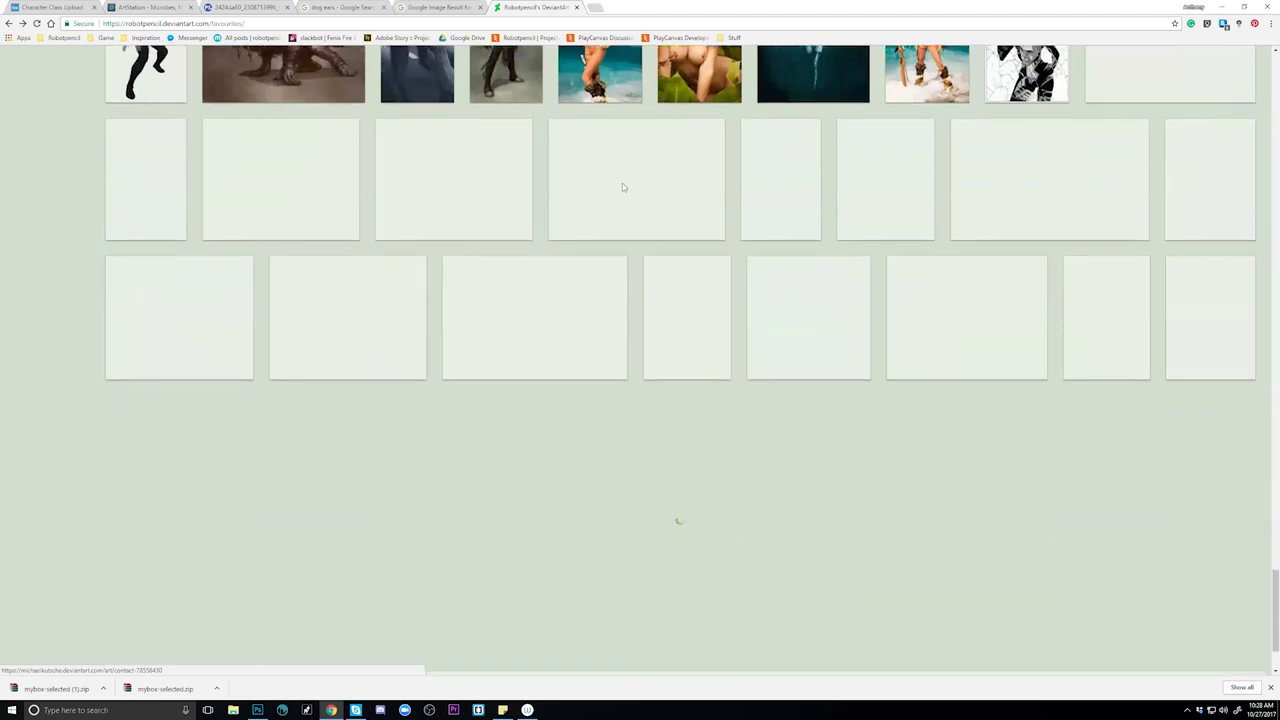
scroll(622, 187, up, 2)
scroll(622, 187, down, 1)
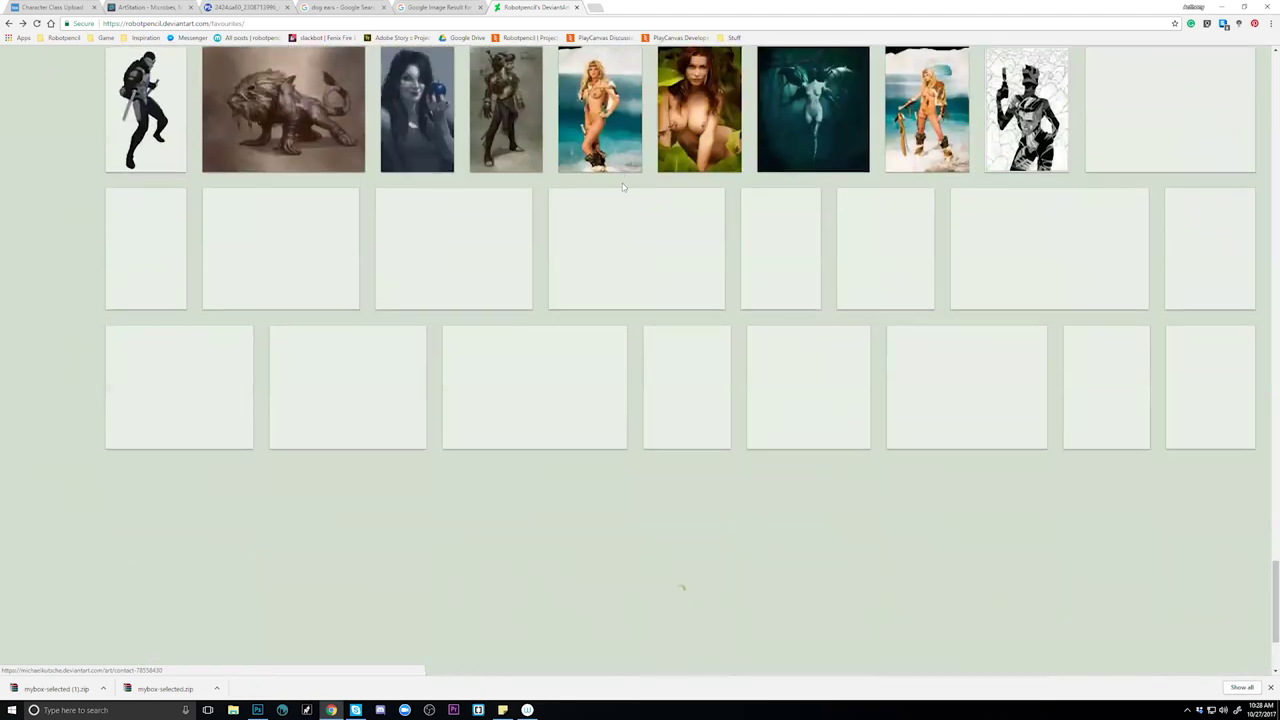
scroll(622, 187, up, 1)
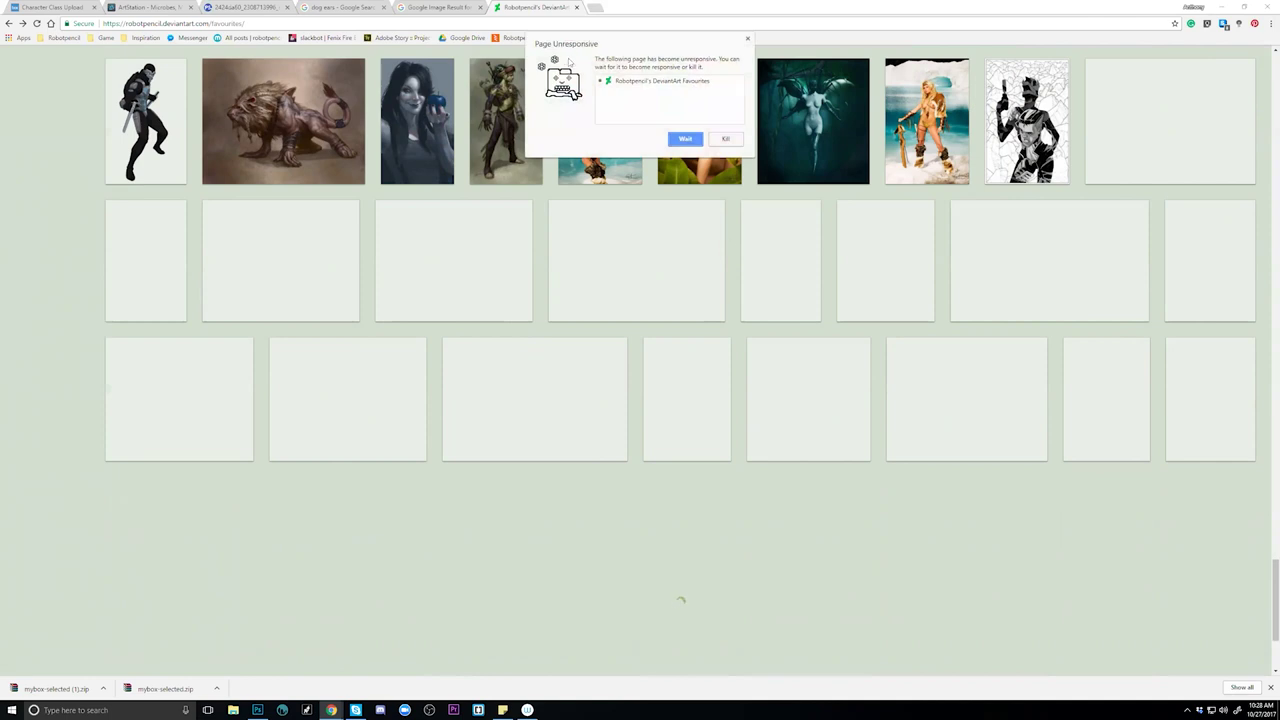
Kill the unresponsive DeviantArt Favourites page and close its browser tab.
click(726, 138)
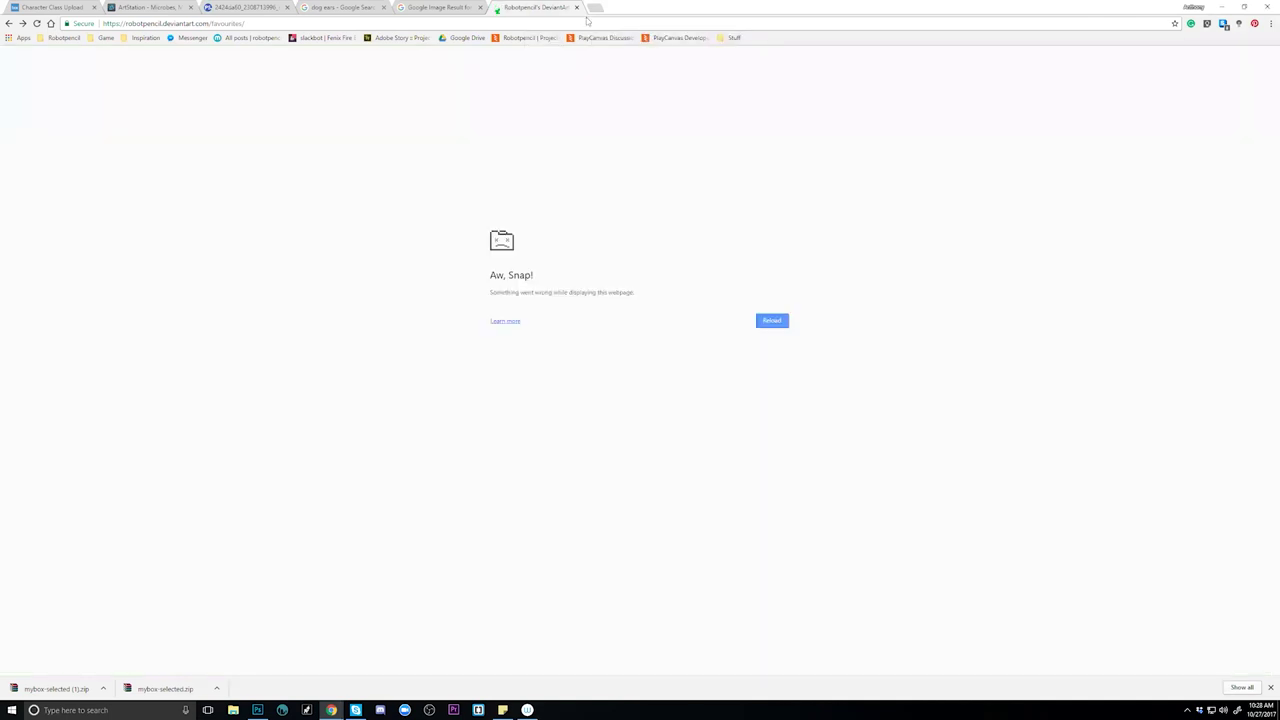
click(577, 8)
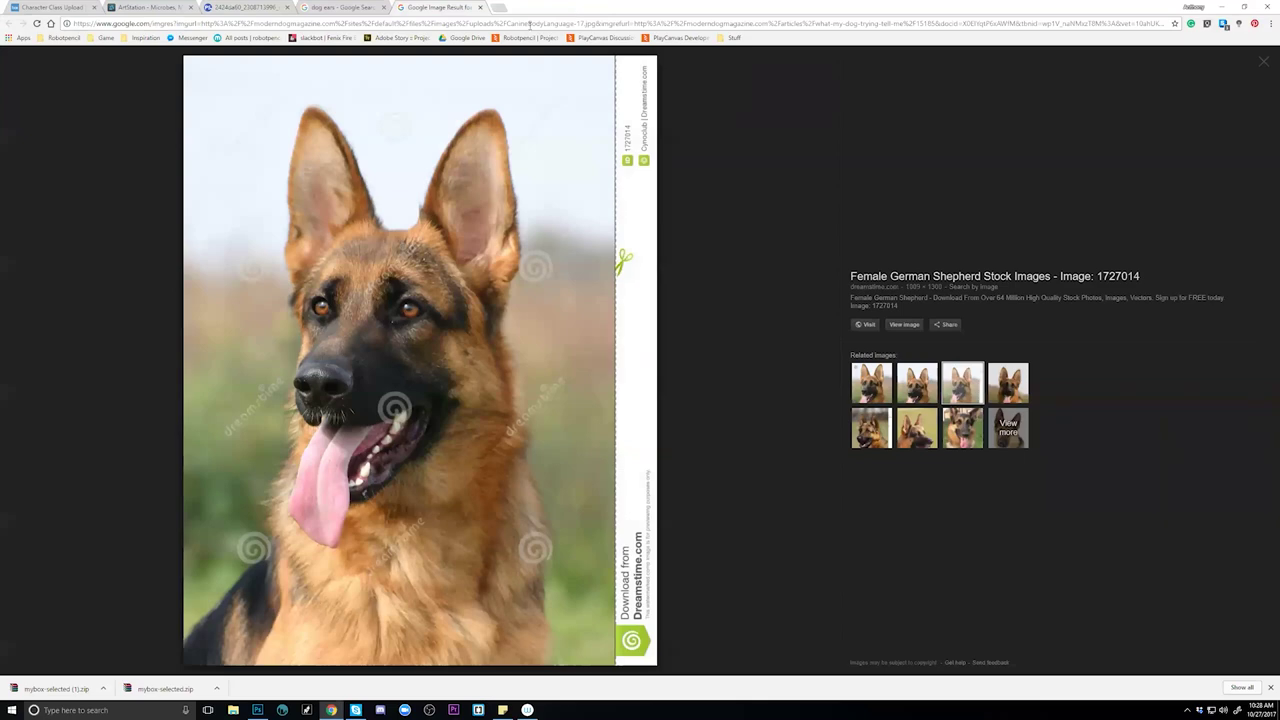
Open ArtStation in a new browser tab and bring up its artist search with no search term.
click(497, 8)
text(art)
key(Return)
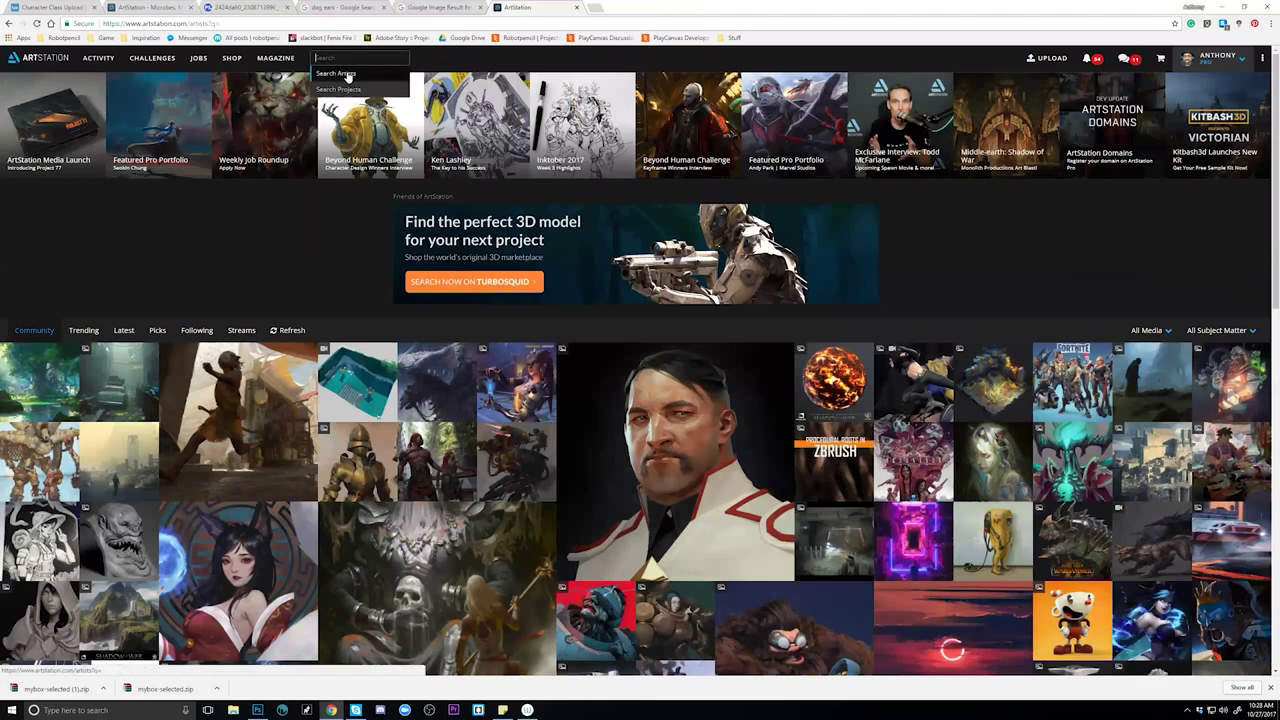
click(340, 74)
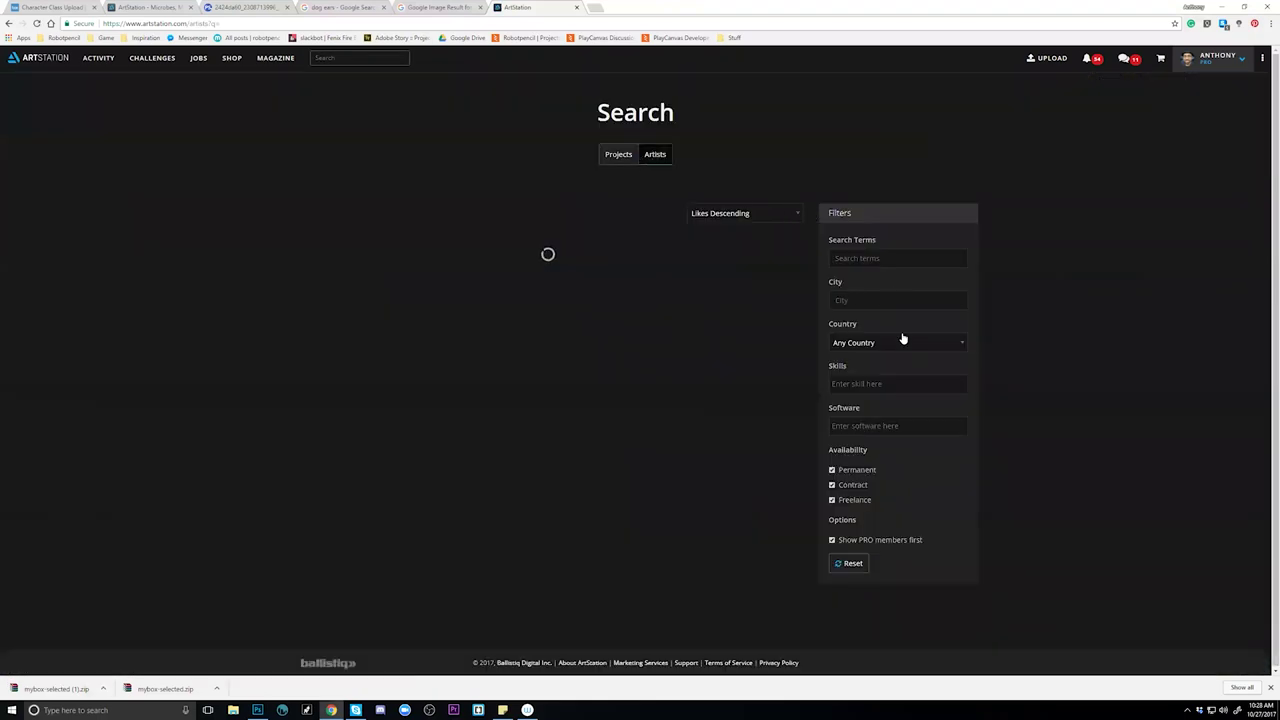
Keep the artist search sorted by Likes Descending and look over the highest-ranked artists.
click(749, 213)
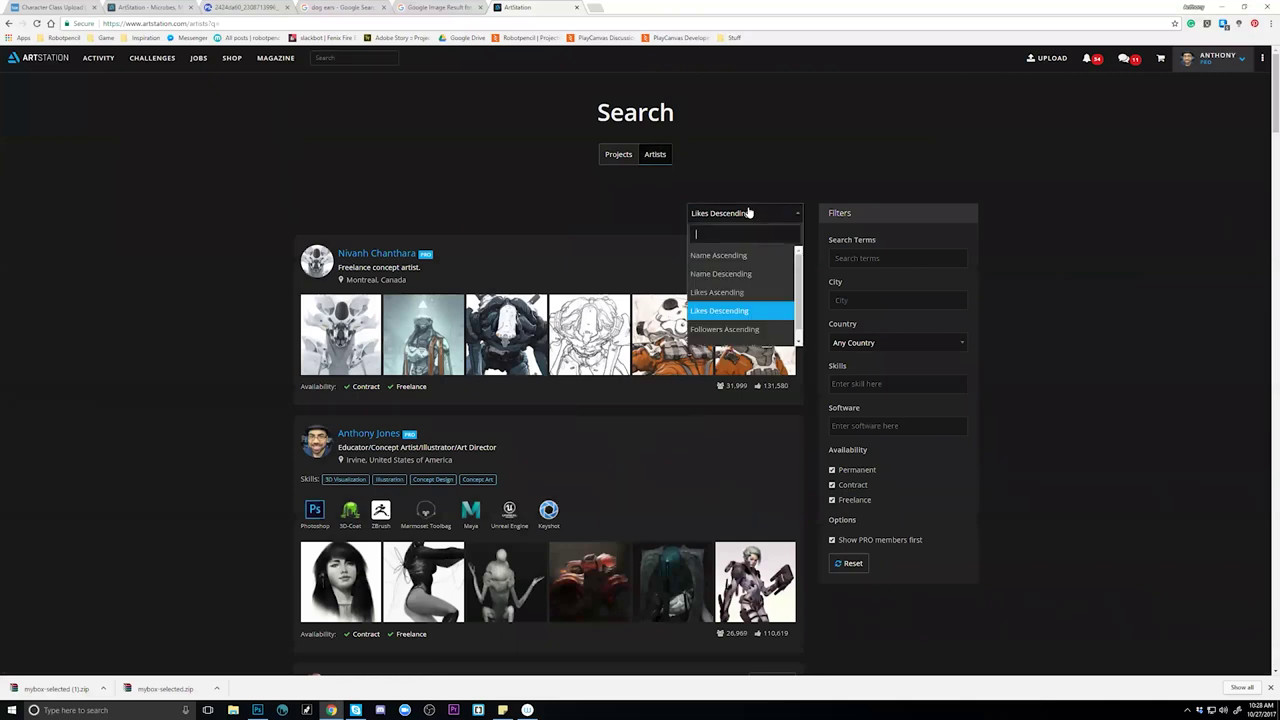
click(719, 310)
scroll(298, 405, down, 2)
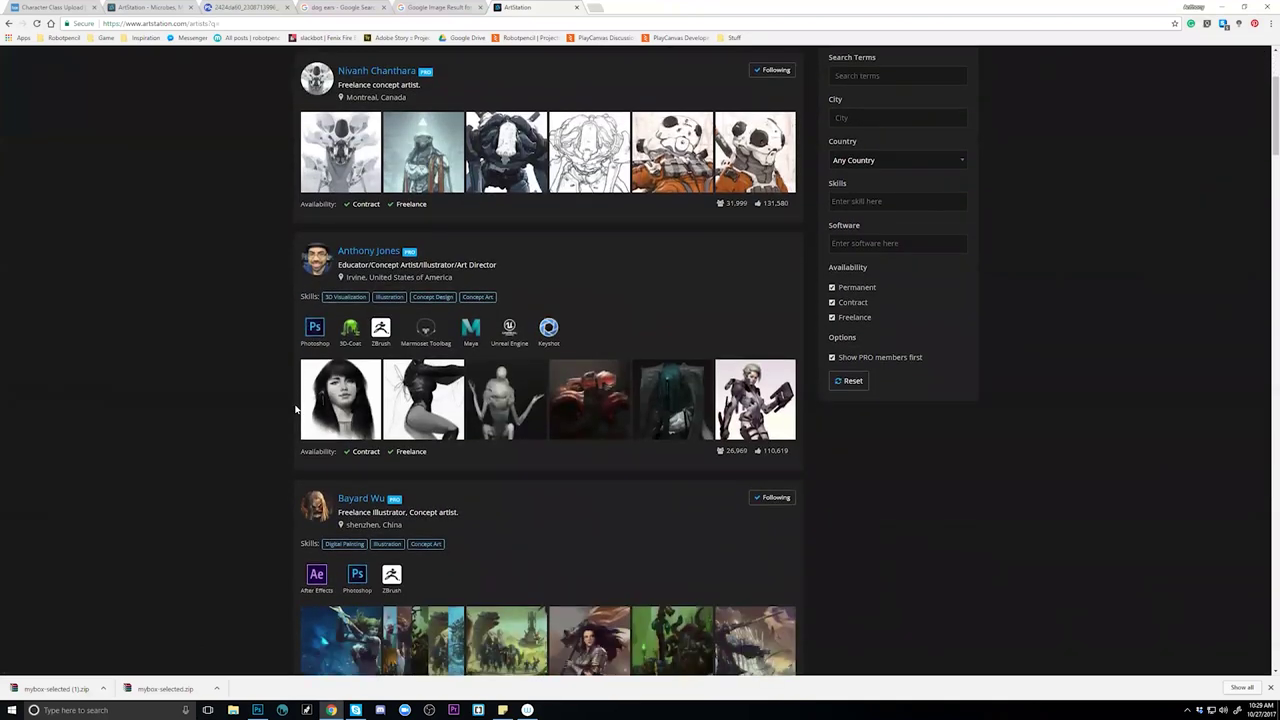
scroll(298, 405, up, 1)
scroll(385, 357, down, 2)
scroll(385, 357, up, 3)
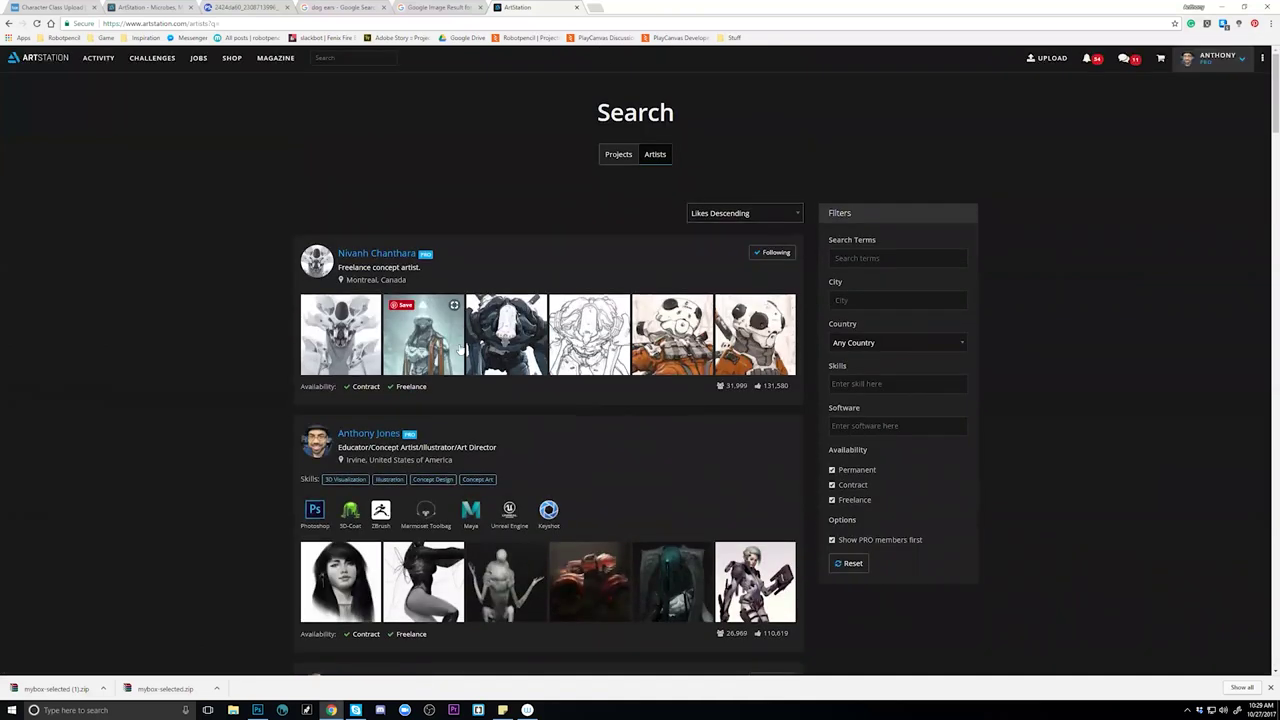
Try sorting the artists by Likes Ascending, and return the order to Likes Descending.
click(746, 214)
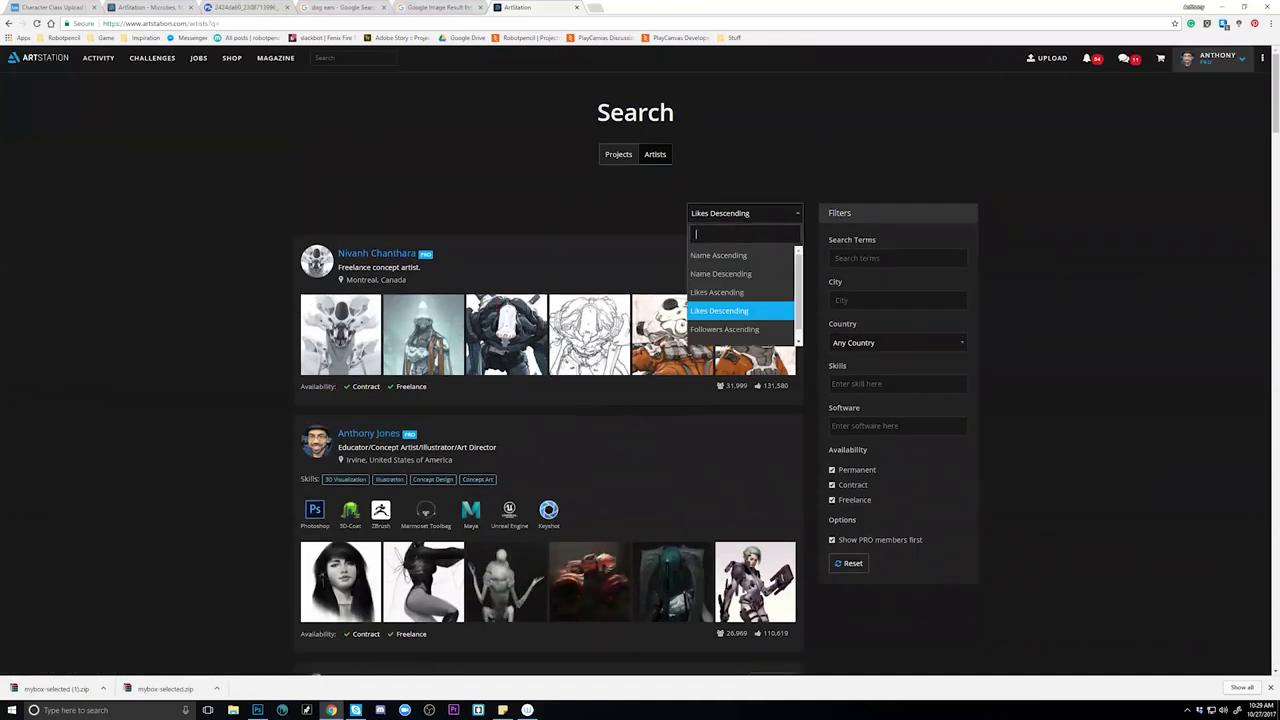
click(725, 292)
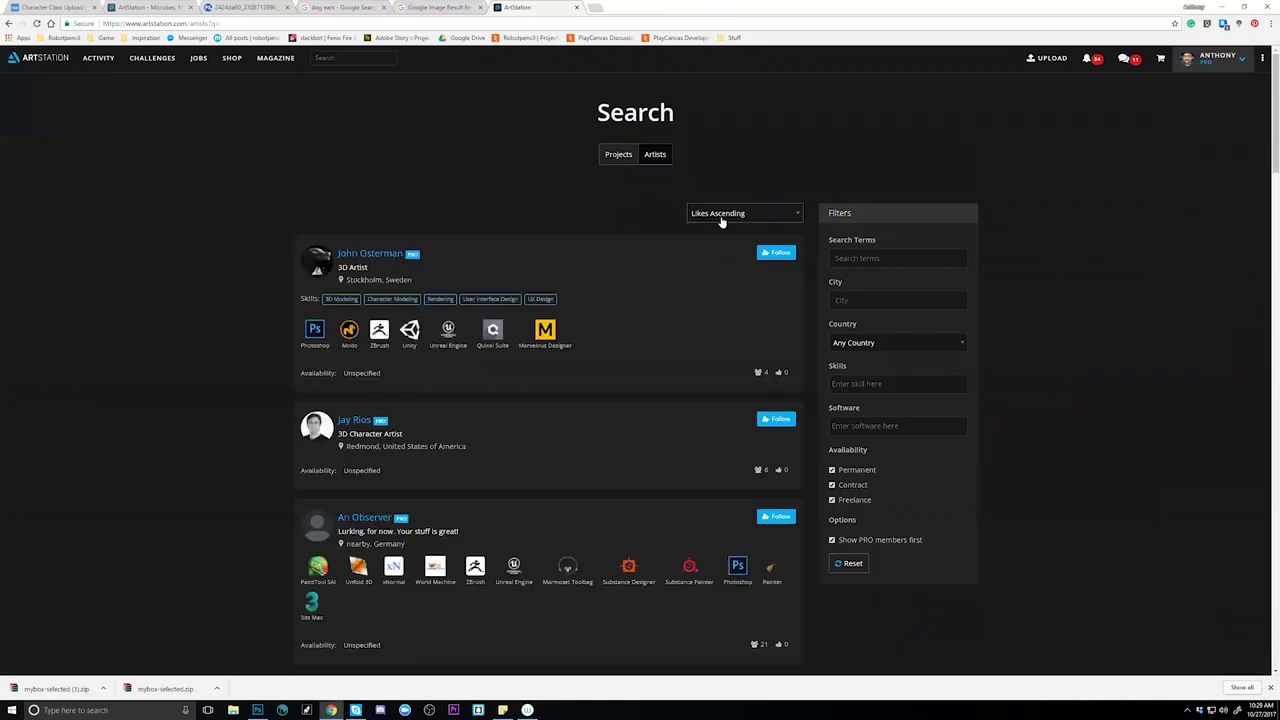
click(721, 219)
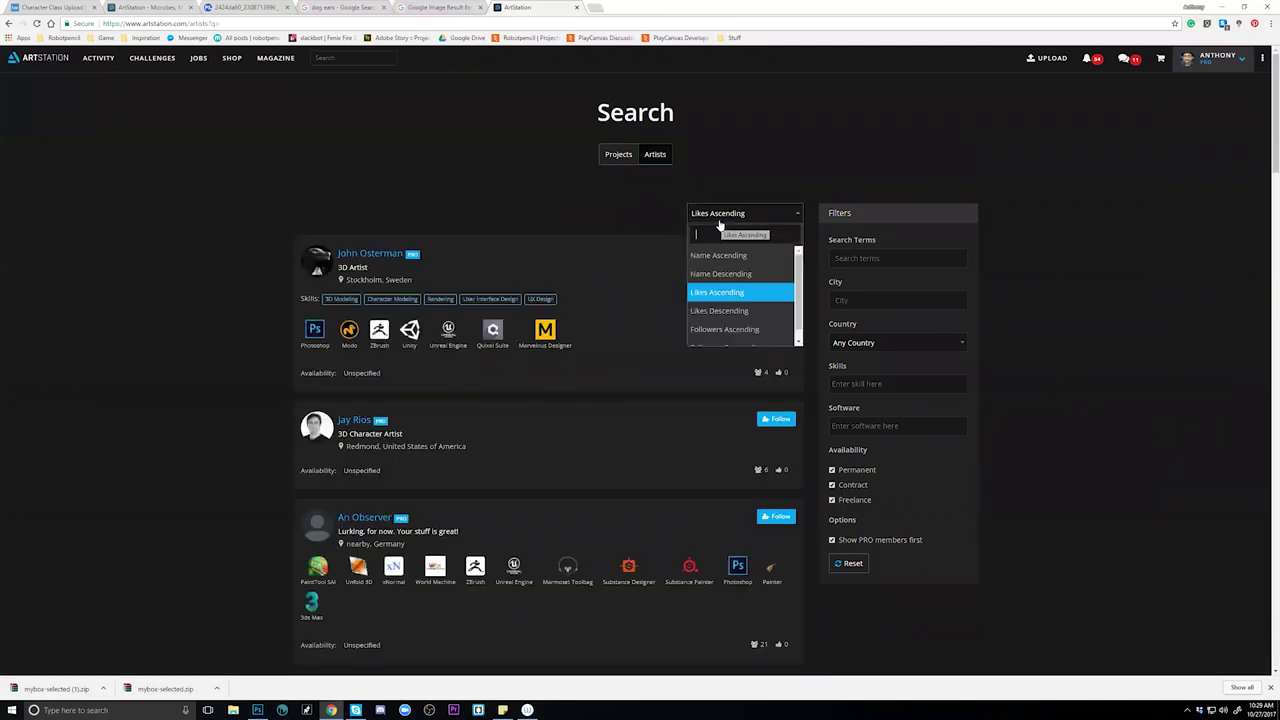
click(722, 311)
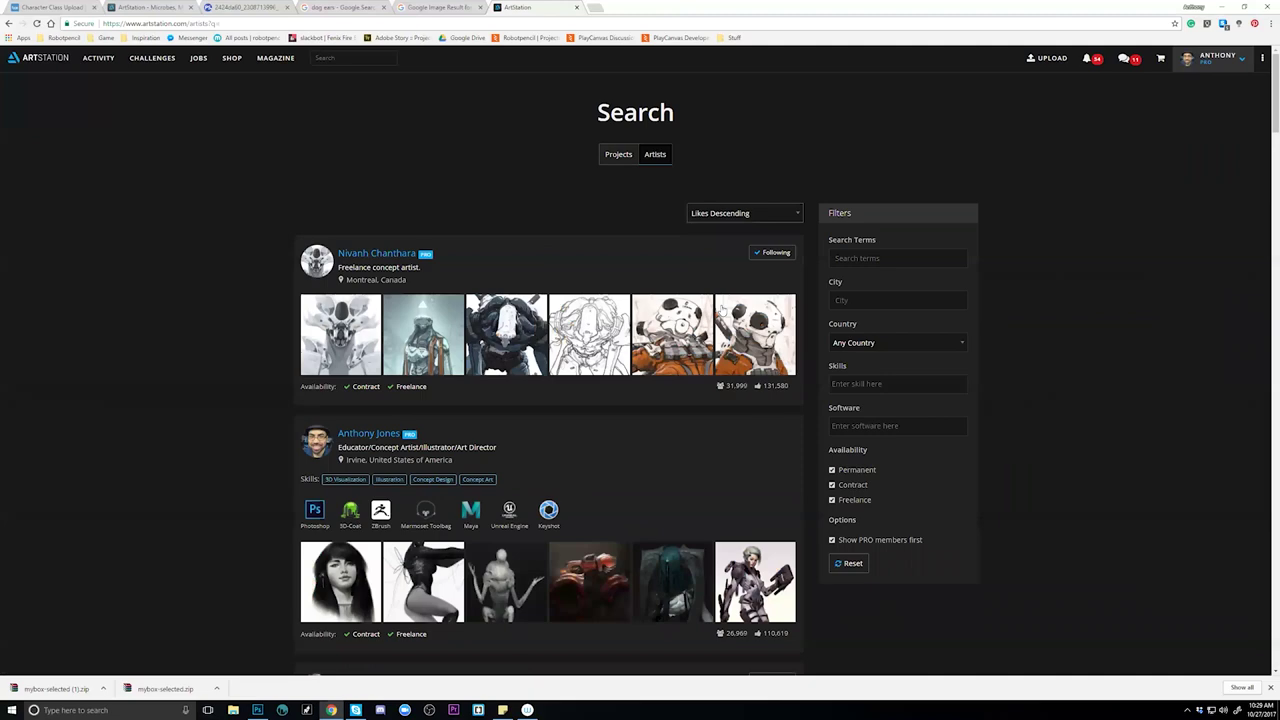
Open the first-ranked artist's profile, highlight the likes total, look through the whole portfolio and return to the artist list.
click(394, 257)
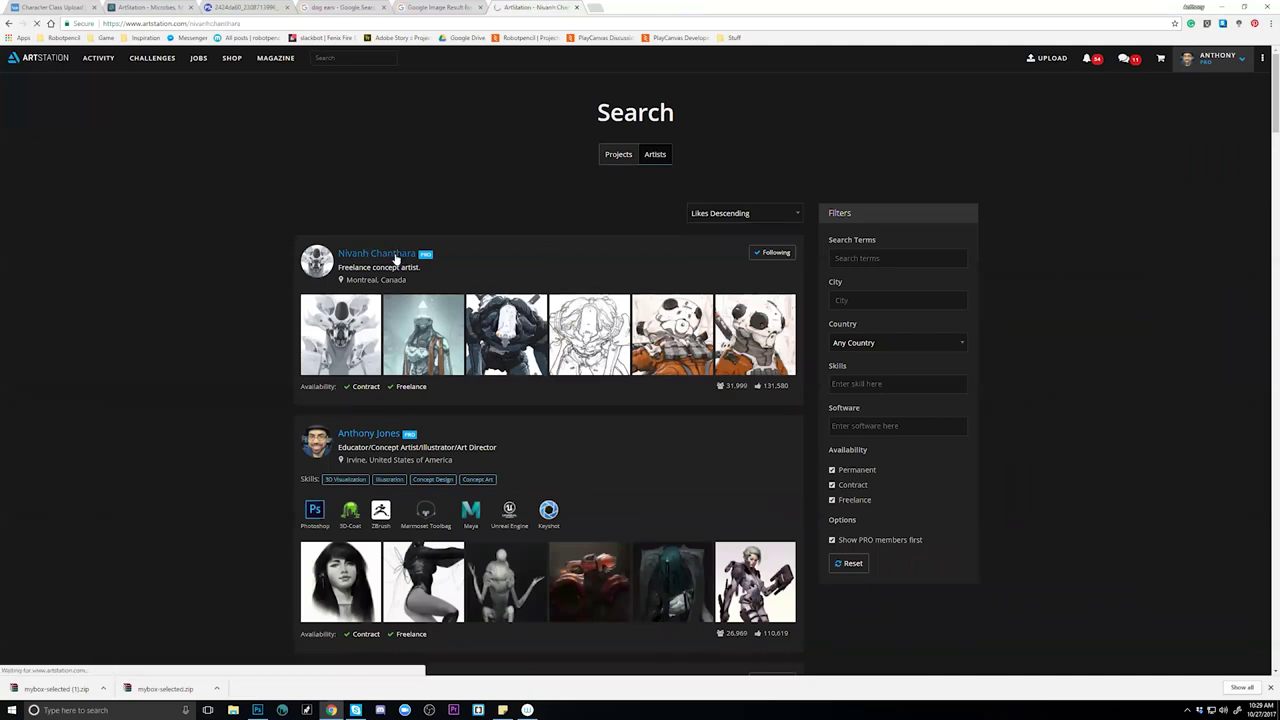
scroll(480, 366, down, 1)
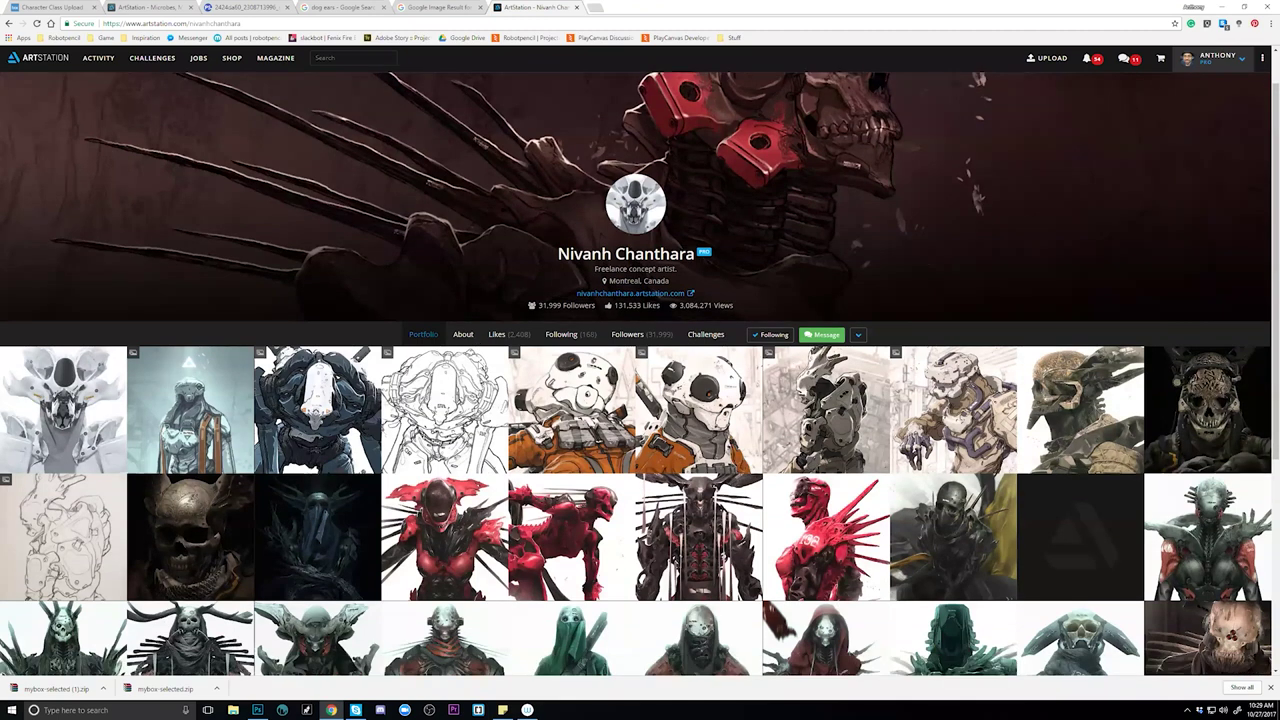
scroll(575, 318, down, 1)
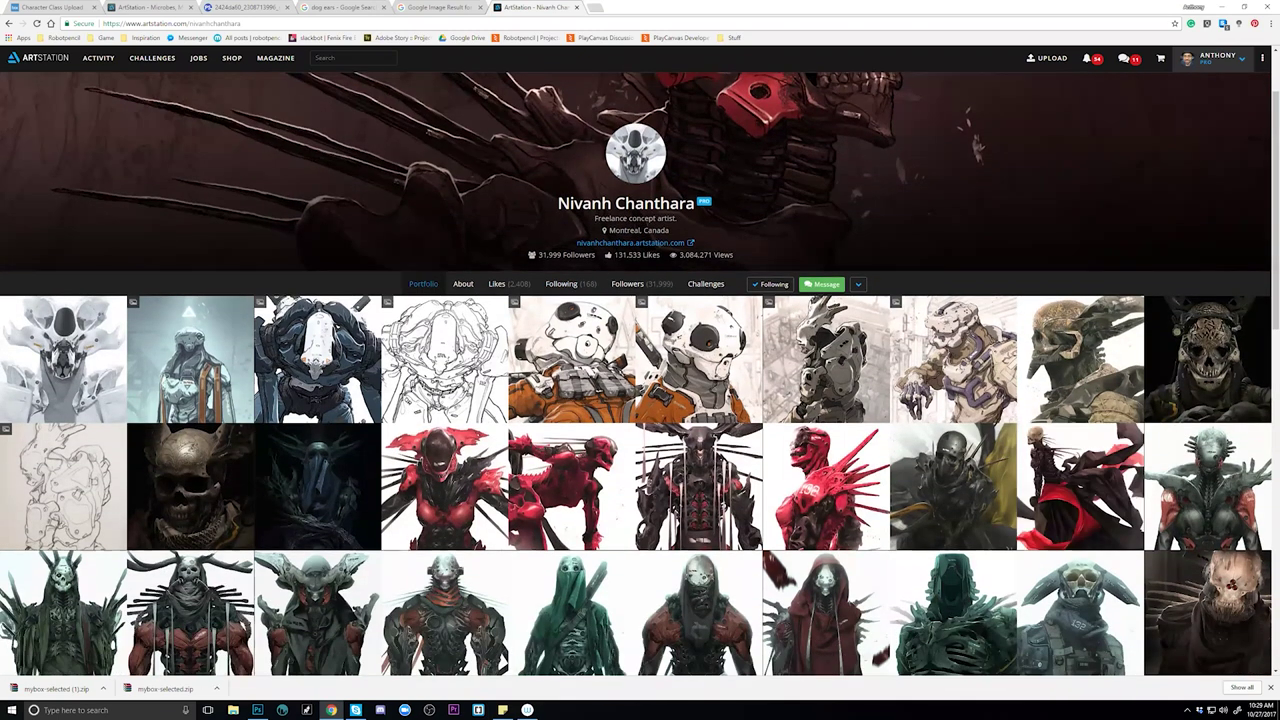
drag(620, 255, 660, 255)
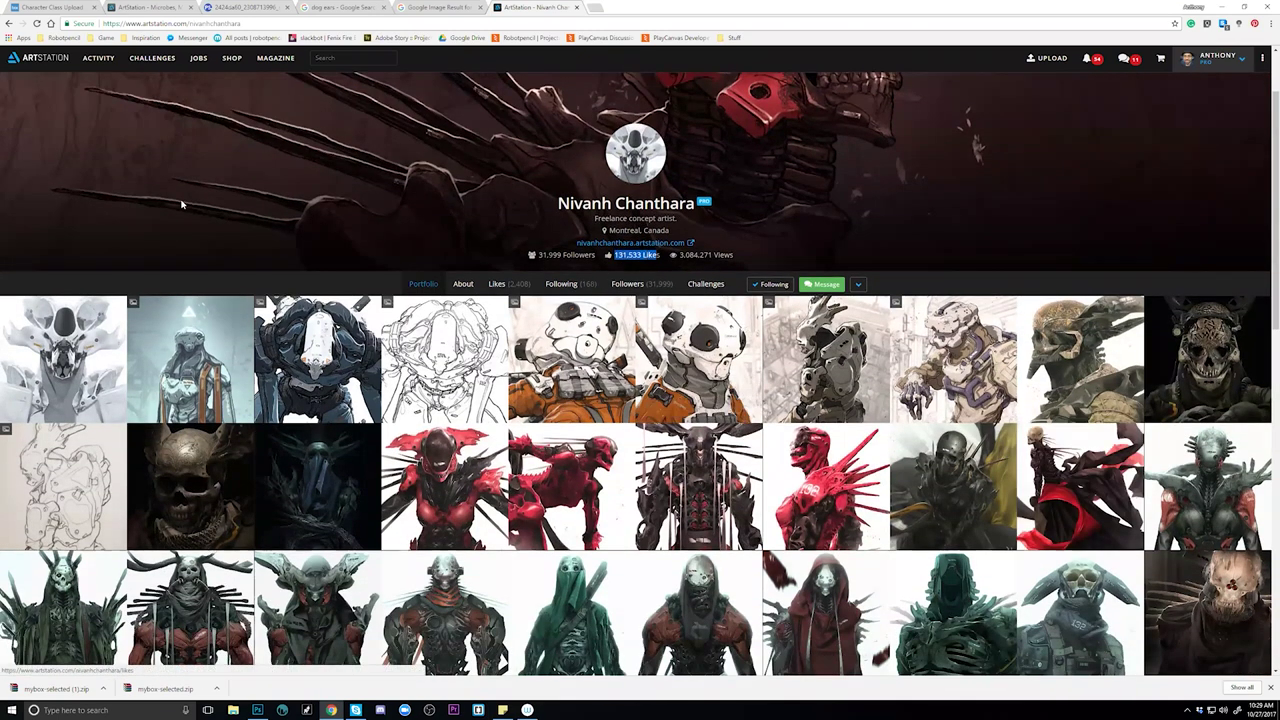
scroll(405, 289, down, 5)
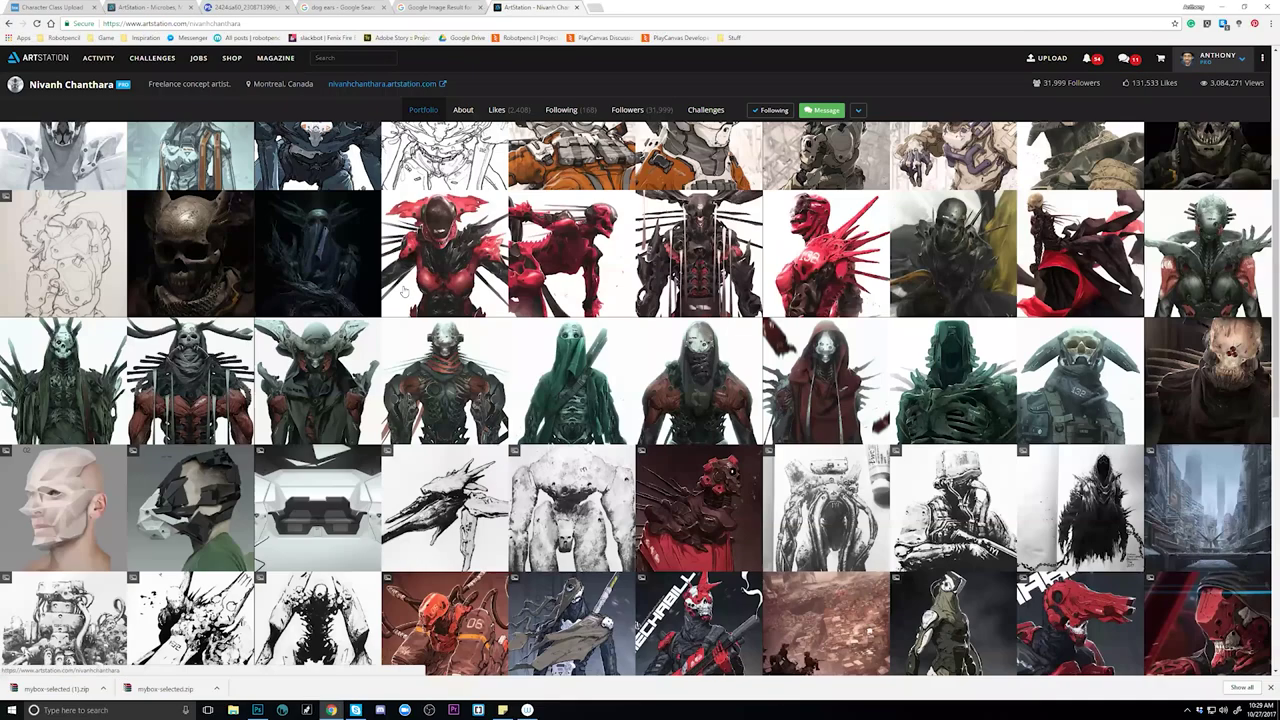
scroll(405, 290, down, 20)
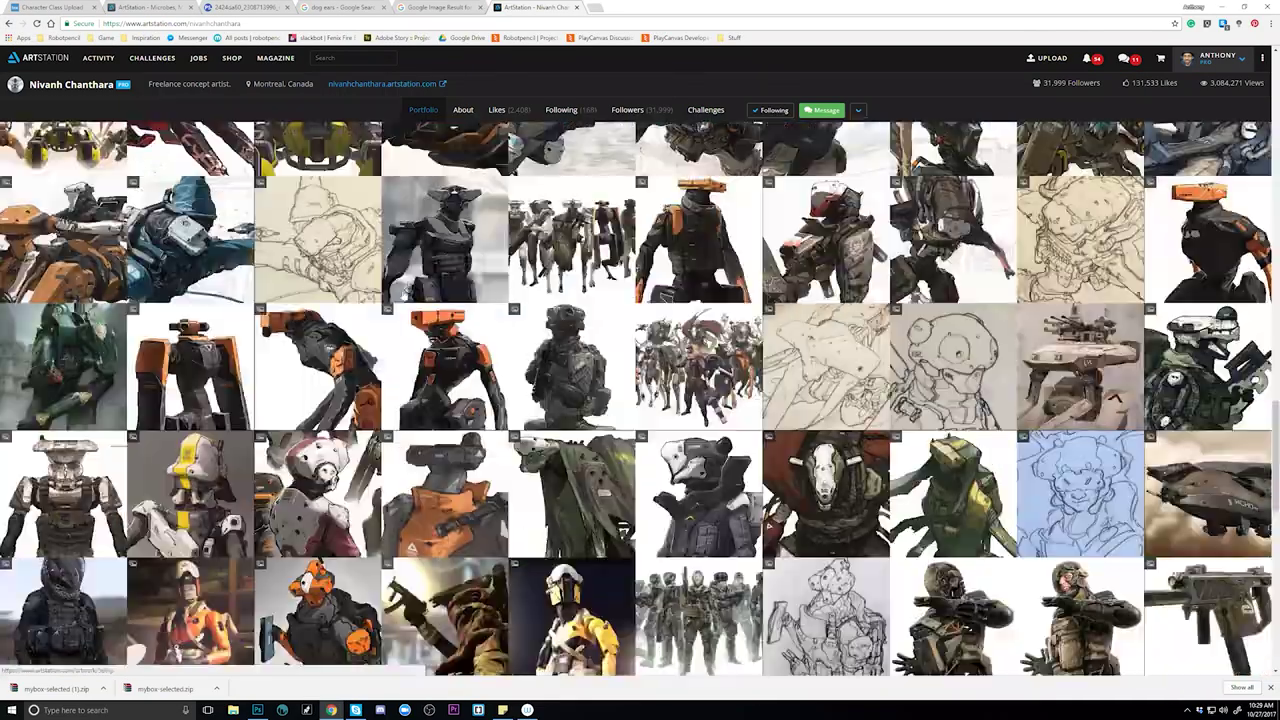
scroll(400, 300, down, 20)
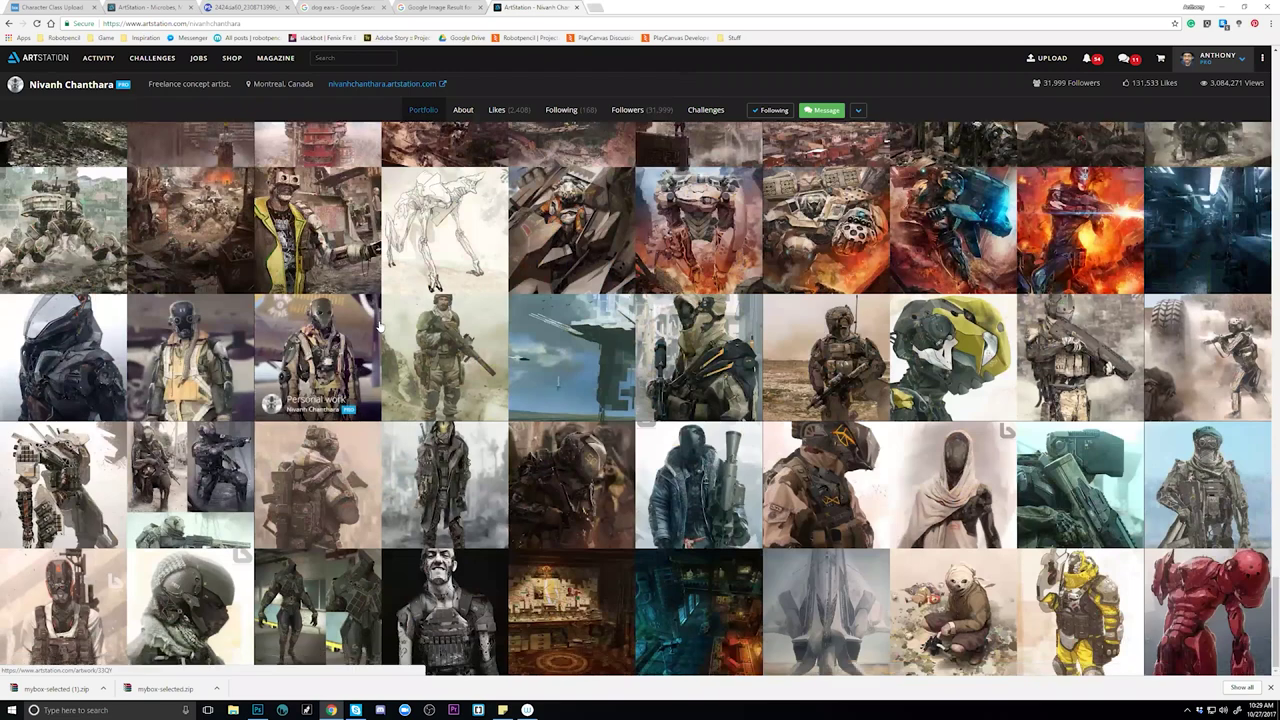
click(9, 23)
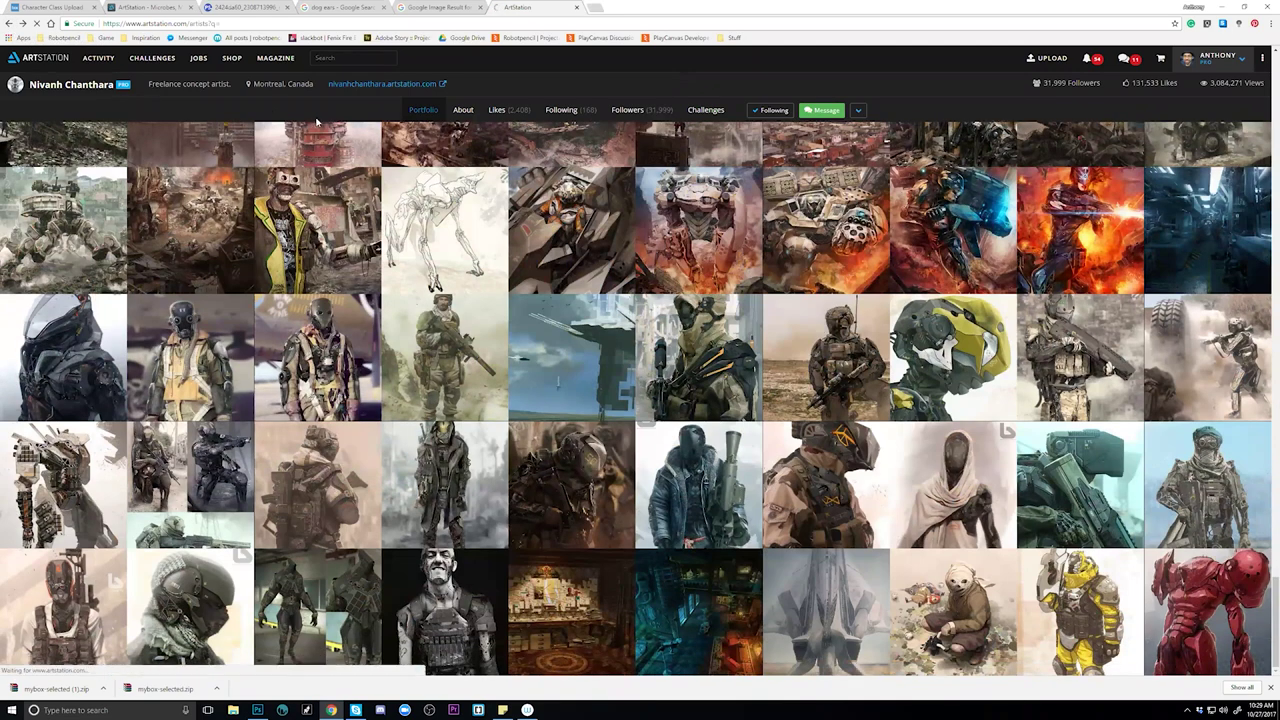
Check the likes total on the second-ranked artist's profile and go back to the search results.
scroll(646, 340, down, 2)
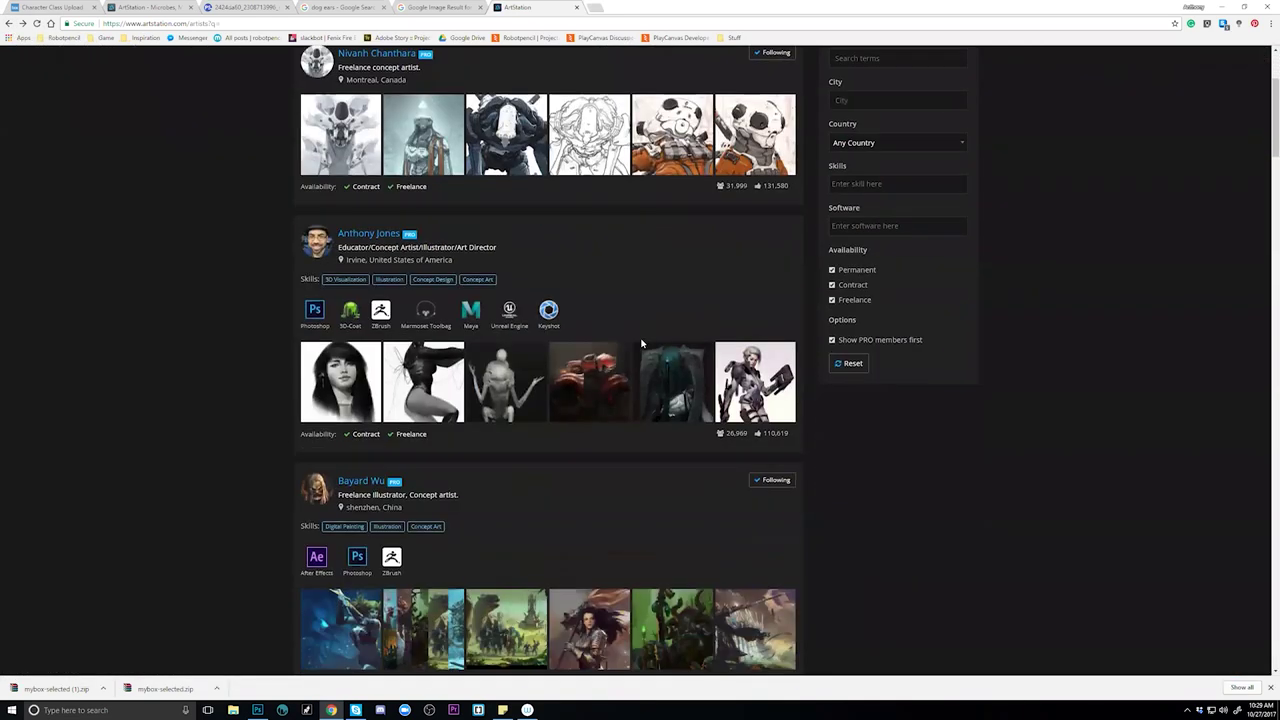
scroll(430, 250, down, 3)
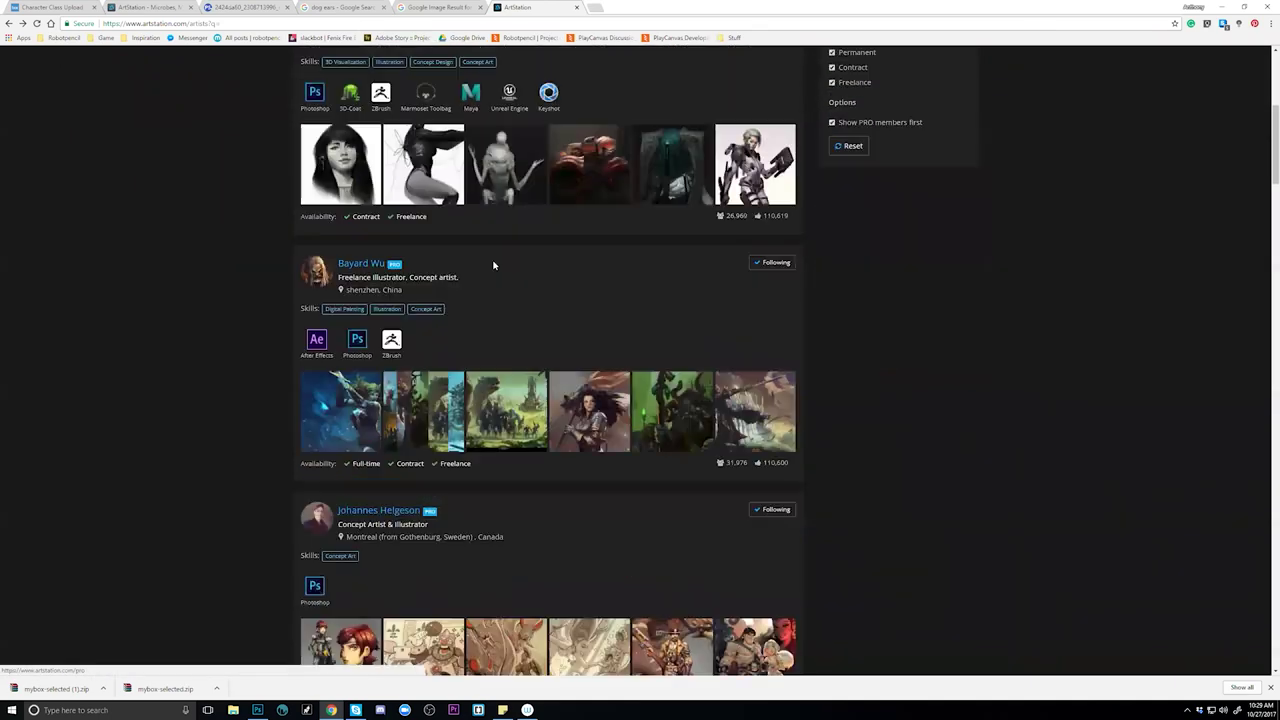
scroll(493, 265, up, 3)
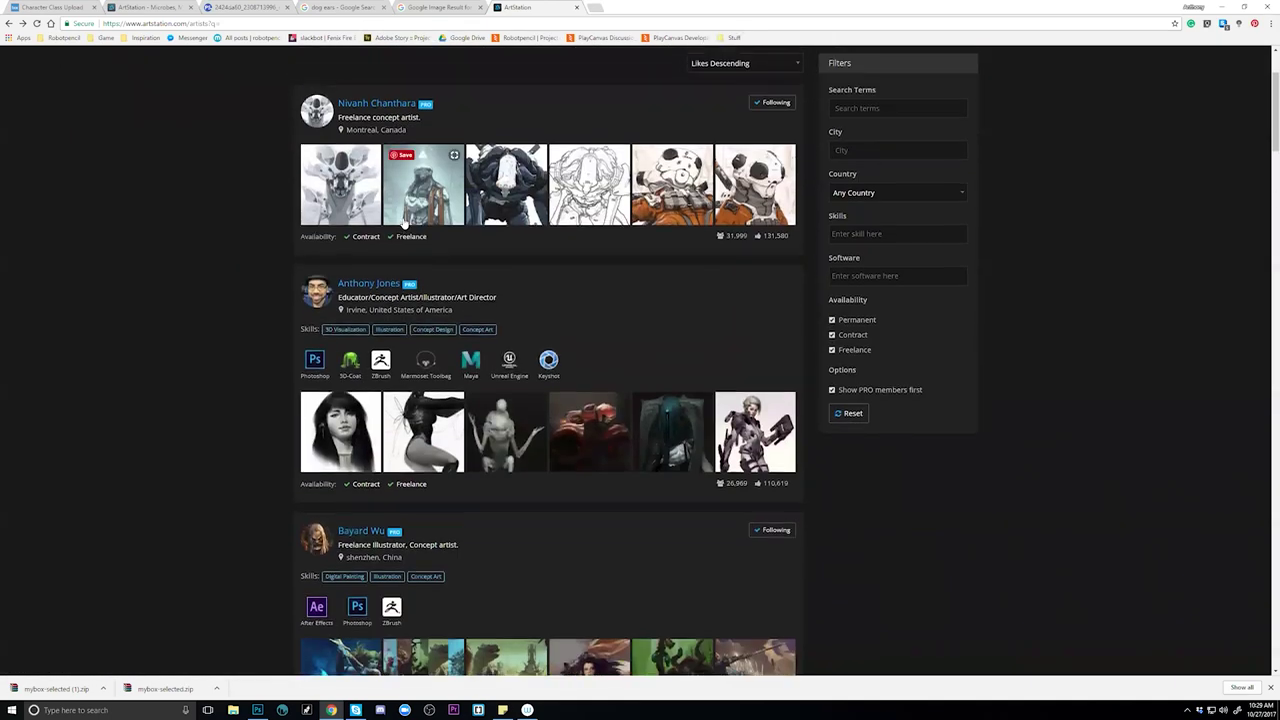
click(372, 285)
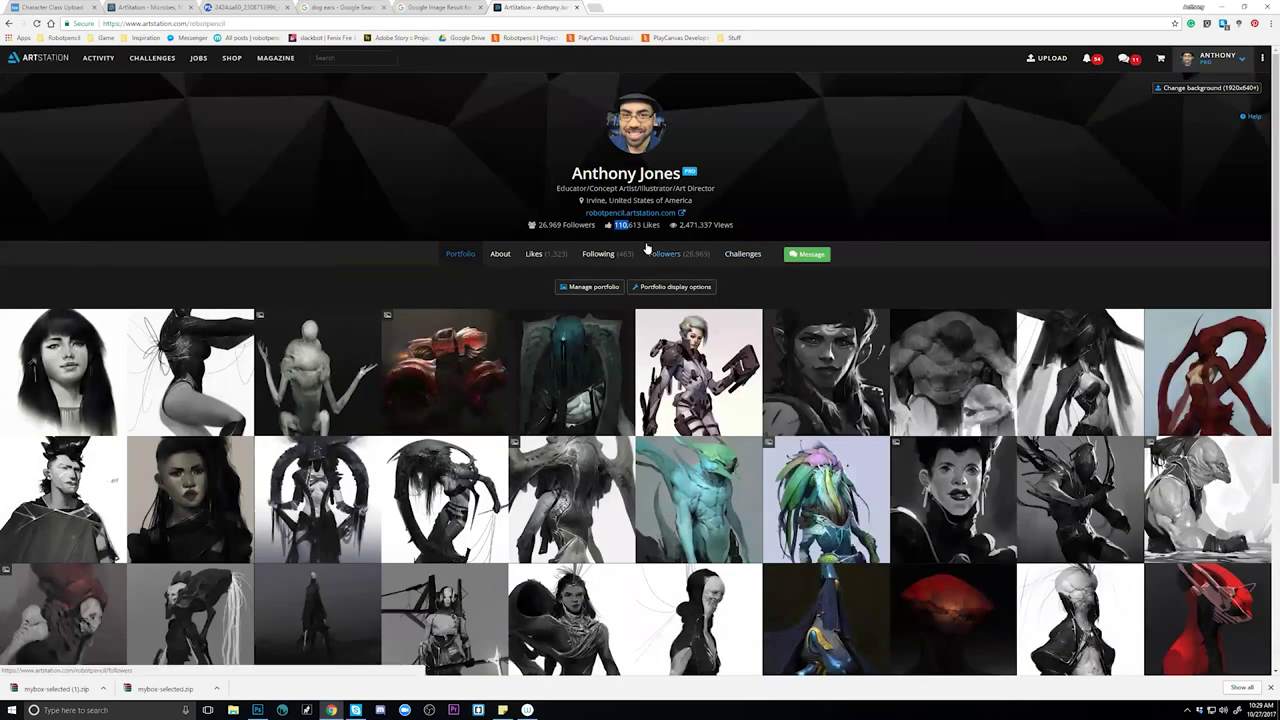
click(8, 23)
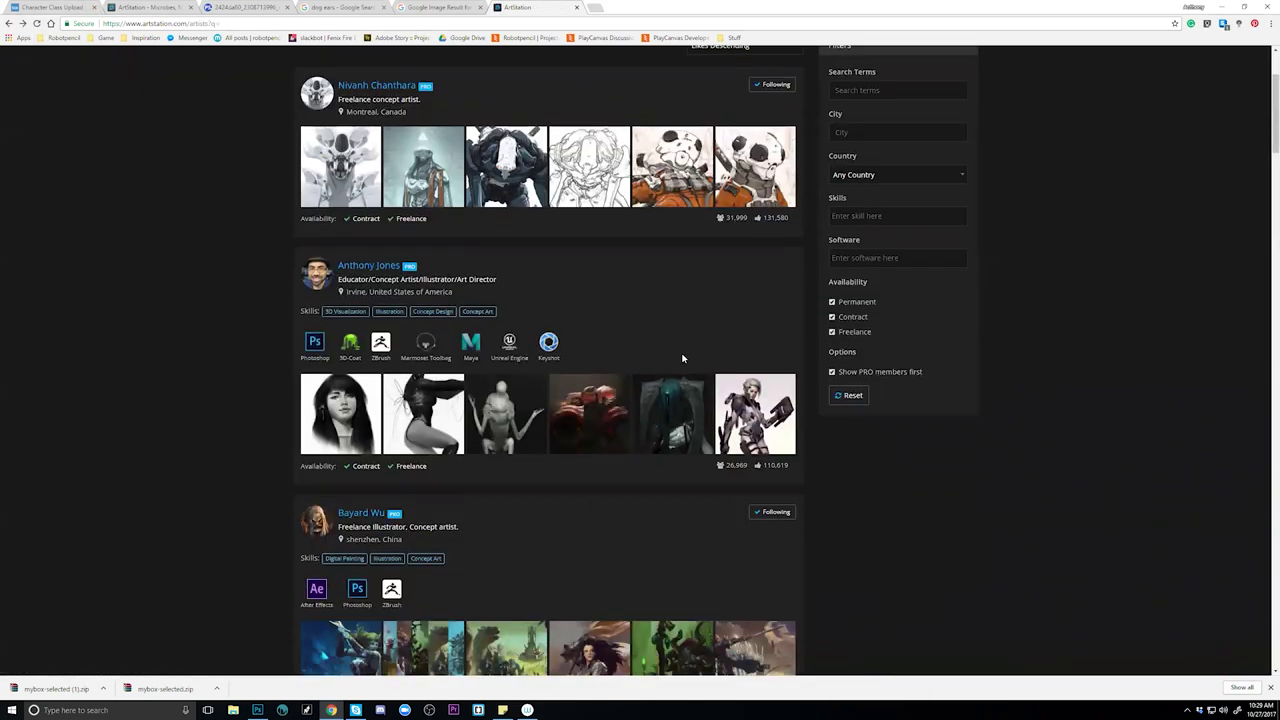
Open the third-ranked artist's profile, check the likes total, browse the fantasy portfolio and return to the artist list.
click(358, 331)
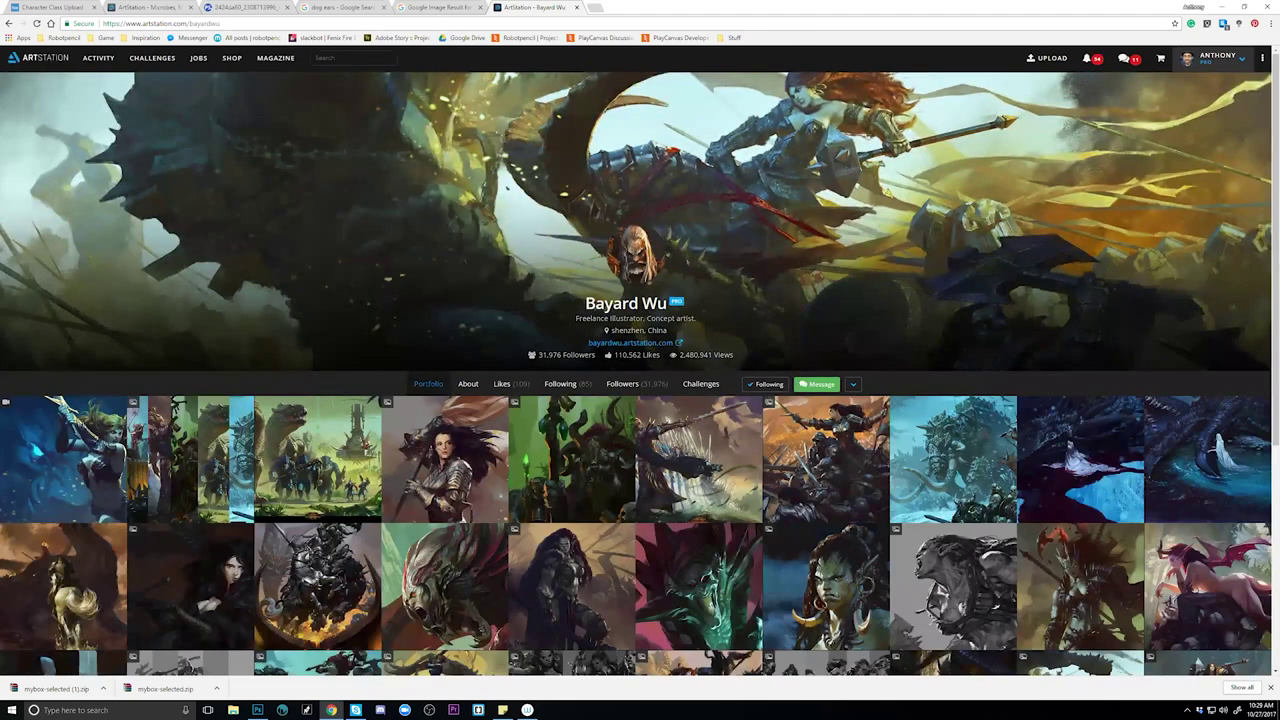
scroll(665, 355, down, 1)
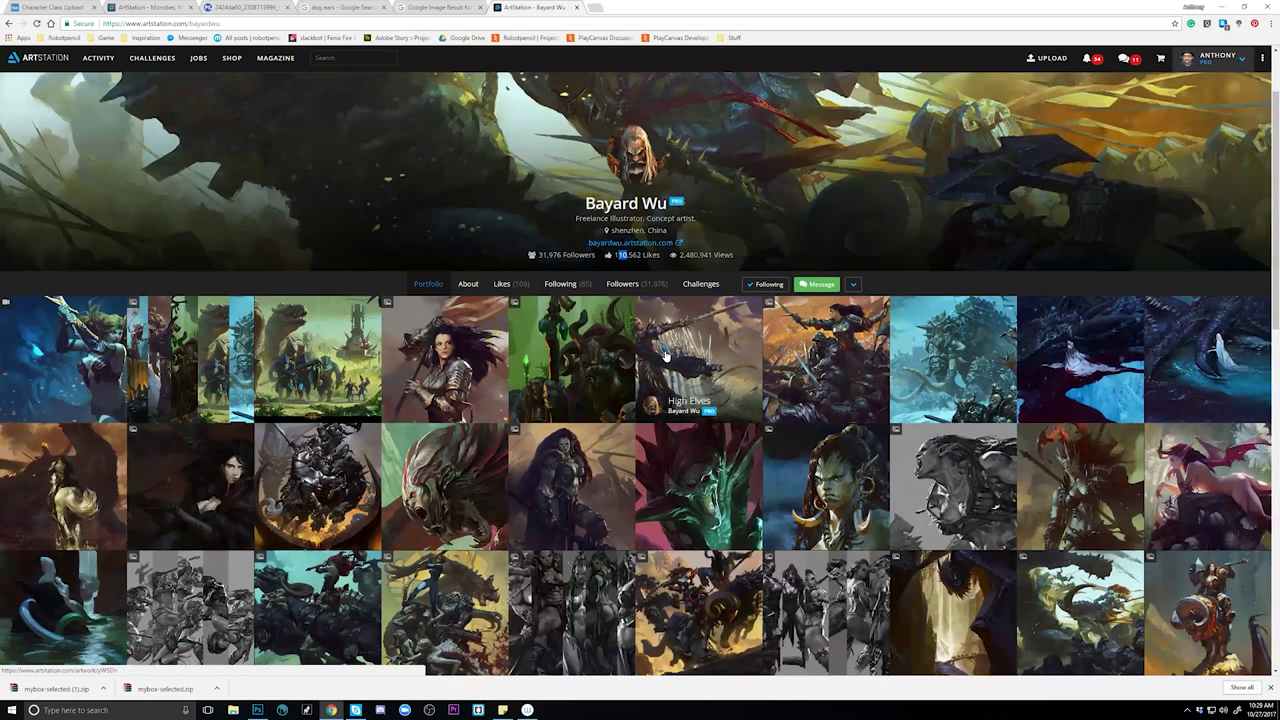
scroll(665, 355, down, 2)
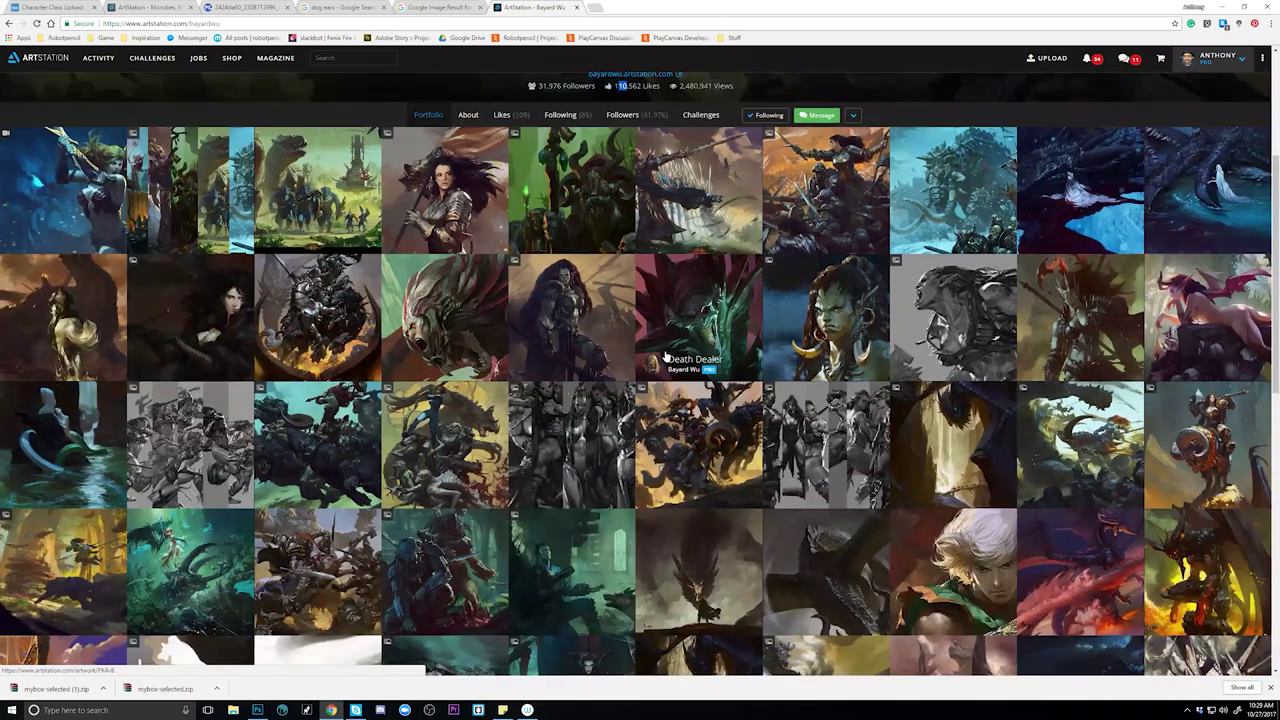
scroll(665, 355, down, 15)
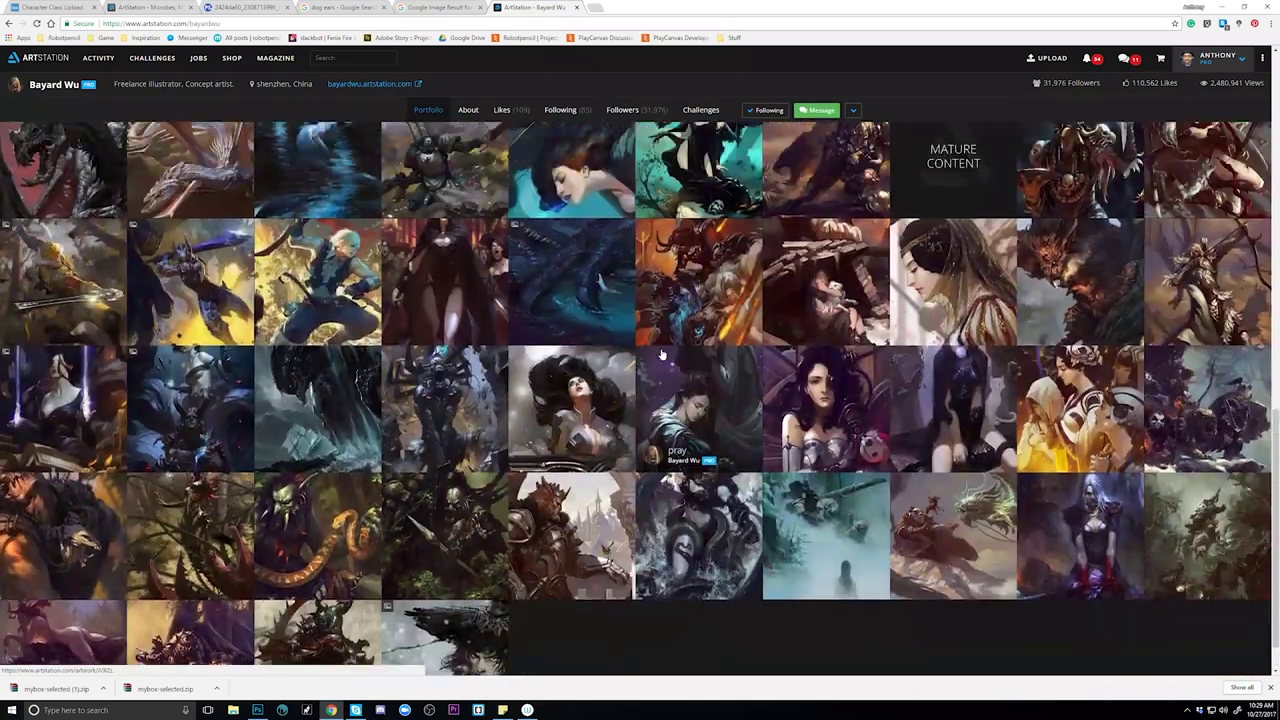
scroll(661, 355, up, 20)
key(alt+Left)
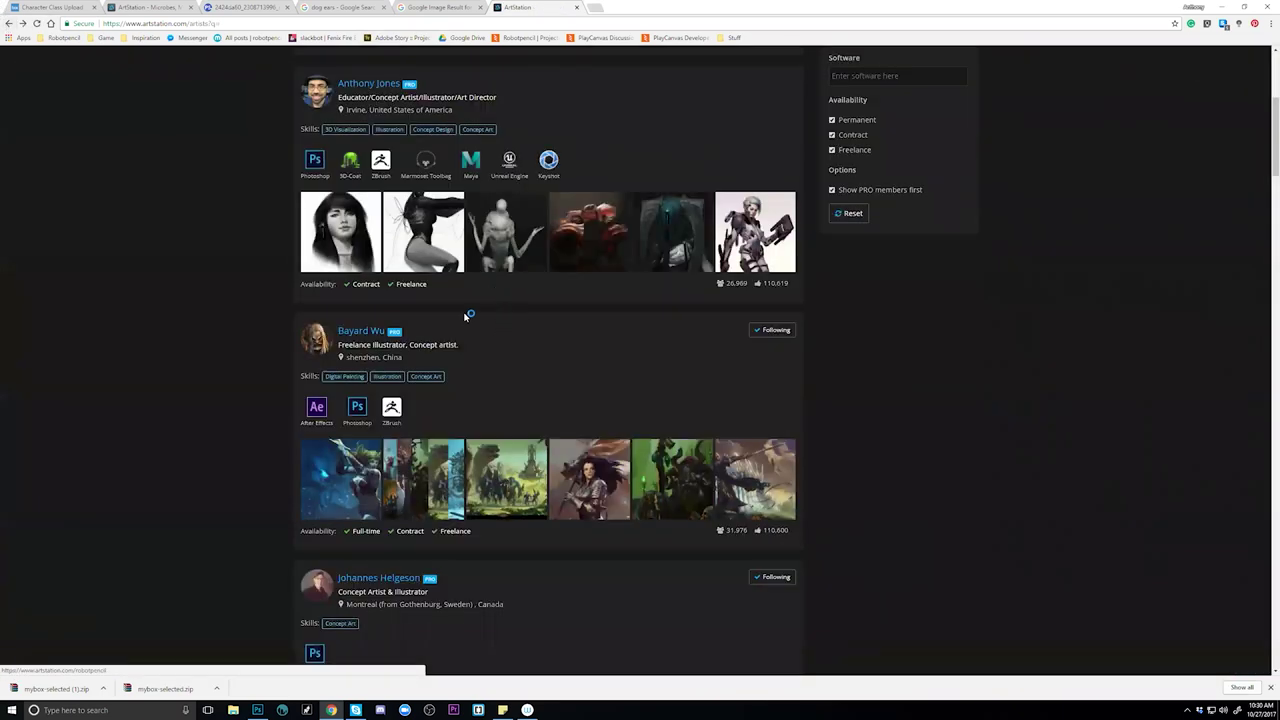
Revisit the second- and third-ranked artists' profiles to compare their likes totals, ending on the artist list.
click(387, 84)
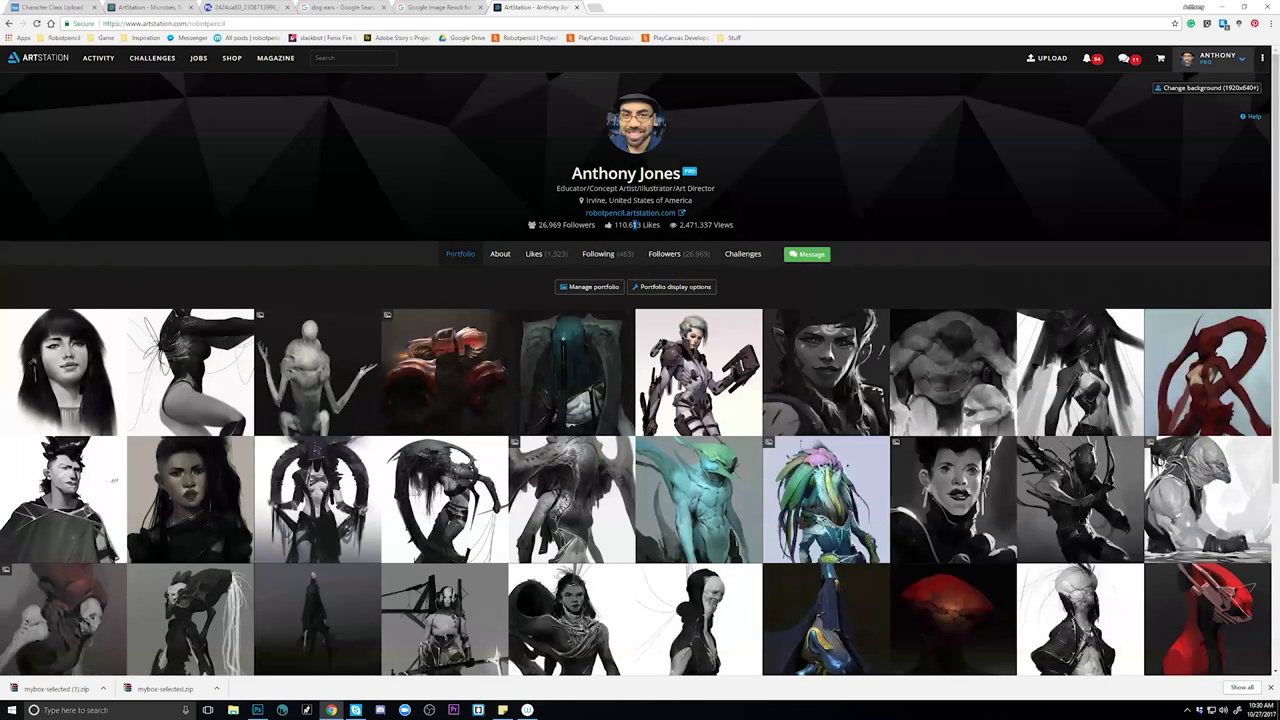
click(9, 23)
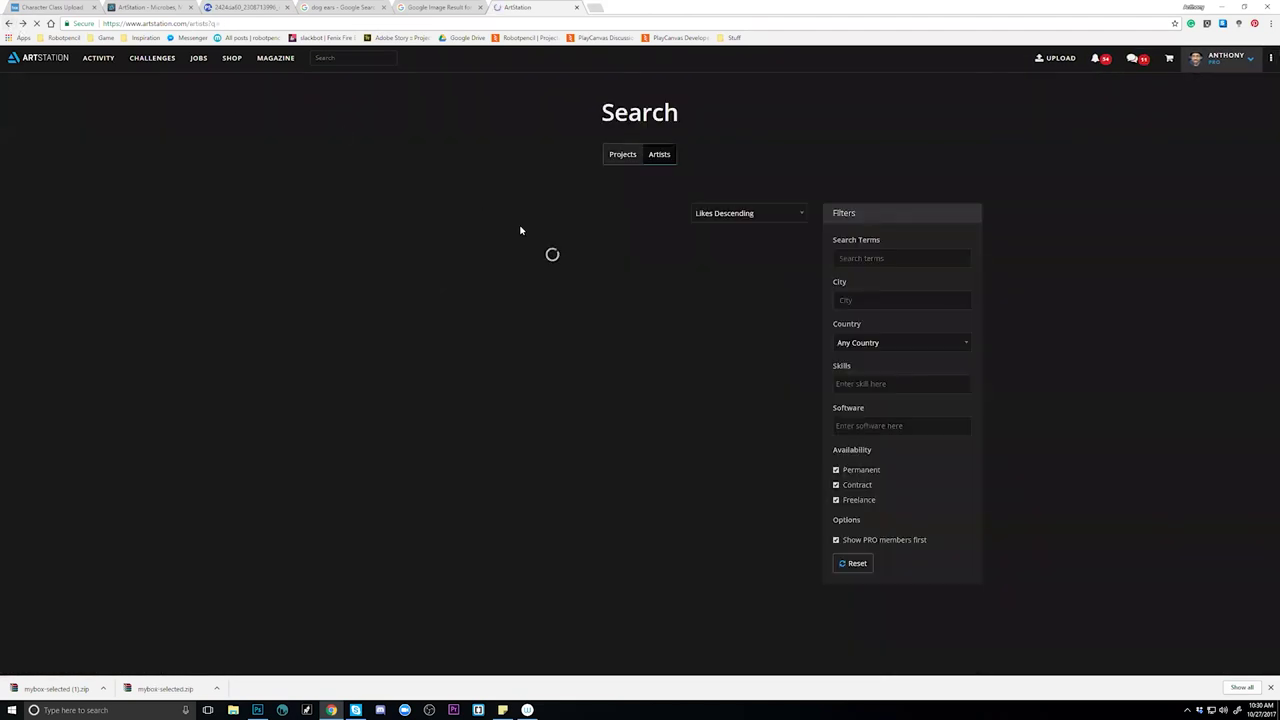
scroll(446, 362, down, 1)
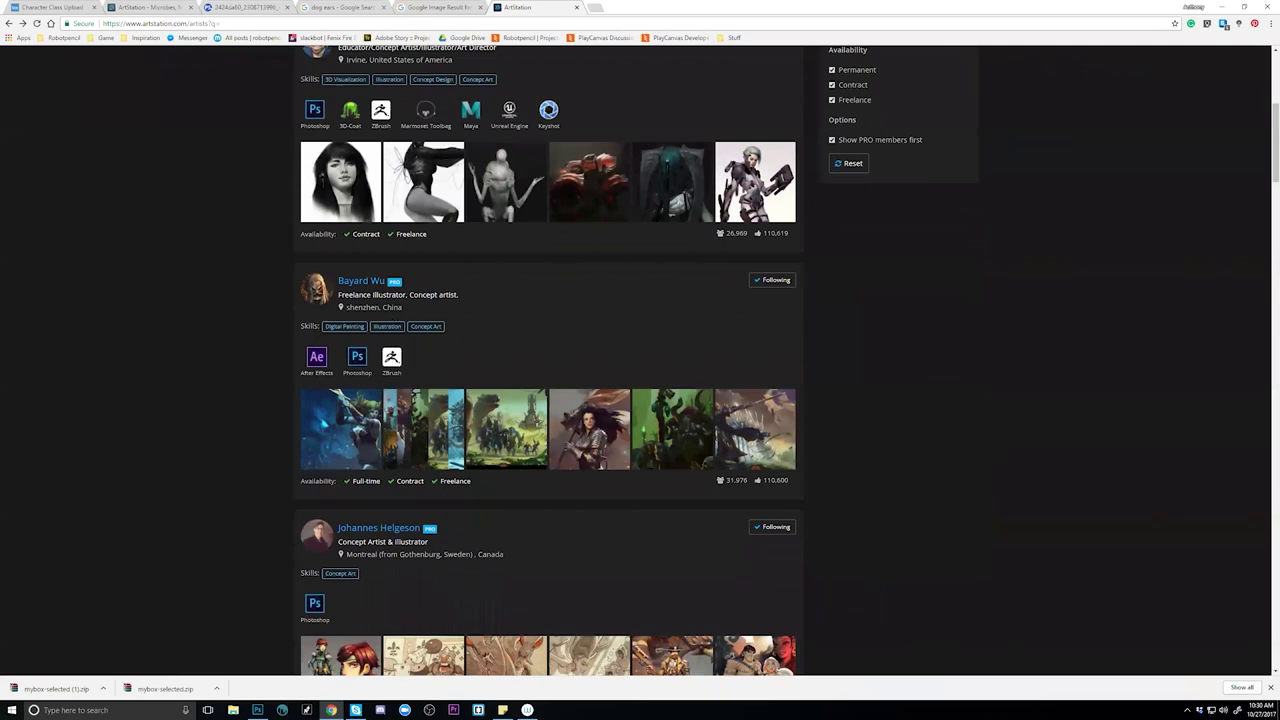
click(372, 284)
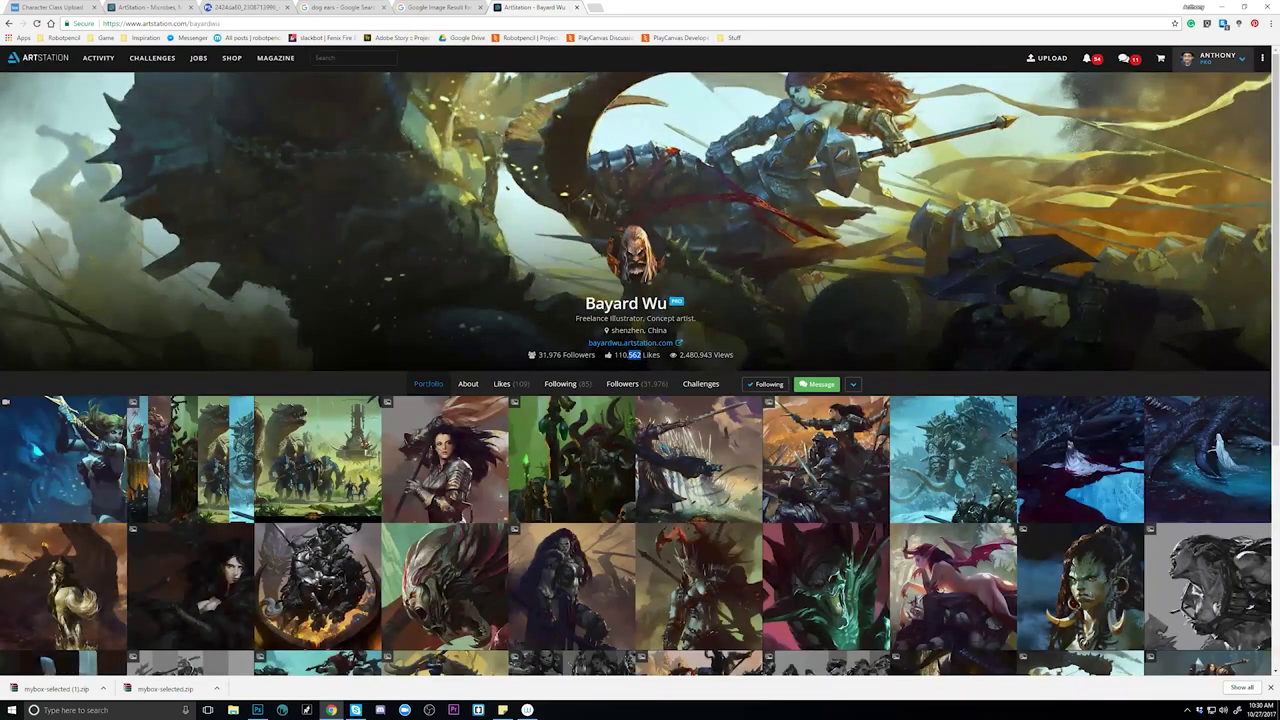
click(8, 23)
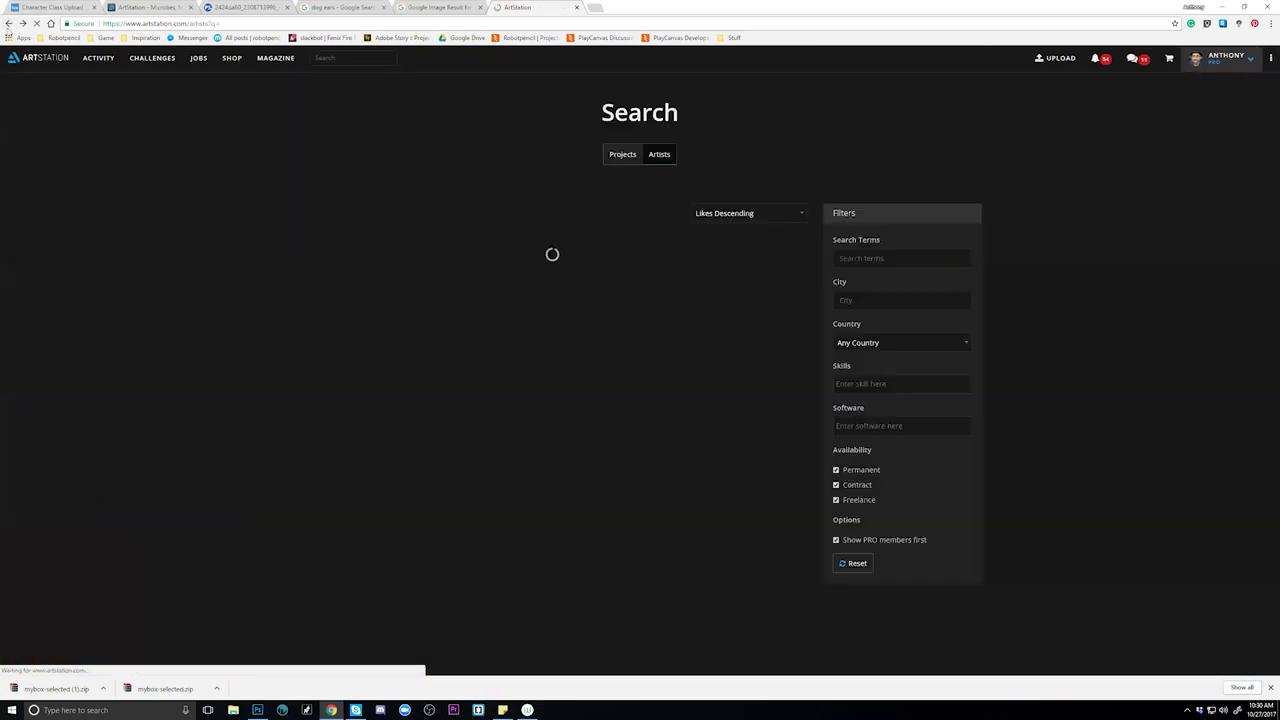
View the fourth-ranked artist's profile and stylised character portfolio, and go back to the search results.
scroll(266, 277, down, 2)
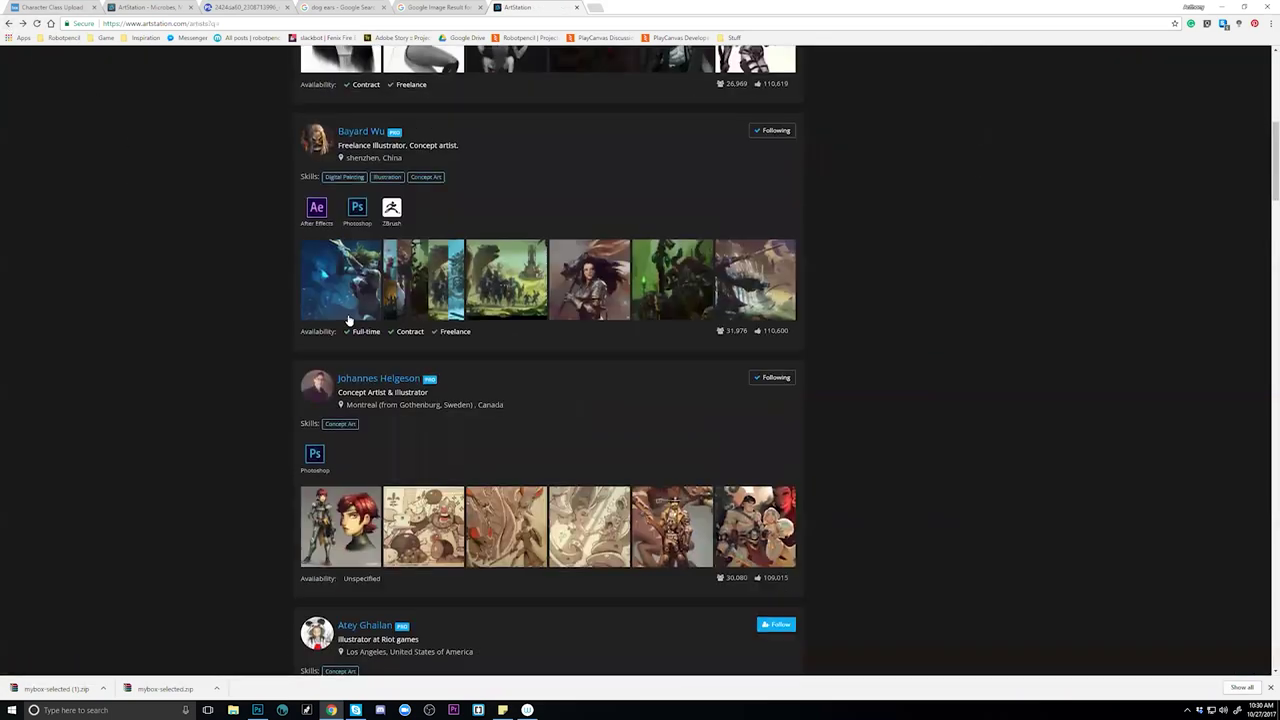
click(370, 377)
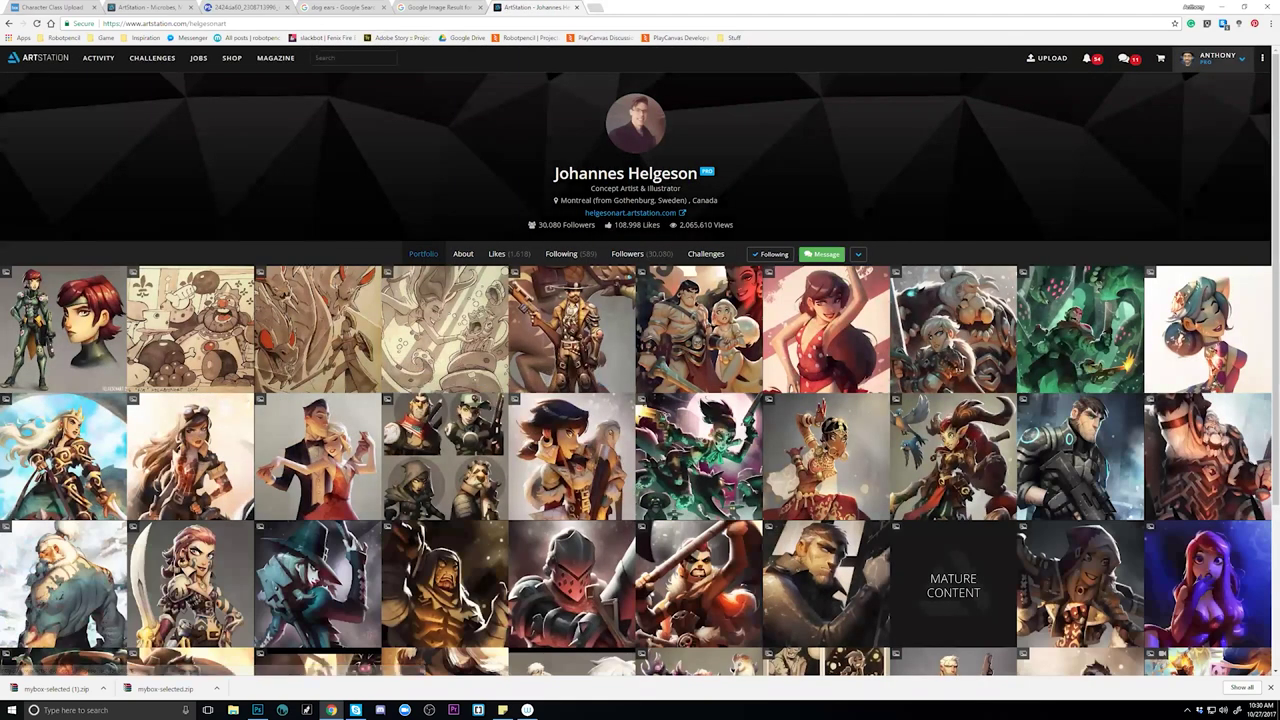
key(alt+Left)
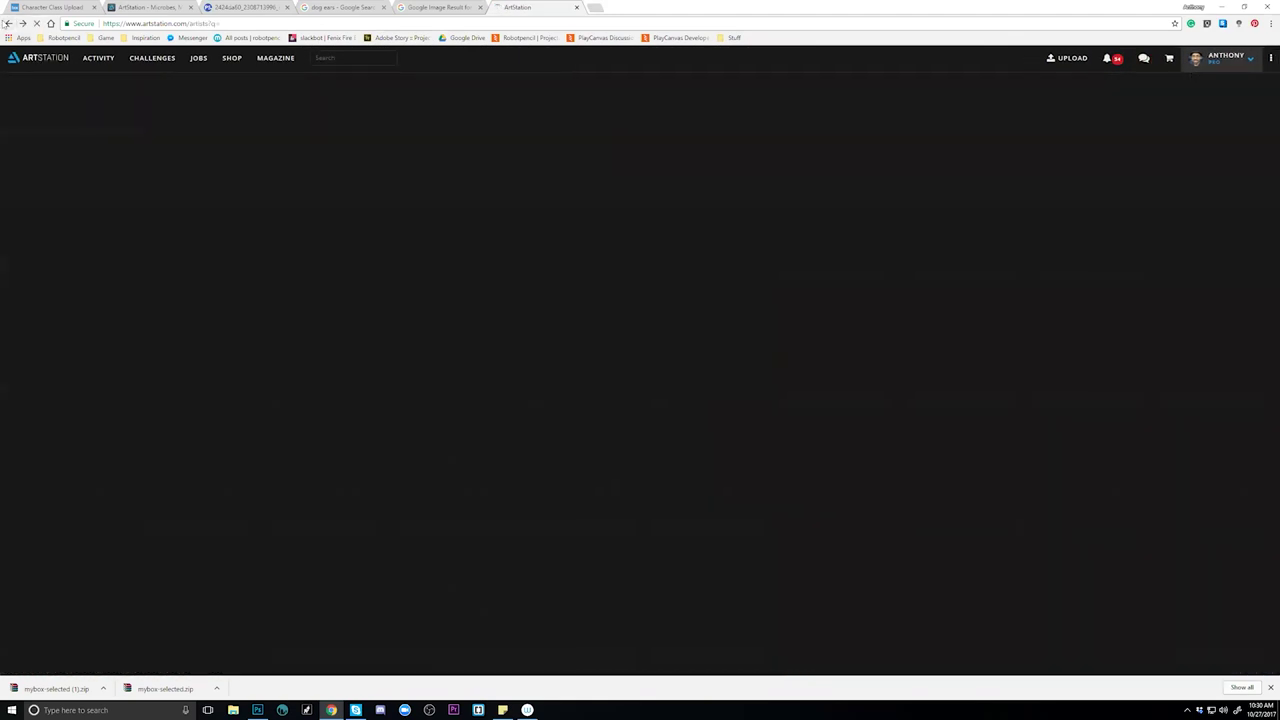
Open the top-ranked artist's profile and browse the portfolio of mech, creature and soldier designs.
scroll(712, 430, up, 5)
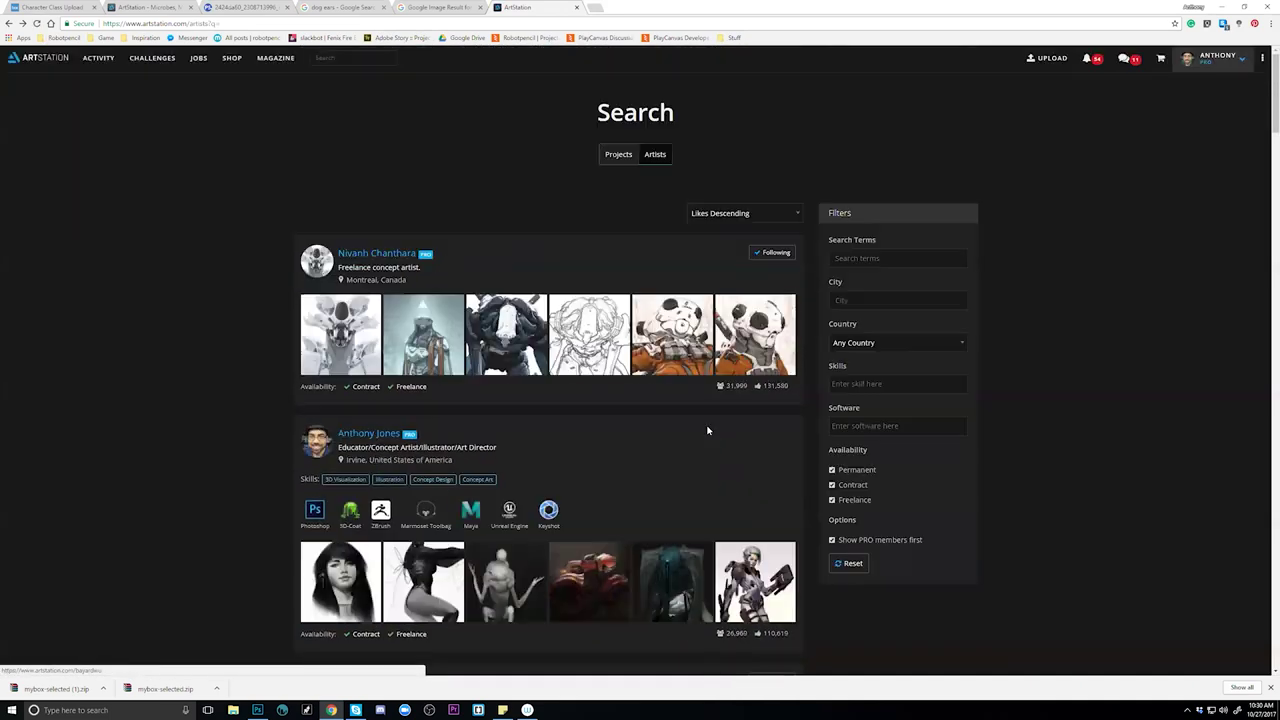
click(386, 259)
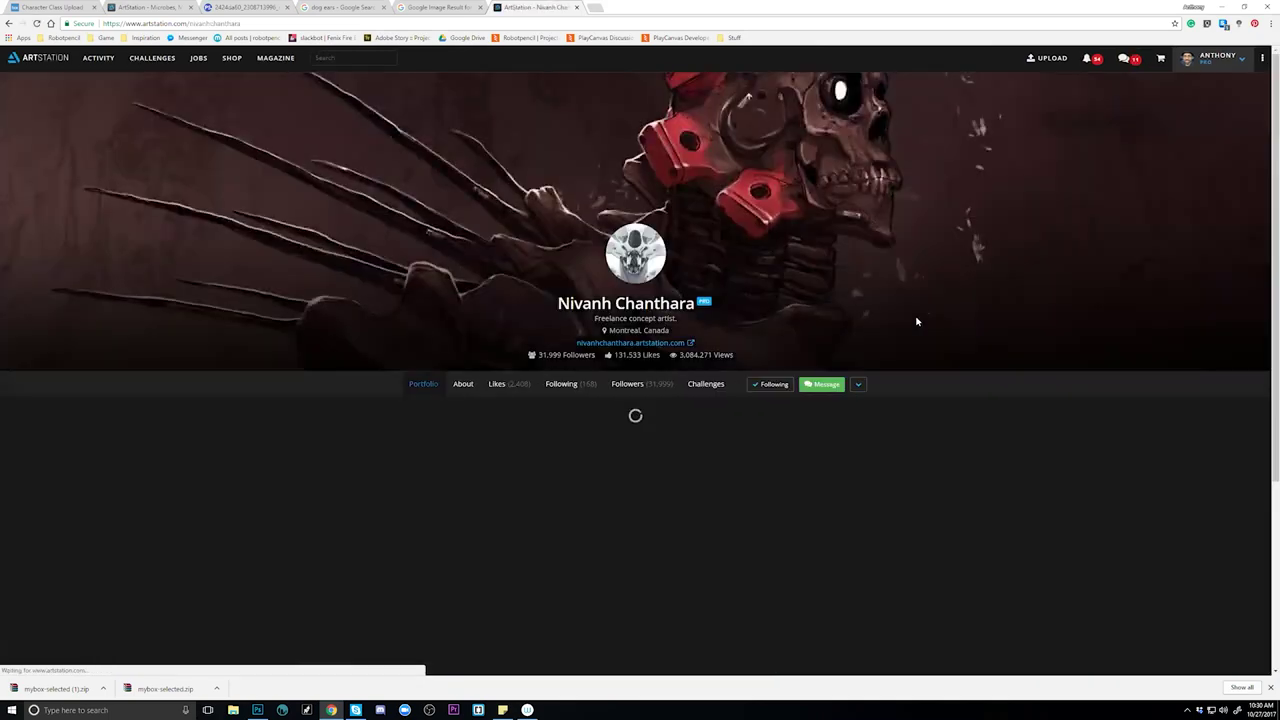
scroll(916, 321, down, 2)
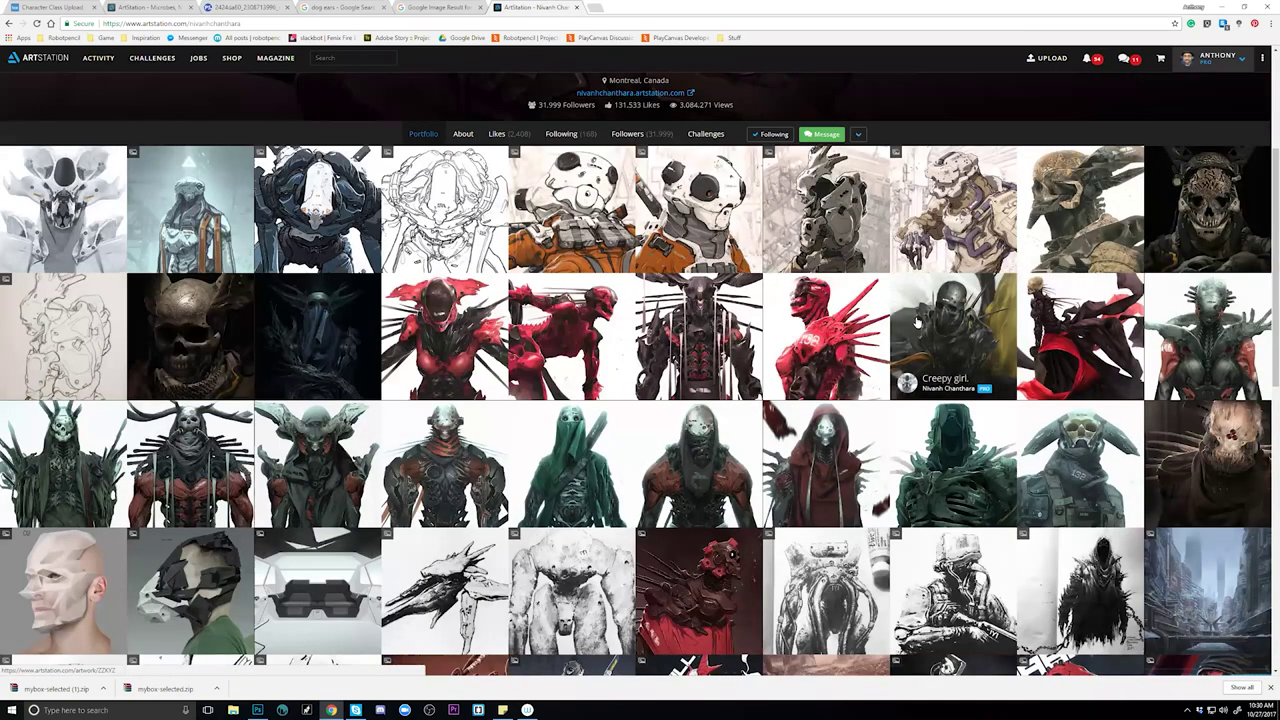
scroll(916, 321, down, 2)
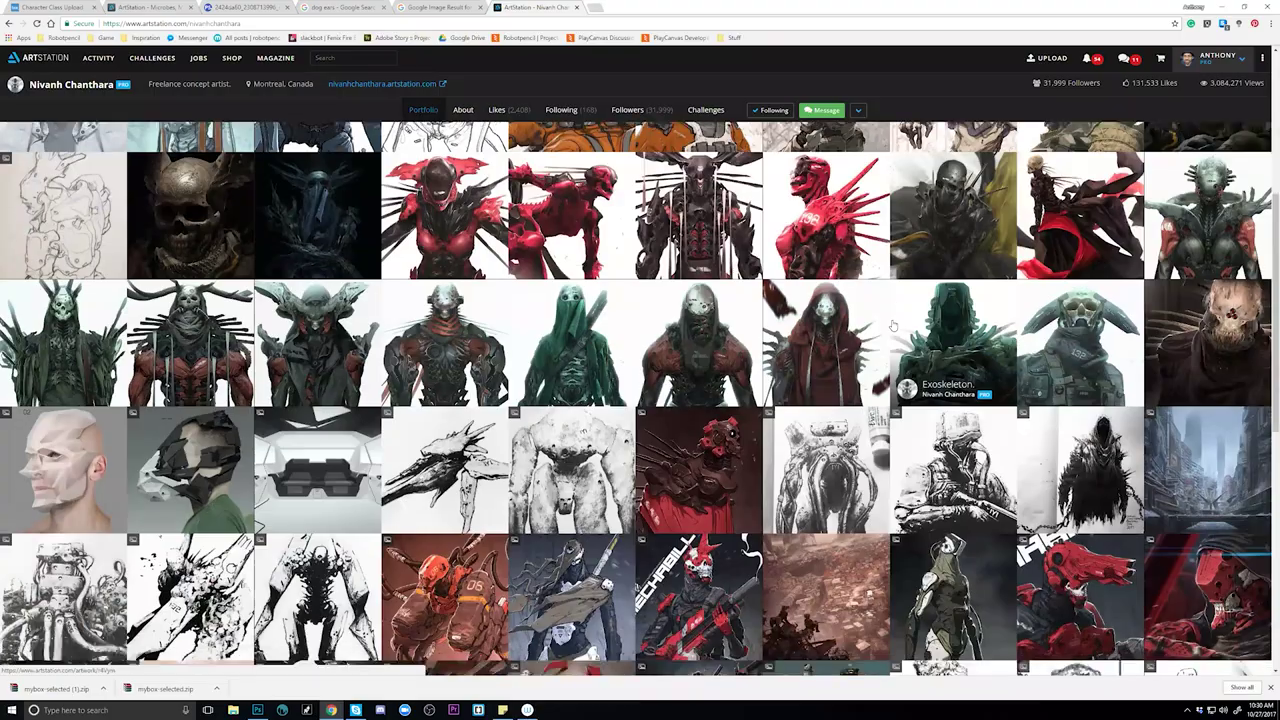
scroll(893, 325, down, 8)
scroll(884, 325, down, 10)
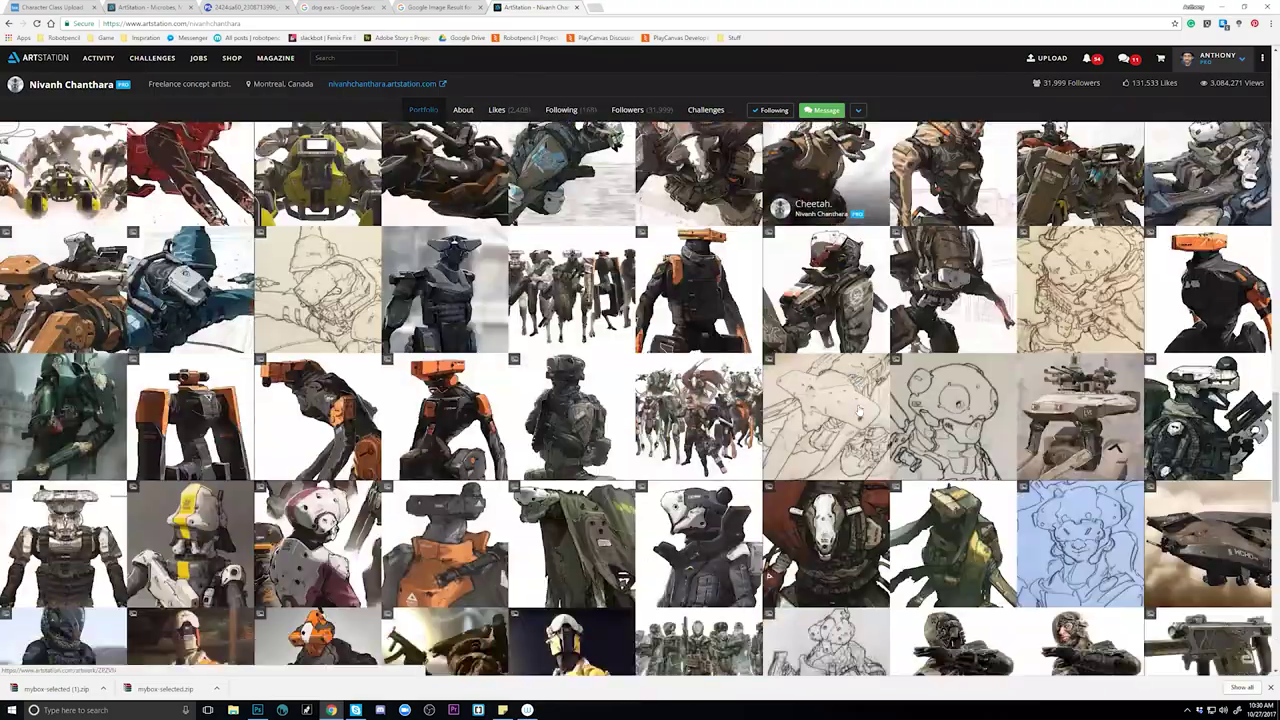
scroll(858, 410, down, 10)
scroll(862, 408, up, 1)
scroll(862, 410, down, 4)
scroll(862, 410, up, 4)
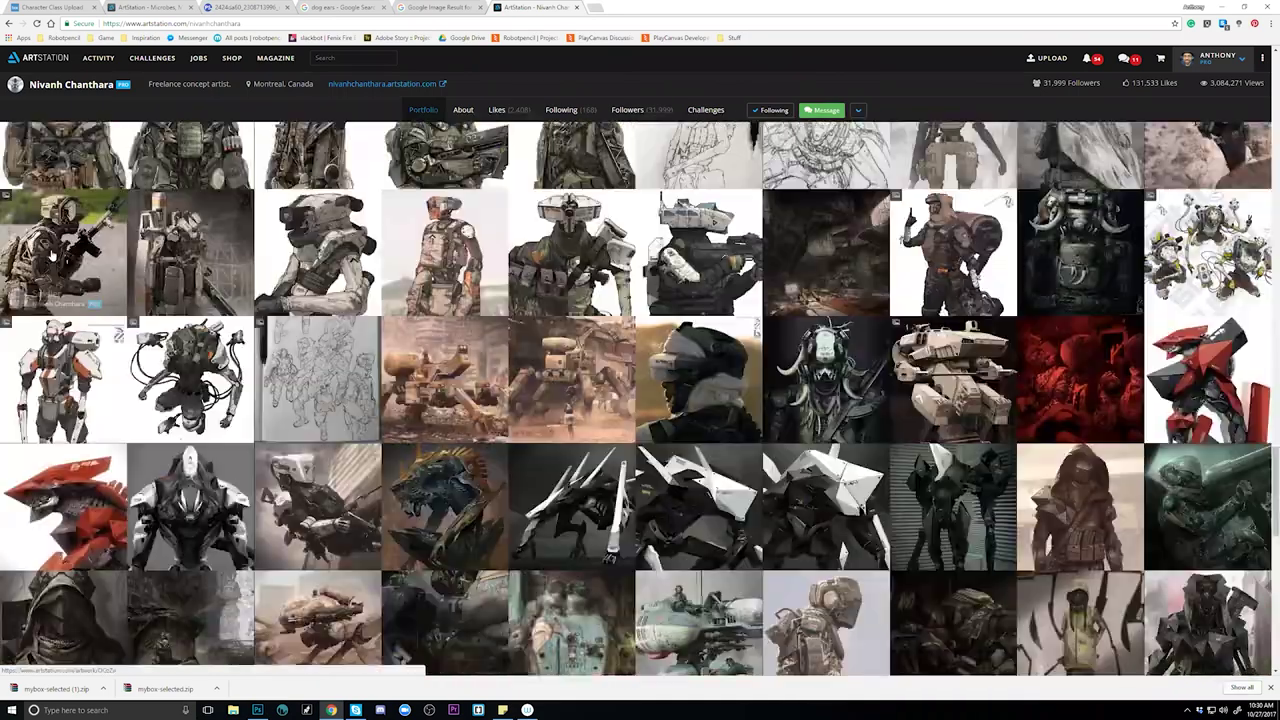
View the "Soldier." photobash with its original picture and return to the artist's portfolio.
click(52, 254)
scroll(763, 335, down, 1)
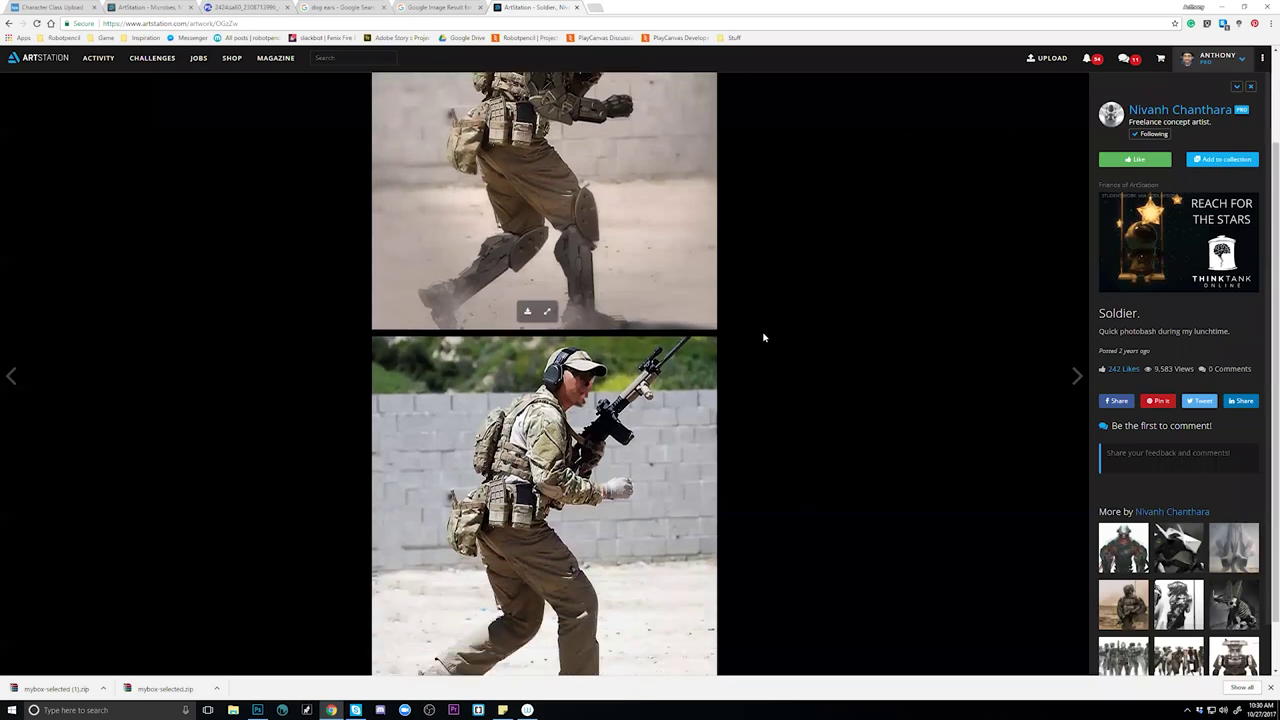
scroll(810, 300, up, 2)
click(1152, 108)
Browse the older portfolio pieces, view the hooded robot artwork "Babiru 18" and go back to the portfolio.
scroll(847, 350, down, 10)
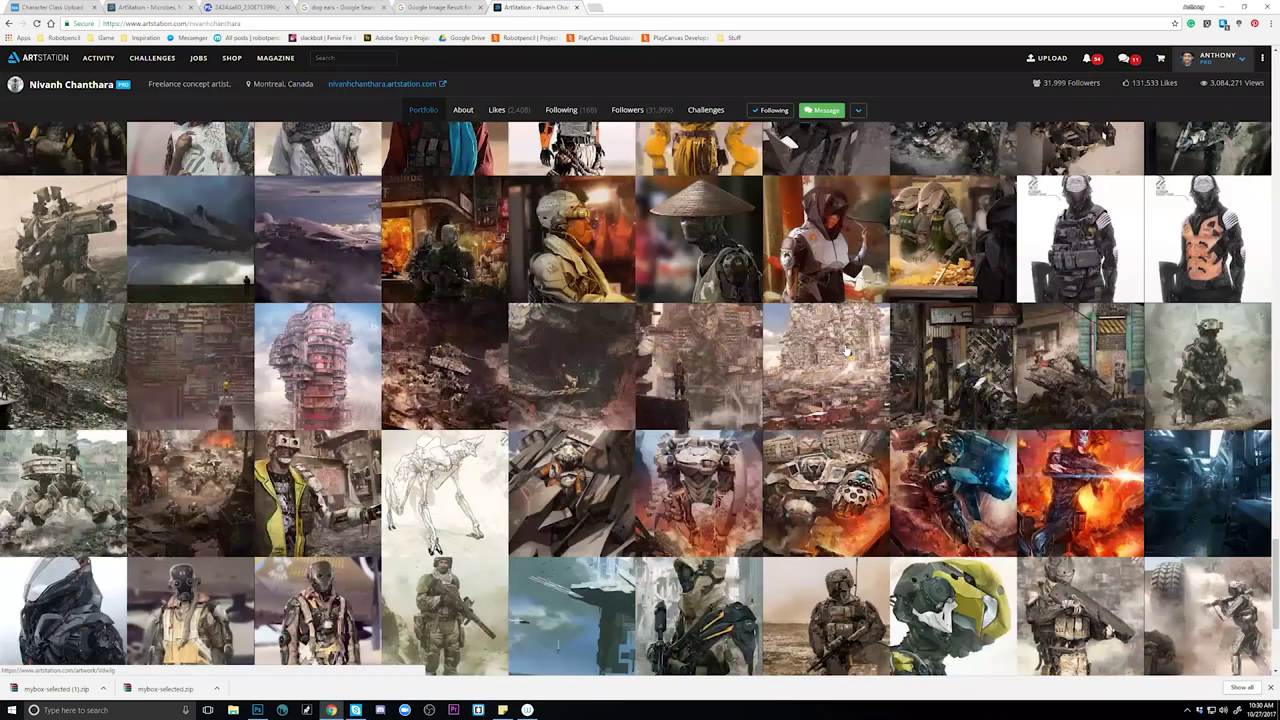
scroll(838, 348, down, 3)
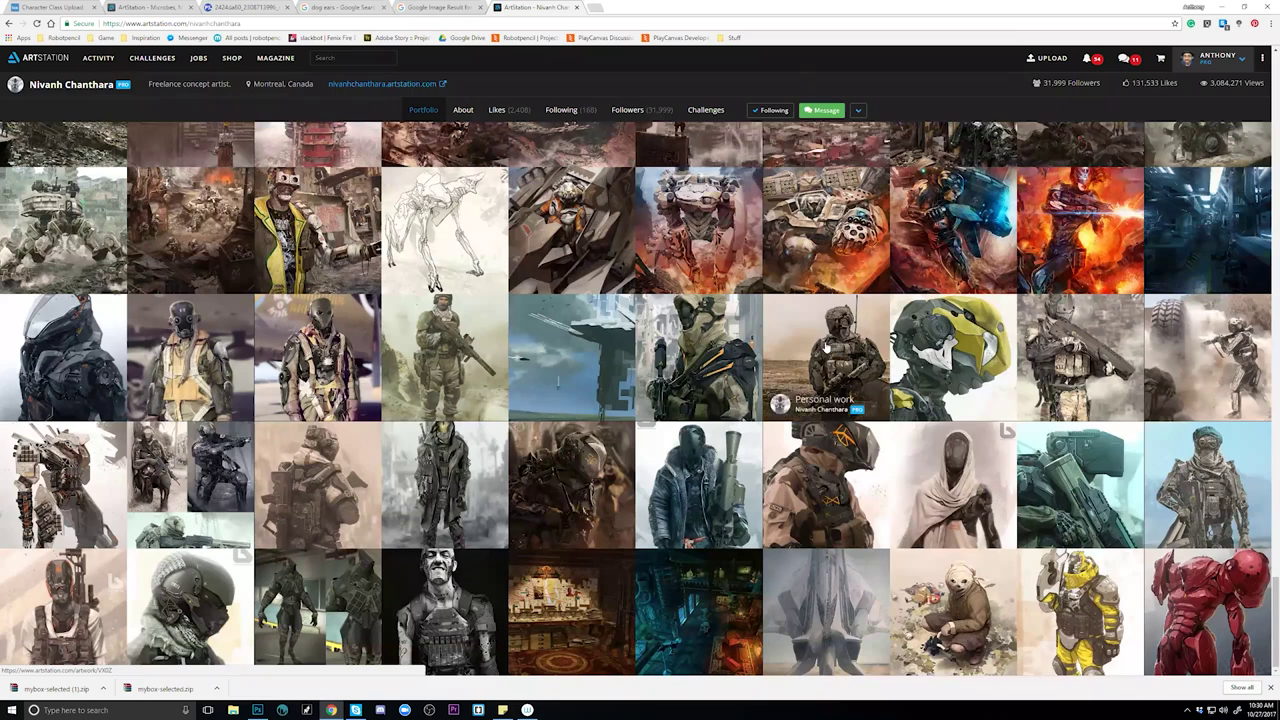
click(966, 503)
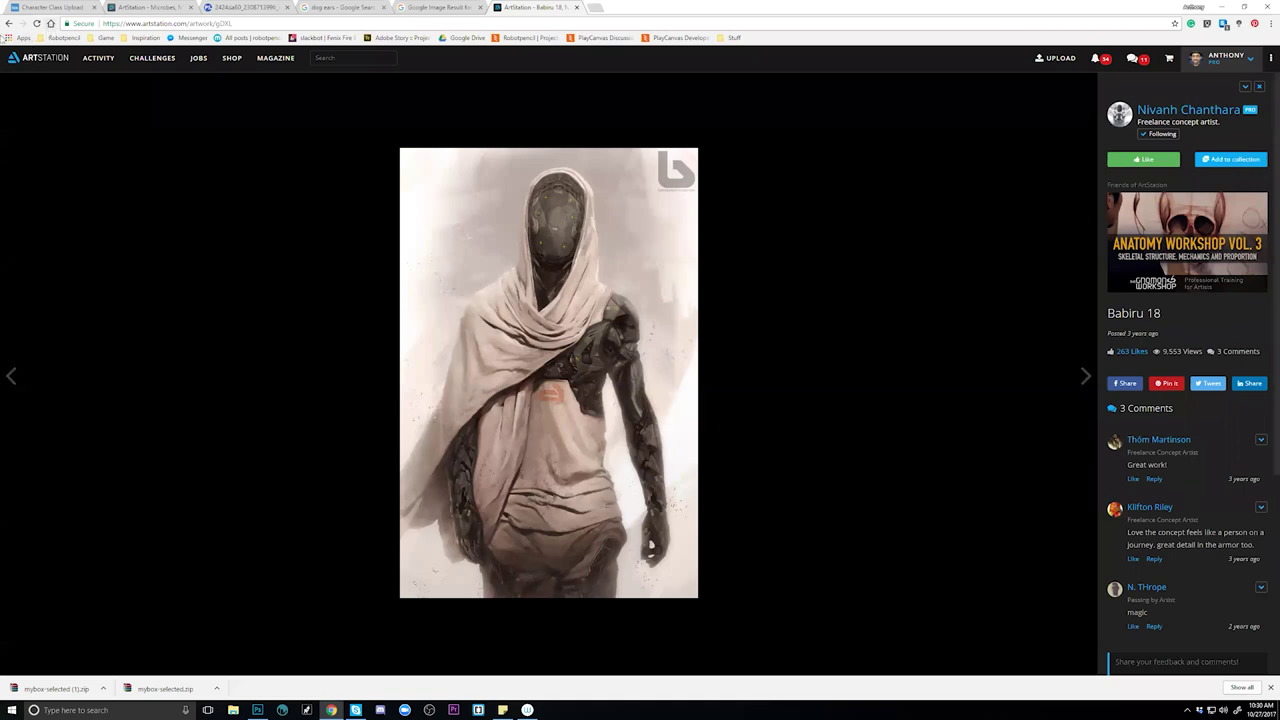
click(8, 22)
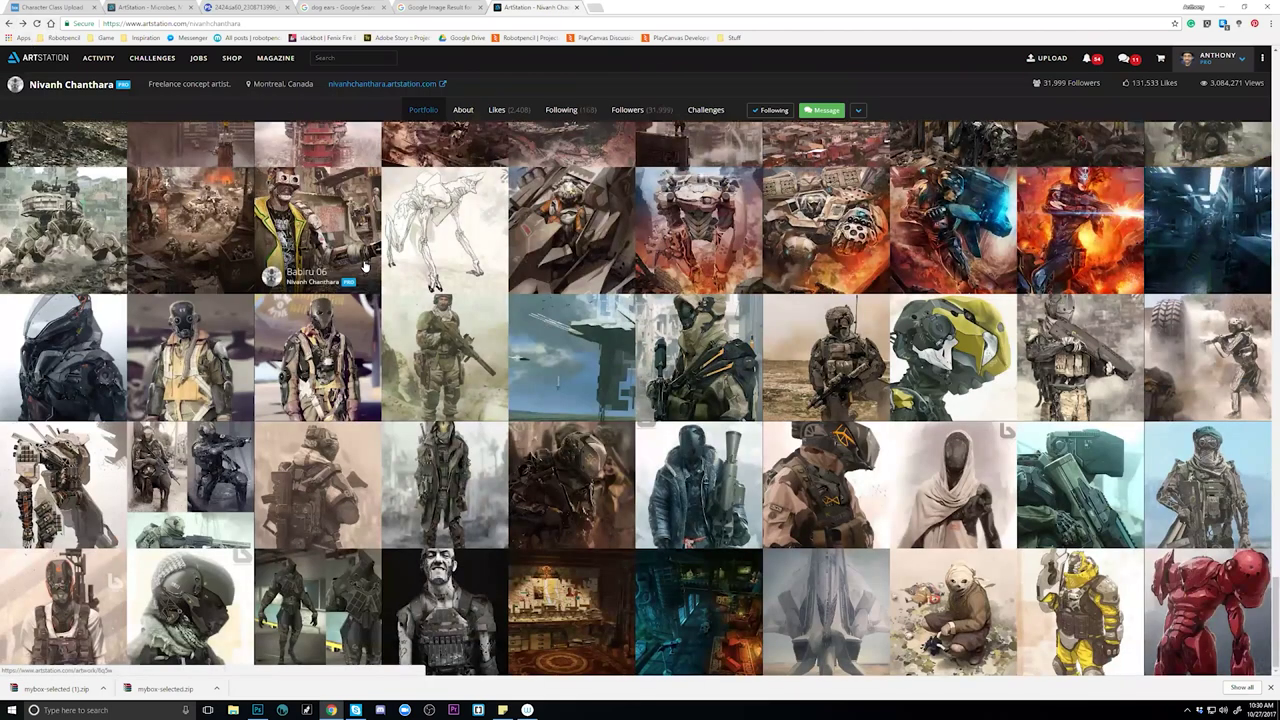
Compare the "Soldier." photobash with its source photo once more and return to the artist search results.
scroll(365, 264, up, 14)
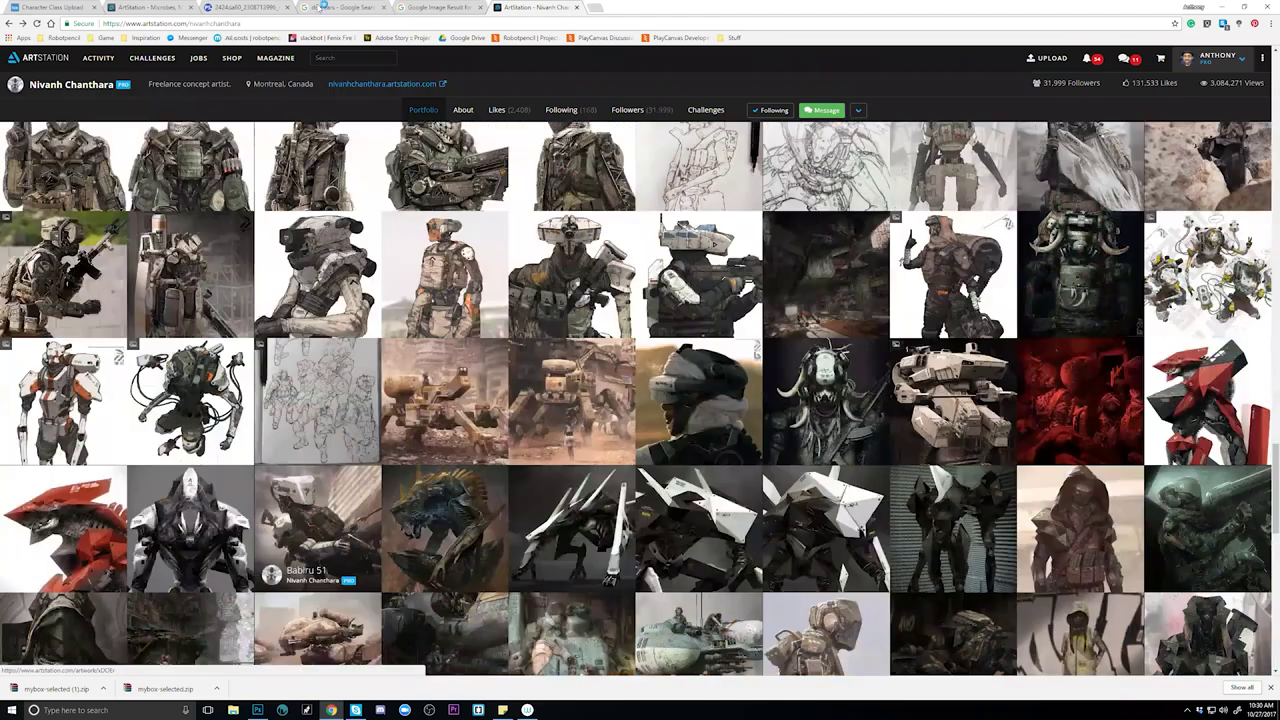
scroll(317, 400, up, 5)
click(277, 257)
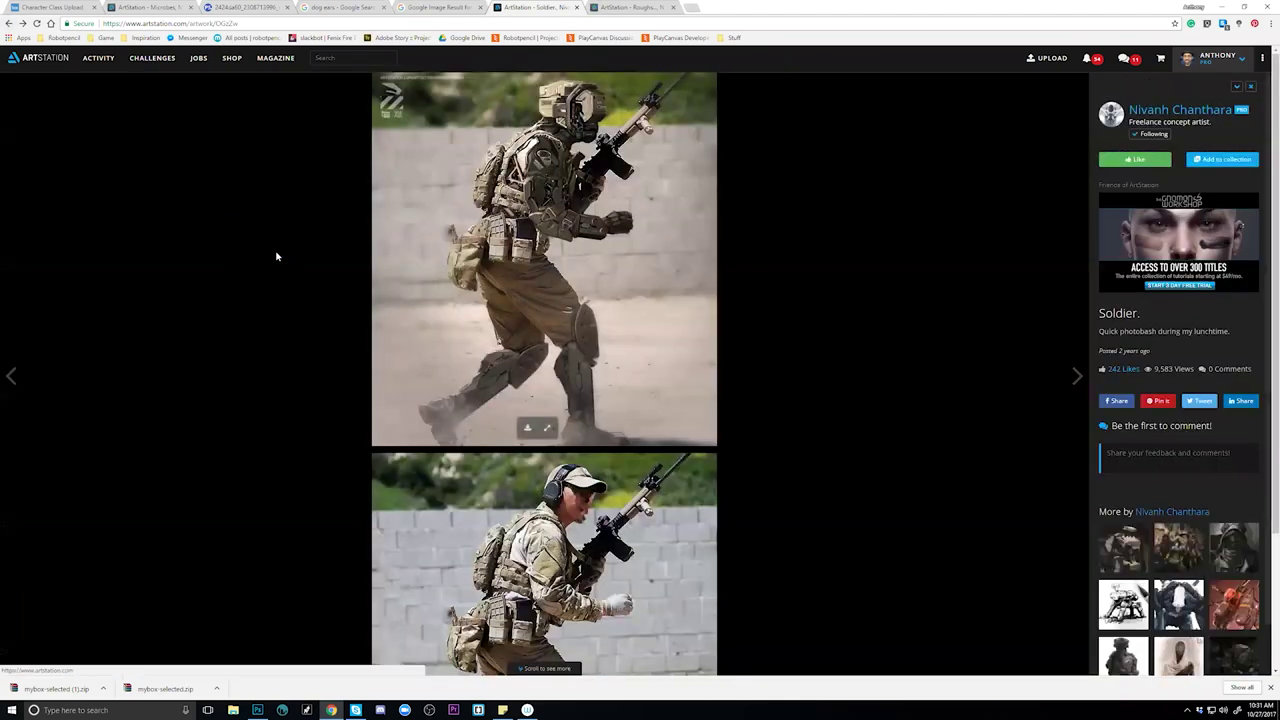
click(10, 36)
click(8, 25)
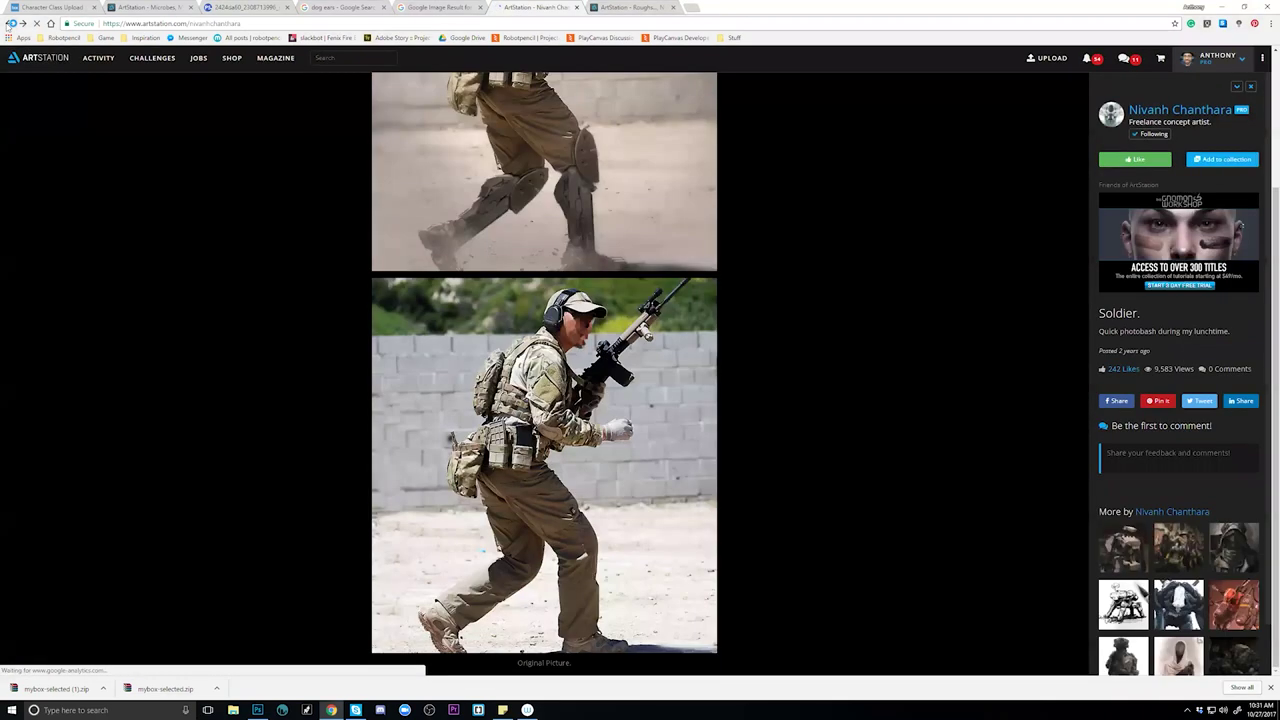
click(10, 23)
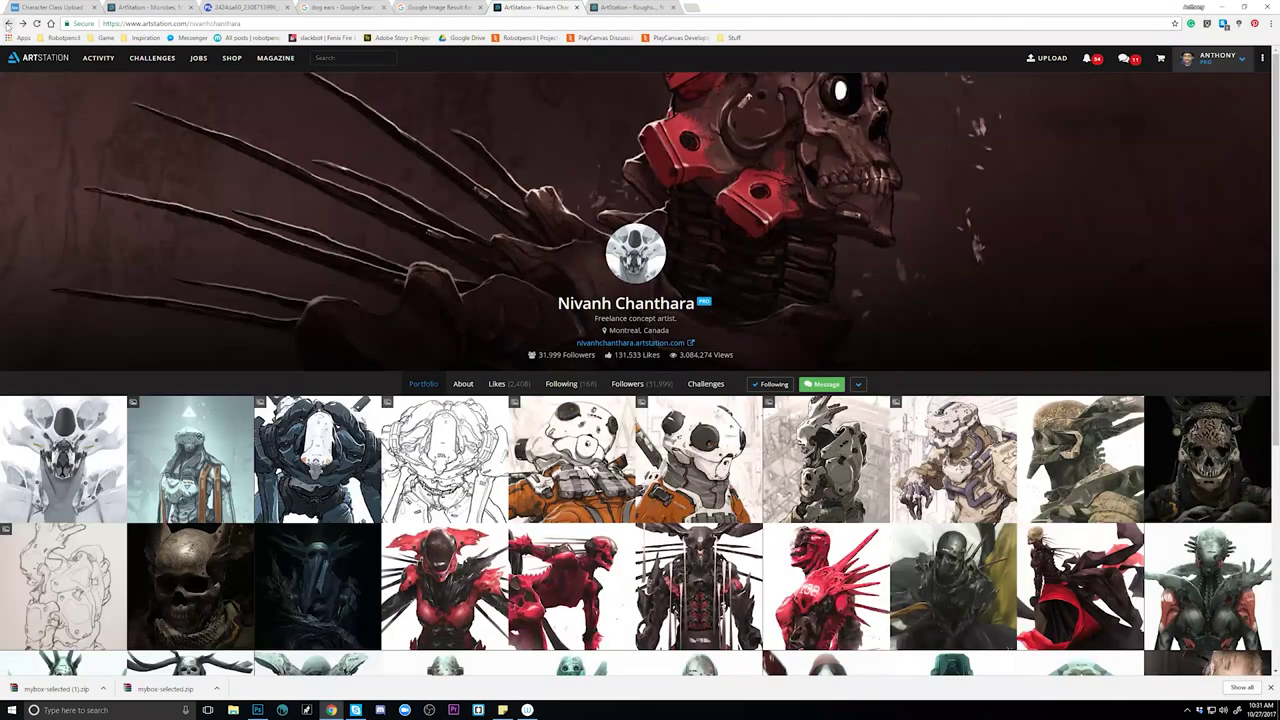
click(10, 23)
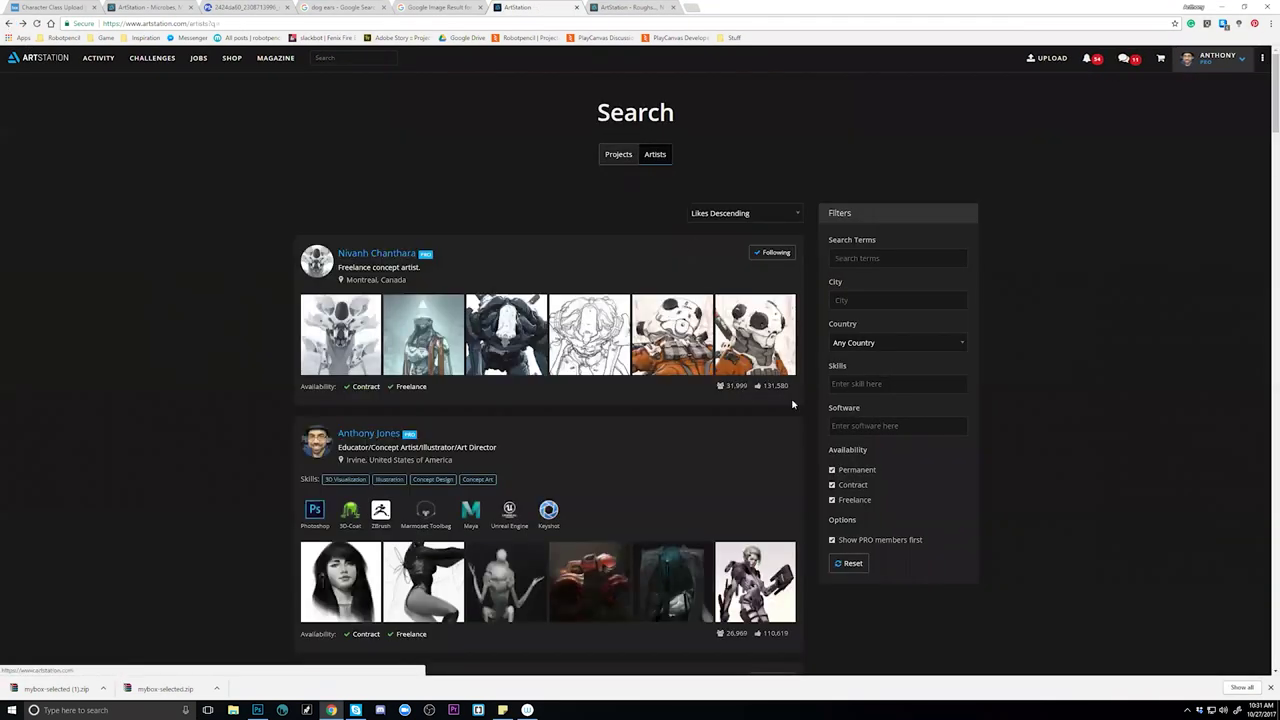
Check the available sort orders, view the fifth-ranked artist's profile and go back to the search results.
click(754, 213)
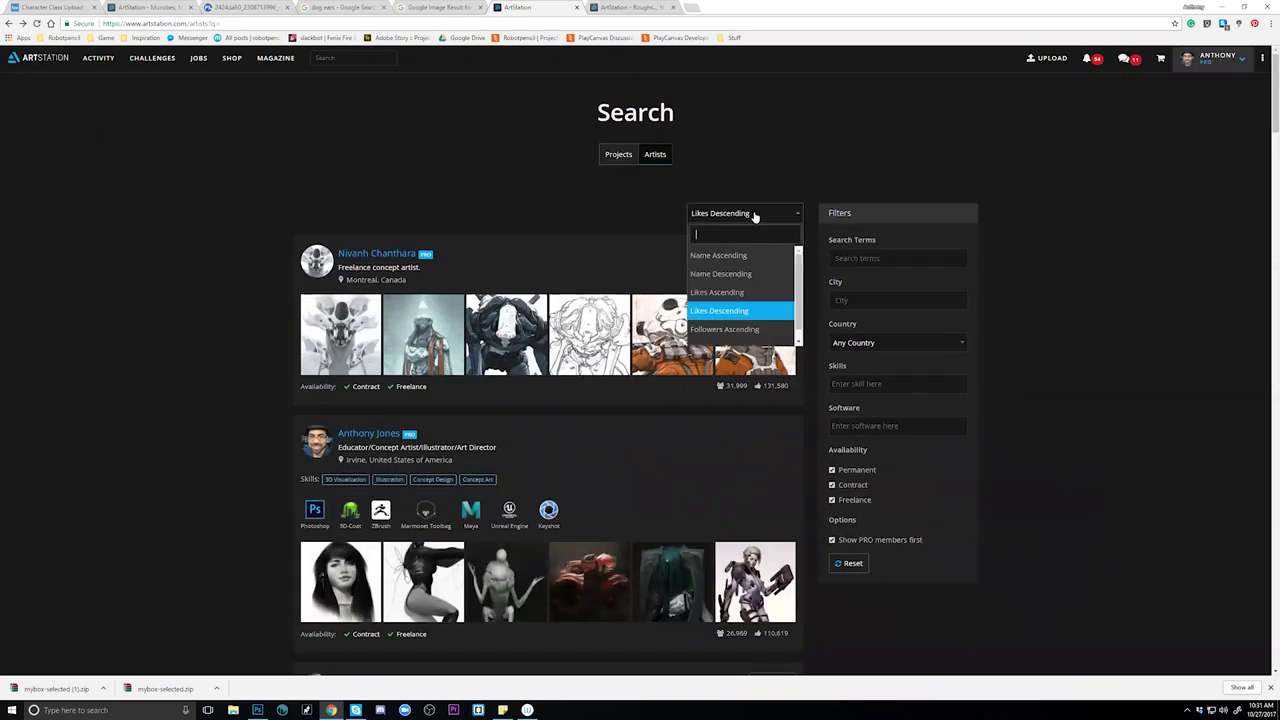
scroll(752, 285, down, 1)
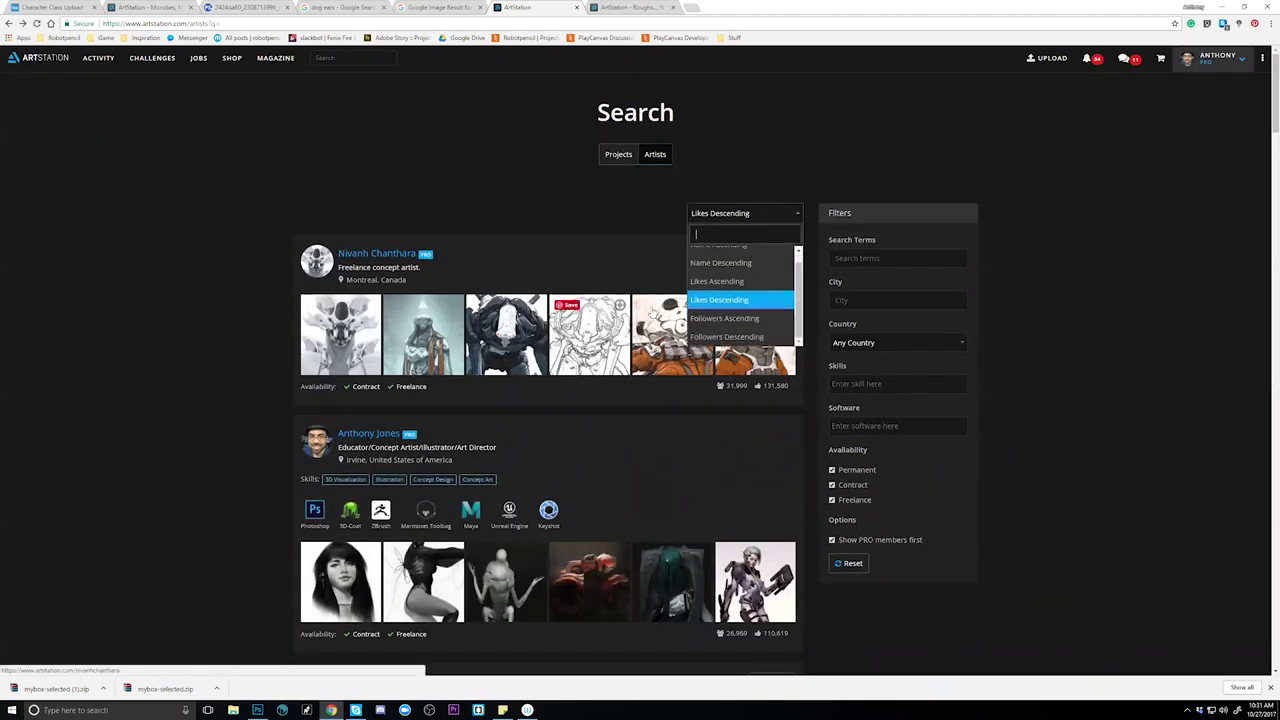
scroll(670, 420, down, 6)
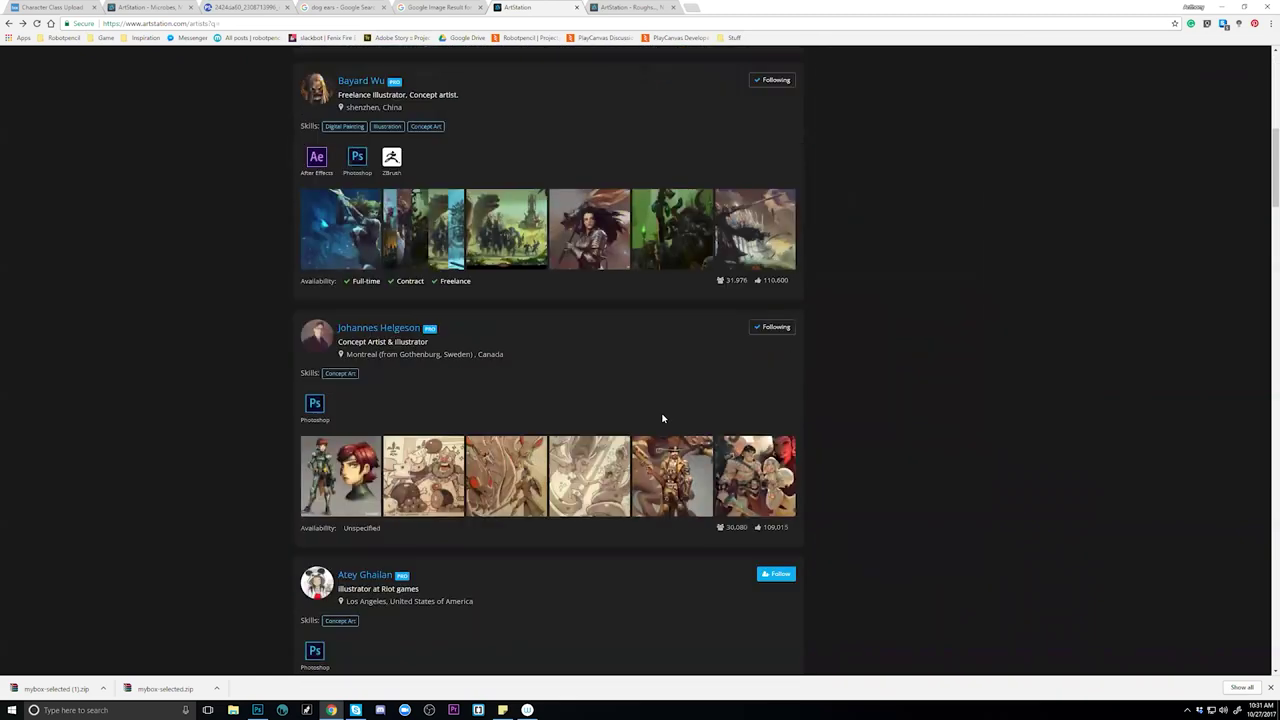
scroll(589, 418, down, 2)
click(370, 327)
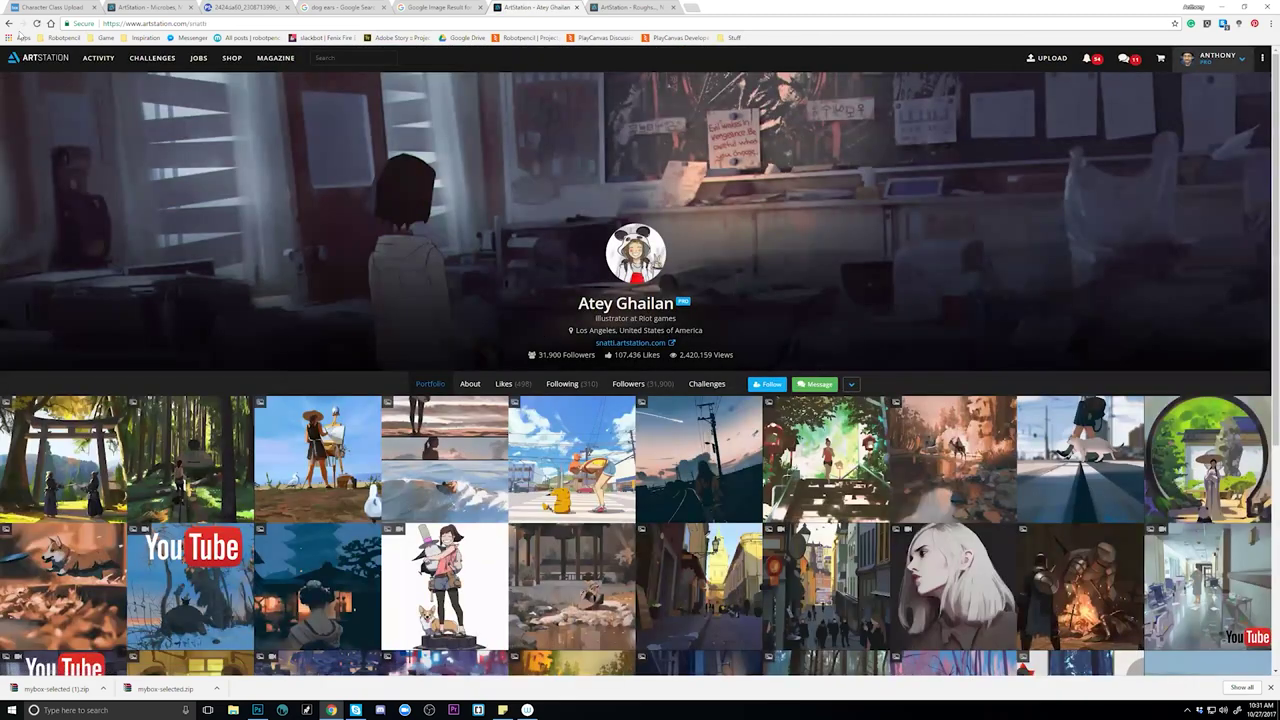
click(9, 24)
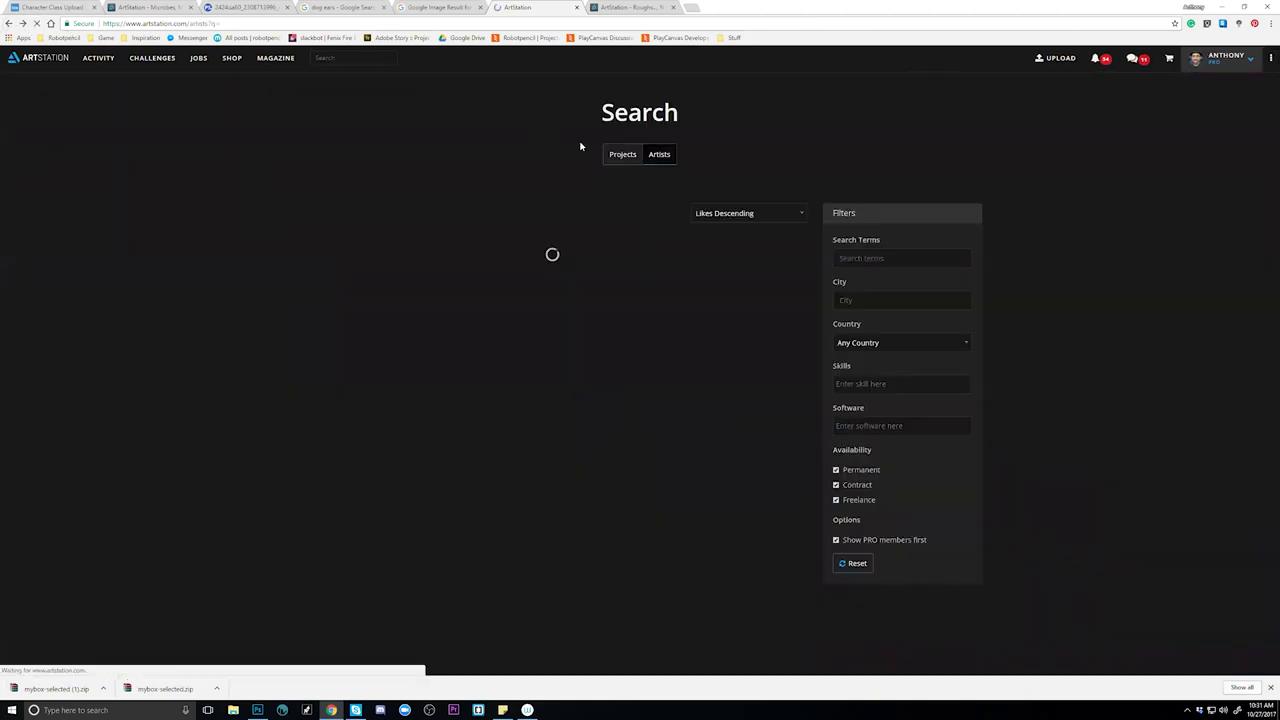
Highlight the likes and follower counts of the top-ranked artist in the list.
scroll(656, 222, up, 7)
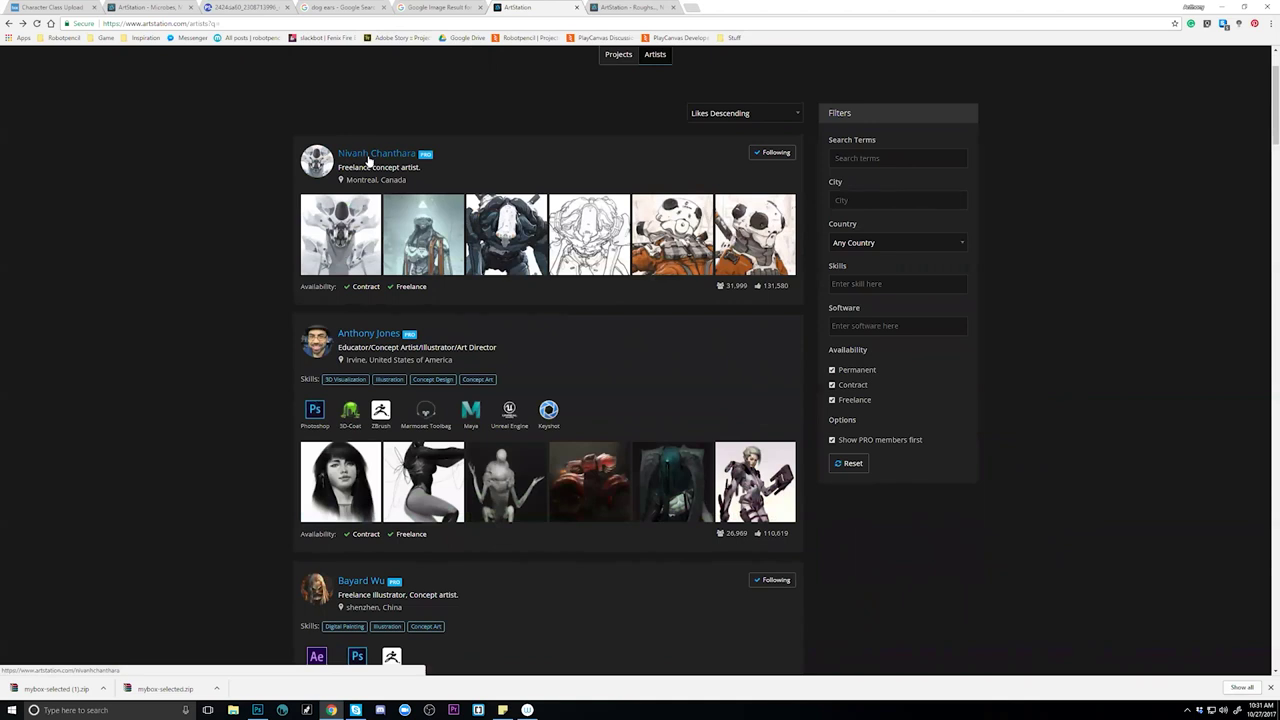
drag(790, 287, 763, 286)
click(790, 290)
drag(749, 286, 728, 286)
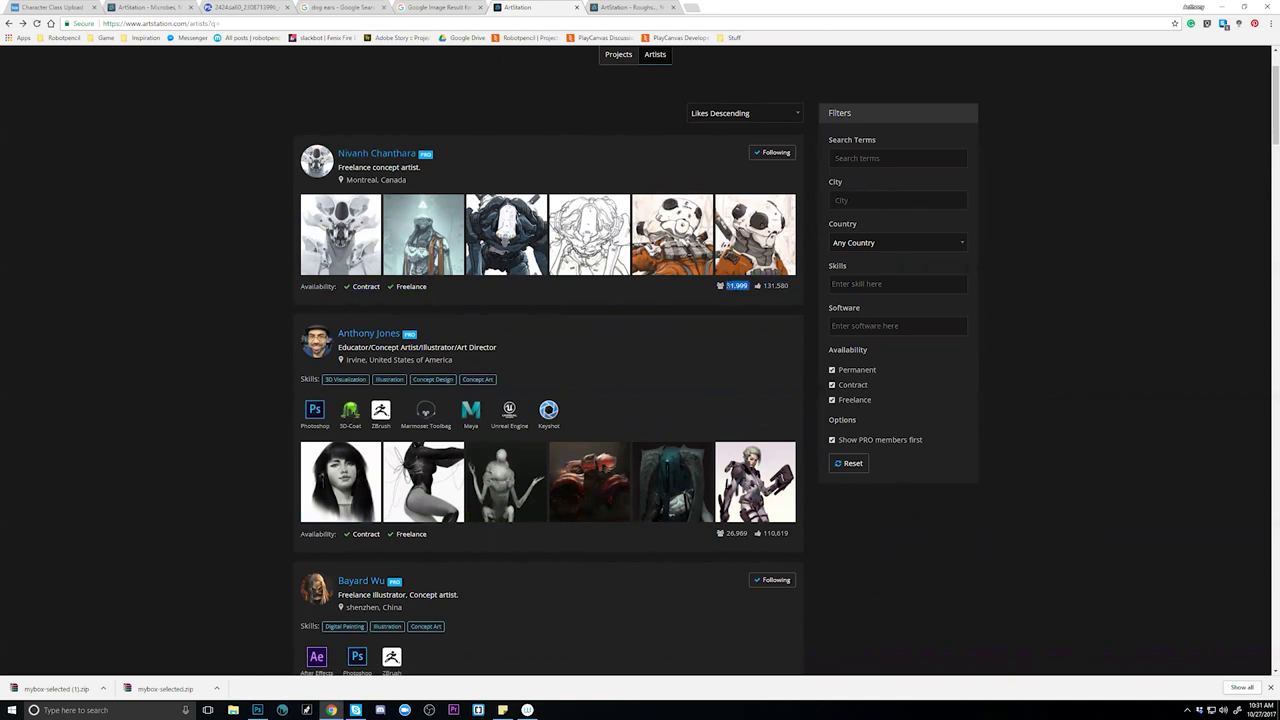
Compare the follower and likes counts of the next artists in the list, highlighting those of the third- and second-ranked artists.
scroll(767, 324, down, 3)
scroll(767, 322, up, 1)
scroll(766, 322, up, 1)
scroll(760, 340, down, 1)
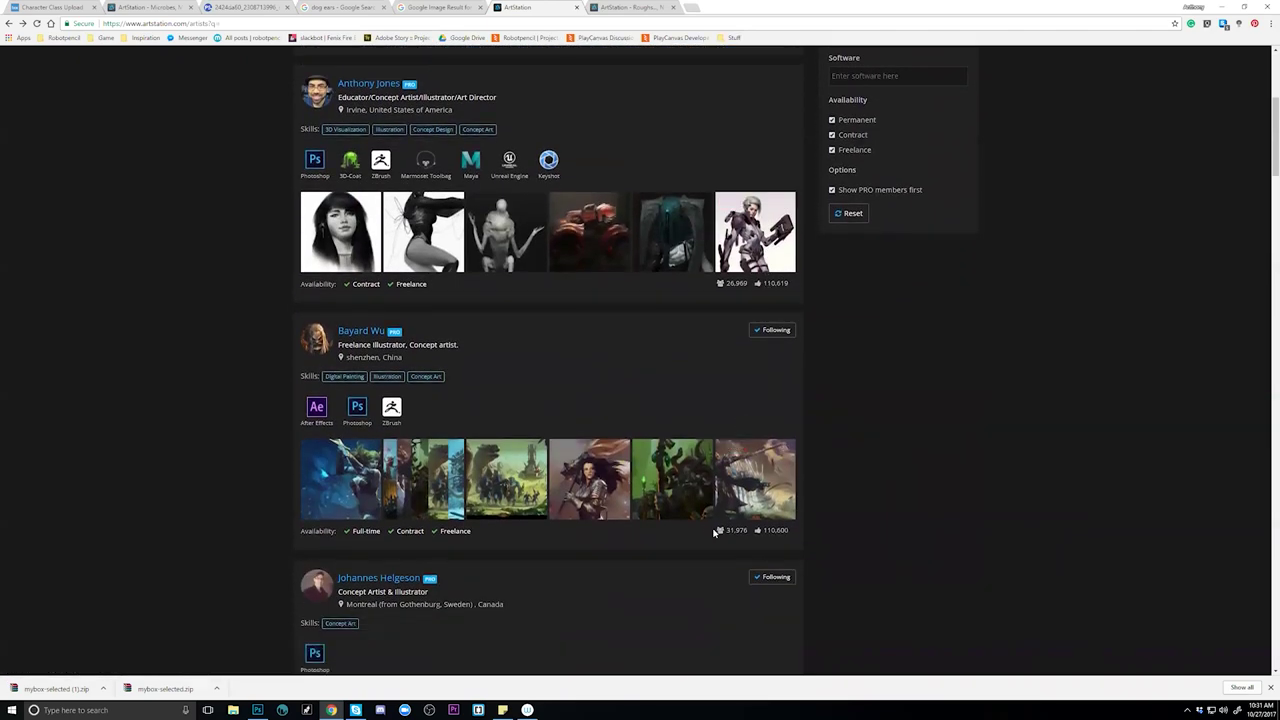
drag(366, 531, 790, 531)
scroll(769, 510, down, 4)
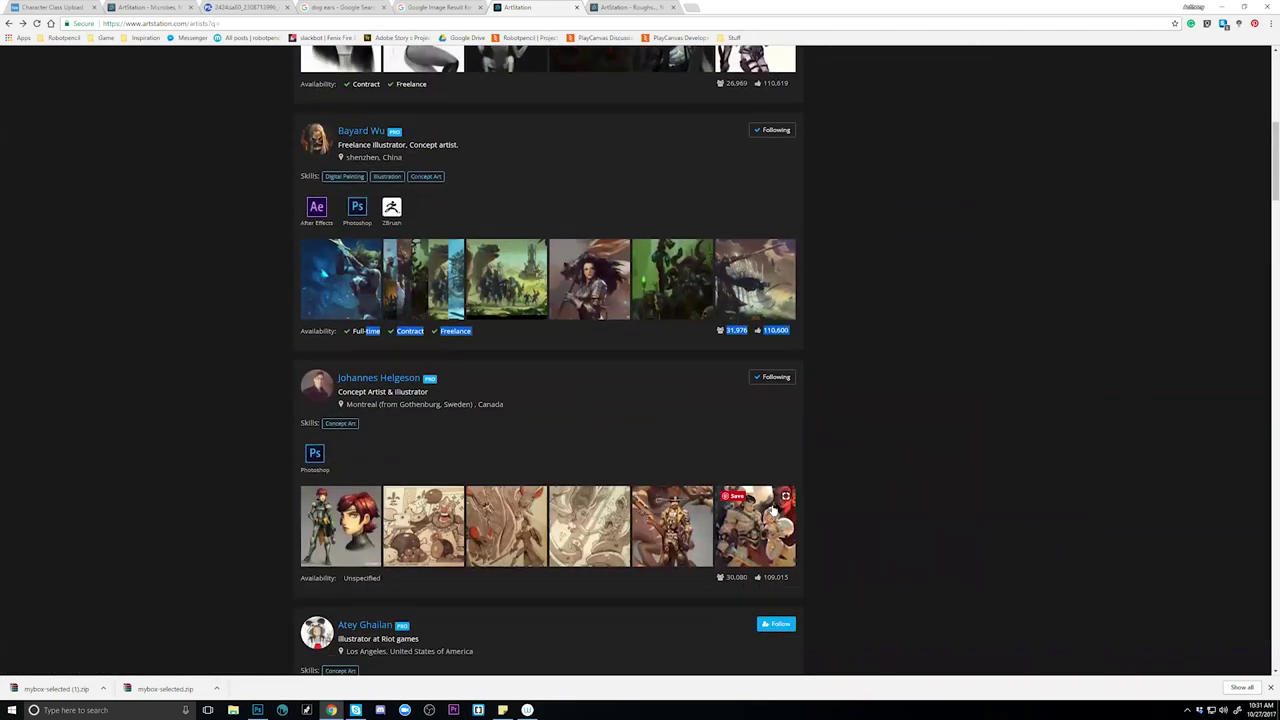
scroll(762, 502, up, 1)
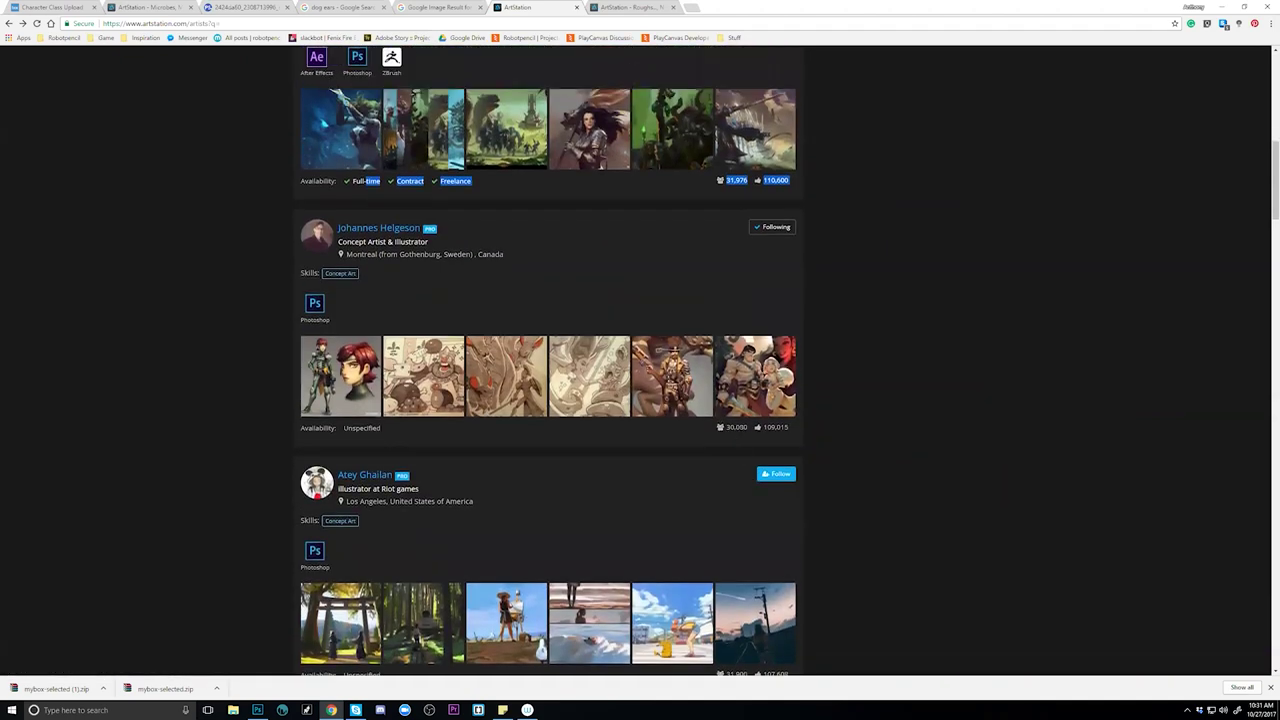
scroll(737, 443, down, 1)
scroll(740, 443, up, 5)
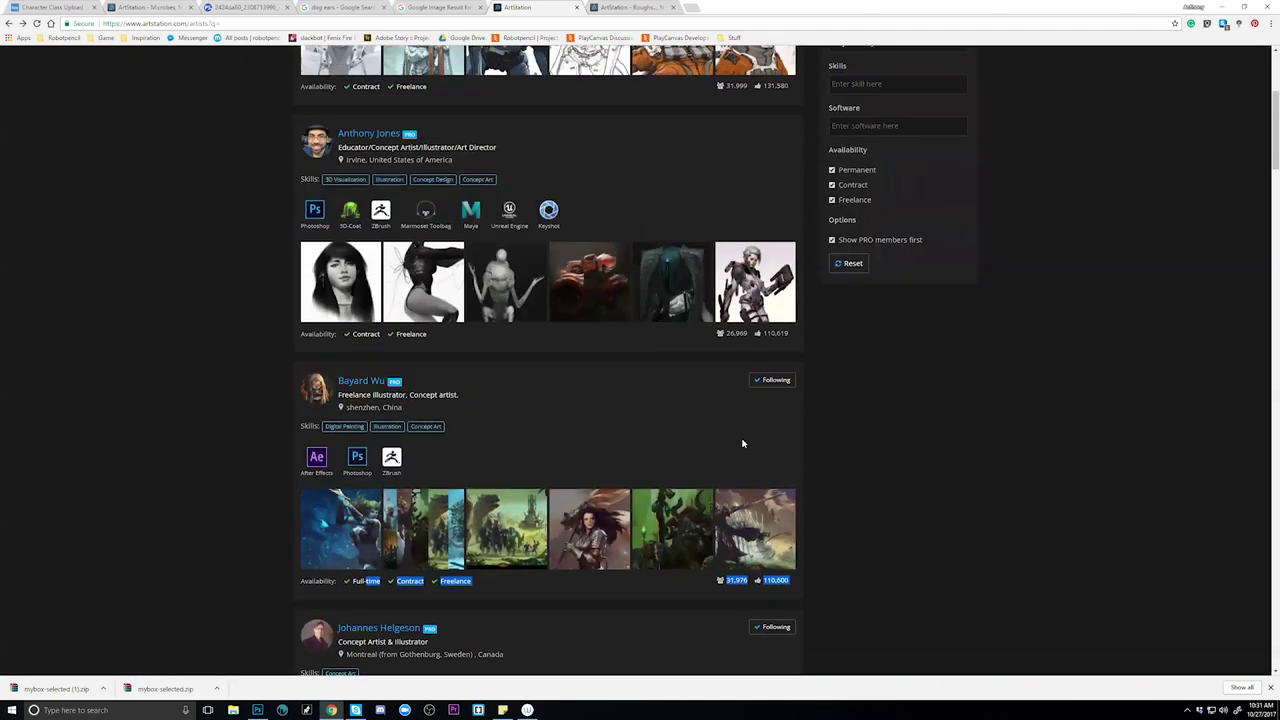
drag(301, 334, 796, 353)
scroll(844, 379, up, 3)
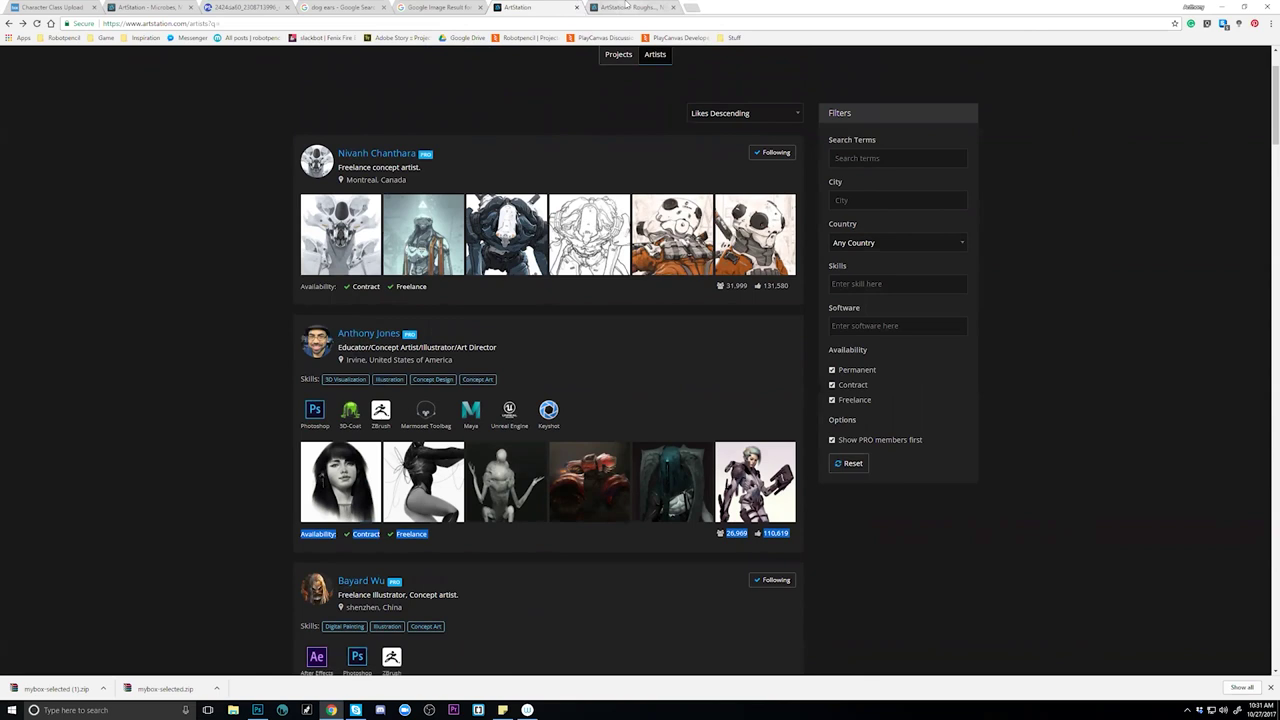
Sort the artist search results by Followers Descending.
click(744, 112)
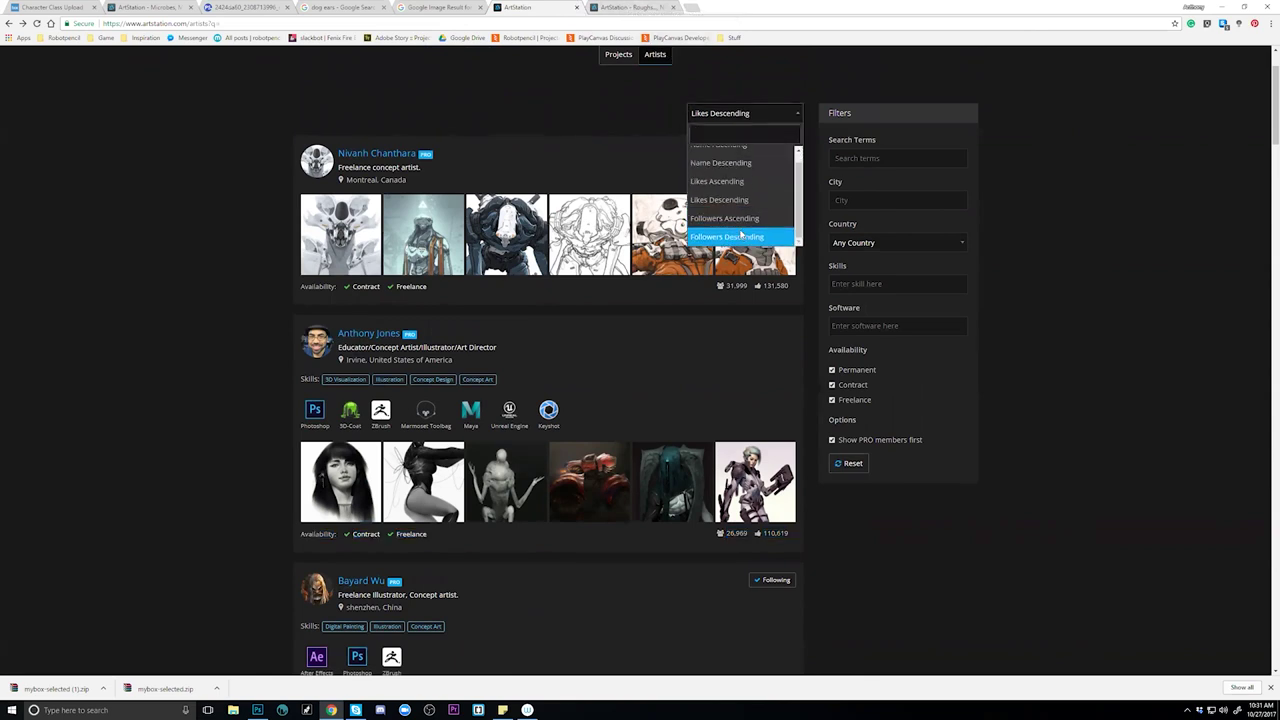
click(741, 234)
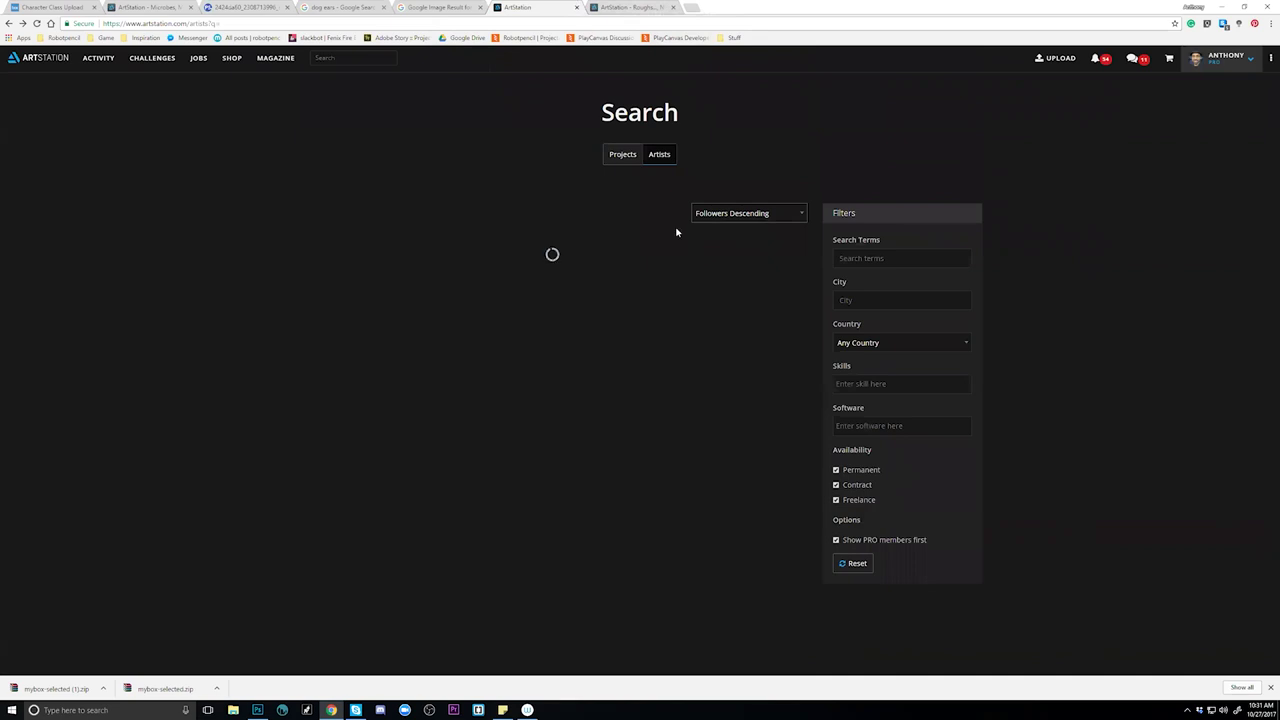
scroll(674, 216, down, 3)
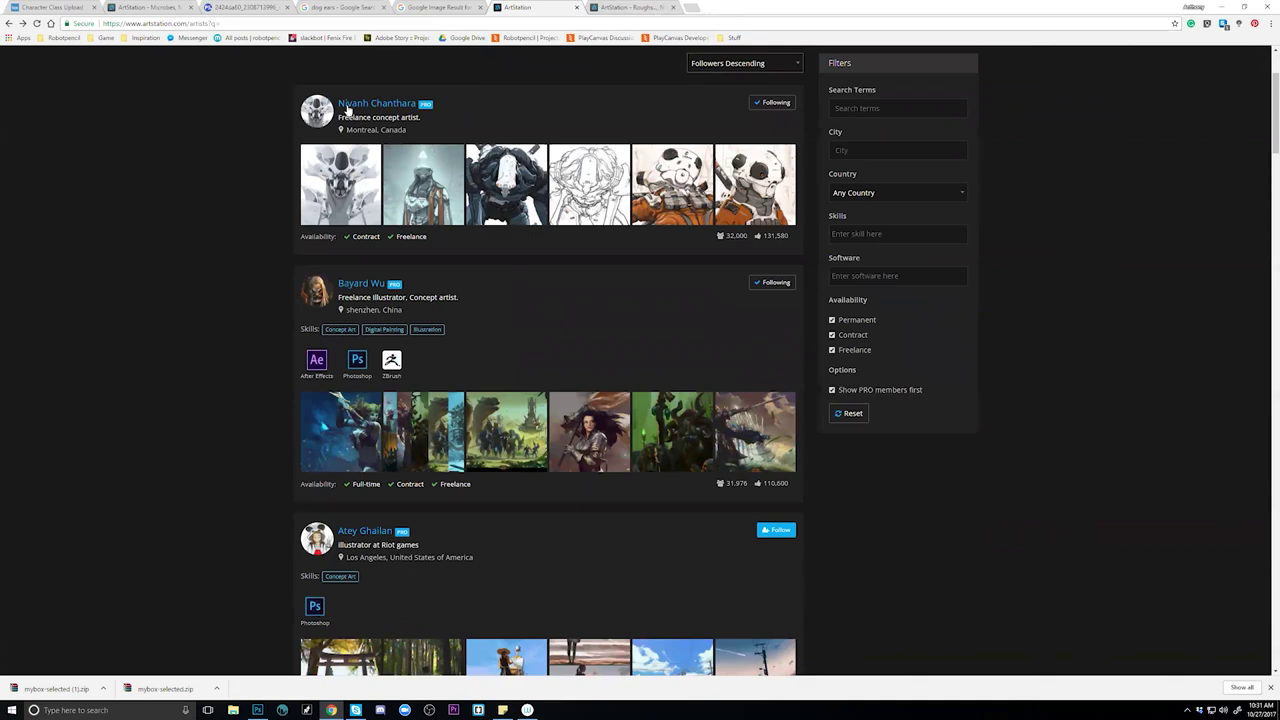
Examine the order of artists and their follower counts in the follower-sorted list.
scroll(456, 176, down, 3)
scroll(456, 176, down, 4)
scroll(443, 171, up, 10)
scroll(437, 166, down, 4)
scroll(437, 168, down, 3)
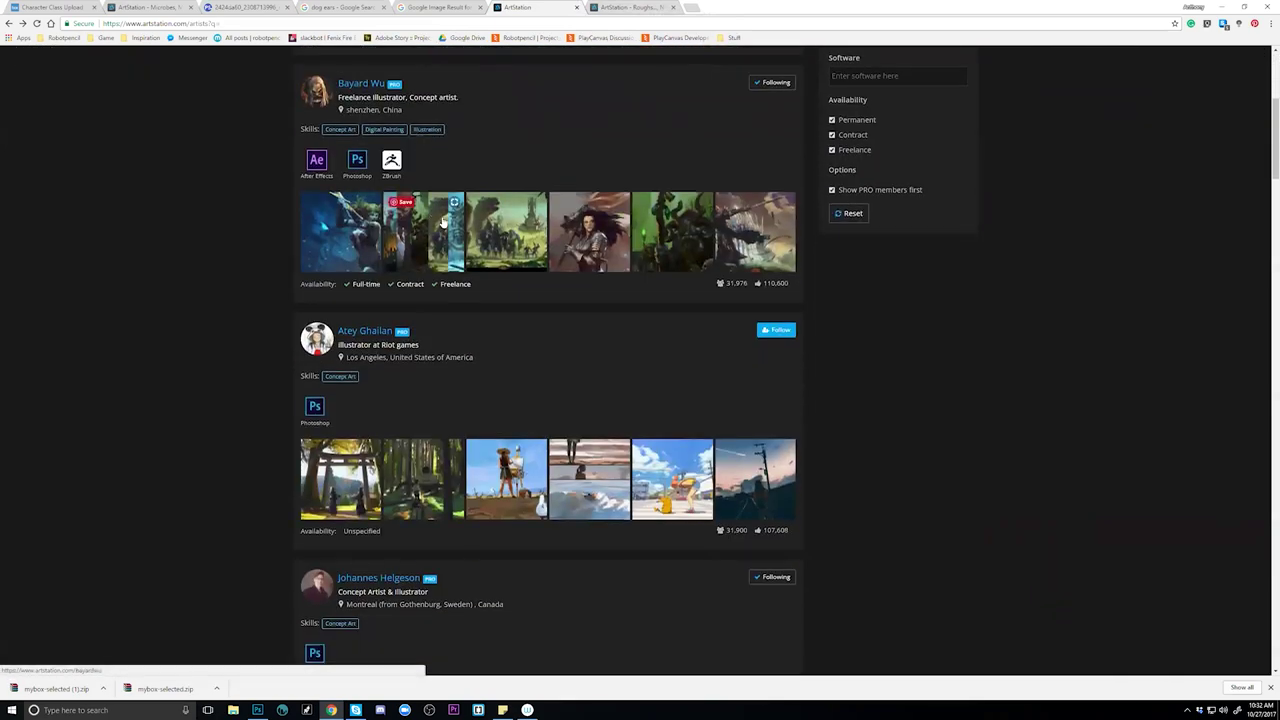
scroll(490, 210, down, 10)
scroll(505, 230, down, 1)
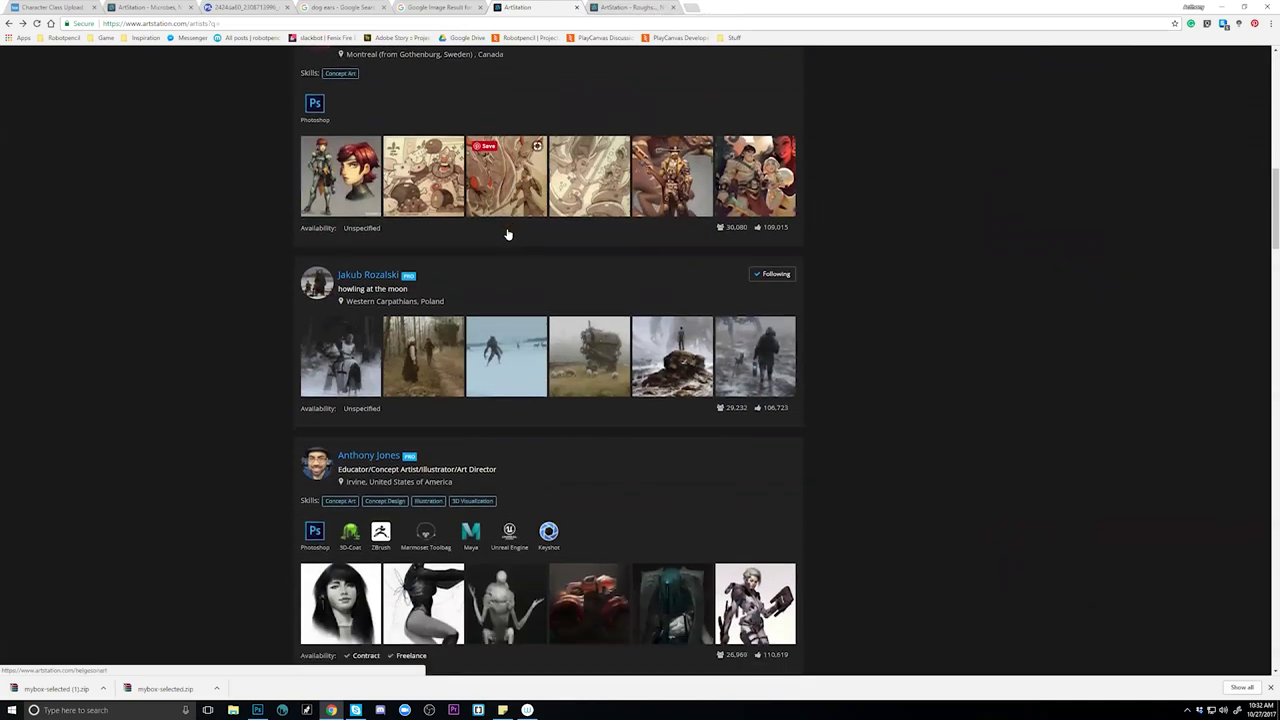
scroll(506, 234, up, 8)
scroll(507, 233, down, 2)
scroll(507, 233, down, 6)
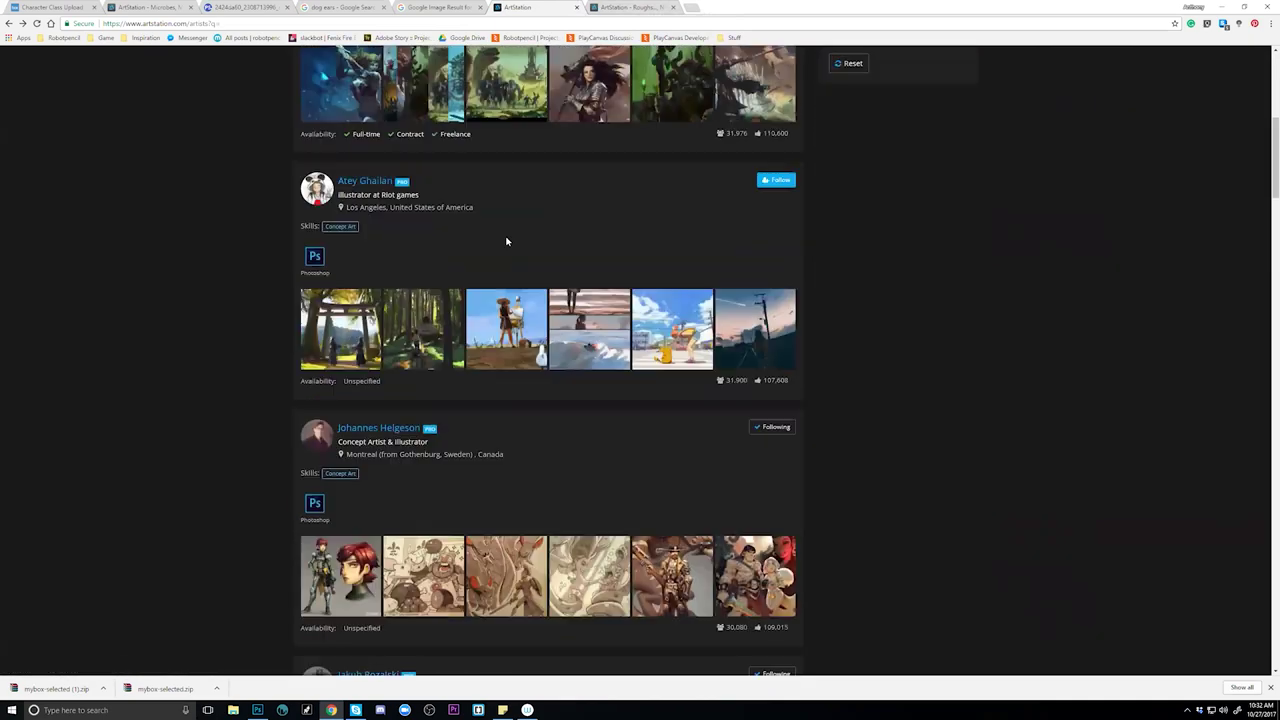
scroll(506, 242, down, 2)
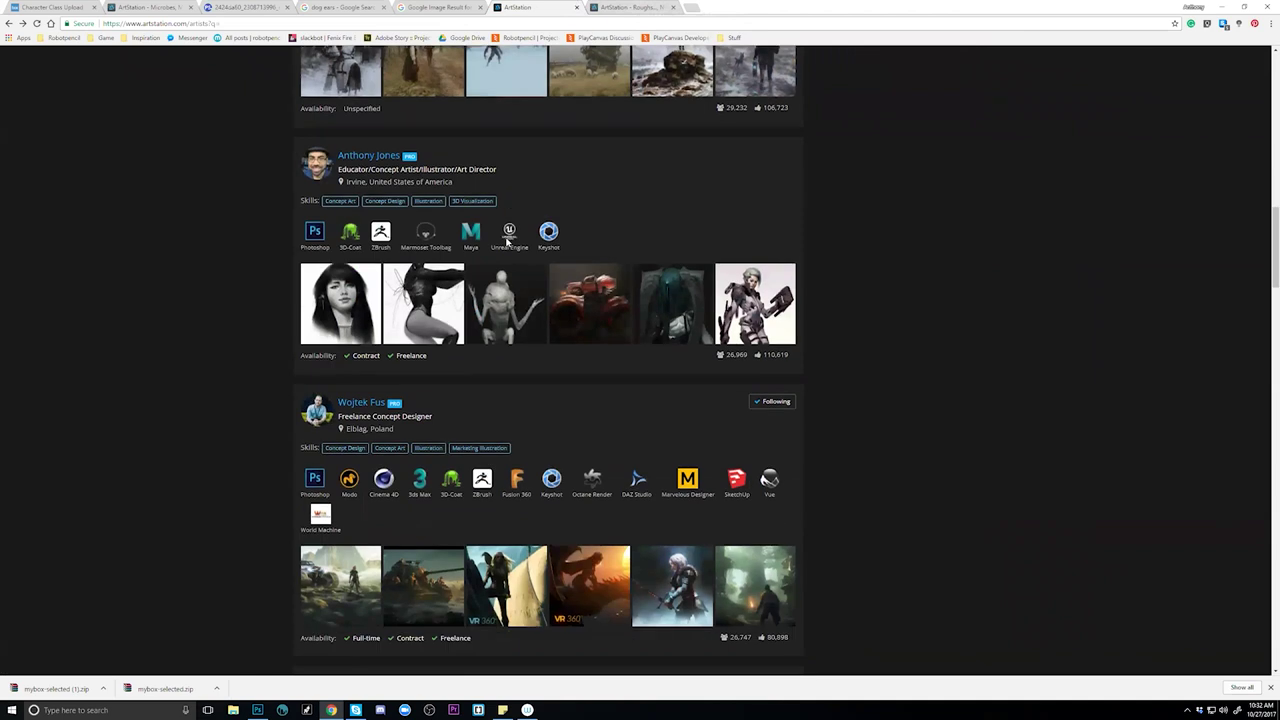
Compare the follower and likes counts of artists further down the follower-sorted list.
scroll(370, 181, up, 1)
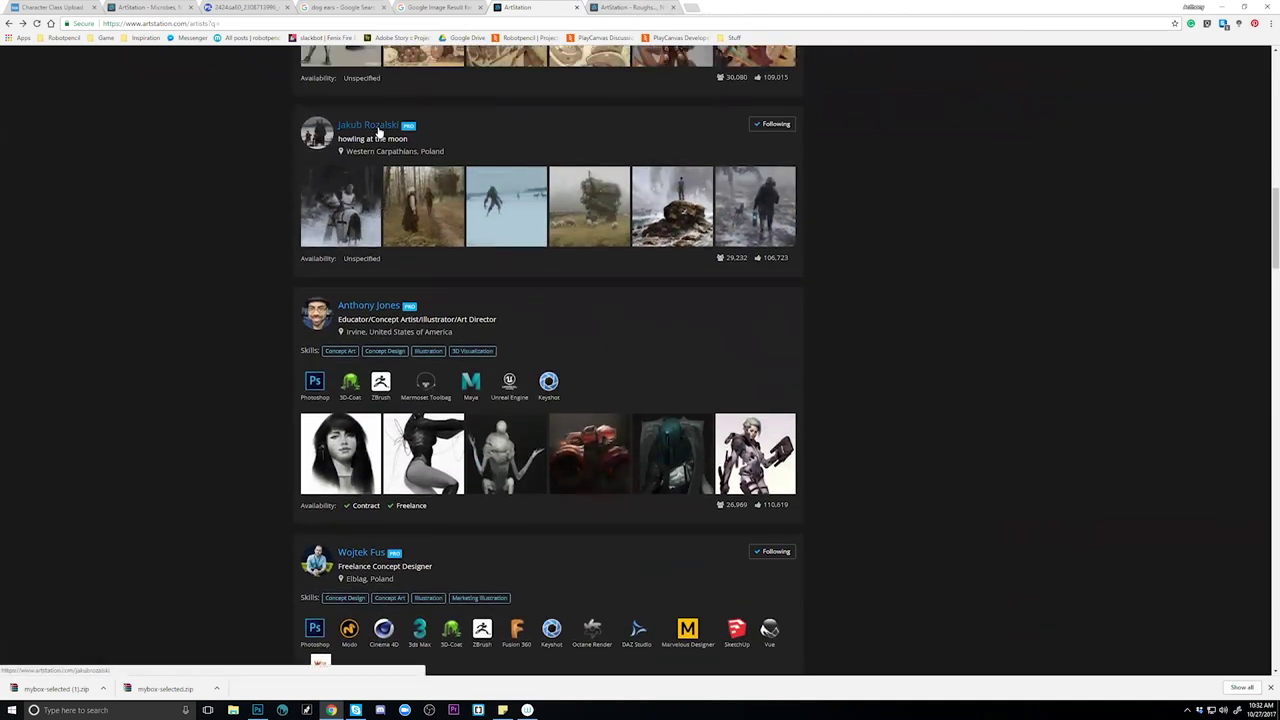
scroll(600, 255, down, 4)
scroll(540, 220, up, 4)
scroll(530, 207, up, 15)
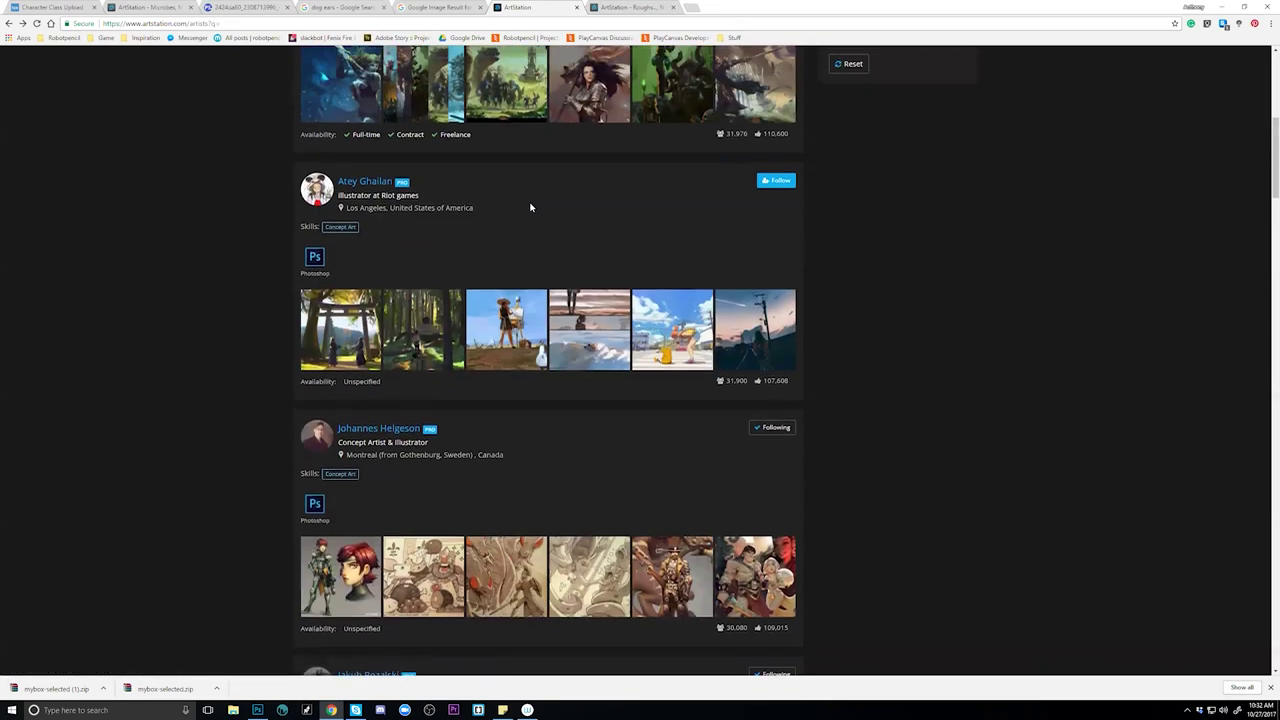
scroll(530, 207, down, 3)
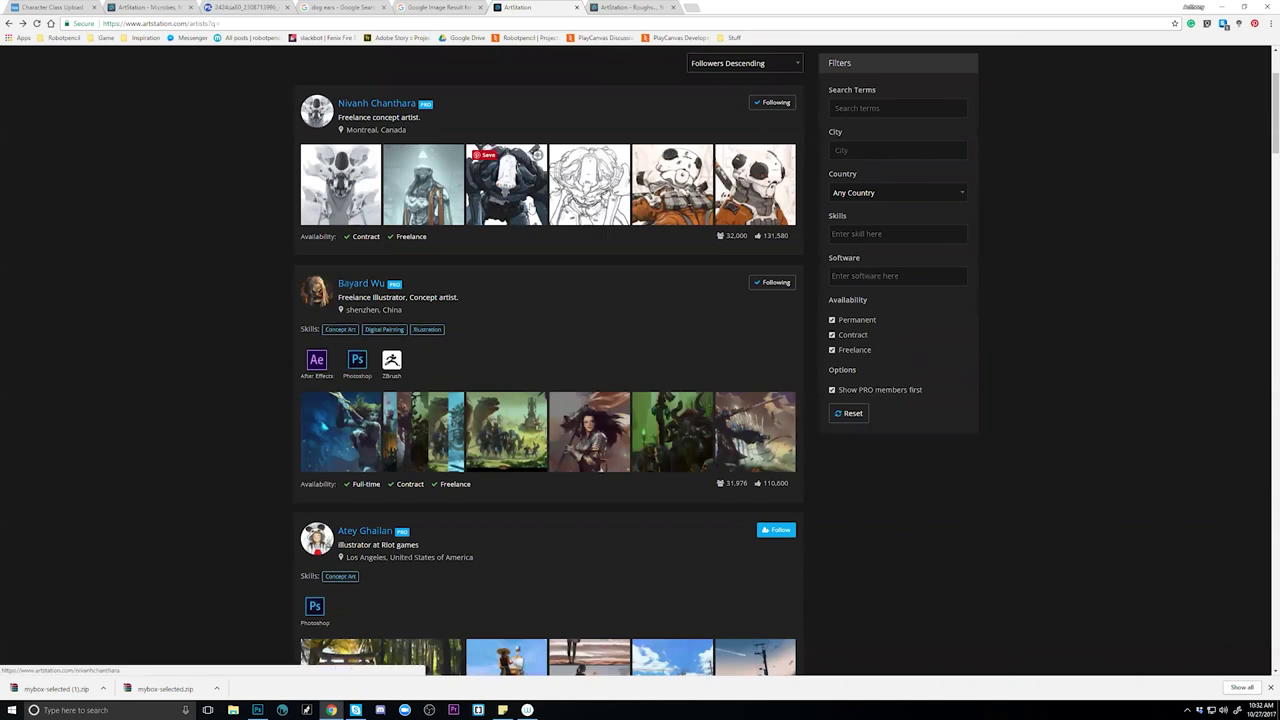
scroll(530, 207, down, 5)
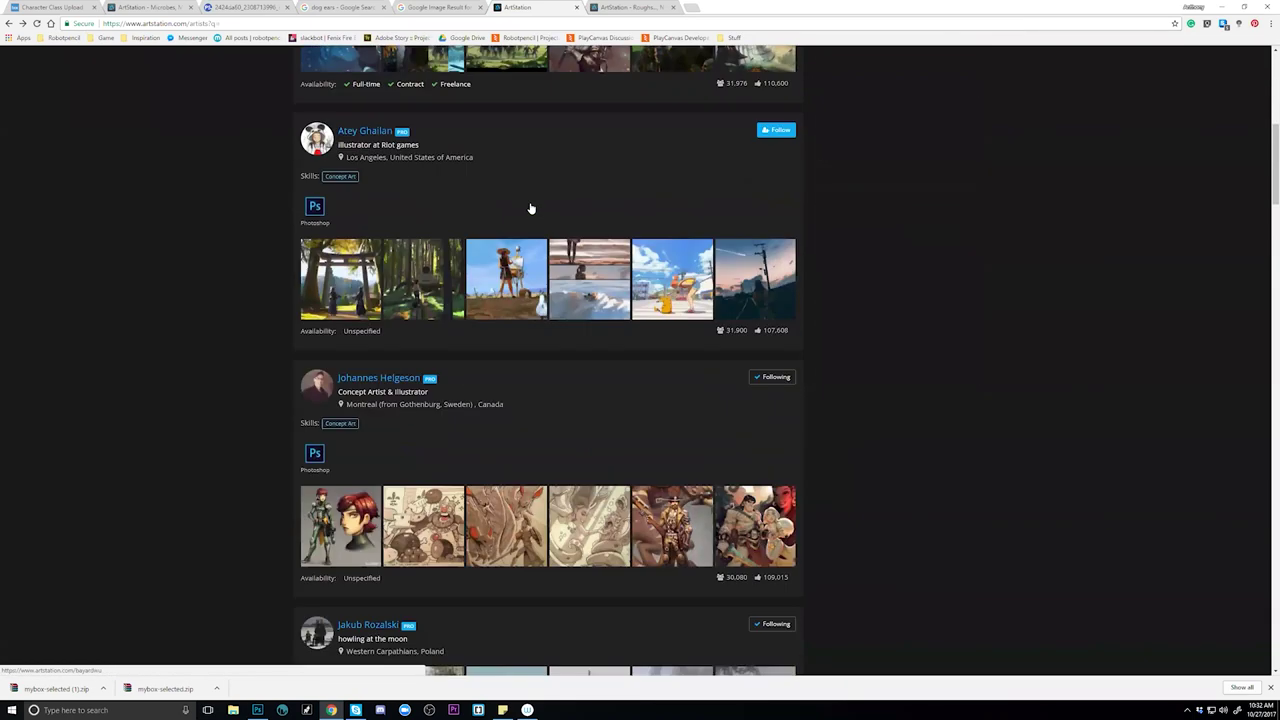
scroll(530, 207, down, 4)
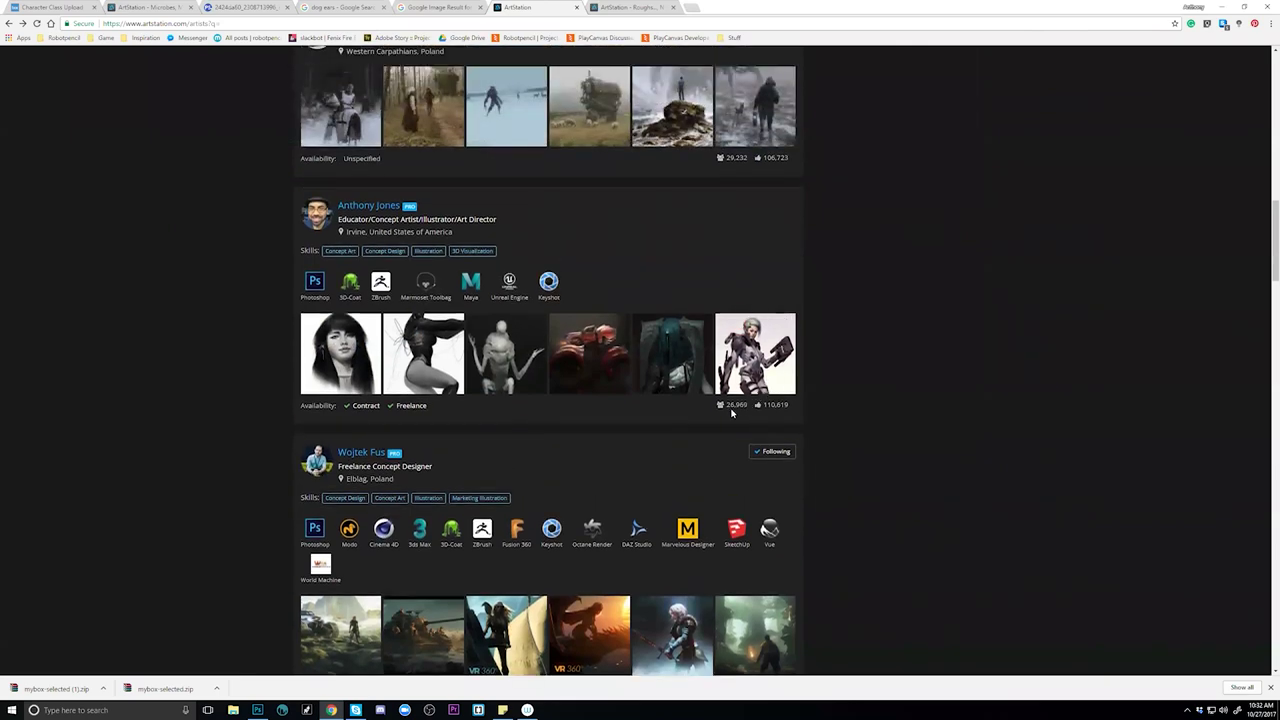
scroll(733, 392, down, 2)
scroll(733, 390, down, 2)
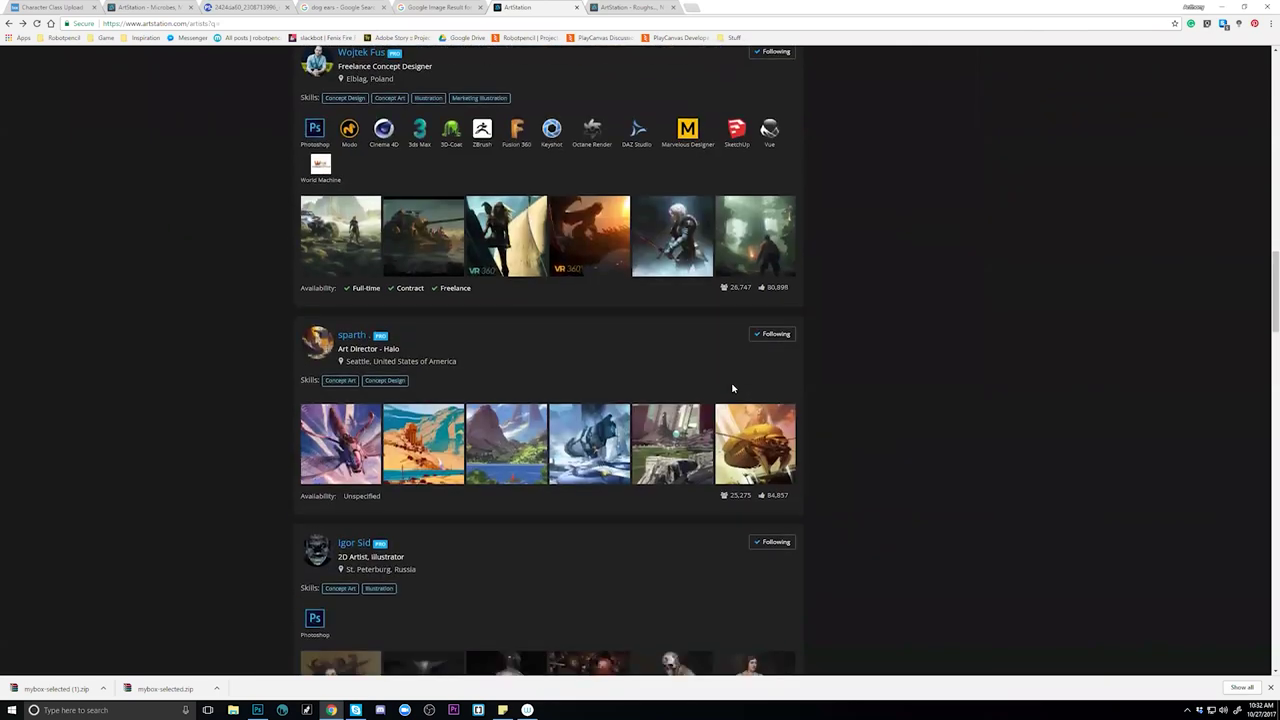
scroll(732, 387, down, 6)
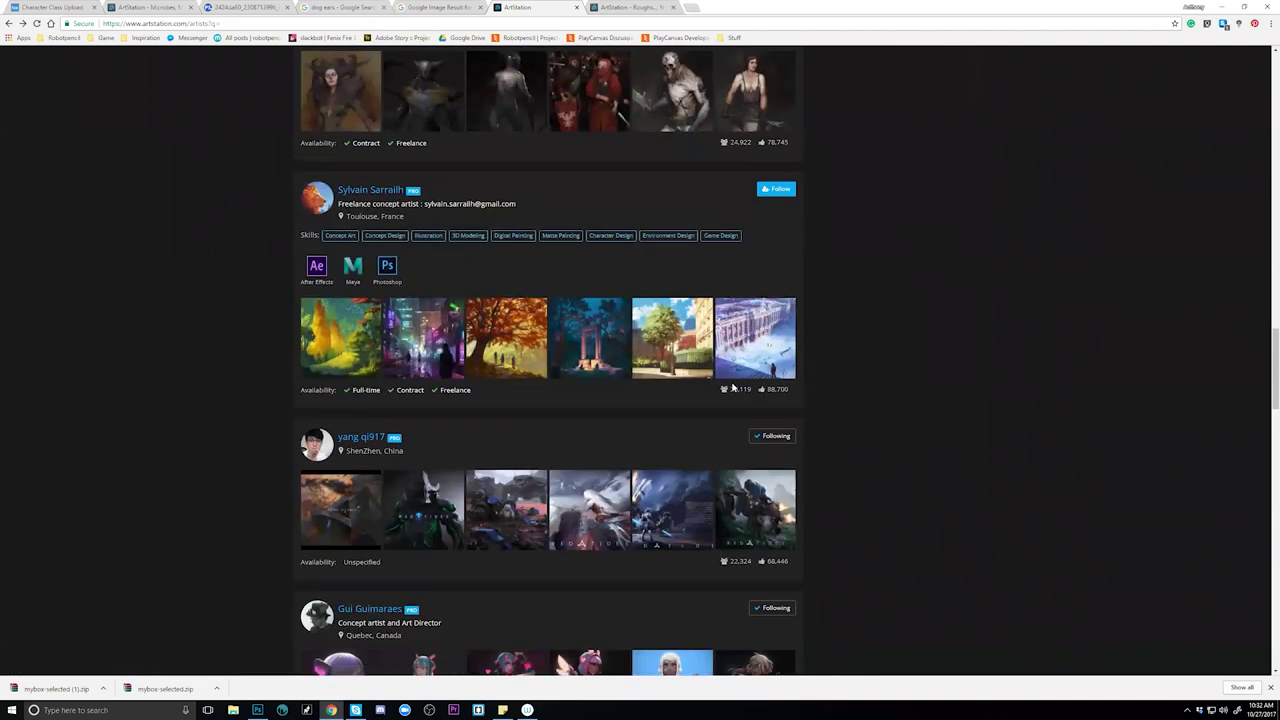
scroll(732, 387, down, 2)
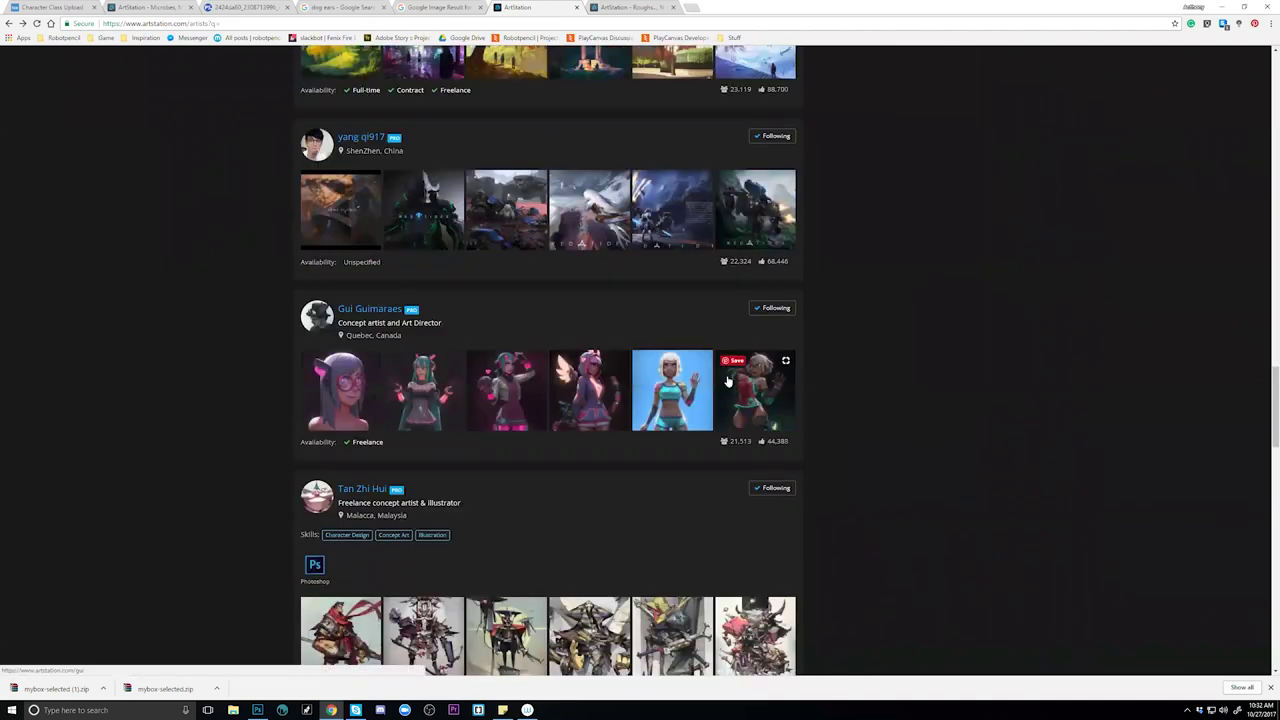
scroll(727, 378, up, 20)
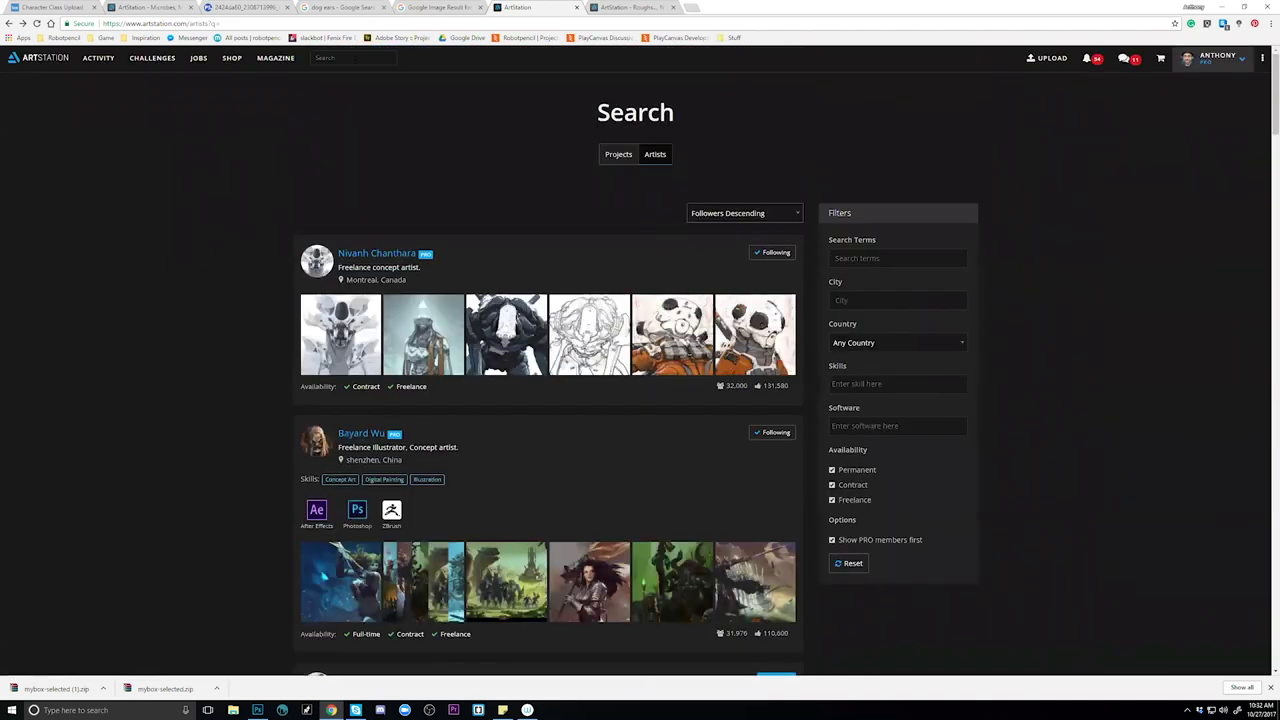
Search for an artist by first name and open the first suggested artist's profile to read the follower count.
click(350, 58)
text(maciej)
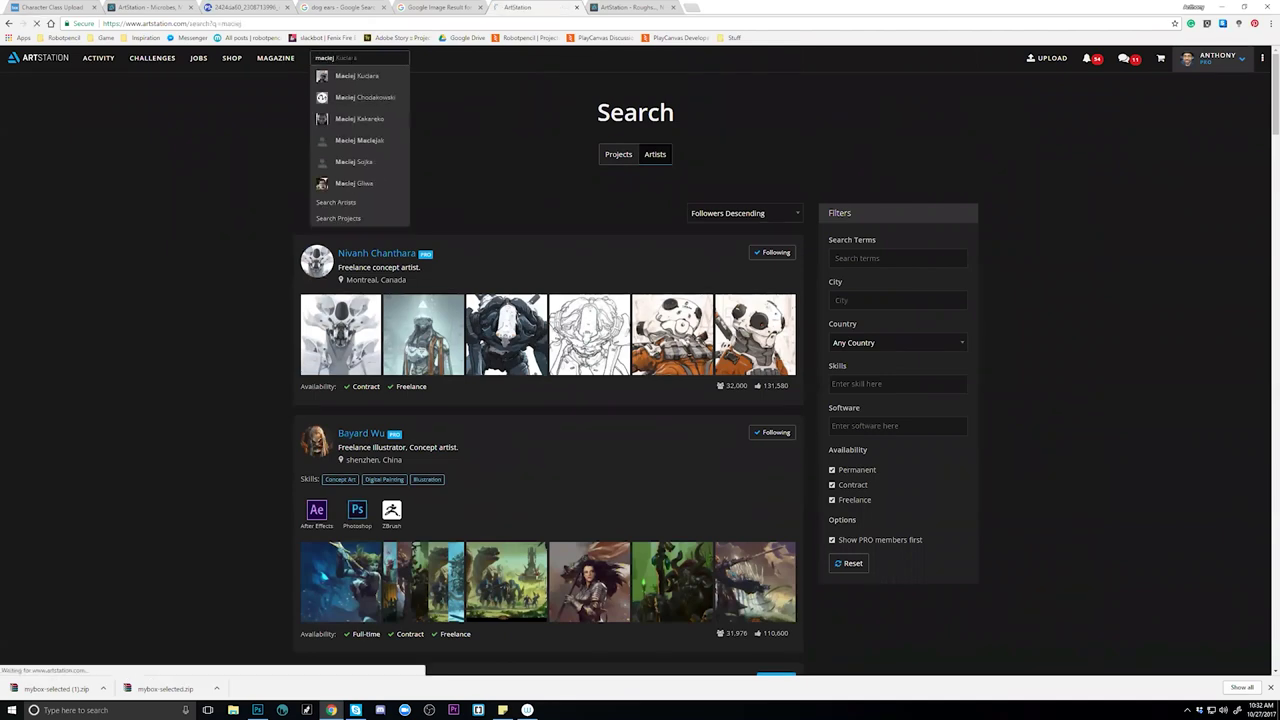
key(Return)
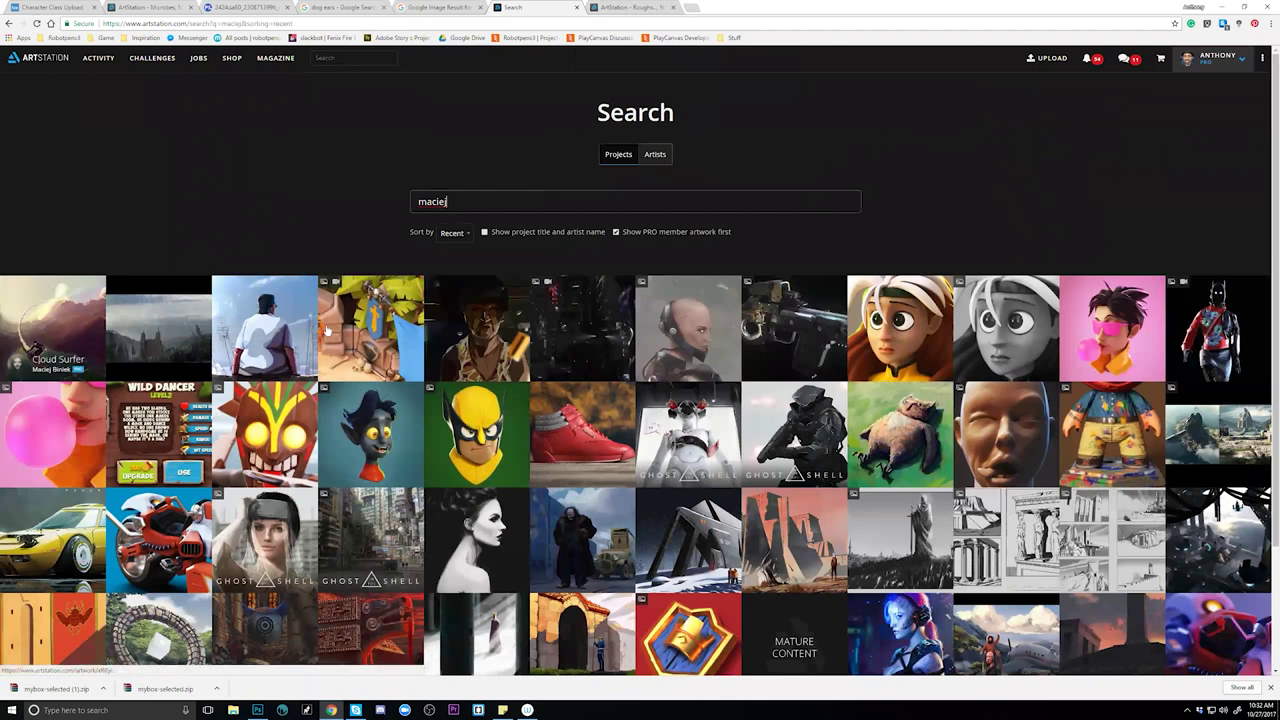
click(345, 58)
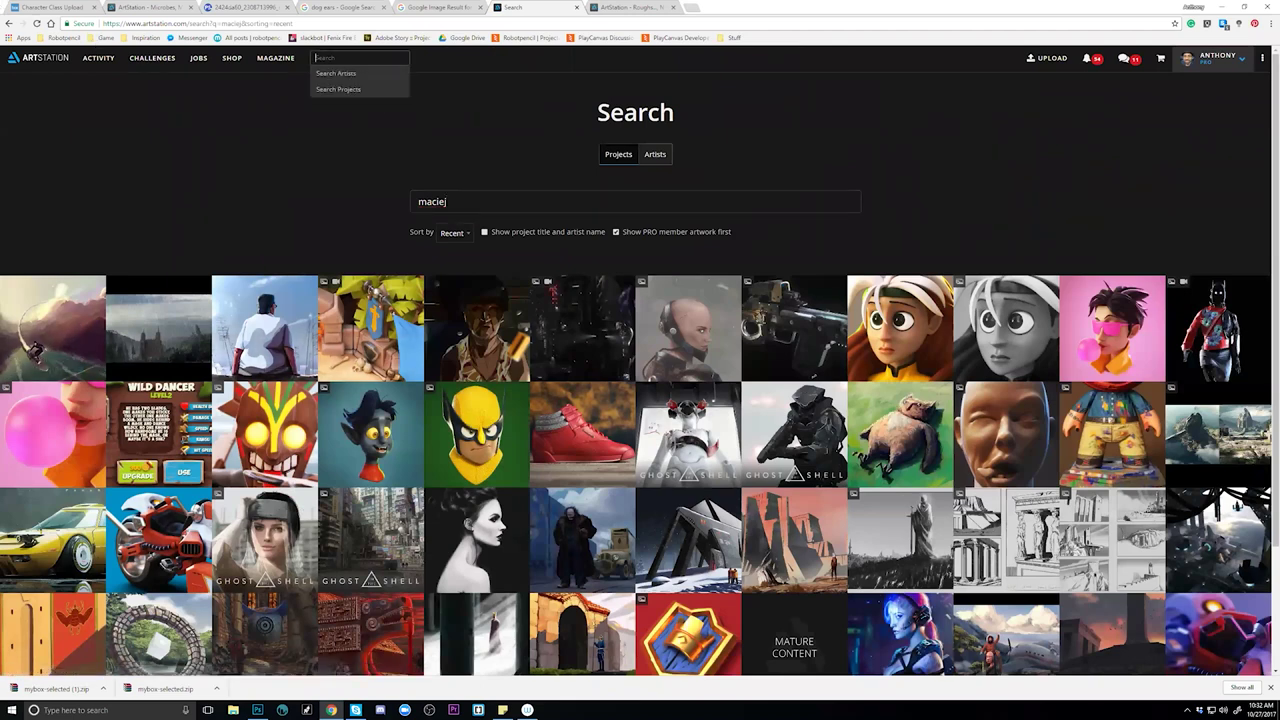
text(maciej)
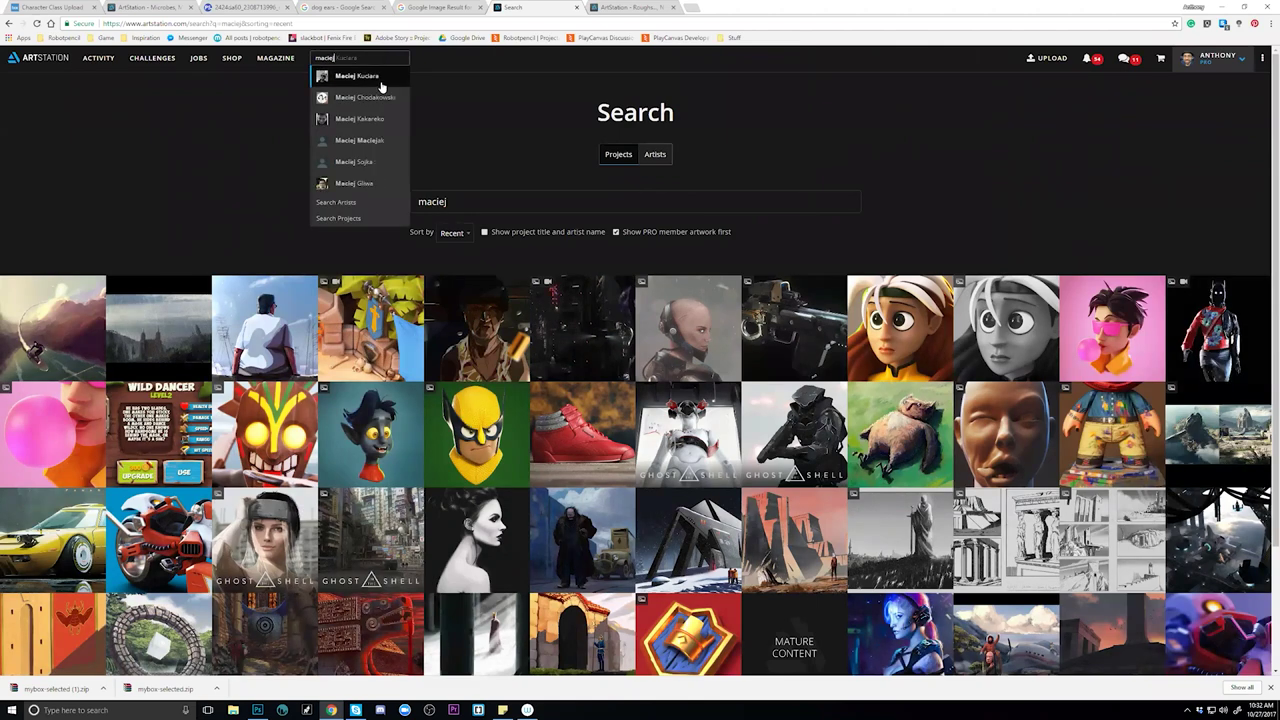
click(380, 92)
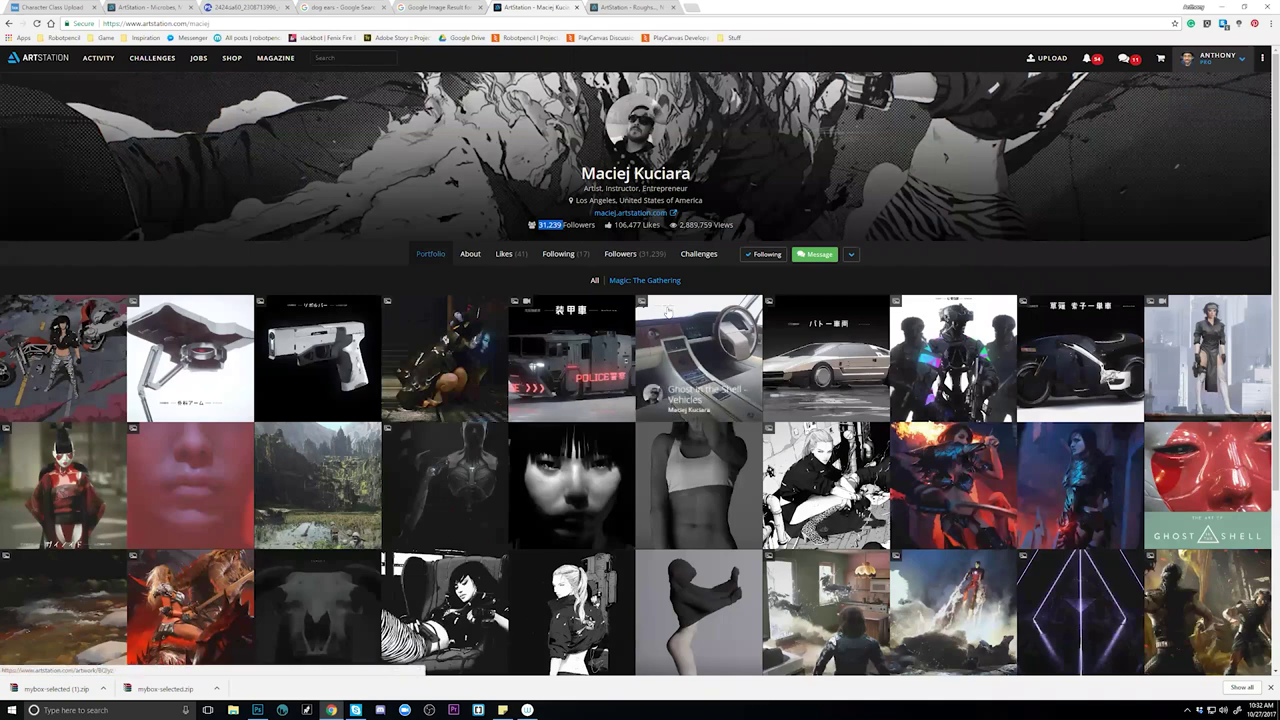
Return to the follower-sorted artist list and examine the artists and follower counts well beyond the first results.
click(9, 22)
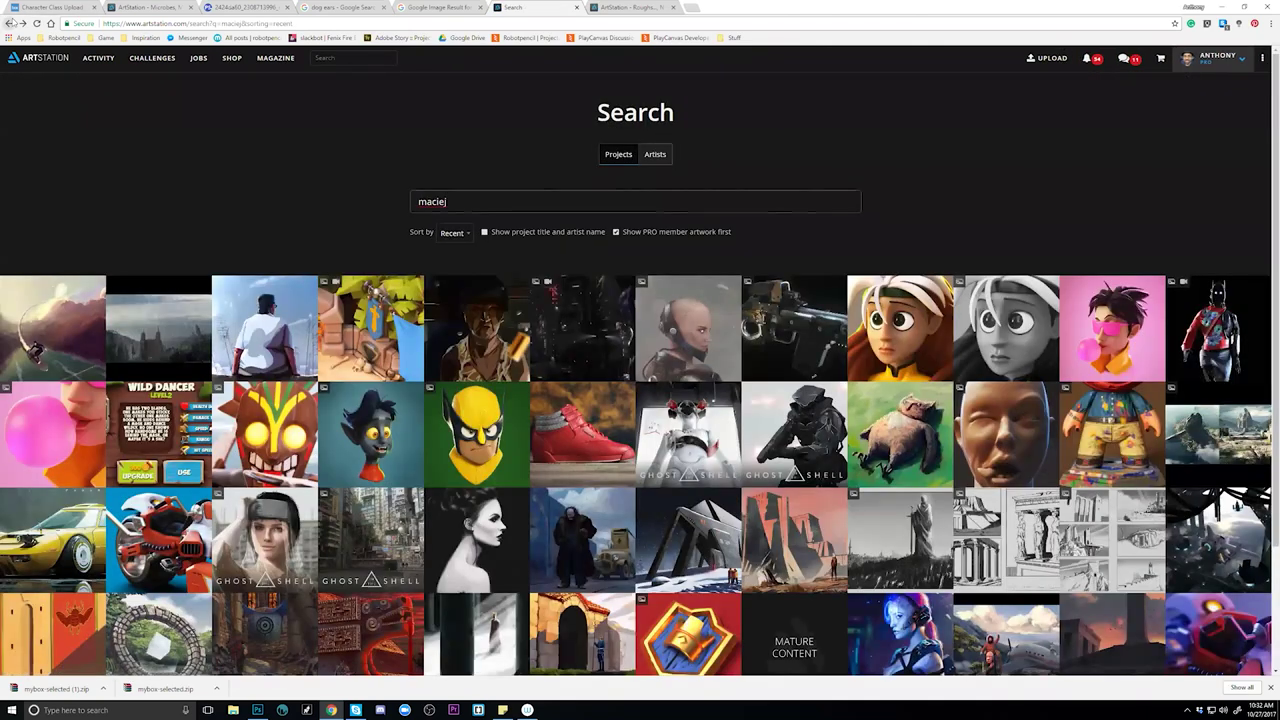
click(9, 22)
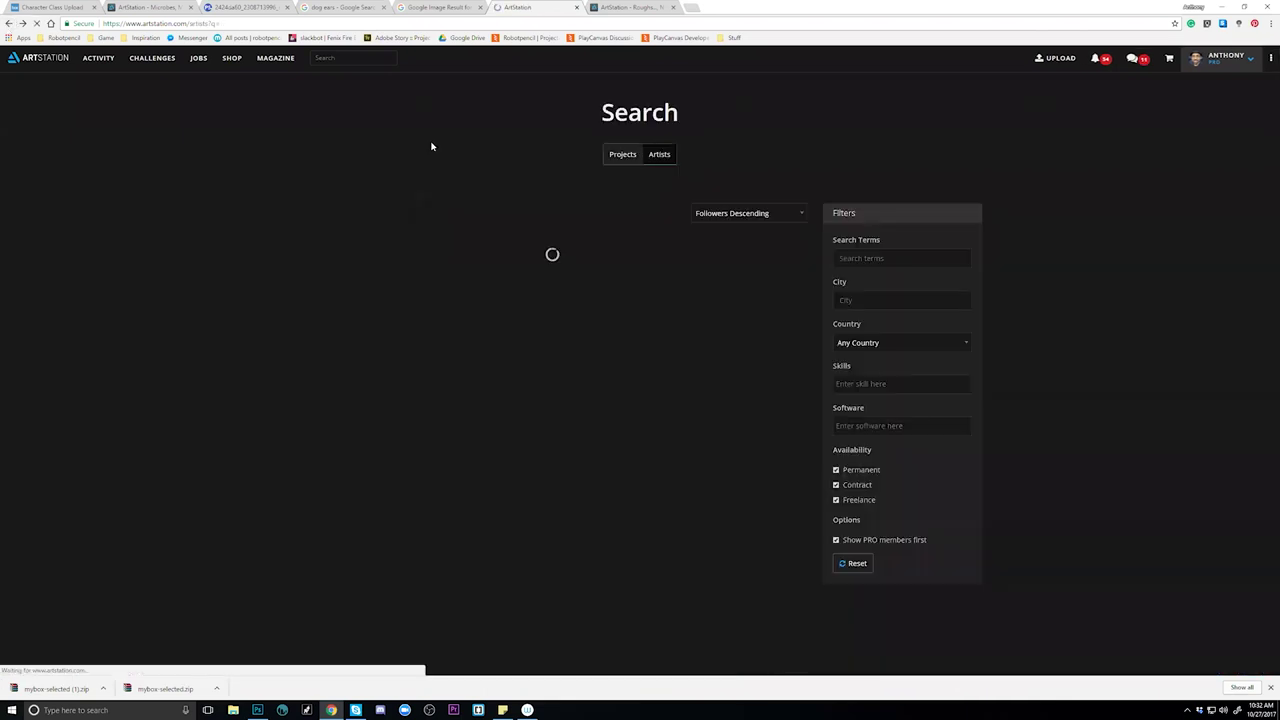
scroll(717, 176, down, 1)
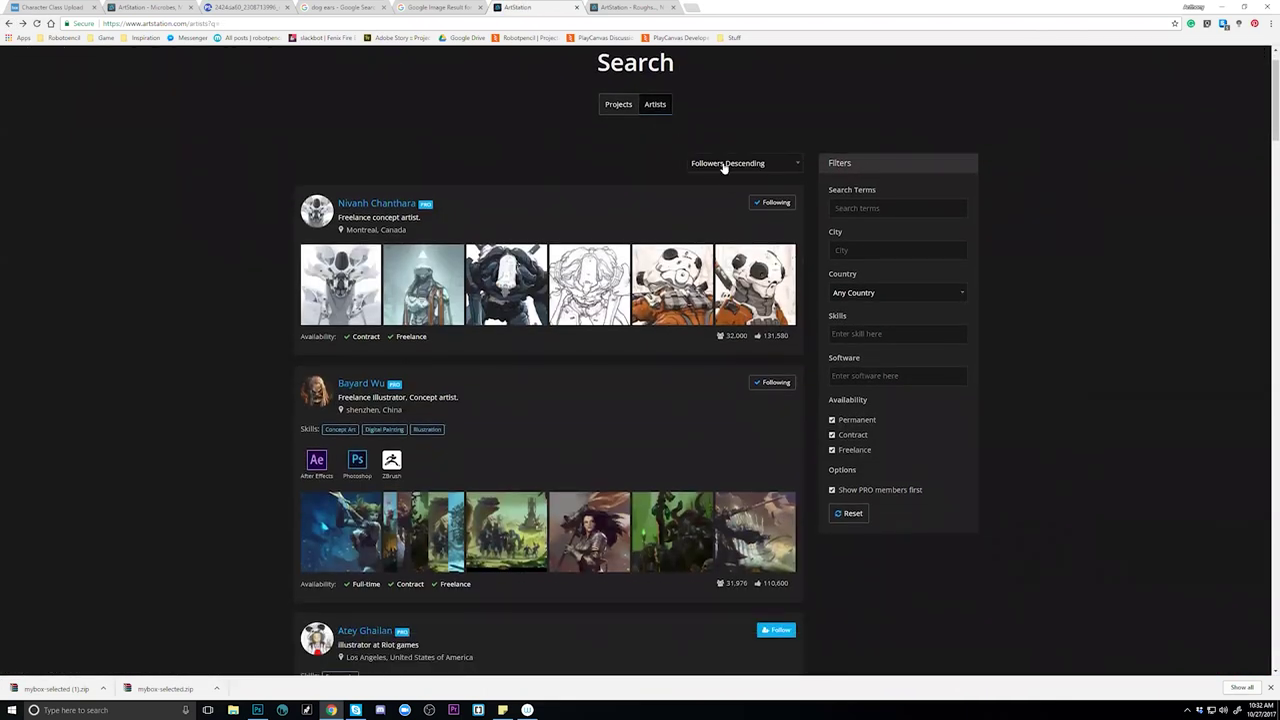
scroll(695, 194, down, 3)
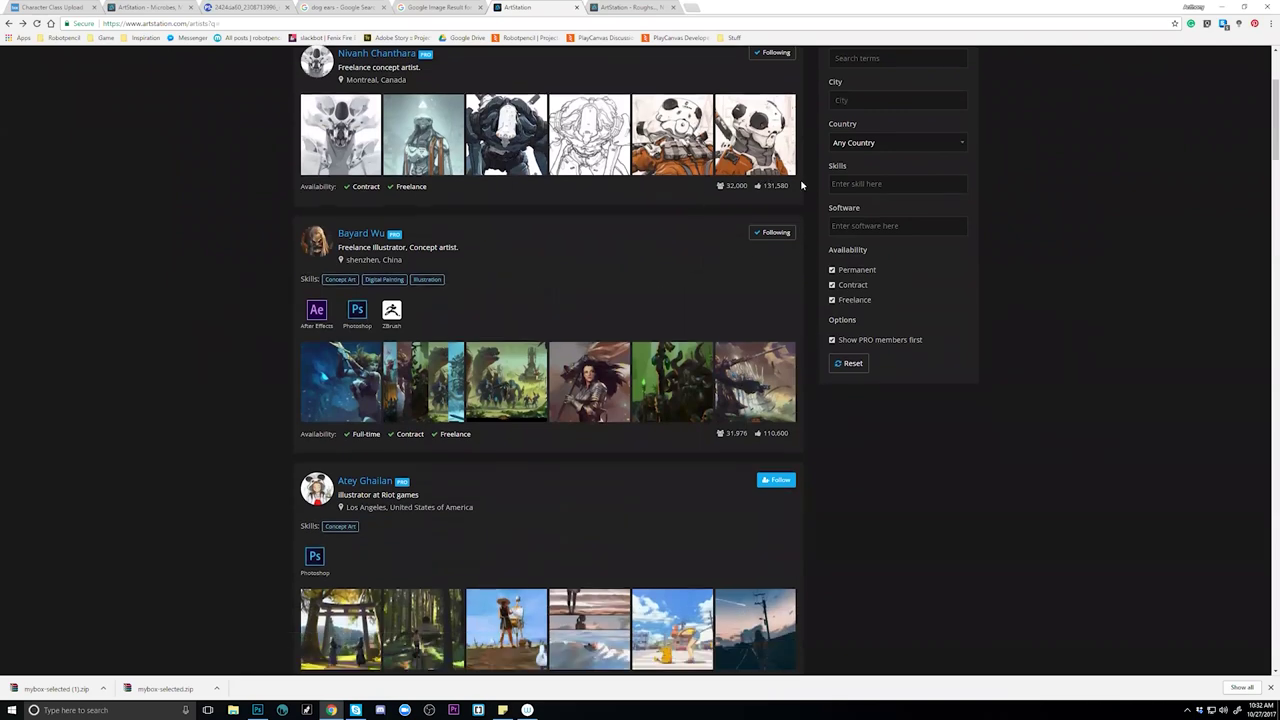
scroll(734, 317, down, 4)
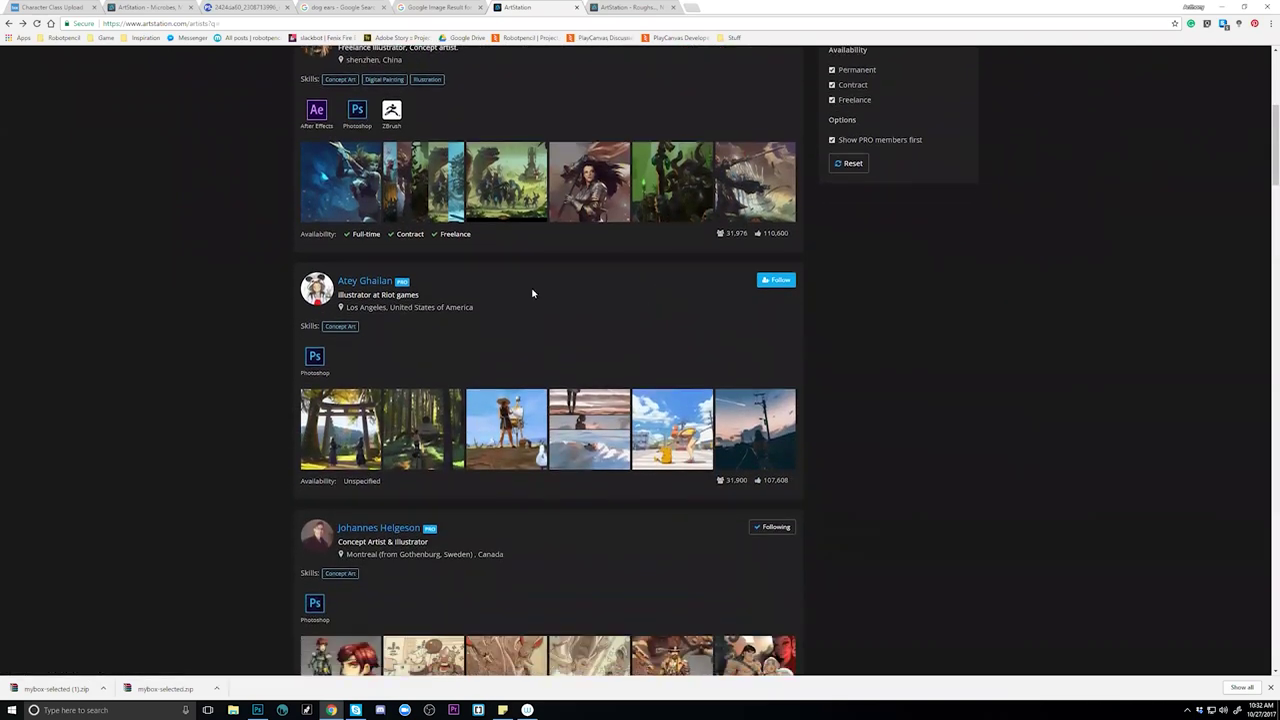
scroll(681, 262, down, 6)
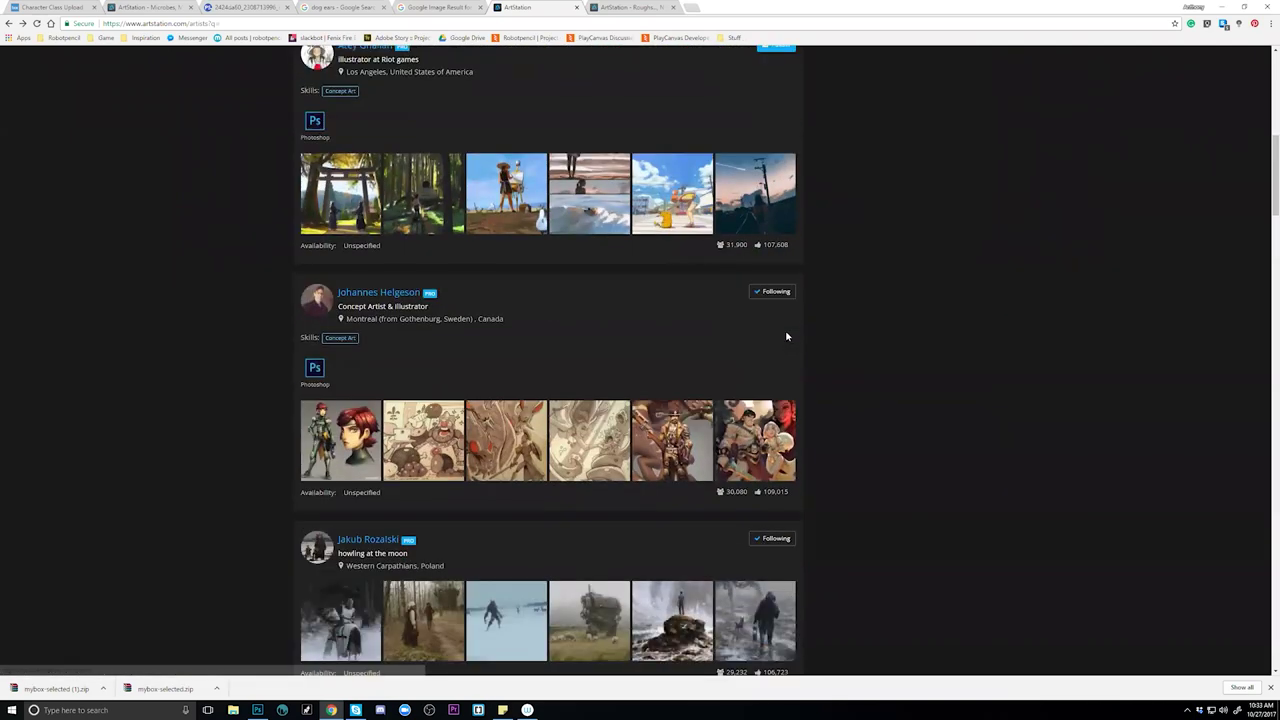
scroll(786, 333, down, 15)
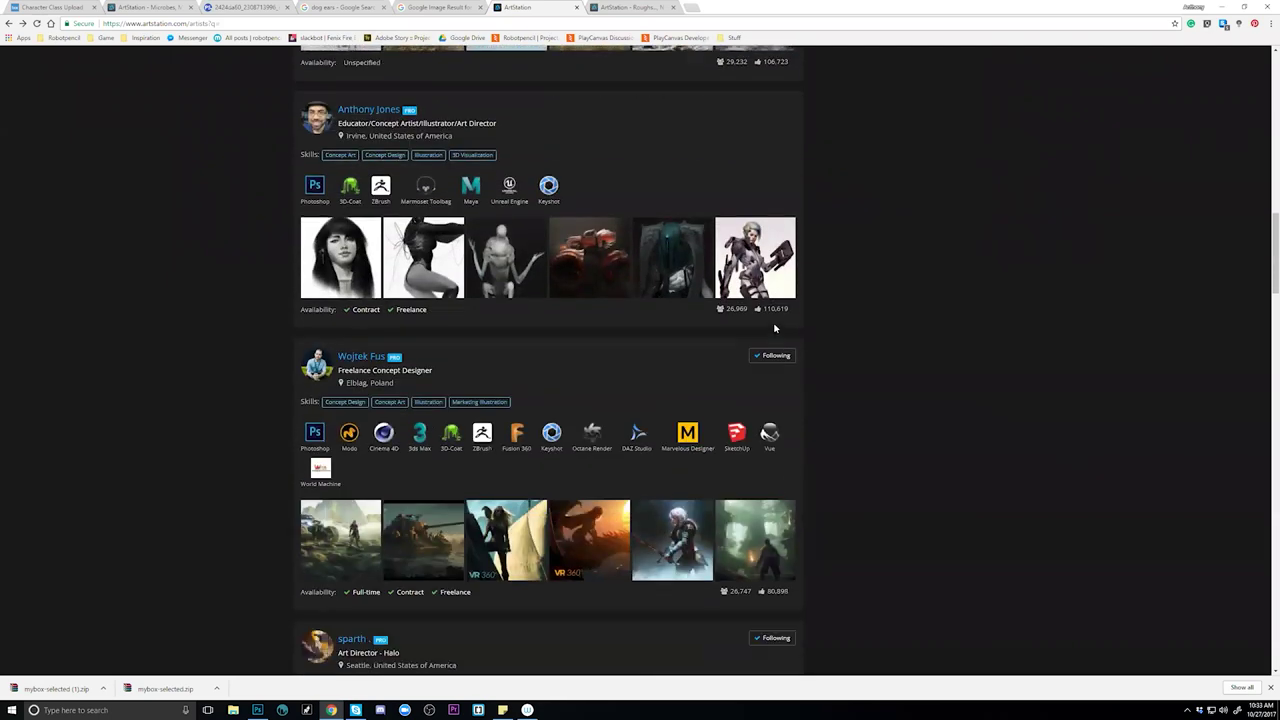
scroll(774, 328, down, 8)
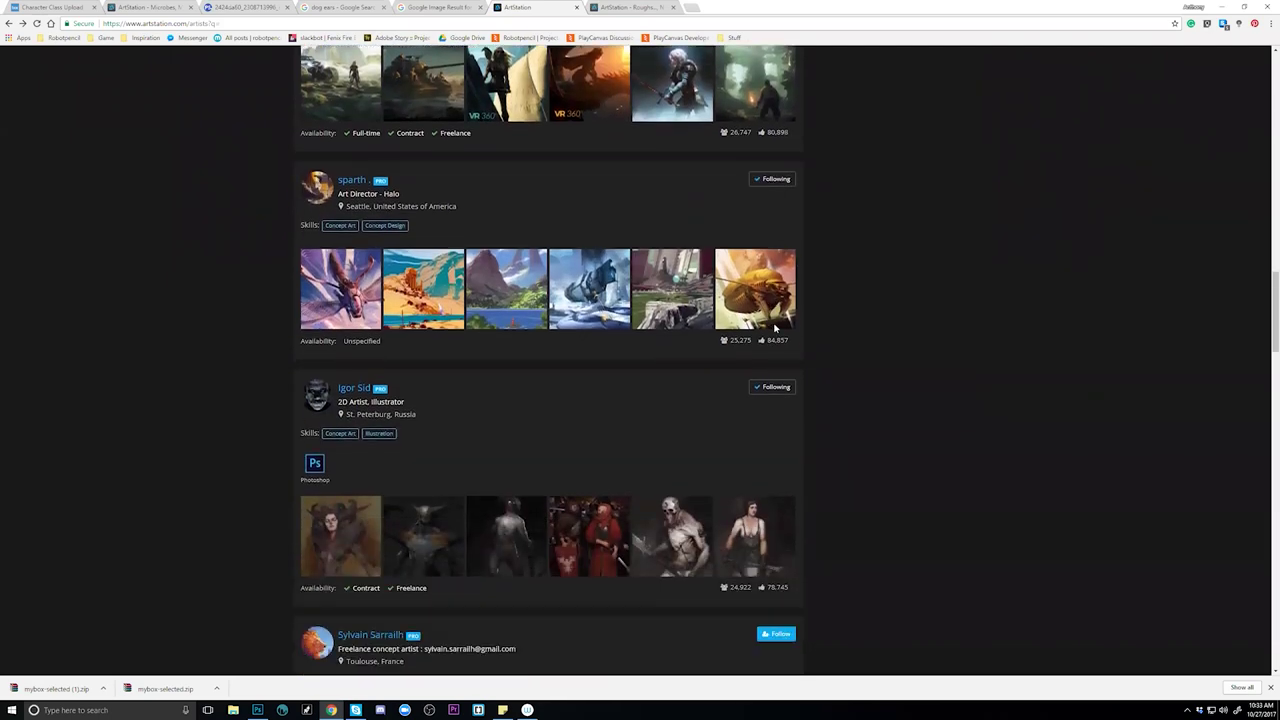
scroll(774, 328, down, 6)
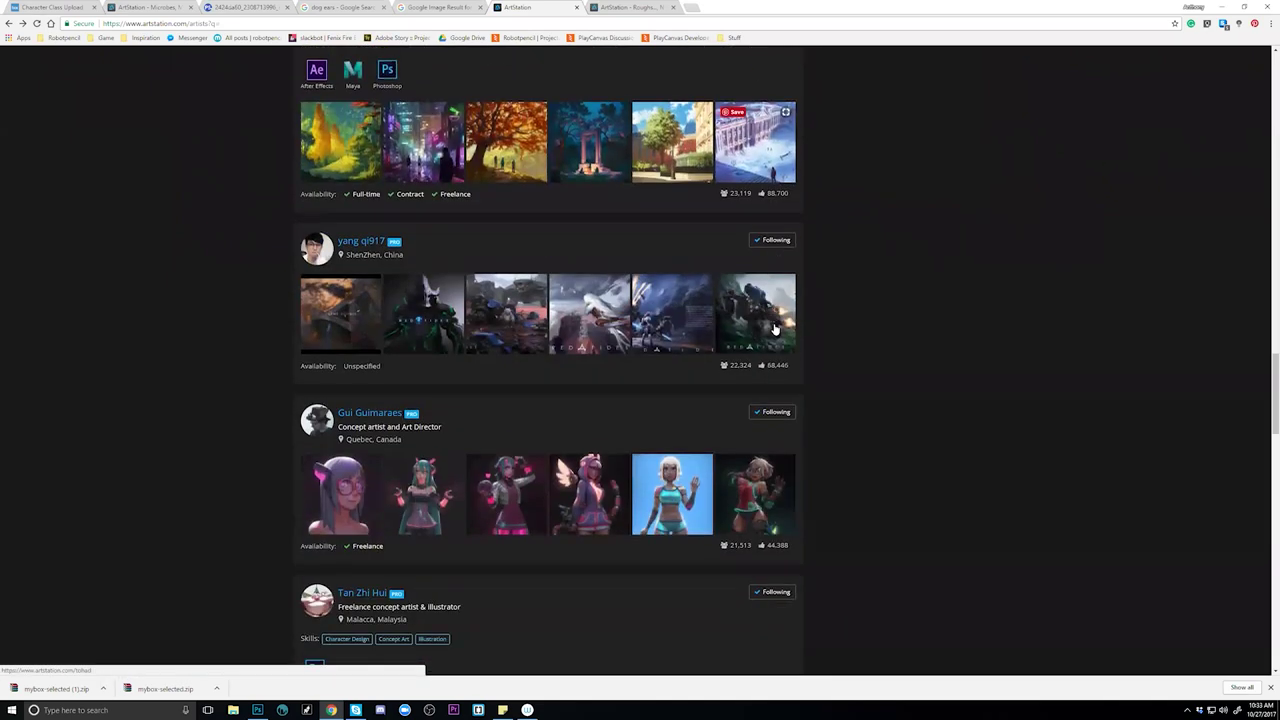
scroll(774, 328, down, 11)
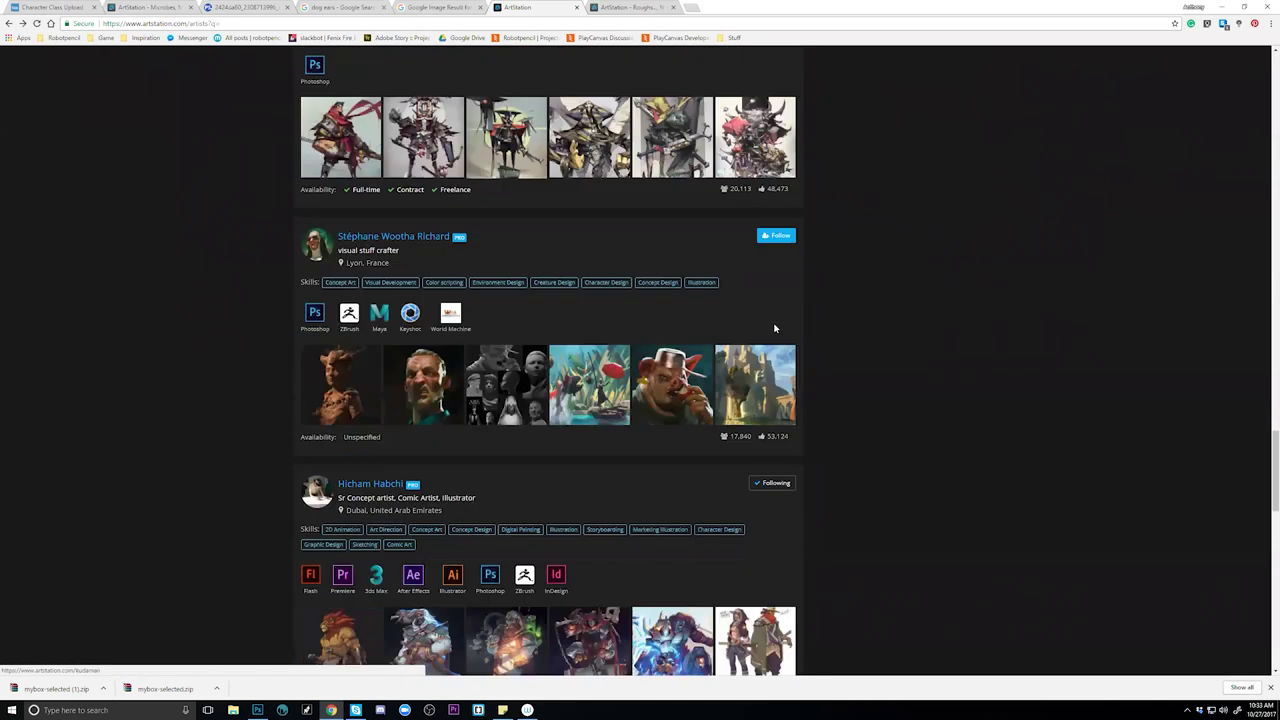
scroll(774, 328, down, 4)
scroll(774, 328, down, 5)
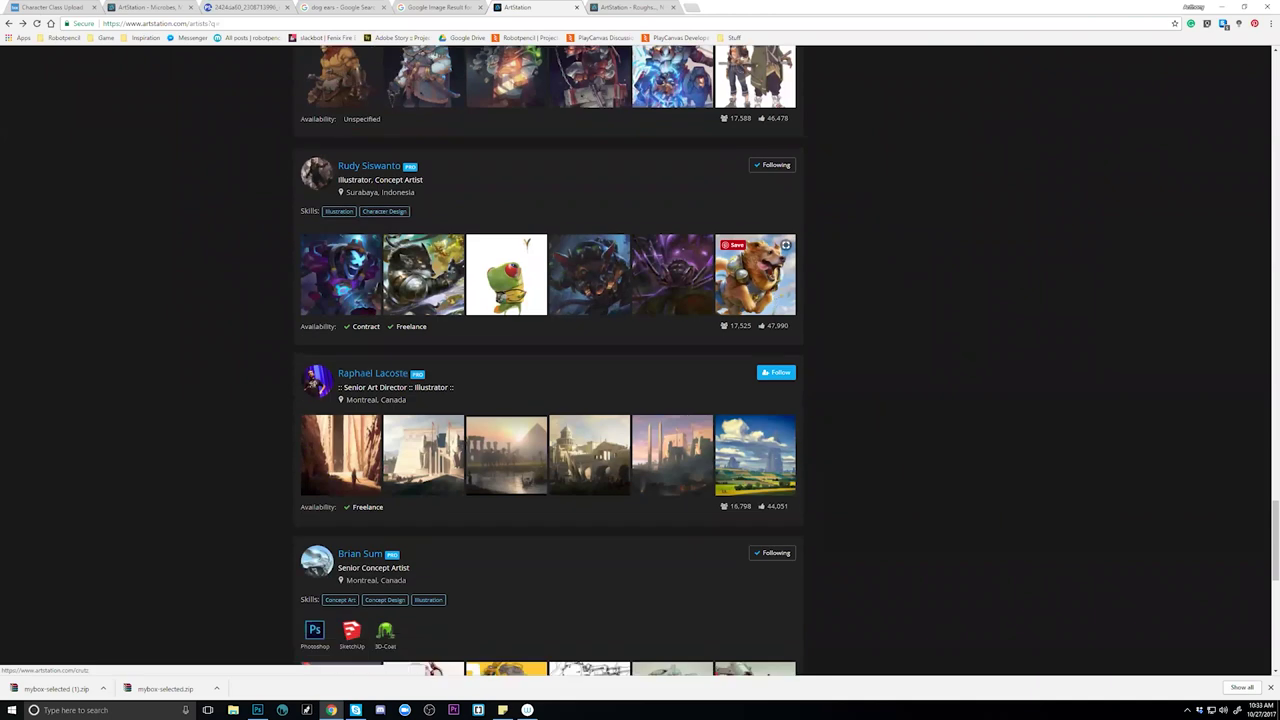
scroll(774, 328, down, 4)
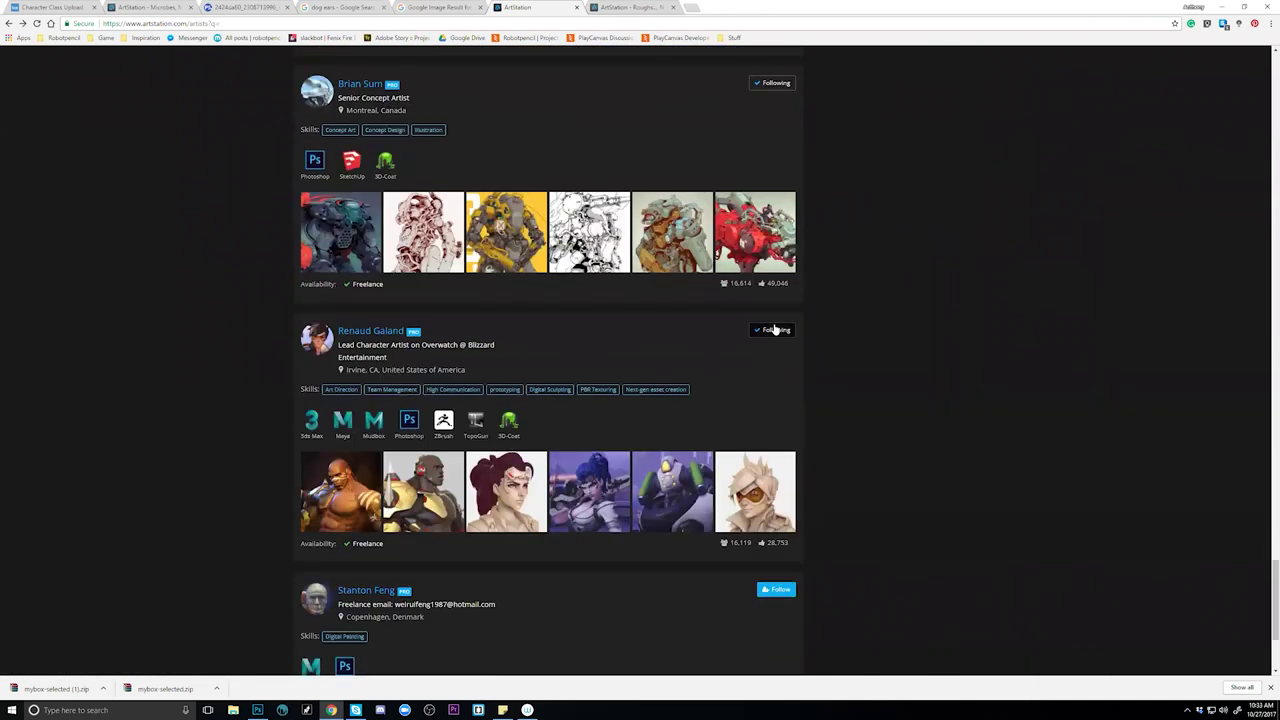
scroll(774, 328, down, 4)
scroll(774, 328, down, 13)
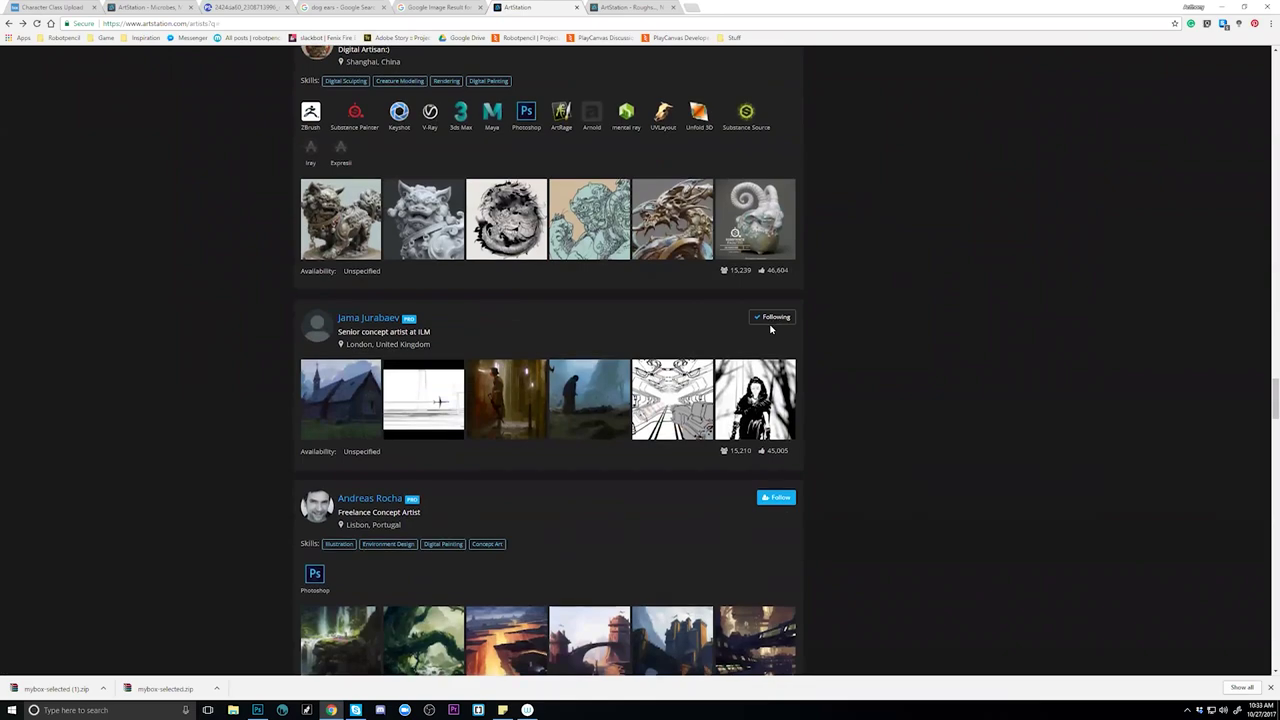
Review the highest-ranked artists in the list again, comparing their artwork previews and follower counts.
scroll(770, 328, up, 20)
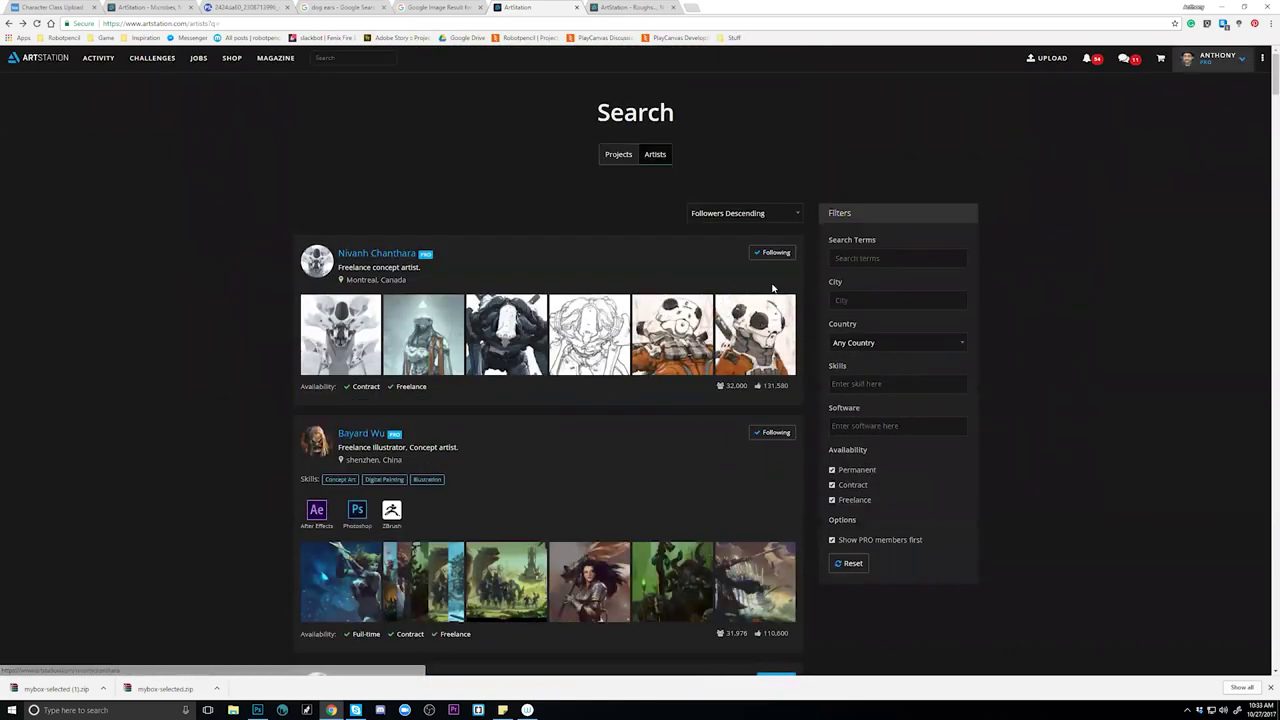
scroll(772, 288, down, 20)
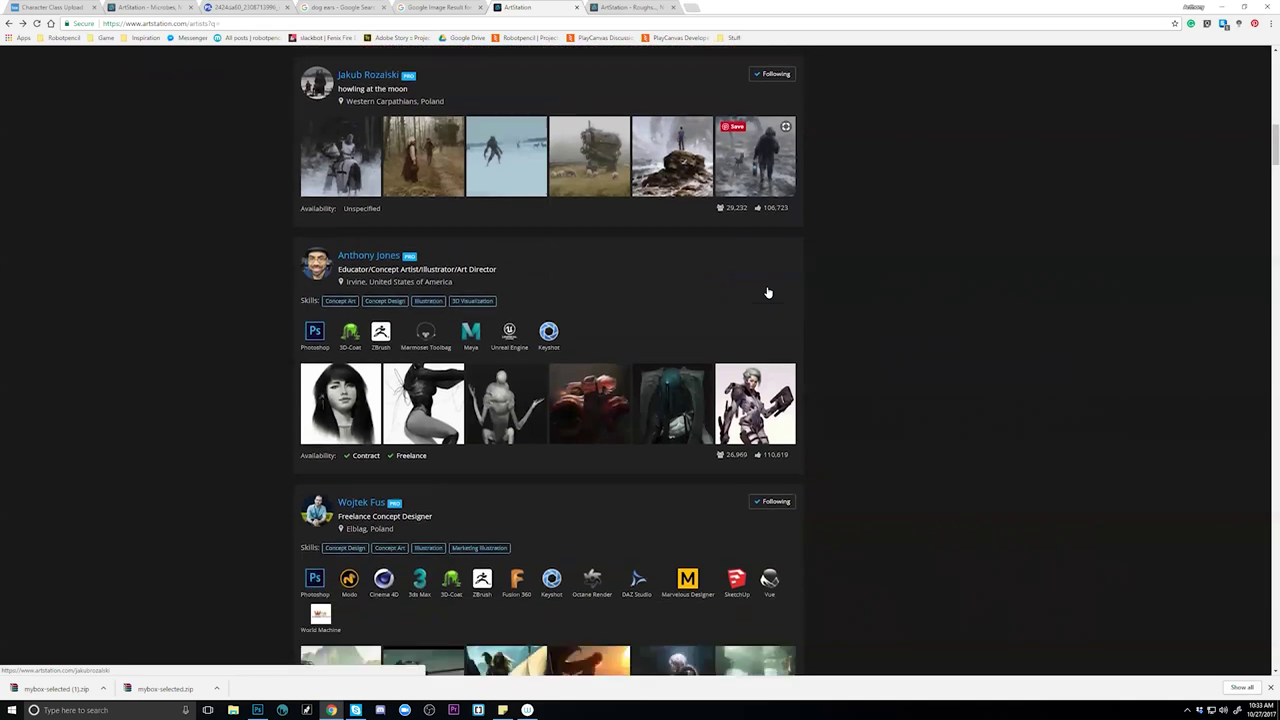
scroll(740, 270, up, 9)
scroll(737, 263, up, 5)
scroll(737, 263, down, 13)
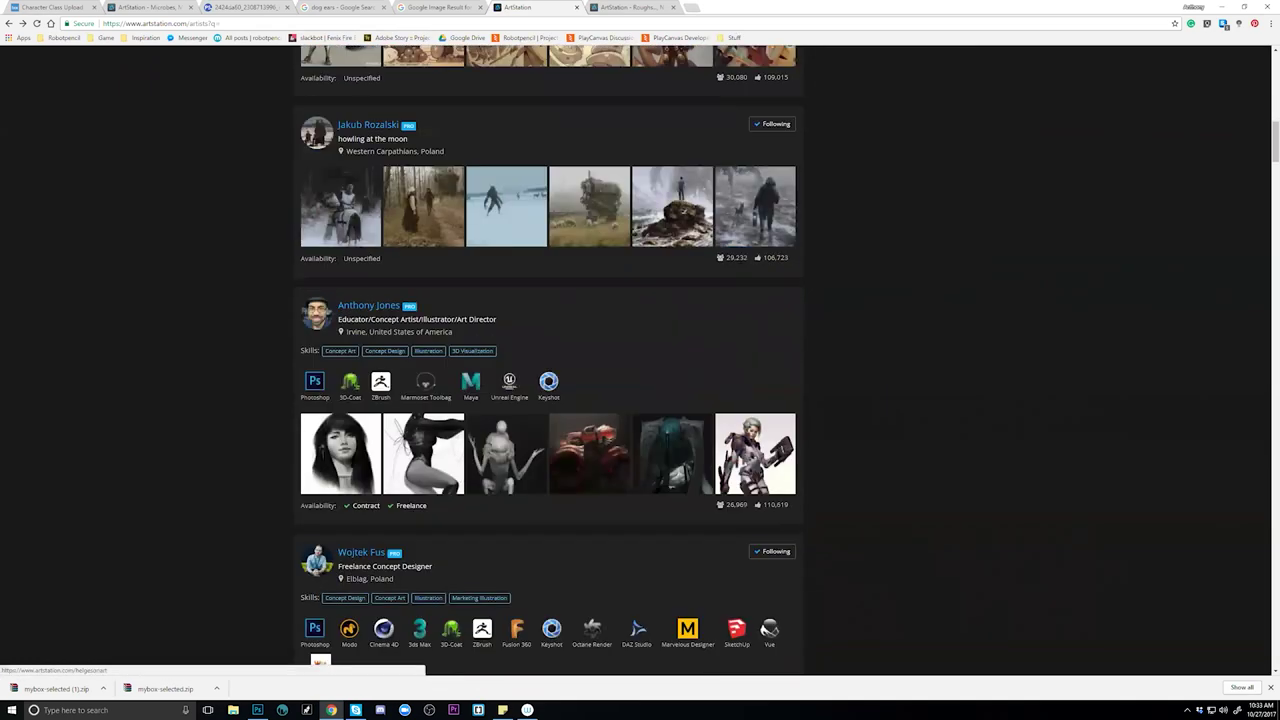
scroll(737, 263, down, 6)
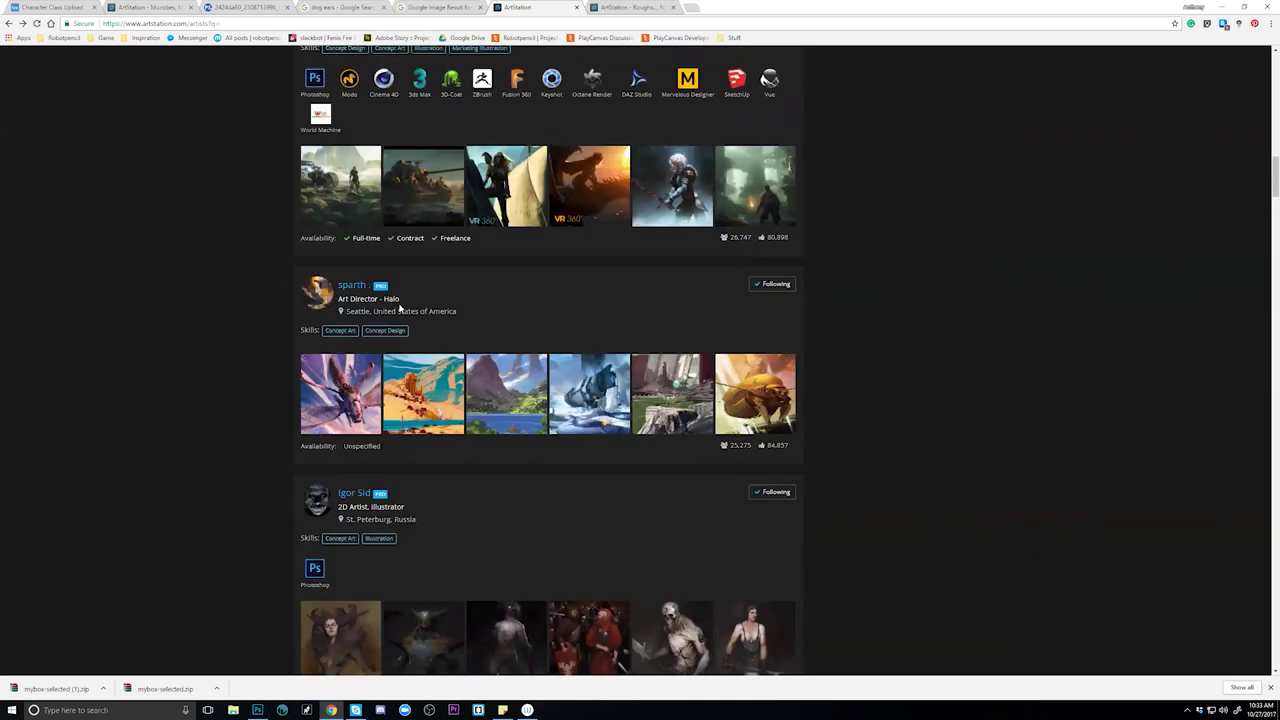
scroll(765, 308, up, 3)
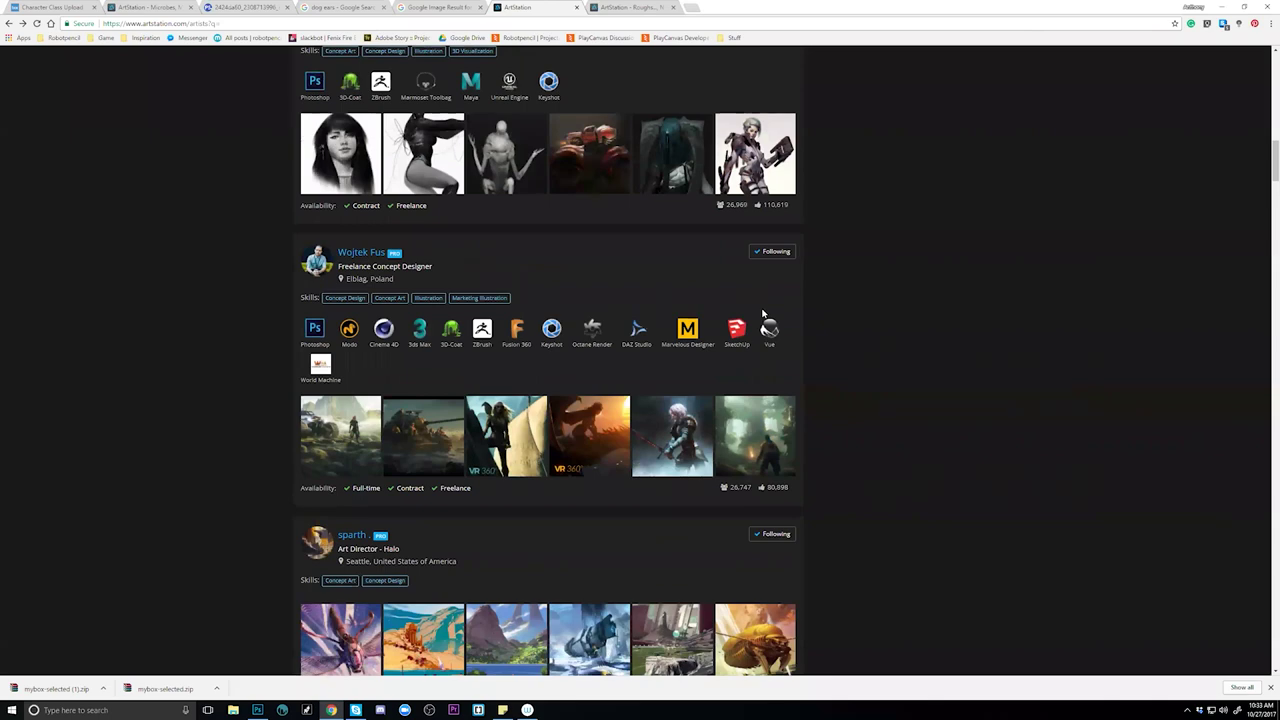
scroll(762, 314, up, 6)
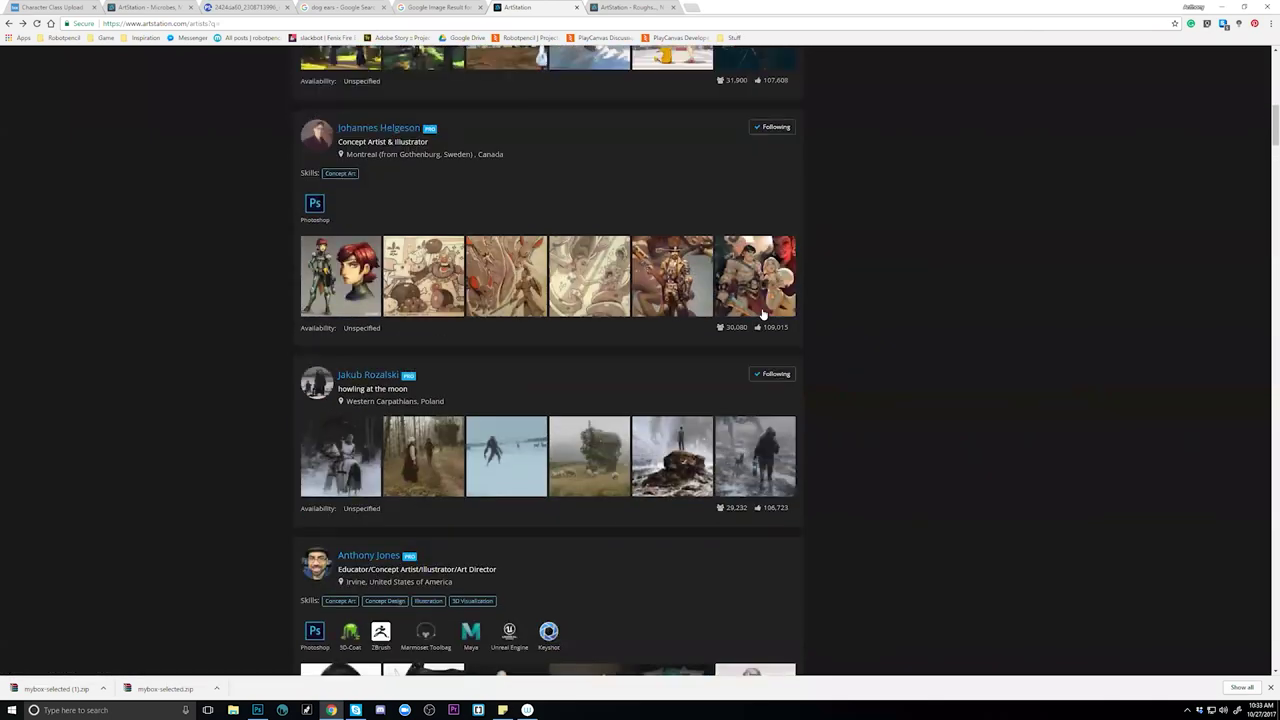
scroll(762, 314, up, 8)
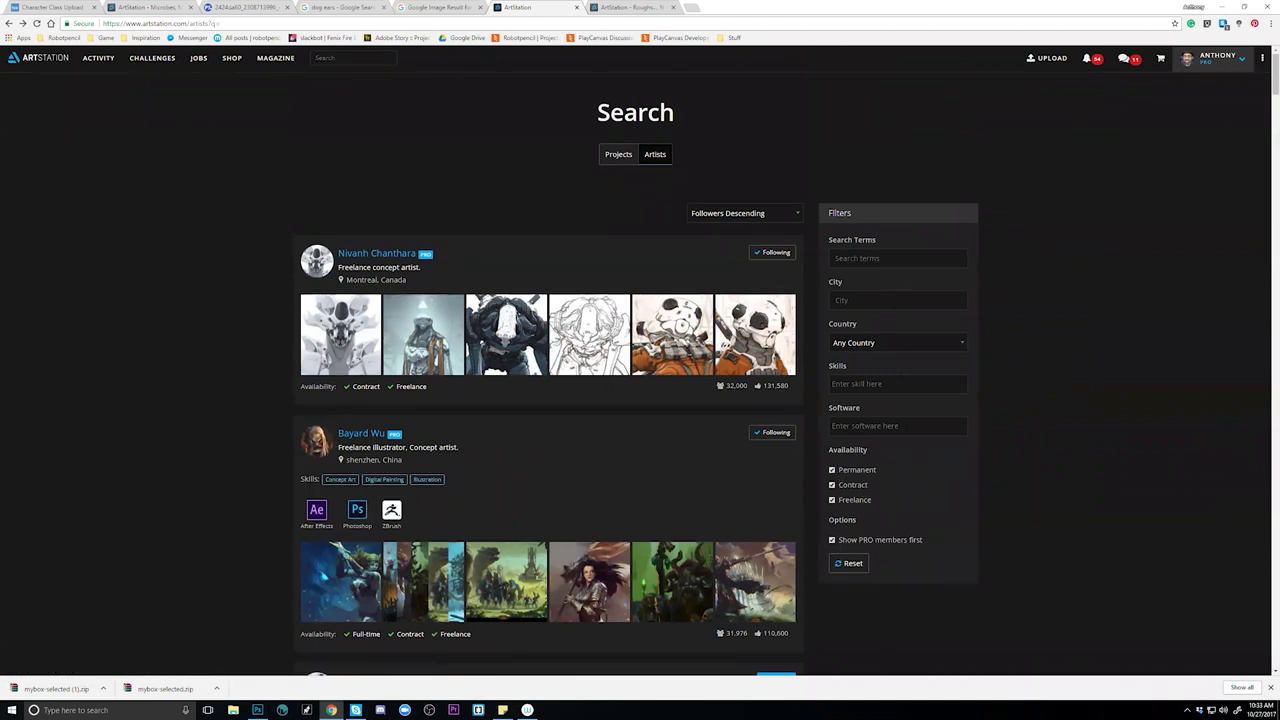
Check the Country filter's choices and keep it set to Any Country.
click(884, 349)
click(891, 349)
scroll(794, 251, down, 1)
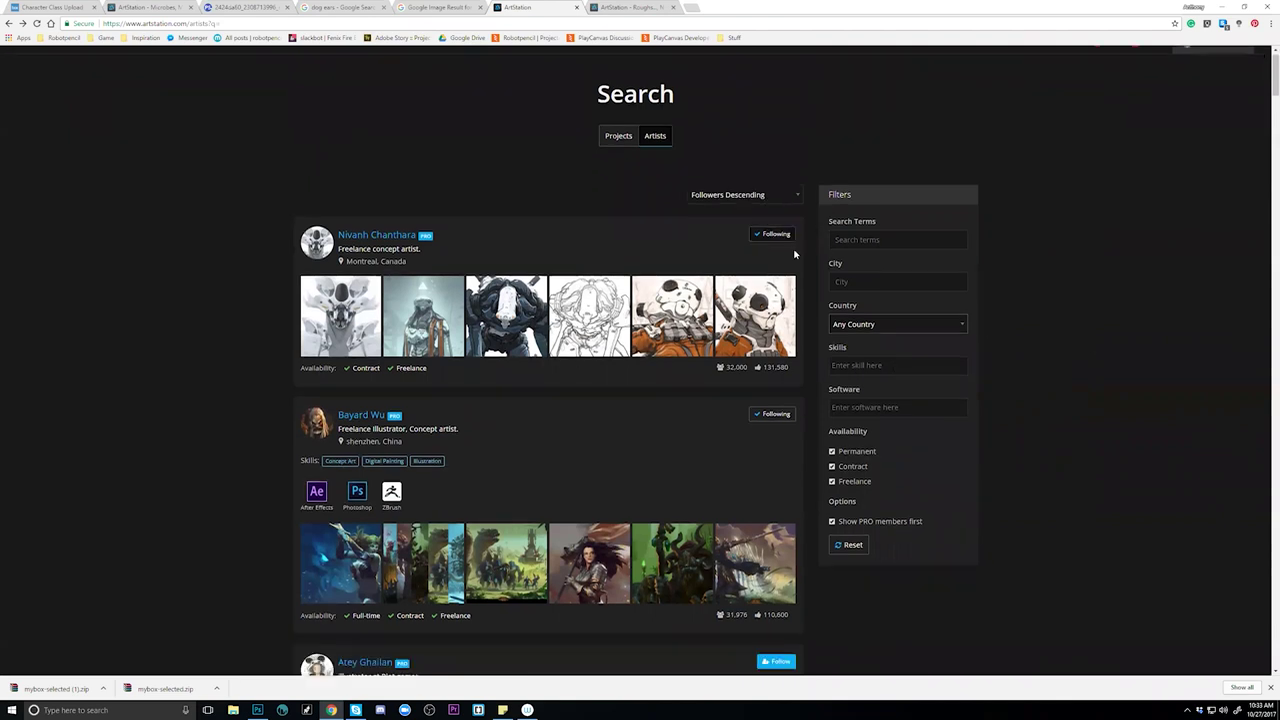
Search ArtStation for a concept artist by full name and open the suggested artist's profile.
scroll(792, 252, up, 1)
click(355, 58)
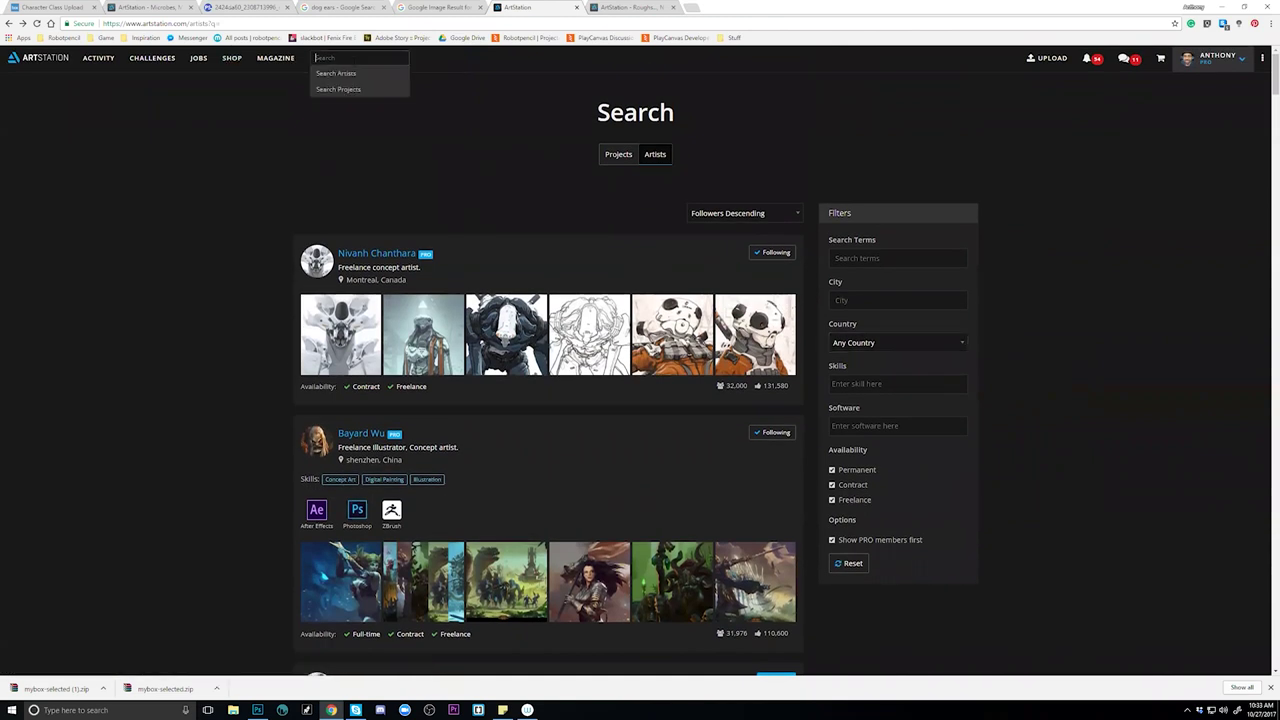
text(mac)
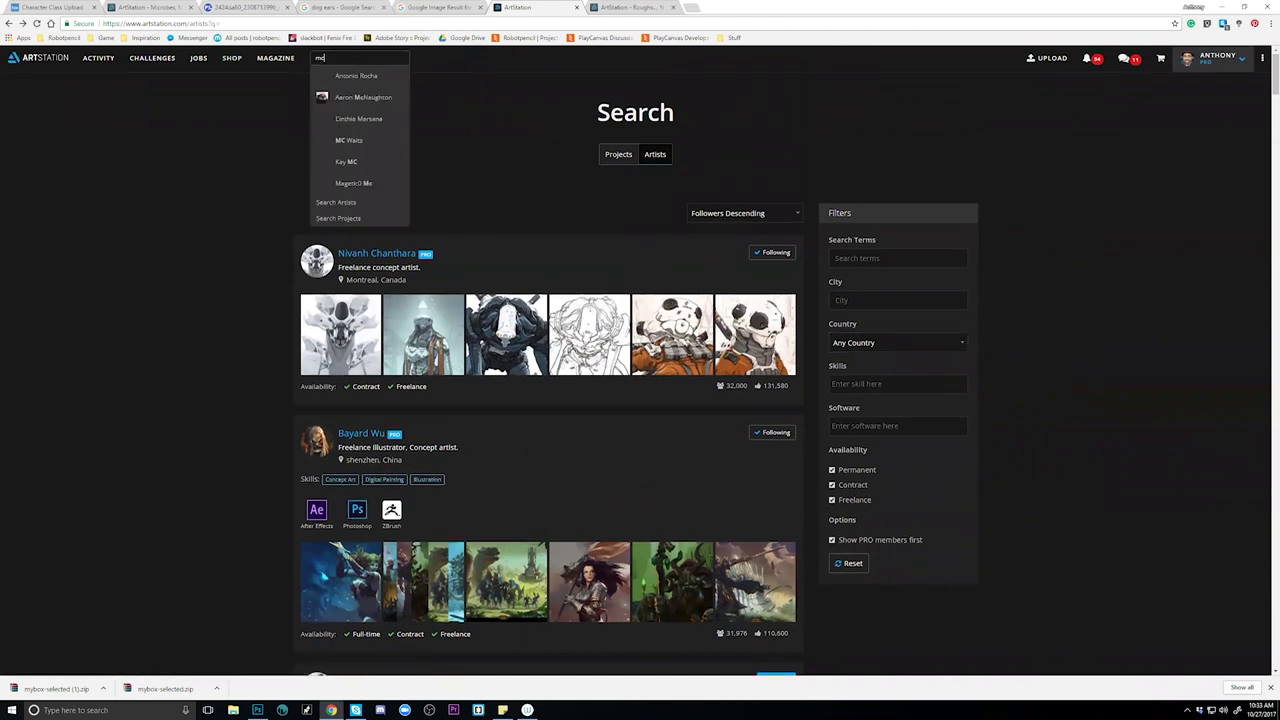
text(iej)
key(Return)
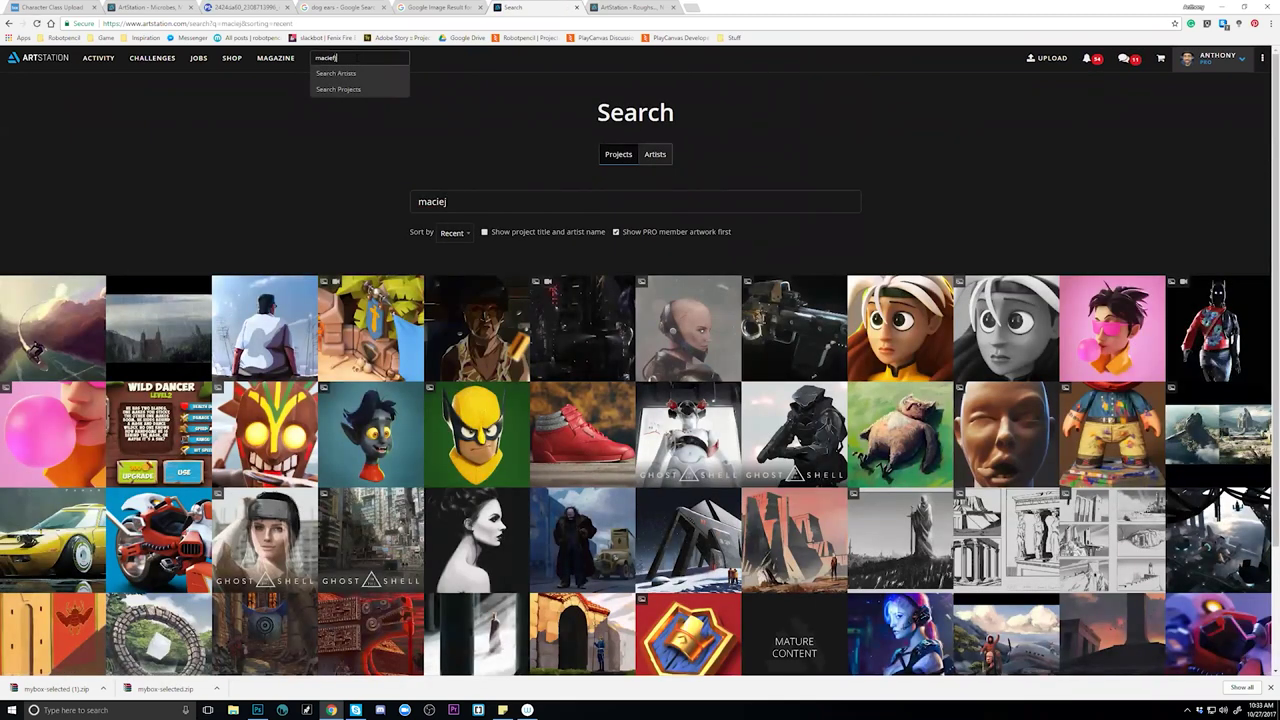
text(kuc)
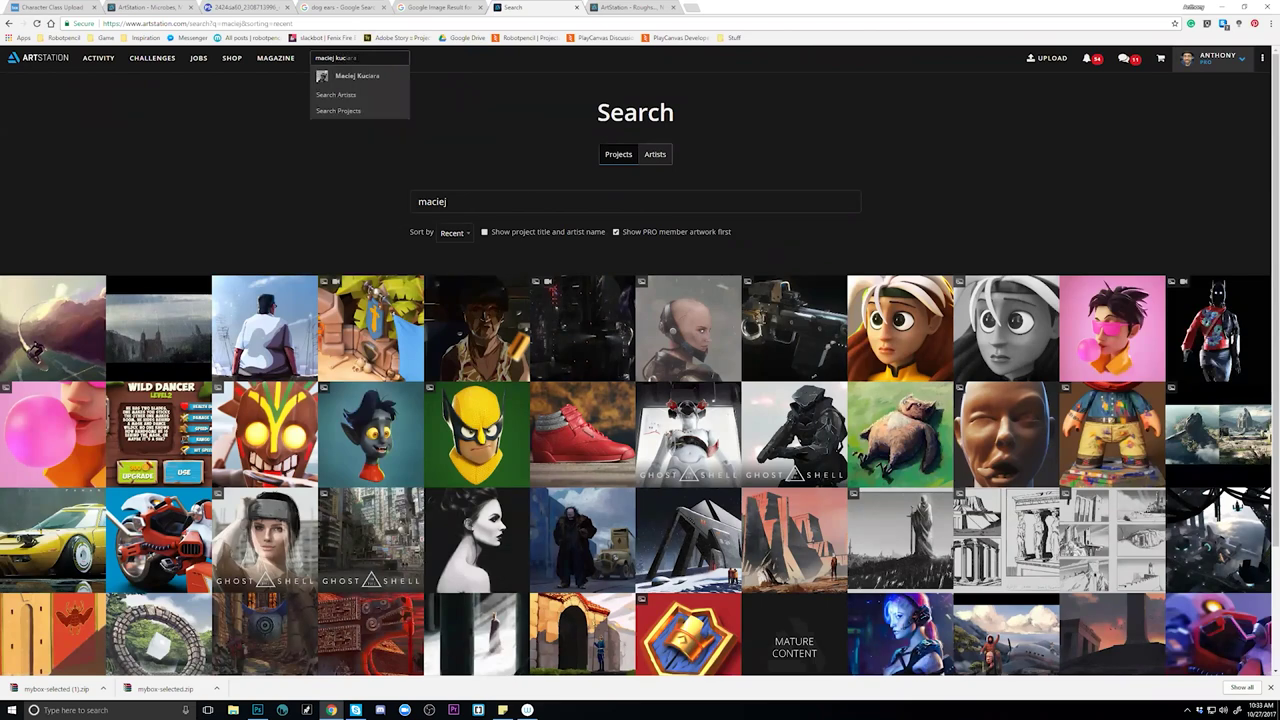
click(357, 77)
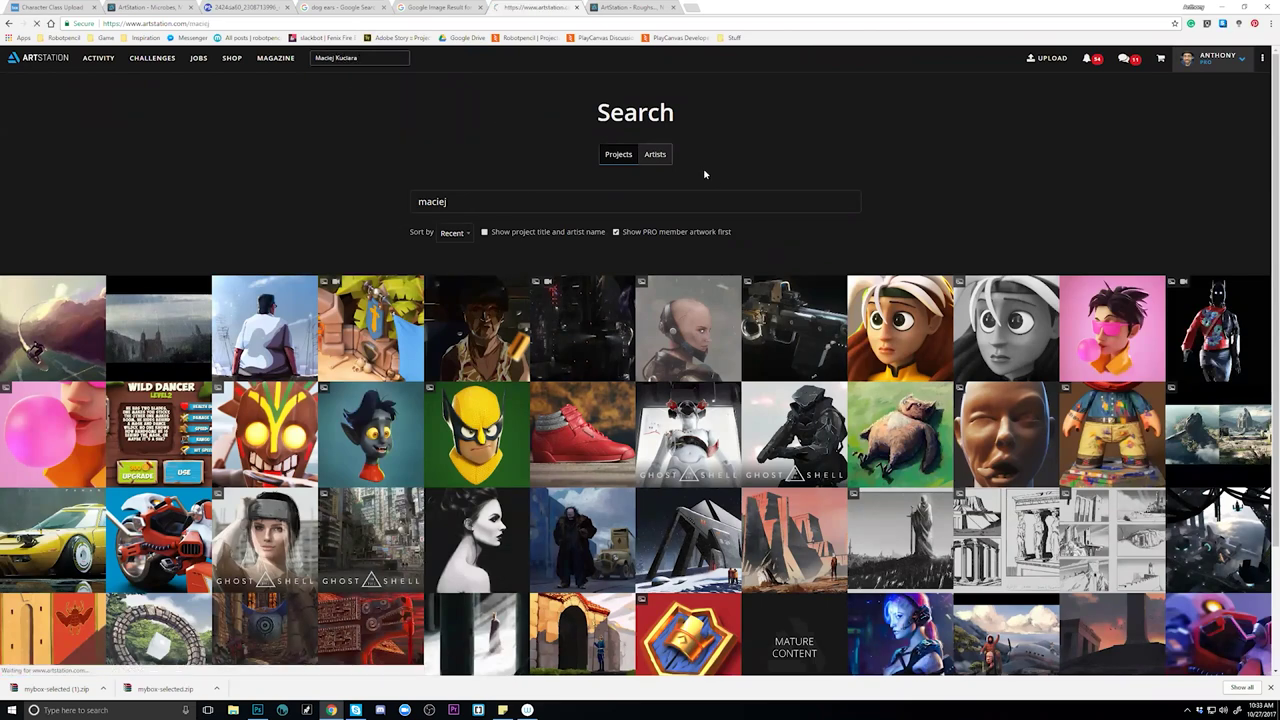
Examine the artist's portfolio thumbnails and the follower, like and view counts in the profile header.
scroll(588, 225, down, 1)
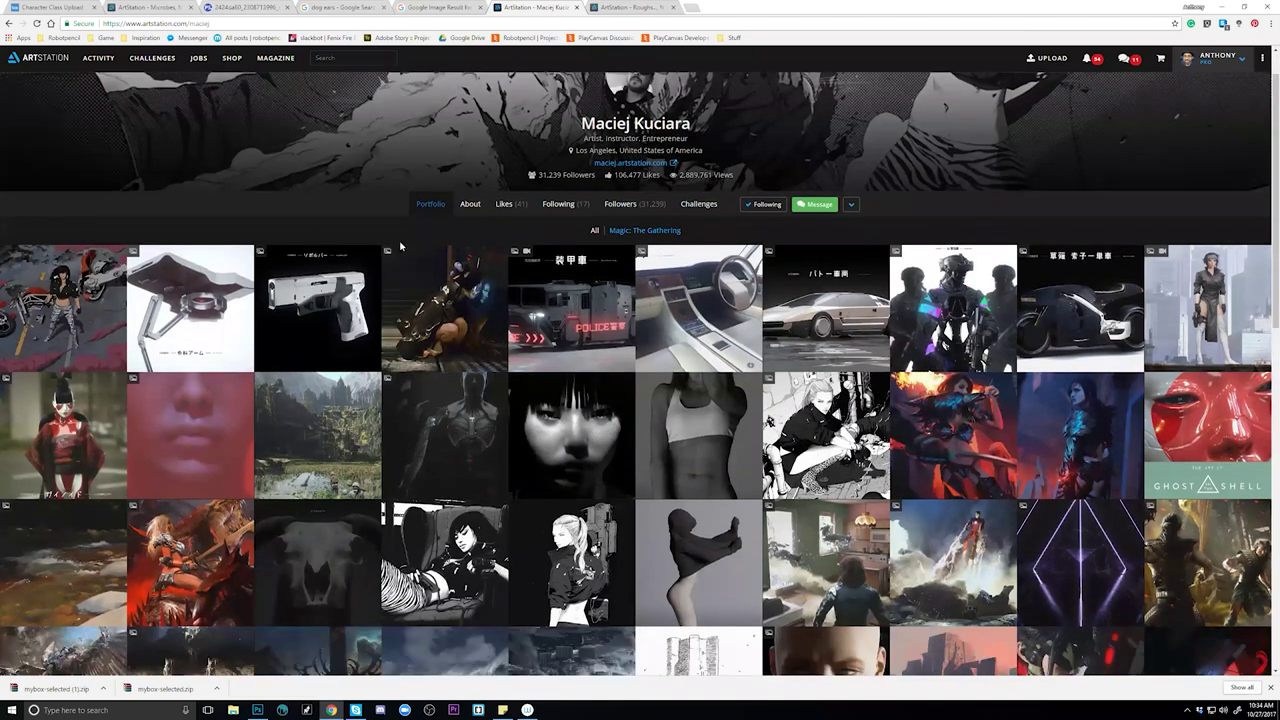
scroll(463, 260, down, 2)
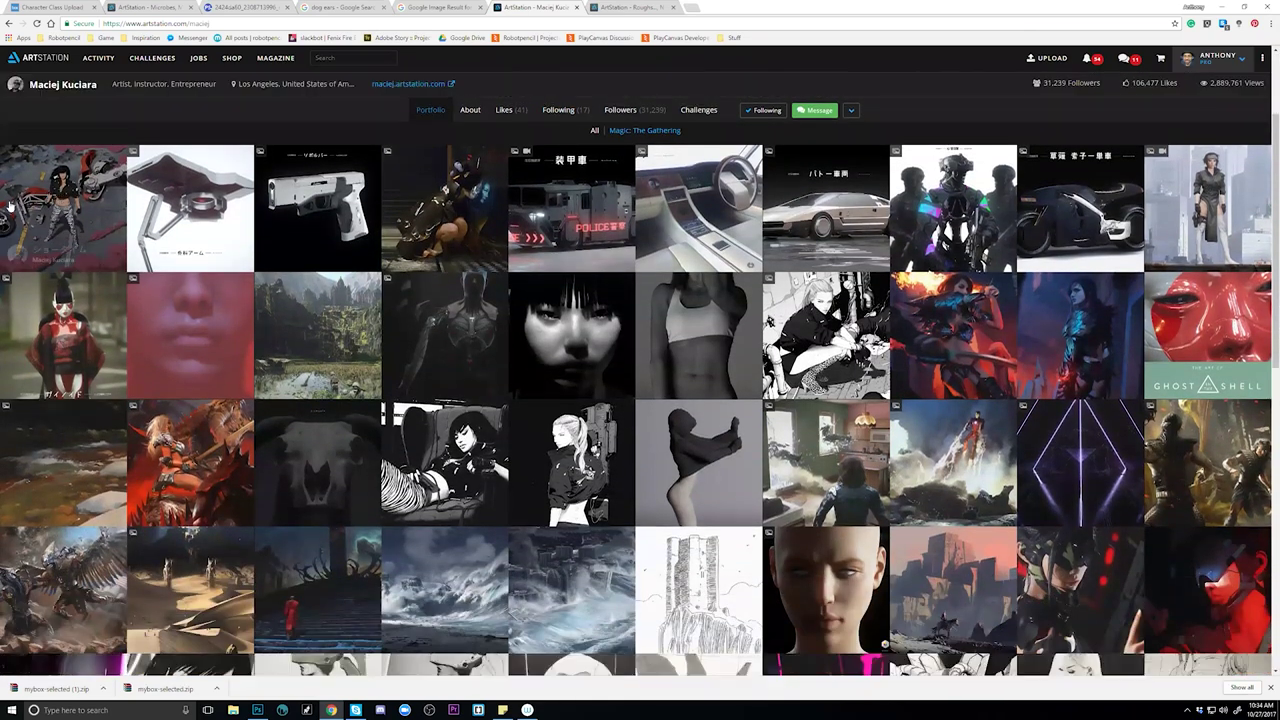
scroll(463, 256, up, 3)
drag(538, 226, 659, 229)
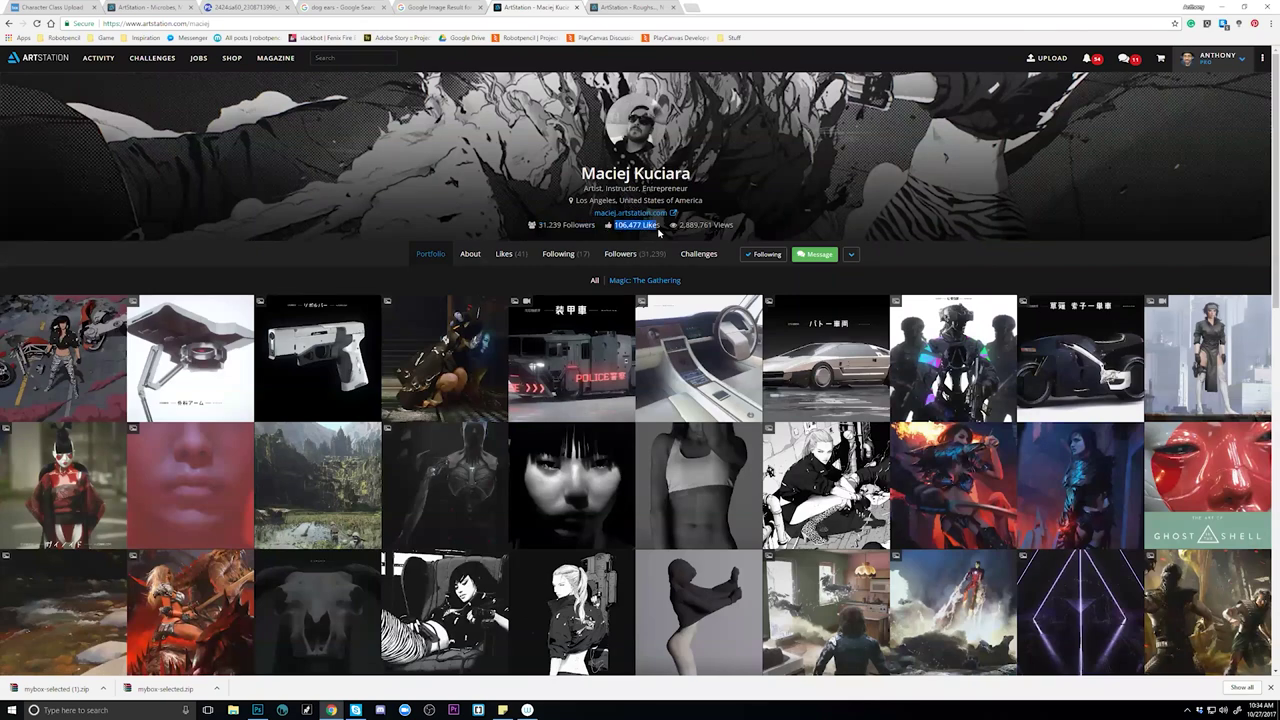
triple_click(661, 229)
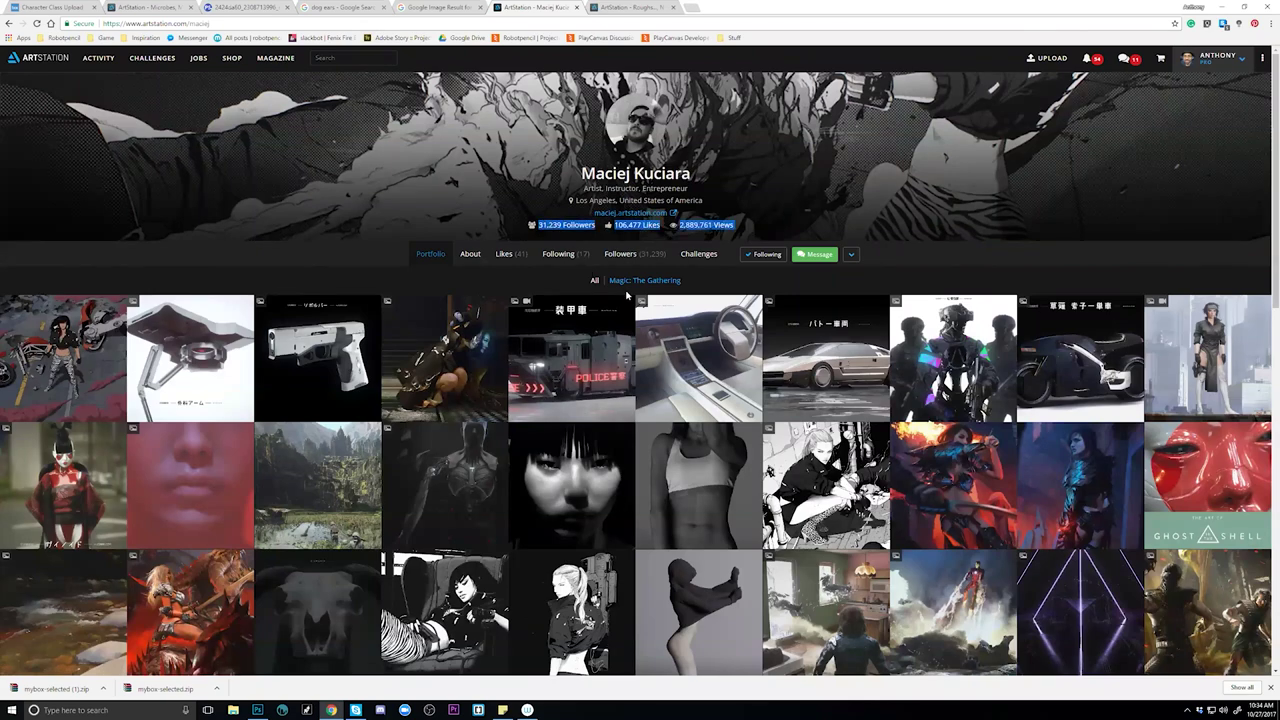
scroll(627, 295, down, 1)
scroll(590, 265, up, 1)
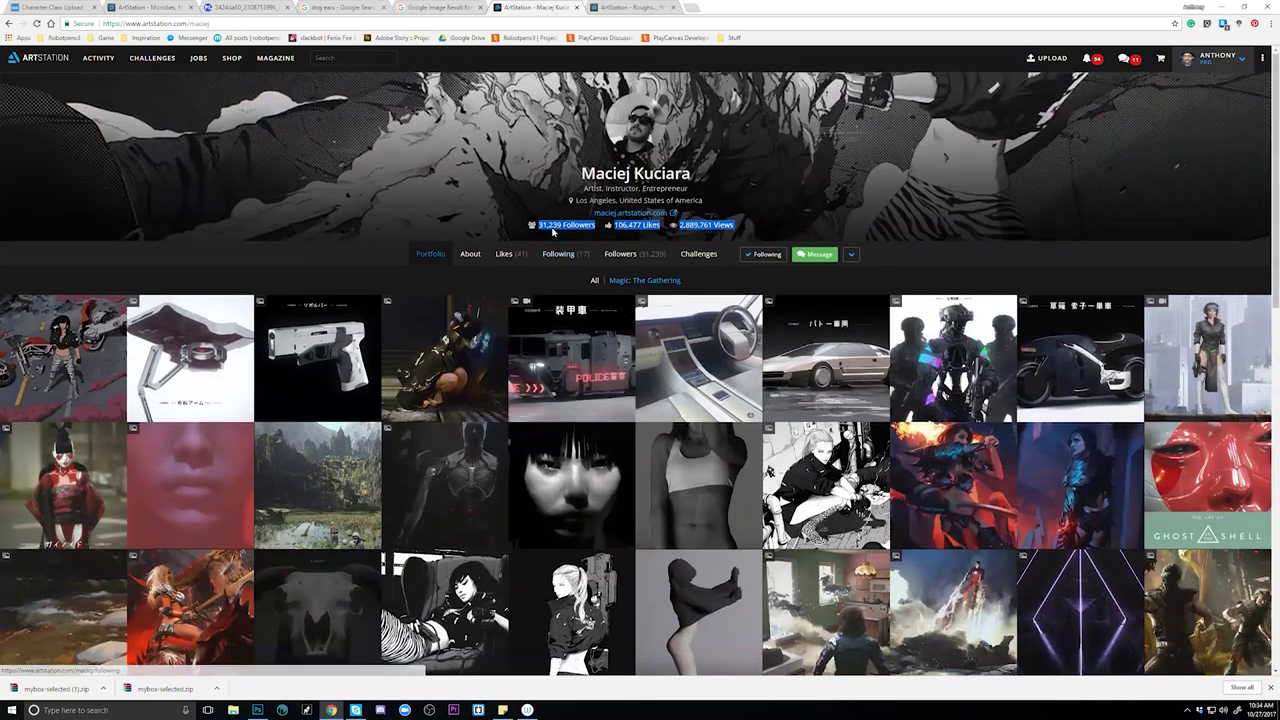
click(662, 236)
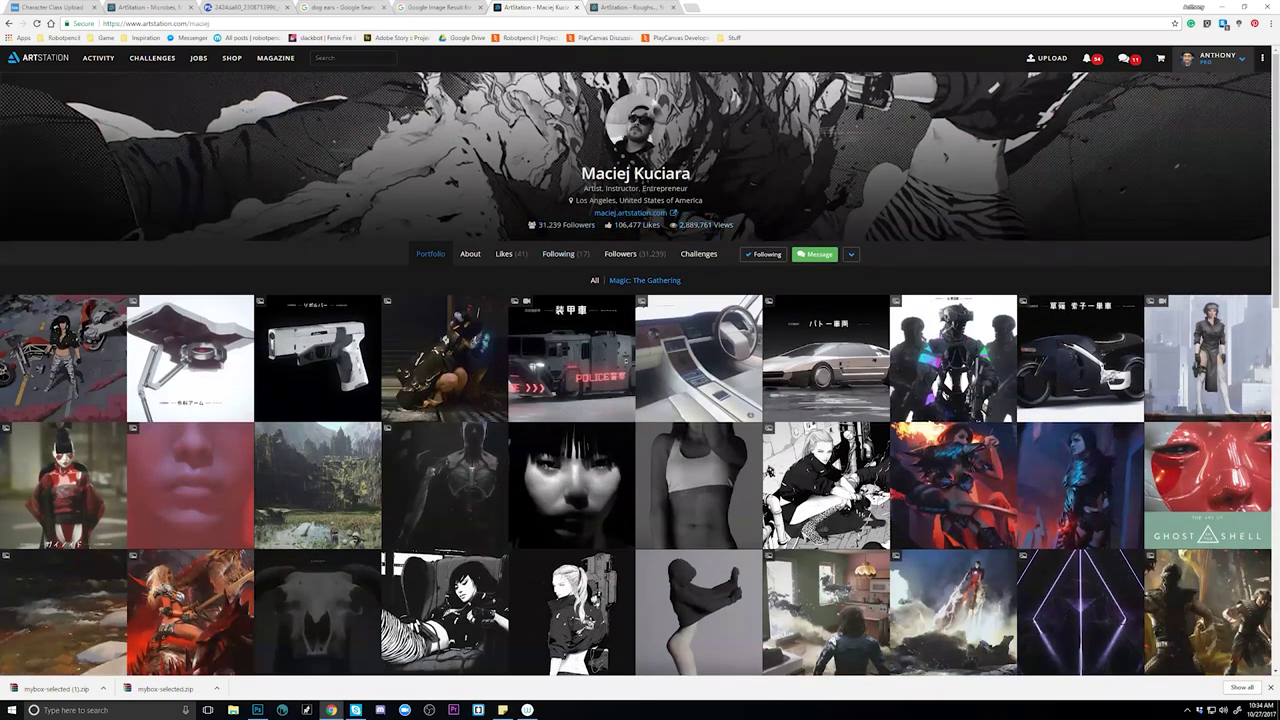
scroll(548, 247, down, 3)
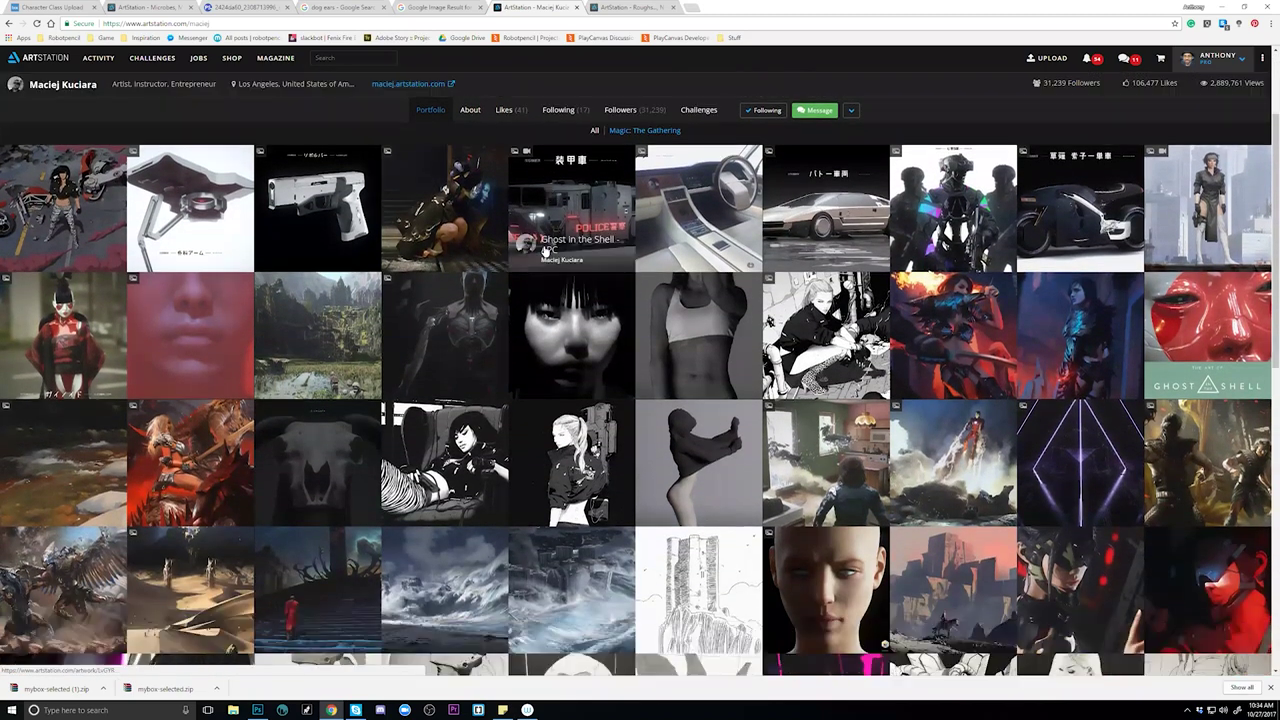
scroll(545, 250, up, 4)
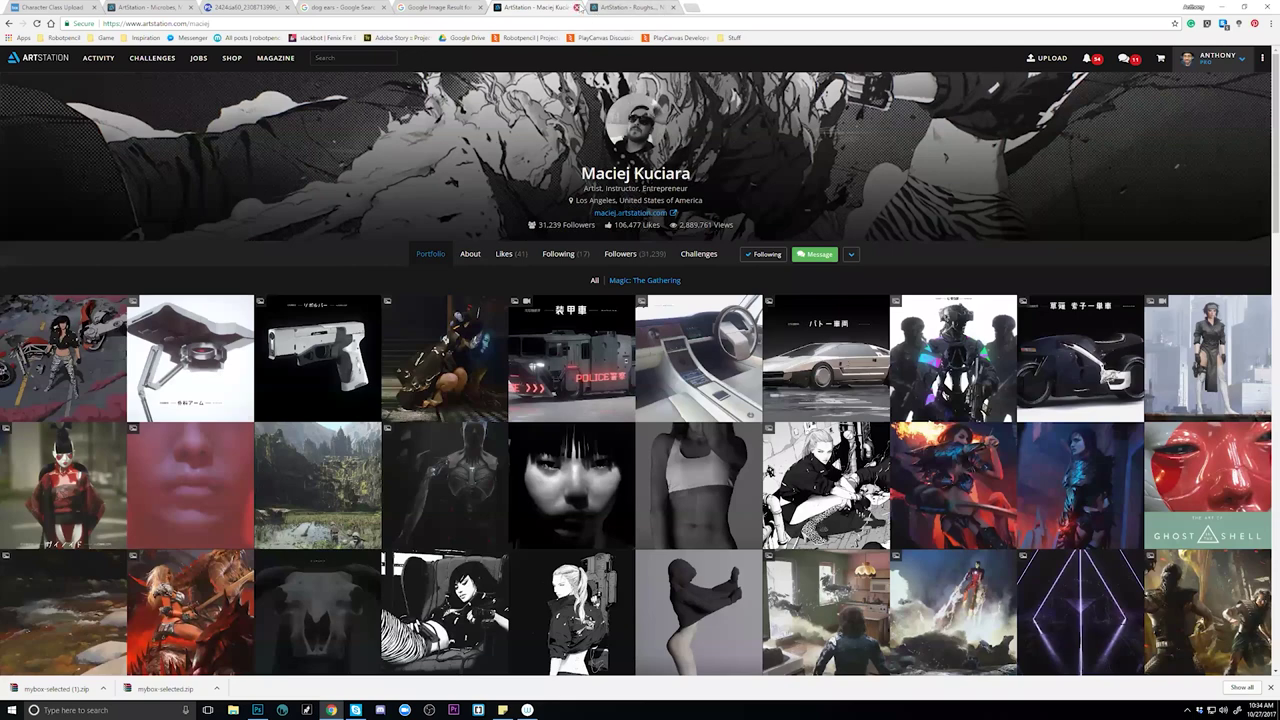
Close the artist profile and the Roughs artwork page, and switch back to the painting in Photoshop.
click(577, 7)
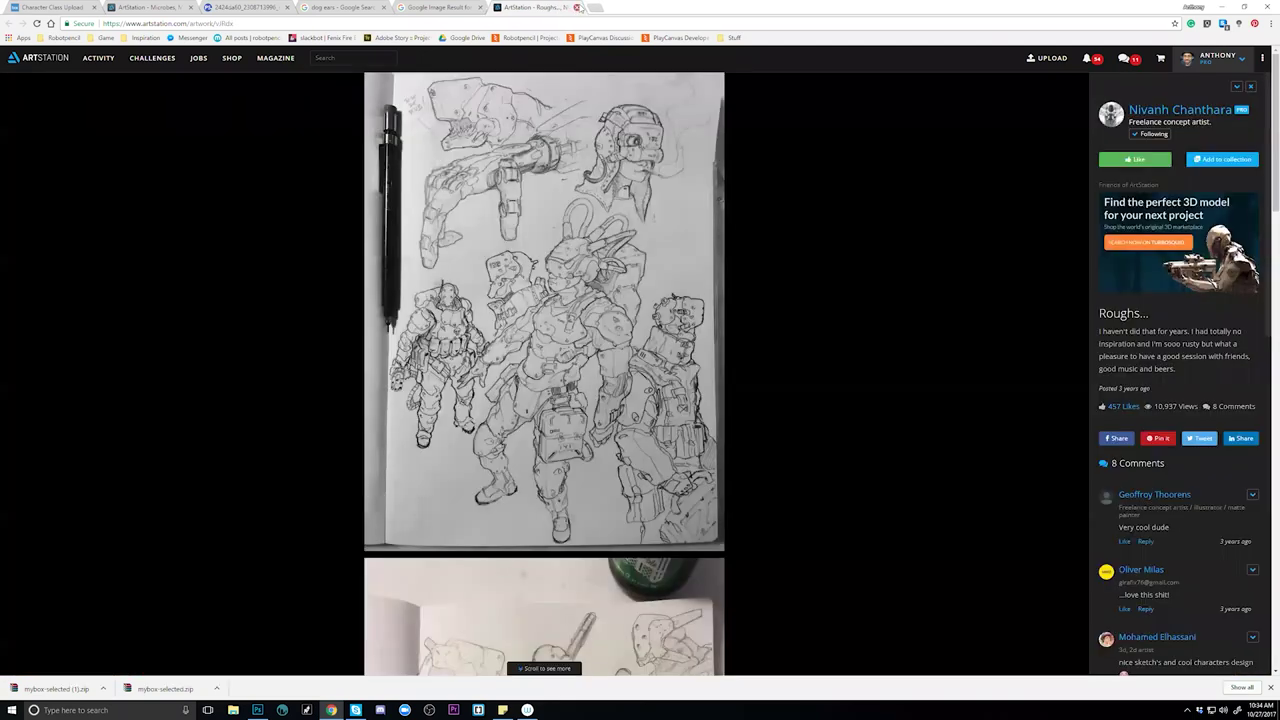
click(577, 7)
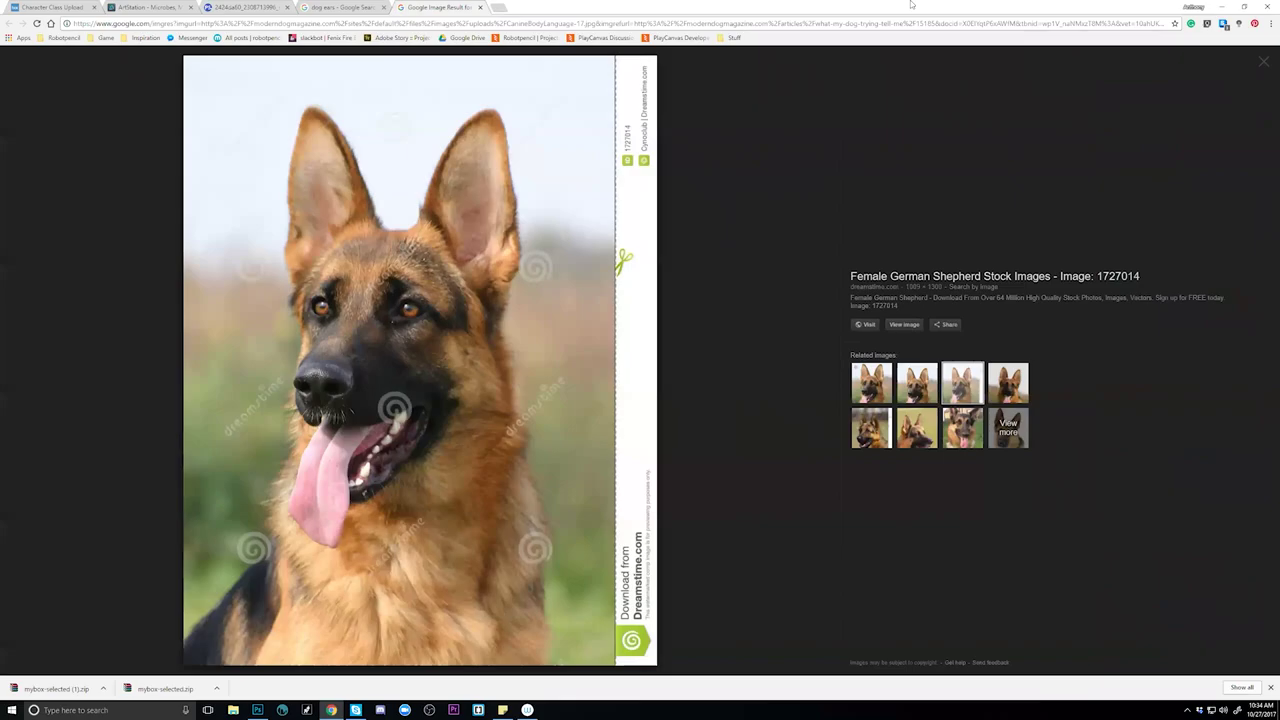
click(1221, 7)
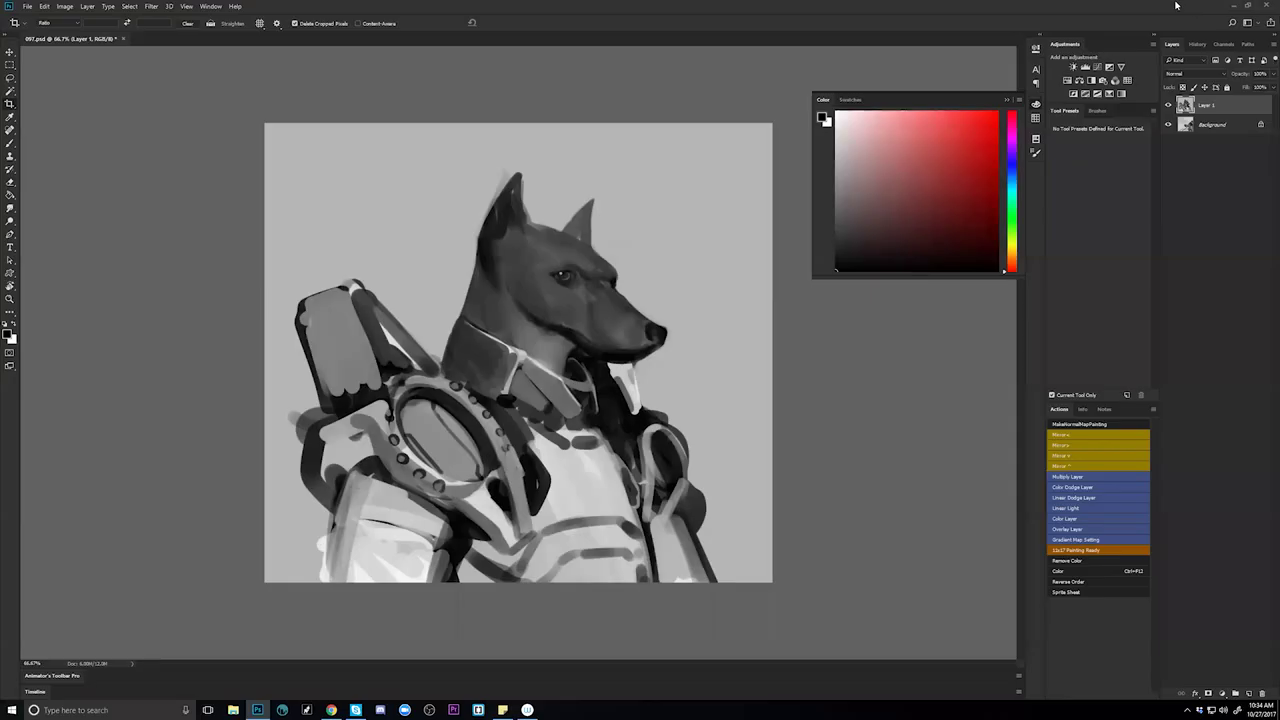
Sample a mid grey from the dog-headed character as the colour for the Brush tool.
scroll(593, 267, up, 1)
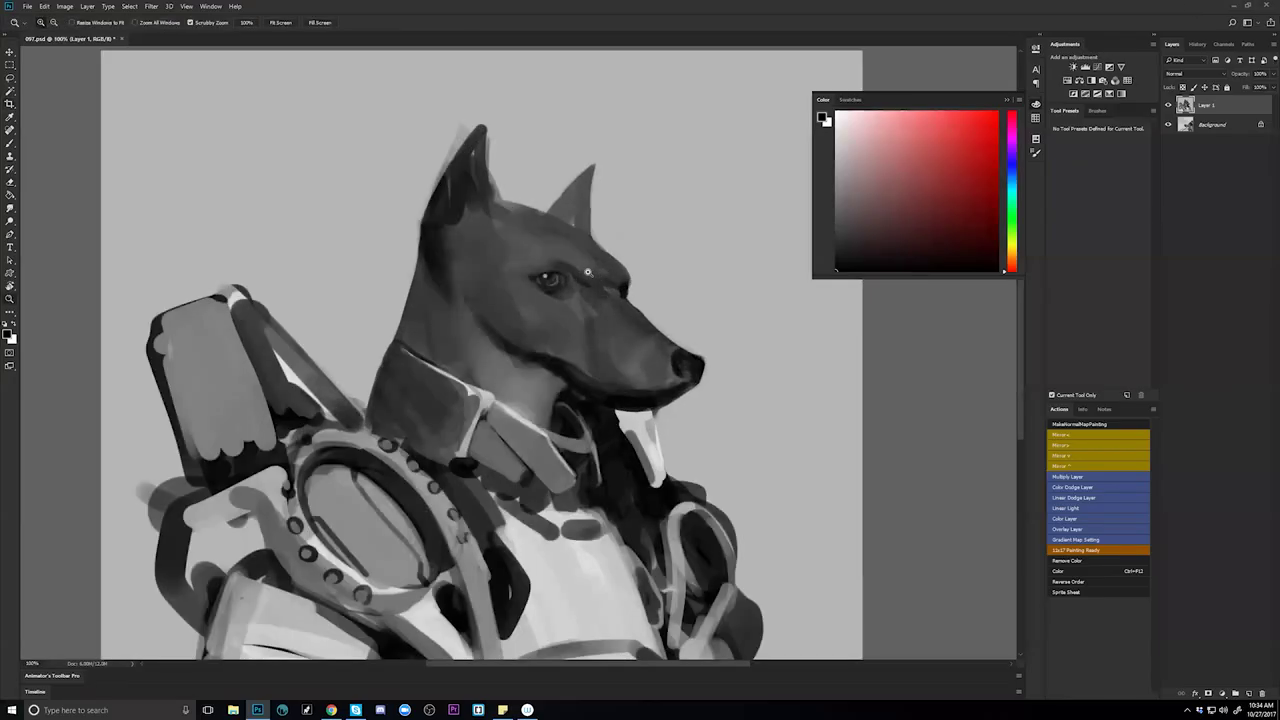
key(b)
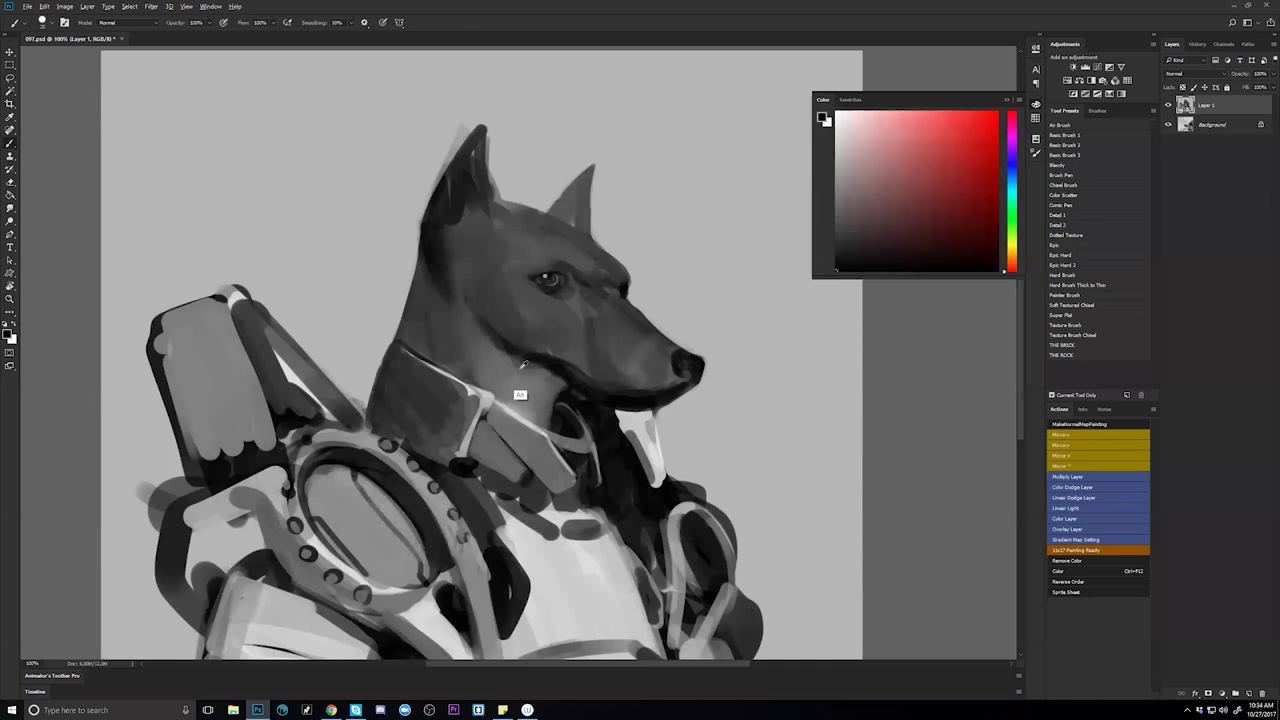
alt+click(527, 285)
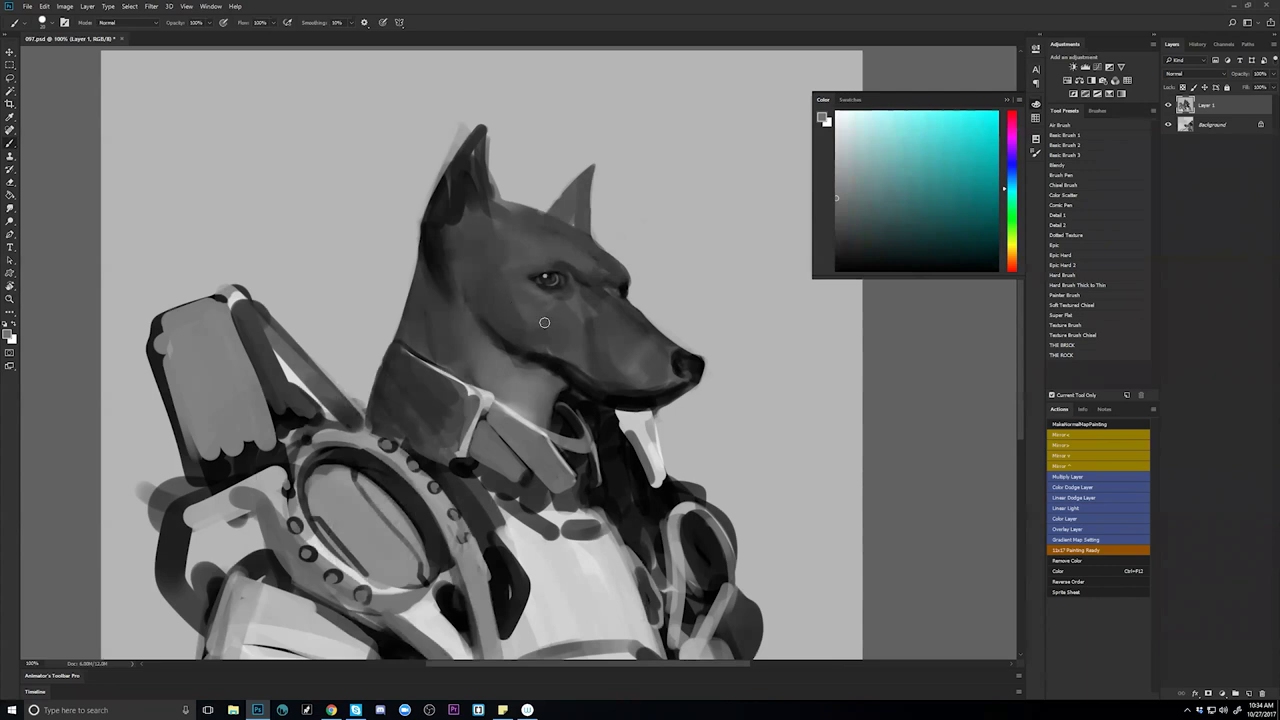
Flip the painting horizontally and hide the interface panels to view the whole character.
key(z)
key(ctrl+minus)
key(ctrl+minus)
key(ctrl+minus)
key(ctrl+f)
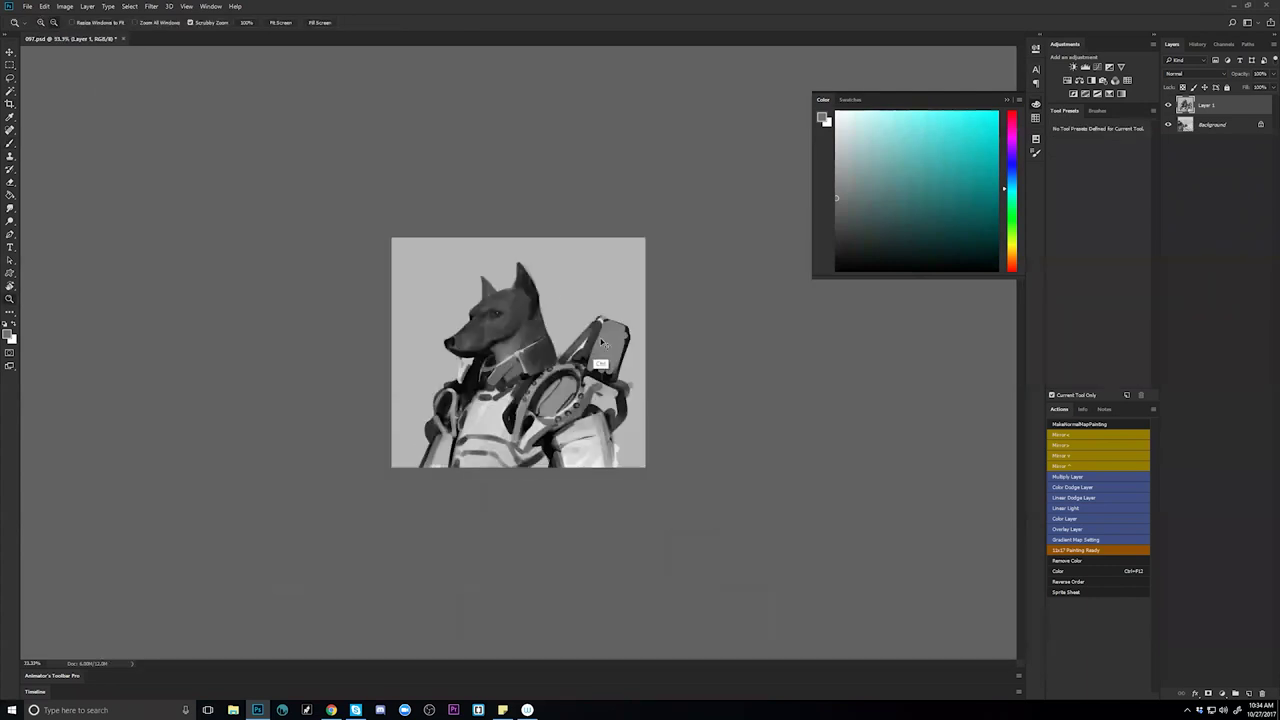
key(Tab)
Refine the tip and inner shading of the dog's near ear, using the German Shepherd photo in Chrome as reference.
key(alt+Tab)
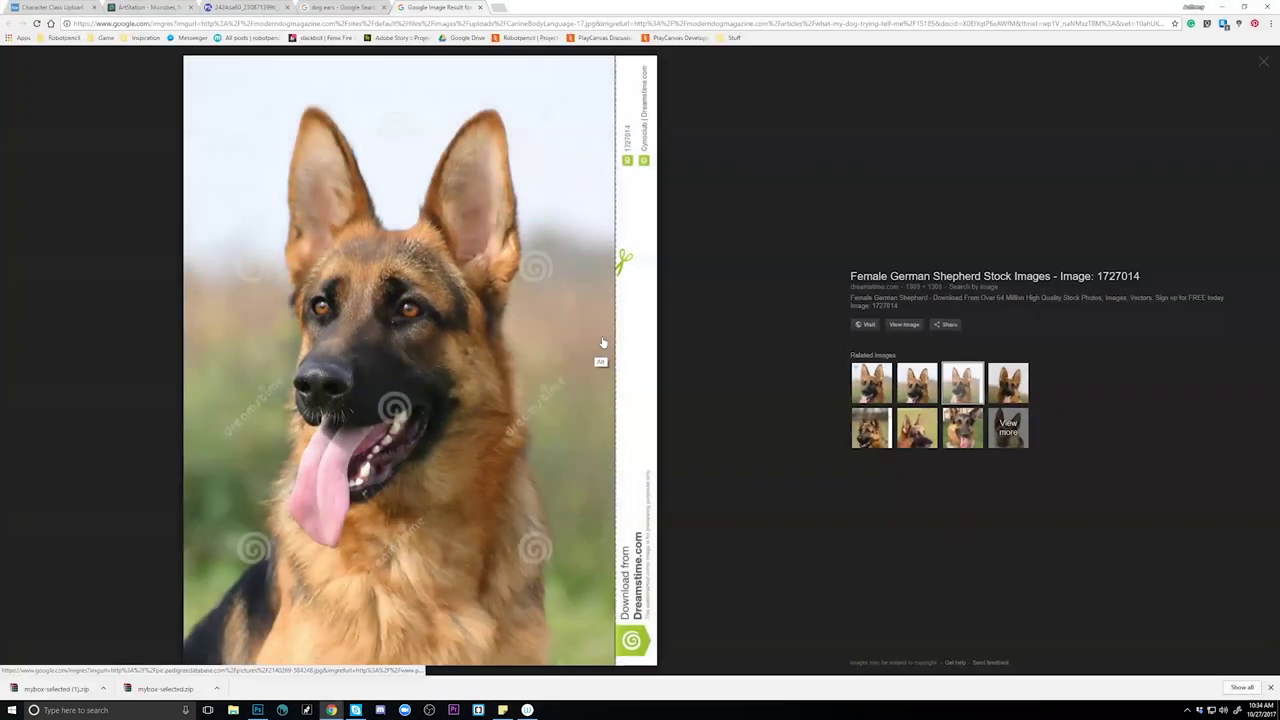
key(alt+Tab)
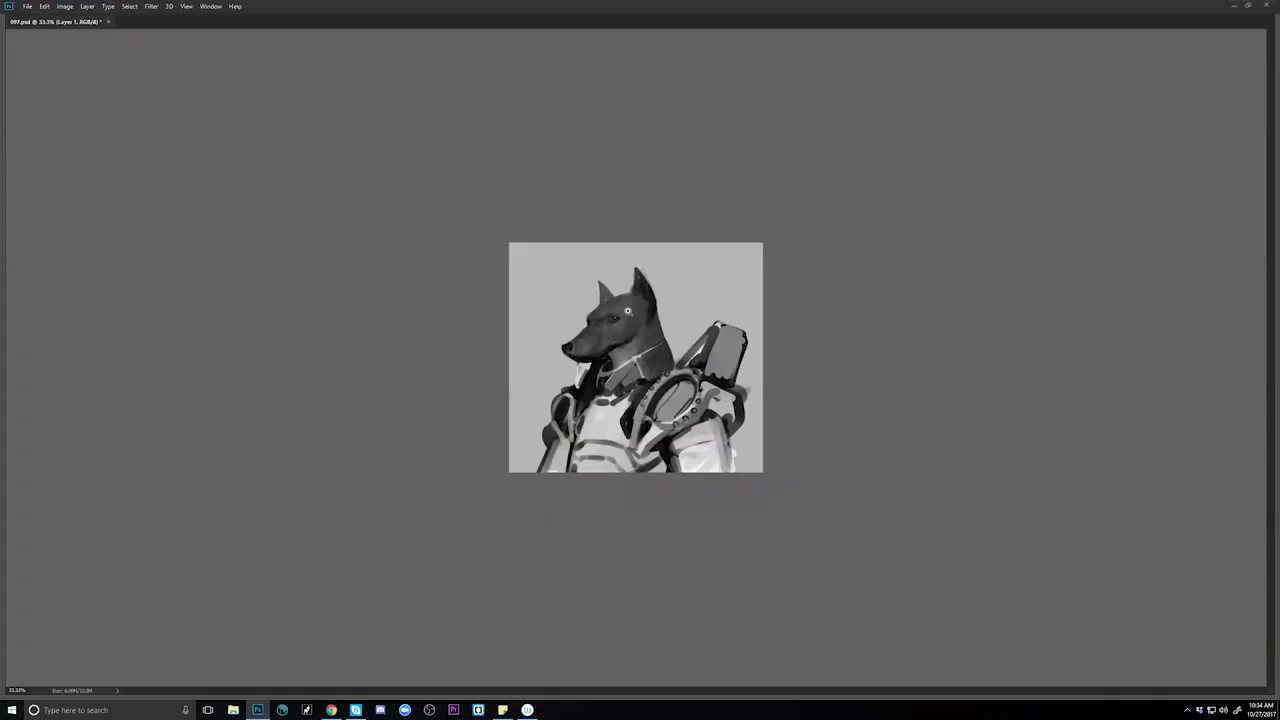
click(627, 312)
click(627, 312)
key(b)
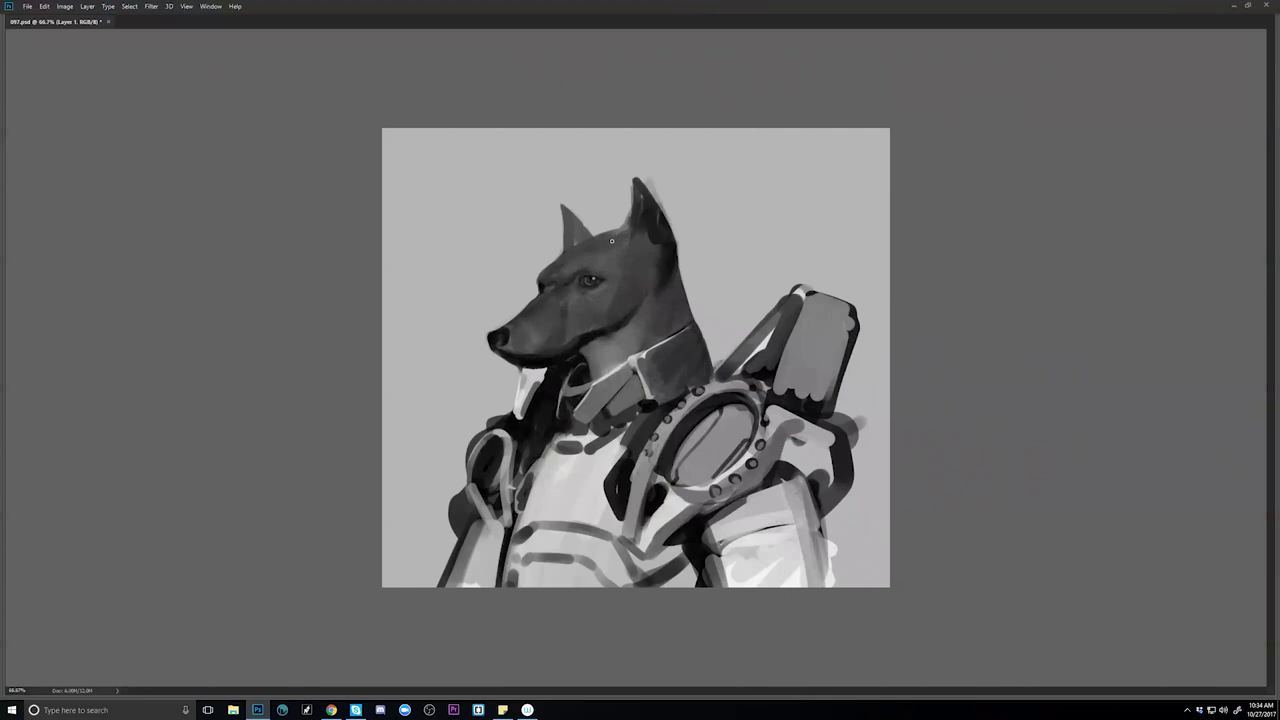
key(alt+Tab)
key(alt+Tab)
drag(662, 231, 658, 234)
Check the ears against the German Shepherd photo again and flip the painting back horizontally.
key(alt+Tab)
key(alt+Tab)
key(ctrl+f)
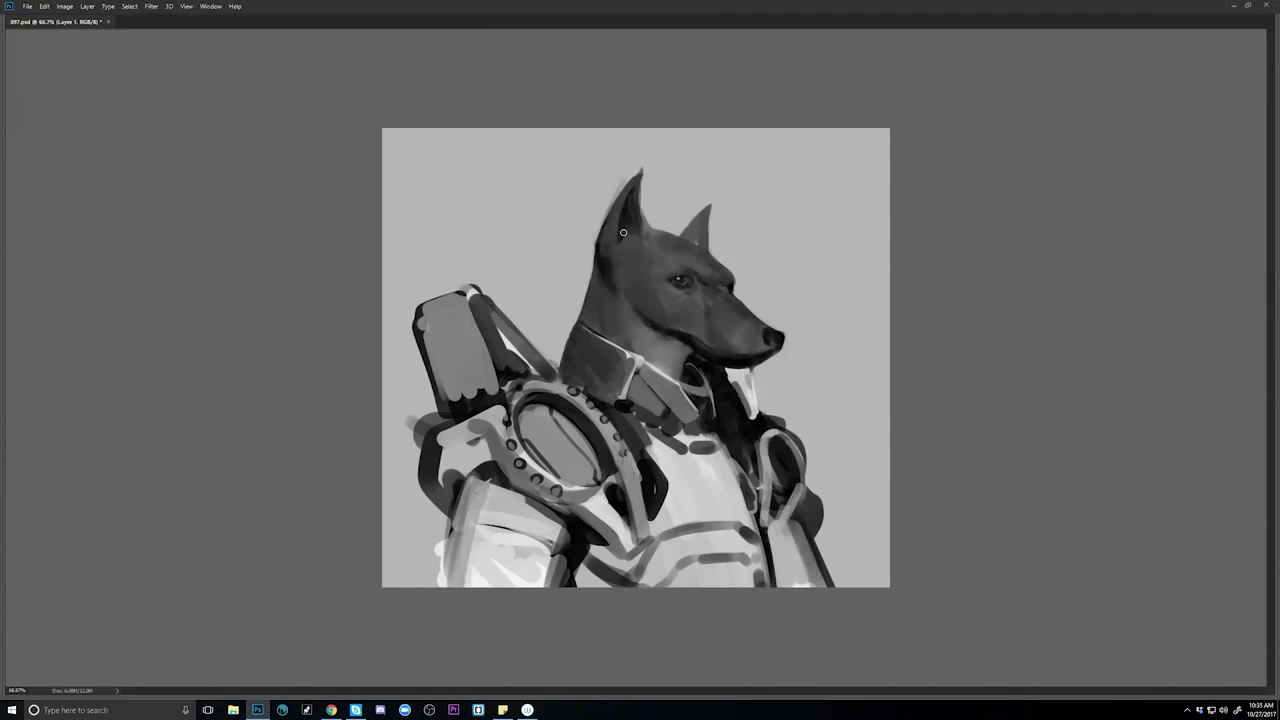
Switch to Chrome, search ArtStation for the same concept artist and reopen the profile to review the portfolio.
key(alt+Tab)
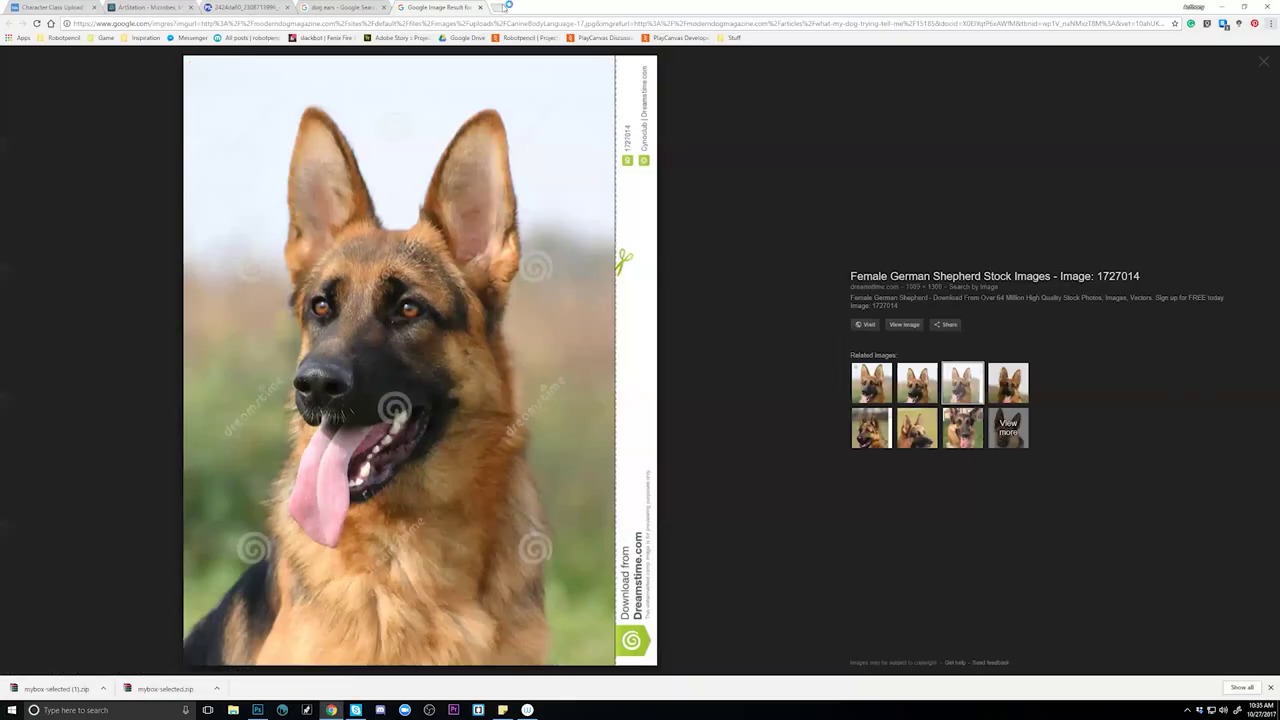
click(500, 7)
click(150, 7)
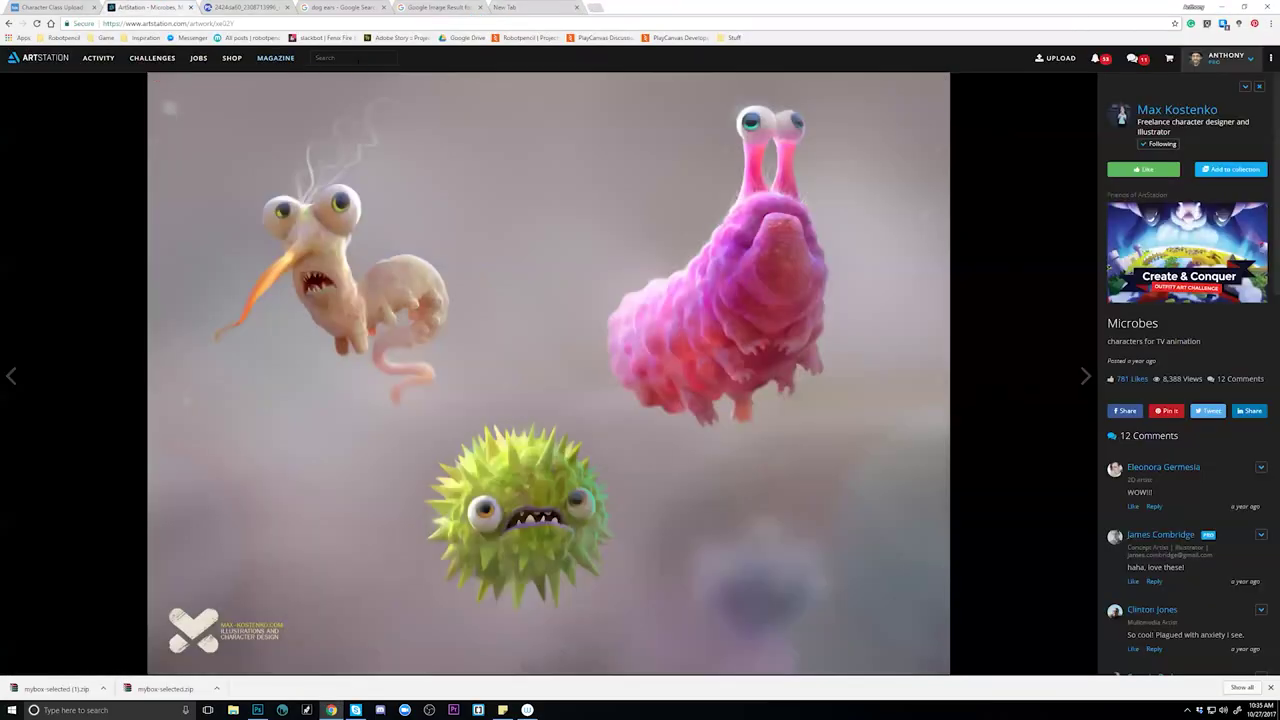
click(335, 57)
text(maciej kuciara)
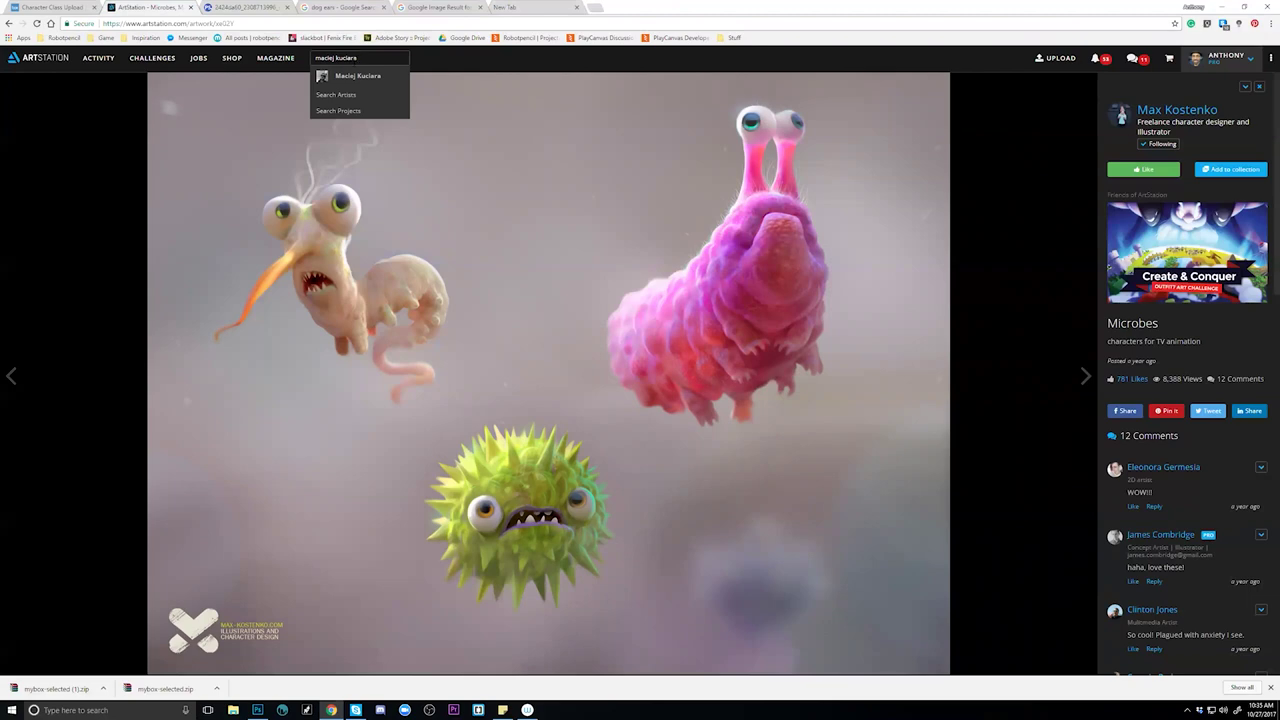
key(Down)
key(Return)
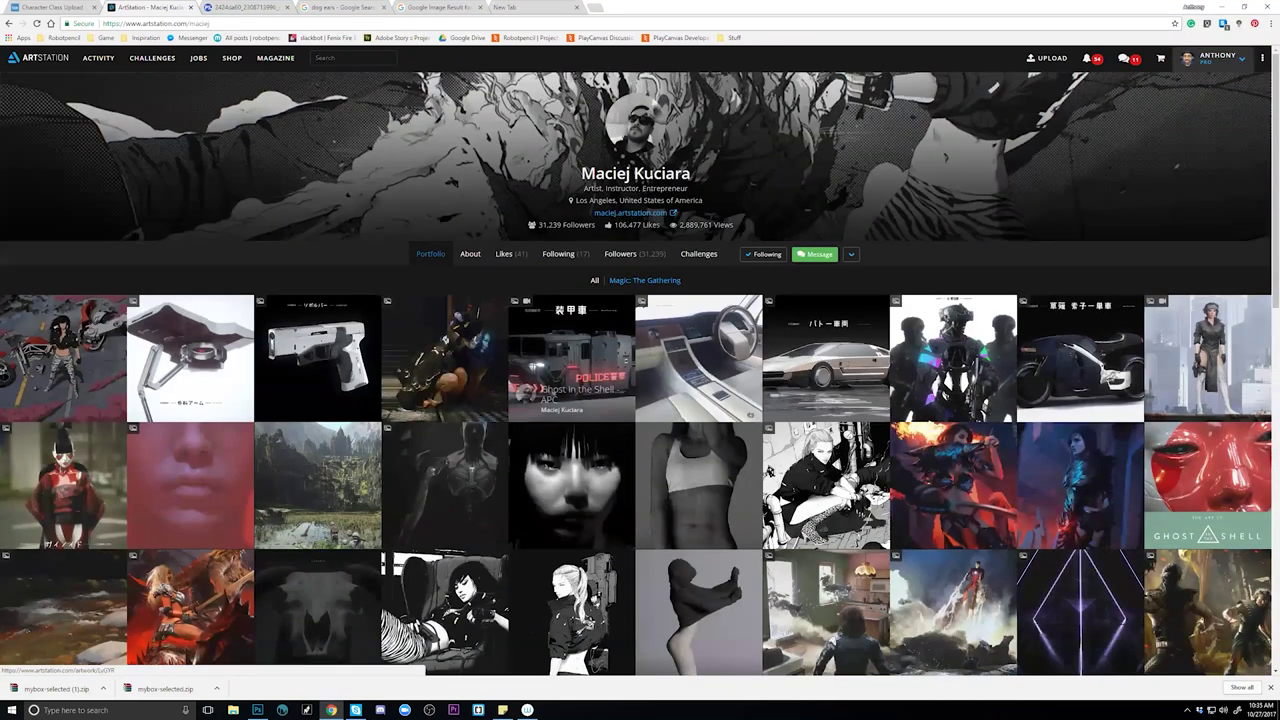
Search for a second artist, view that artist's profile and portfolio, and return to the previous artist's profile.
click(341, 58)
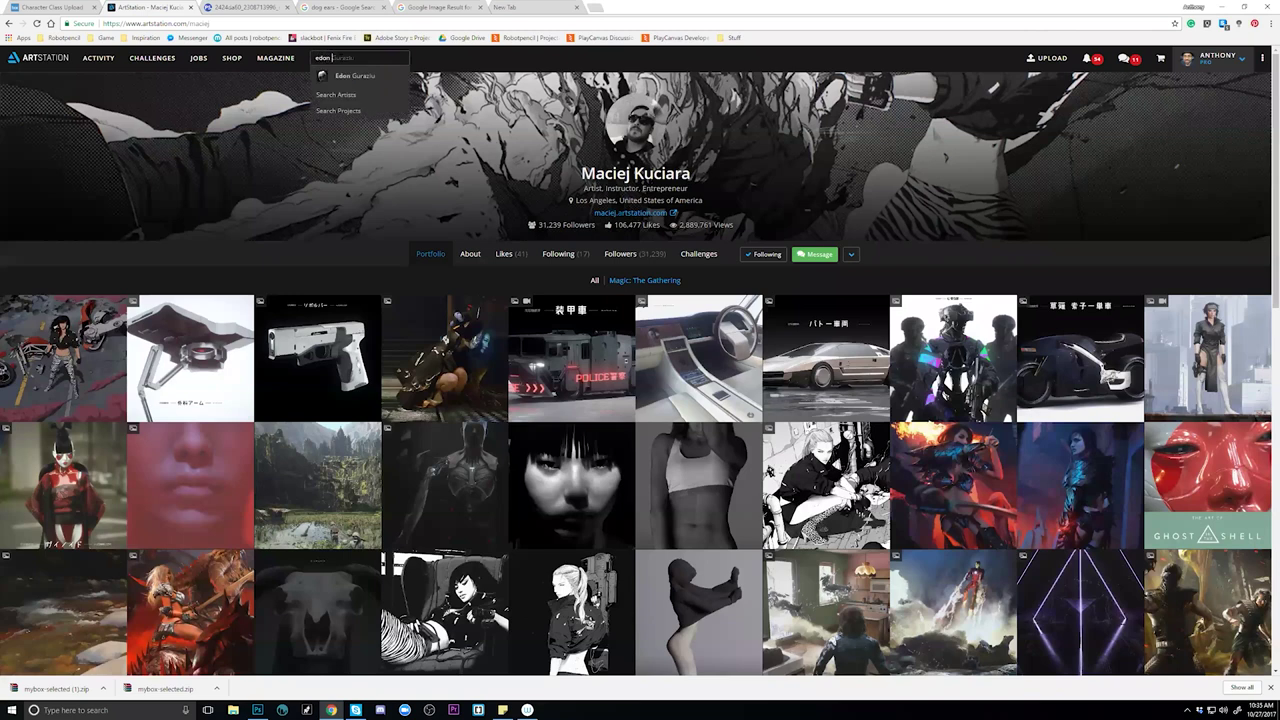
key(Return)
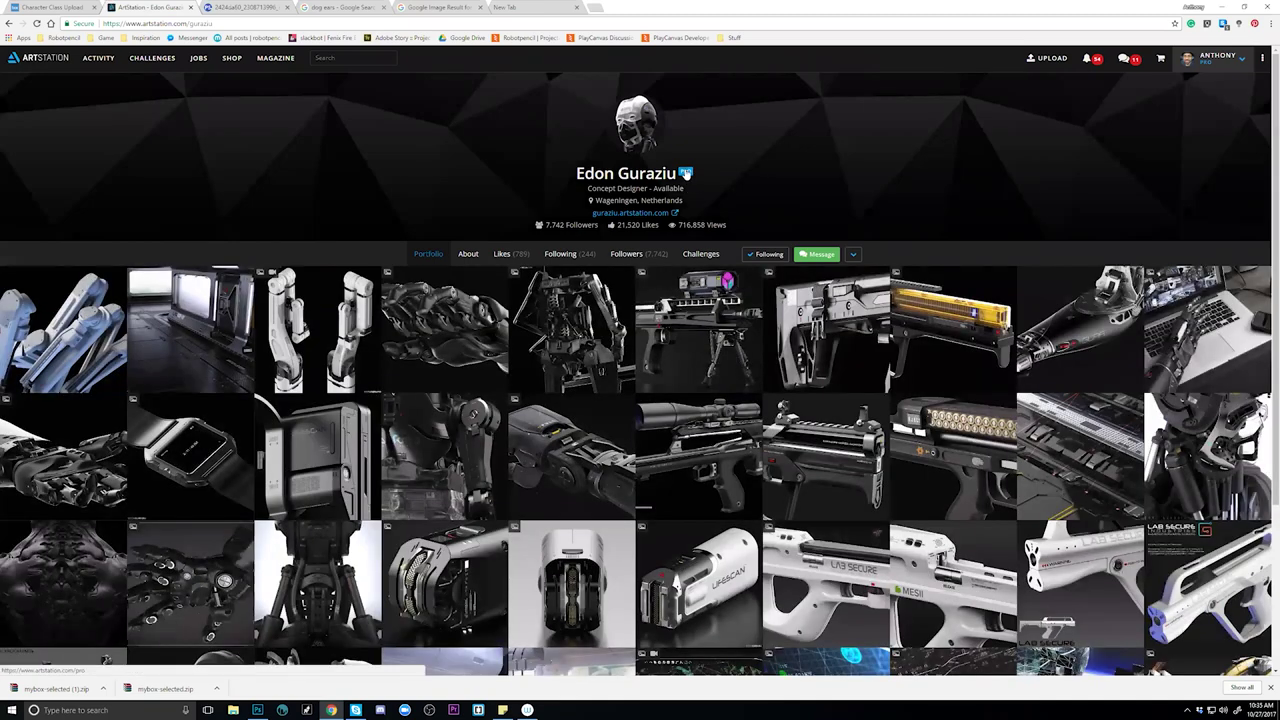
click(10, 24)
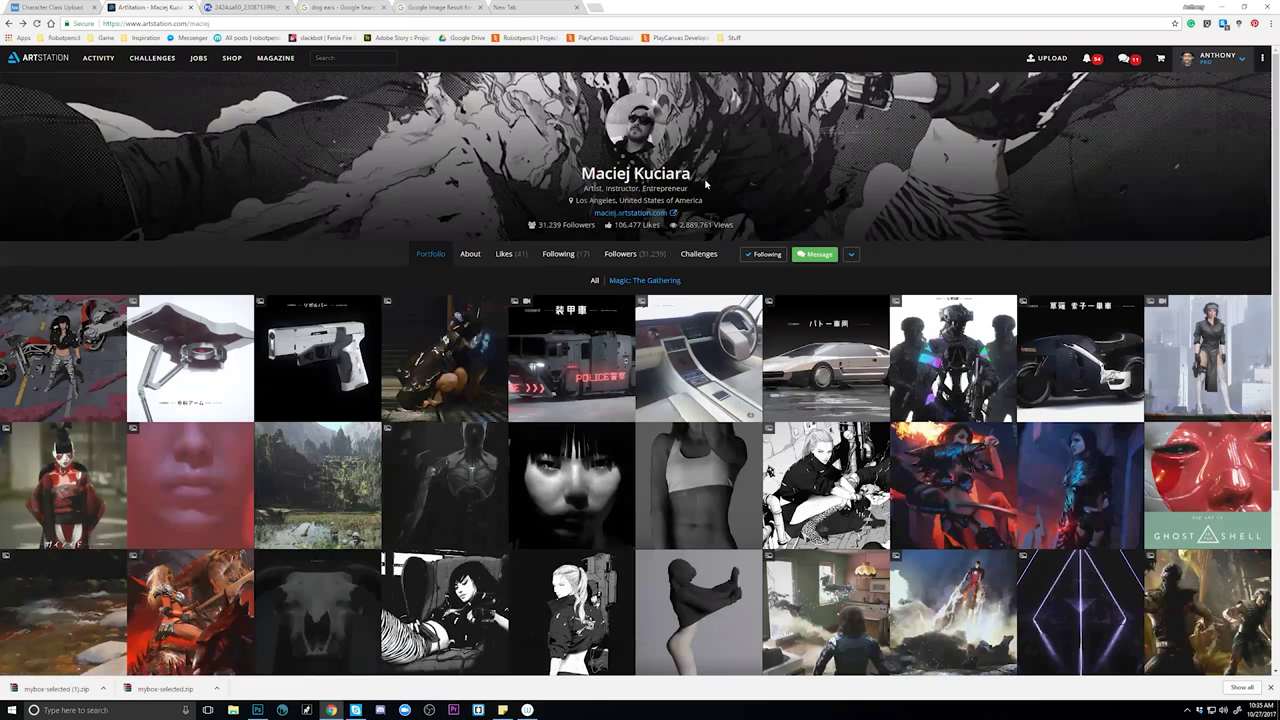
Return to Photoshop and inspect the dog's head and armour in both mirrored and original orientation.
click(1221, 8)
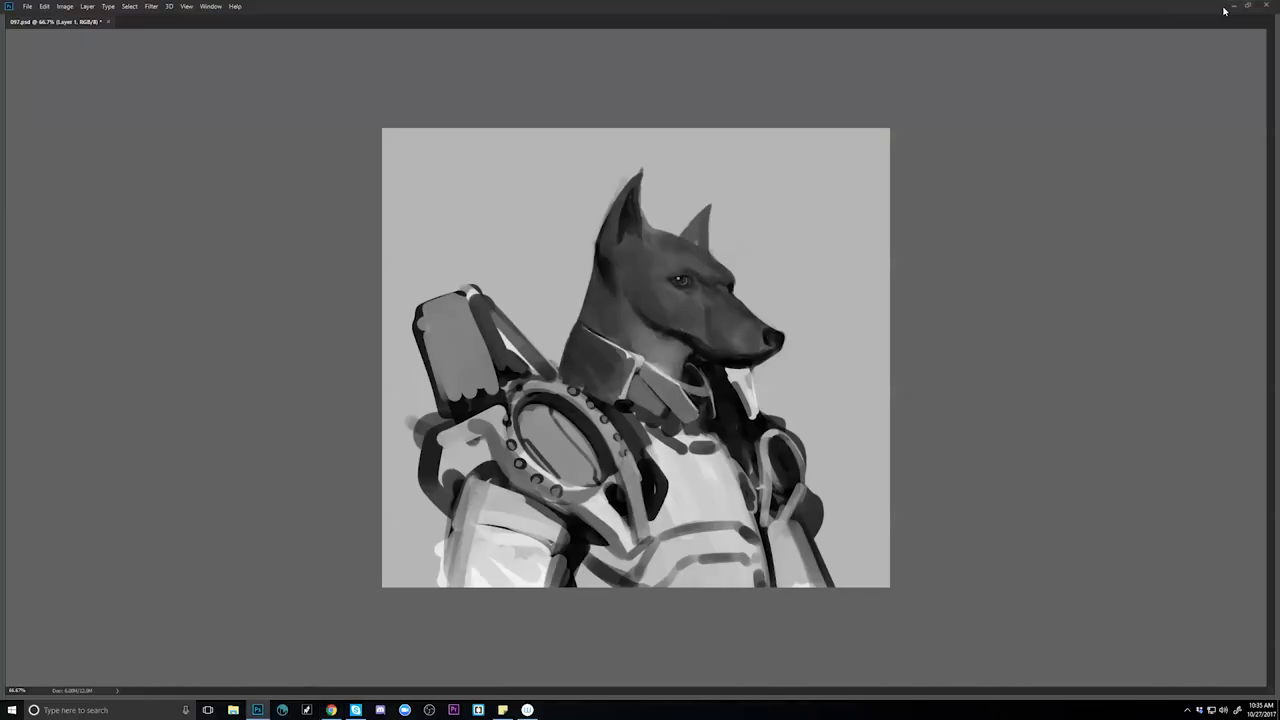
key(ctrl+shift+h)
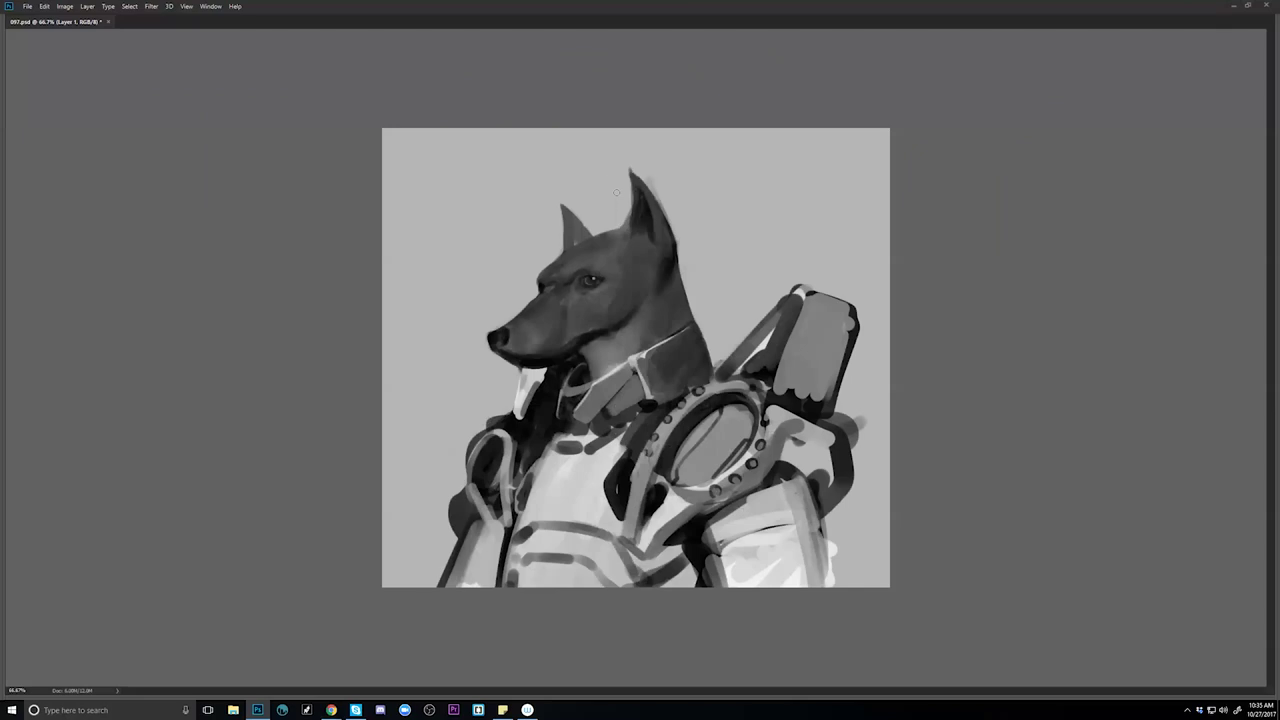
scroll(624, 284, up, 1)
scroll(560, 250, down, 2)
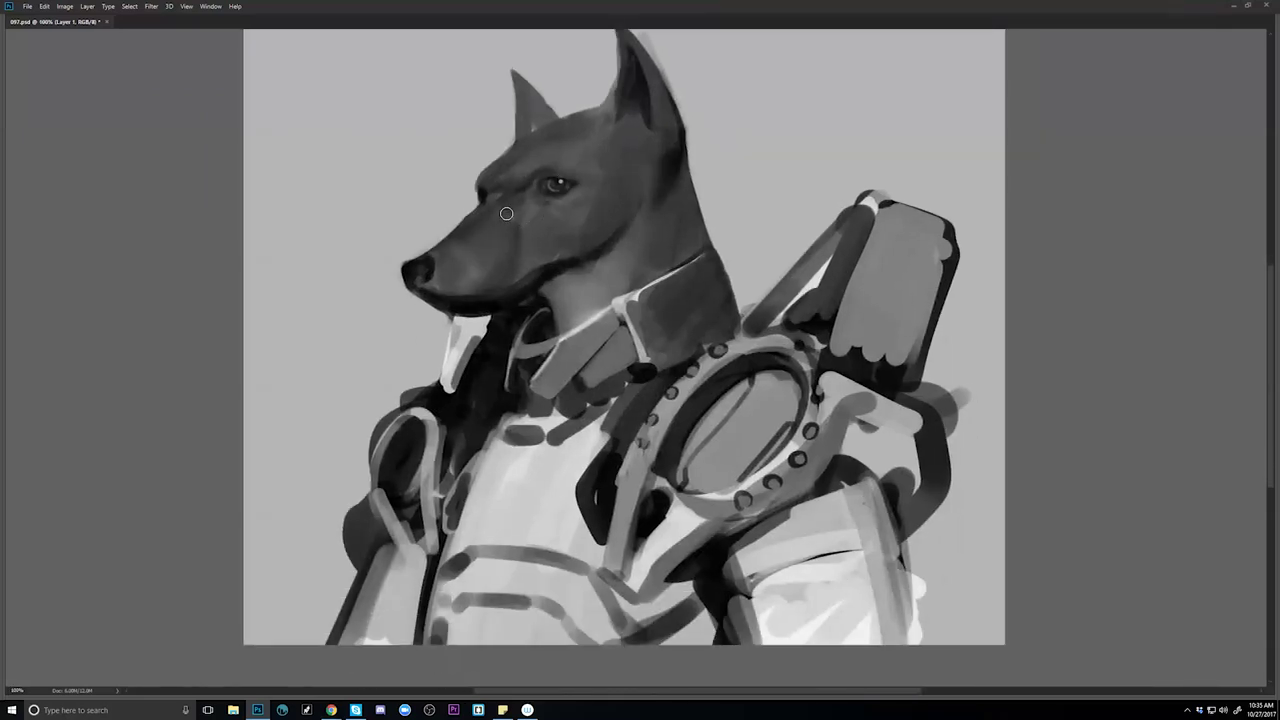
key(alt)
key(ctrl+minus)
key(h)
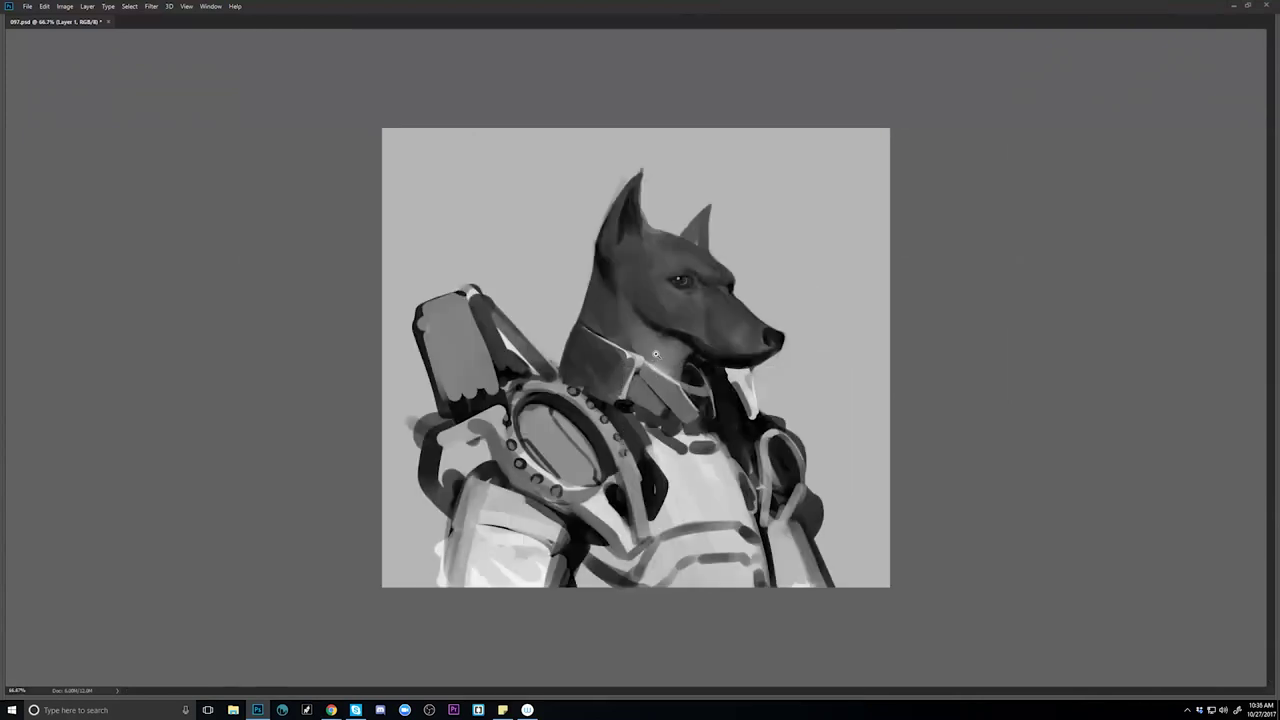
Refine the shading along the dog's cheek and jaw using a resized brush and grey tones sampled from the face.
scroll(688, 300, up, 1)
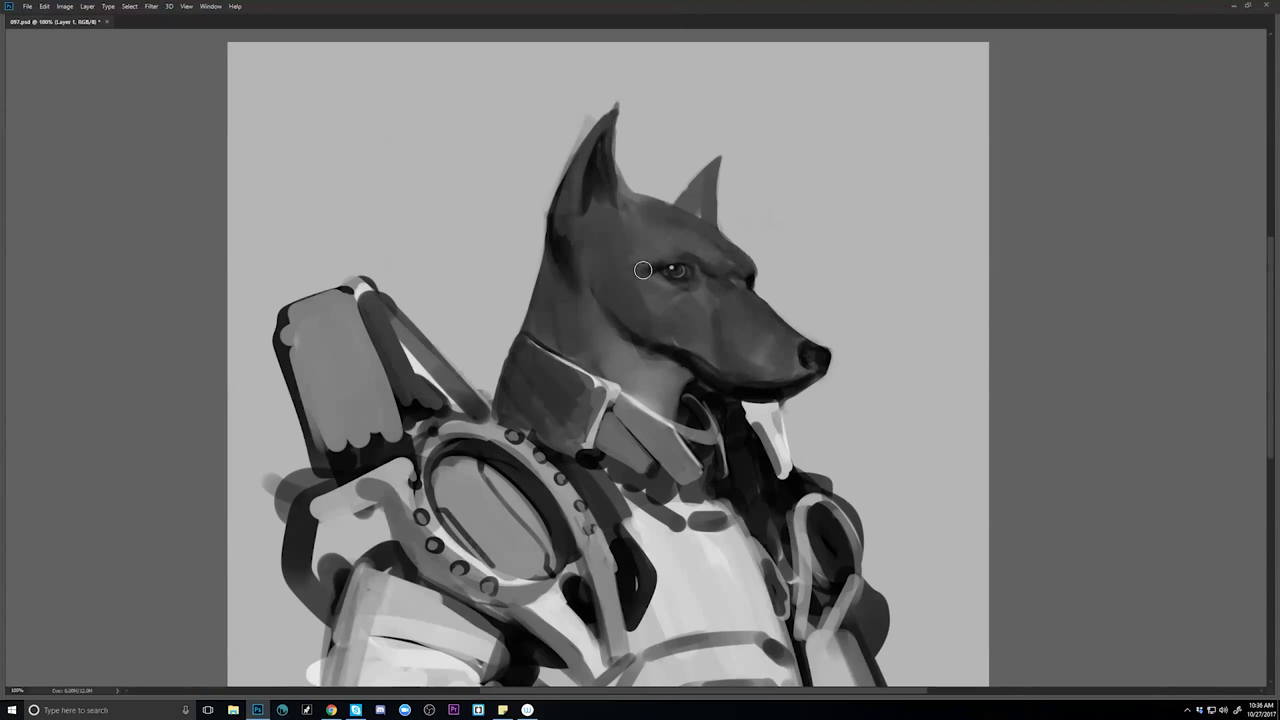
key(ctrl)
key(])
key(])
key(alt)
key(ctrl+minus)
key(ctrl+minus)
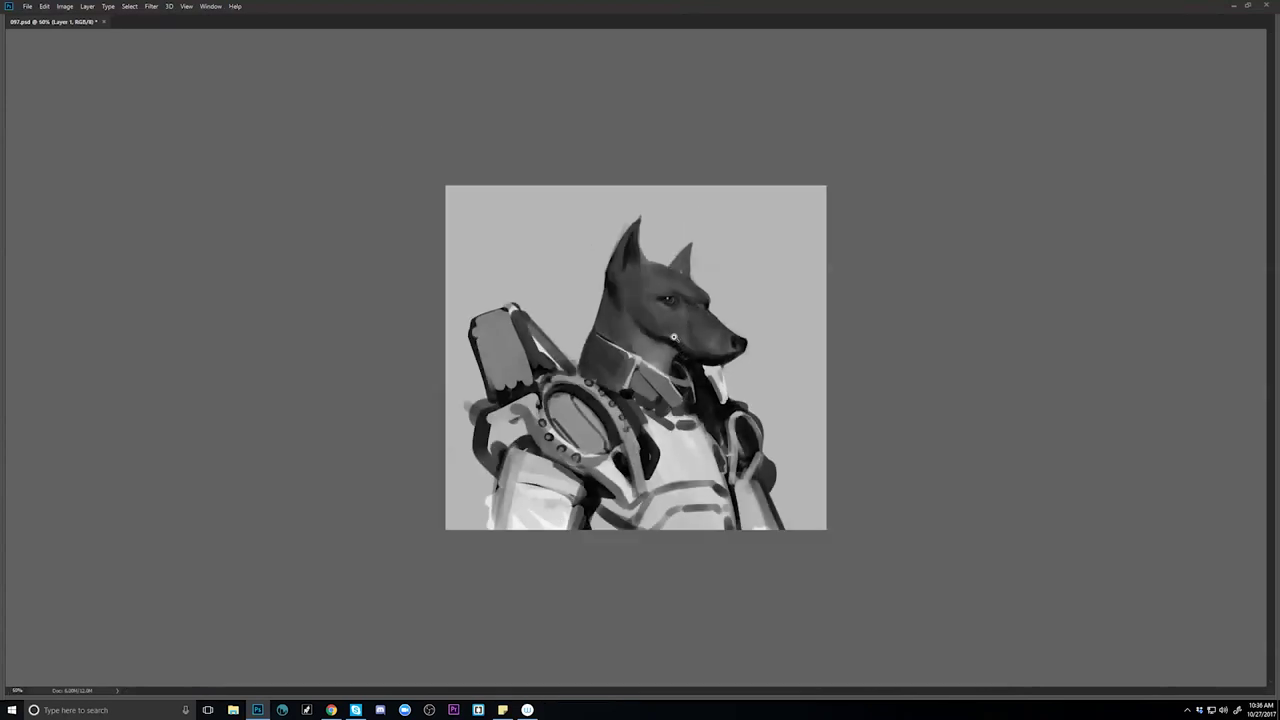
key(ctrl+plus)
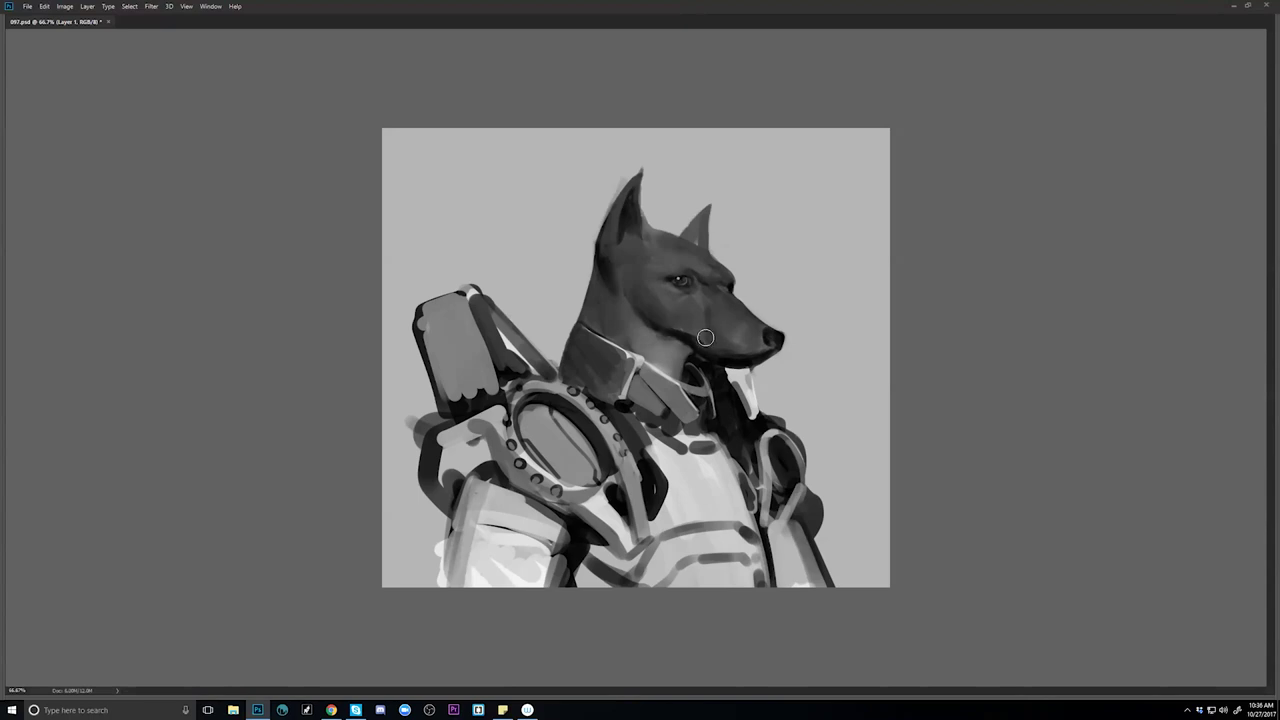
mouse_move(706, 340)
mouse_down()
mouse_move(691, 328)
mouse_move(703, 323)
mouse_move(685, 324)
mouse_up()
alt+click(692, 302)
alt+click(722, 290)
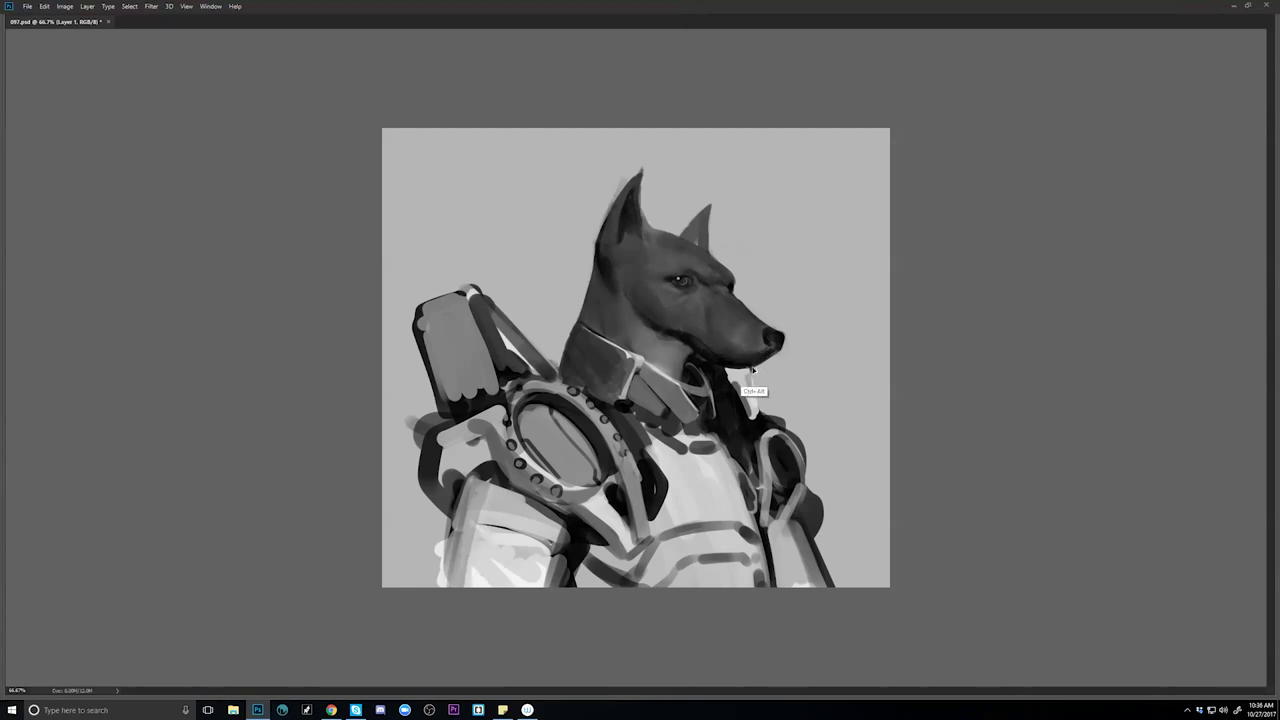
Flip the canvas horizontally, soften the throat below the jaw with a sampled grey, and flip the canvas back.
key(ctrl+shift+h)
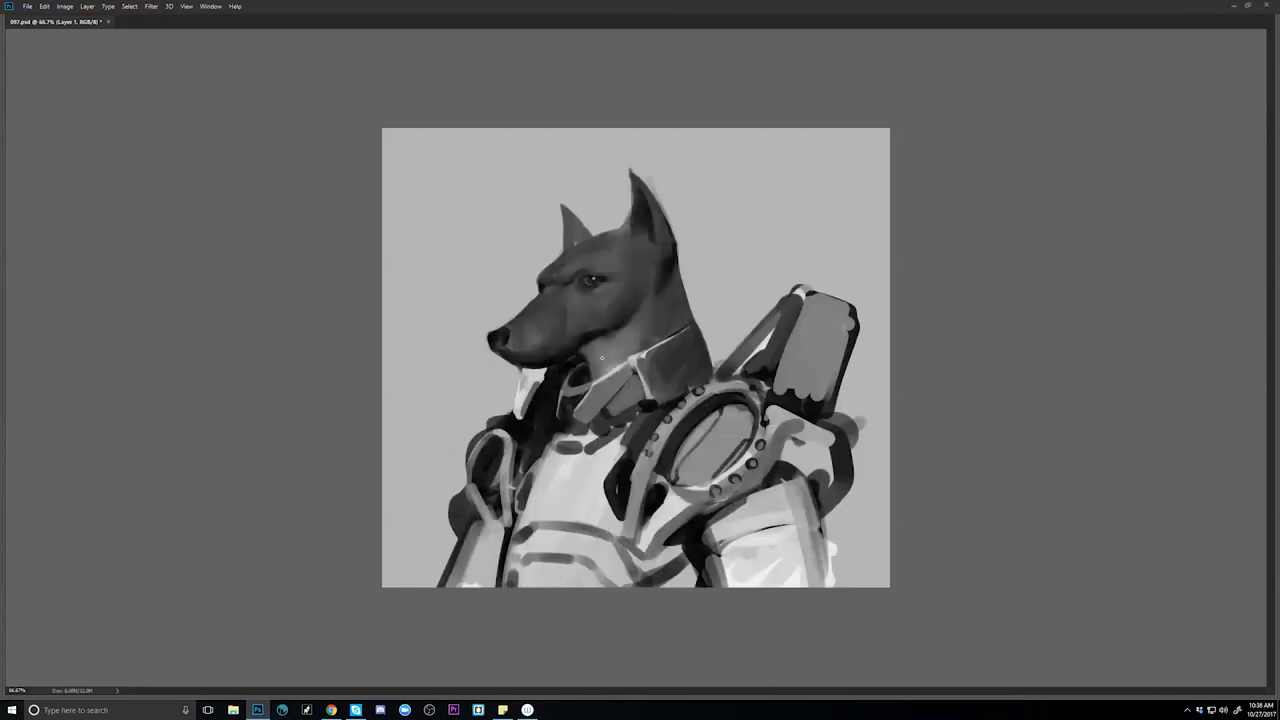
alt+click(598, 336)
key(bracketright)
mouse_move(594, 346)
mouse_down()
mouse_move(608, 337)
mouse_move(596, 355)
mouse_up()
key(ctrl+f)
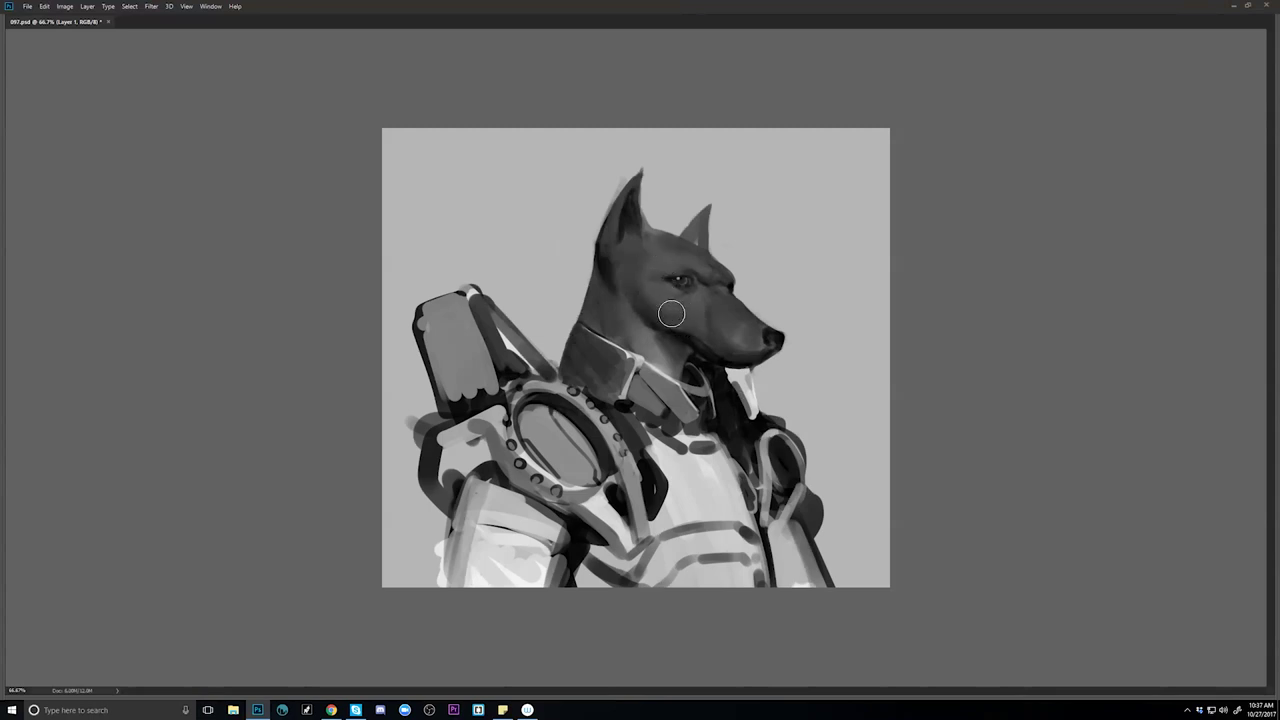
Check the character's silhouette at reduced size and the dog's head in mirrored and original orientation.
key(ctrl+minus)
key(ctrl+minus)
alt+click(685, 364)
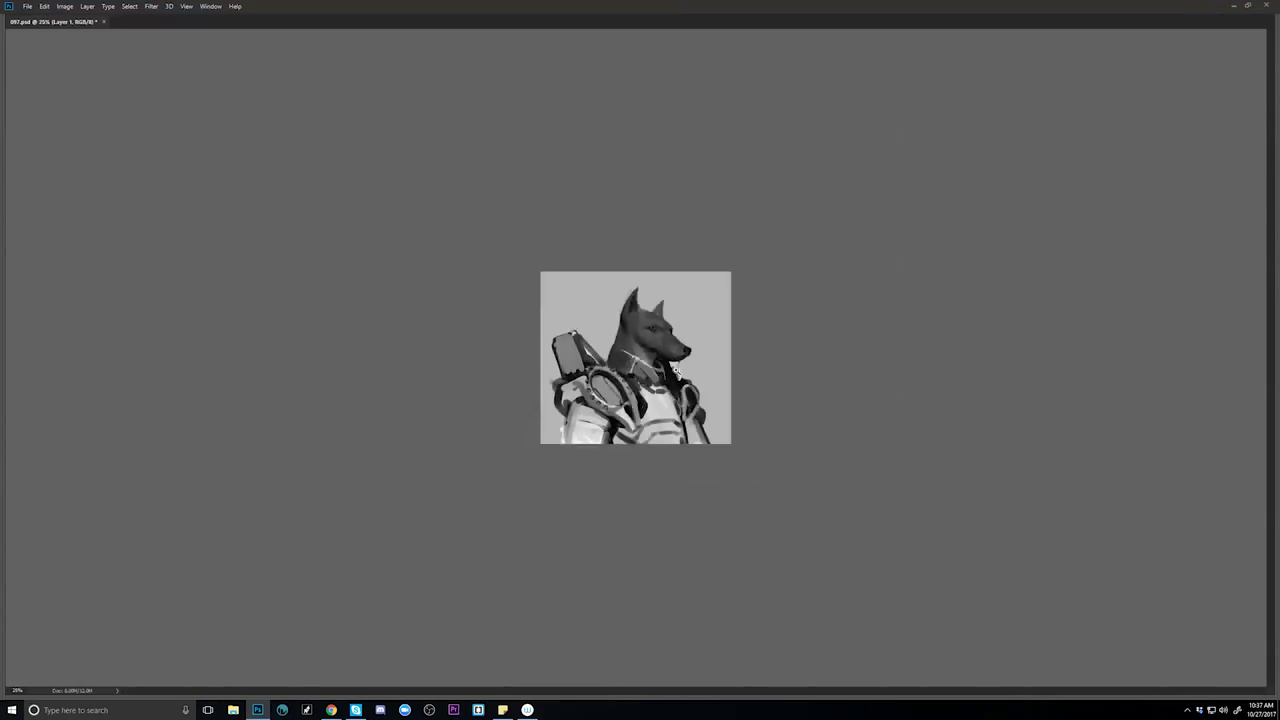
ctrl+click(677, 358)
ctrl+click(677, 358)
ctrl+click(677, 357)
key(ctrl+shift+h)
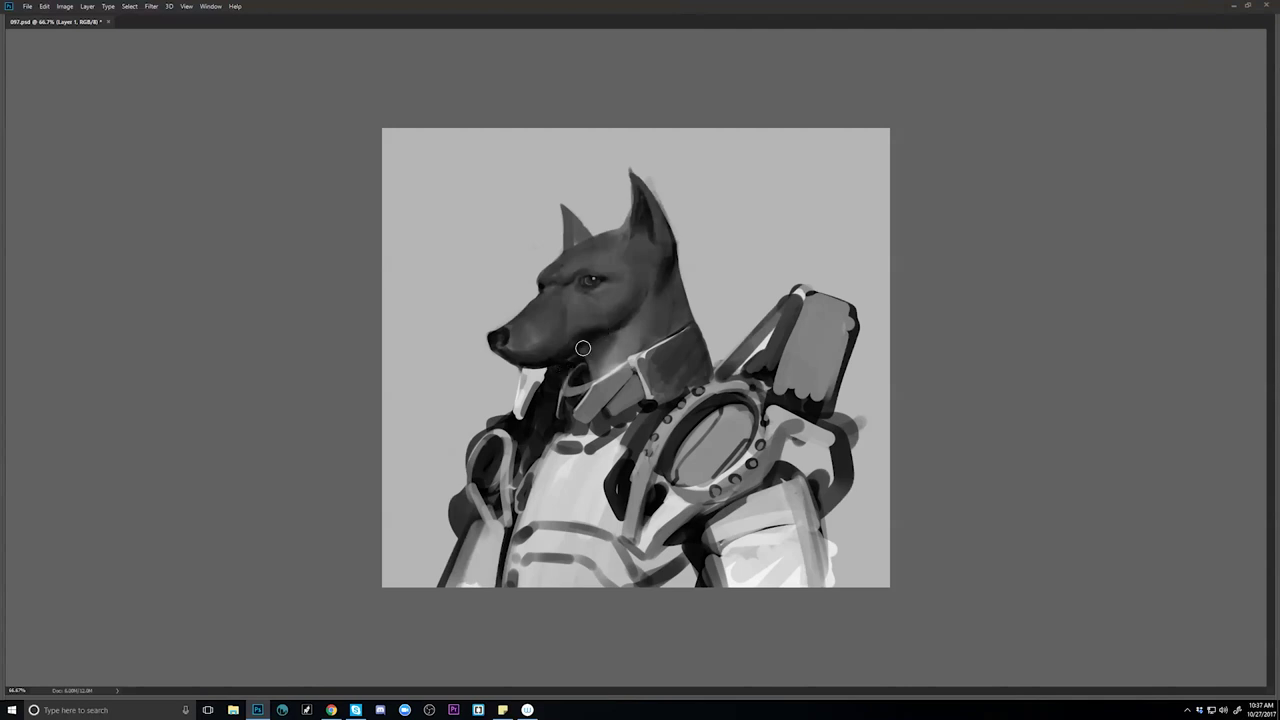
key(ctrl+shift+h)
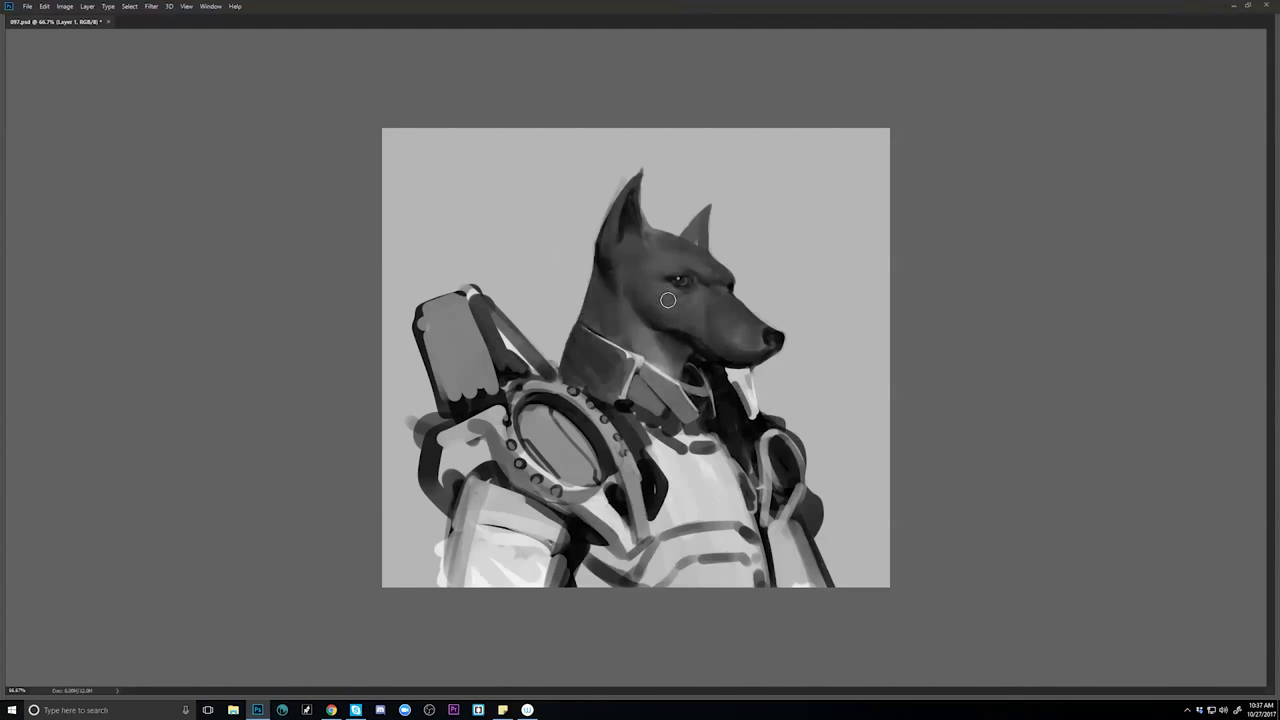
Switch to Chrome, open ArtStation's artist search with no search term, sort it by Likes Descending and browse the ranking.
key(alt+Tab)
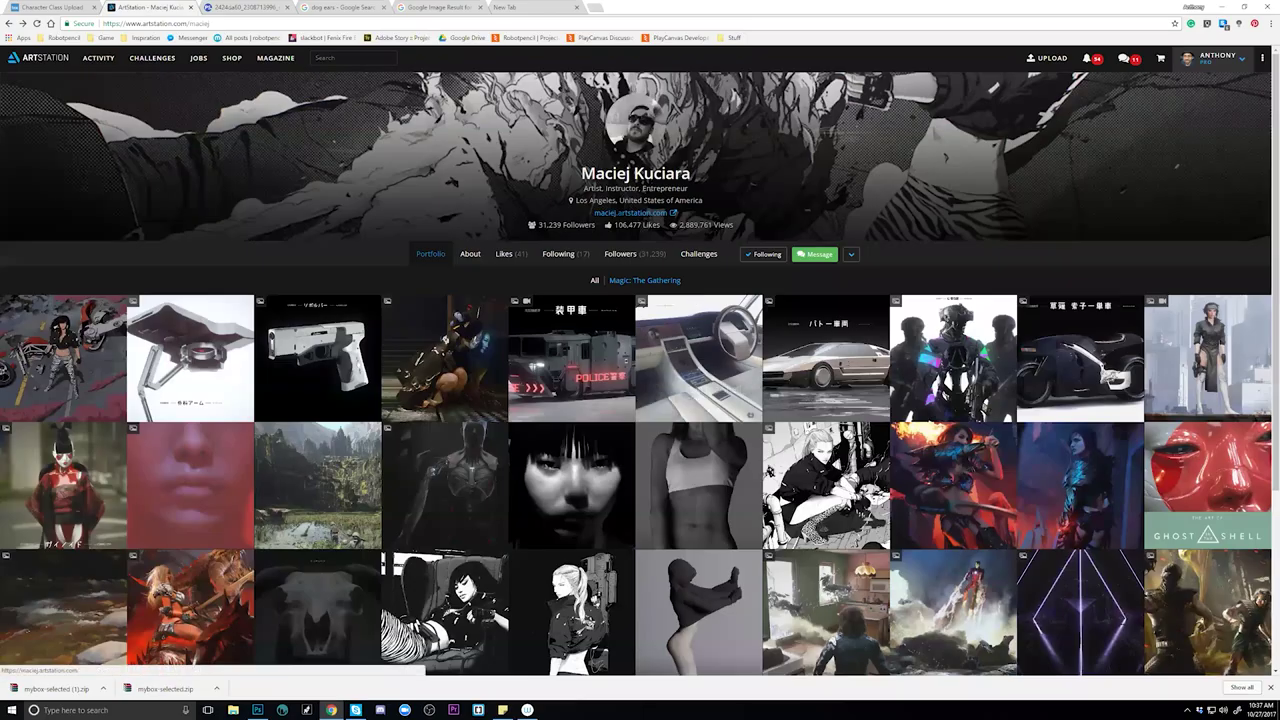
click(350, 57)
click(340, 74)
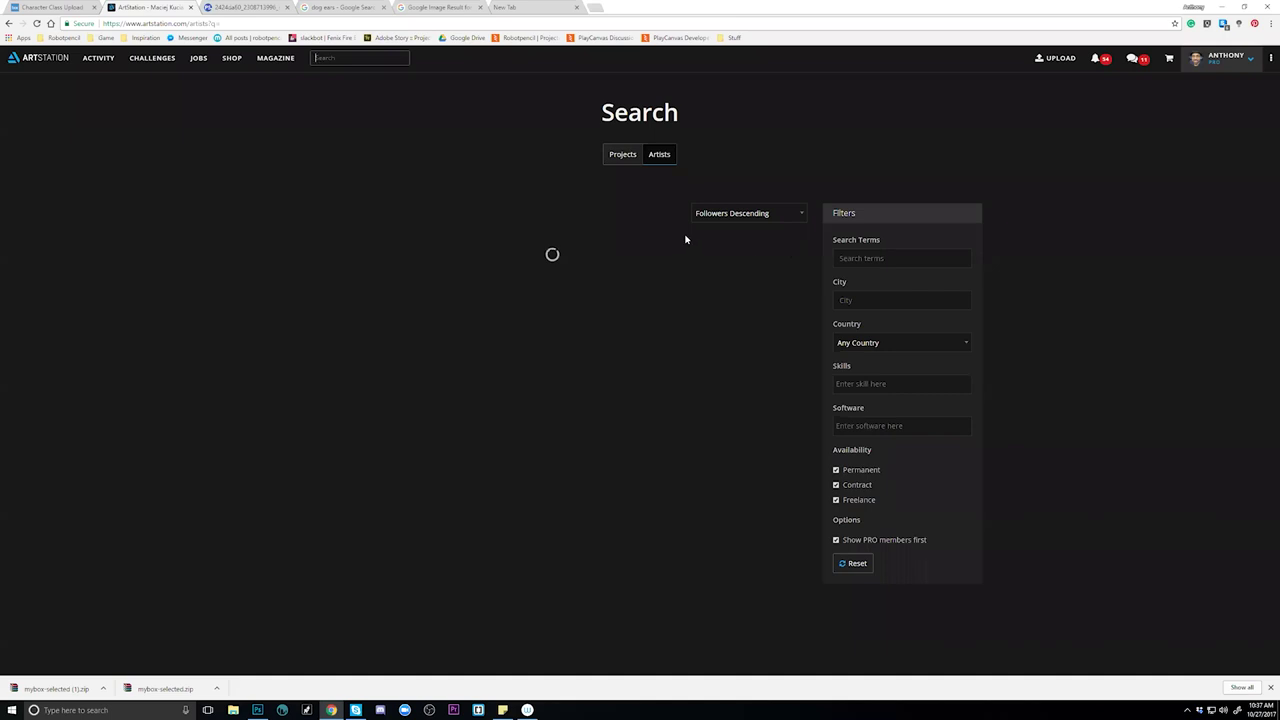
click(722, 214)
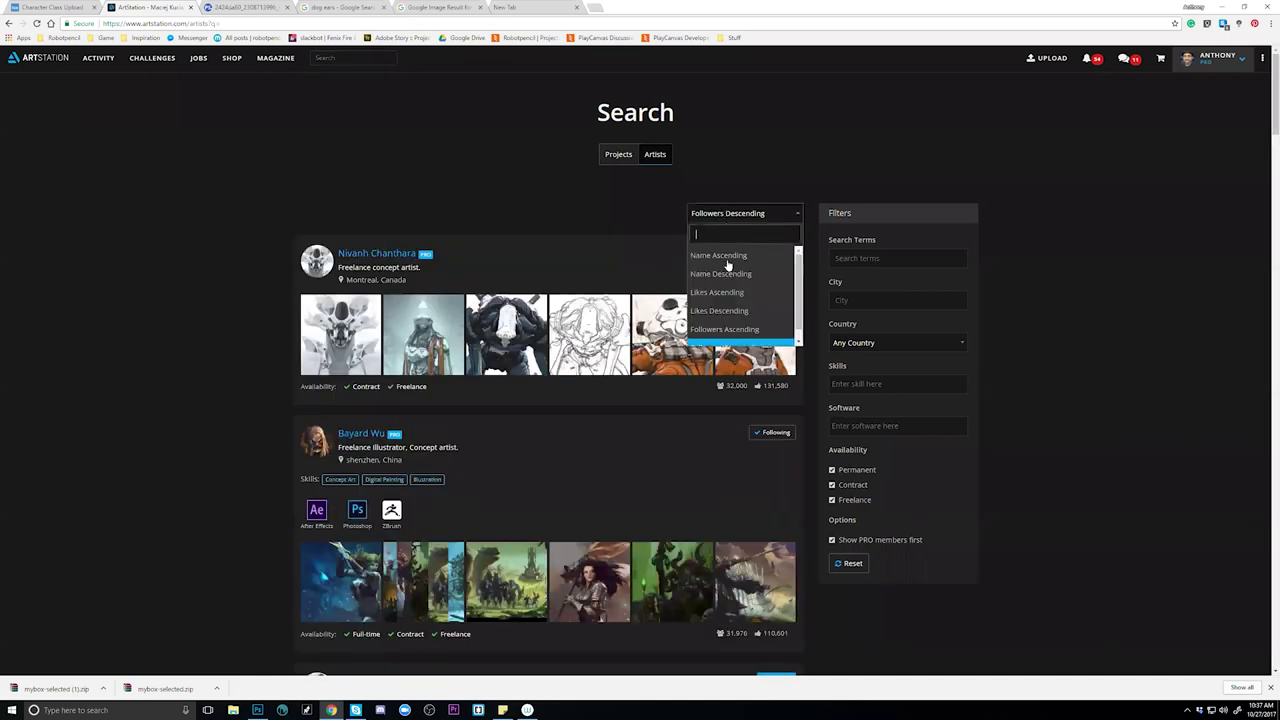
click(726, 316)
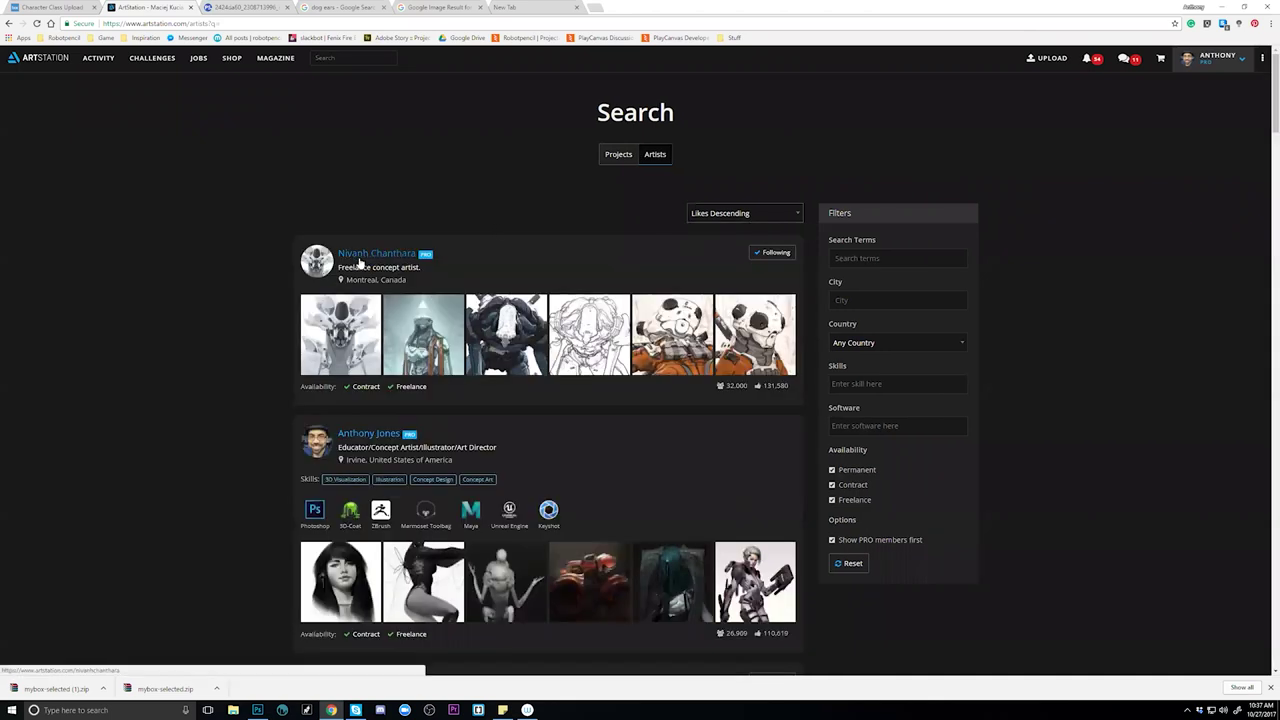
scroll(398, 255, down, 2)
scroll(444, 424, down, 4)
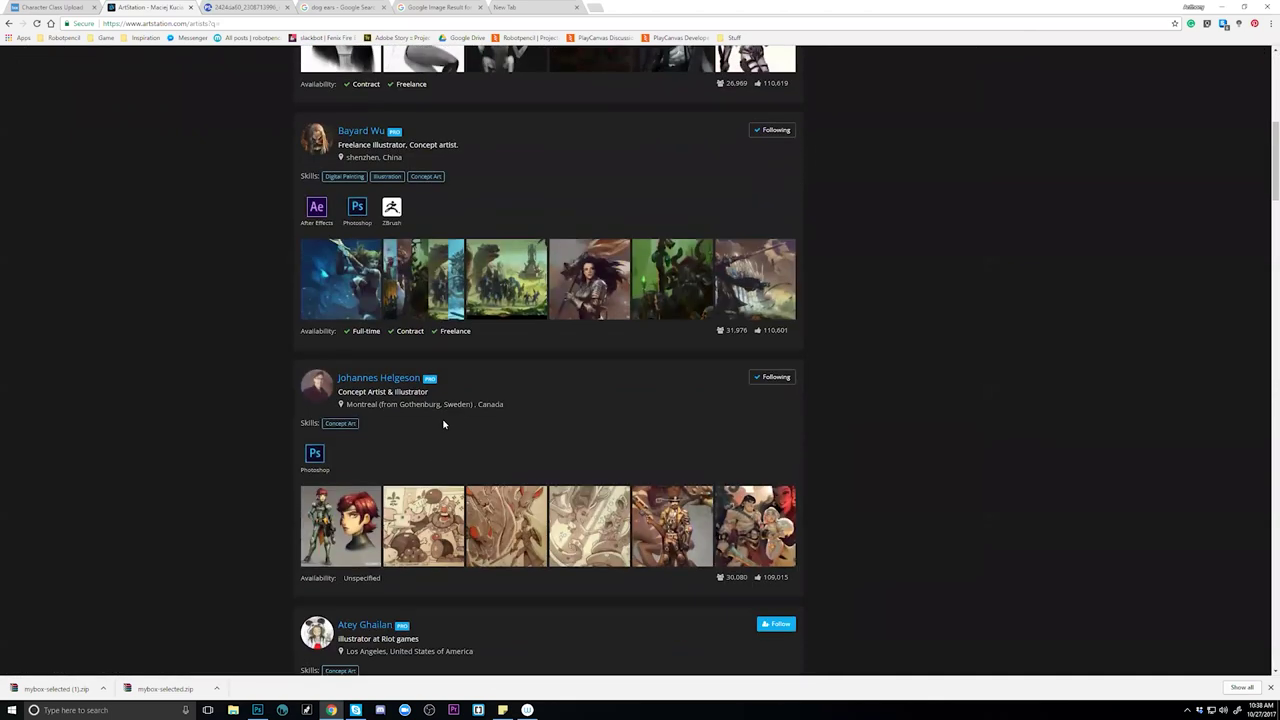
scroll(480, 450, down, 5)
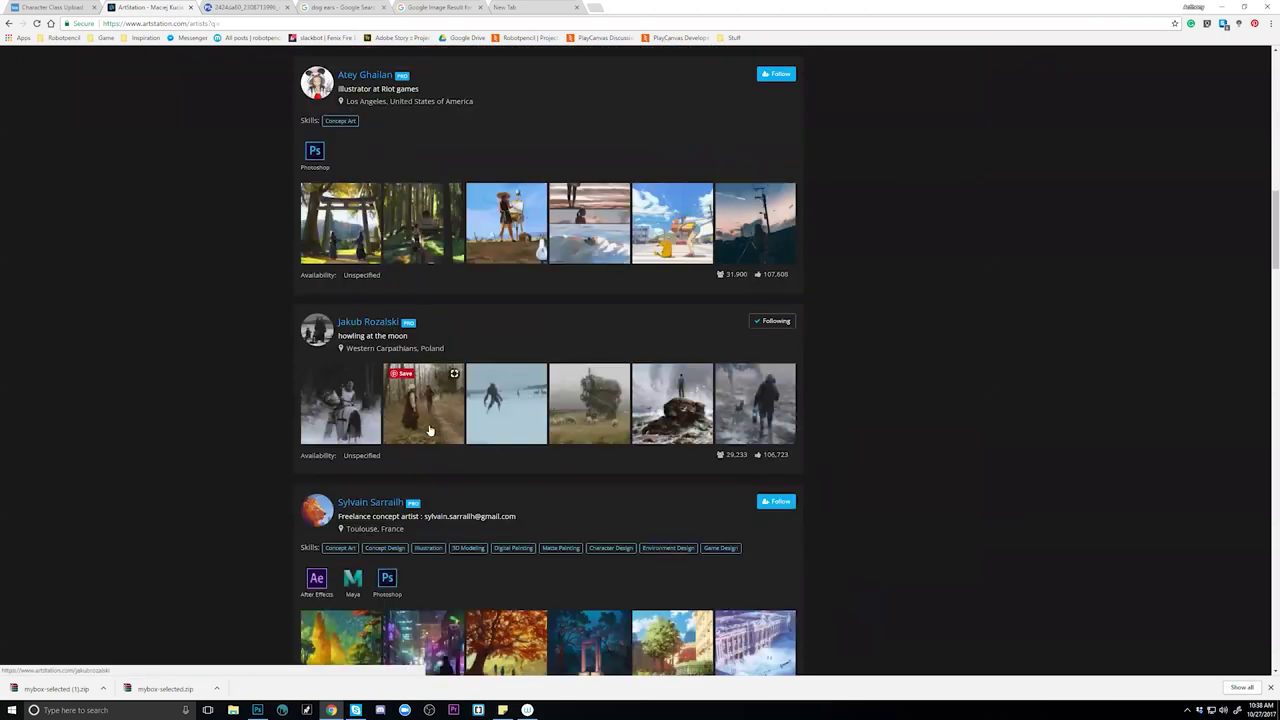
scroll(435, 440, down, 2)
scroll(450, 415, down, 4)
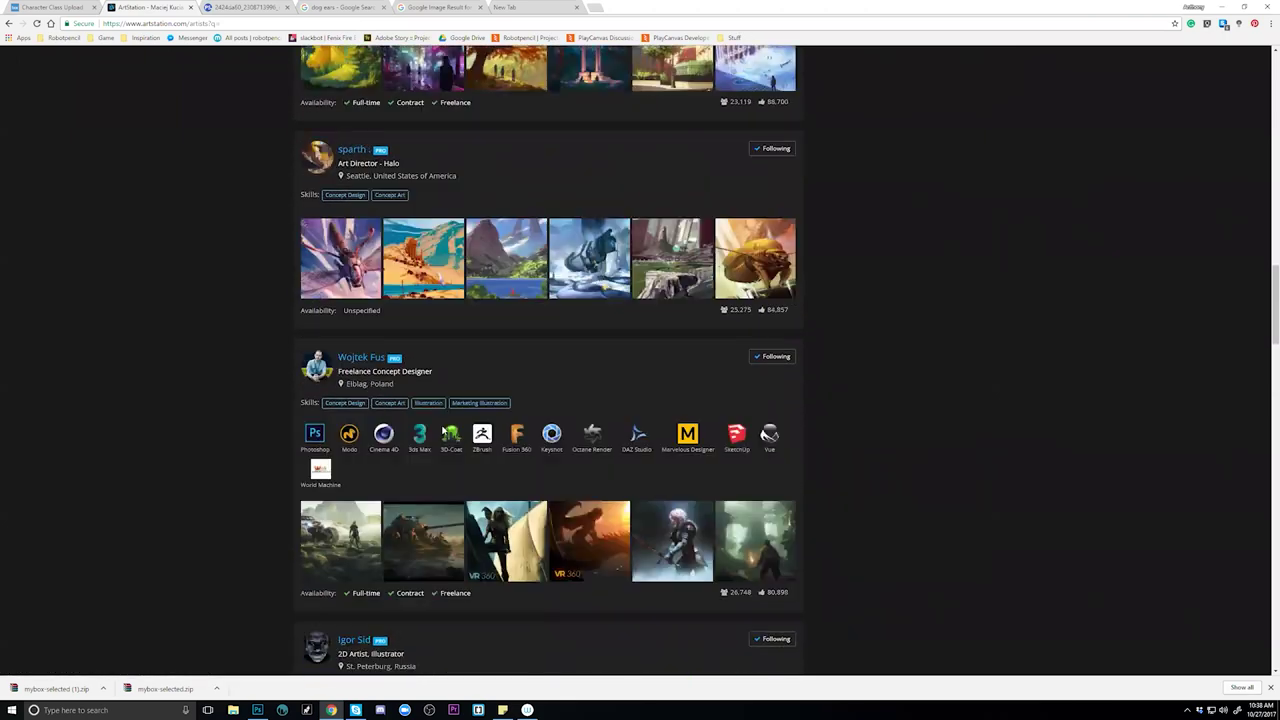
scroll(451, 390, down, 8)
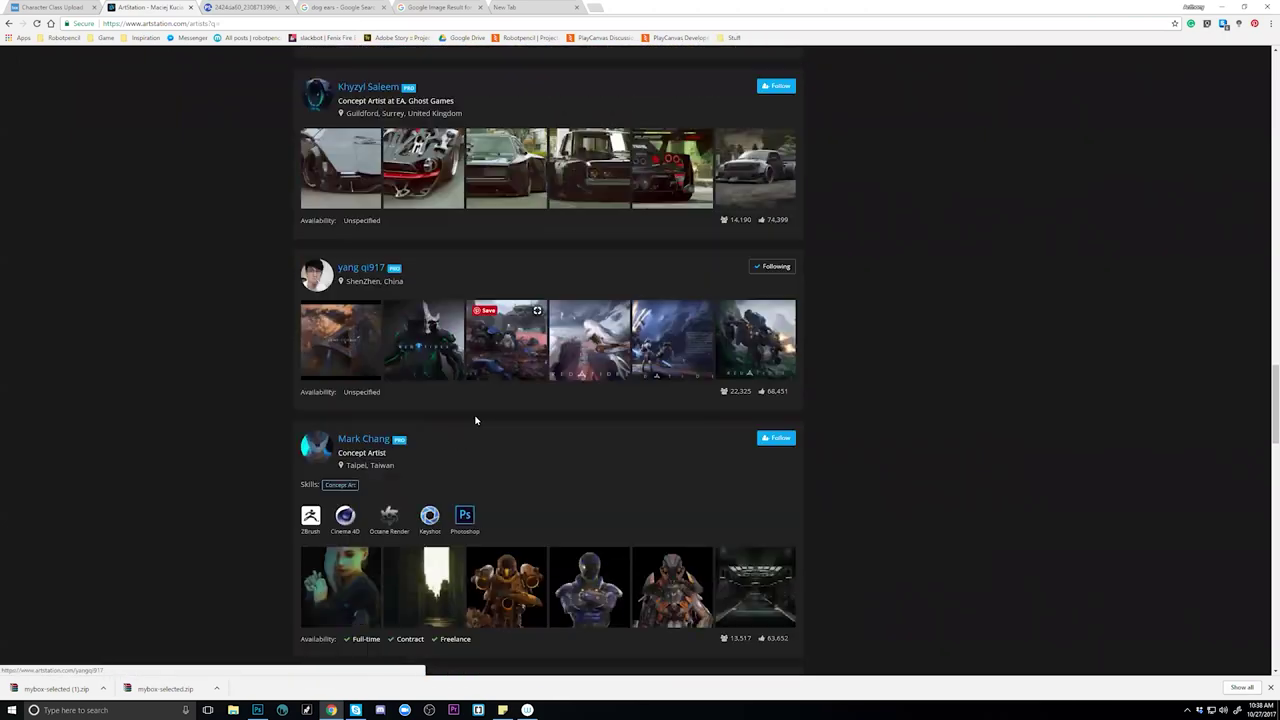
scroll(481, 413, up, 20)
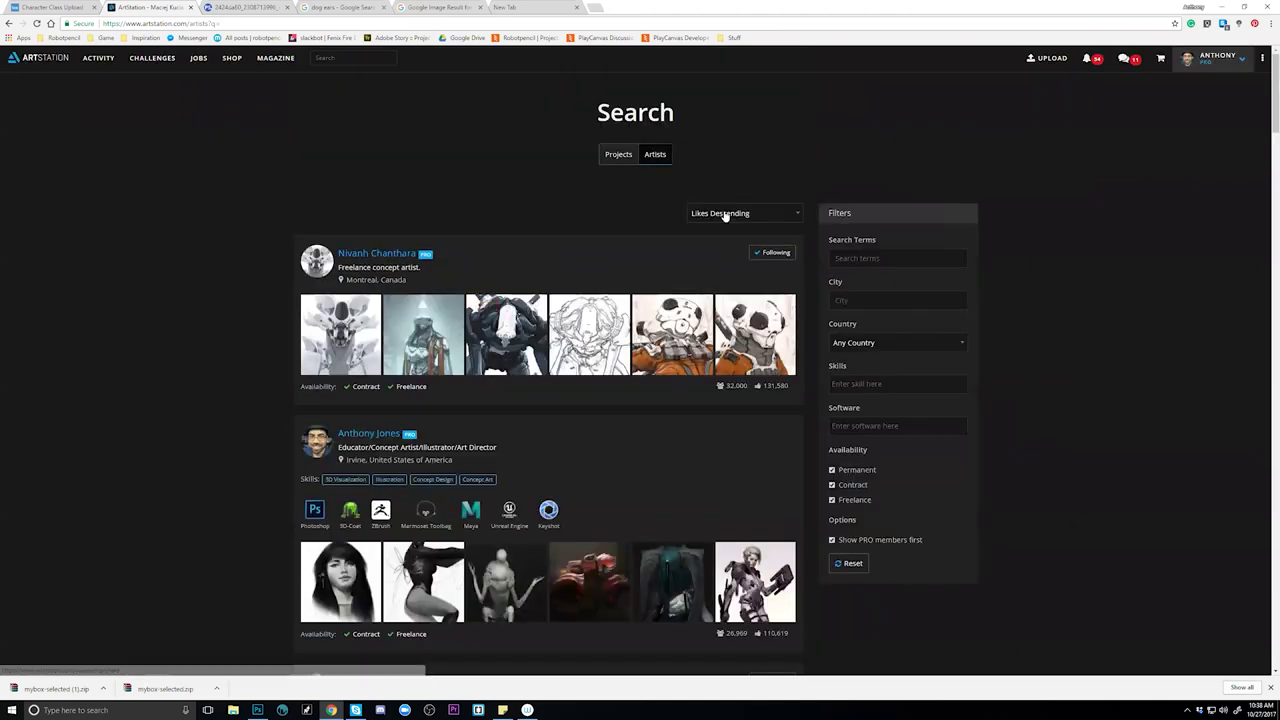
Sort the artist list by Followers Descending and browse the ranked artists.
click(725, 213)
scroll(733, 331, down, 1)
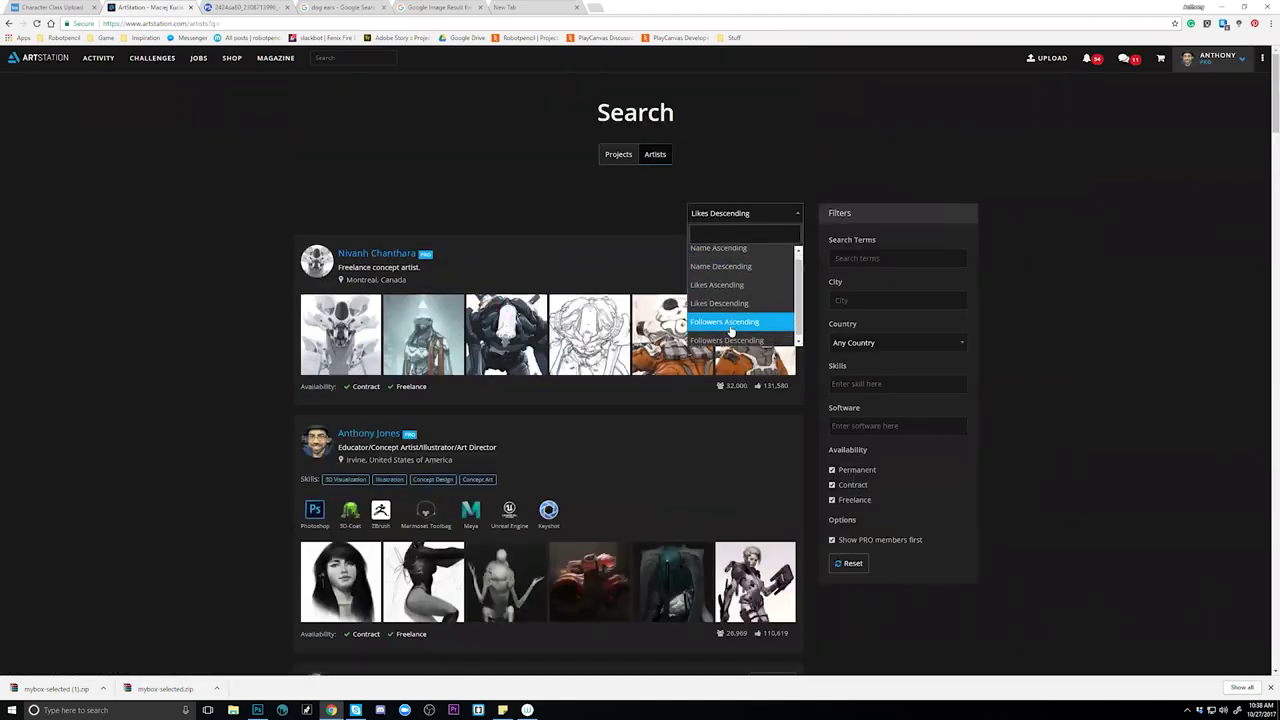
click(733, 334)
scroll(529, 317, down, 12)
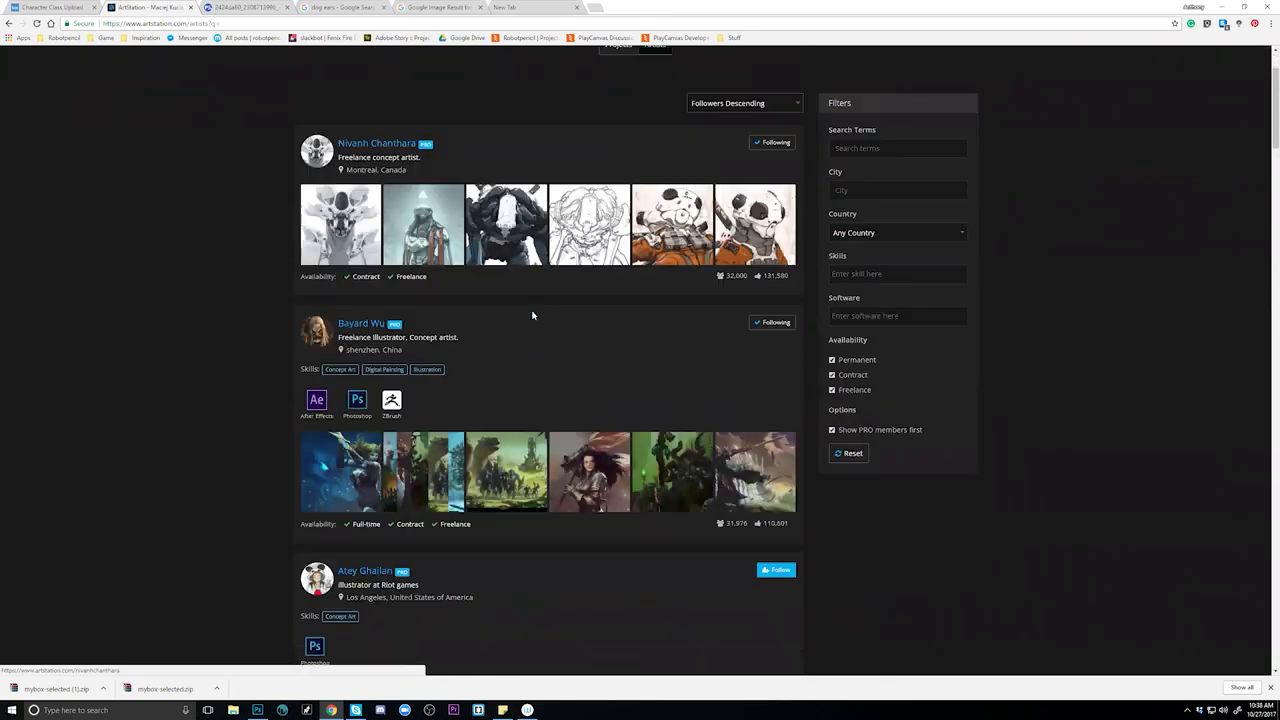
scroll(529, 322, down, 12)
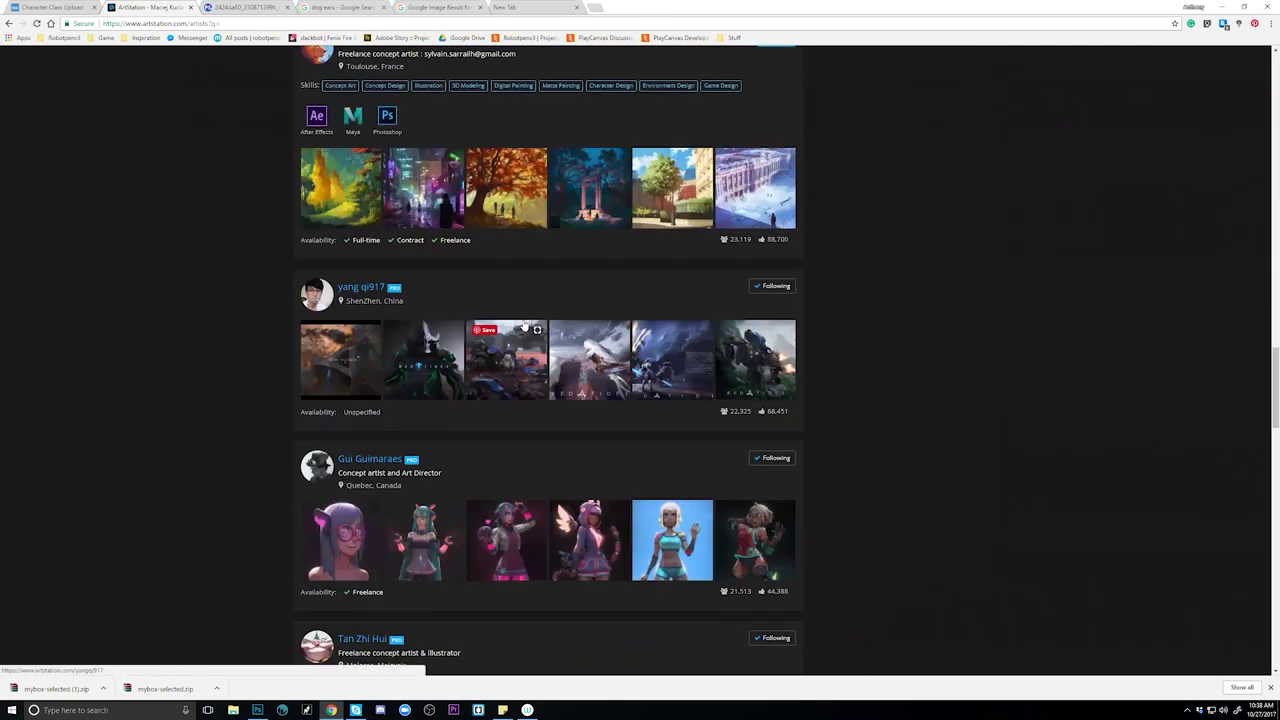
scroll(548, 328, up, 20)
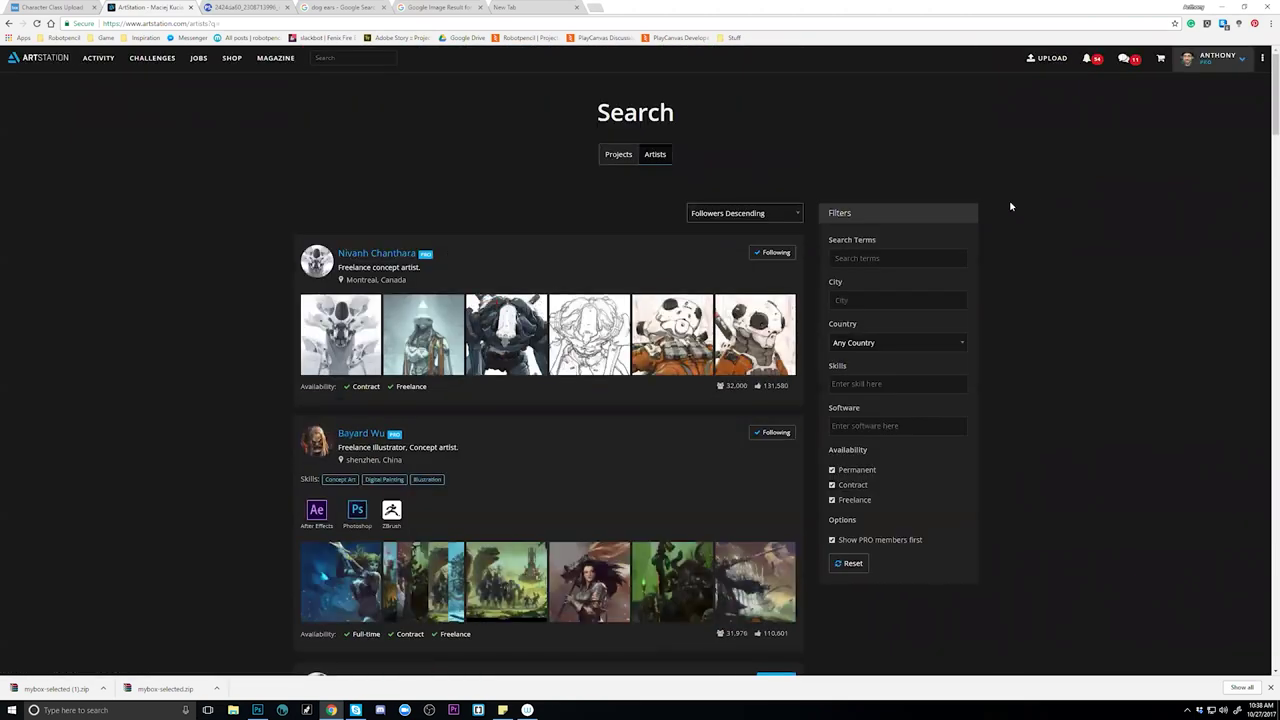
Open ArtStation's Terms of Service page and skim its opening sections.
click(1263, 60)
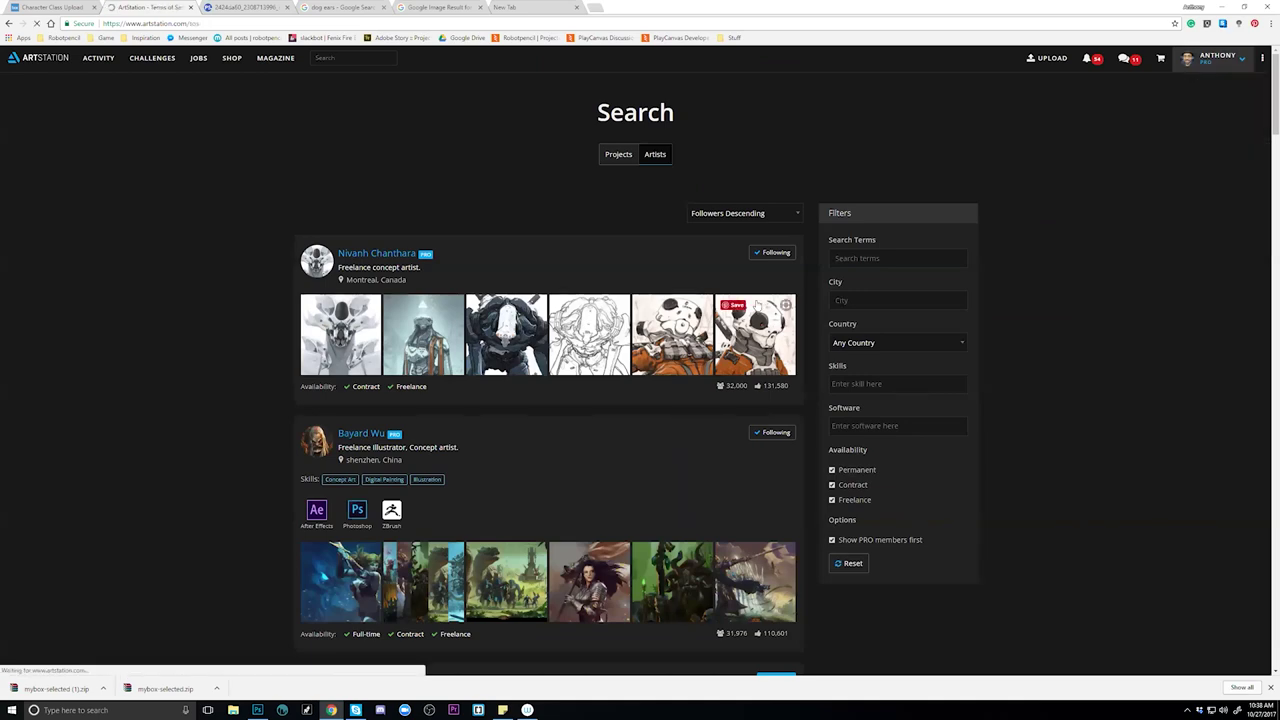
scroll(846, 220, down, 12)
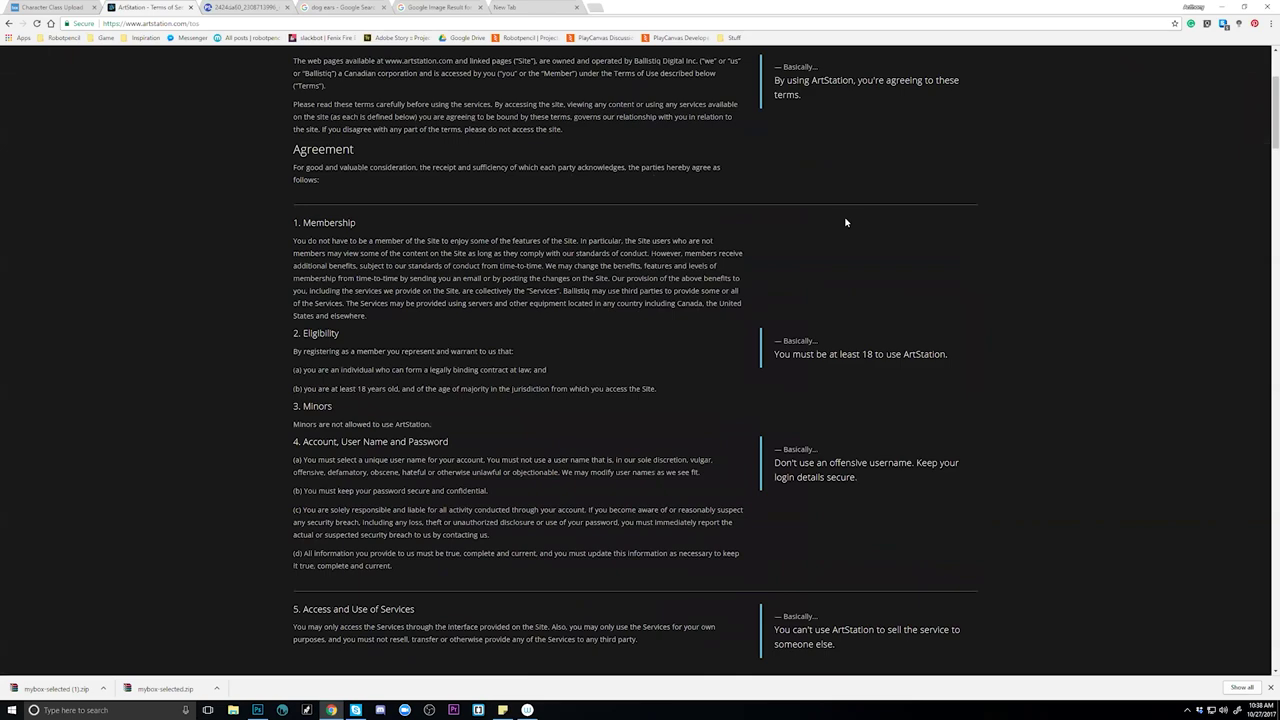
scroll(857, 220, up, 12)
scroll(858, 205, down, 1)
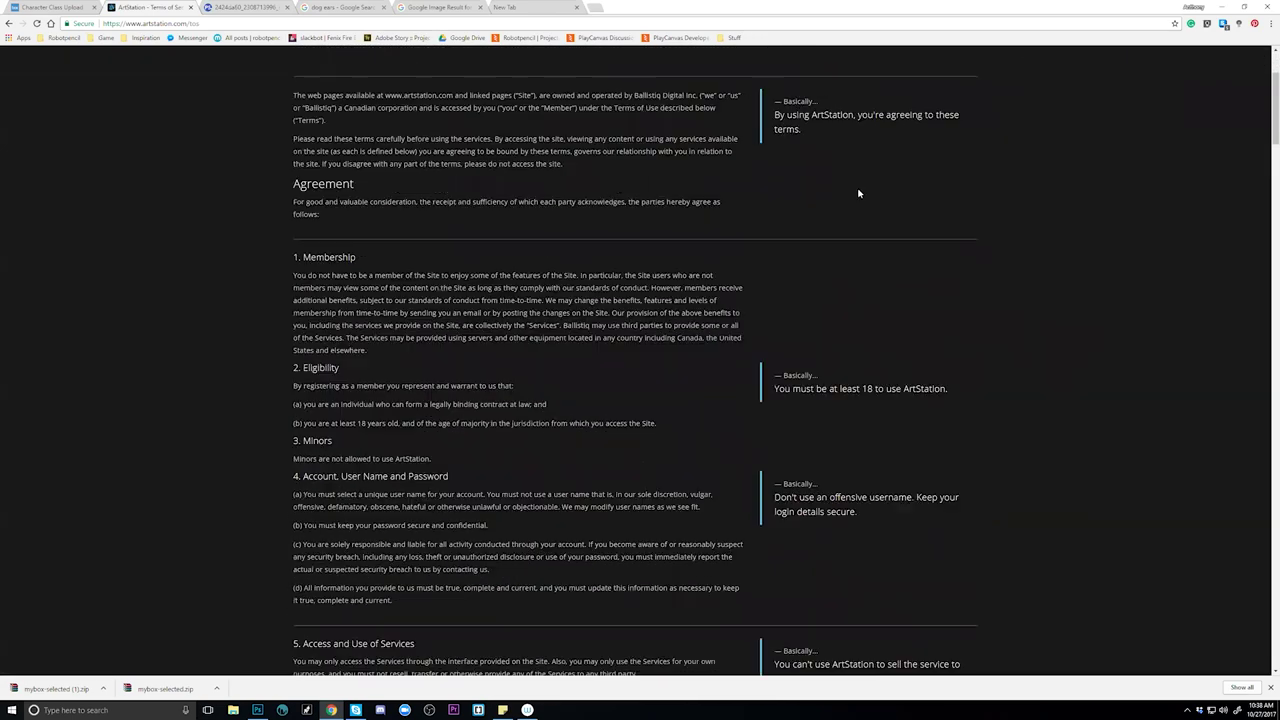
scroll(863, 184, up, 1)
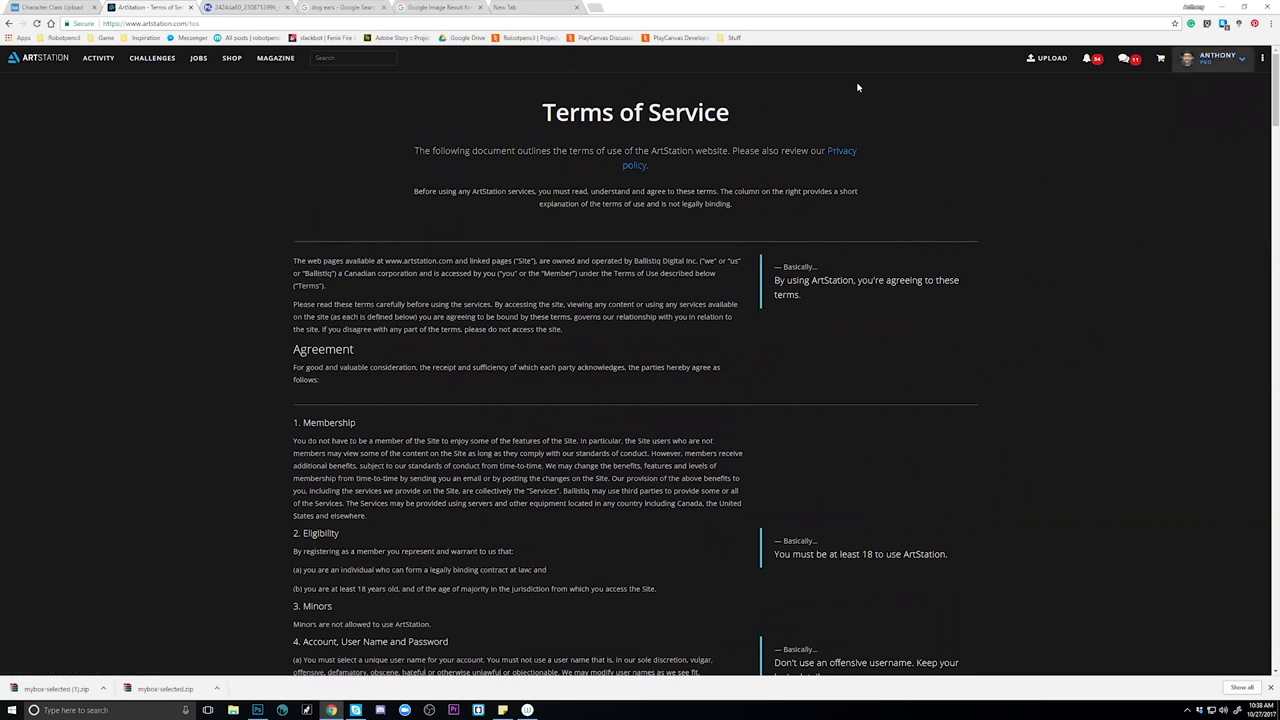
Return to the ArtStation home page, open the account's Partner Perks page and review the offers.
click(62, 60)
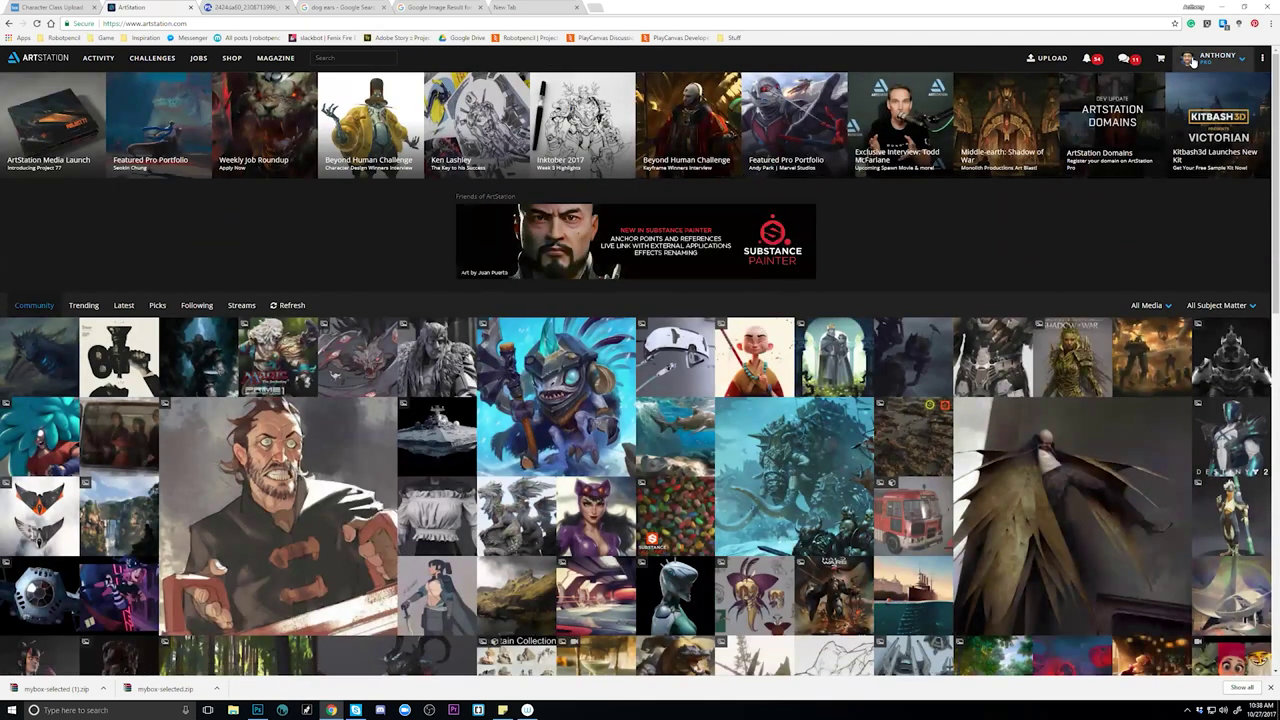
click(1225, 60)
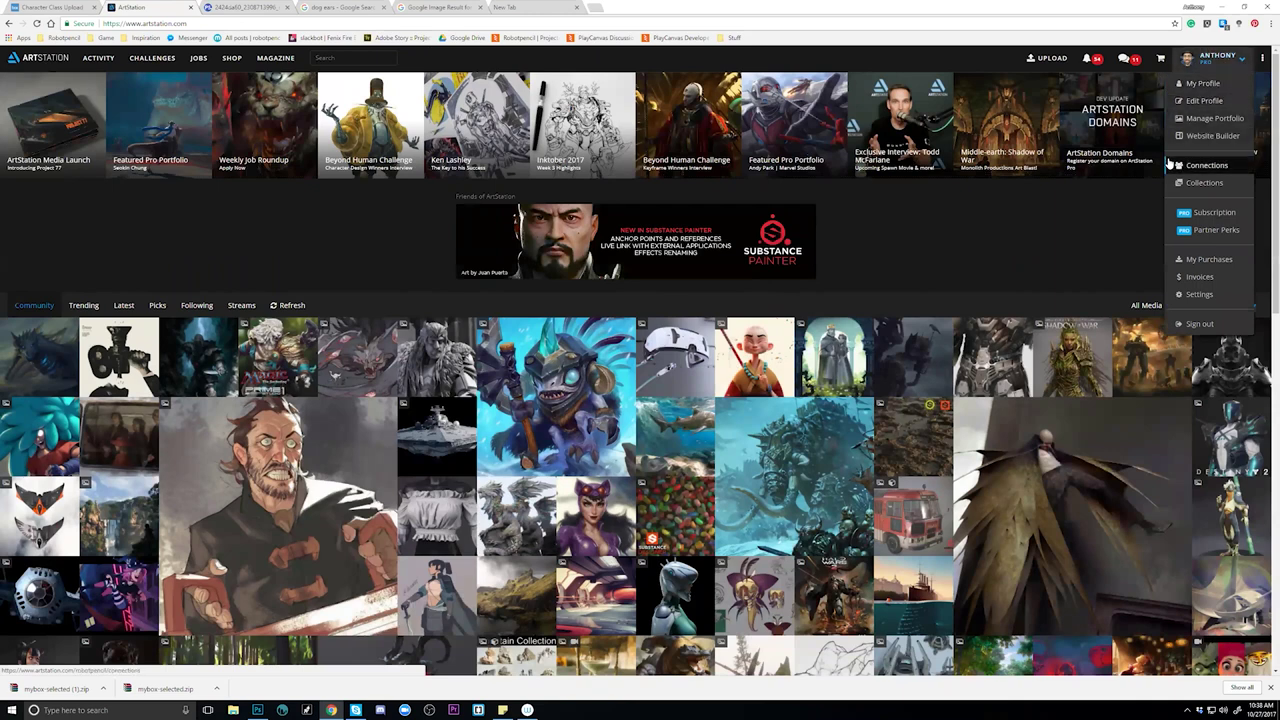
click(1218, 232)
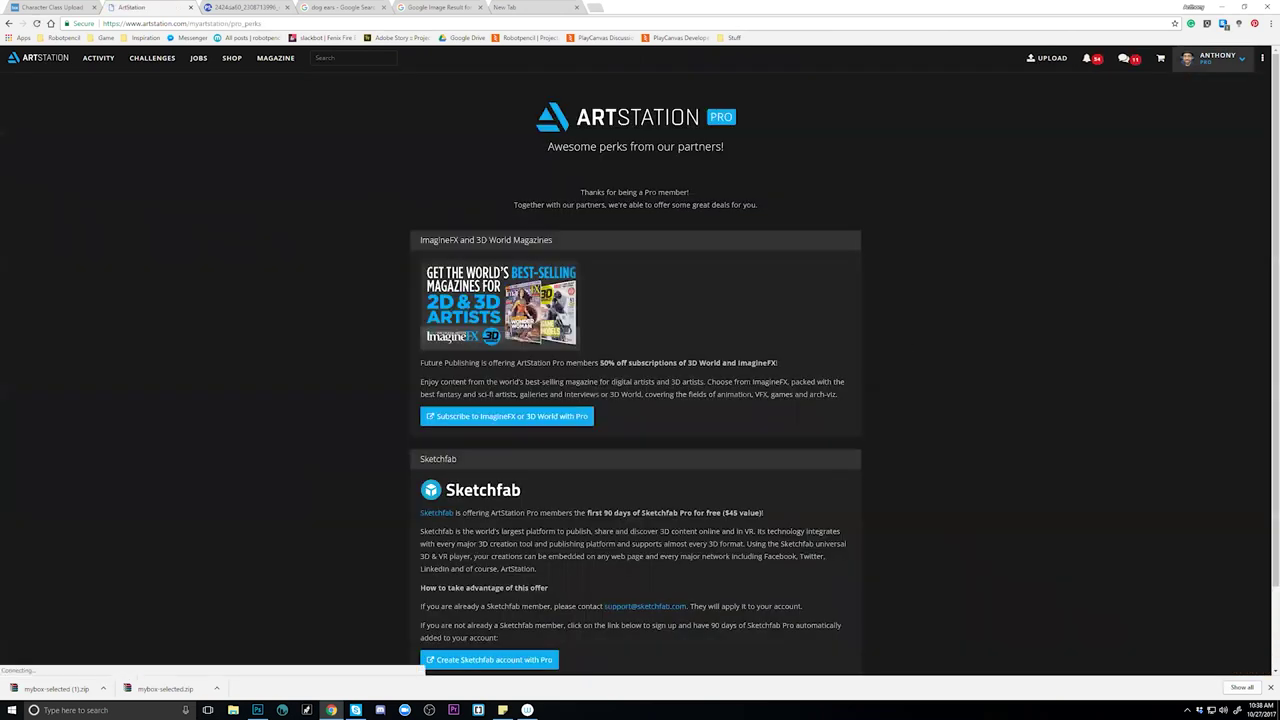
scroll(508, 252, down, 1)
scroll(508, 252, down, 2)
scroll(508, 252, up, 3)
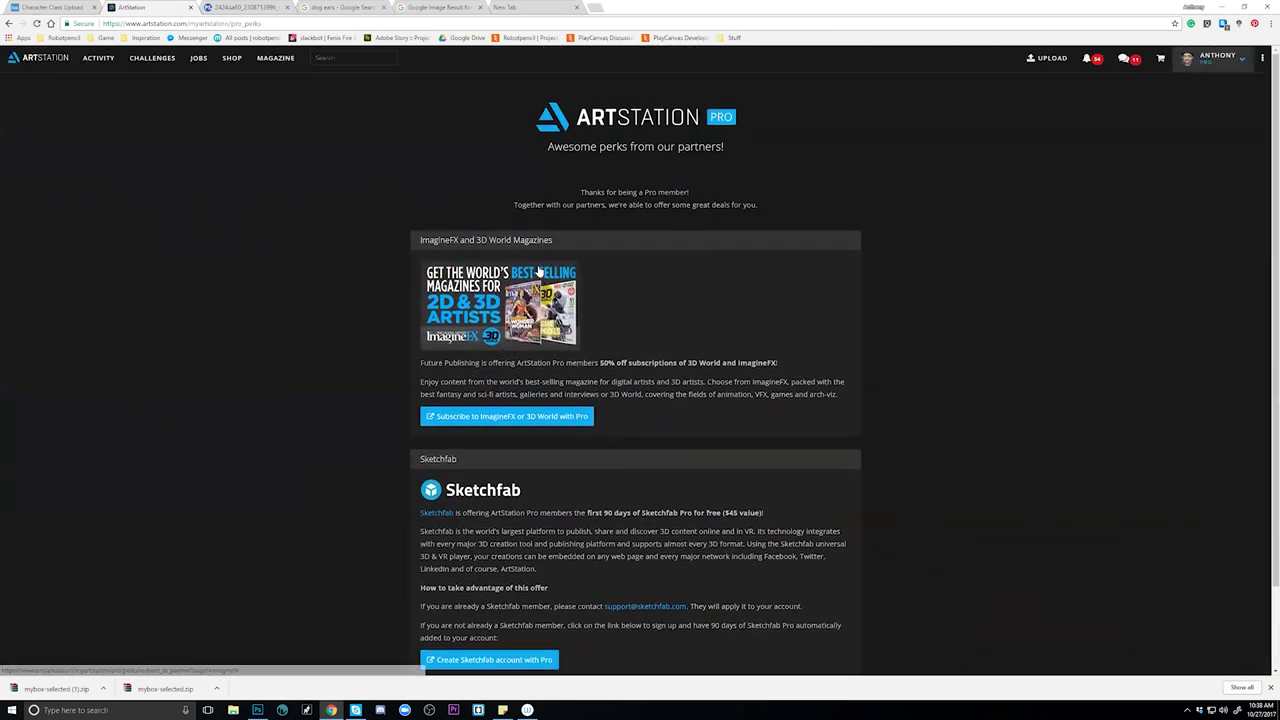
Look over the Partner Perks offers again and check the Pro entries under the account options.
click(1216, 62)
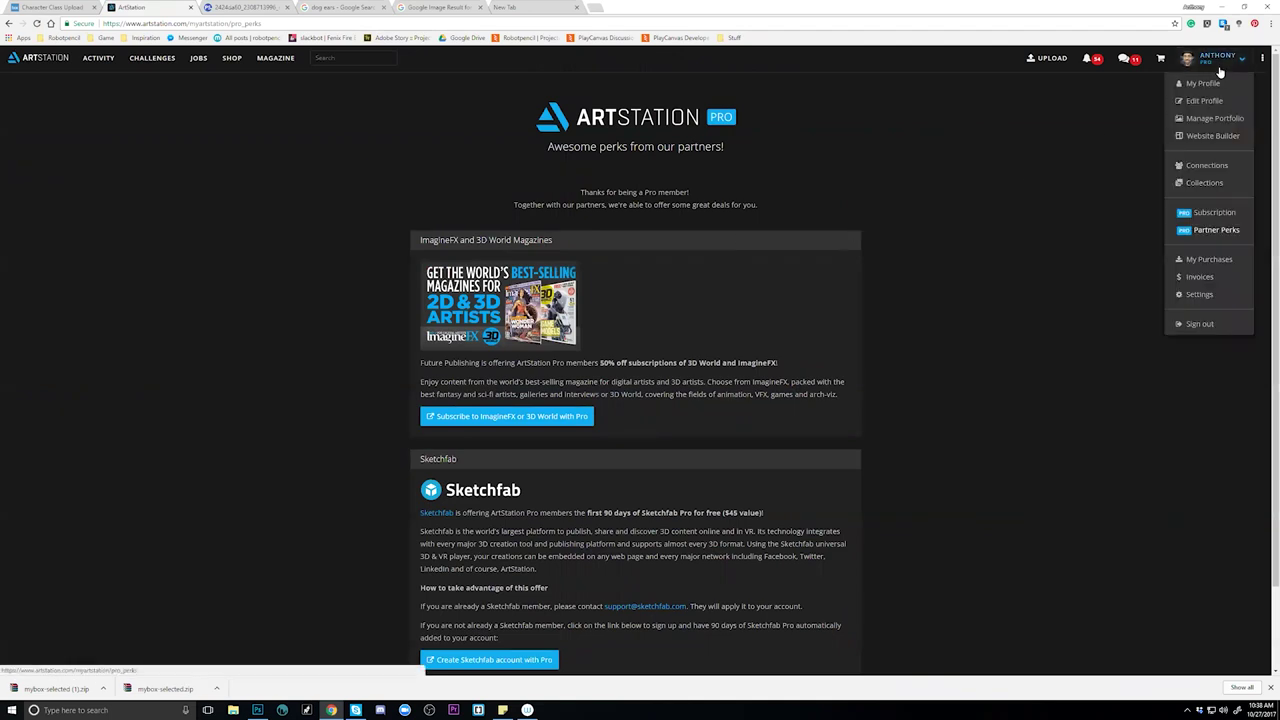
click(663, 172)
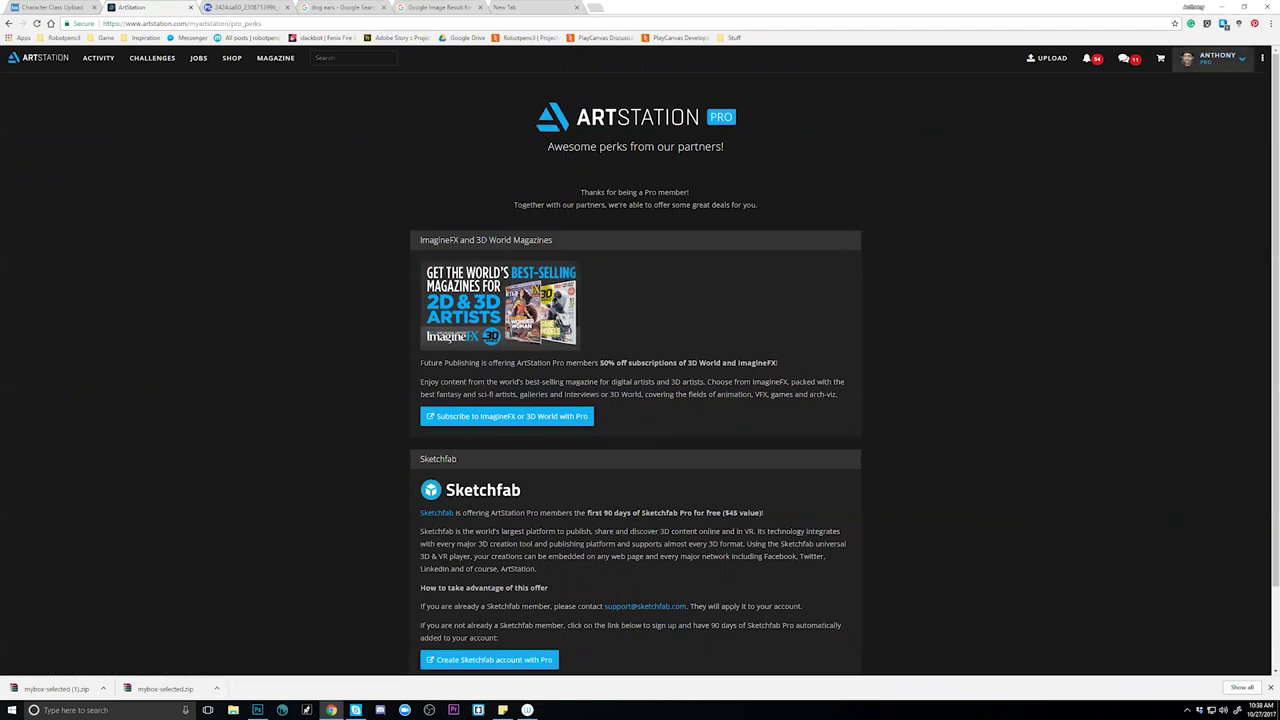
scroll(606, 266, down, 1)
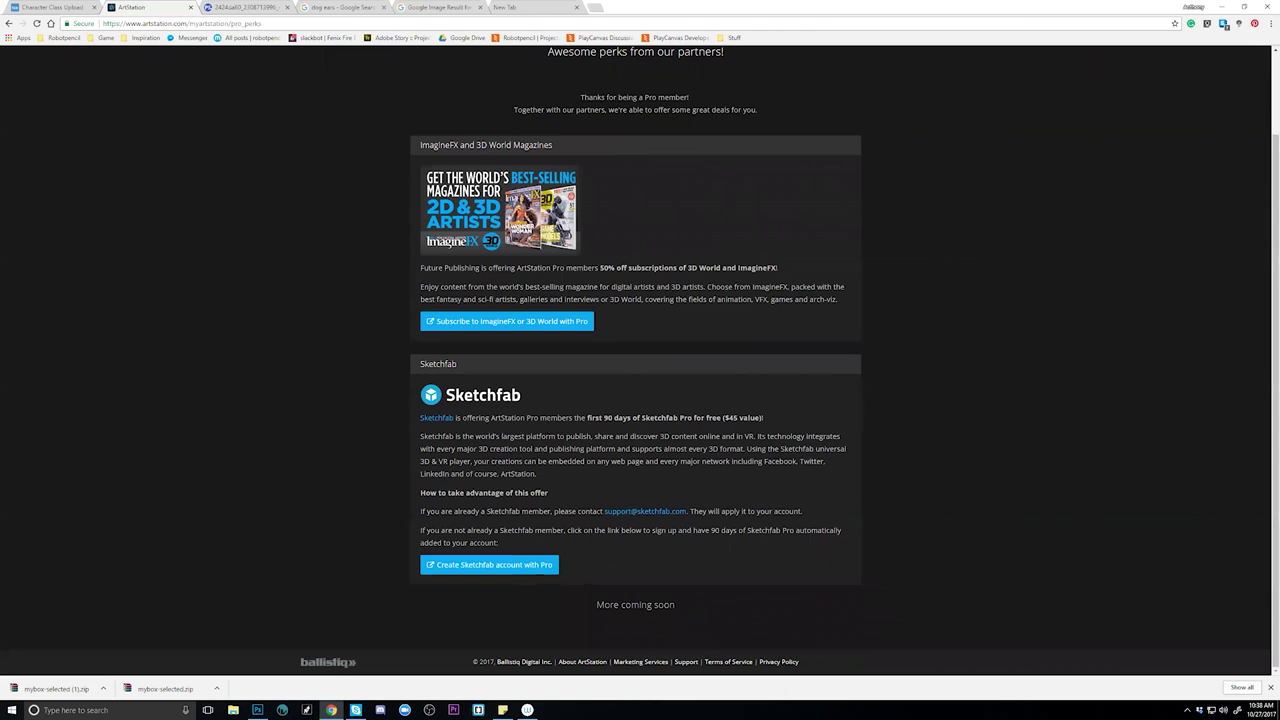
scroll(636, 360, up, 1)
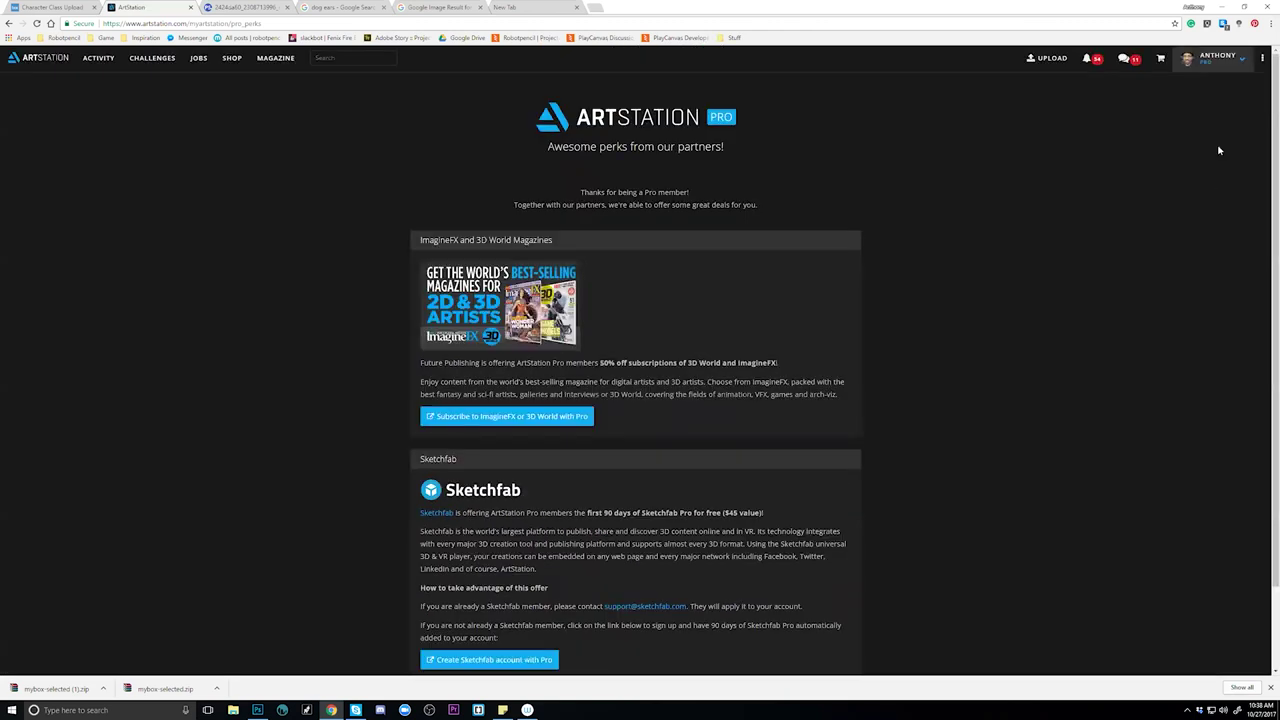
click(1216, 58)
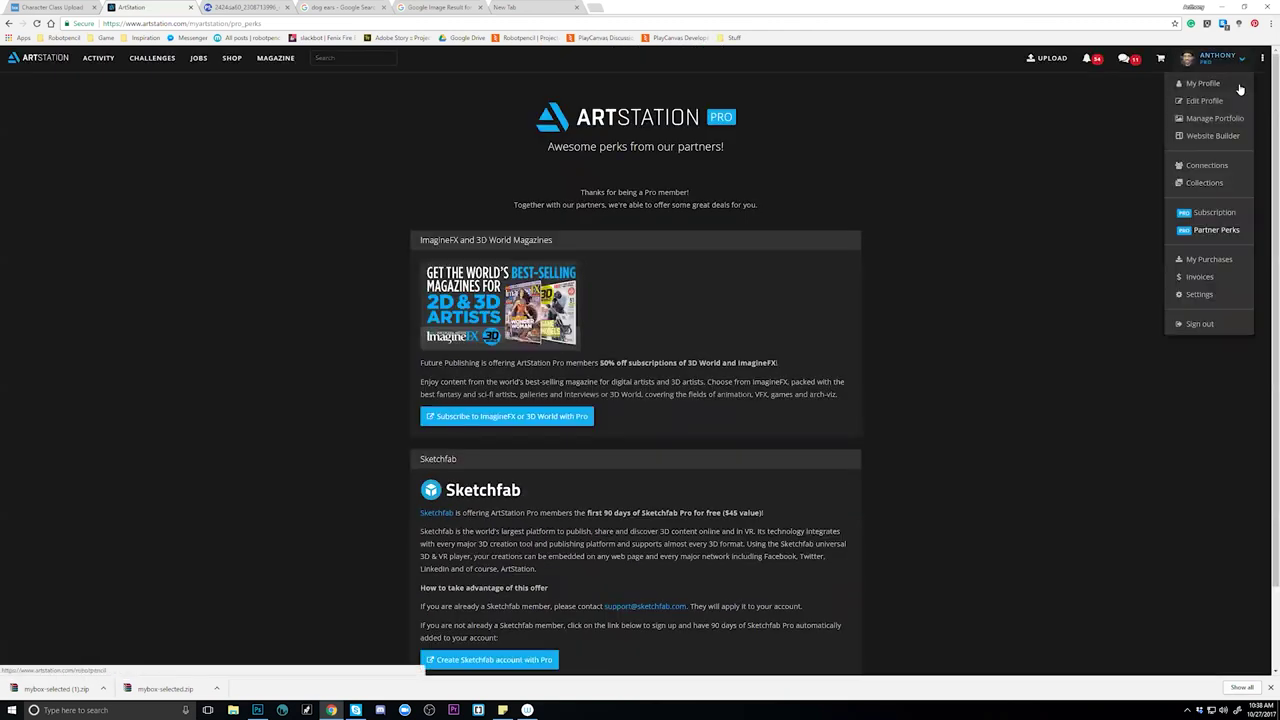
click(1212, 212)
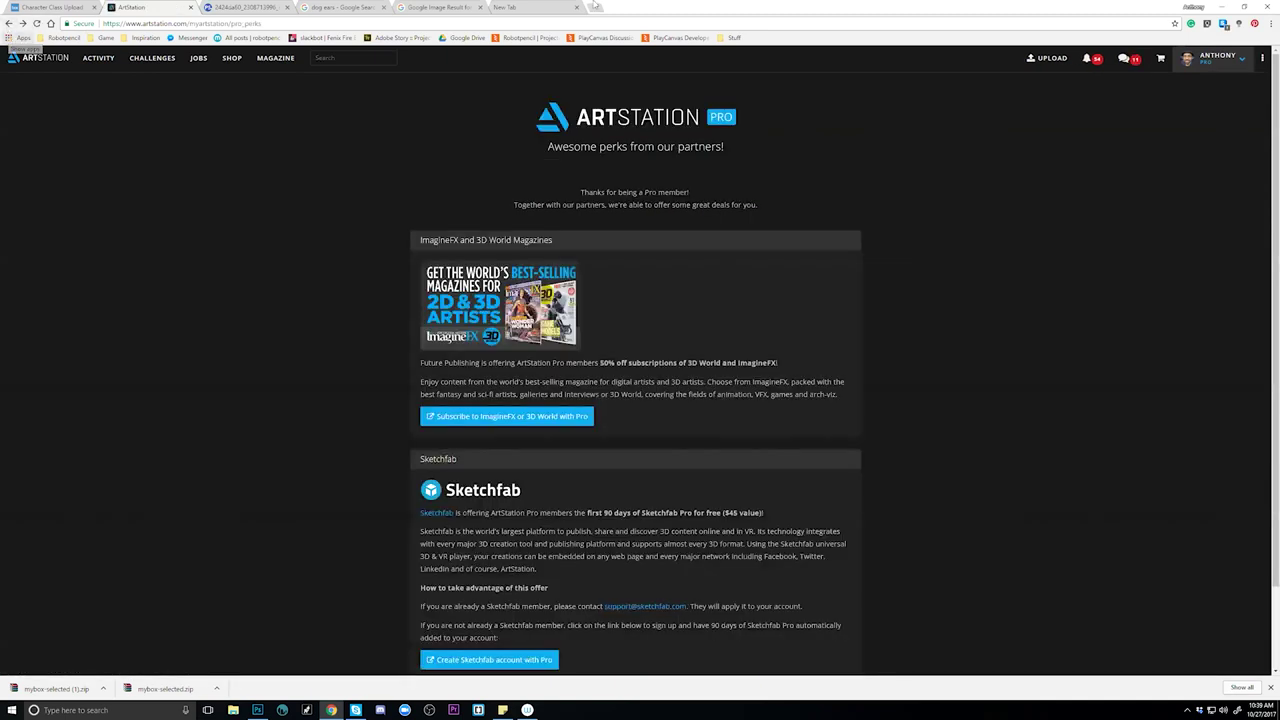
Examine the greyhound reference photo in Chrome, then switch back to the painting in Photoshop.
click(1231, 6)
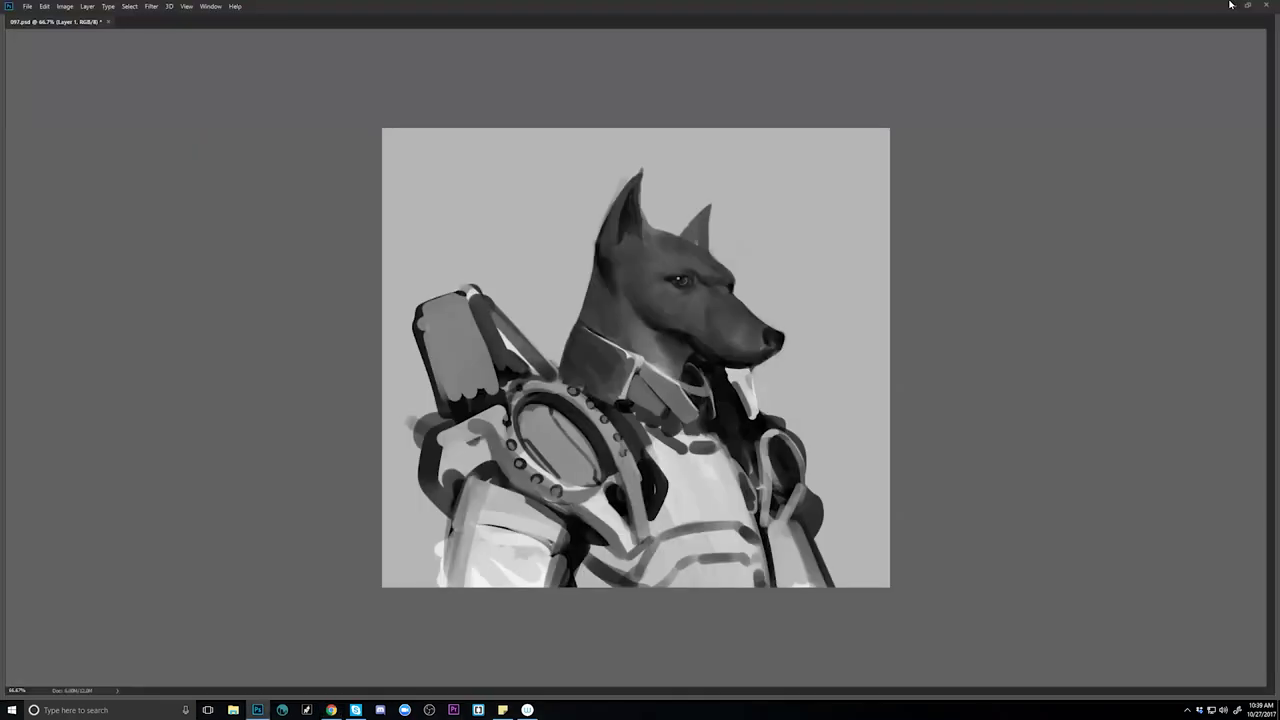
key(alt+Tab)
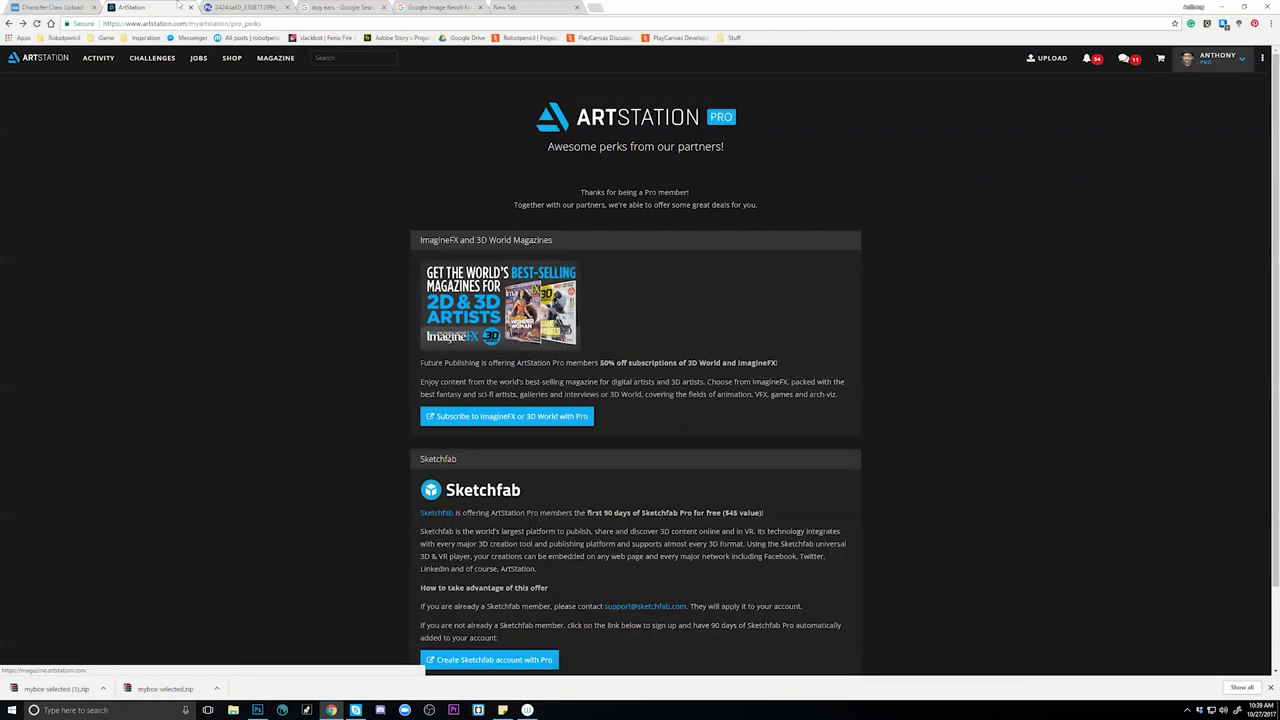
click(217, 6)
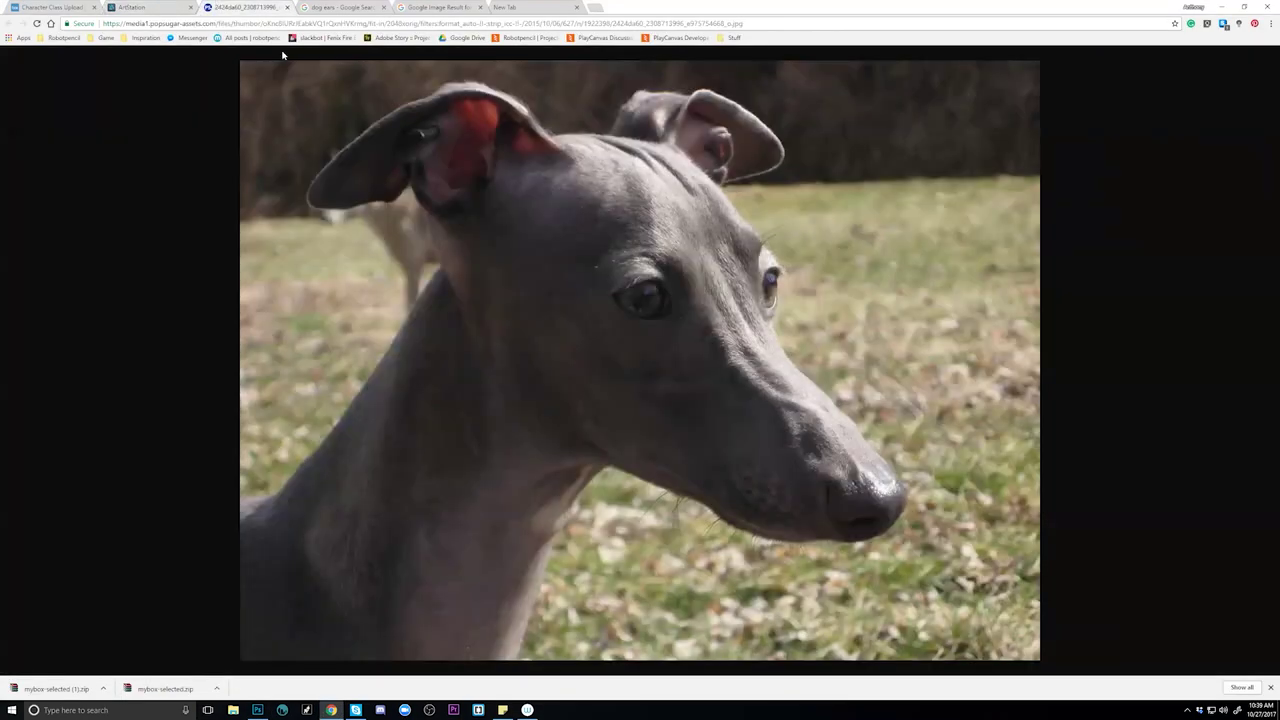
key(alt+Tab)
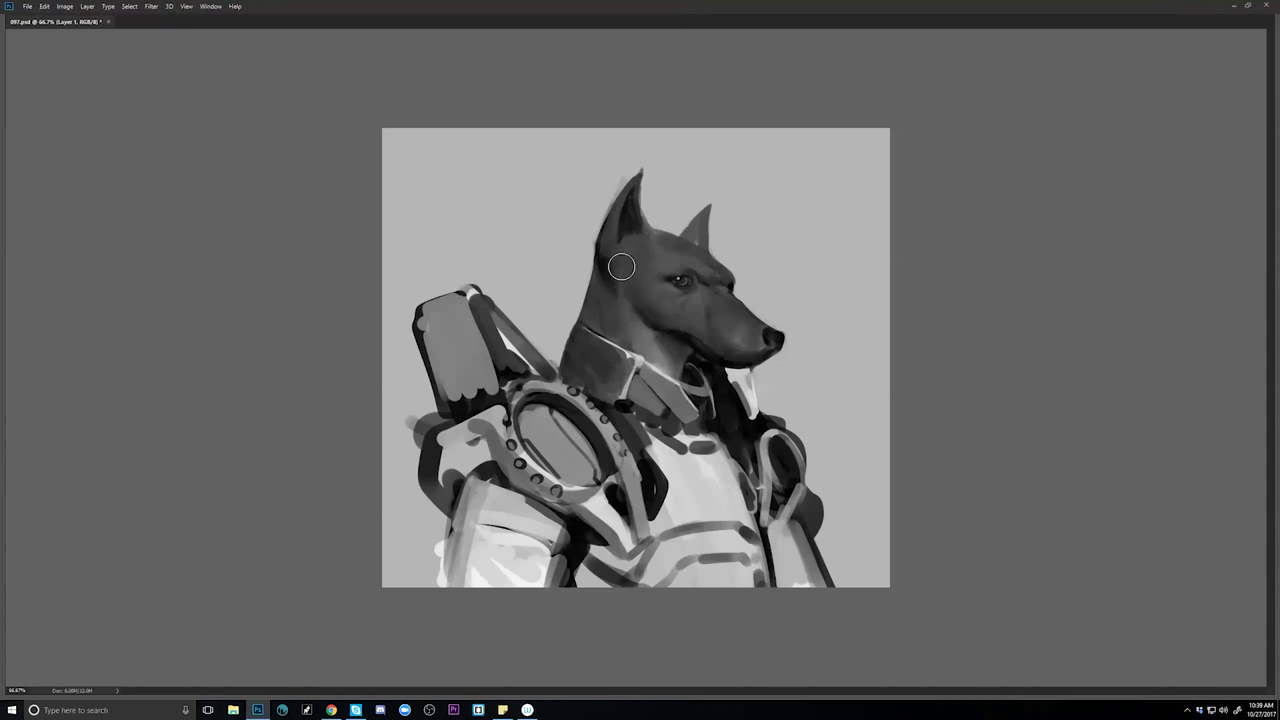
Repaint the back of the head below the near ear, softening the dark patch into the neck.
key(bracketleft)
key(bracketleft)
key(bracketleft)
key(bracketright)
key(bracketright)
key(alt)
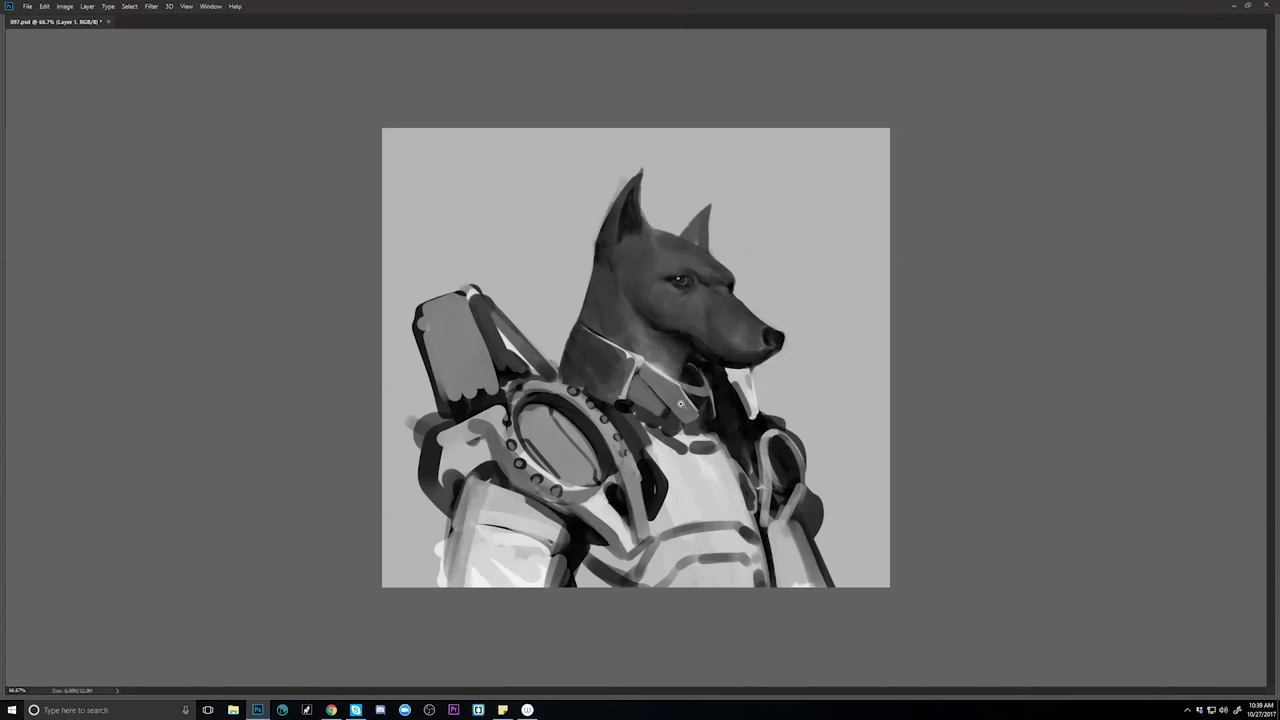
Flip the canvas horizontally and touch up the throat just above the collar.
key(ctrl+minus)
key(ctrl+shift+h)
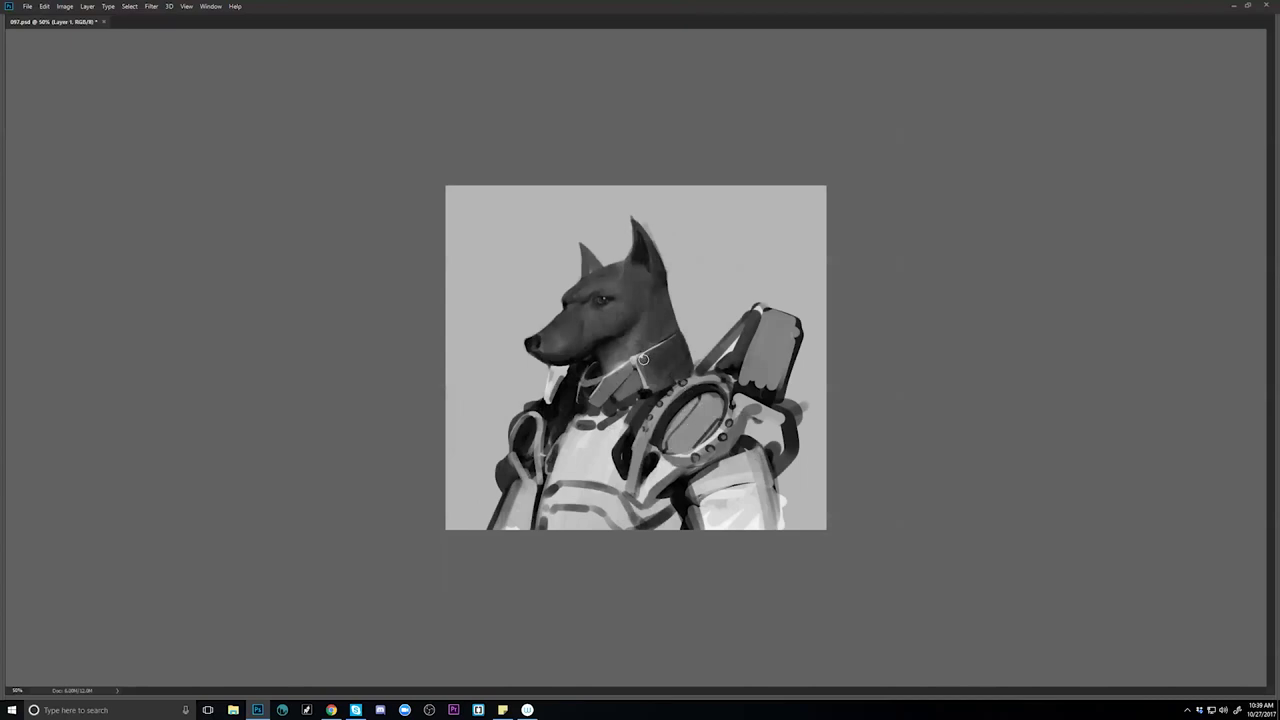
key(ctrl+plus)
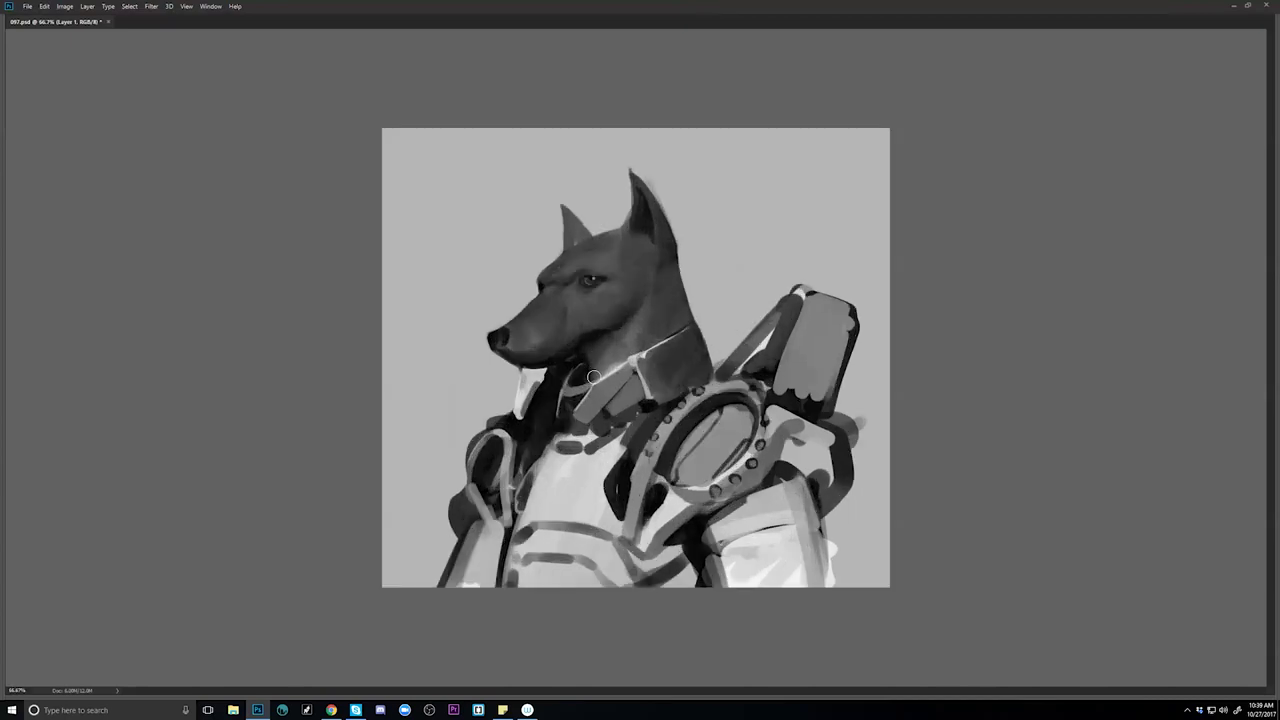
mouse_move(592, 352)
mouse_down()
mouse_move(603, 370)
mouse_move(611, 354)
mouse_move(611, 370)
mouse_up()
Restore the hidden panels and blend lighter grey into the neck above the collar with Basic Brush 1.
key(Tab)
click(1068, 134)
alt+click(500, 362)
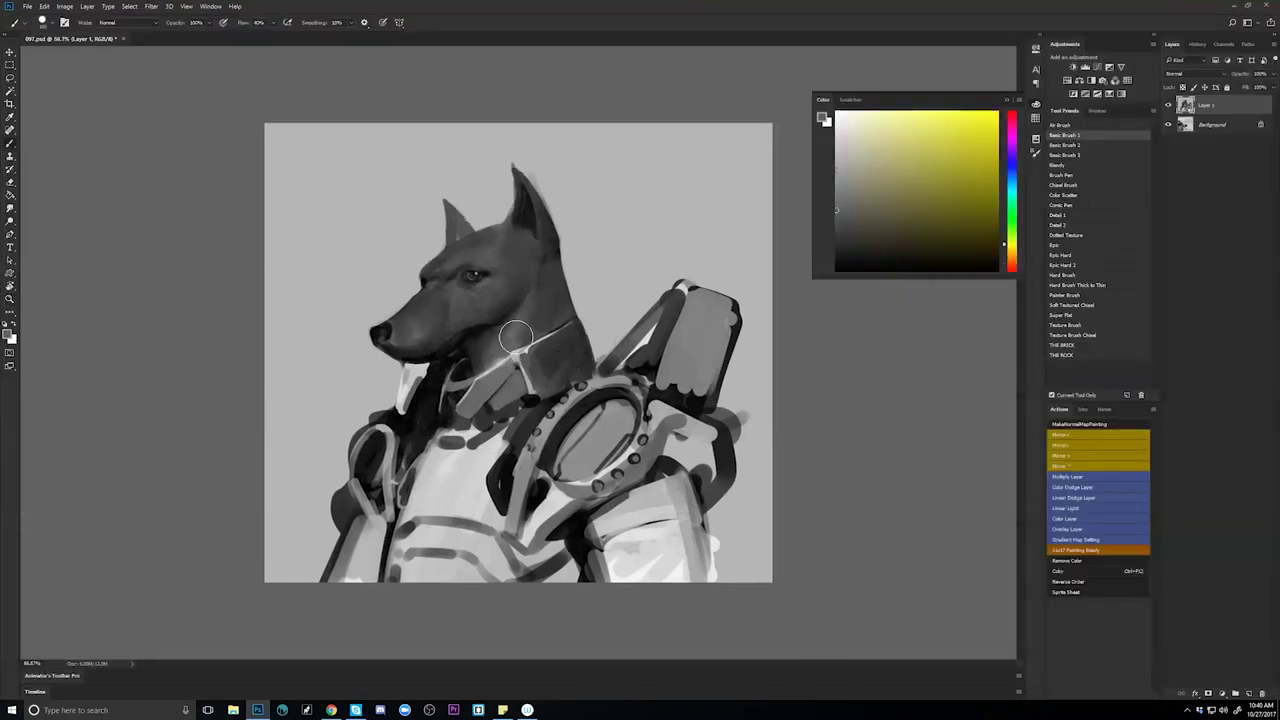
key(x)
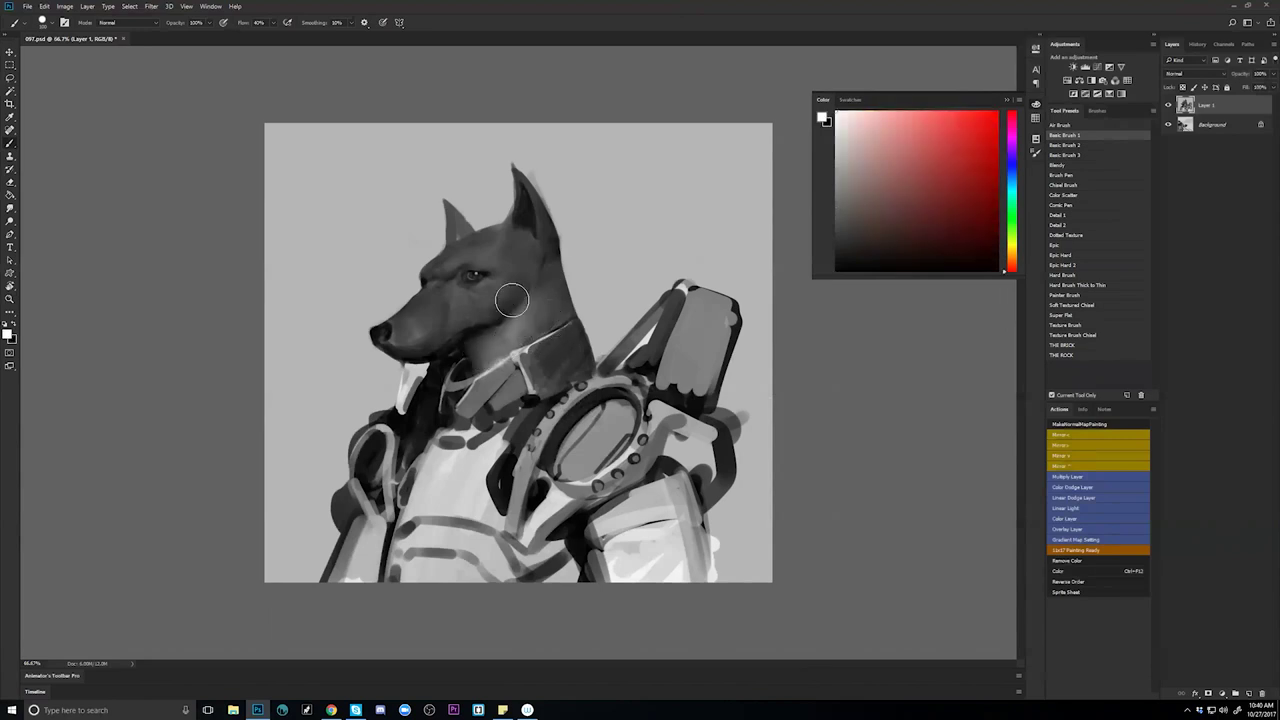
key(bracketleft)
key(x)
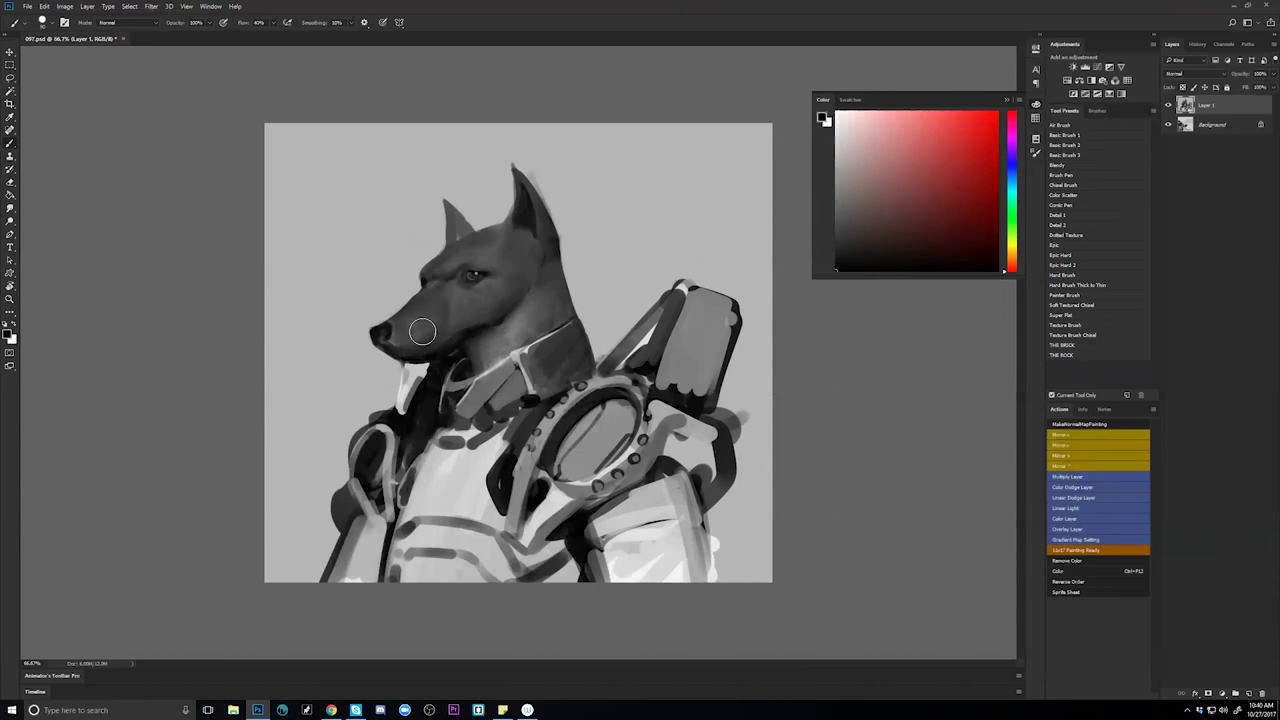
Flip the canvas horizontally and refine the collar in dark grey with a much smaller brush, using Basic Brush 2.
key(ctrl+f)
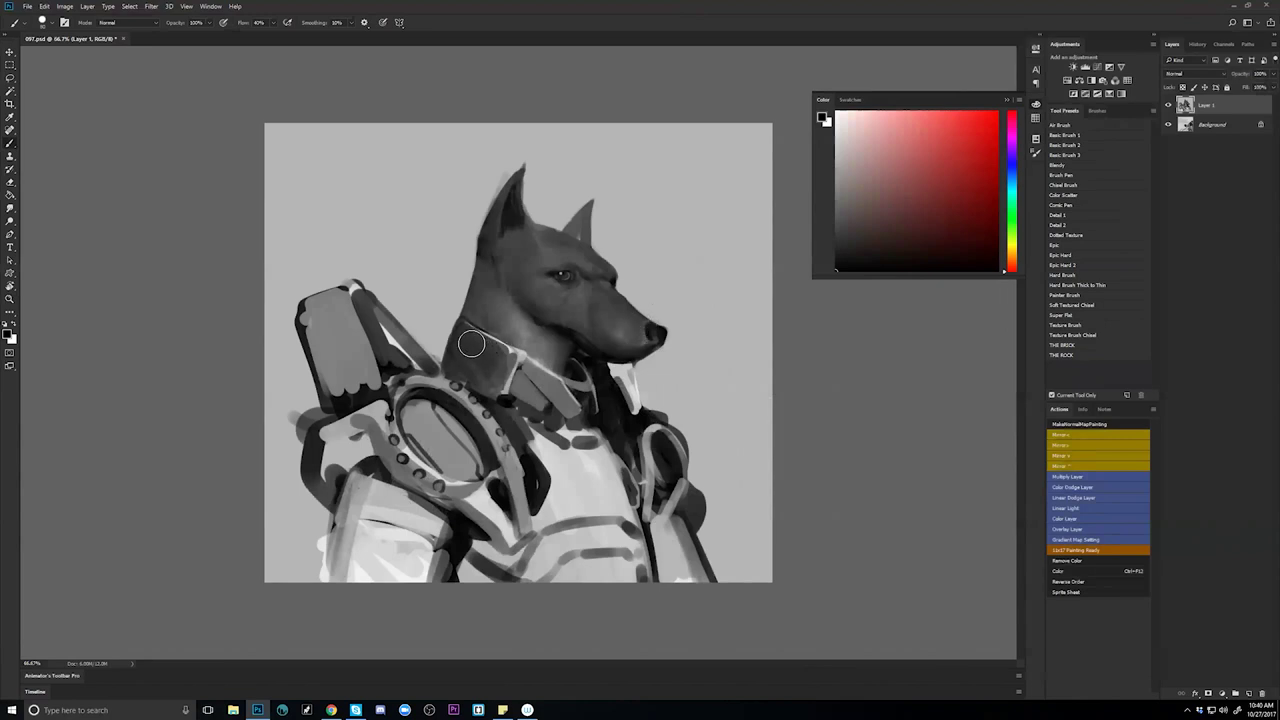
key([)
key([)
key([)
key([)
key([)
key([)
key([)
key([)
click(1103, 144)
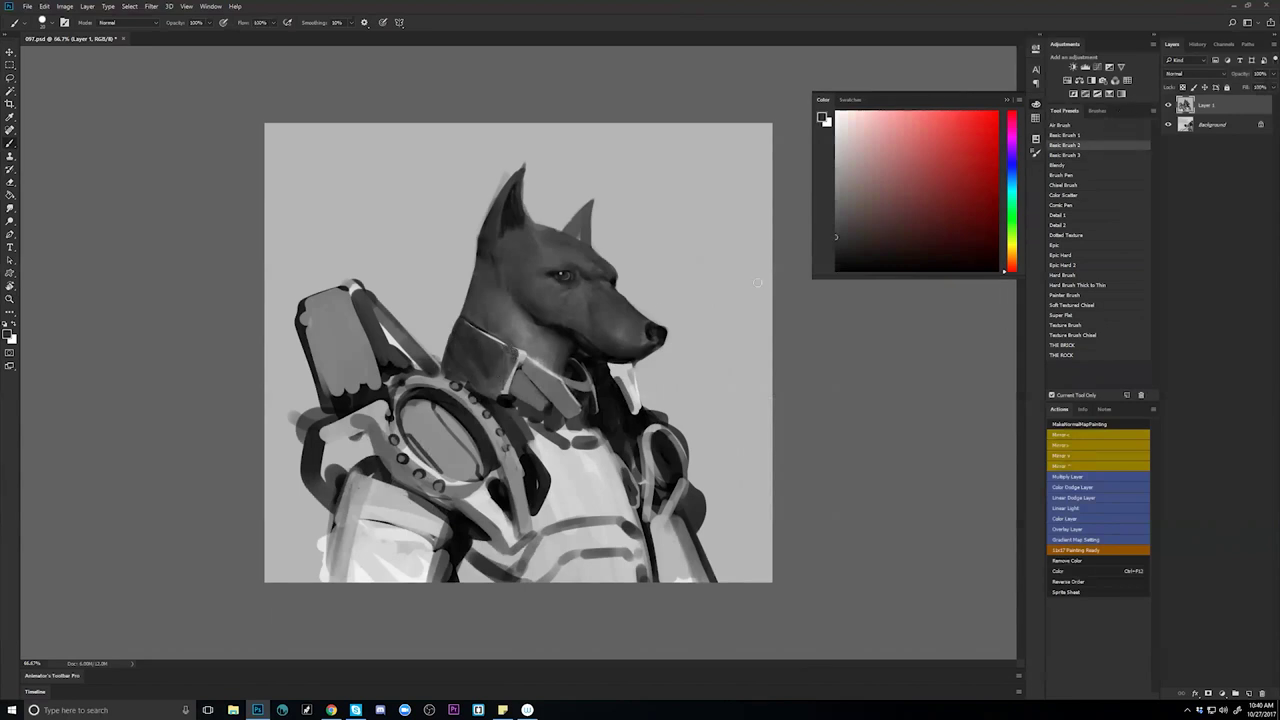
Mirror the canvas again and paint a thin white highlight along the collar's upper and front edges, cleaning it with sampled greys.
key(ctrl+shift+h)
key(d)
key(x)
key([)
key([)
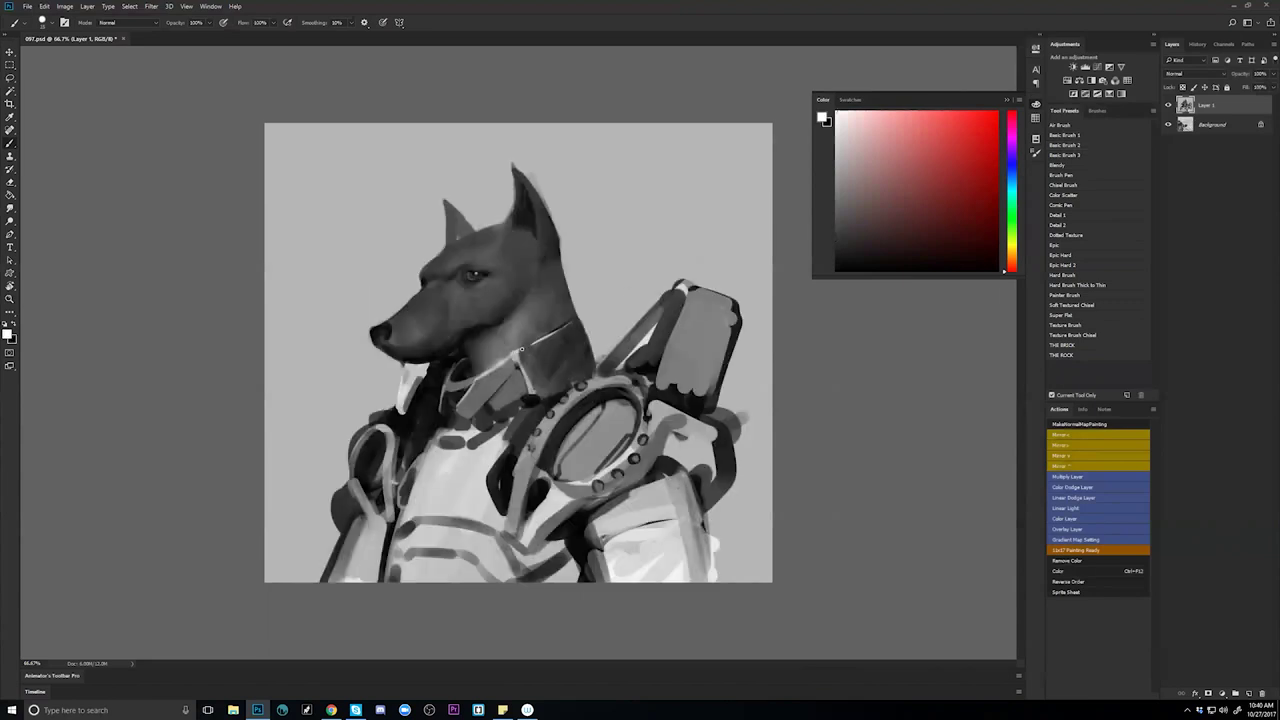
drag(524, 348, 559, 329)
alt+click(550, 338)
key(d)
alt+click(515, 382)
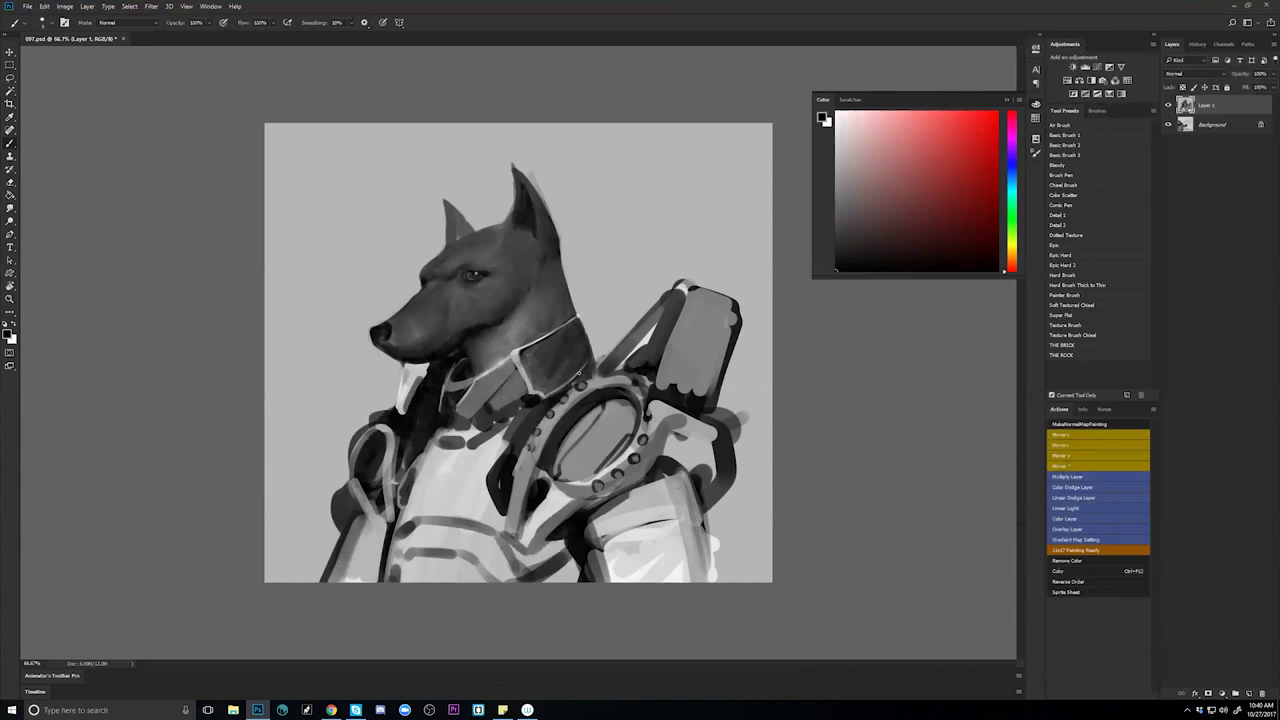
Paint a thin trim line along the collar's lower and back edges, alternating between black and white.
key(x)
key(x)
key(x)
key(x)
key(x)
key(x)
alt+click(572, 370)
key(x)
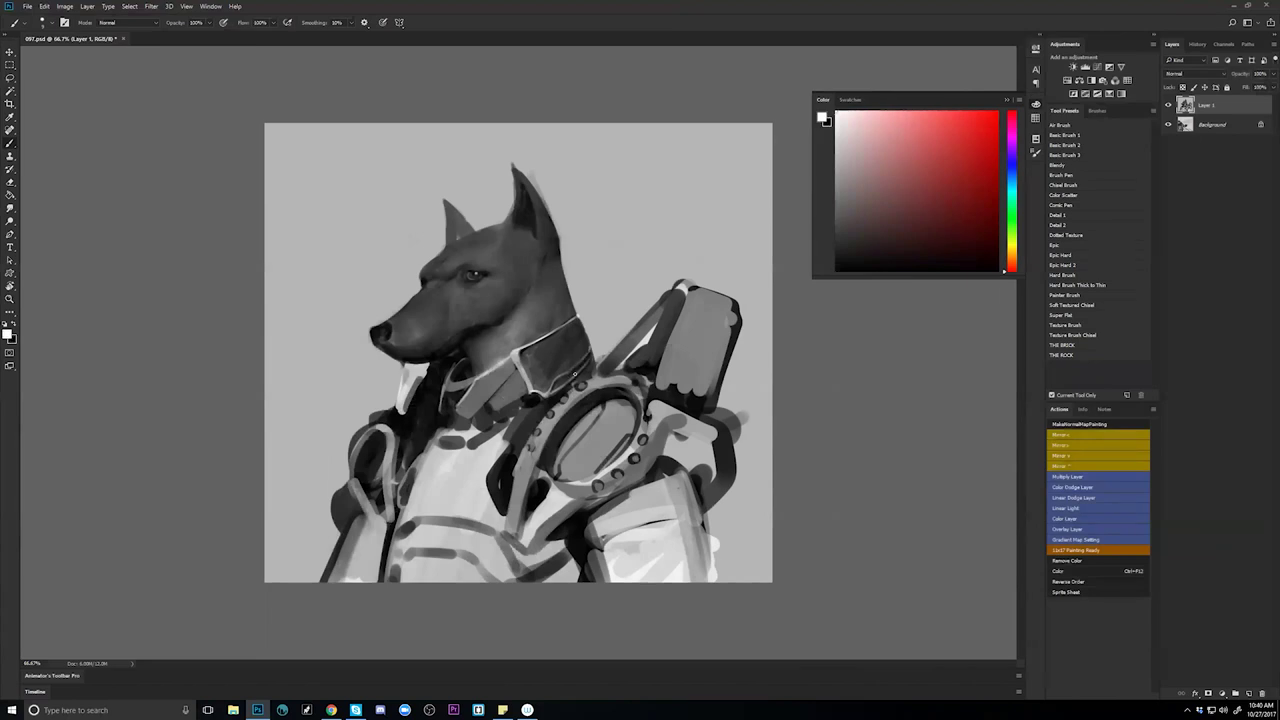
Flip the canvas horizontally to check the collar and ready the brush with black as the foreground colour.
key(z)
alt+click(589, 348)
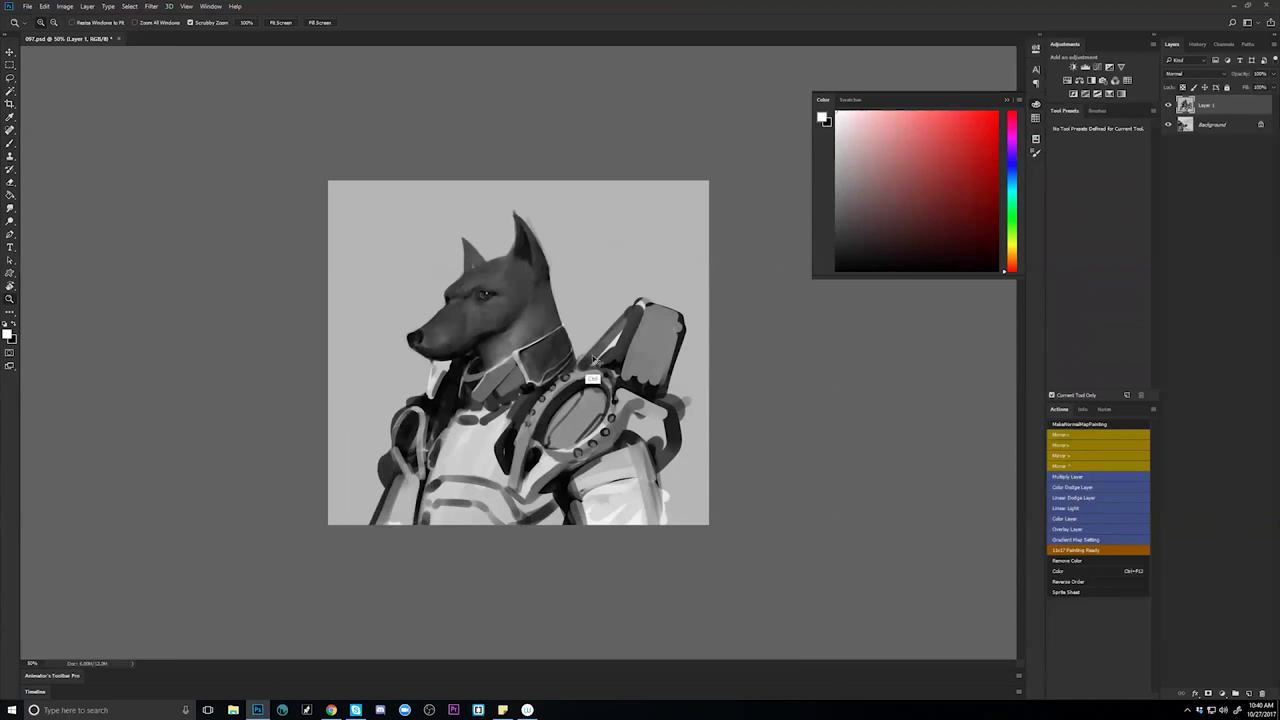
key(ctrl+shift+h)
click(520, 355)
key(b)
key(x)
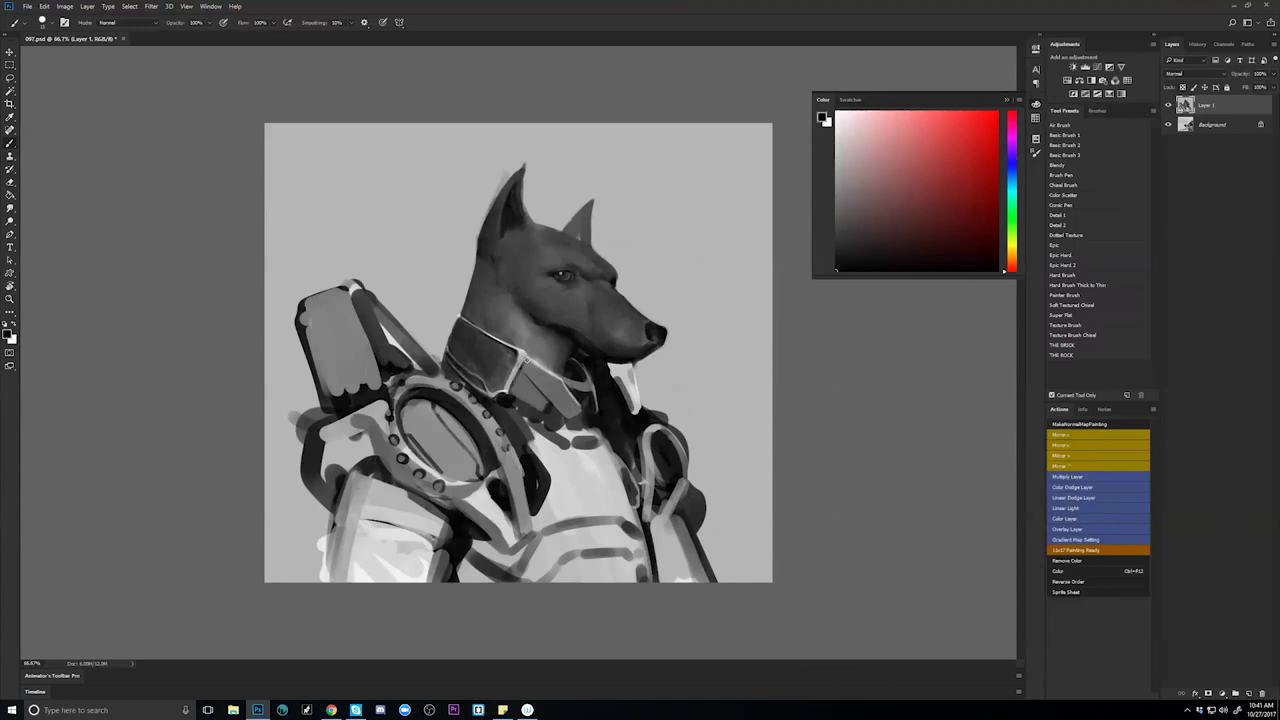
Paint sampled grey strokes along the chest's far edge below the collar, working on the mirrored canvas and flipping it back.
alt+click(522, 371)
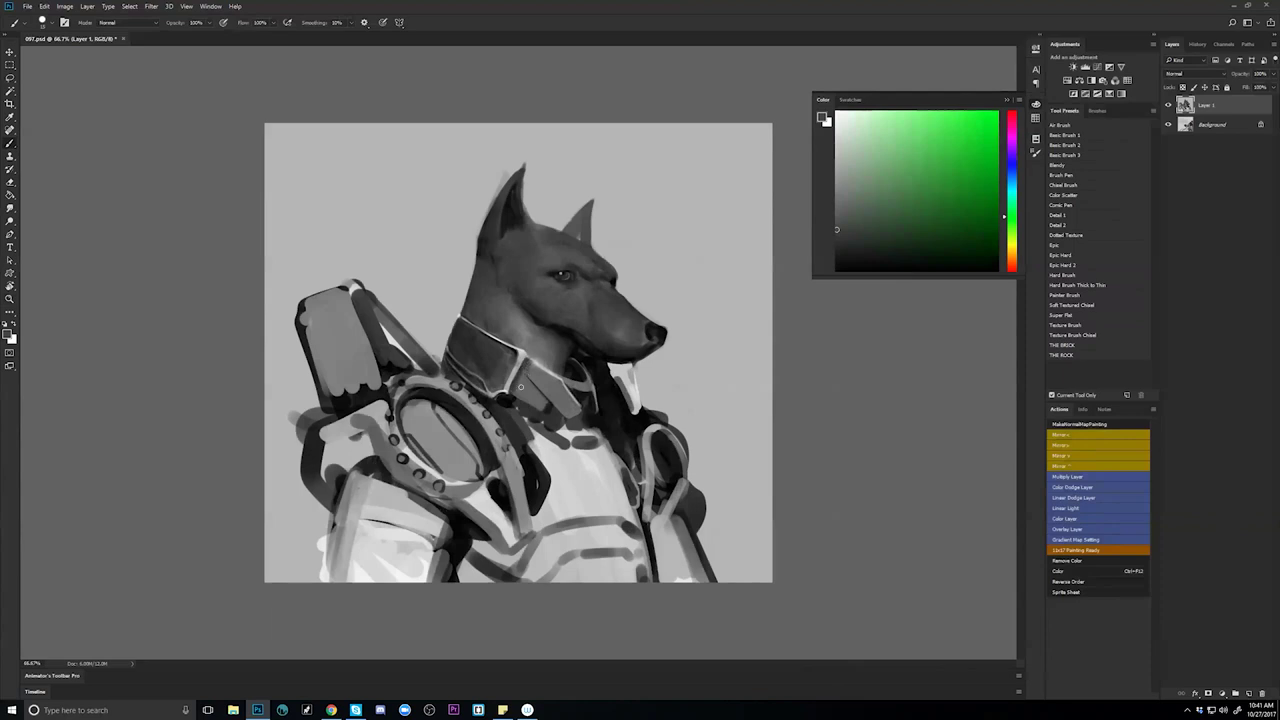
key(z)
alt+click(570, 449)
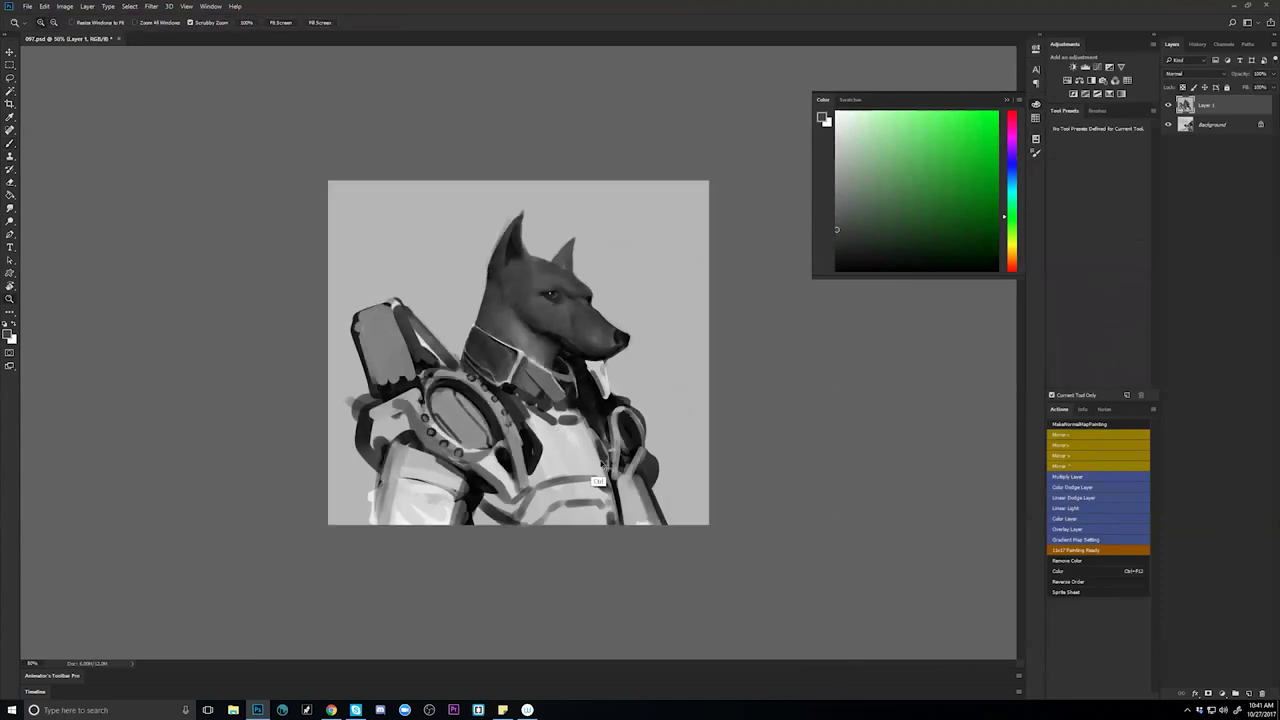
key(ctrl+shift+h)
key(b)
alt+click(458, 410)
alt+click(450, 446)
drag(455, 399, 443, 432)
key(d)
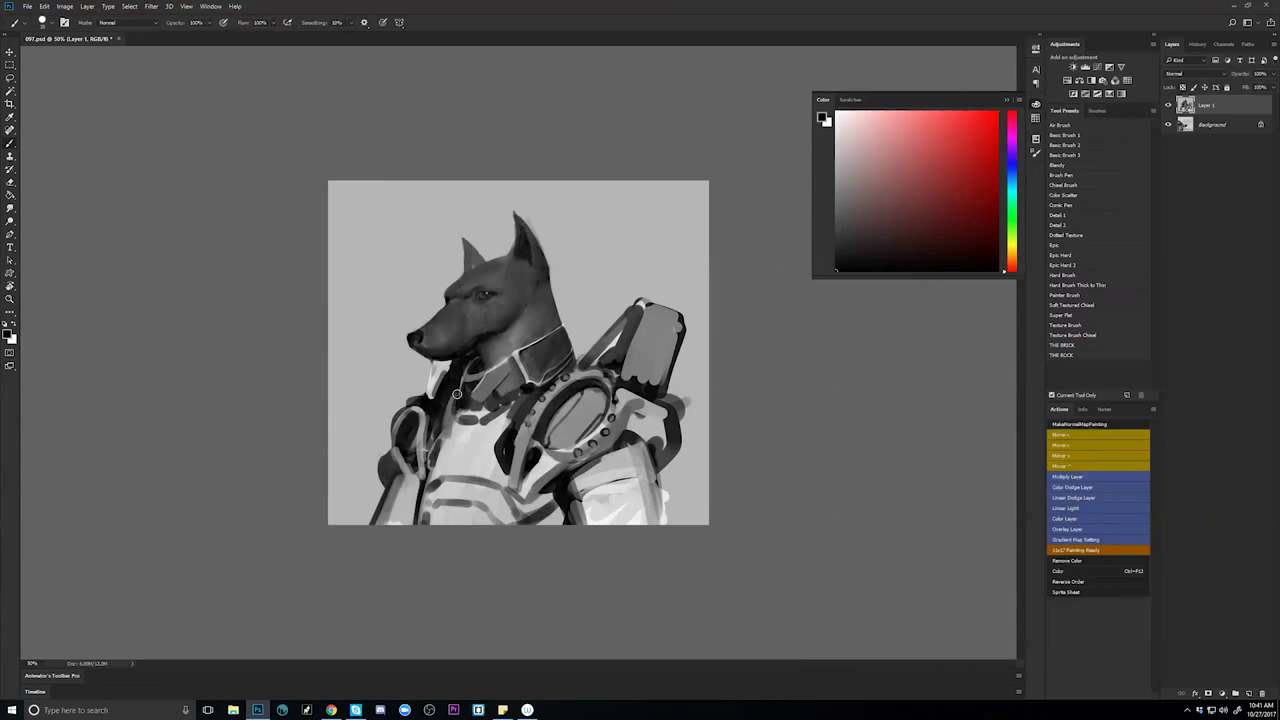
key(x)
alt+click(457, 382)
drag(443, 408, 440, 456)
key(ctrl+f)
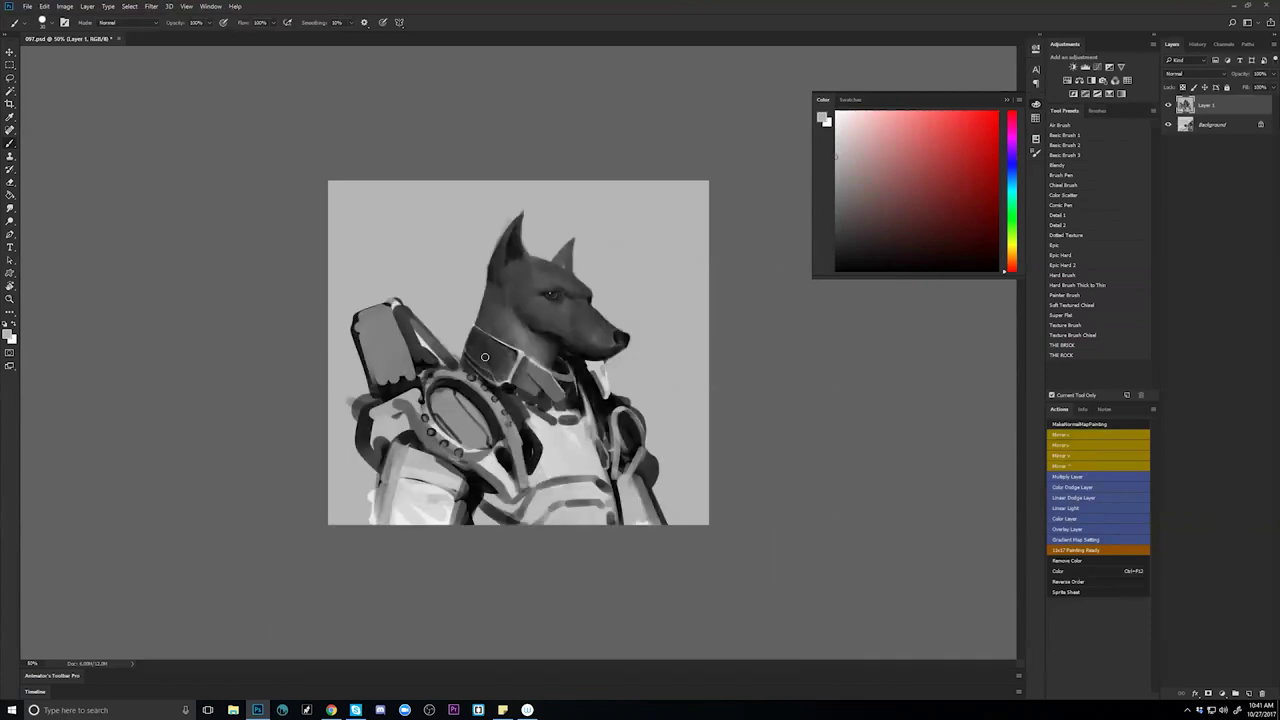
Touch up the area beside the collar and paint a light panel between the backpack and the neck.
key(x)
key(x)
alt+click(459, 376)
alt+click(451, 388)
drag(460, 386, 438, 379)
alt+click(419, 347)
mouse_move(406, 315)
mouse_down()
mouse_move(420, 351)
mouse_move(442, 355)
mouse_move(425, 338)
mouse_move(443, 357)
mouse_up()
Mirror the canvas and shade the breastplate's far edge down to the abdomen with sampled tones.
key(ctrl+shift+h)
alt+click(446, 440)
drag(441, 441, 434, 464)
drag(449, 413, 431, 460)
drag(431, 460, 430, 485)
mouse_move(436, 428)
mouse_down()
mouse_move(424, 528)
mouse_move(438, 552)
mouse_move(440, 514)
mouse_up()
Cover the light abdomen below the breastplate with mid-grey, using a larger brush.
key(d)
key(])
key(])
key(])
key(])
key(])
key(])
alt+click(437, 496)
mouse_move(452, 540)
mouse_down()
mouse_move(466, 546)
mouse_move(483, 508)
mouse_move(508, 537)
mouse_move(478, 506)
mouse_move(507, 522)
mouse_up()
Flip the canvas back and refine the far side of the breastplate beside the arm loop with a smaller brush.
key(ctrl+shift+h)
key(bracketleft)
key(bracketleft)
key(bracketleft)
key(bracketleft)
drag(596, 404, 611, 470)
alt+click(604, 411)
drag(597, 404, 608, 458)
key(bracketleft)
alt+click(588, 460)
mouse_move(591, 422)
mouse_down()
mouse_move(579, 459)
mouse_move(552, 433)
mouse_move(591, 465)
mouse_move(546, 468)
mouse_move(601, 466)
mouse_up()
alt+click(606, 494)
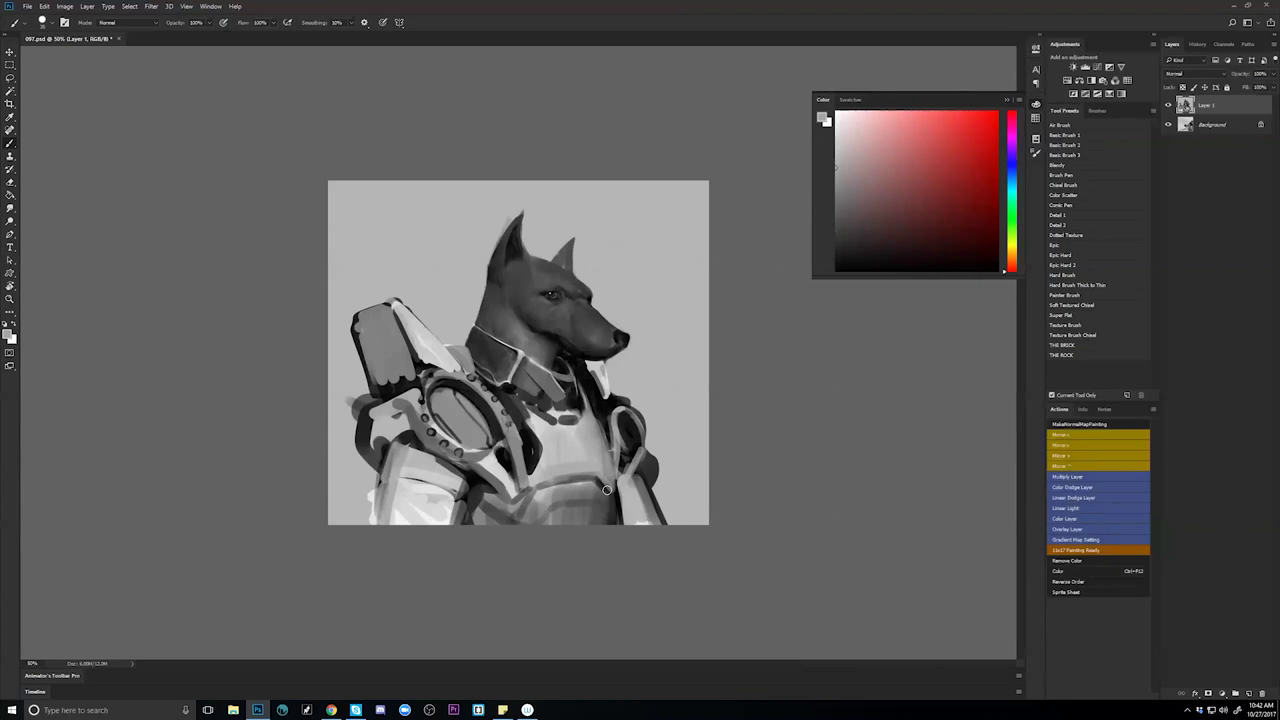
Darken the inside of the oval shoulder disc with a larger brush and blend it with a sampled grey.
key(x)
alt+click(468, 415)
key(bracketright)
key(bracketright)
key(bracketright)
key(bracketright)
key(bracketright)
drag(446, 391, 481, 447)
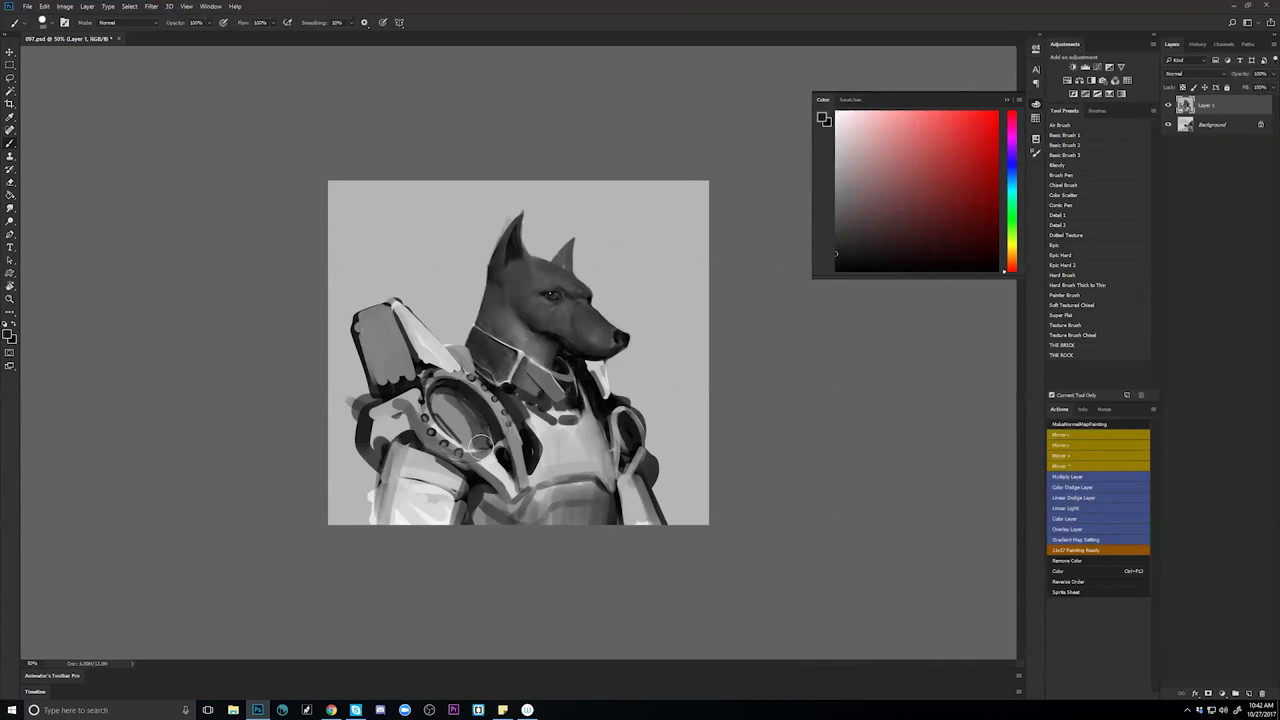
mouse_move(441, 396)
mouse_down()
mouse_move(481, 423)
mouse_move(478, 442)
mouse_up()
alt+click(470, 434)
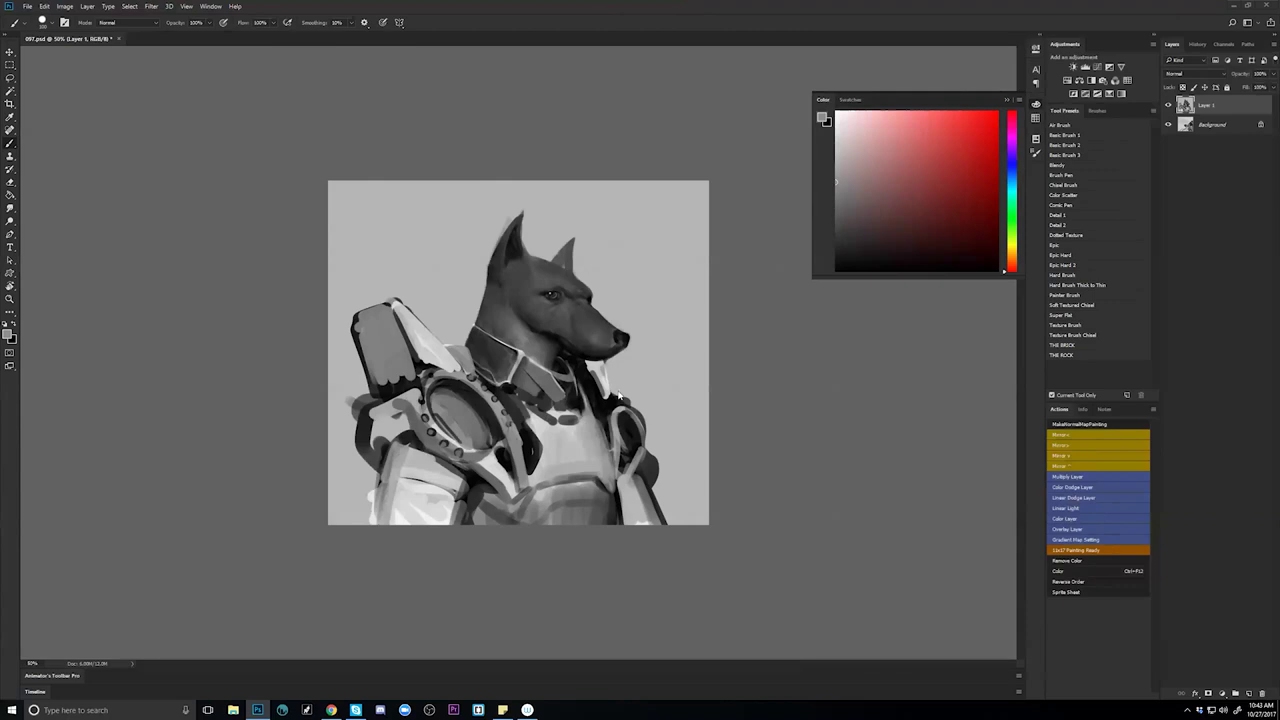
Extend the canvas downward with the Crop tool by about half its height and merge the painting into the background layer.
key(c)
key(ctrl+minus)
drag(536, 468, 527, 543)
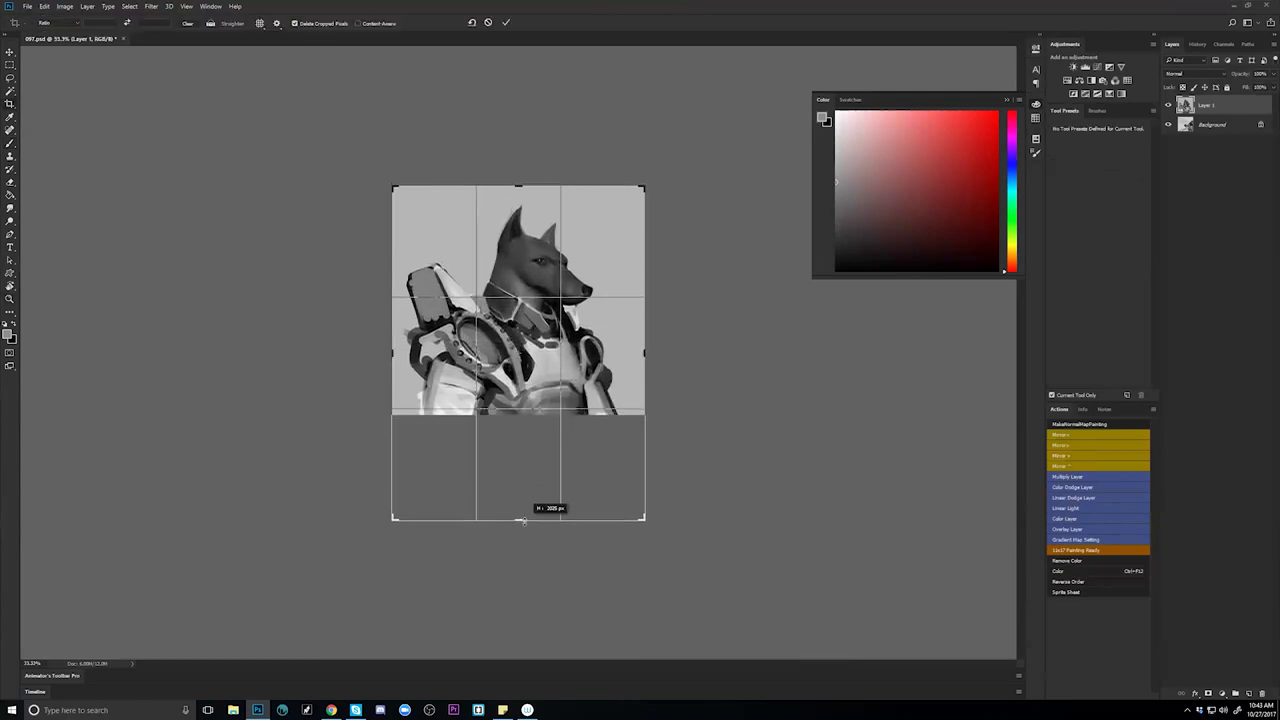
key(Return)
key(ctrl+e)
key(b)
key(ctrl+plus)
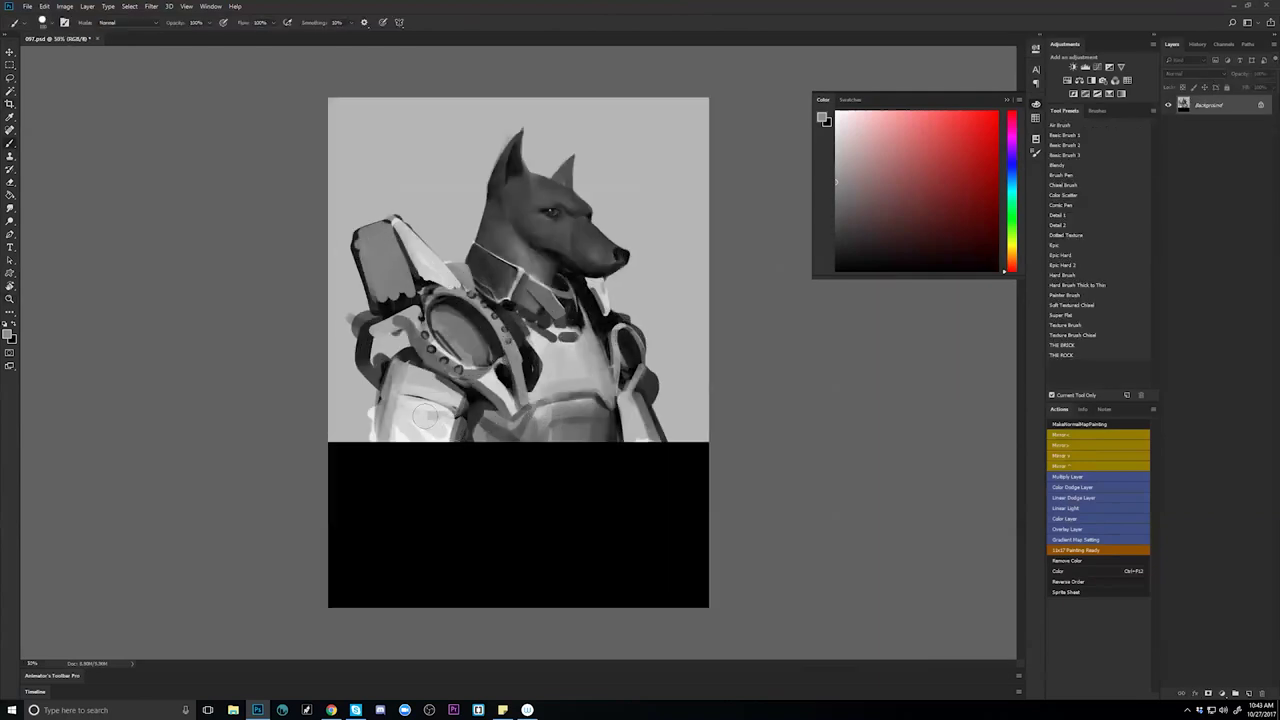
Paint over the black canvas extension with the sampled light grey background tone.
mouse_move(343, 449)
mouse_down()
mouse_move(344, 545)
mouse_move(332, 548)
mouse_up()
mouse_move(338, 462)
mouse_down()
mouse_move(314, 508)
mouse_move(357, 586)
mouse_up()
mouse_move(690, 447)
mouse_down()
mouse_move(693, 477)
mouse_move(691, 420)
mouse_move(717, 629)
mouse_up()
alt+click(570, 423)
mouse_move(570, 423)
mouse_down()
mouse_move(566, 437)
mouse_move(591, 457)
mouse_move(586, 486)
mouse_up()
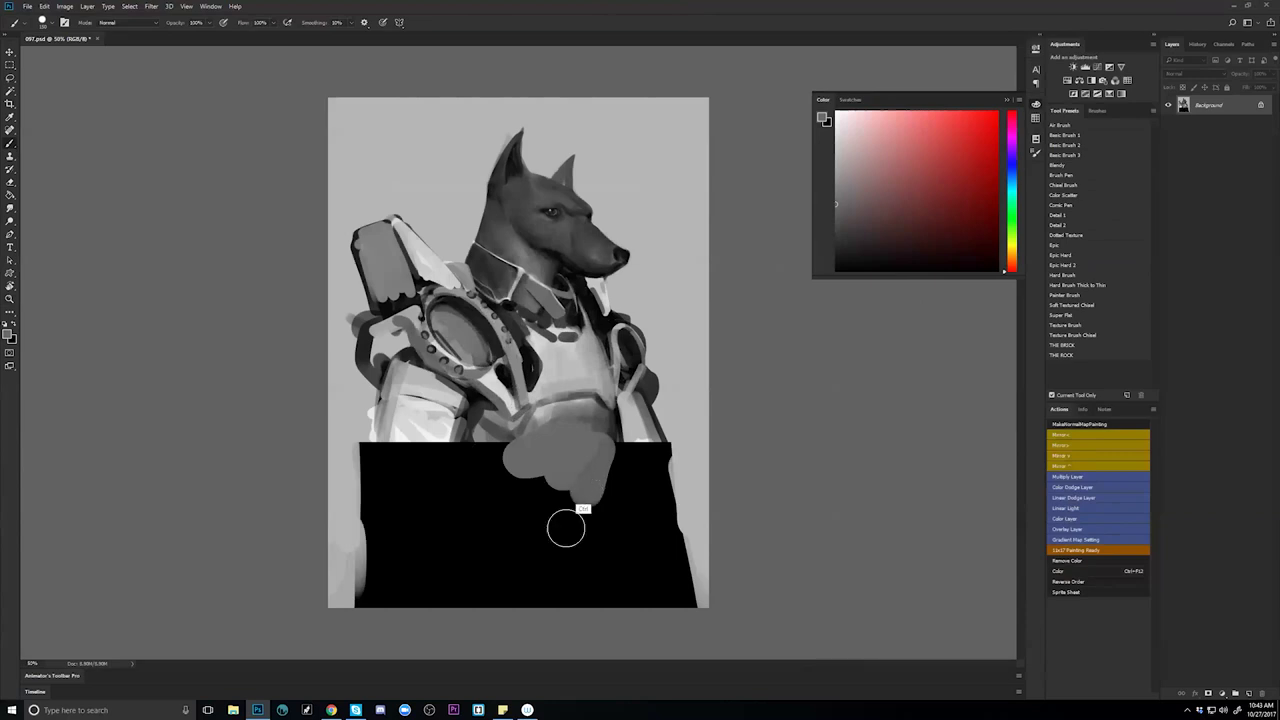
key(ctrl+z)
alt+click(351, 394)
drag(346, 436, 350, 588)
drag(351, 462, 387, 638)
mouse_move(463, 616)
mouse_down()
mouse_move(348, 517)
mouse_move(389, 586)
mouse_move(471, 614)
mouse_move(560, 606)
mouse_move(416, 541)
mouse_move(440, 470)
mouse_move(600, 520)
mouse_move(650, 565)
mouse_move(623, 497)
mouse_move(696, 470)
mouse_move(680, 455)
mouse_up()
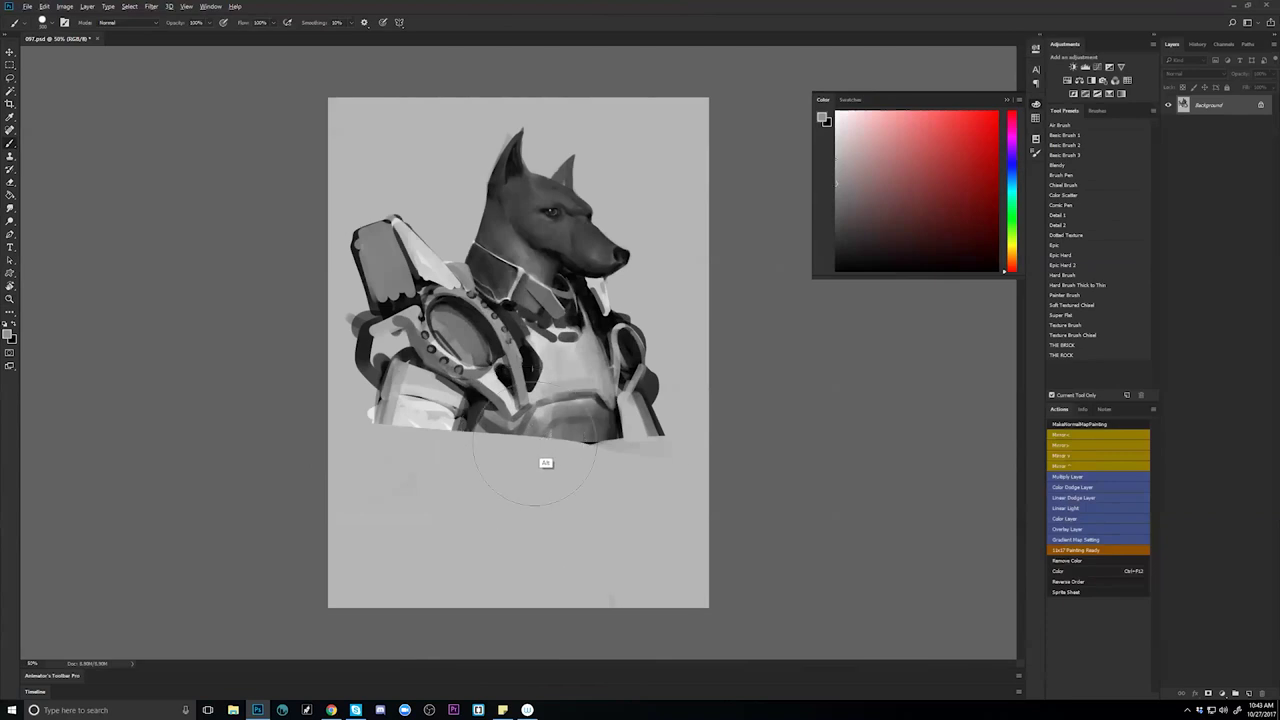
Block in the abdomen below the breastplate with sampled mid-greys, extending the torso down to the waist.
alt+click(485, 425)
mouse_move(450, 467)
mouse_down()
mouse_move(452, 430)
mouse_move(465, 471)
mouse_move(475, 440)
mouse_move(478, 457)
mouse_up()
alt+click(612, 434)
drag(611, 433, 597, 490)
alt+click(556, 469)
alt+click(568, 434)
mouse_move(538, 444)
mouse_down()
mouse_move(572, 448)
mouse_move(545, 446)
mouse_move(600, 482)
mouse_move(598, 496)
mouse_move(552, 465)
mouse_move(508, 482)
mouse_move(488, 436)
mouse_move(470, 464)
mouse_move(470, 511)
mouse_up()
mouse_move(556, 460)
mouse_down()
mouse_move(534, 480)
mouse_move(530, 426)
mouse_move(530, 442)
mouse_move(479, 438)
mouse_move(512, 452)
mouse_move(490, 440)
mouse_move(457, 458)
mouse_move(486, 494)
mouse_move(470, 525)
mouse_move(505, 540)
mouse_up()
alt+click(545, 407)
alt+click(515, 472)
alt+click(532, 432)
alt+click(485, 460)
Mark the hips with dark strokes, paint more mid-grey over the abdomen and mirror the canvas.
key(d)
mouse_move(598, 480)
mouse_down()
mouse_move(589, 543)
mouse_move(558, 540)
mouse_up()
alt+click(556, 452)
mouse_move(556, 452)
mouse_down()
mouse_move(560, 490)
mouse_move(586, 457)
mouse_move(575, 510)
mouse_move(517, 524)
mouse_move(488, 505)
mouse_move(530, 515)
mouse_move(557, 476)
mouse_move(590, 505)
mouse_up()
key(ctrl+f)
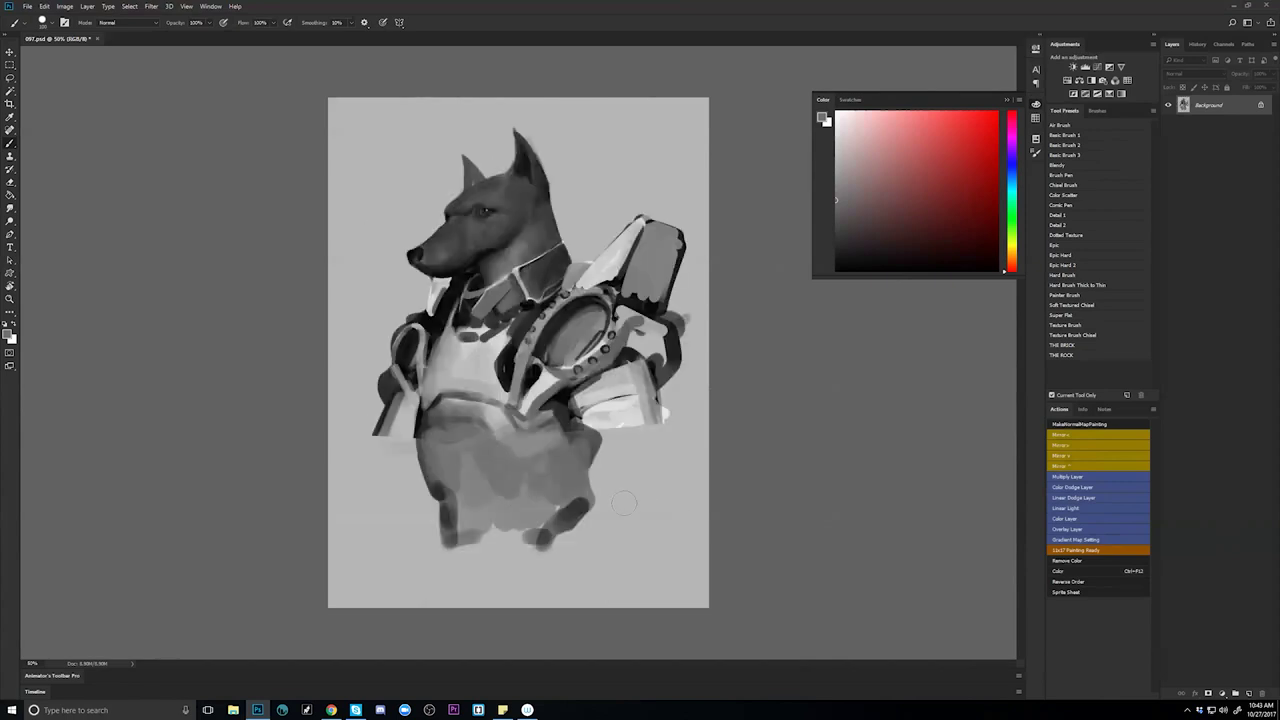
Extend the near arm down from the shoulder armor to the canvas edge in a light tone.
alt+click(590, 441)
alt+click(601, 412)
mouse_move(597, 420)
mouse_down()
mouse_move(655, 423)
mouse_move(656, 509)
mouse_move(598, 468)
mouse_move(605, 488)
mouse_move(604, 459)
mouse_move(628, 466)
mouse_move(612, 484)
mouse_move(625, 492)
mouse_move(616, 526)
mouse_move(600, 481)
mouse_move(596, 533)
mouse_move(642, 503)
mouse_move(641, 482)
mouse_move(662, 503)
mouse_move(638, 571)
mouse_move(609, 503)
mouse_move(597, 503)
mouse_move(582, 618)
mouse_move(616, 559)
mouse_move(621, 591)
mouse_move(637, 532)
mouse_up()
key(d)
key(x)
alt+click(615, 424)
Flip the canvas back and block in the far arm in mid-grey, undoing a stray stroke across the abdomen.
key(ctrl+shift+h)
alt+click(648, 411)
mouse_move(646, 408)
mouse_down()
mouse_move(628, 440)
mouse_move(659, 478)
mouse_move(626, 478)
mouse_move(667, 536)
mouse_move(640, 512)
mouse_move(640, 550)
mouse_move(689, 590)
mouse_move(682, 576)
mouse_up()
alt+click(592, 482)
mouse_move(471, 458)
mouse_down()
mouse_move(461, 475)
mouse_move(529, 482)
mouse_move(566, 529)
mouse_move(579, 516)
mouse_up()
key(ctrl+z)
alt+click(528, 602)
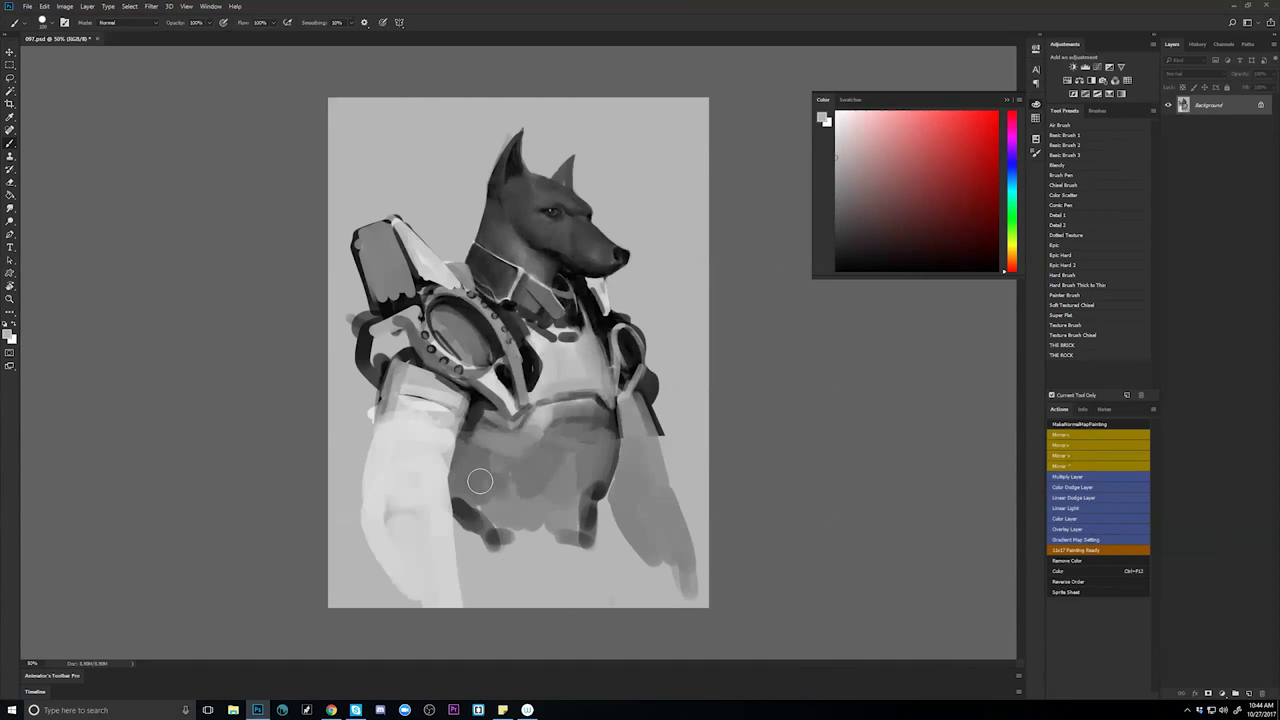
Trim the waist beside the near arm with background grey and a smaller brush, restoring the abdomen's edge in mid-grey.
key(bracketleft)
key(bracketleft)
key(bracketleft)
key(bracketleft)
key(bracketleft)
drag(457, 465, 463, 487)
alt+click(475, 447)
drag(475, 447, 464, 449)
alt+click(465, 447)
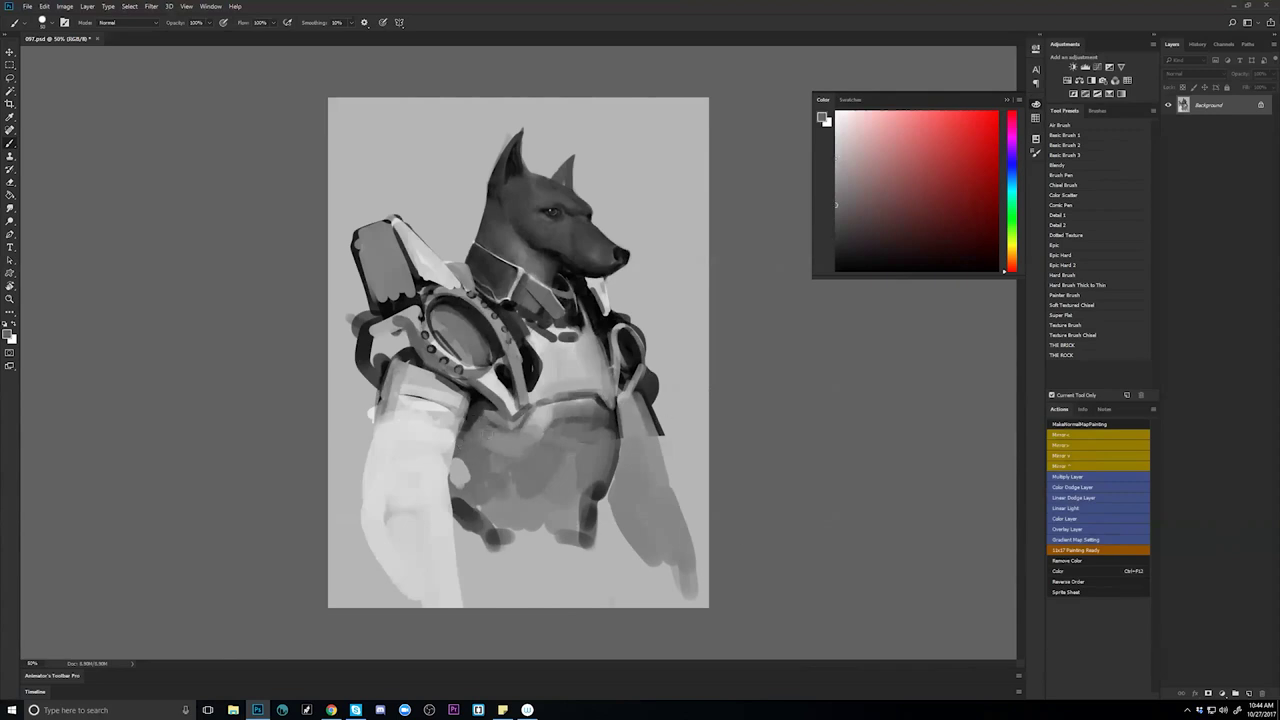
Redefine the waist contour beside the near arm and paint a dark stroke along the near hip.
alt+click(468, 484)
mouse_move(463, 455)
mouse_down()
mouse_move(478, 479)
mouse_move(465, 502)
mouse_up()
alt+click(459, 479)
alt+click(461, 507)
drag(456, 503, 503, 553)
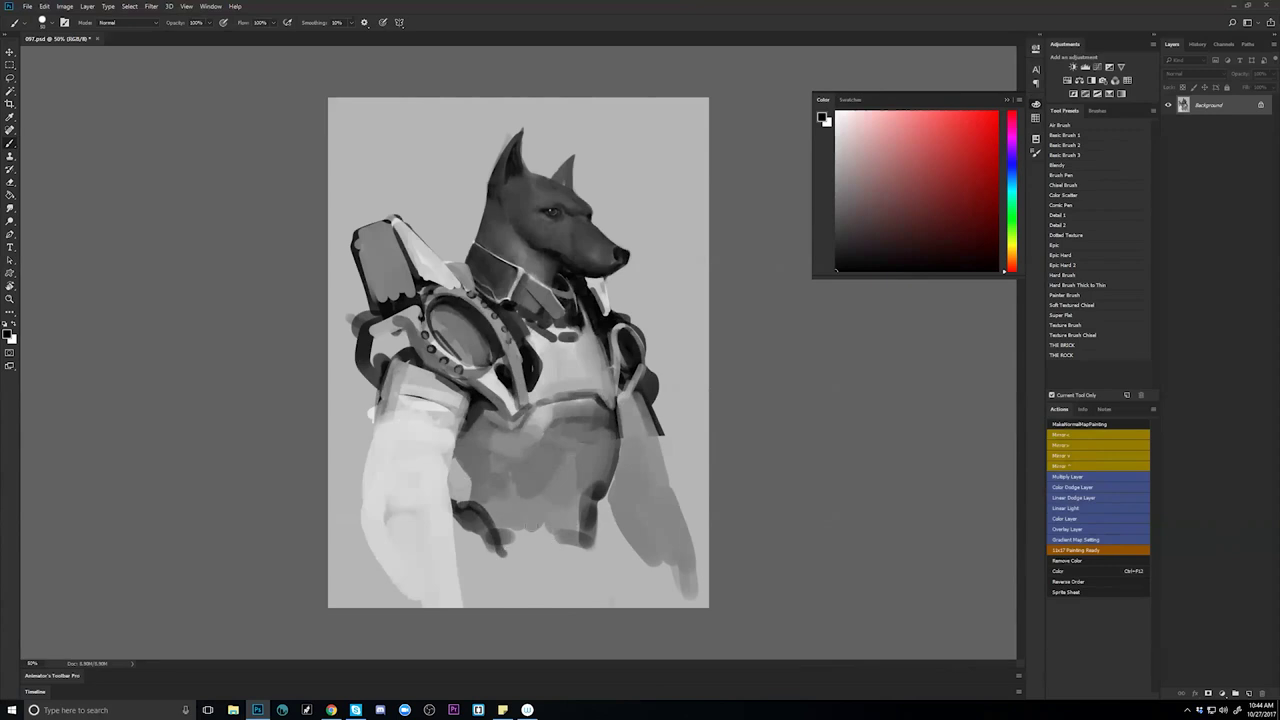
Sketch the belt pouch and straps around both hips in black, checking the shapes on the mirrored canvas.
drag(467, 497, 483, 502)
mouse_move(596, 509)
mouse_down()
mouse_move(597, 548)
mouse_move(588, 518)
mouse_up()
mouse_move(468, 512)
mouse_down()
mouse_move(462, 566)
mouse_move(483, 520)
mouse_move(494, 546)
mouse_move(522, 528)
mouse_move(508, 551)
mouse_move(536, 522)
mouse_move(494, 583)
mouse_up()
key(ctrl+shift+h)
mouse_move(446, 540)
mouse_down()
mouse_move(440, 530)
mouse_move(436, 596)
mouse_move(446, 556)
mouse_up()
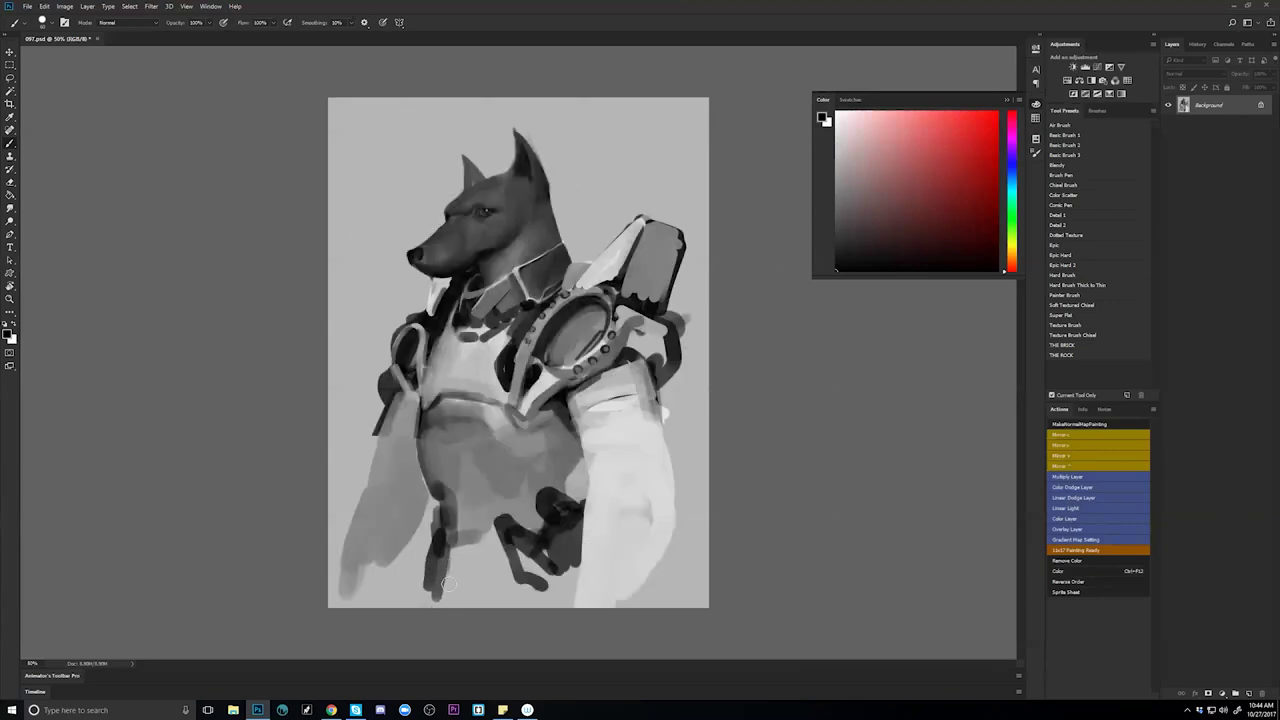
key(h)
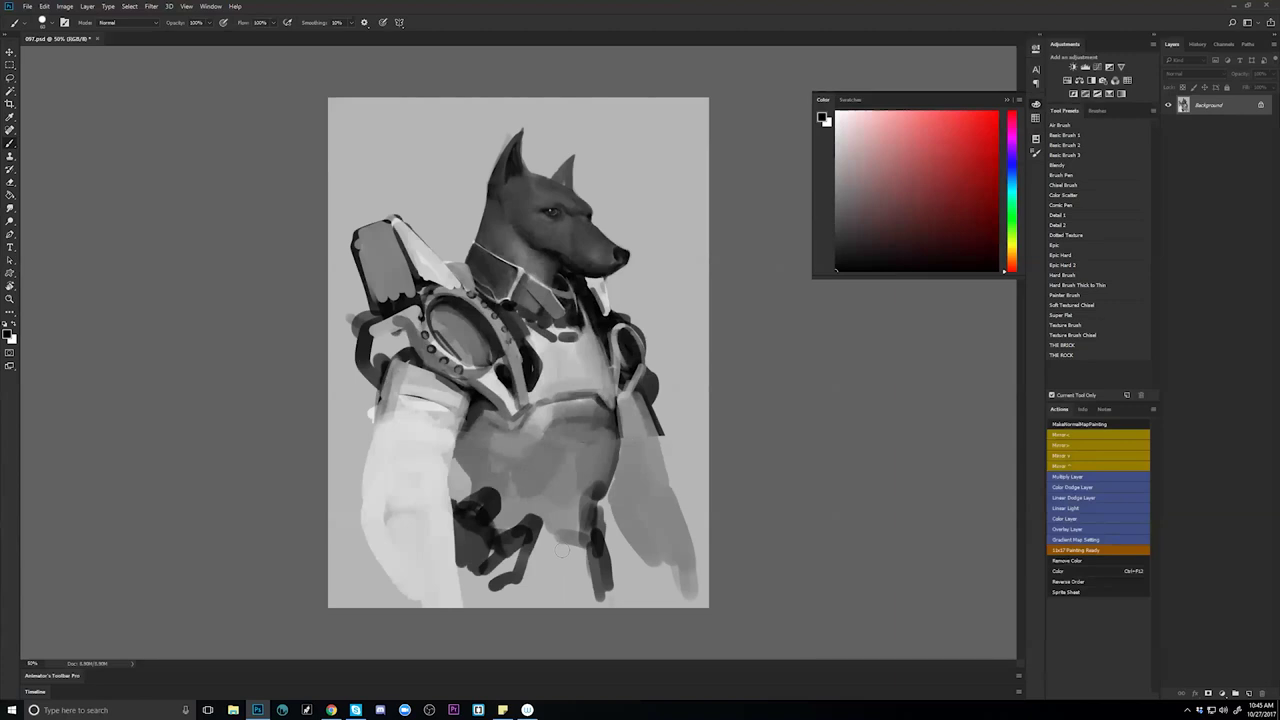
Shade the near arm with sampled greys, enlarge the brush and extend the far forearm to the canvas edge.
alt+click(405, 398)
mouse_move(402, 360)
mouse_down()
mouse_move(374, 452)
mouse_move(380, 431)
mouse_move(378, 509)
mouse_move(384, 449)
mouse_move(435, 438)
mouse_move(418, 421)
mouse_move(445, 436)
mouse_move(434, 514)
mouse_move(402, 455)
mouse_move(384, 493)
mouse_move(423, 491)
mouse_move(424, 513)
mouse_move(410, 526)
mouse_move(422, 515)
mouse_move(392, 515)
mouse_move(382, 500)
mouse_move(414, 606)
mouse_move(447, 568)
mouse_move(463, 611)
mouse_up()
key(])
key(])
key(])
key(])
key(])
alt+click(388, 396)
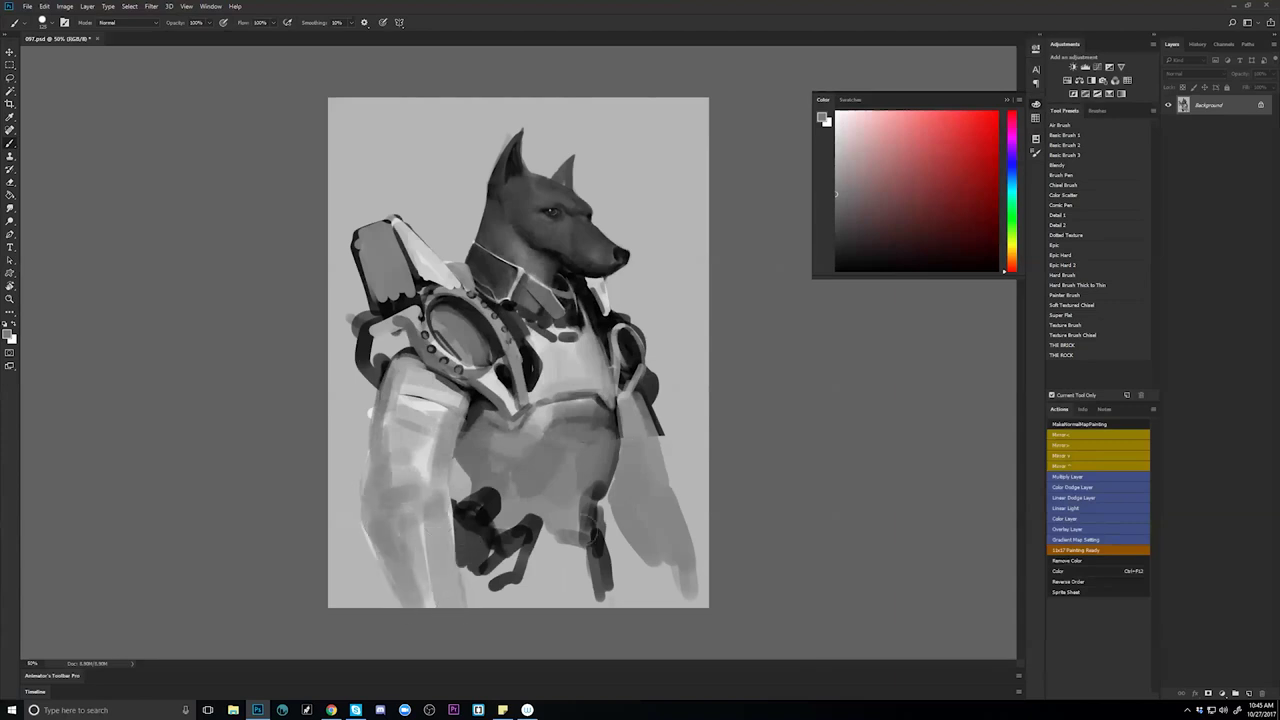
mouse_move(648, 562)
mouse_down()
mouse_move(656, 594)
mouse_move(670, 572)
mouse_move(698, 637)
mouse_up()
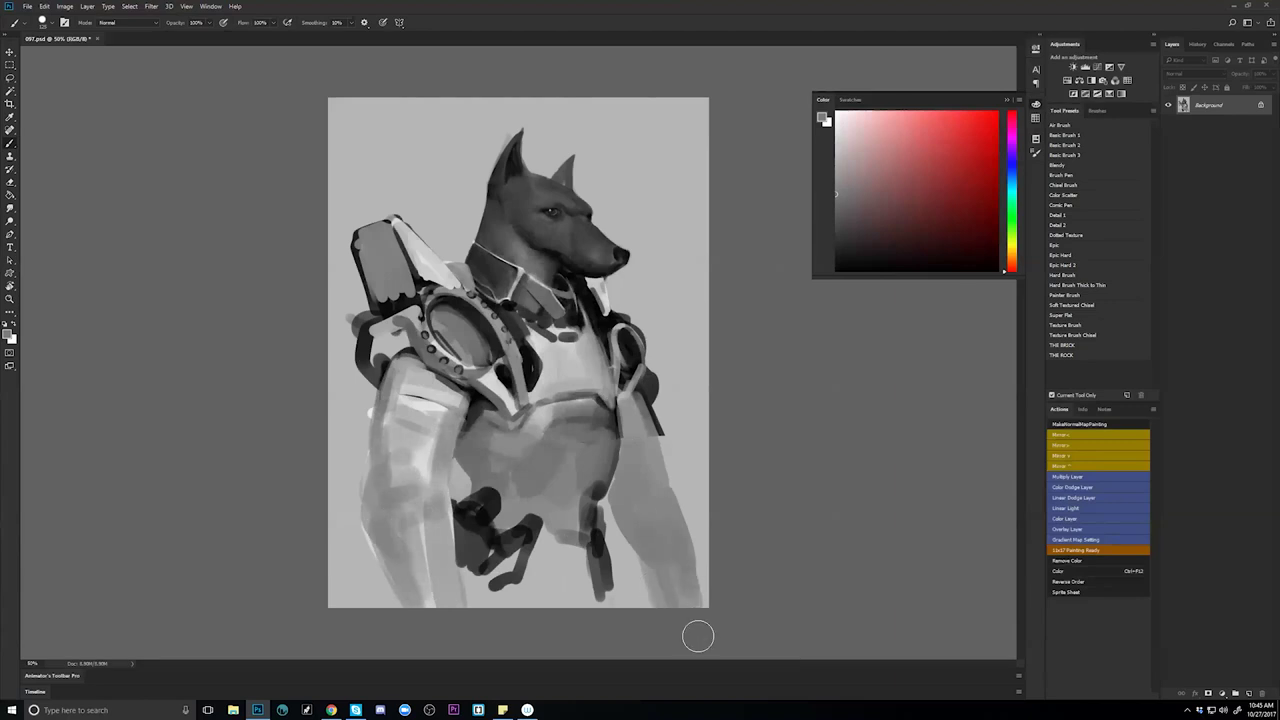
Paint a black belt across the waist and a dark contour line across the lower abdomen.
key(ctrl+shift+h)
key(d)
mouse_move(508, 542)
mouse_down()
mouse_move(473, 560)
mouse_move(510, 557)
mouse_move(435, 557)
mouse_move(455, 556)
mouse_move(441, 583)
mouse_up()
mouse_move(440, 510)
mouse_down()
mouse_move(433, 583)
mouse_move(435, 494)
mouse_move(452, 492)
mouse_up()
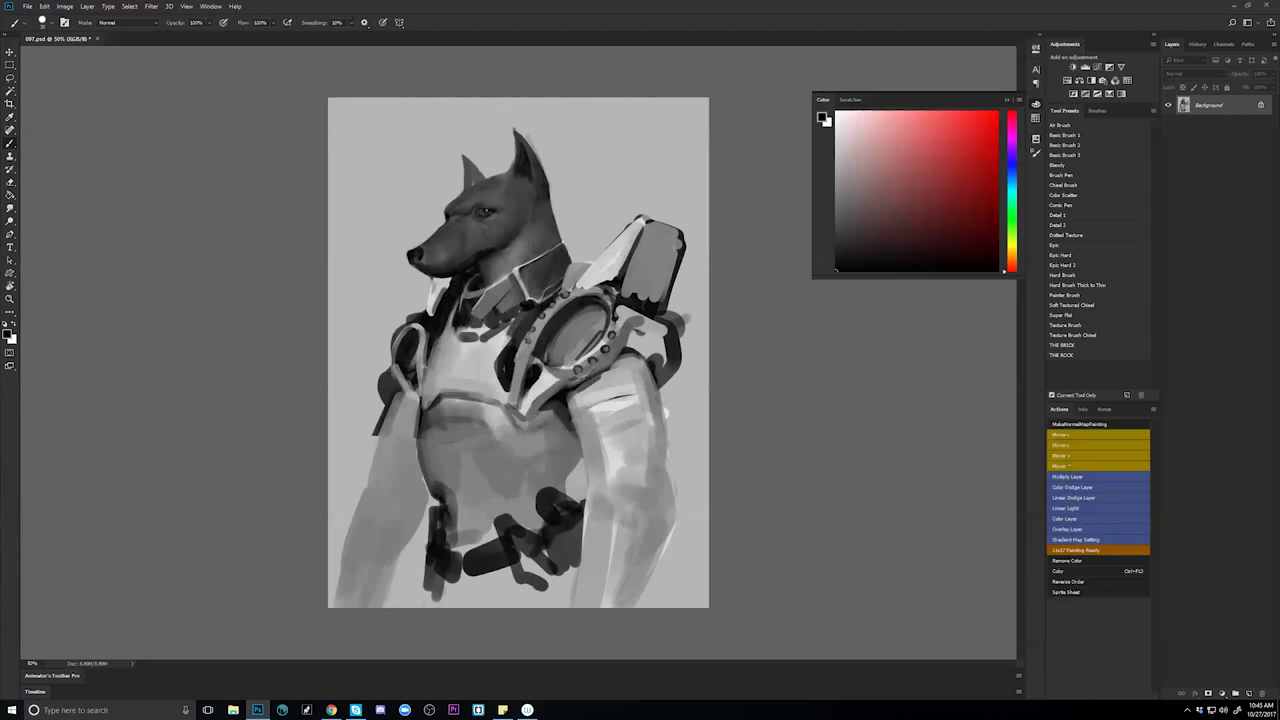
drag(559, 468, 480, 493)
key(ctrl+shift+h)
drag(508, 471, 522, 469)
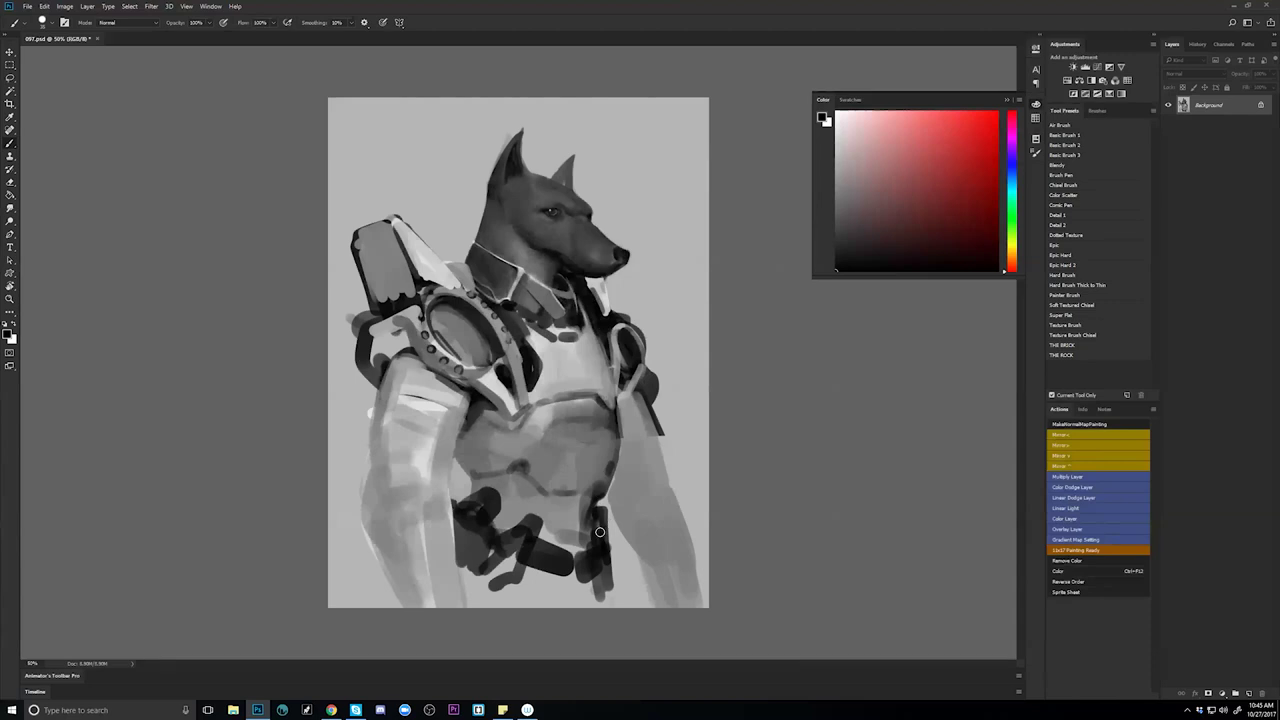
Refine the light strap below the shoulder disc and darken the gaps where both arms meet the torso.
alt+click(493, 407)
mouse_move(497, 373)
mouse_down()
mouse_move(520, 408)
mouse_move(508, 417)
mouse_up()
alt+click(465, 400)
key(d)
drag(468, 413, 461, 429)
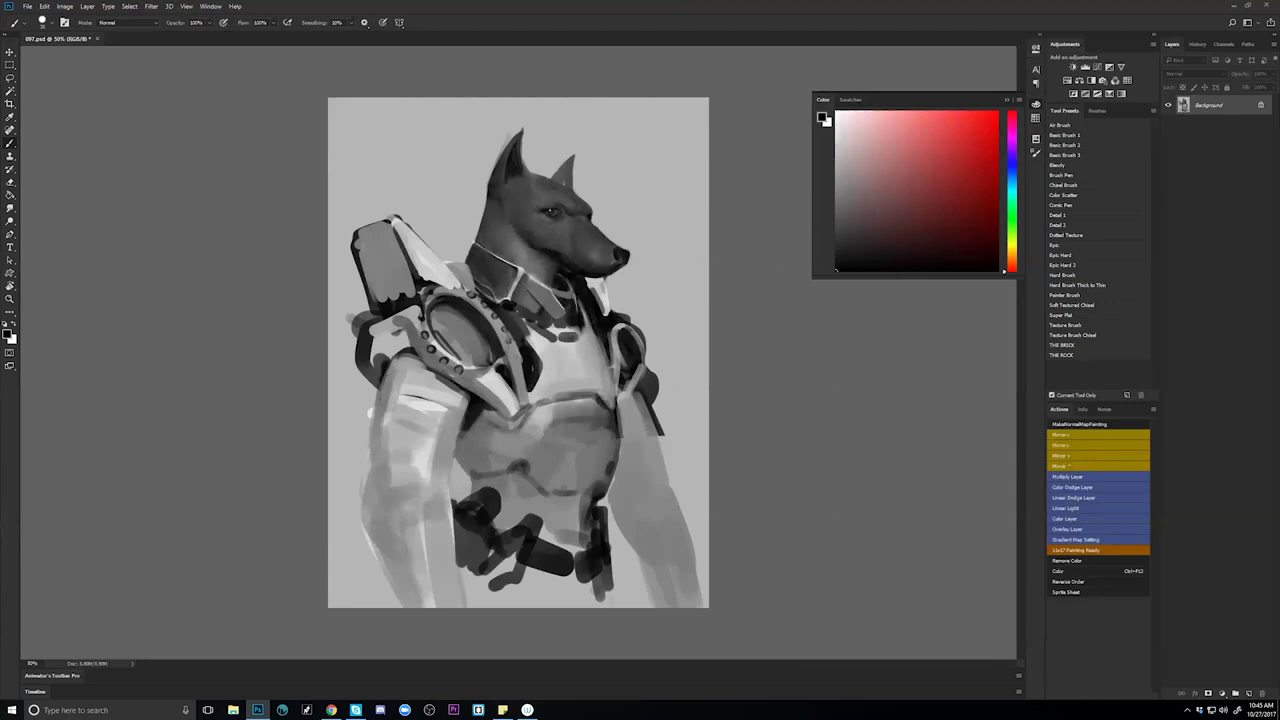
drag(618, 397, 622, 430)
Mirror the canvas and draw a dark curved line down the near arm from the elbow's outer edge to the canvas edge.
ctrl+alt+click(617, 453)
ctrl+alt+click(615, 464)
key(ctrl+shift+h)
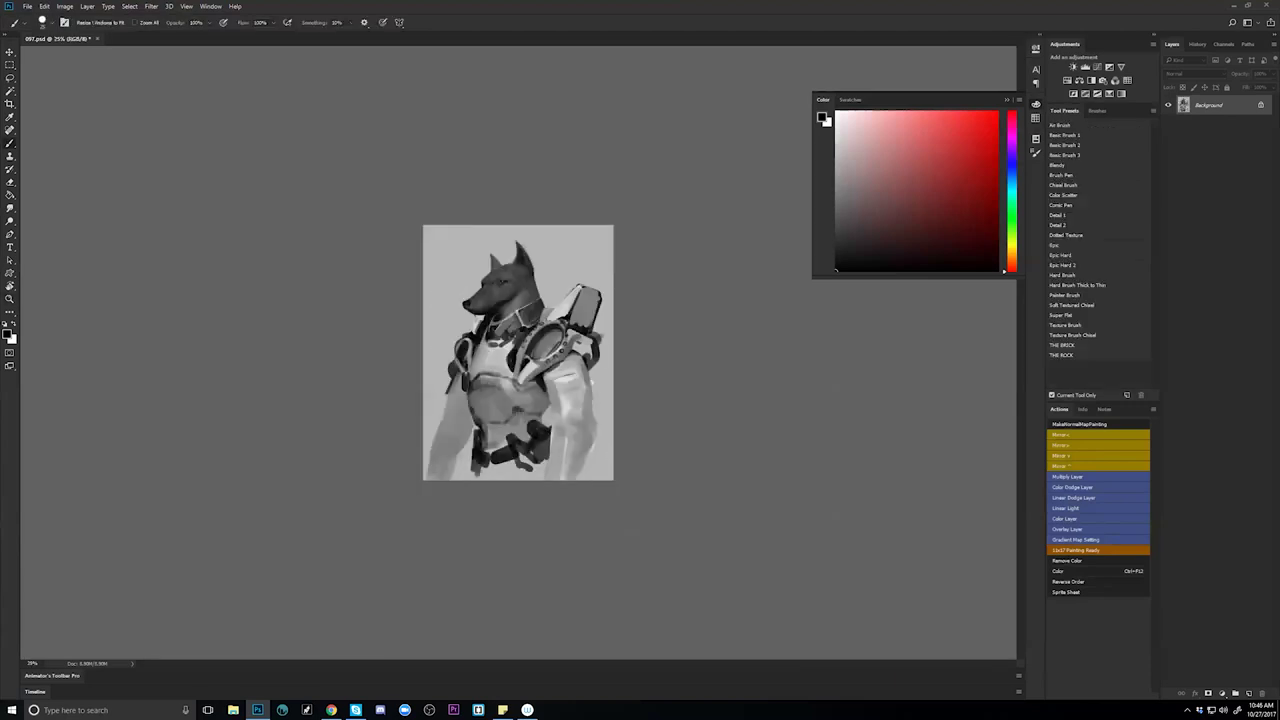
ctrl+click(514, 433)
ctrl+click(514, 433)
ctrl+click(514, 433)
ctrl+alt+click(649, 521)
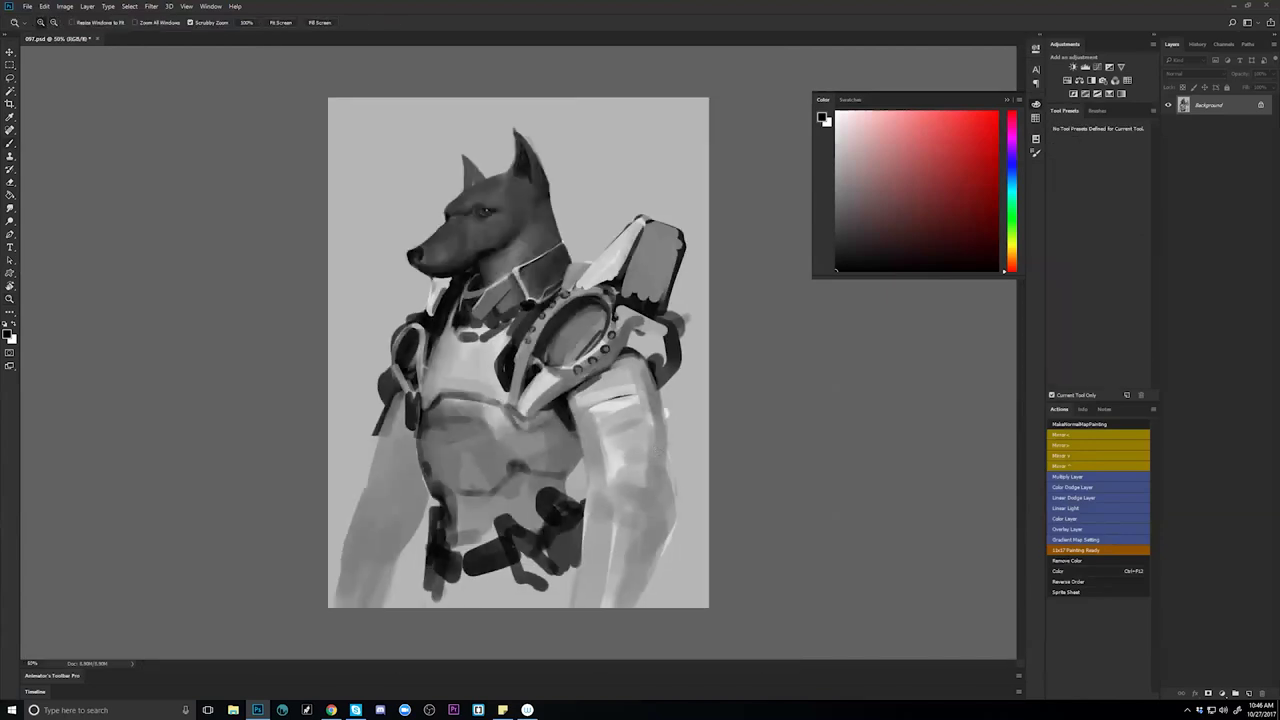
mouse_move(664, 428)
mouse_down()
mouse_move(624, 480)
mouse_move(612, 543)
mouse_move(574, 608)
mouse_up()
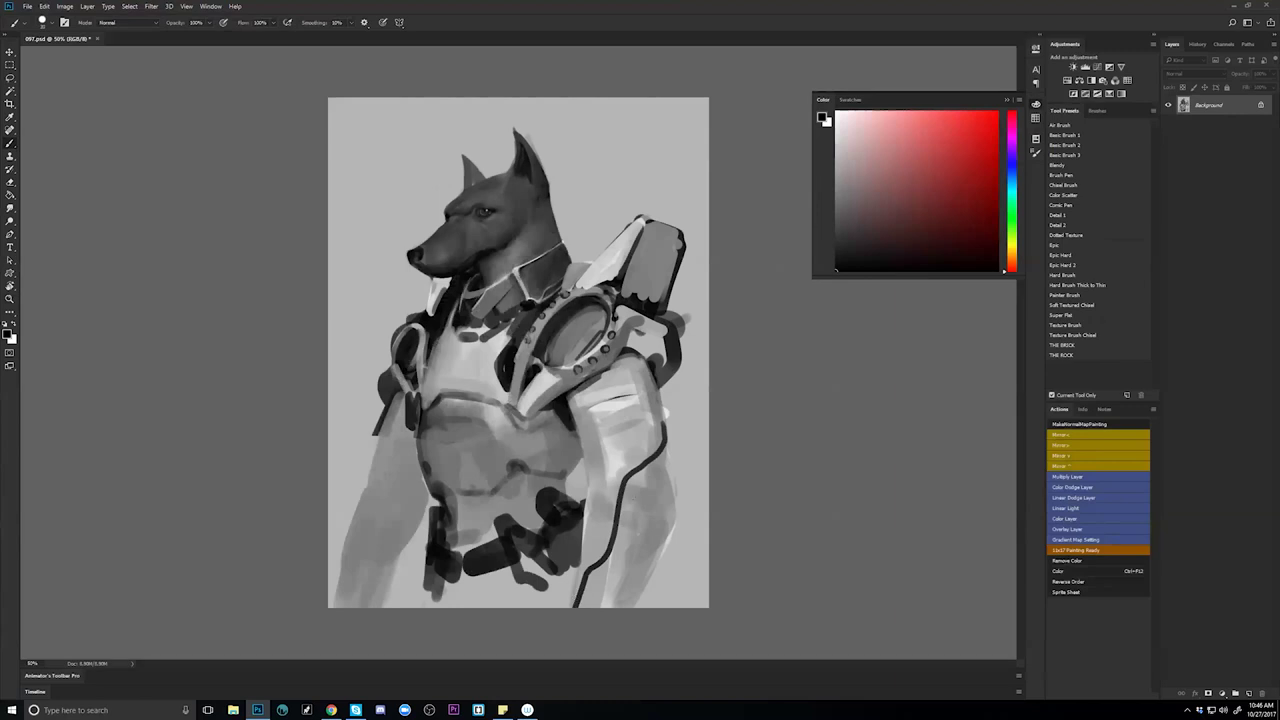
Outline the forearm guard on the near arm in black and fill it solid with a larger brush.
mouse_move(664, 430)
mouse_down()
mouse_move(672, 523)
mouse_move(626, 612)
mouse_up()
mouse_move(598, 568)
mouse_down()
mouse_move(581, 608)
mouse_move(636, 474)
mouse_move(666, 445)
mouse_move(630, 507)
mouse_move(659, 464)
mouse_move(657, 537)
mouse_up()
key(bracketright)
key(bracketright)
key(bracketright)
key(bracketright)
mouse_move(660, 468)
mouse_down()
mouse_move(618, 542)
mouse_move(644, 515)
mouse_move(660, 529)
mouse_move(627, 550)
mouse_move(602, 599)
mouse_move(635, 532)
mouse_move(635, 482)
mouse_move(624, 552)
mouse_move(655, 474)
mouse_move(634, 575)
mouse_move(658, 475)
mouse_move(656, 535)
mouse_move(649, 552)
mouse_move(632, 542)
mouse_move(588, 597)
mouse_up()
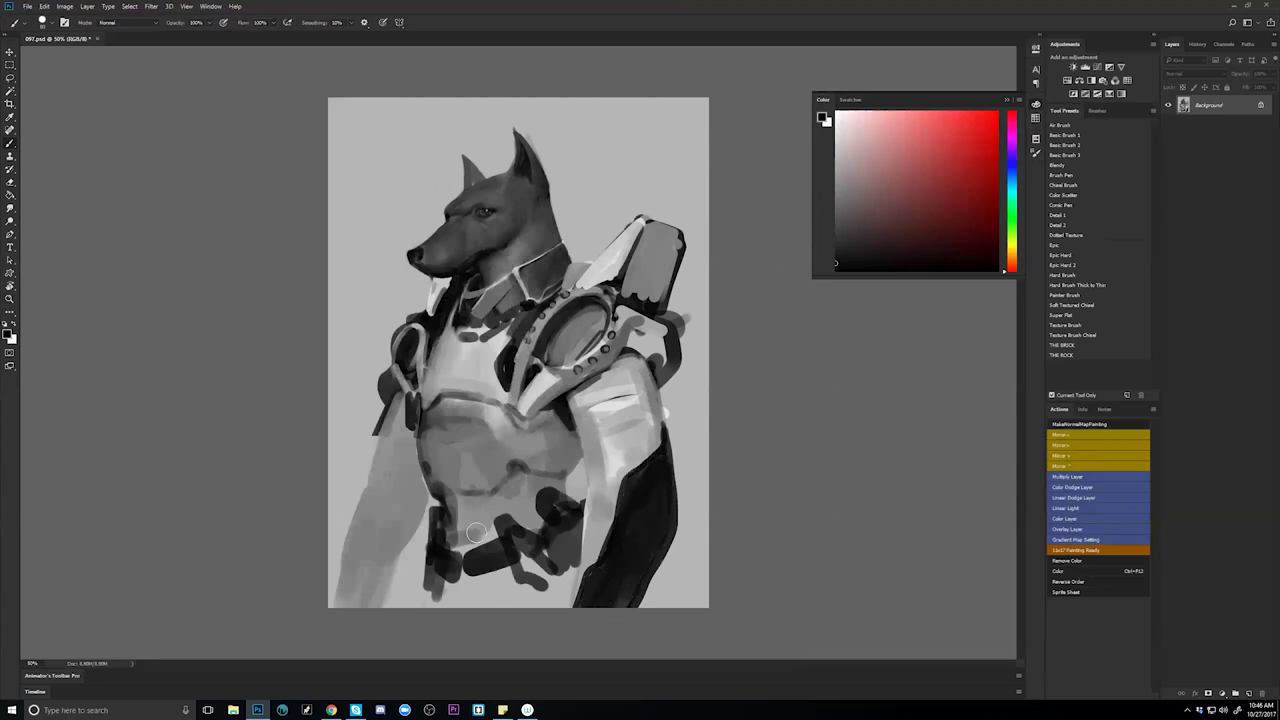
Outline a matching forearm guard on the far arm and fill it with dark grey down to the canvas edge.
mouse_move(366, 473)
mouse_down()
mouse_move(356, 548)
mouse_move(362, 568)
mouse_move(386, 566)
mouse_up()
drag(398, 562, 375, 596)
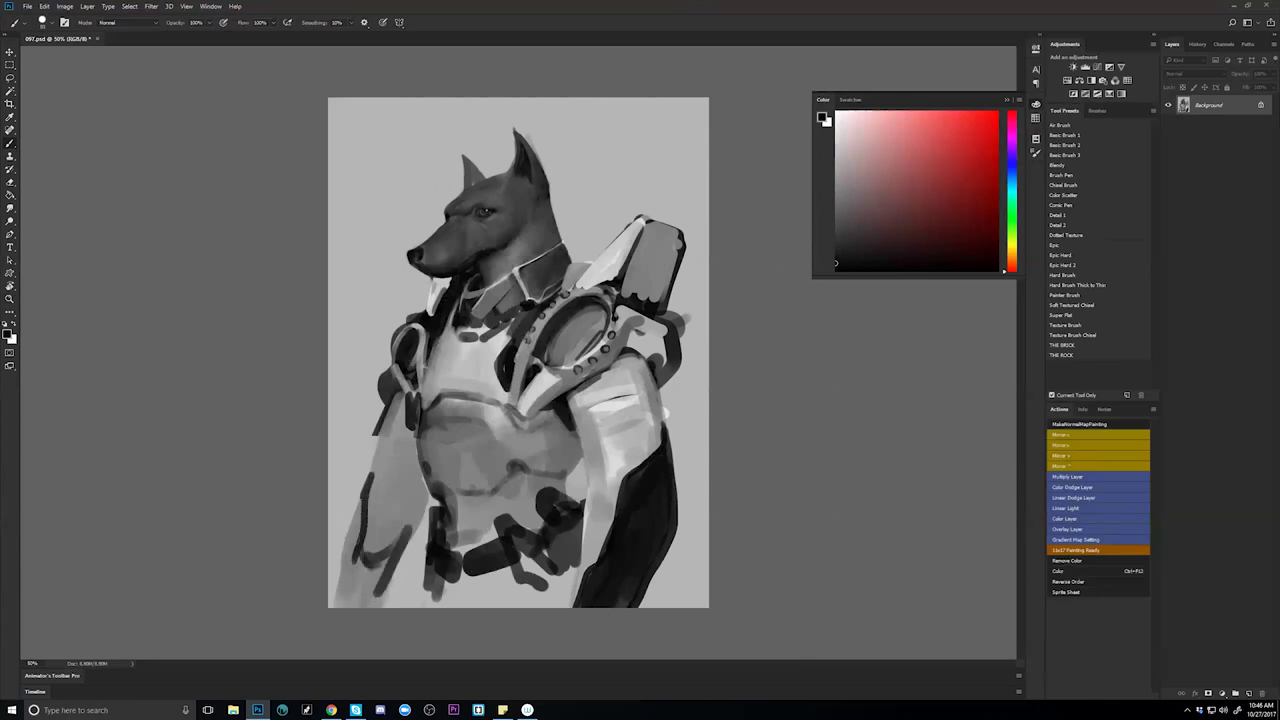
drag(366, 496, 340, 596)
mouse_move(358, 522)
mouse_down()
mouse_move(334, 606)
mouse_move(393, 563)
mouse_up()
Mirror the canvas, smooth the near upper arm with sampled greys, and paint a black shadow beneath the shoulder disc.
key(ctrl+h)
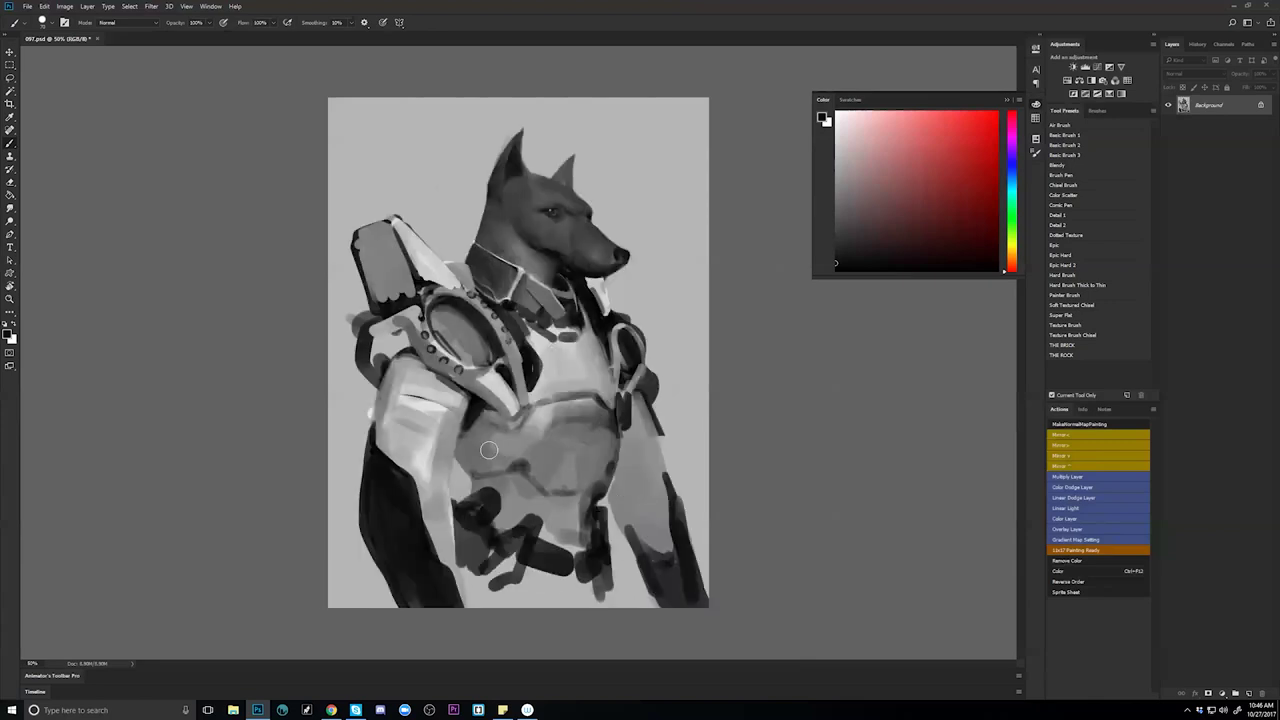
alt+click(440, 422)
mouse_move(415, 381)
mouse_down()
mouse_move(448, 390)
mouse_move(395, 376)
mouse_move(430, 405)
mouse_move(426, 428)
mouse_move(388, 376)
mouse_up()
alt+click(388, 476)
drag(374, 430, 406, 462)
alt+click(392, 425)
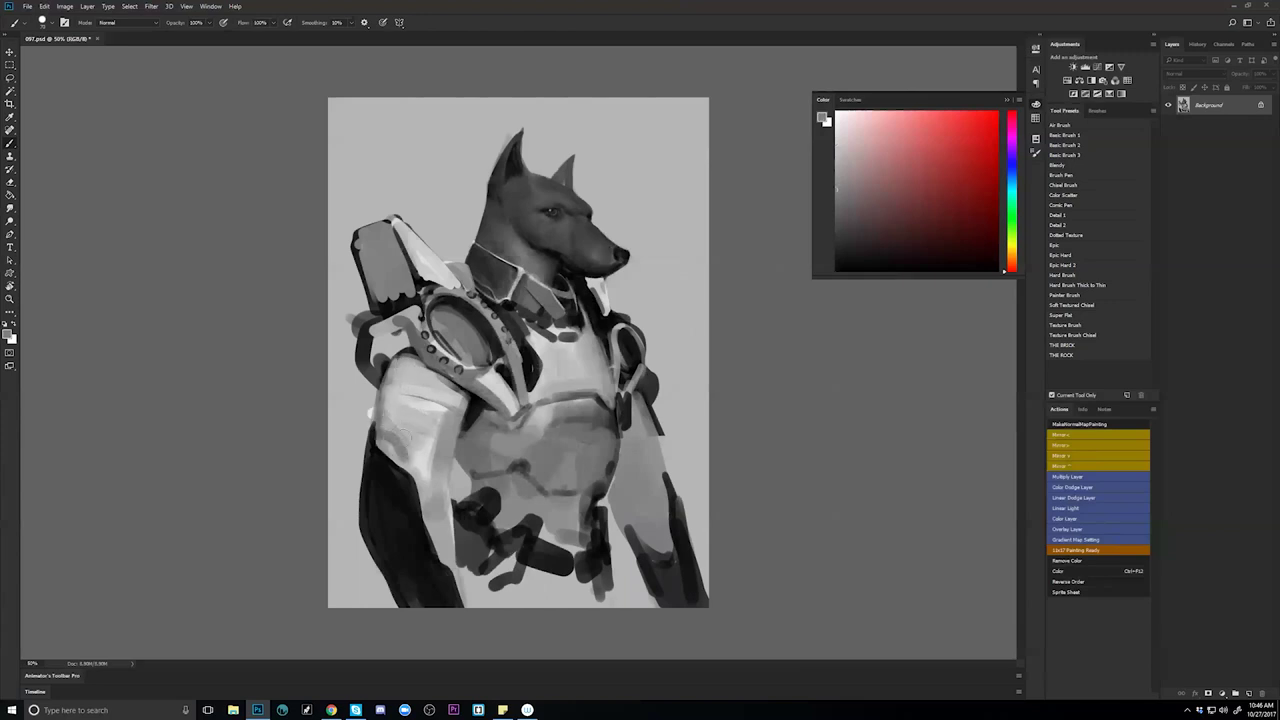
alt+click(433, 408)
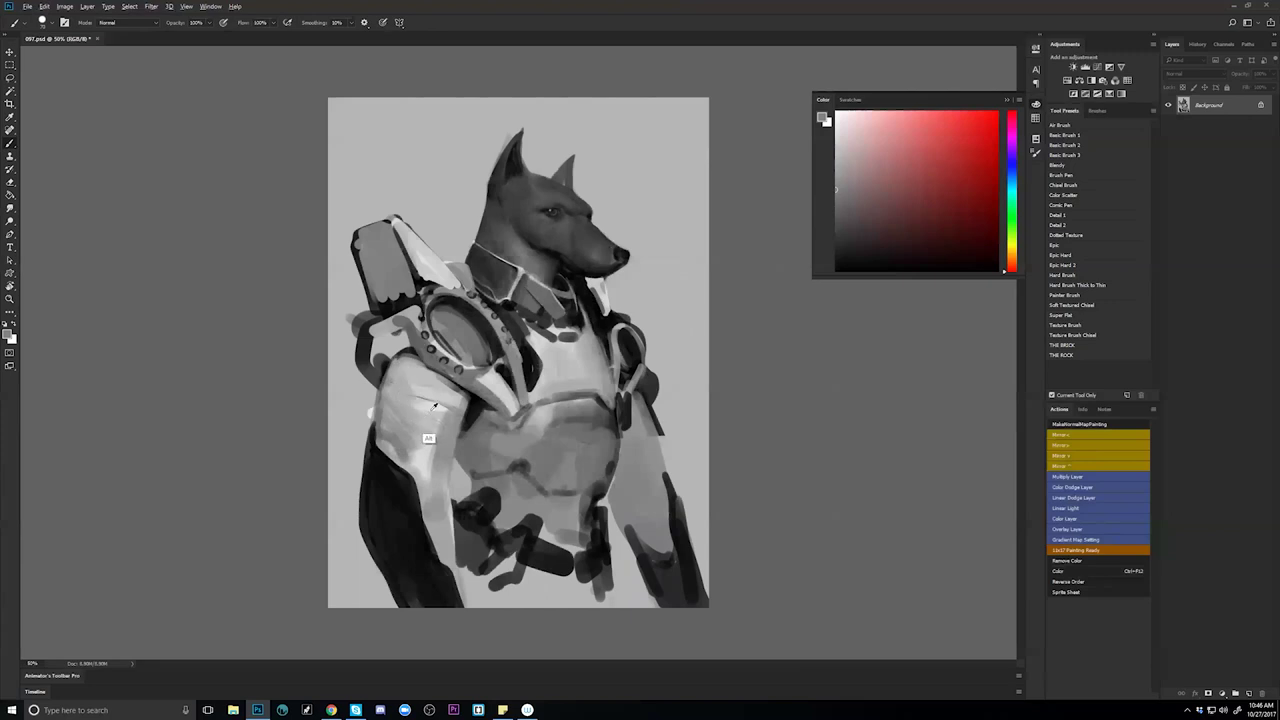
mouse_move(421, 432)
mouse_down()
mouse_move(419, 449)
mouse_move(445, 456)
mouse_up()
key(d)
mouse_move(412, 355)
mouse_down()
mouse_move(450, 405)
mouse_move(418, 352)
mouse_move(432, 394)
mouse_move(454, 384)
mouse_move(432, 372)
mouse_move(440, 396)
mouse_move(465, 403)
mouse_move(433, 393)
mouse_move(468, 396)
mouse_move(457, 416)
mouse_move(449, 405)
mouse_up()
Paint out the dark spur on the far upper arm with background grey and extend the dark patch below the far shoulder ring.
key(z)
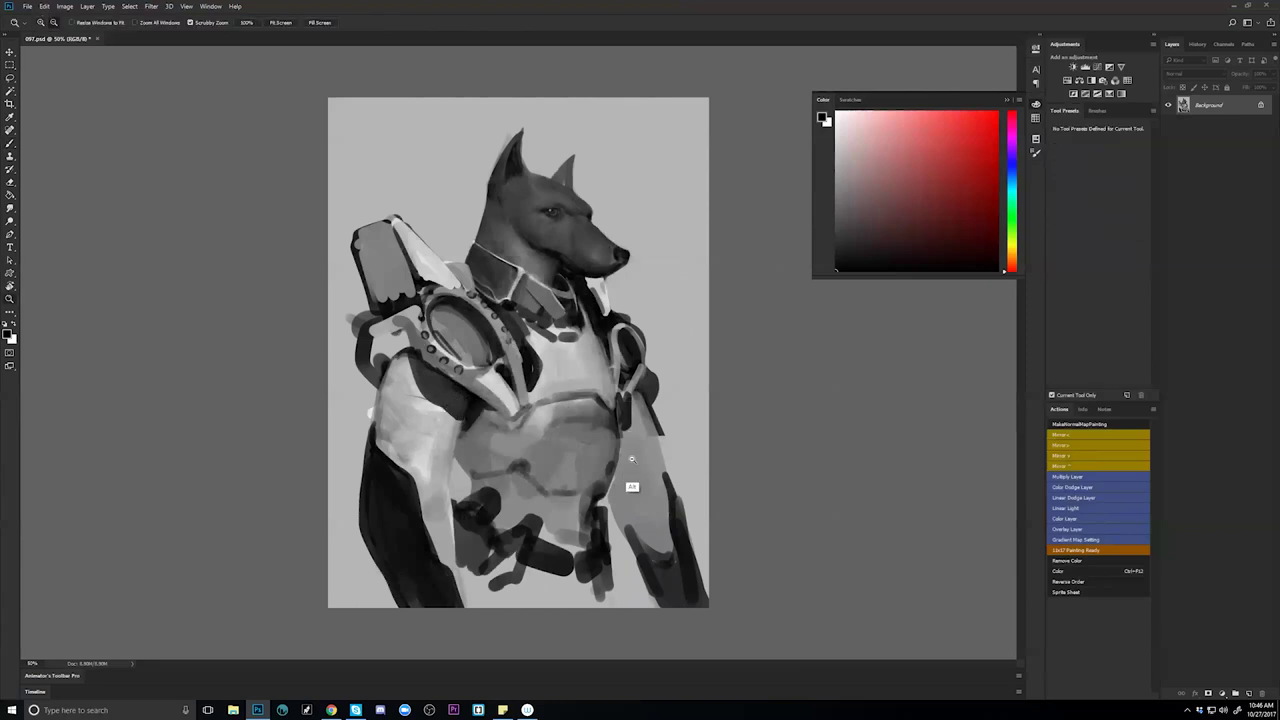
key(ctrl+minus)
key(ctrl+minus)
key(ctrl+shift+h)
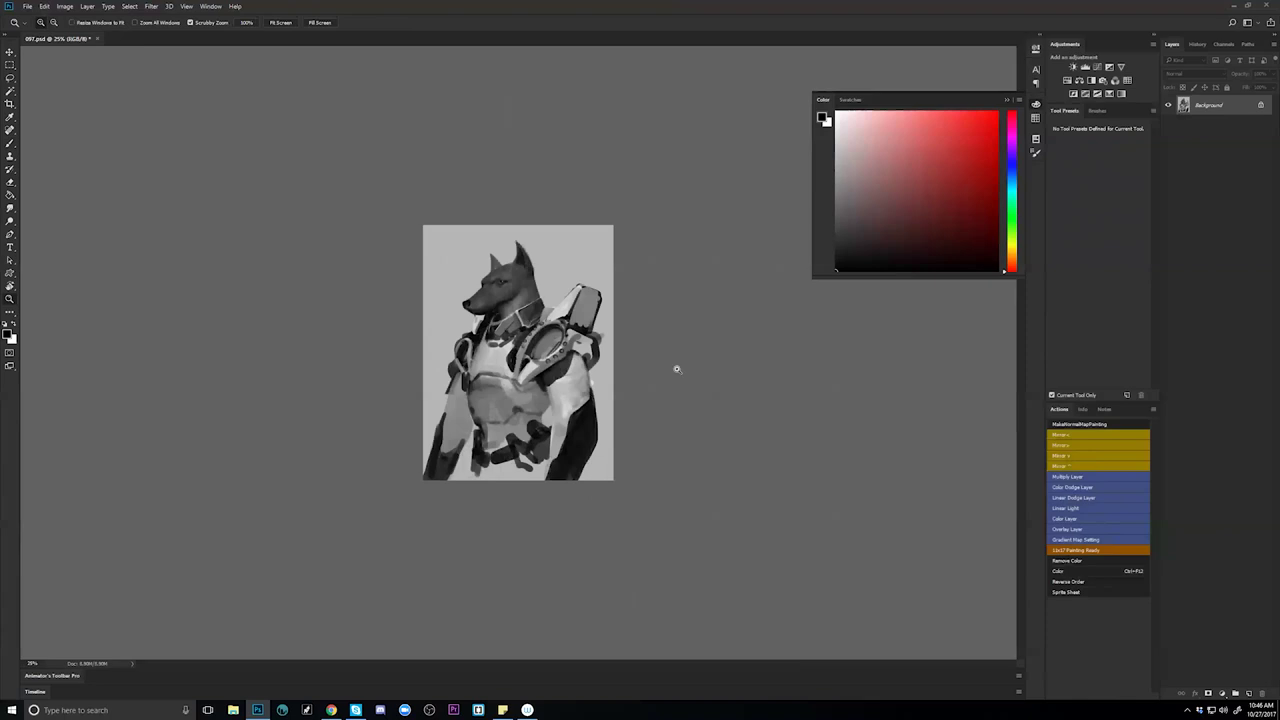
click(508, 404)
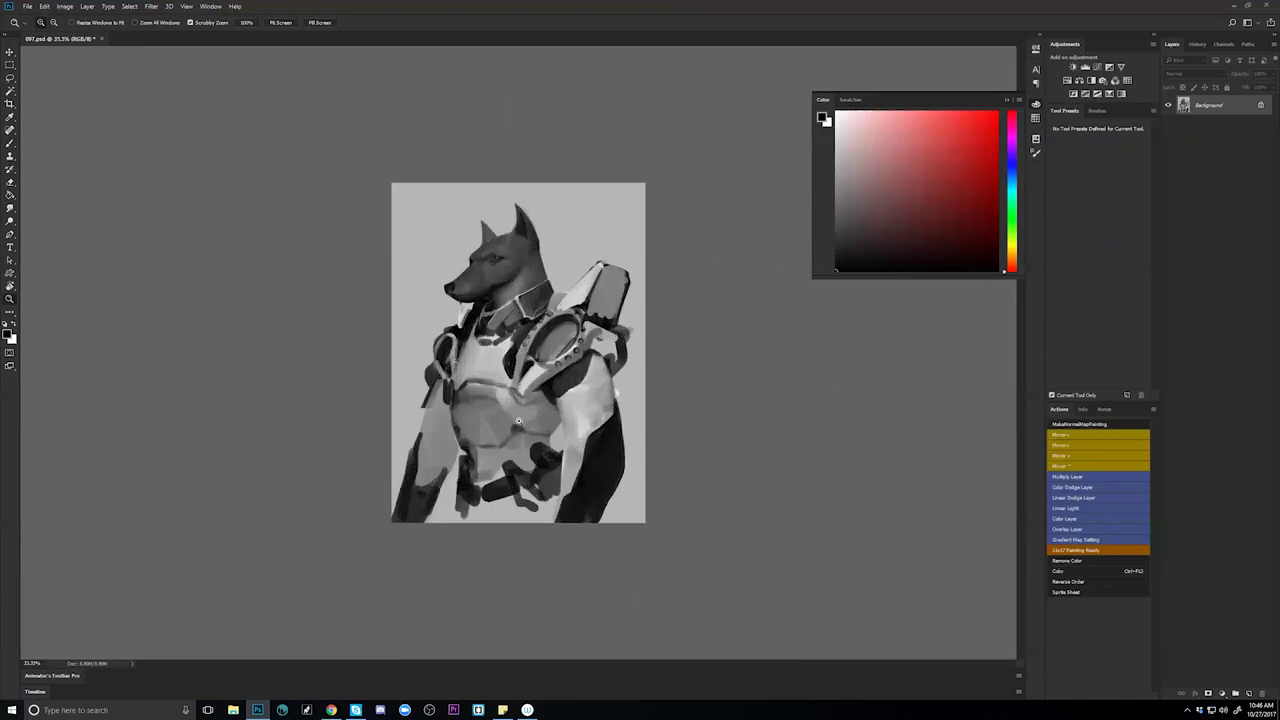
click(519, 417)
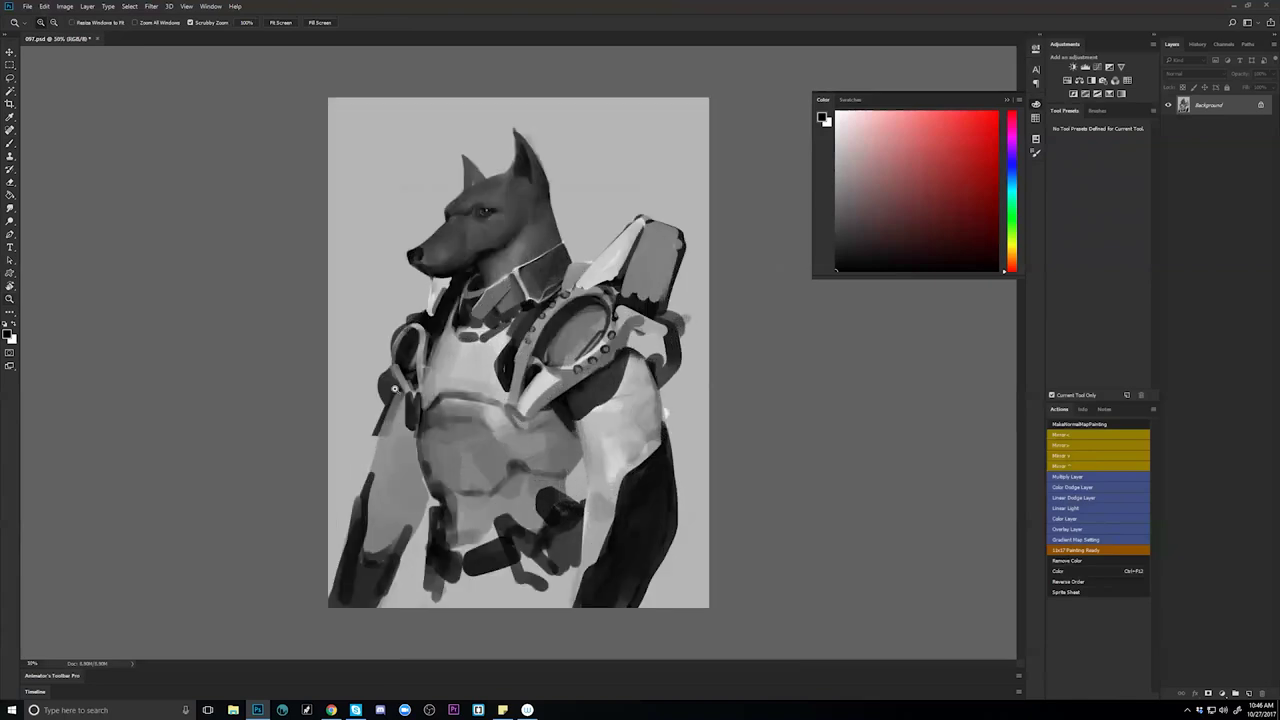
key(b)
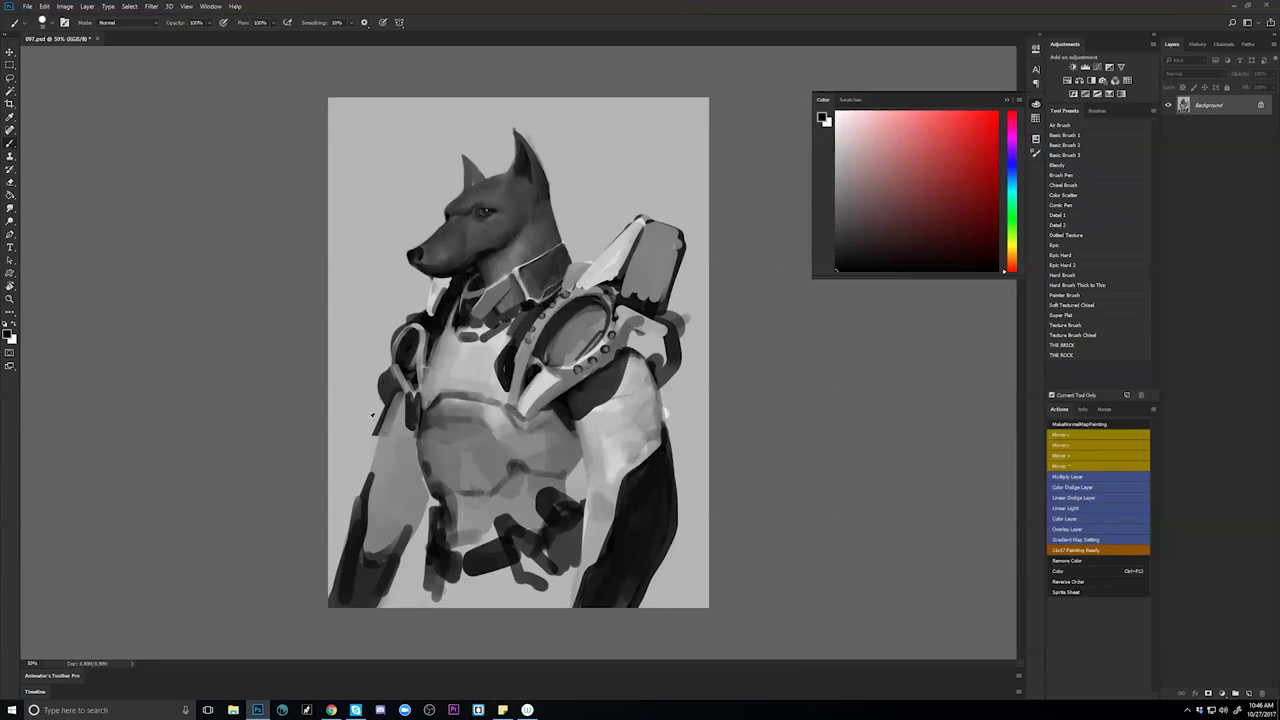
alt+click(370, 425)
mouse_move(376, 433)
mouse_down()
mouse_move(382, 414)
mouse_move(376, 456)
mouse_up()
key(d)
key(x)
mouse_move(391, 403)
mouse_down()
mouse_move(401, 423)
mouse_move(410, 406)
mouse_move(396, 428)
mouse_move(414, 440)
mouse_up()
key(ctrl+z)
key(x)
Mirror the canvas and repaint the block on the back in sampled darker greys, cleaning up its ragged lower edge.
key(z)
alt+click(613, 507)
key(ctrl+shift+h)
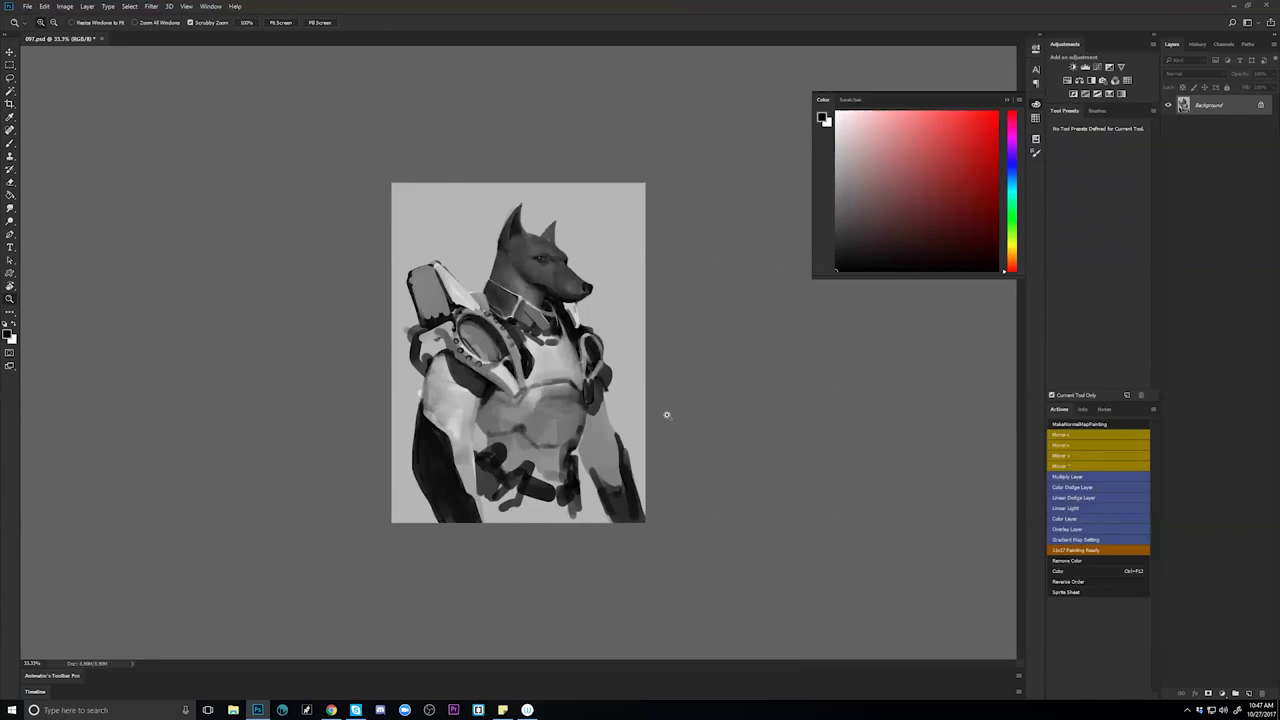
click(400, 288)
key(b)
alt+click(372, 318)
mouse_move(363, 256)
mouse_down()
mouse_move(379, 294)
mouse_move(385, 226)
mouse_move(380, 280)
mouse_move(388, 236)
mouse_move(410, 290)
mouse_move(410, 261)
mouse_move(398, 322)
mouse_move(419, 286)
mouse_move(384, 303)
mouse_move(408, 294)
mouse_up()
alt+click(404, 245)
alt+click(401, 275)
mouse_move(408, 294)
mouse_down()
mouse_move(378, 304)
mouse_move(411, 293)
mouse_up()
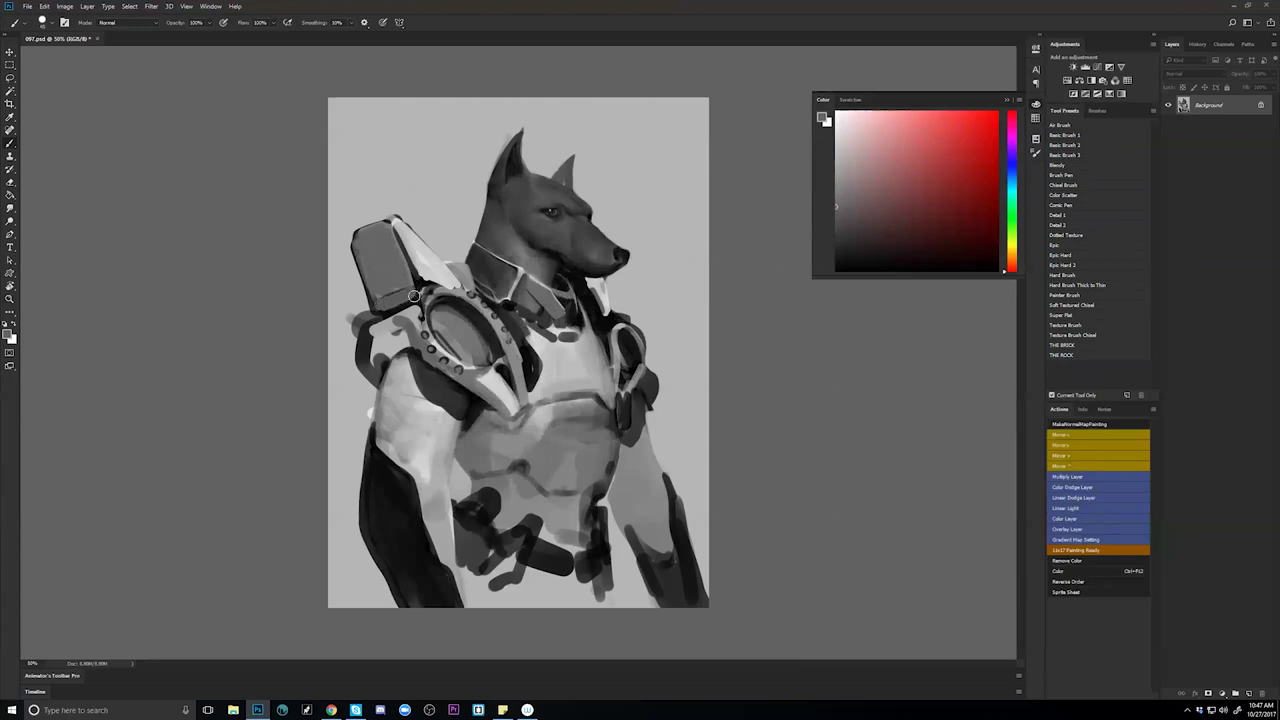
alt+click(412, 274)
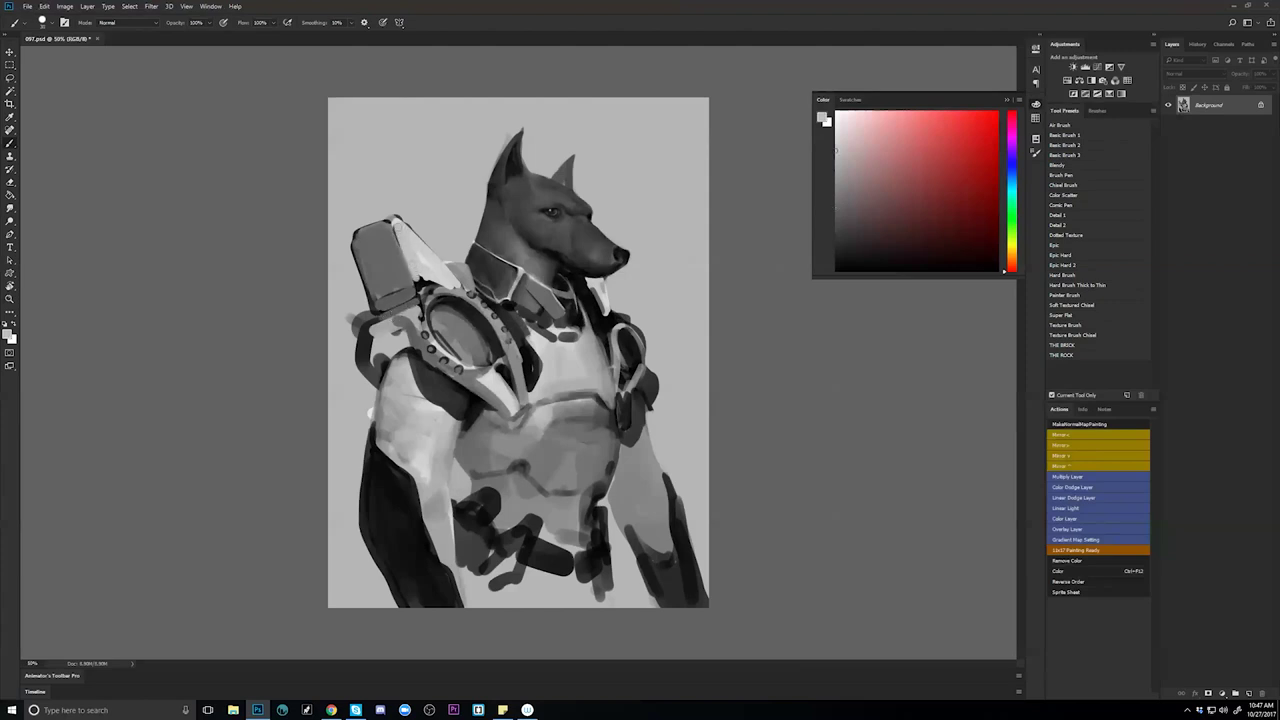
Cover the light spike below the muzzle with dark tones, mirroring the canvas before and after.
key(d)
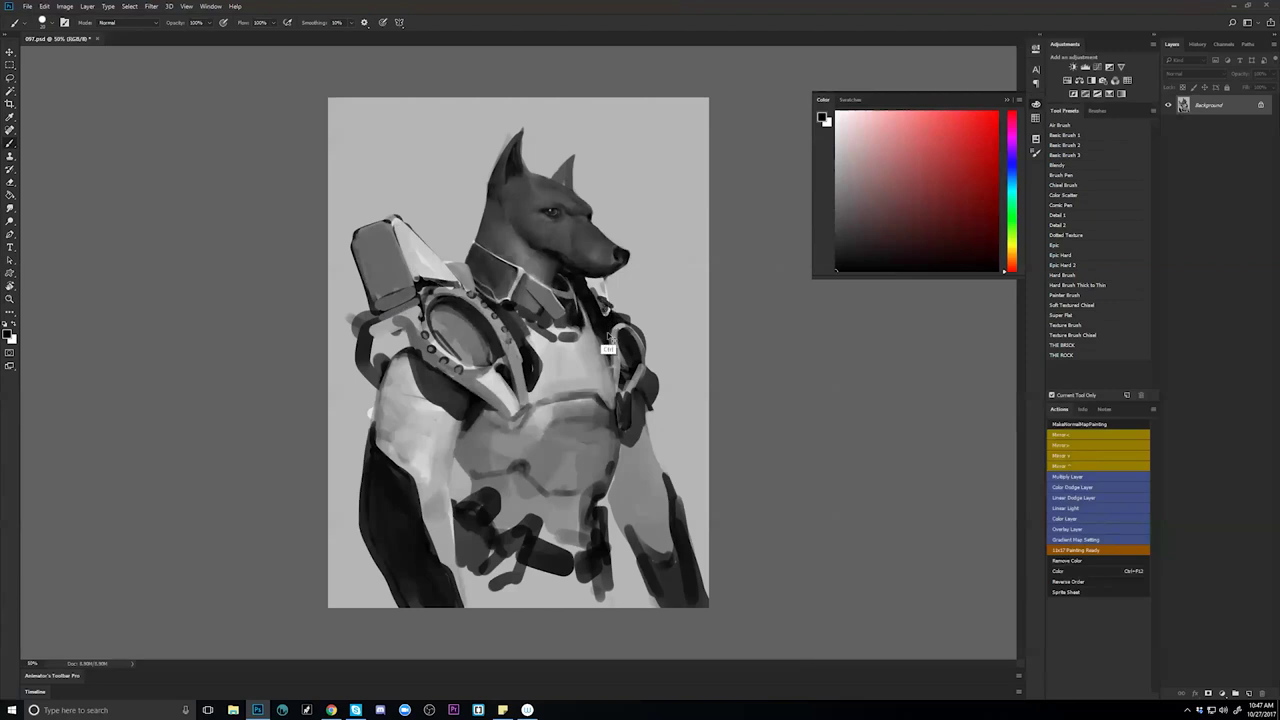
key(ctrl+shift+h)
drag(420, 306, 450, 278)
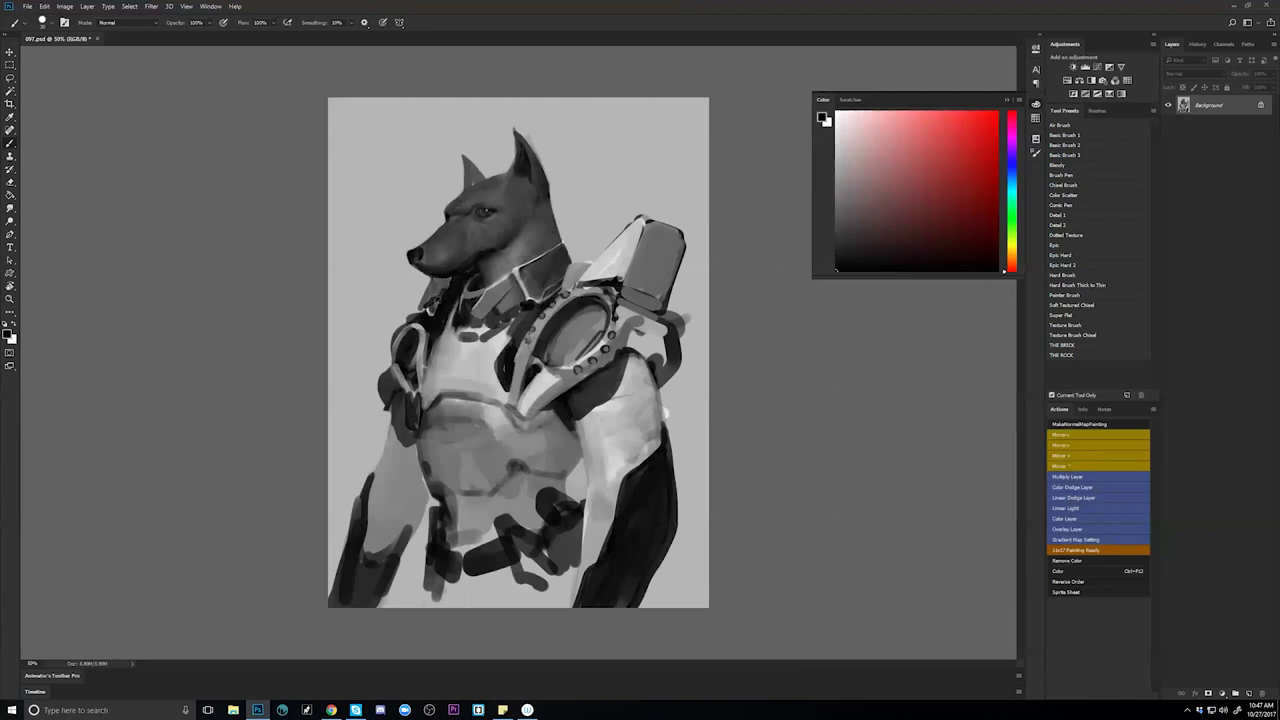
alt+click(437, 282)
key(d)
key(ctrl+f)
Paint a grey band down the far side of the chest plate and touch up the plate's lower area with sampled greys.
alt+click(594, 338)
alt+click(586, 314)
drag(586, 314, 609, 397)
alt+click(592, 325)
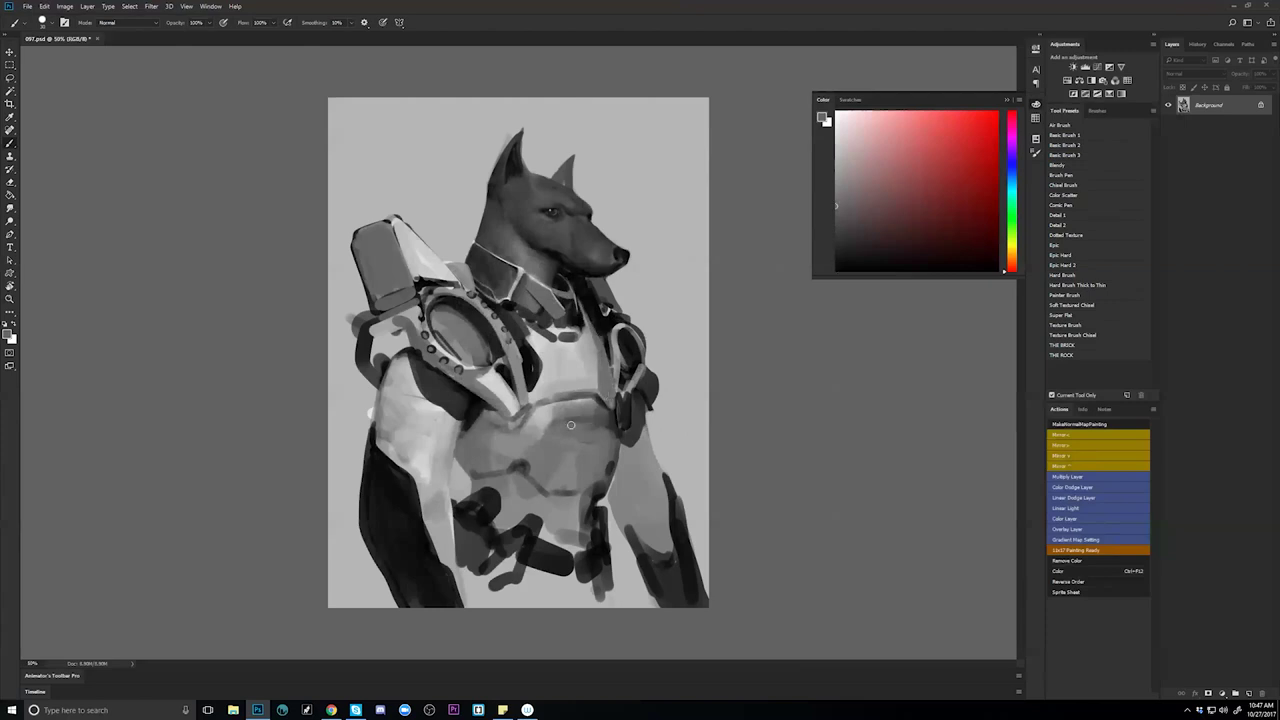
mouse_move(546, 371)
mouse_down()
mouse_move(537, 393)
mouse_move(555, 393)
mouse_up()
alt+click(544, 443)
mouse_move(541, 404)
mouse_down()
mouse_move(576, 402)
mouse_move(534, 390)
mouse_move(551, 380)
mouse_move(557, 400)
mouse_up()
alt+click(566, 396)
Strengthen the black contour between chest plate and abdomen, extending it down the abdomen's far side.
key(d)
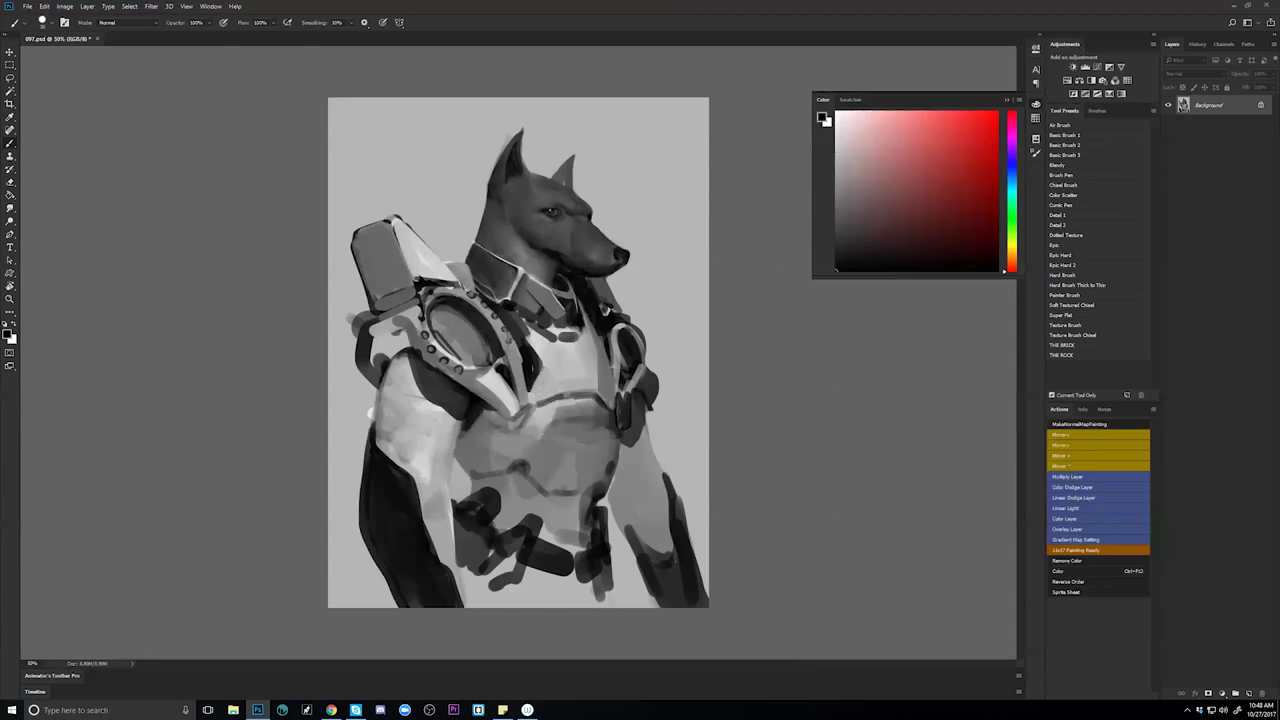
drag(536, 405, 522, 425)
alt+click(610, 428)
key(d)
key(bracketright)
drag(602, 403, 616, 438)
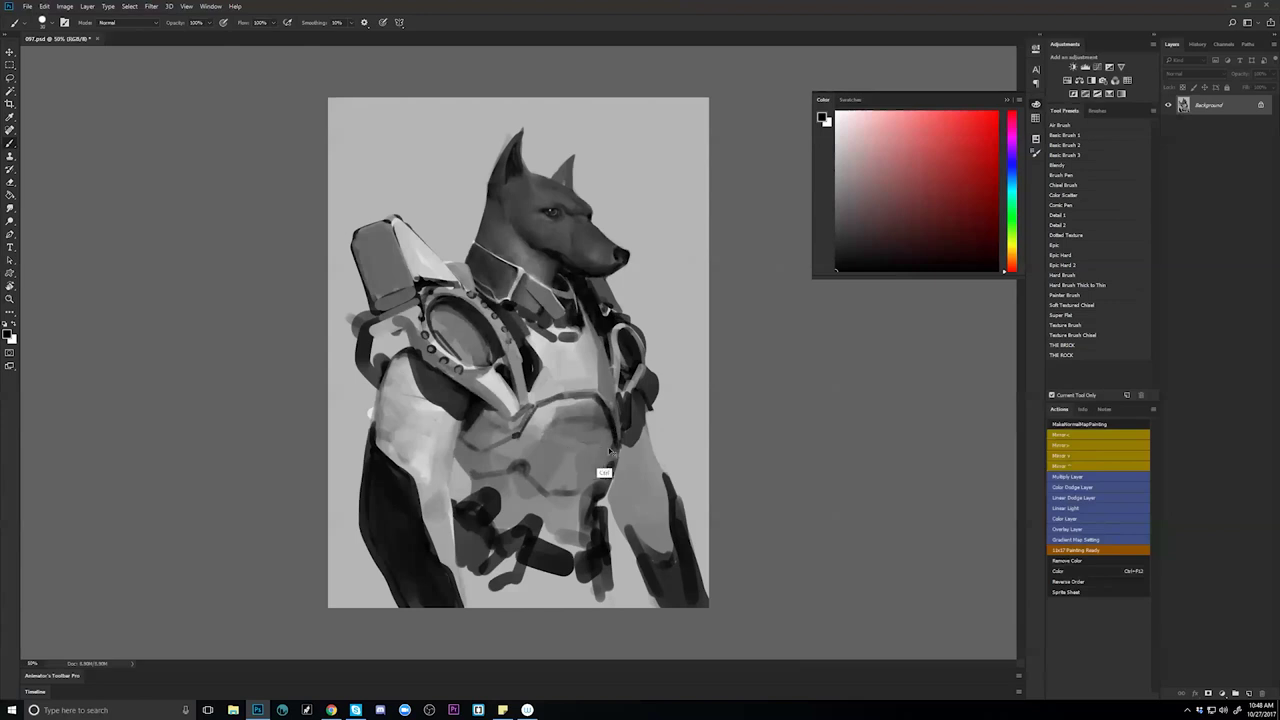
Mirror the canvas, paint a bumpy black band down the near side of the waist, and mirror back.
key(ctrl+f)
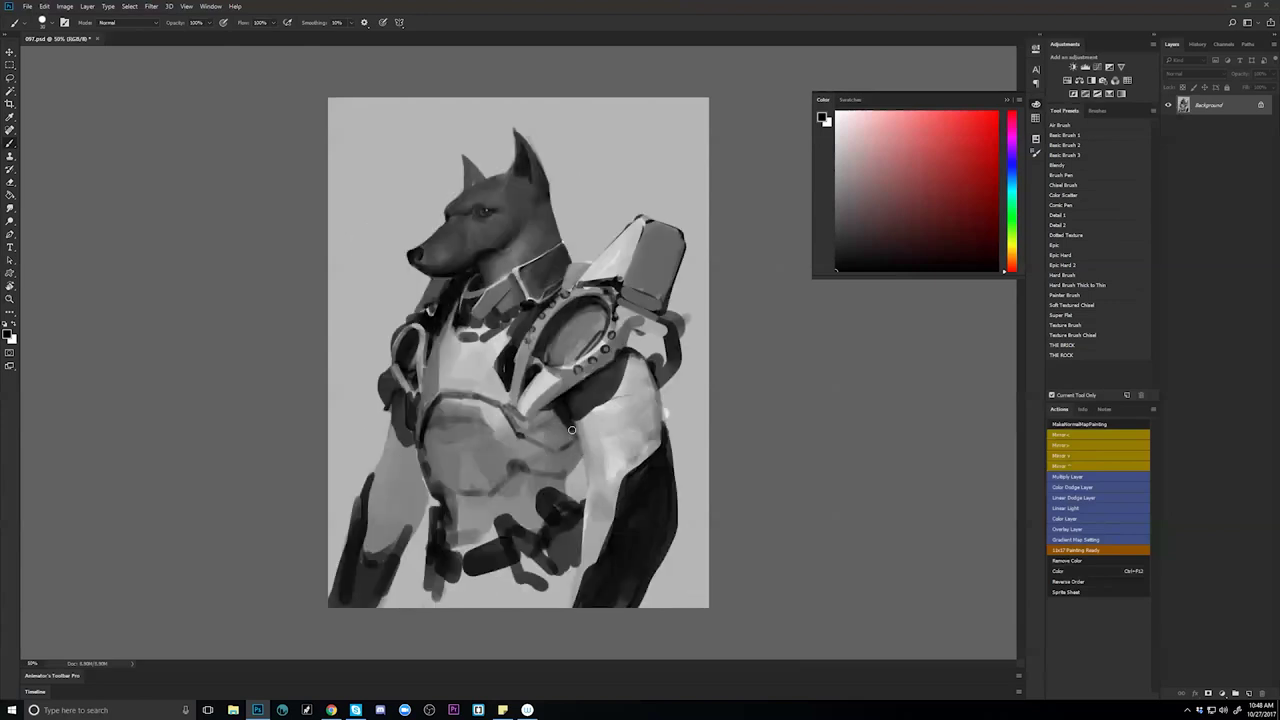
mouse_move(571, 430)
mouse_down()
mouse_move(547, 489)
mouse_move(556, 447)
mouse_move(571, 440)
mouse_move(562, 472)
mouse_move(573, 432)
mouse_up()
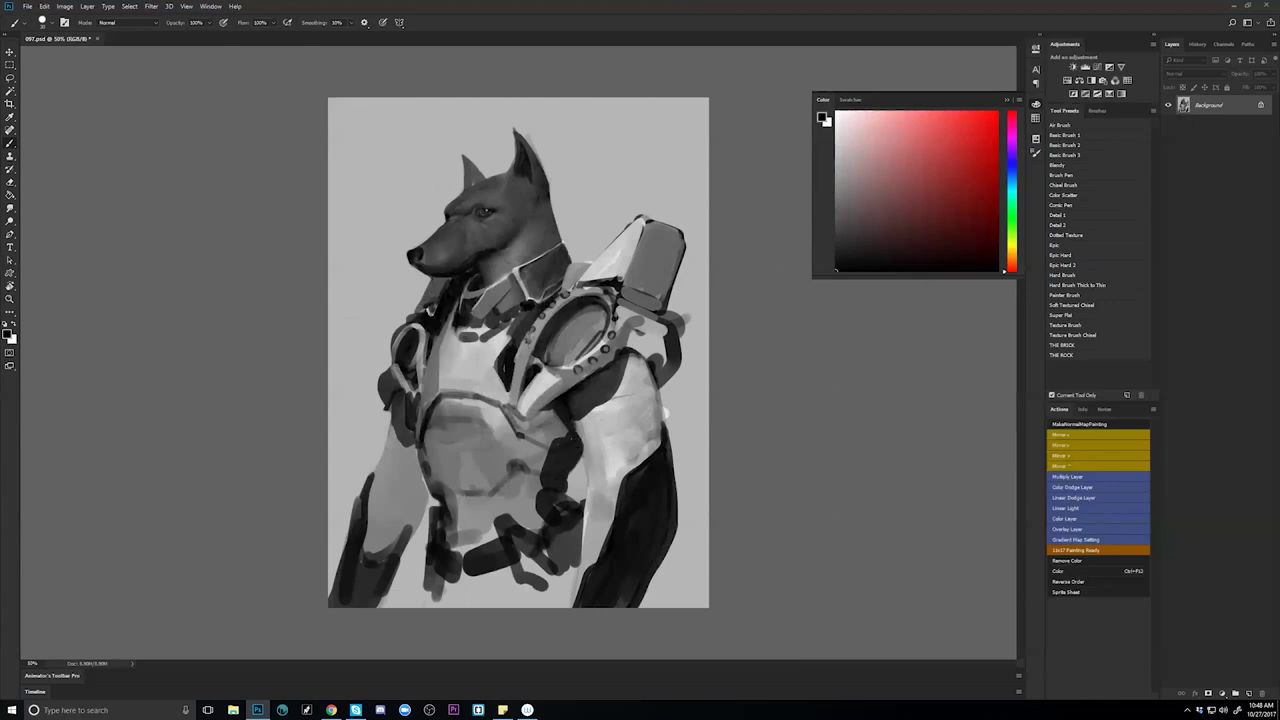
key(F2)
mouse_move(497, 489)
mouse_down()
mouse_move(478, 480)
mouse_move(474, 505)
mouse_up()
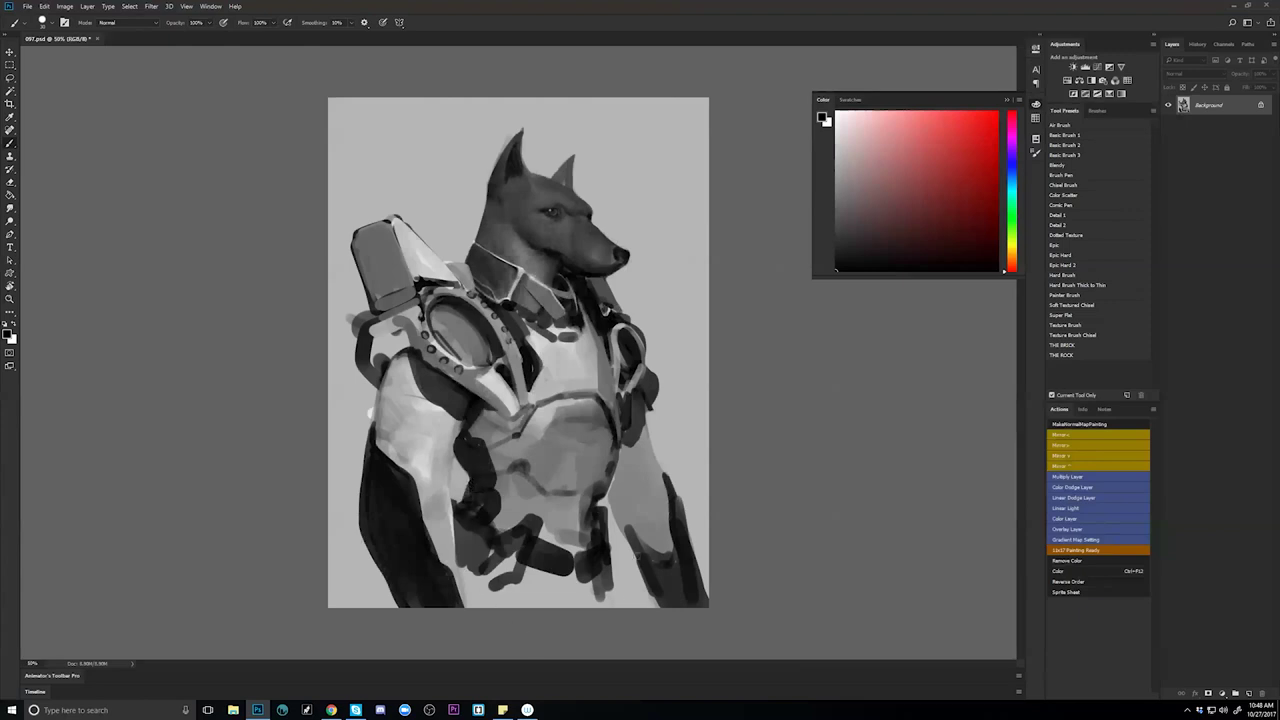
Paint thin white trim lines along the edges of the dark forearm guards on both arms.
alt+click(492, 143)
key(d)
key(x)
drag(373, 431, 413, 483)
drag(428, 539, 406, 574)
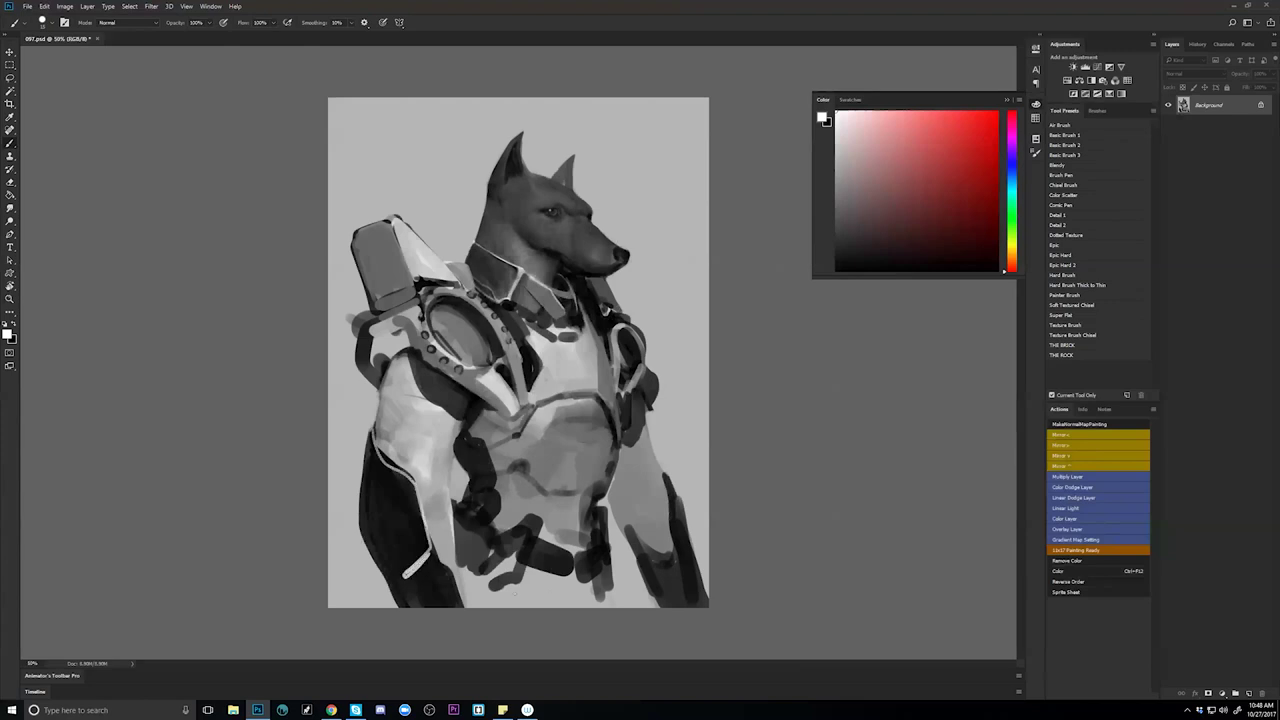
drag(678, 531, 697, 589)
key(x)
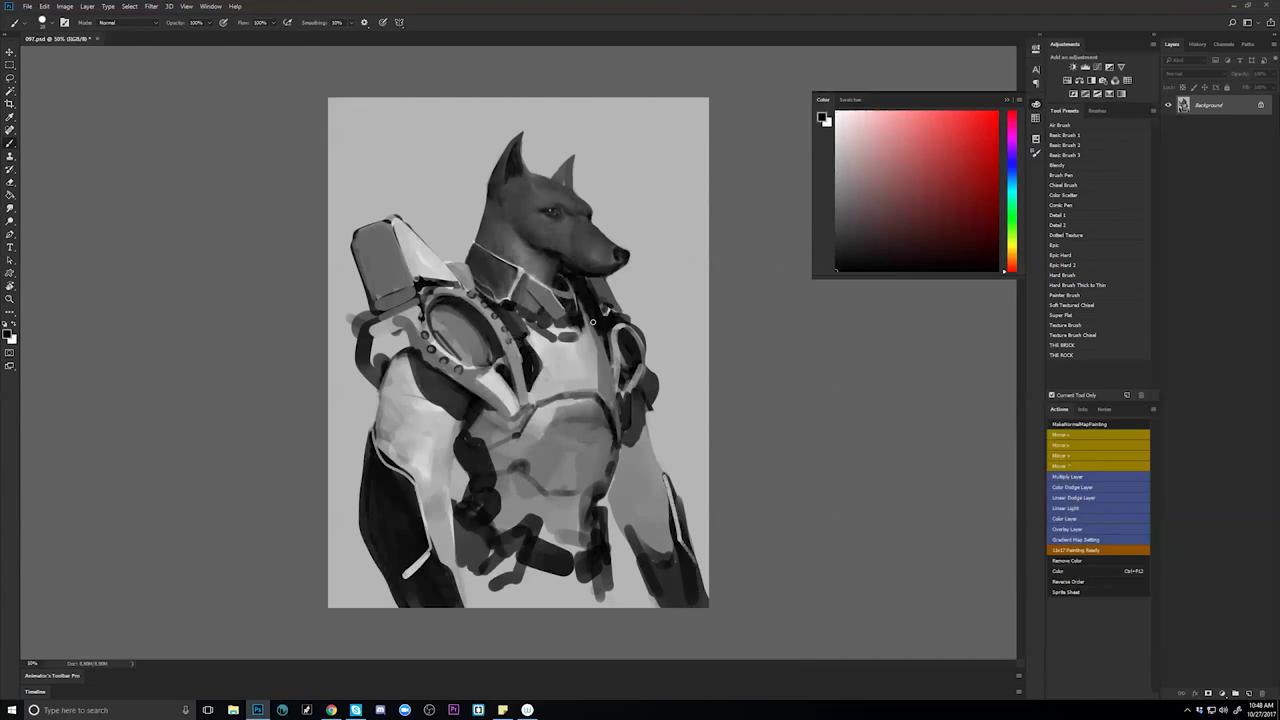
Darken the neck opening beside the chest plate and touch it up with tones sampled from the collar.
drag(588, 322, 604, 350)
alt+click(501, 292)
alt+click(570, 290)
key(d)
Mirror the canvas and paint a light rim along the lower edge of the neck collar with sampled greys.
key(z)
alt+click(580, 338)
alt+click(580, 360)
key(ctrl+shift+h)
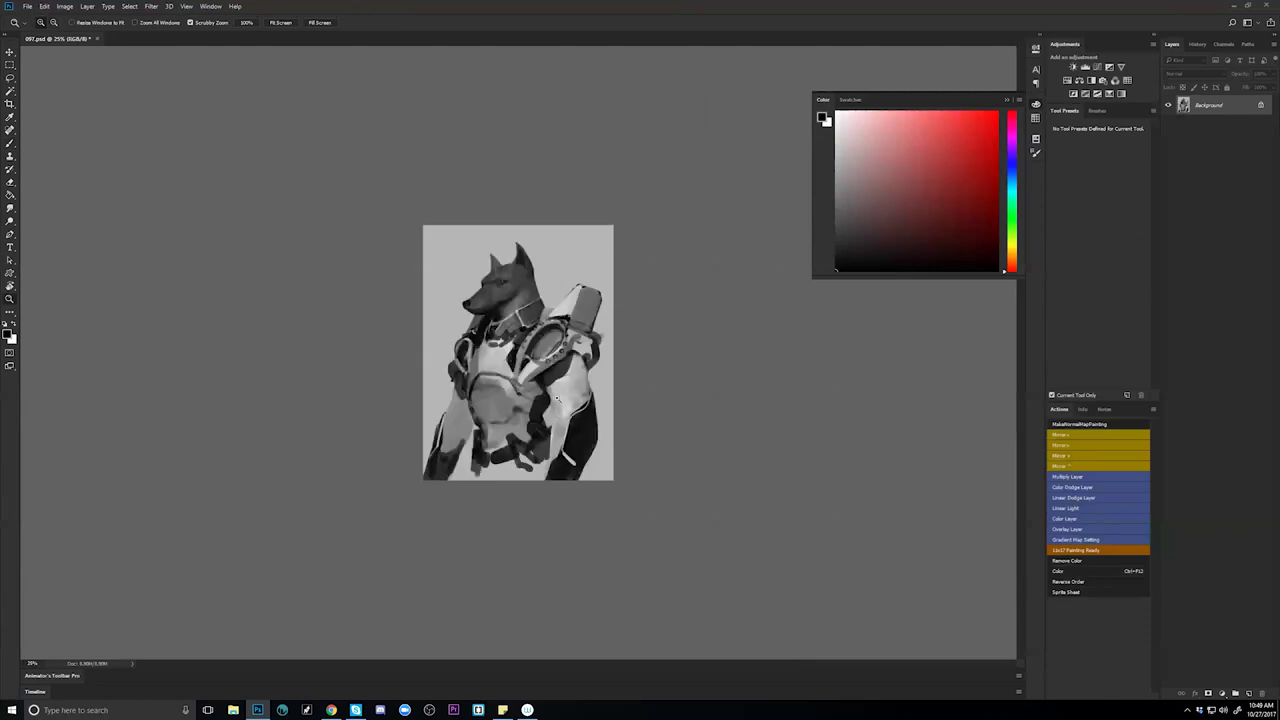
click(498, 341)
click(498, 341)
key(b)
alt+click(438, 370)
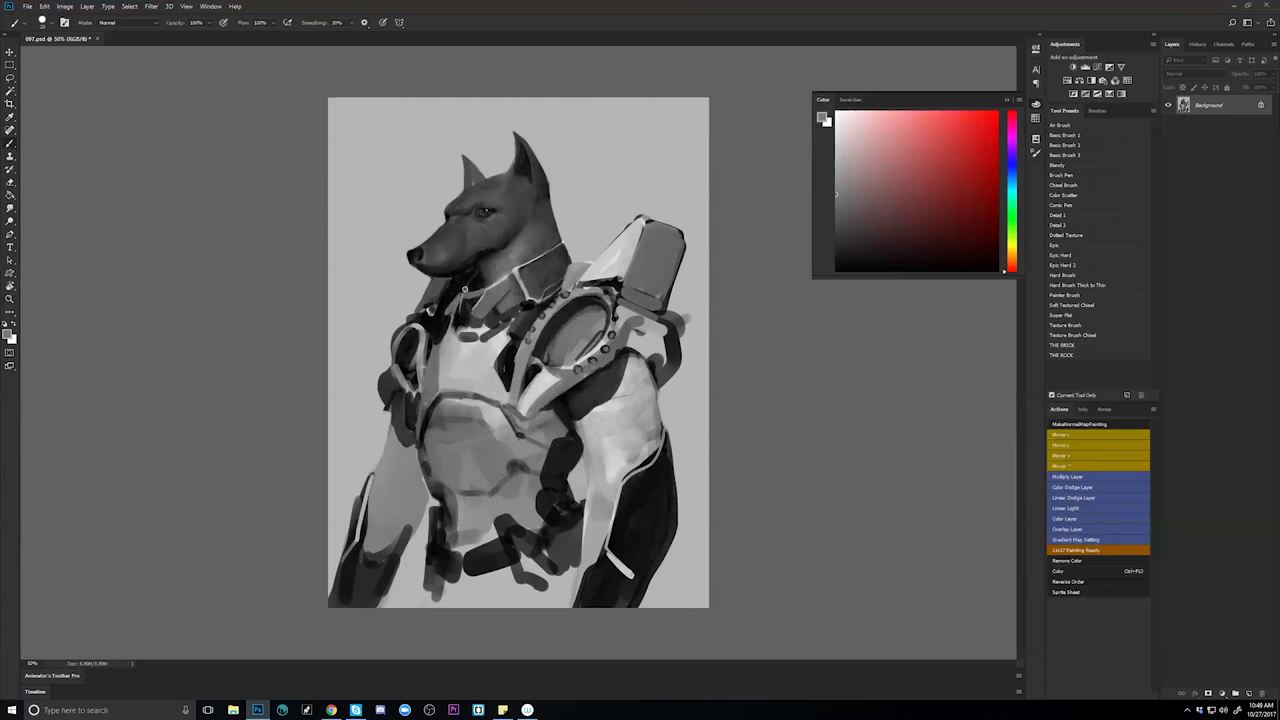
alt+click(440, 314)
alt+click(506, 363)
drag(528, 307, 561, 280)
alt+click(534, 305)
drag(528, 312, 561, 287)
Mirror the canvas and block in a grey shoulder pad over the dark outline behind the shoulder disc.
key(z)
alt+click(527, 361)
alt+click(527, 361)
click(524, 395)
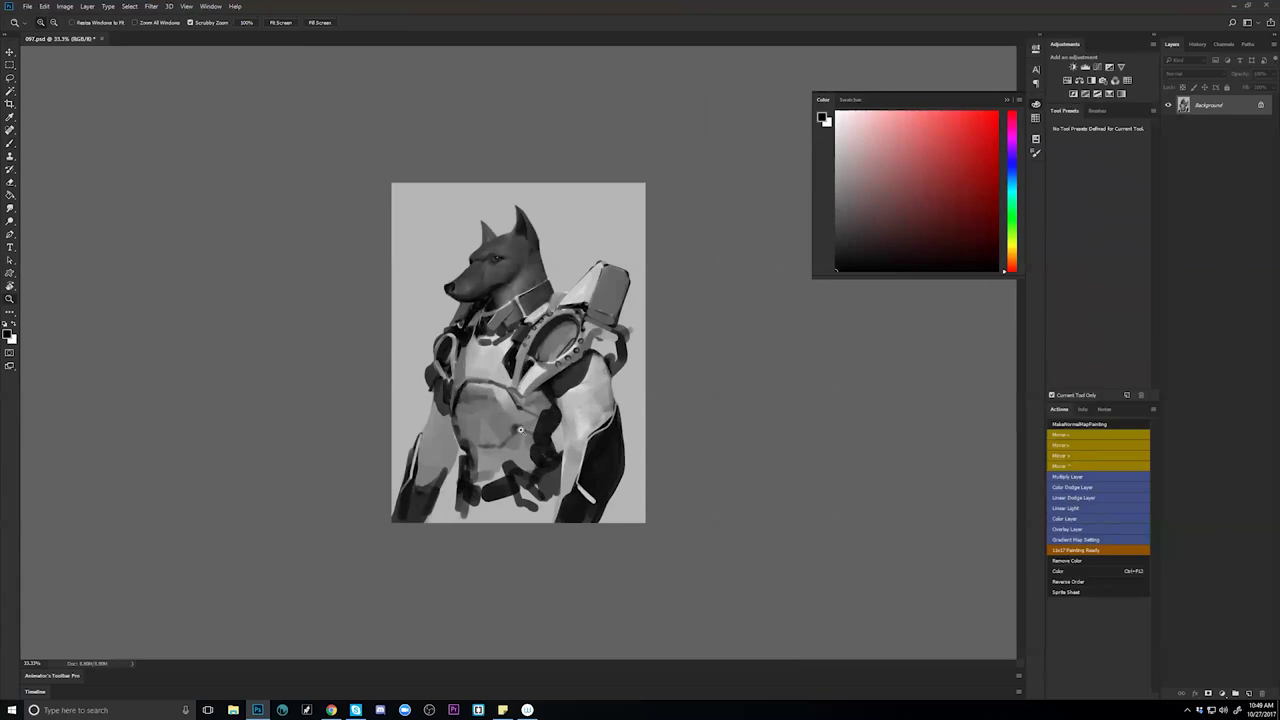
key(ctrl+shift+h)
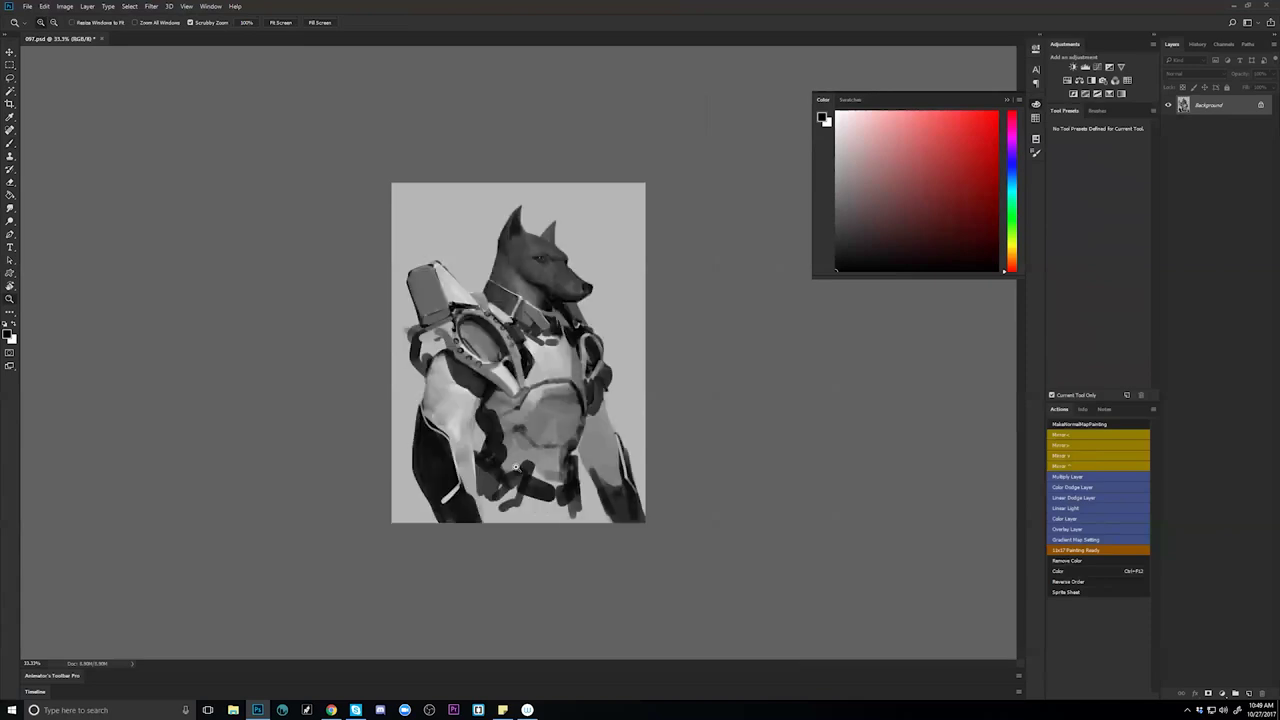
click(516, 258)
key(b)
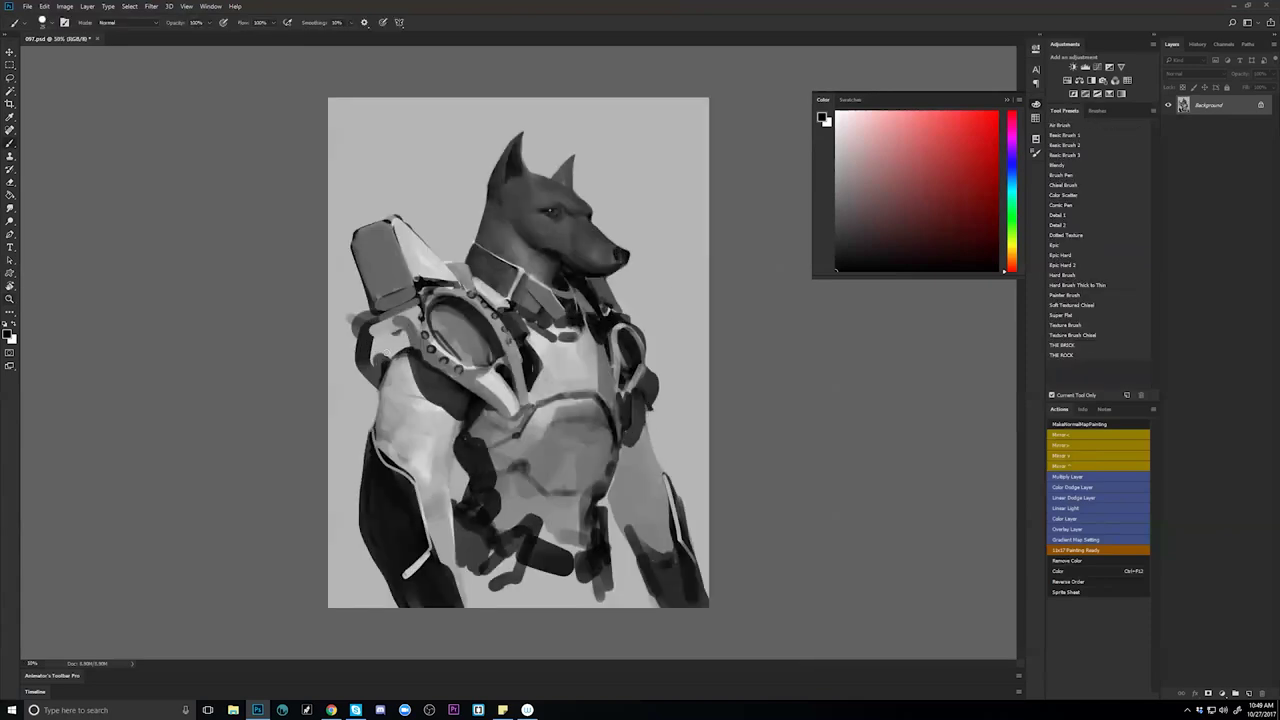
mouse_move(376, 328)
mouse_down()
mouse_move(376, 360)
mouse_move(367, 337)
mouse_move(394, 318)
mouse_up()
alt+click(376, 334)
mouse_move(394, 318)
mouse_down()
mouse_move(378, 342)
mouse_move(392, 334)
mouse_move(352, 336)
mouse_move(357, 320)
mouse_move(357, 368)
mouse_up()
Clean the outside edge of the shoulder pad with sampled background grey and undo the last strokes.
alt+click(345, 335)
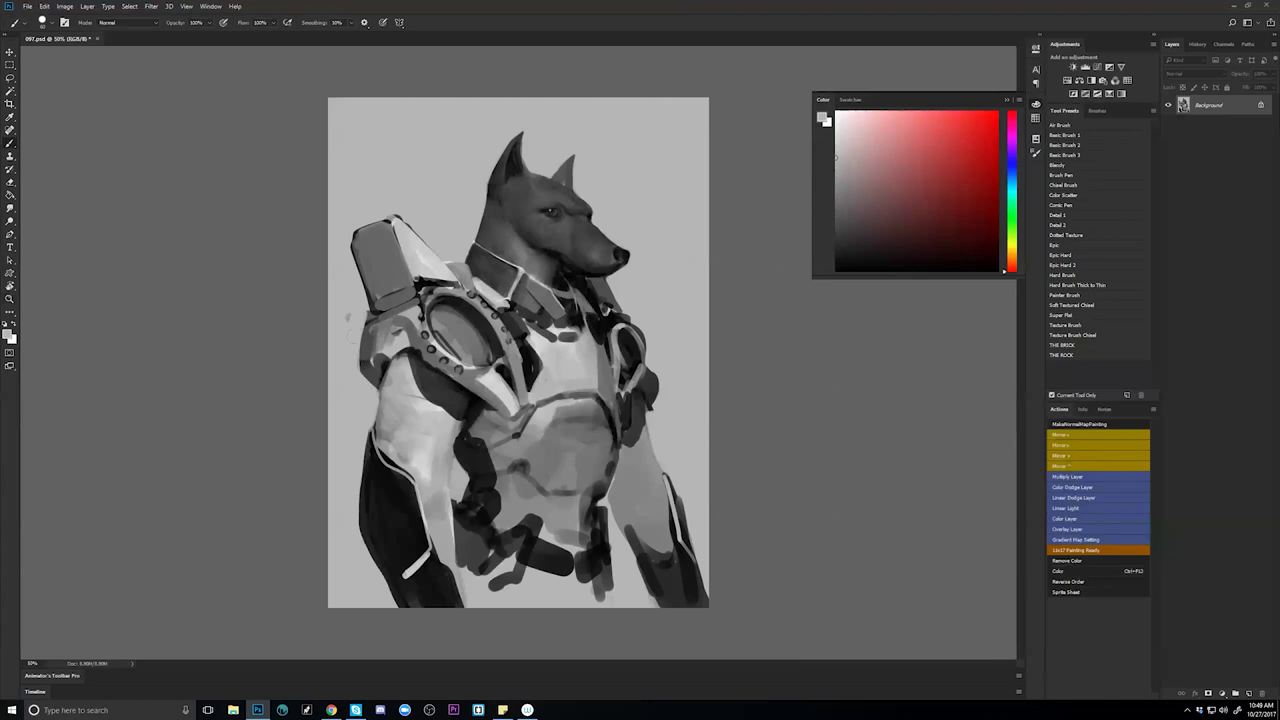
mouse_move(358, 310)
mouse_down()
mouse_move(356, 380)
mouse_move(378, 361)
mouse_move(367, 360)
mouse_move(402, 343)
mouse_move(377, 358)
mouse_move(419, 355)
mouse_move(389, 373)
mouse_up()
key(d)
key(ctrl+alt+z)
key(ctrl+alt+z)
key(ctrl+alt+z)
Shade the shoulder pad with sampled greys and darken its lower edge above the upper arm.
alt+click(389, 351)
mouse_move(388, 329)
mouse_down()
mouse_move(373, 353)
mouse_move(383, 329)
mouse_move(397, 325)
mouse_move(387, 347)
mouse_move(408, 332)
mouse_move(382, 329)
mouse_move(411, 324)
mouse_up()
alt+click(369, 366)
alt+click(409, 346)
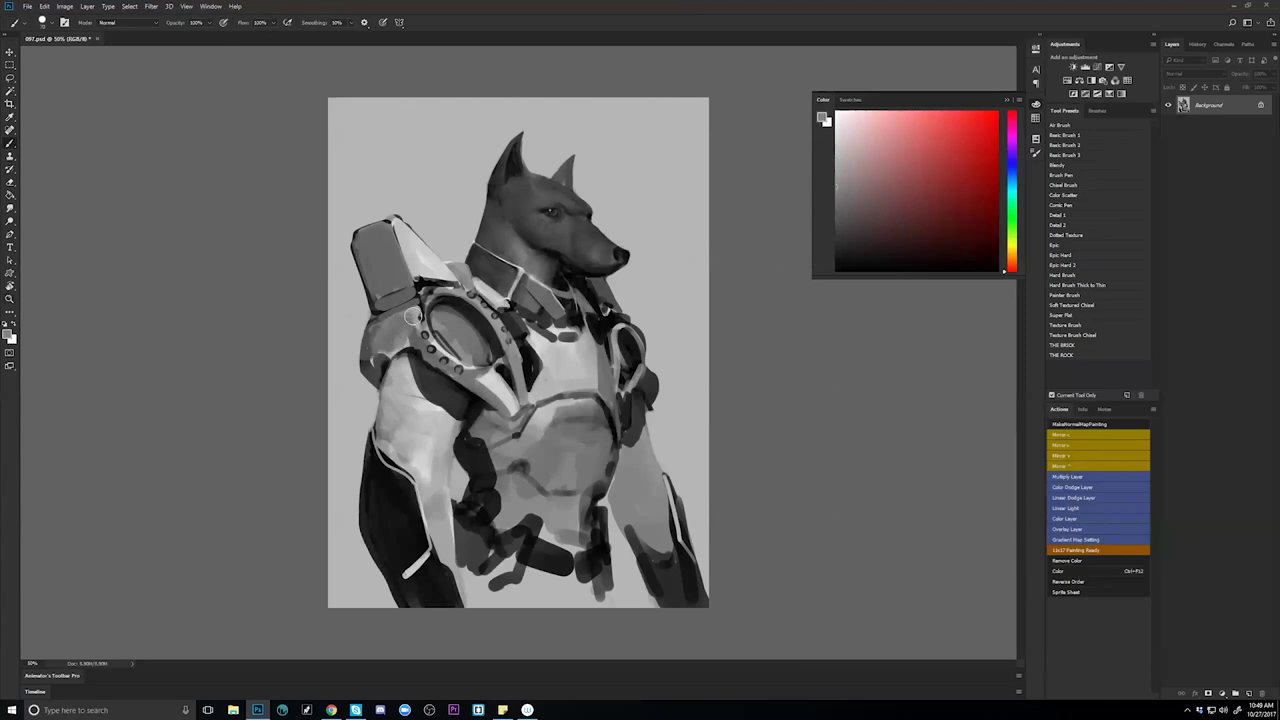
key(d)
drag(383, 354, 409, 350)
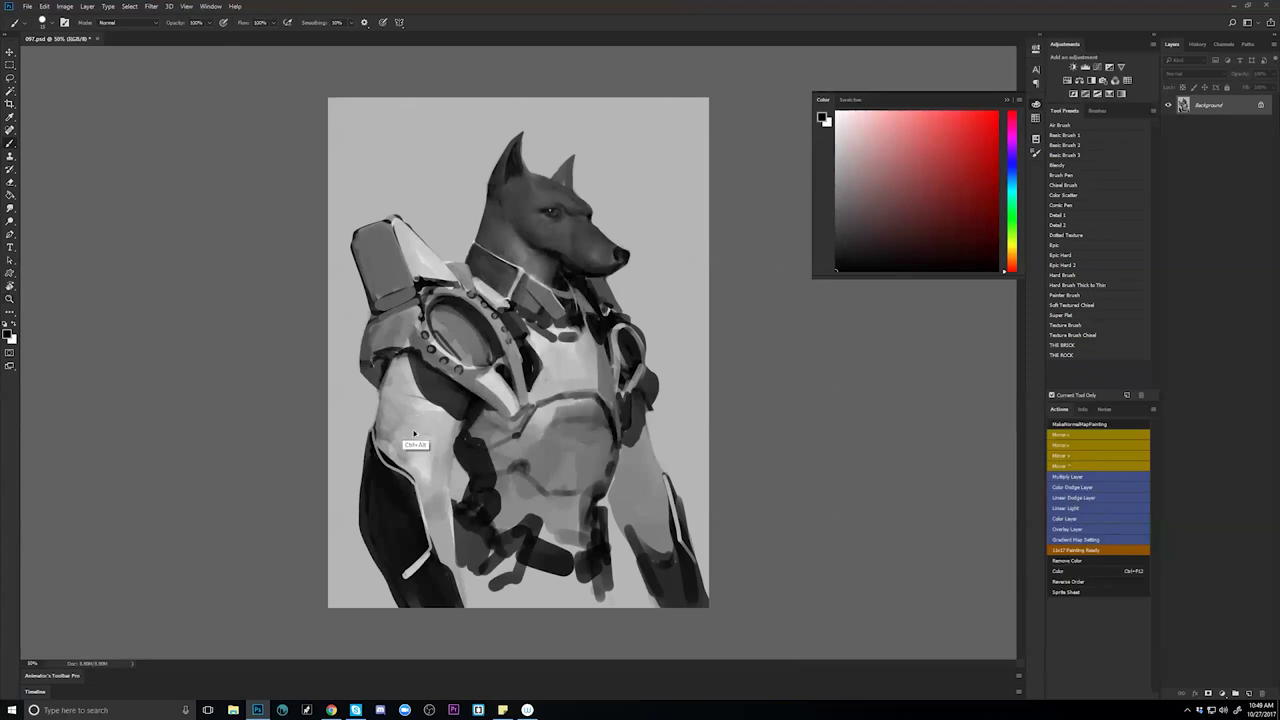
key(ctrl+shift+h)
key(f)
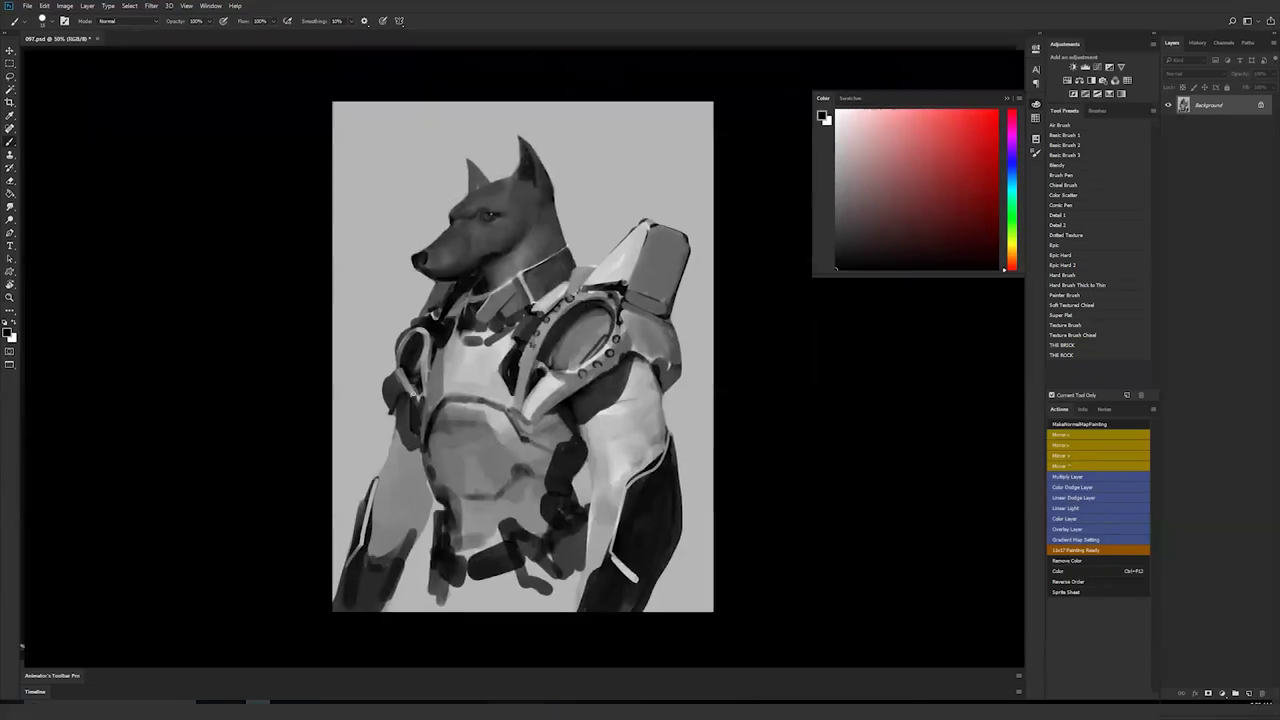
key(f)
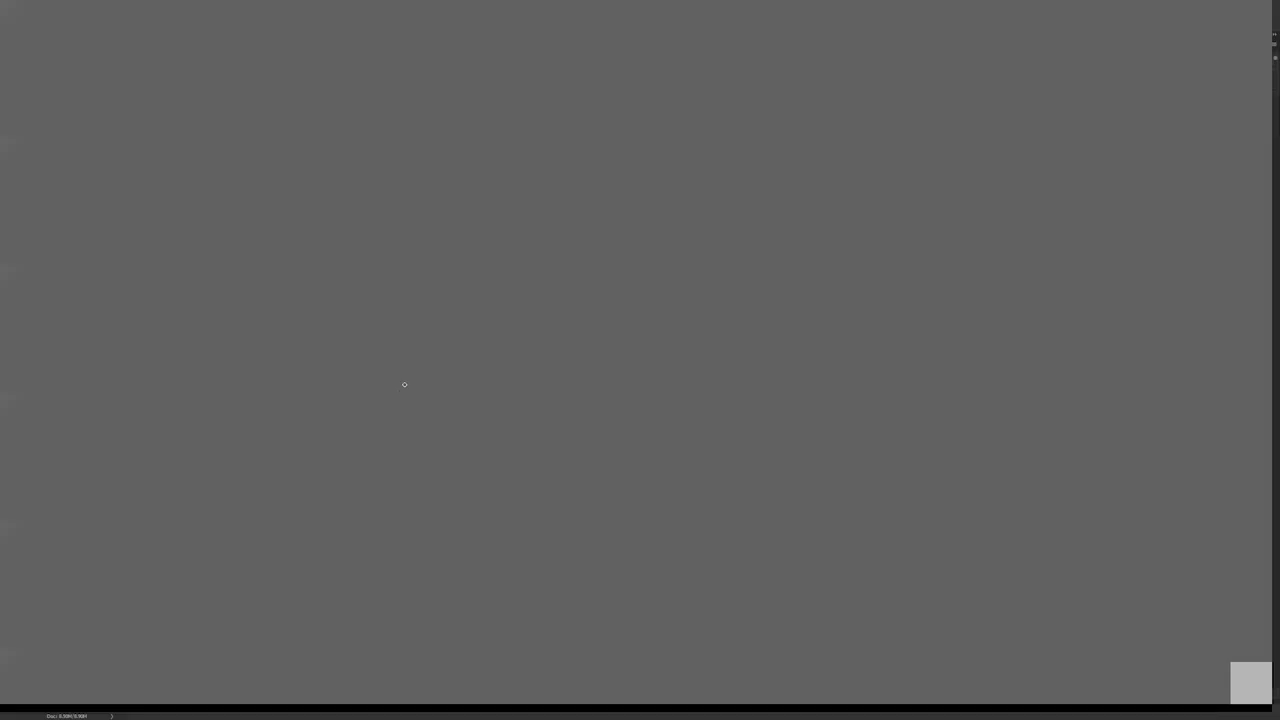
key(f)
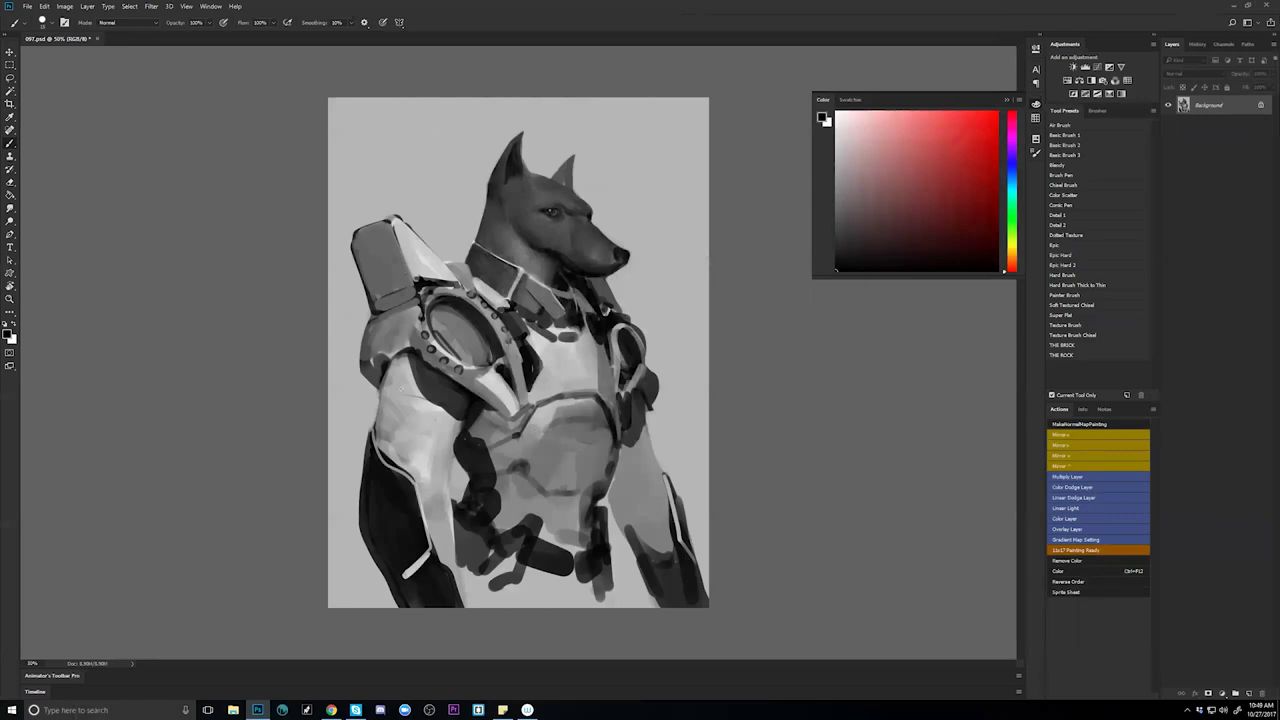
Switch to Chrome and close the leftover blank new tab.
click(340, 709)
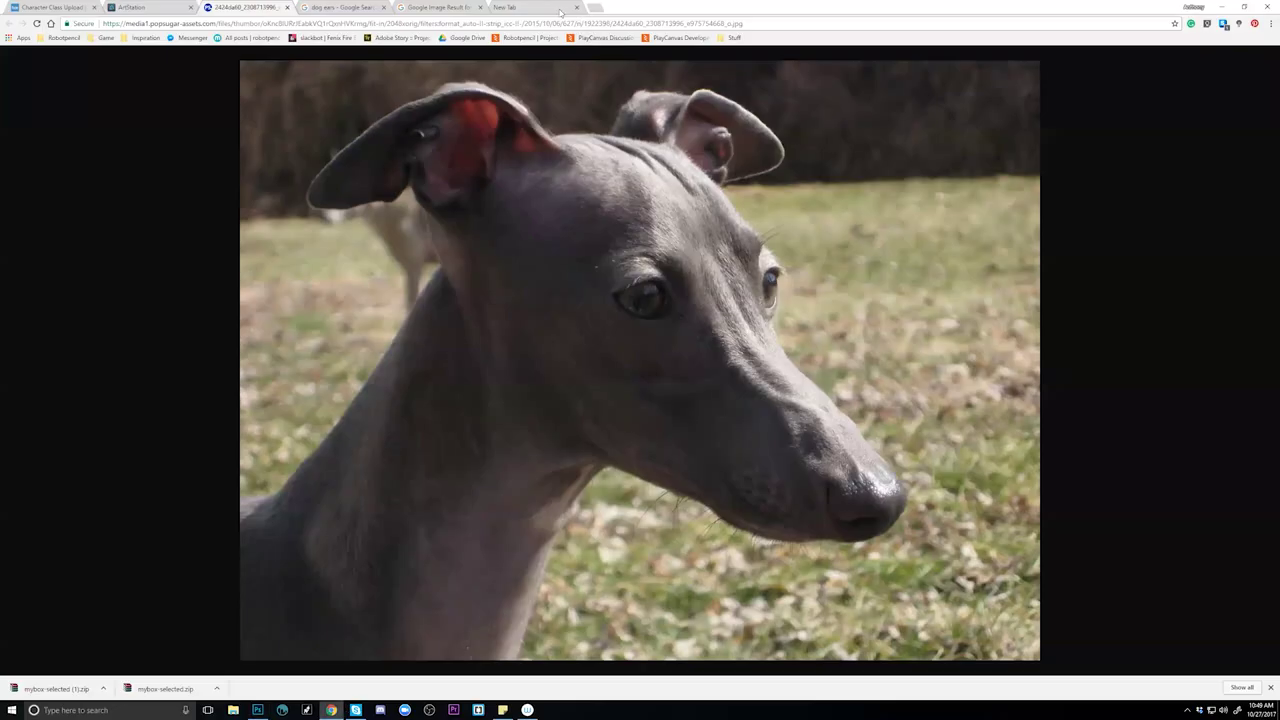
click(556, 9)
text(artart)
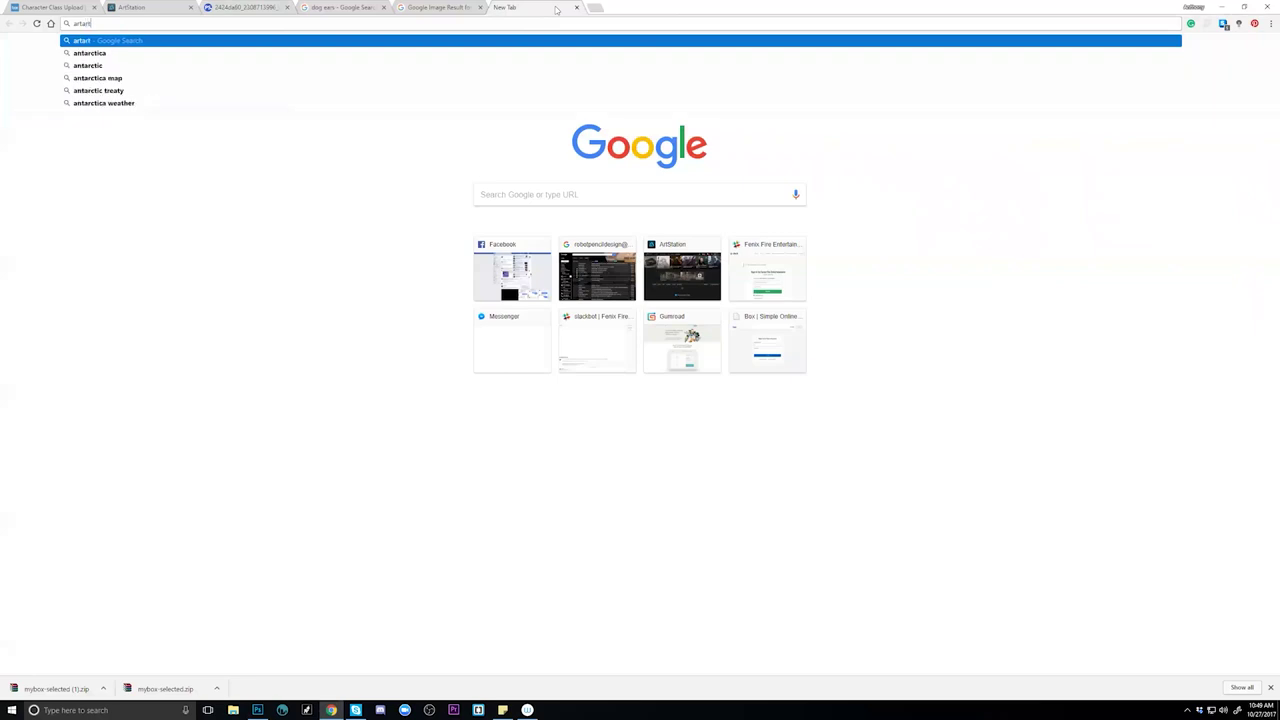
key(ctrl+a)
key(BackSpace)
click(576, 7)
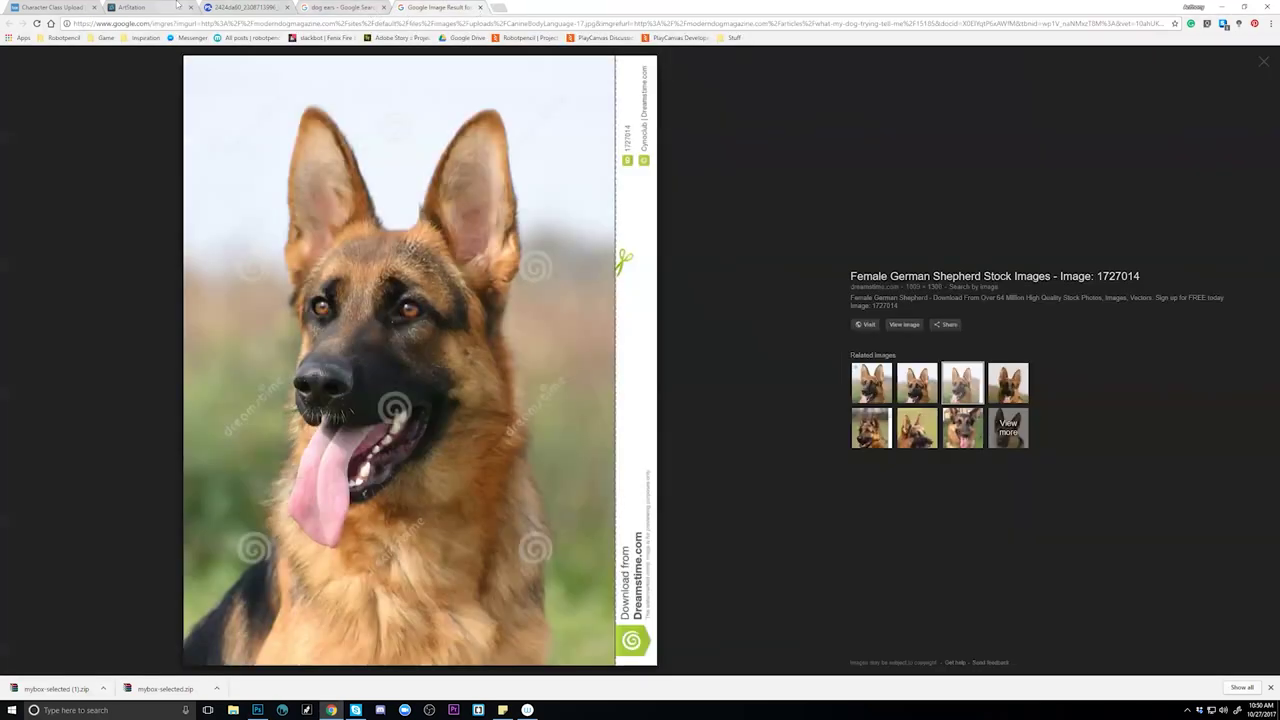
Look up an artist by first name on ArtStation, checking one of the suggested profiles.
click(176, 6)
click(340, 57)
text(jakub)
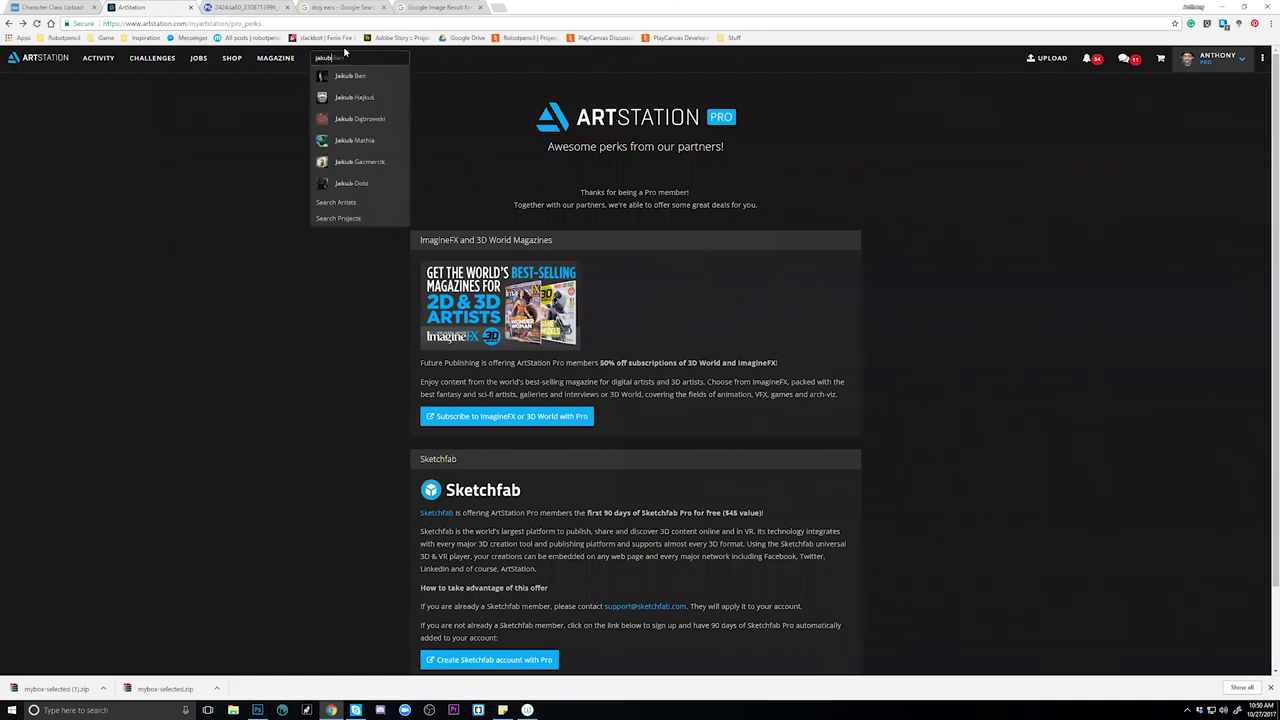
click(358, 119)
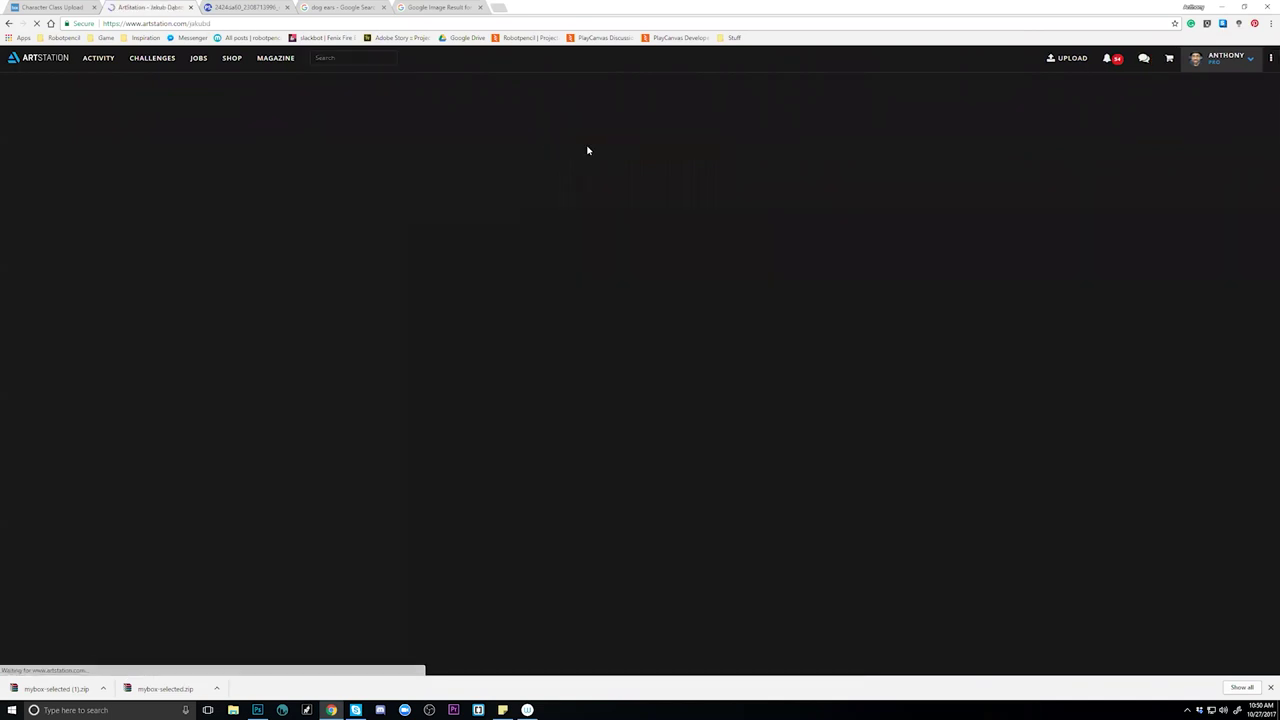
click(346, 58)
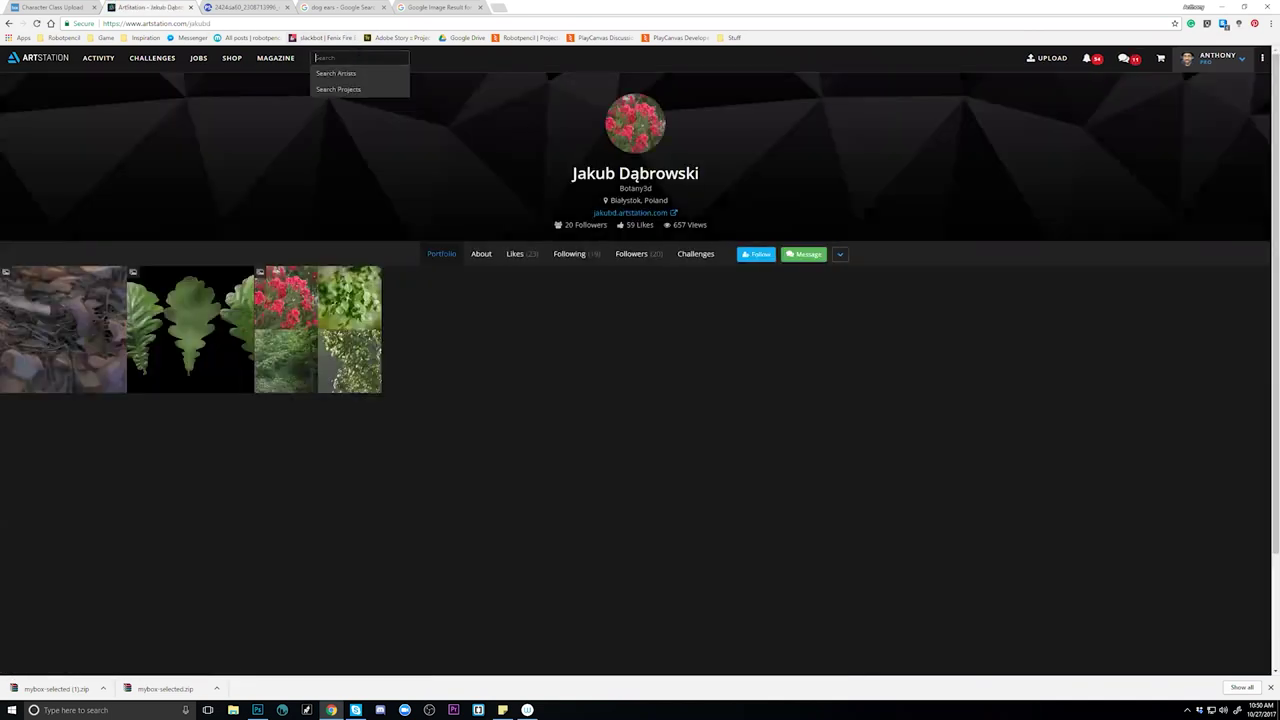
text(jakub)
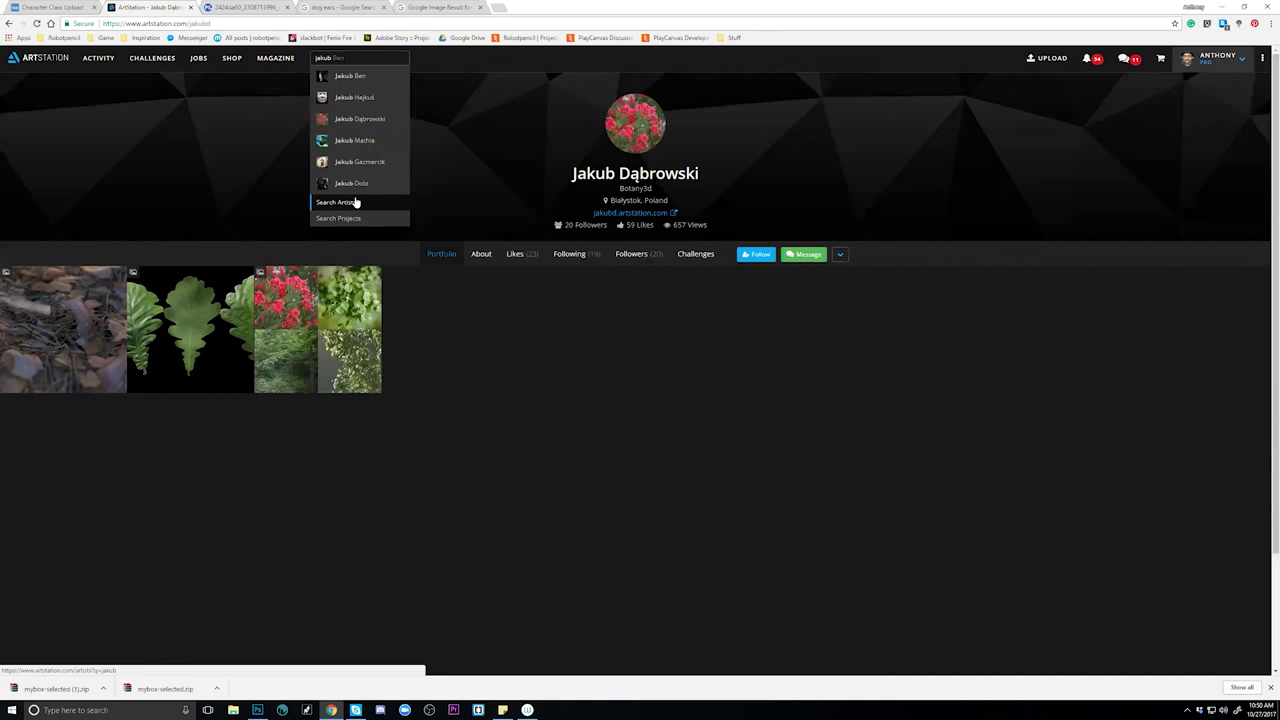
Go to the account's own ArtStation profile and show its liked artworks.
click(1203, 61)
click(1205, 80)
click(1215, 66)
click(1205, 80)
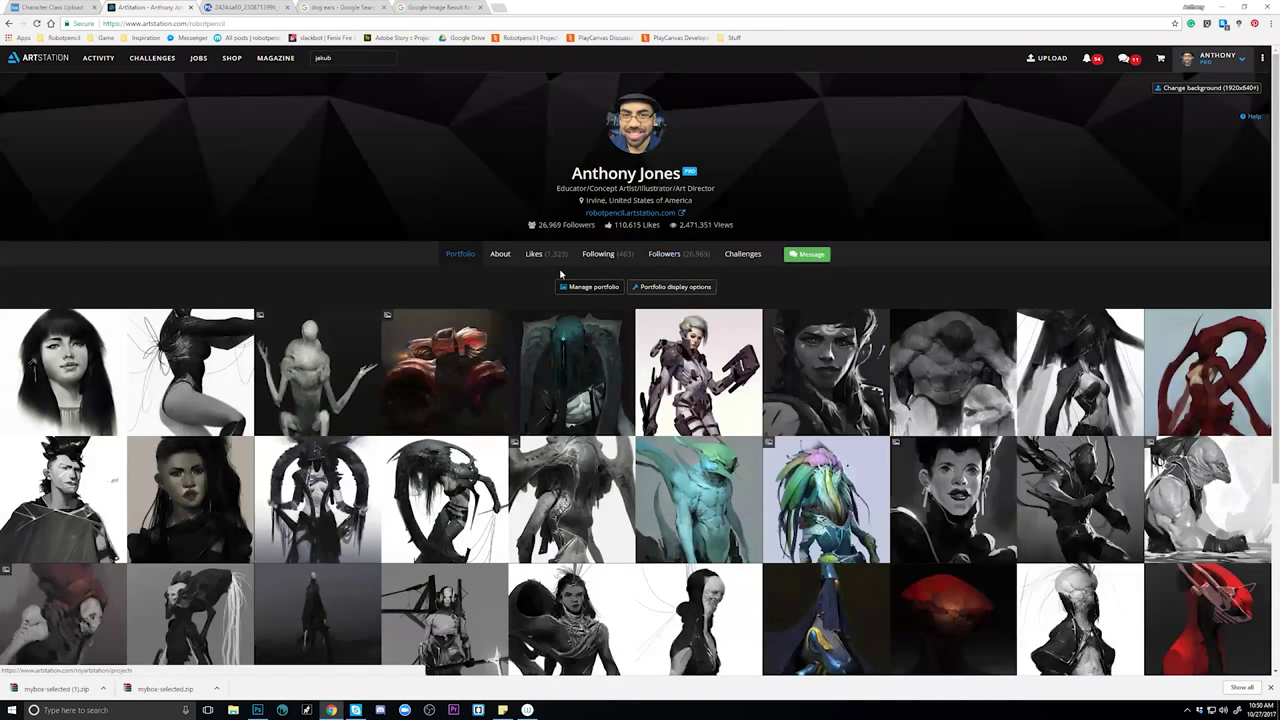
click(547, 258)
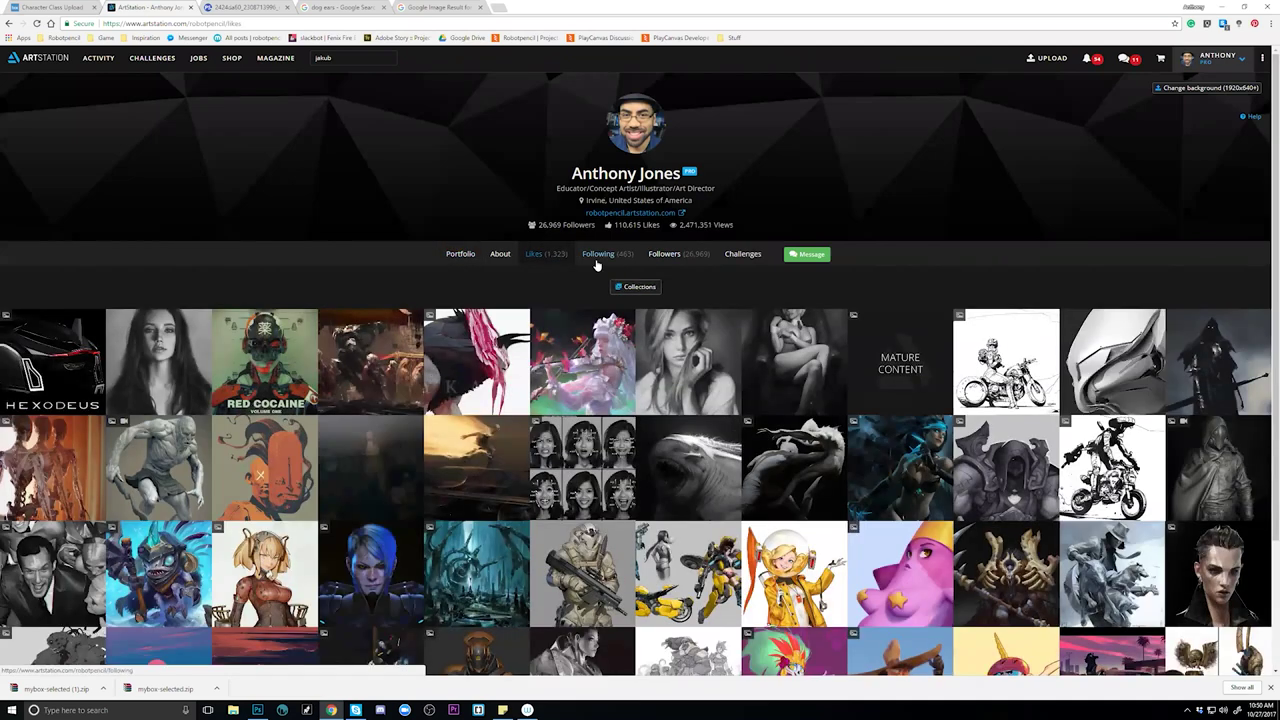
Scan the liked artworks for the sought artist's work and open the greyscale underwater figure piece in a separate tab.
scroll(604, 272, down, 2)
scroll(604, 272, down, 3)
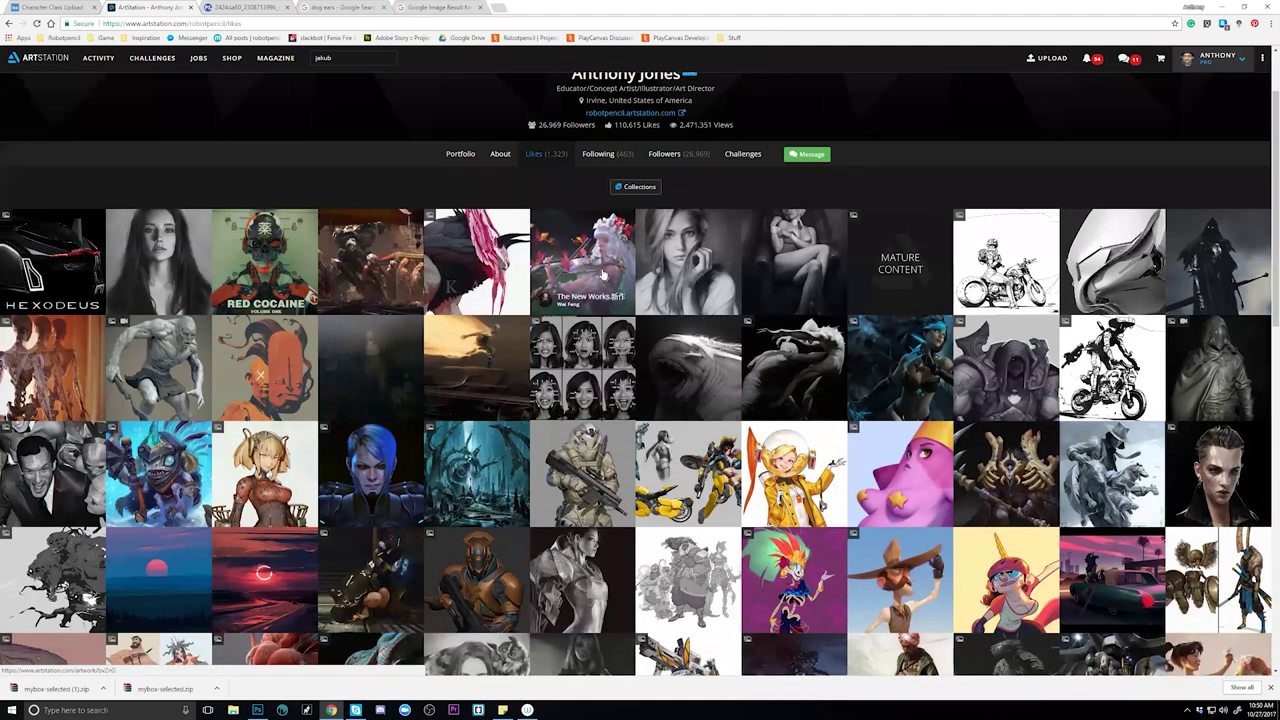
scroll(604, 272, down, 1)
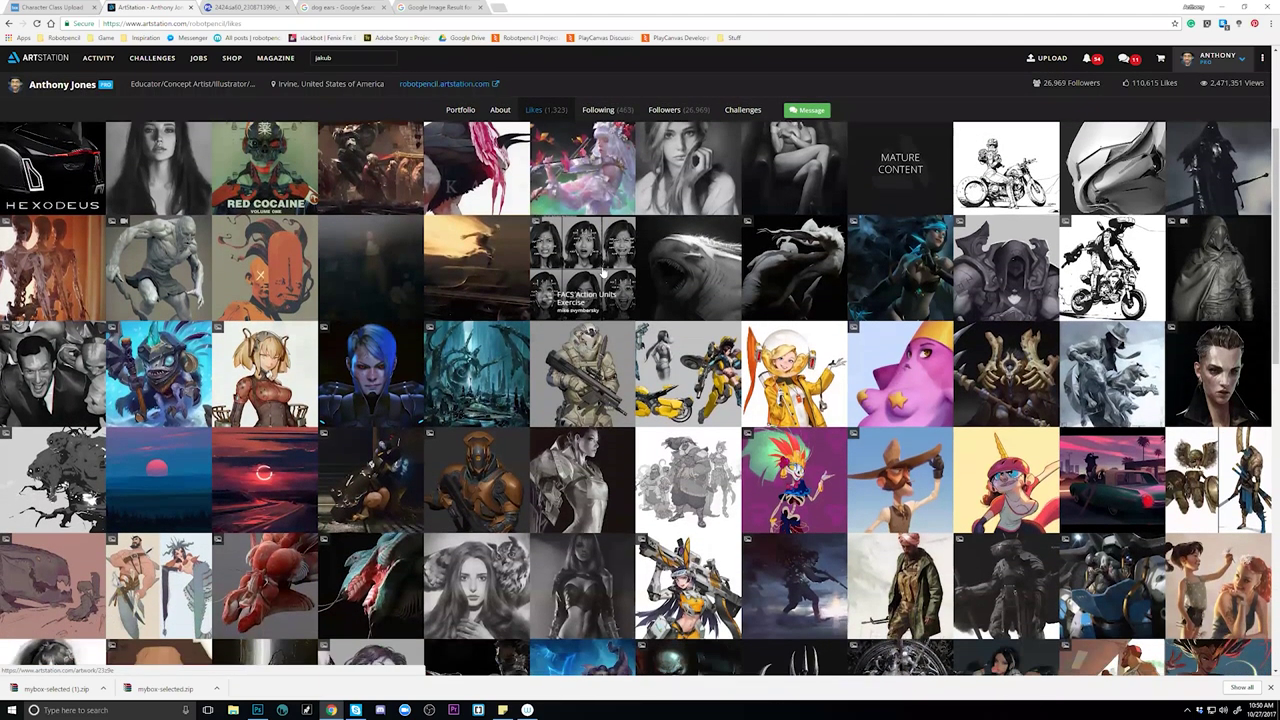
scroll(604, 272, down, 1)
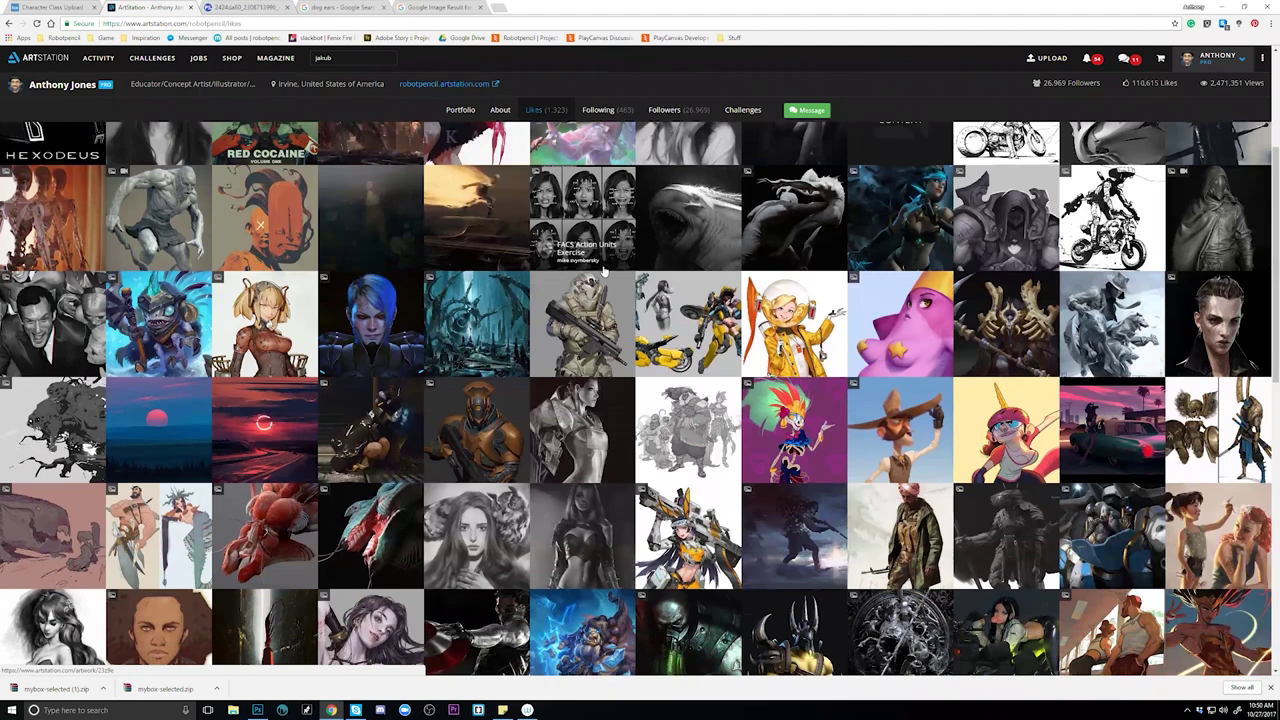
scroll(604, 272, down, 3)
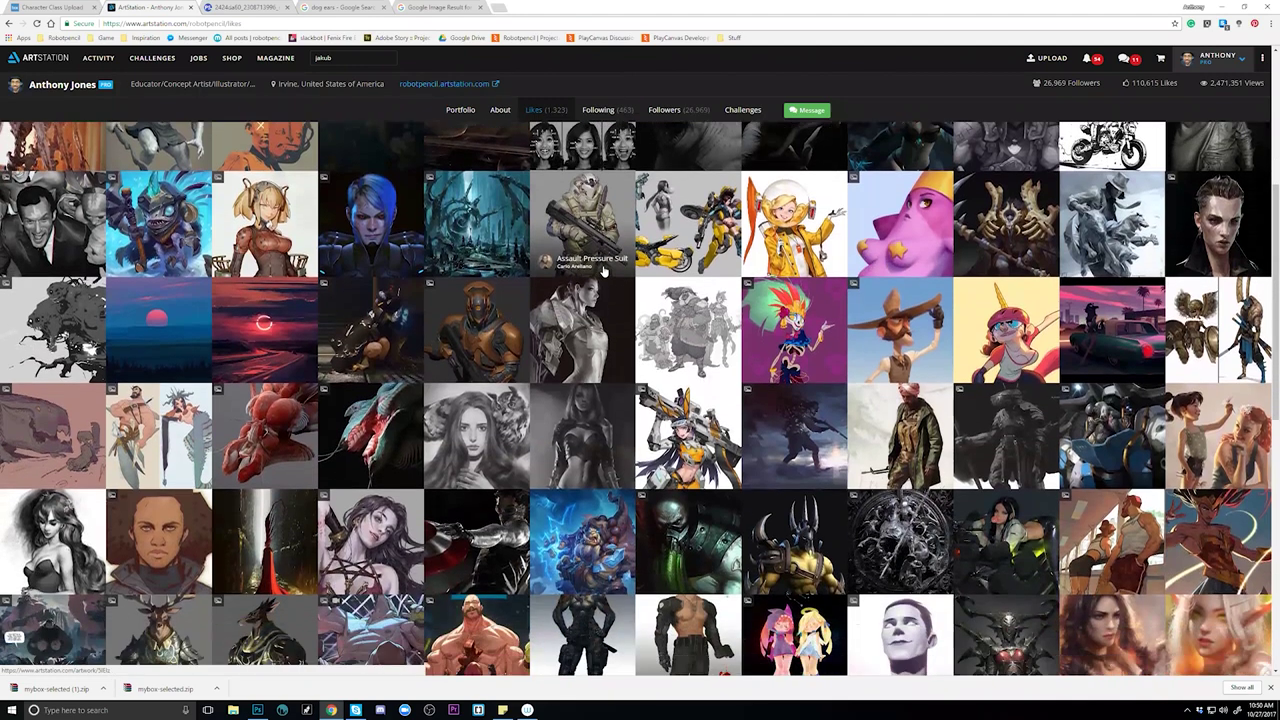
scroll(604, 272, down, 3)
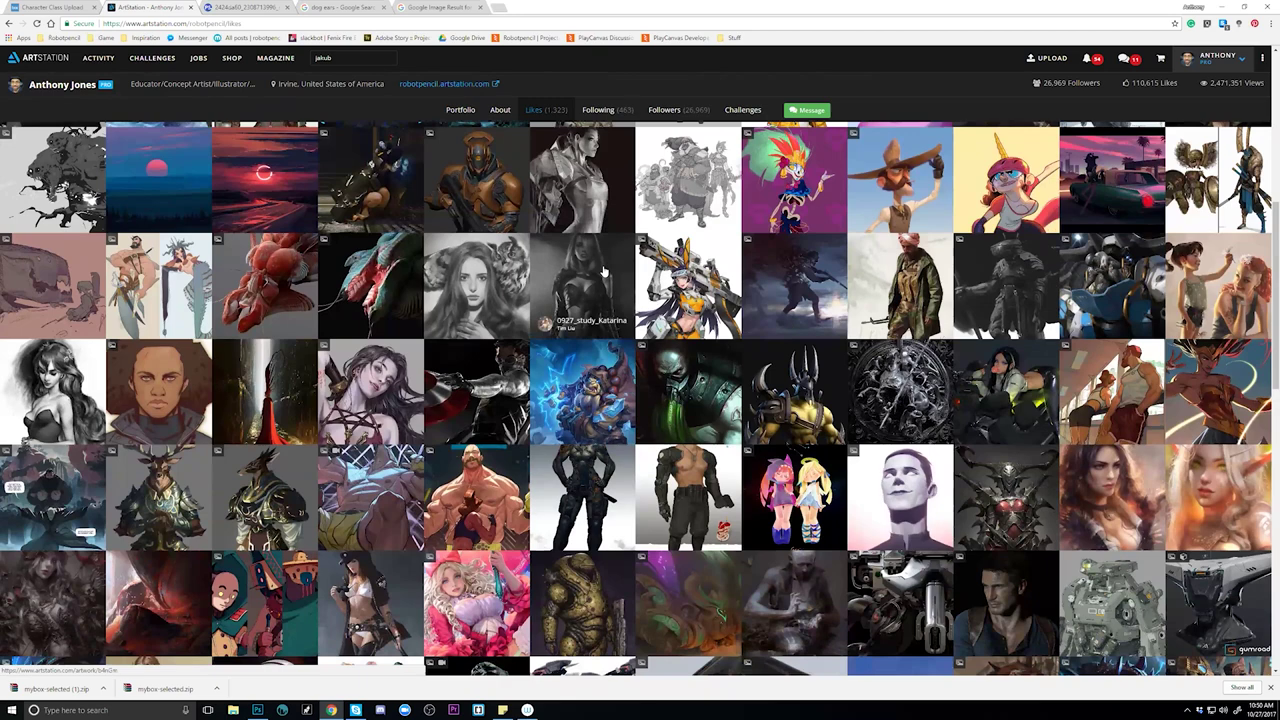
scroll(604, 272, down, 2)
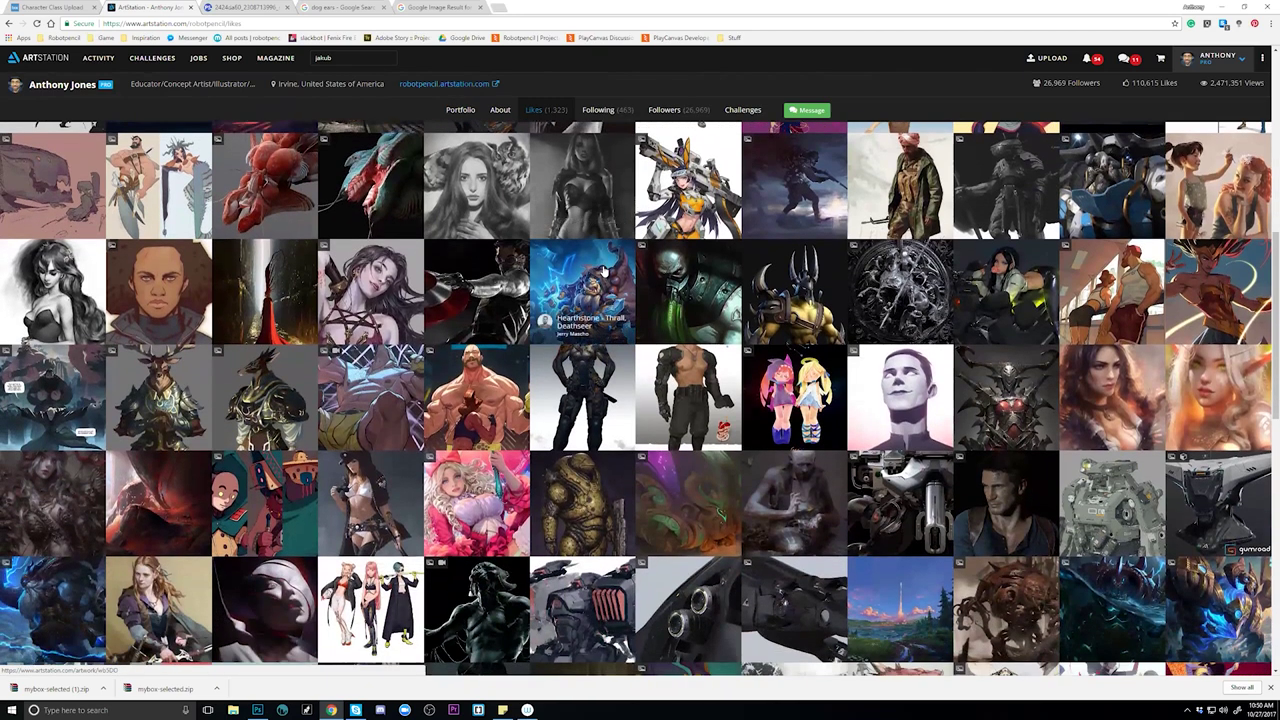
scroll(604, 272, down, 2)
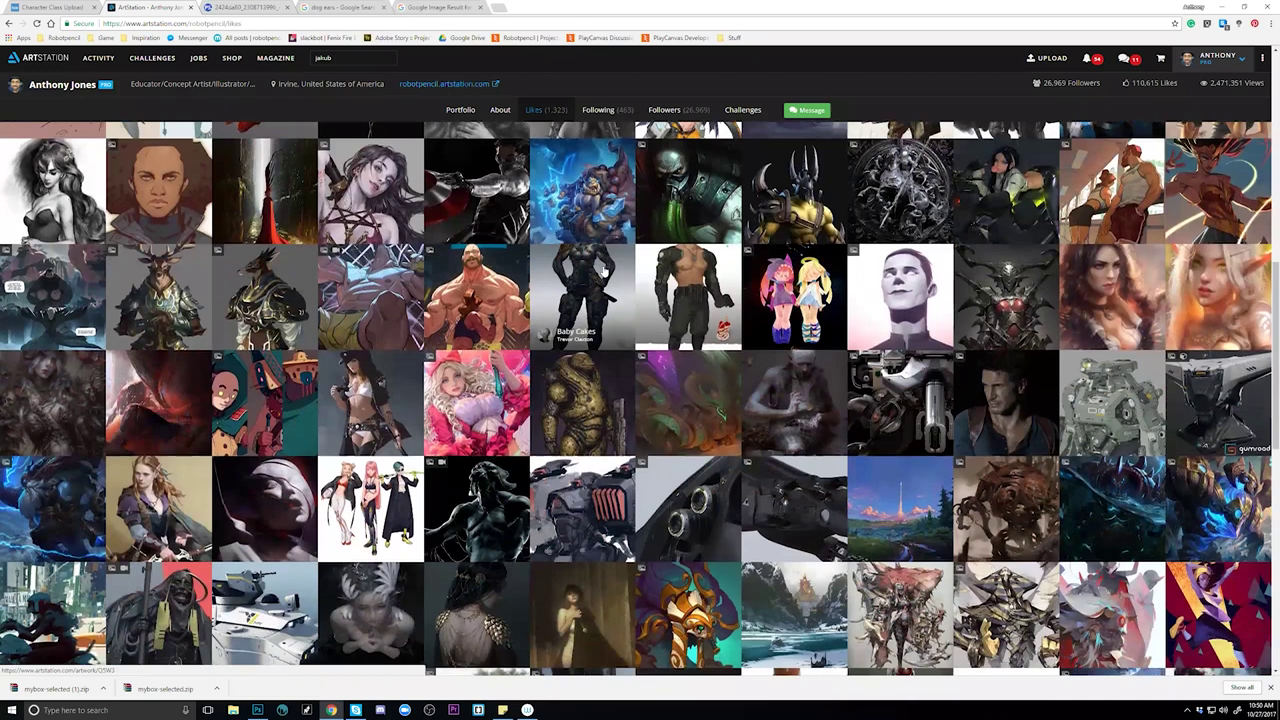
scroll(604, 272, down, 2)
scroll(604, 272, down, 5)
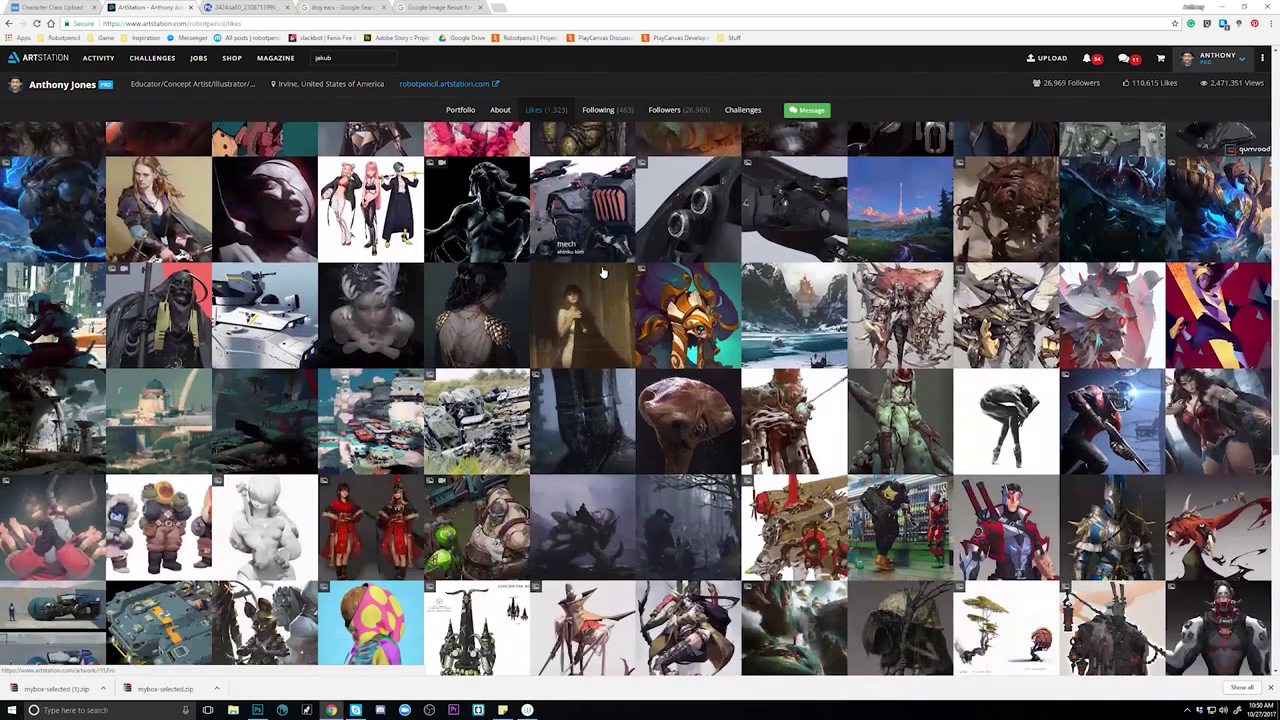
scroll(598, 277, down, 2)
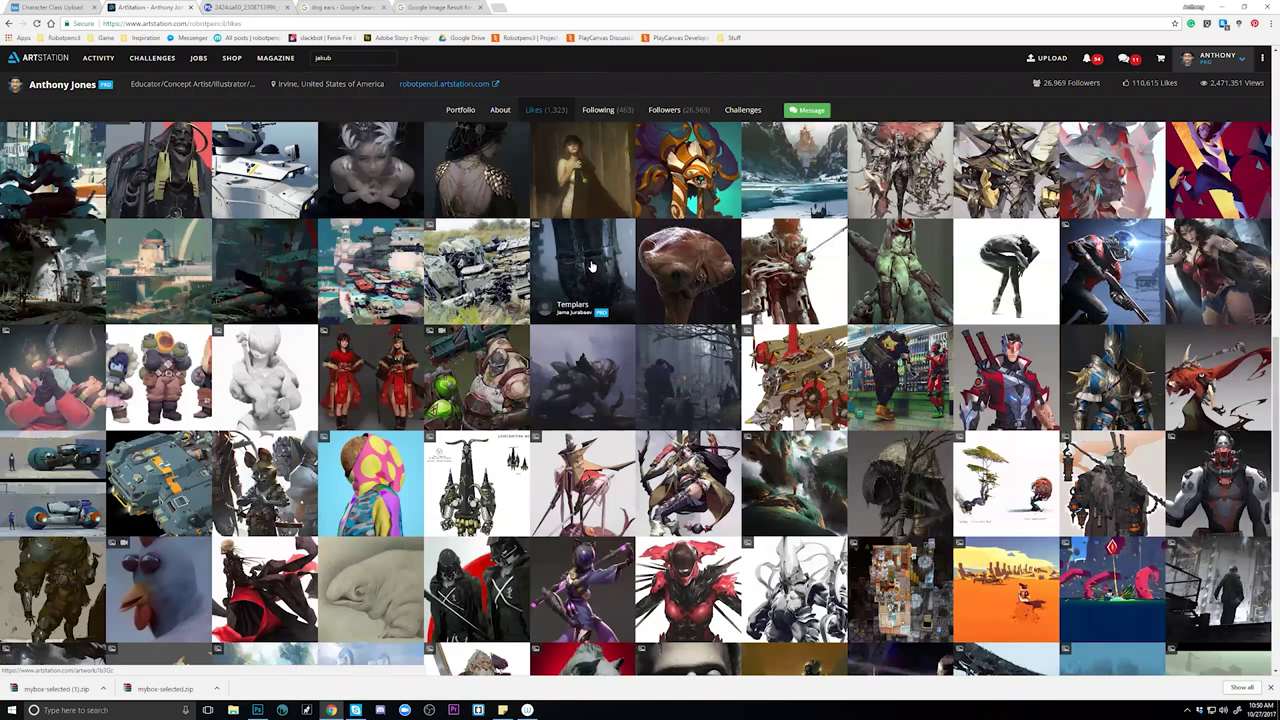
scroll(590, 268, down, 2)
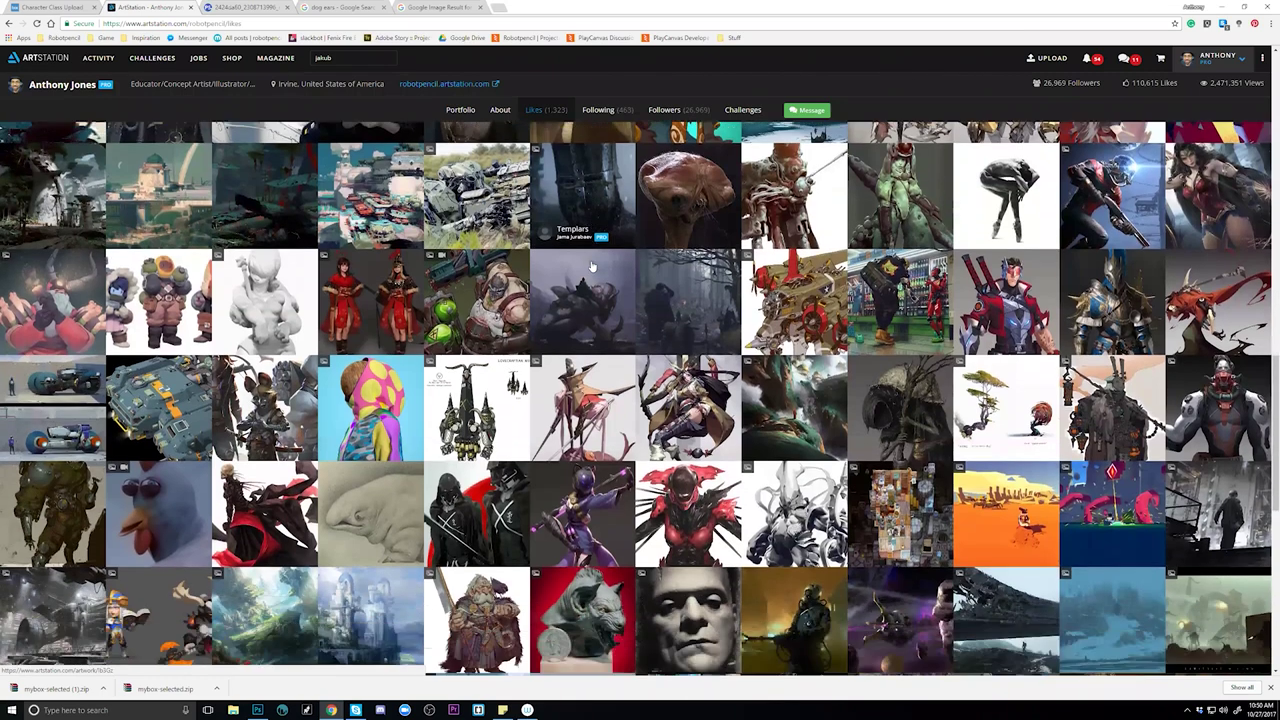
scroll(592, 266, down, 2)
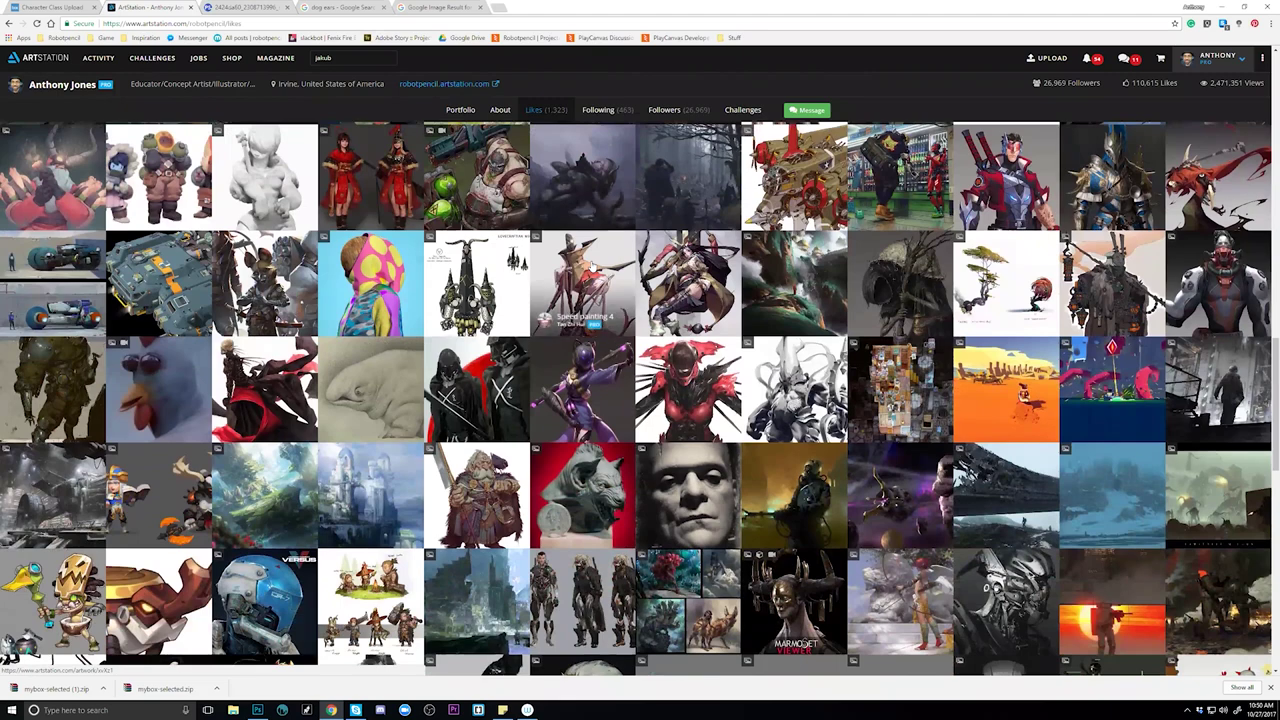
scroll(592, 266, down, 6)
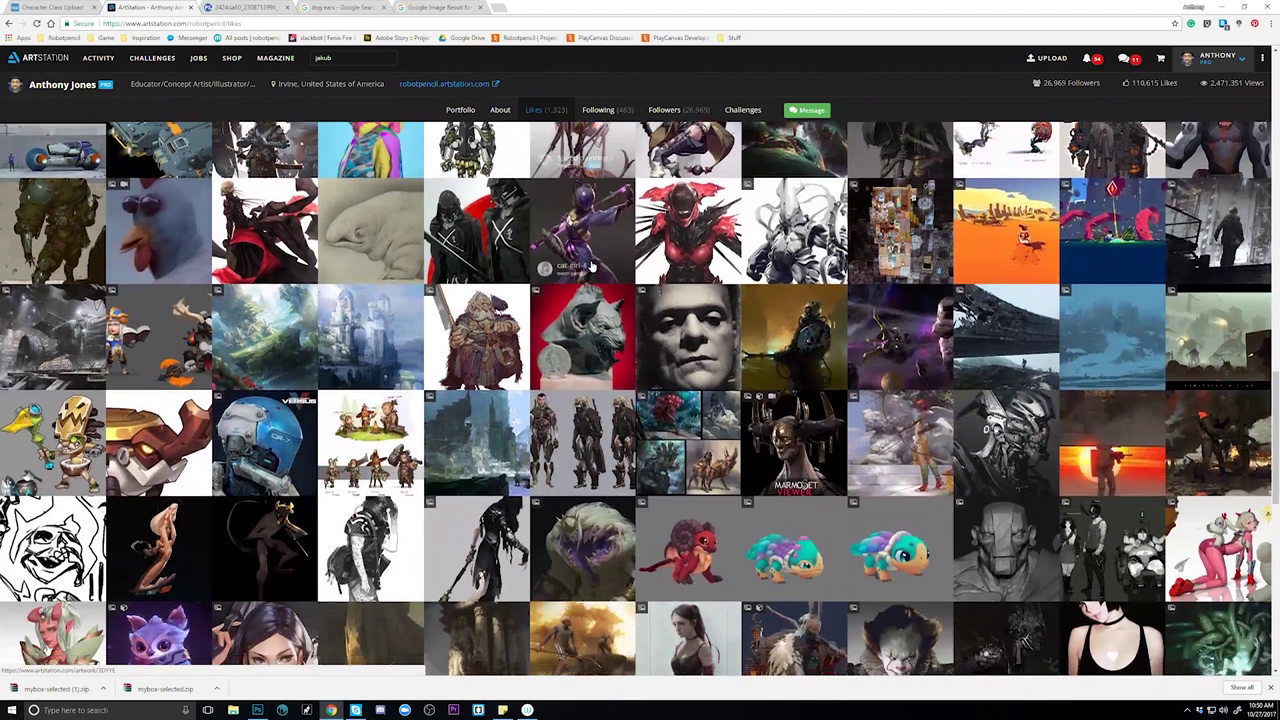
scroll(590, 260, down, 2)
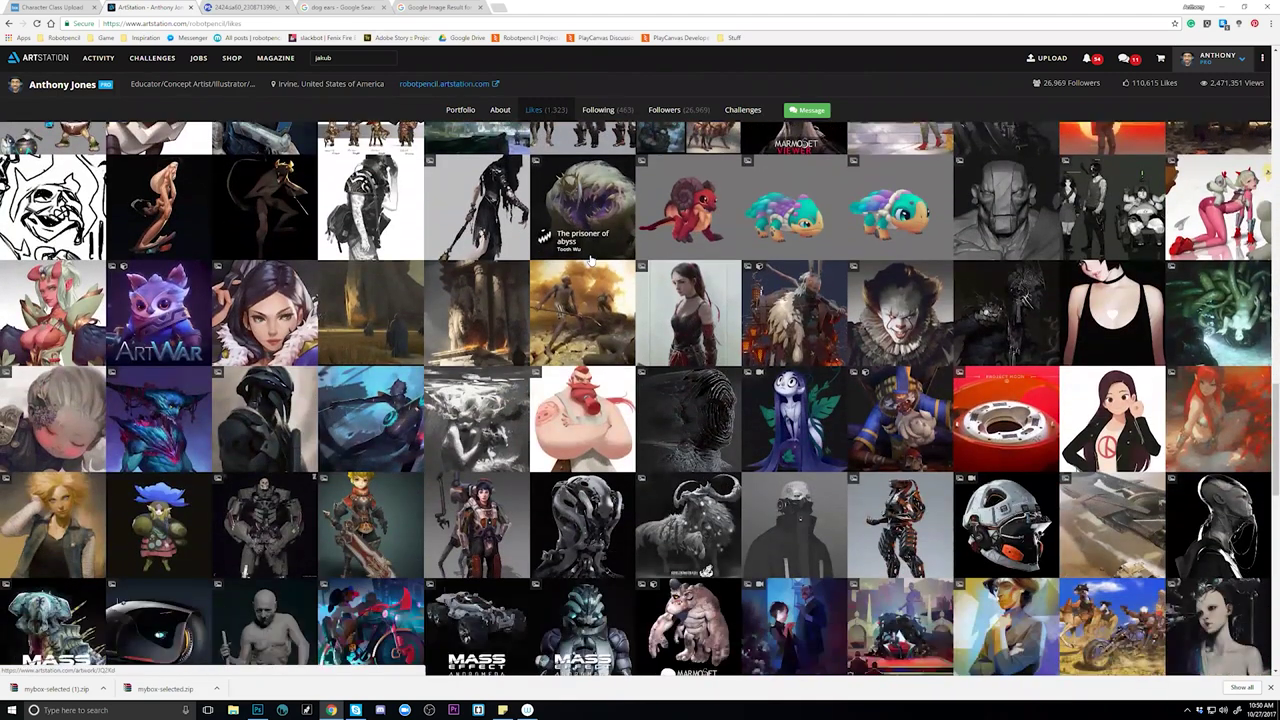
scroll(590, 260, down, 1)
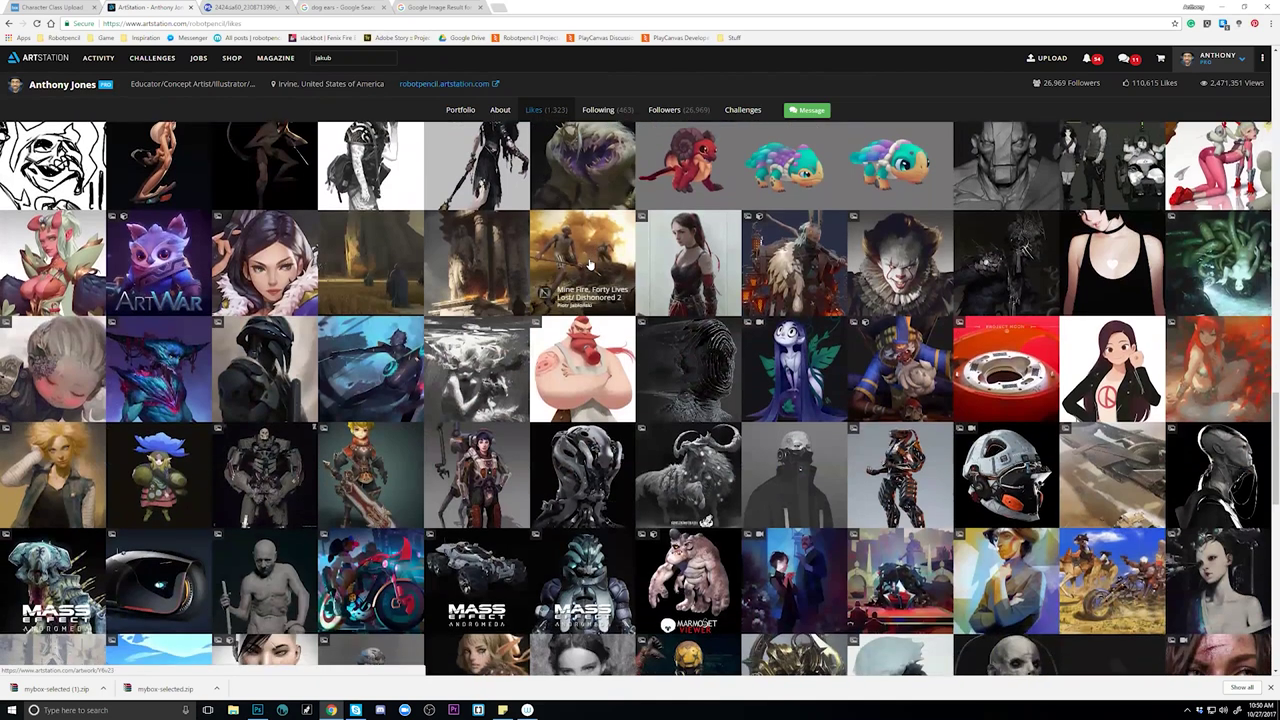
middle_click(511, 343)
Examine the artworks further down the likes gallery for more pieces by the sought artist.
scroll(511, 343, down, 1)
scroll(511, 343, down, 4)
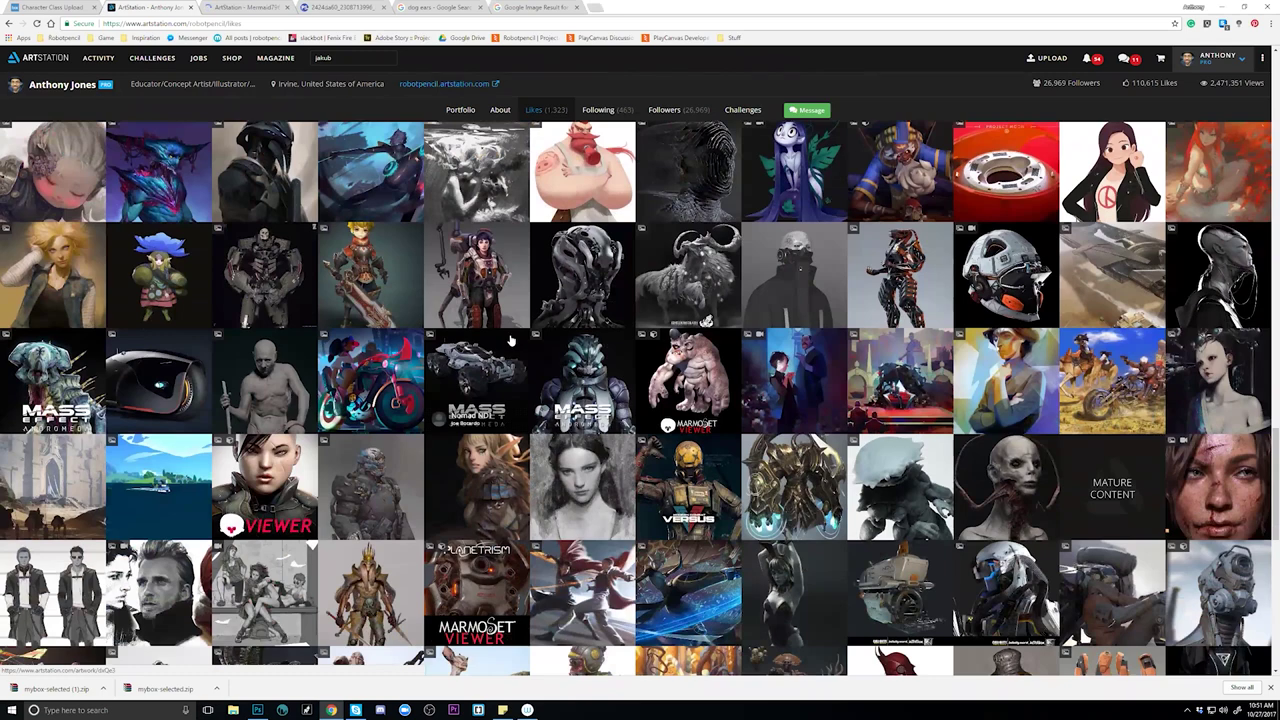
scroll(511, 343, down, 1)
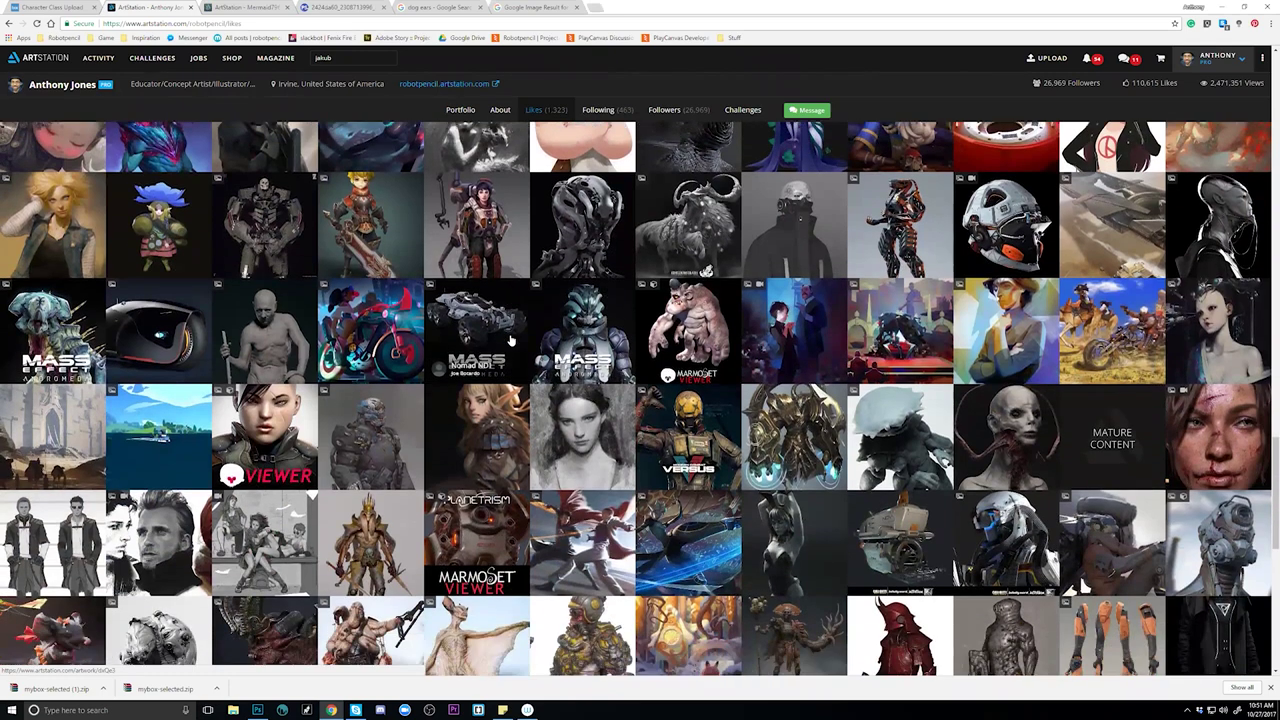
scroll(511, 338, down, 3)
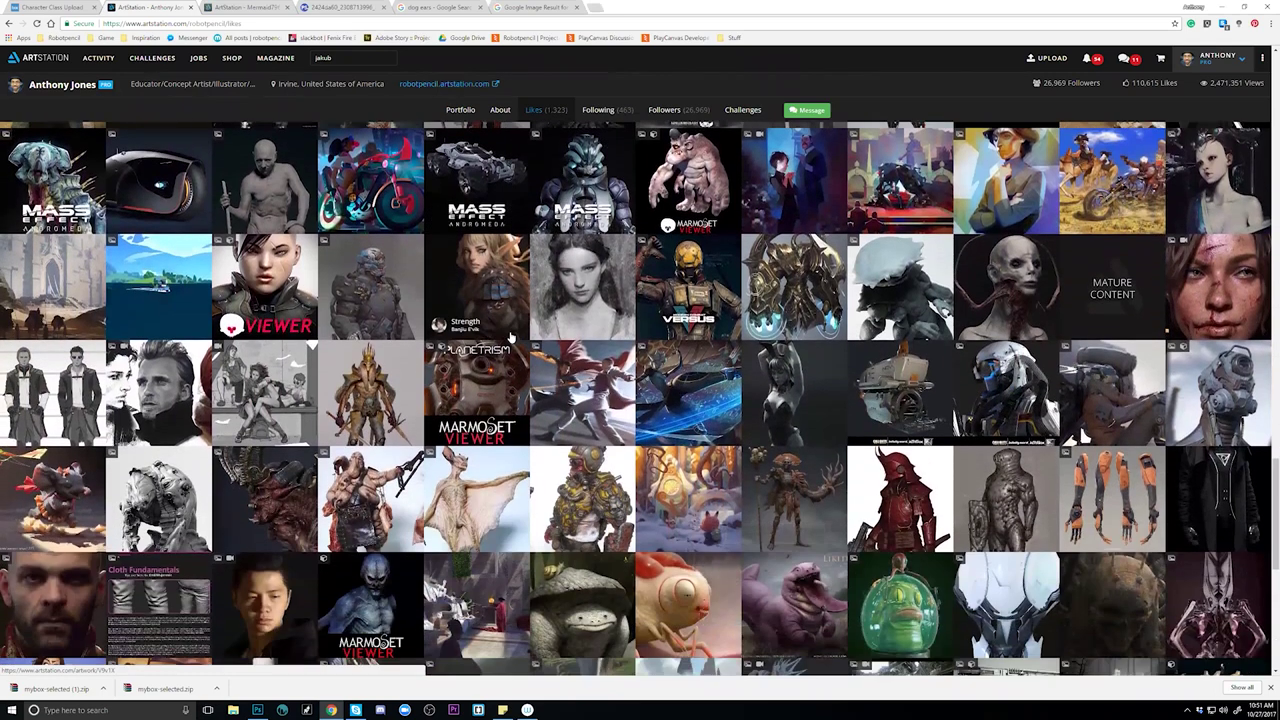
scroll(511, 338, down, 6)
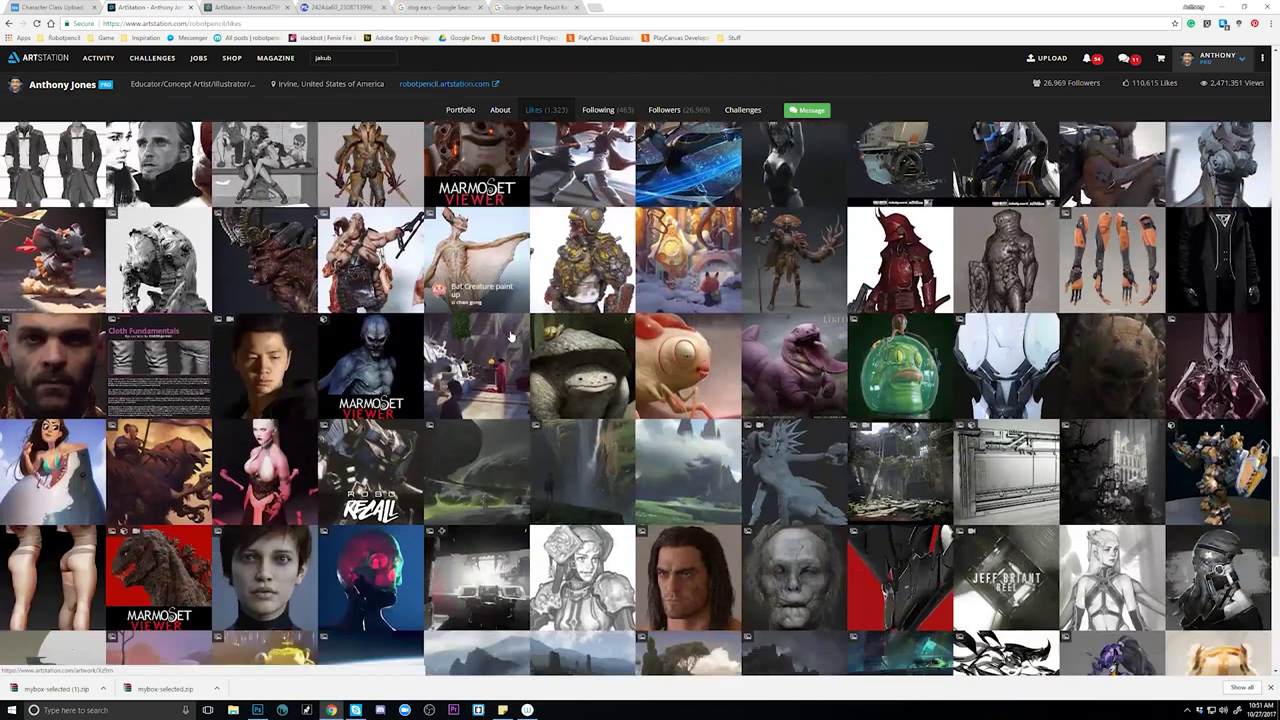
scroll(511, 338, down, 5)
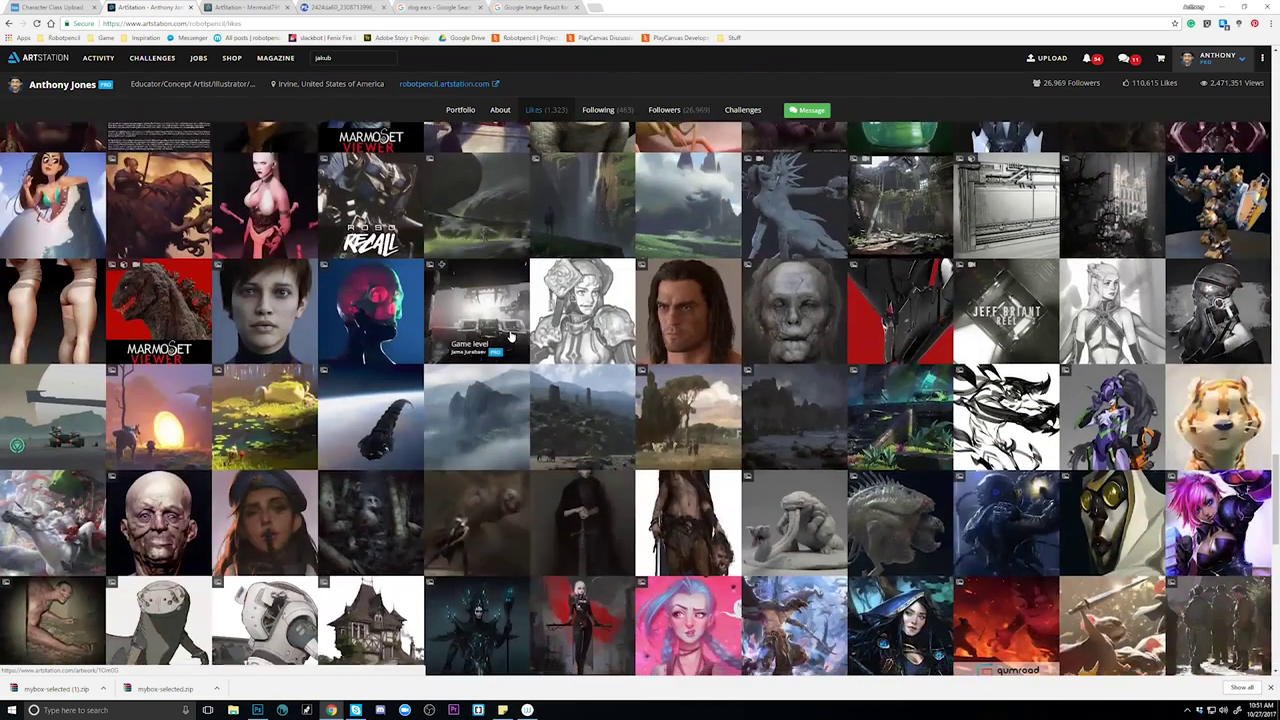
scroll(511, 338, down, 4)
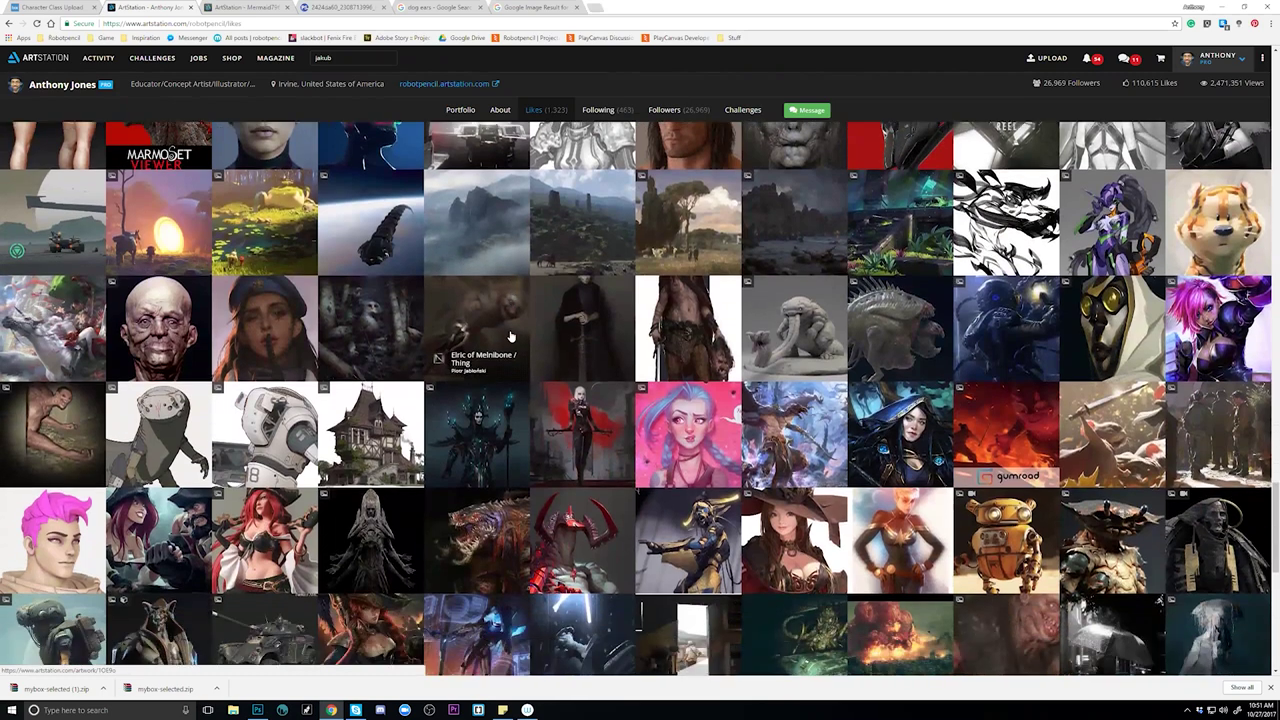
scroll(511, 338, down, 4)
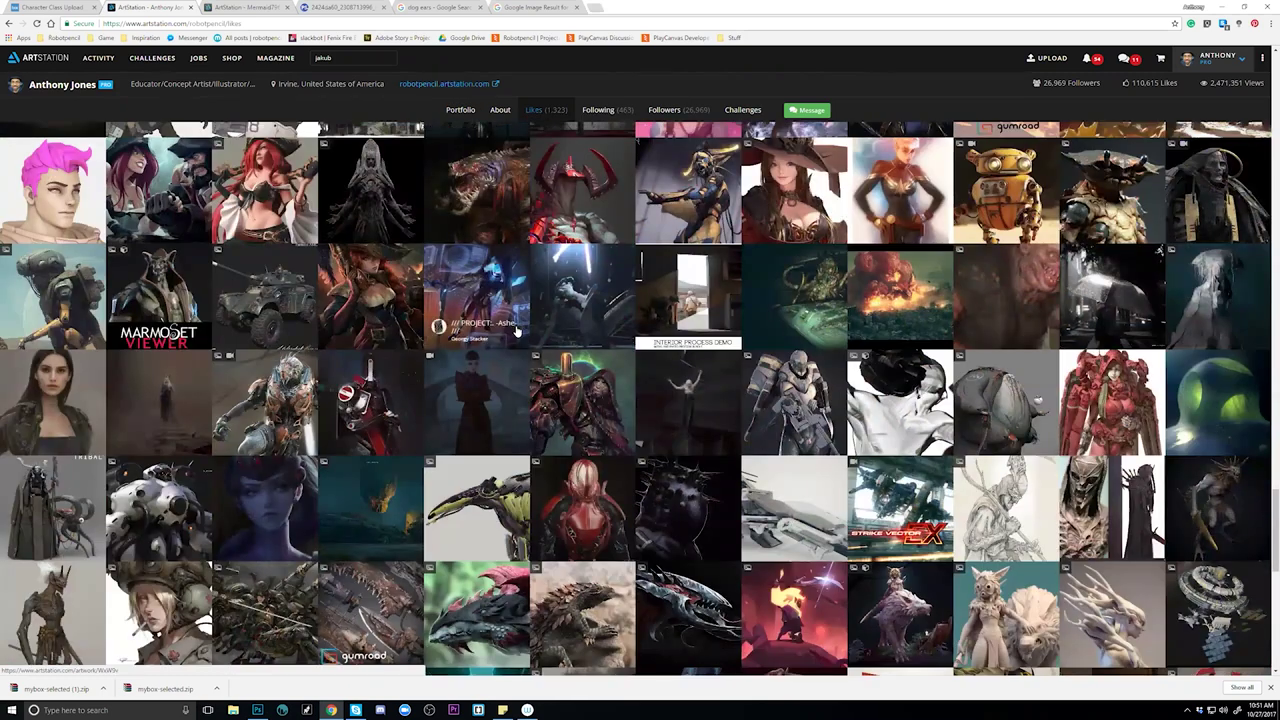
scroll(517, 330, down, 5)
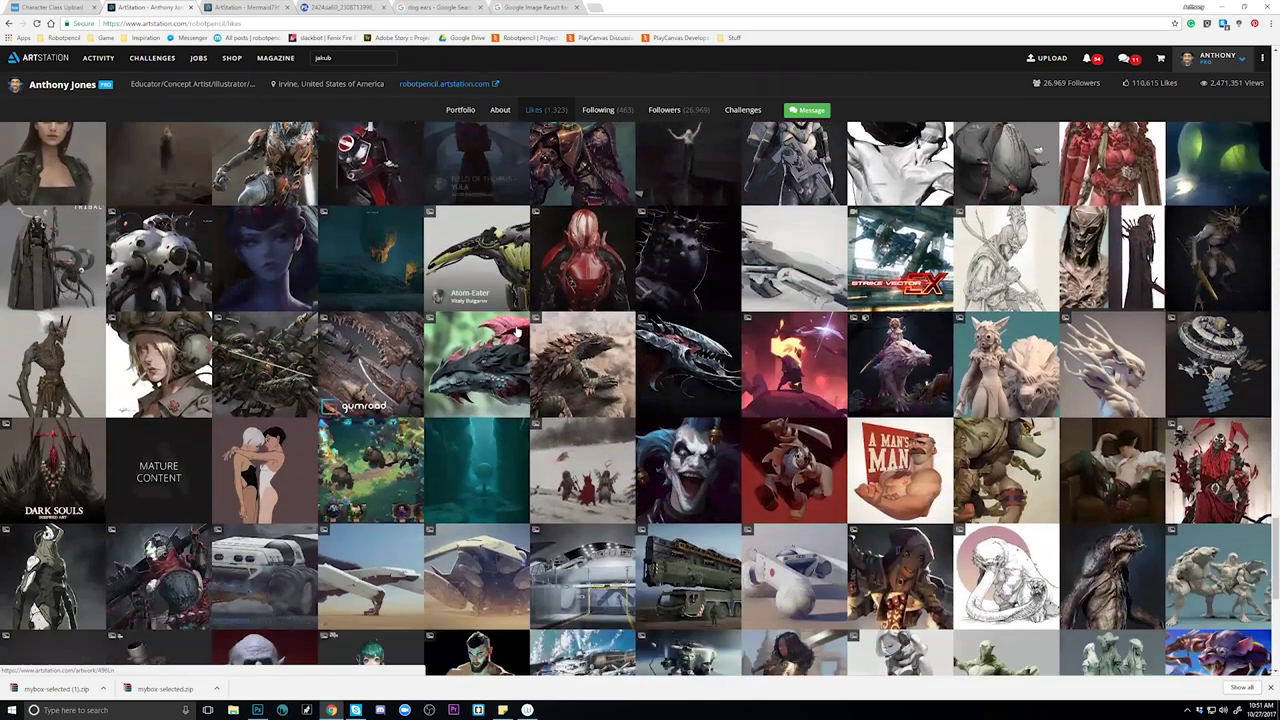
Visit the artist's profile through the liked artwork DEBTOR'S END and highlight the profile's follower, like and view statistics.
scroll(515, 330, up, 15)
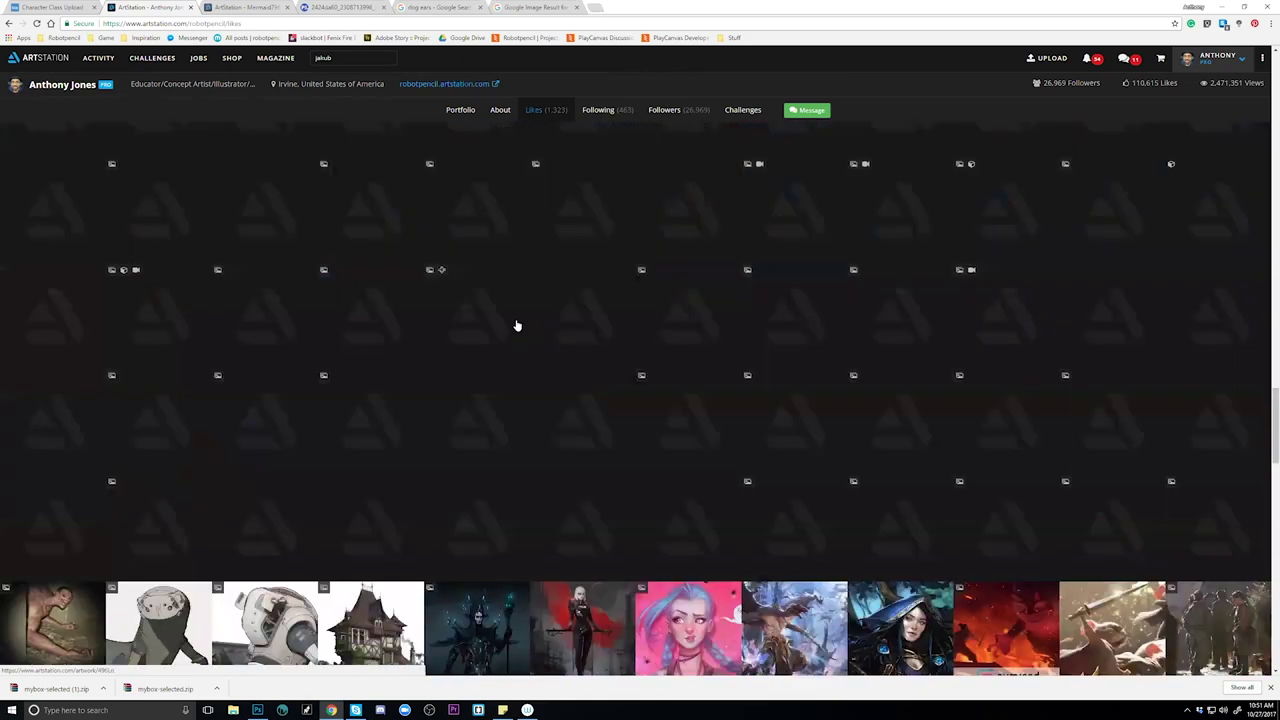
scroll(515, 322, down, 3)
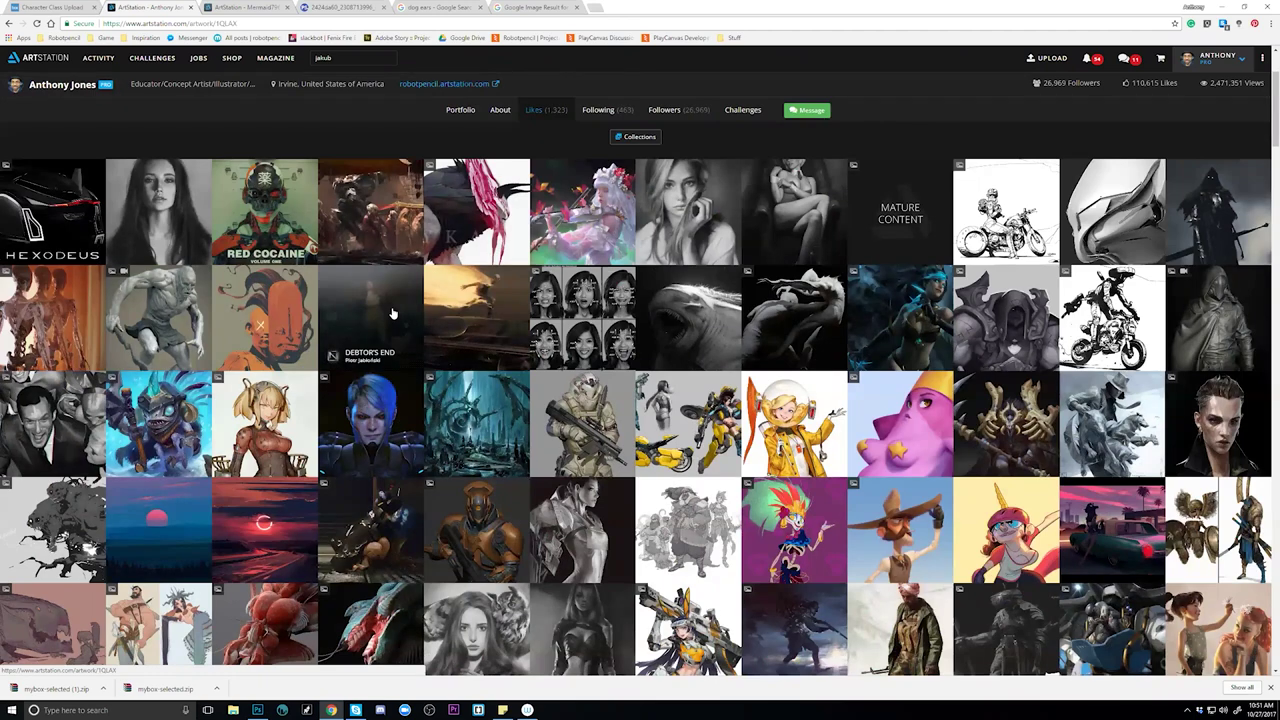
click(392, 313)
click(1154, 112)
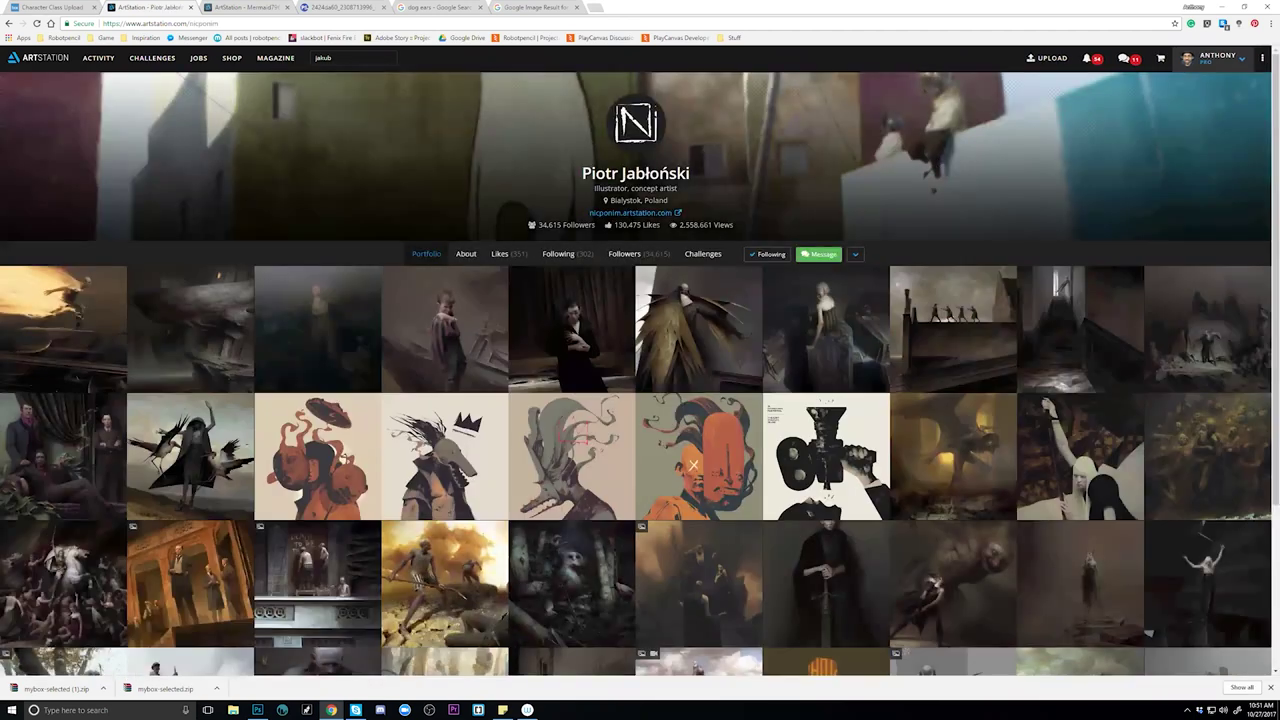
drag(614, 225, 658, 225)
drag(538, 225, 735, 226)
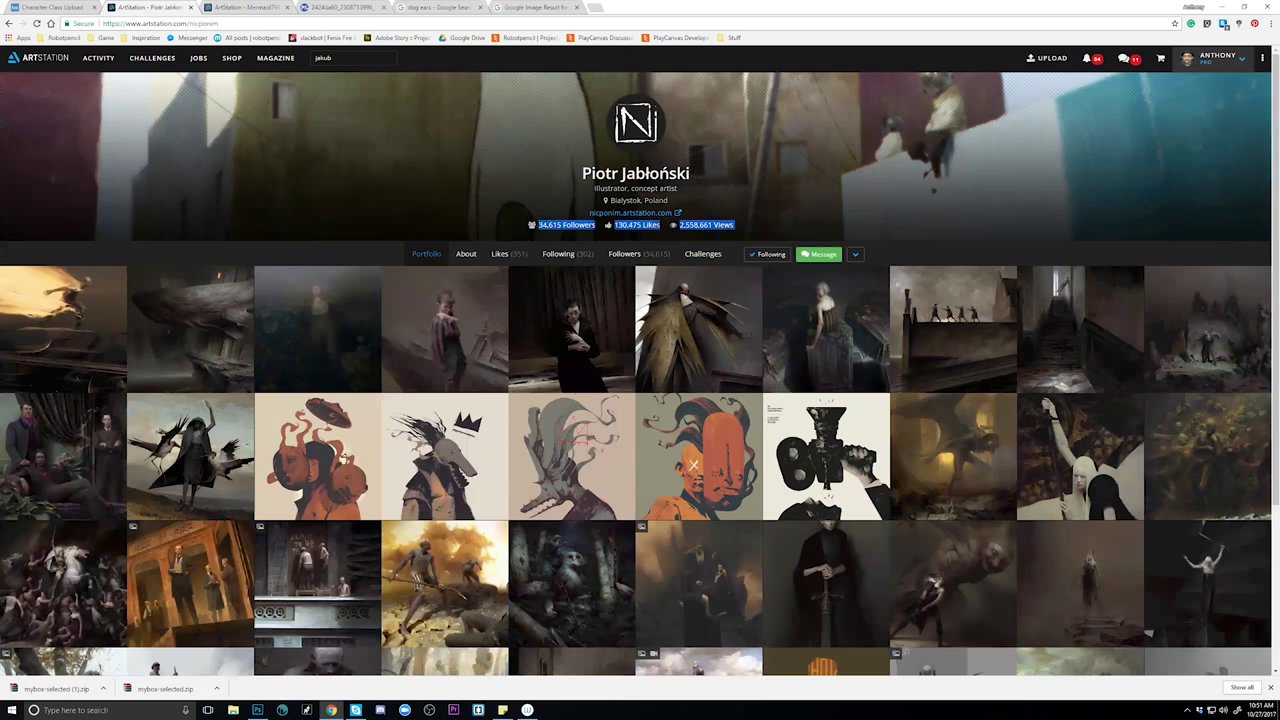
Glance over the artist's portfolio thumbnails and highlight the follower count and the profile's full statistics line again.
click(602, 227)
triple_click(636, 225)
scroll(667, 251, down, 1)
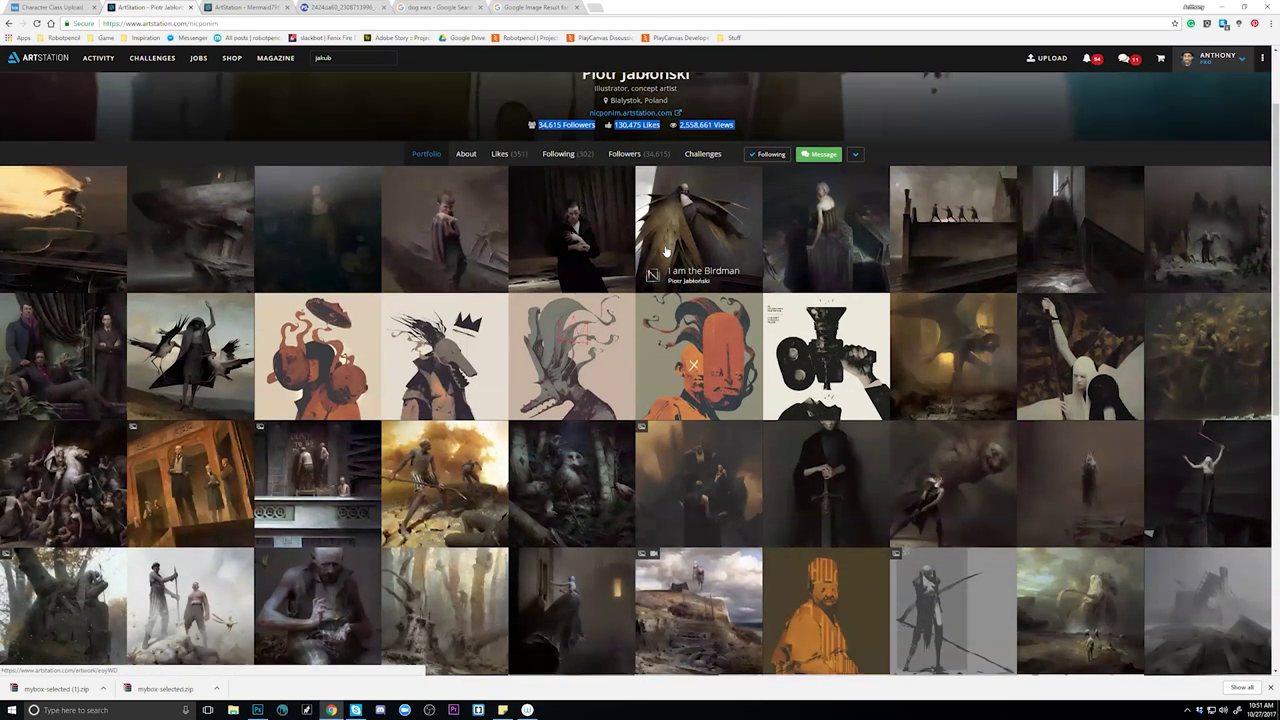
scroll(665, 250, up, 1)
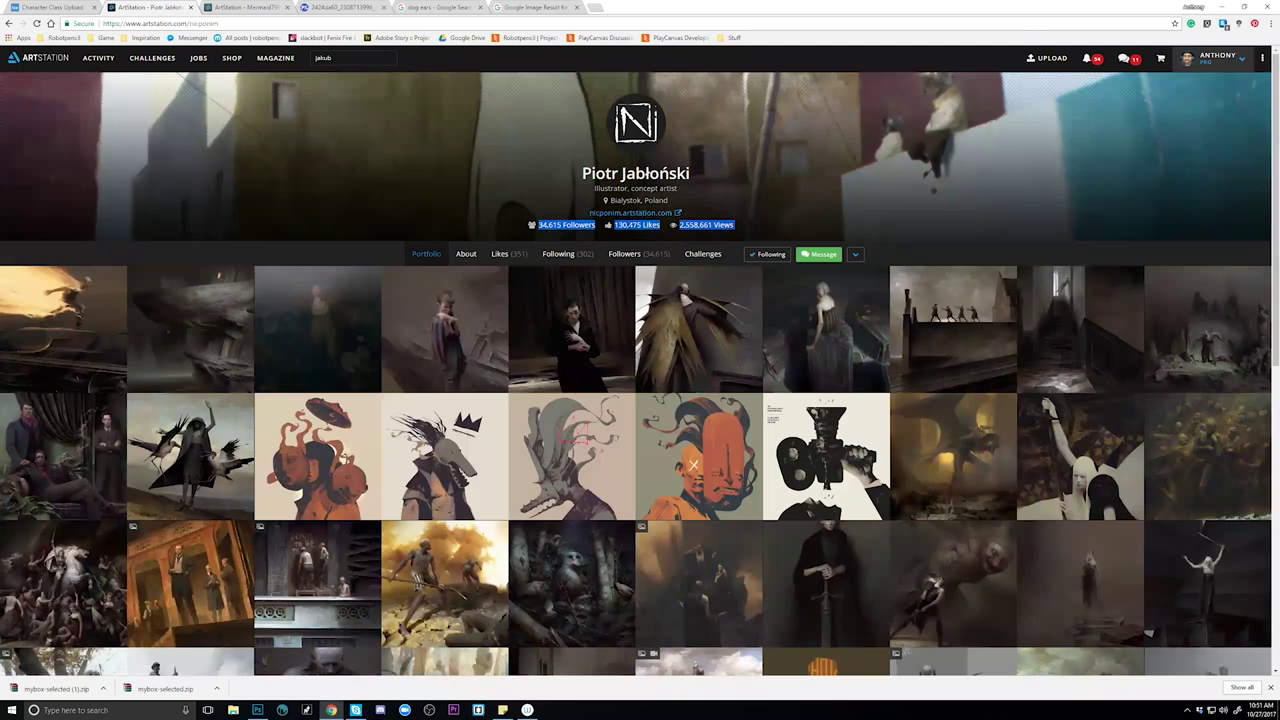
drag(563, 225, 643, 225)
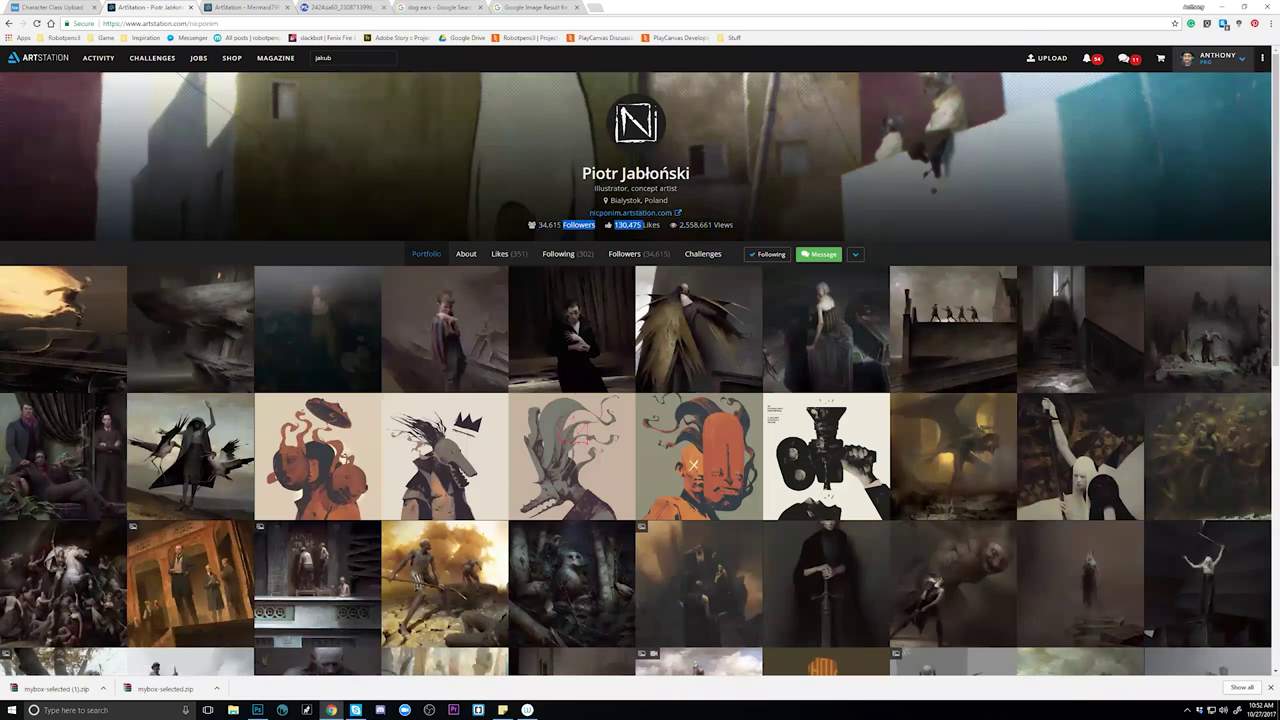
double_click(550, 225)
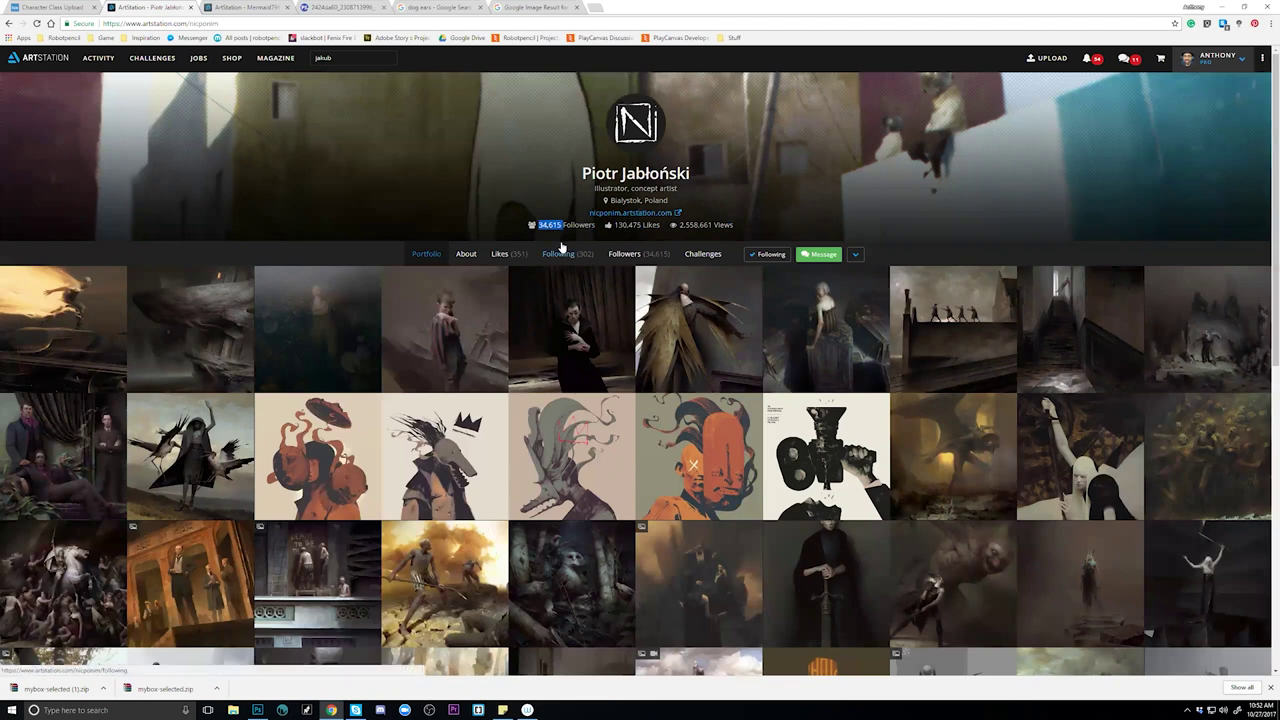
triple_click(550, 225)
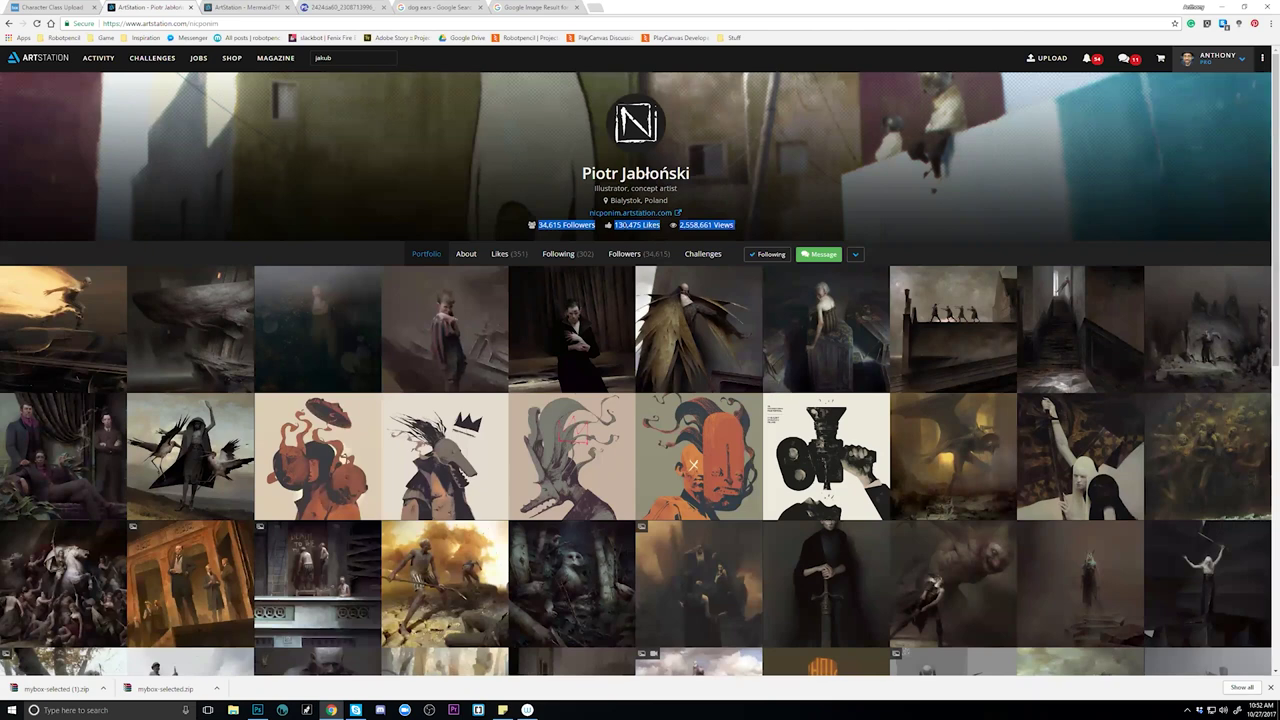
Run an ArtStation search with an empty search term, show artists instead of projects, and sort them by Likes Descending.
click(355, 58)
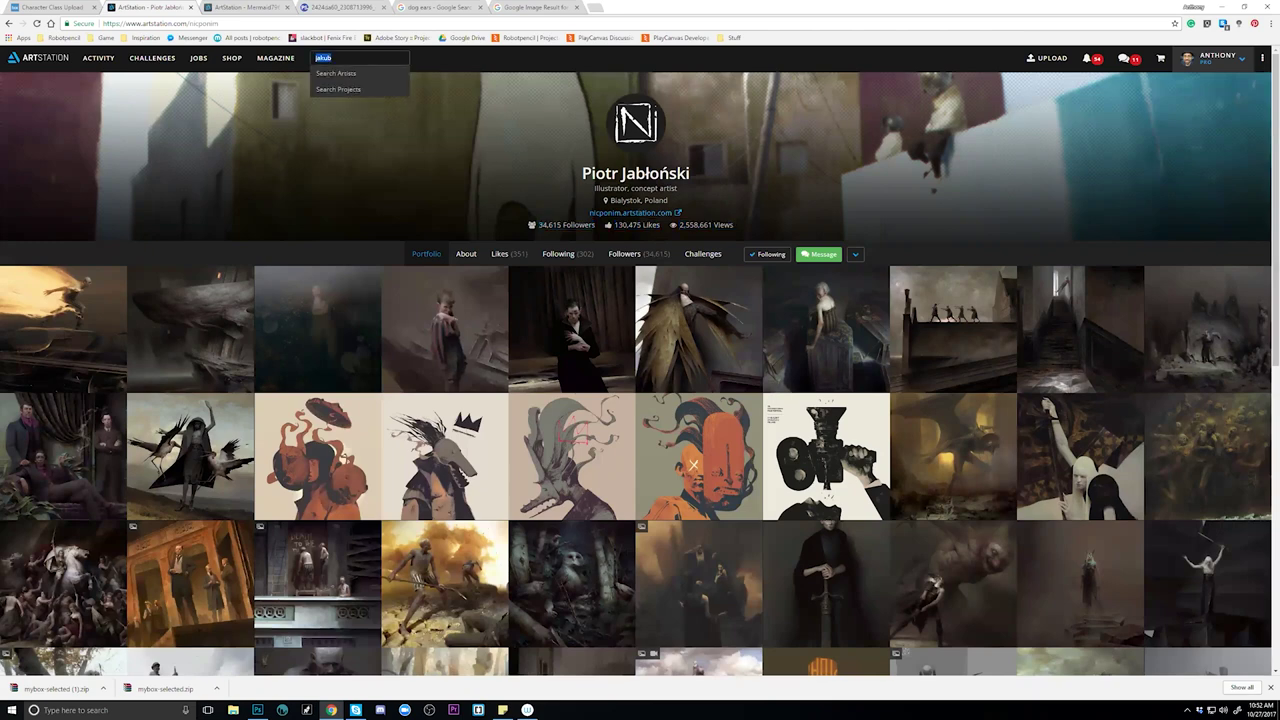
key(BackSpace)
key(Return)
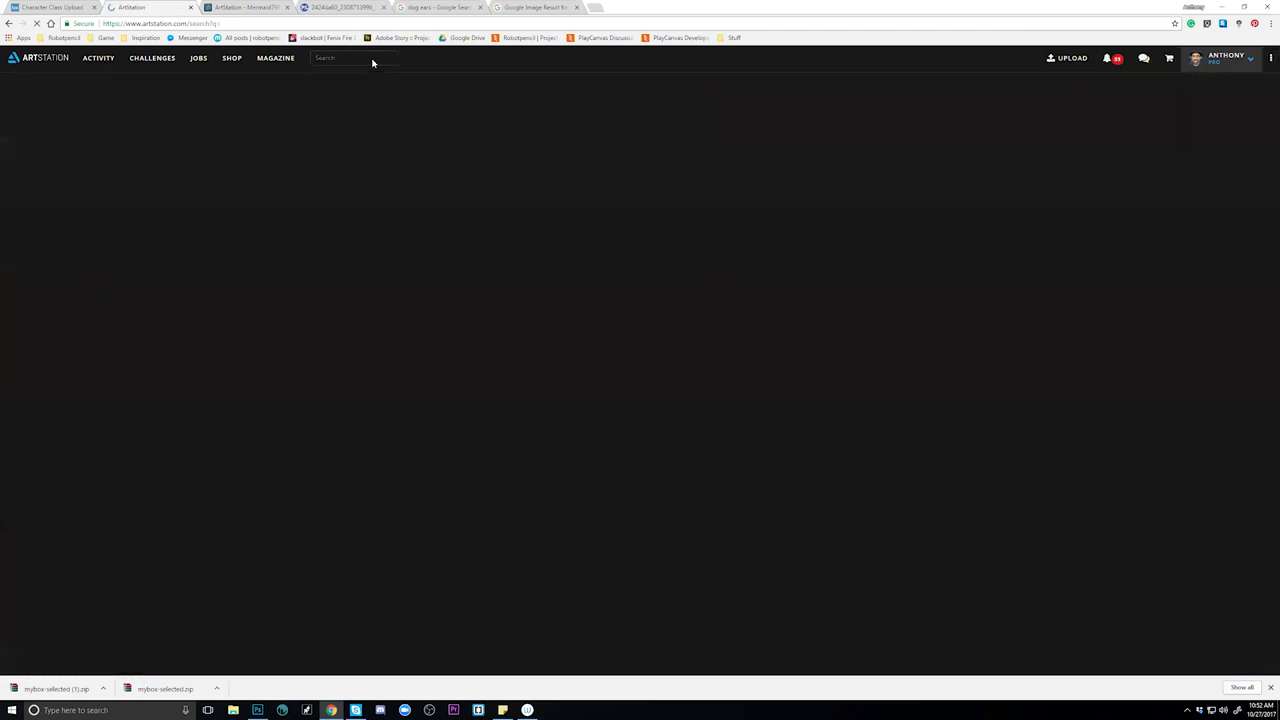
click(652, 158)
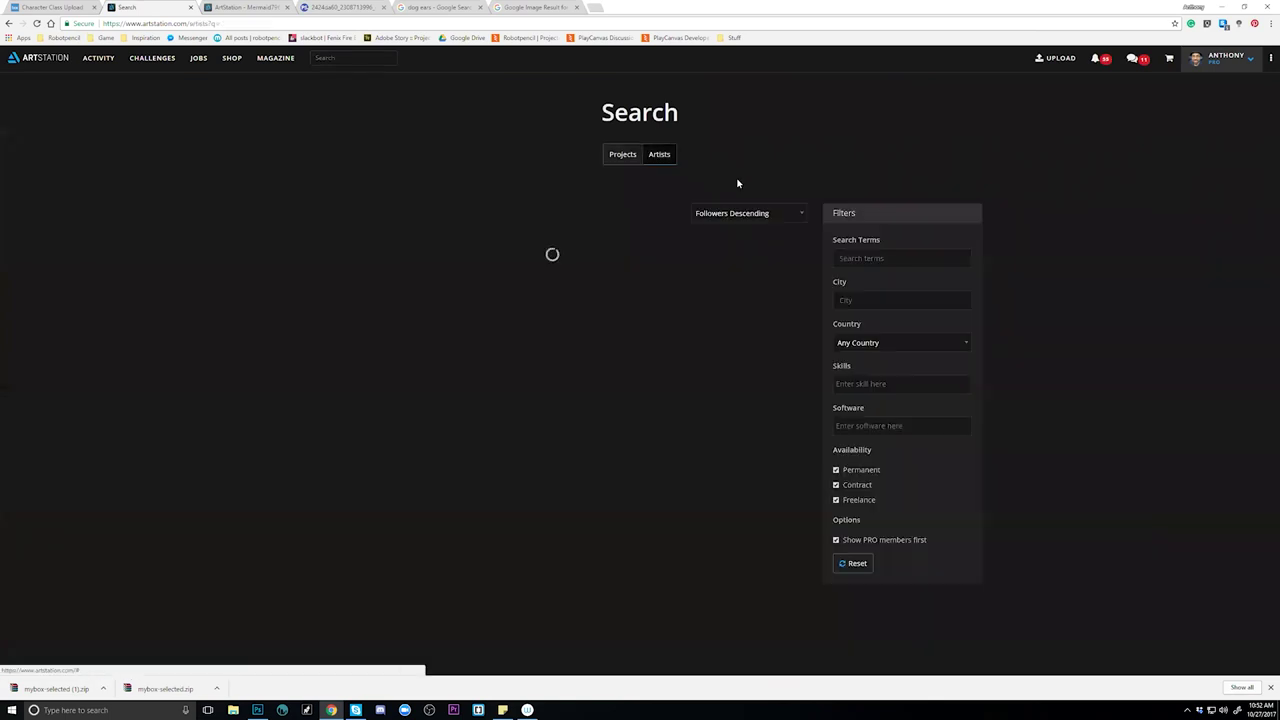
click(770, 213)
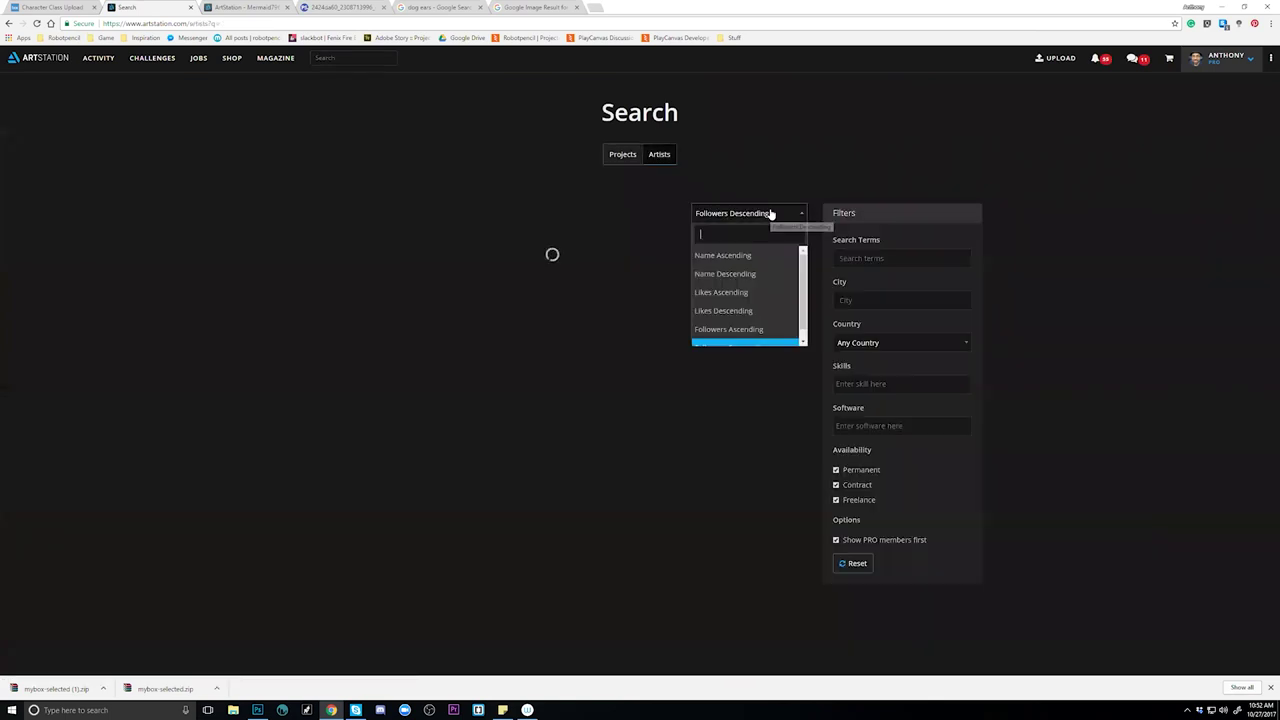
click(737, 311)
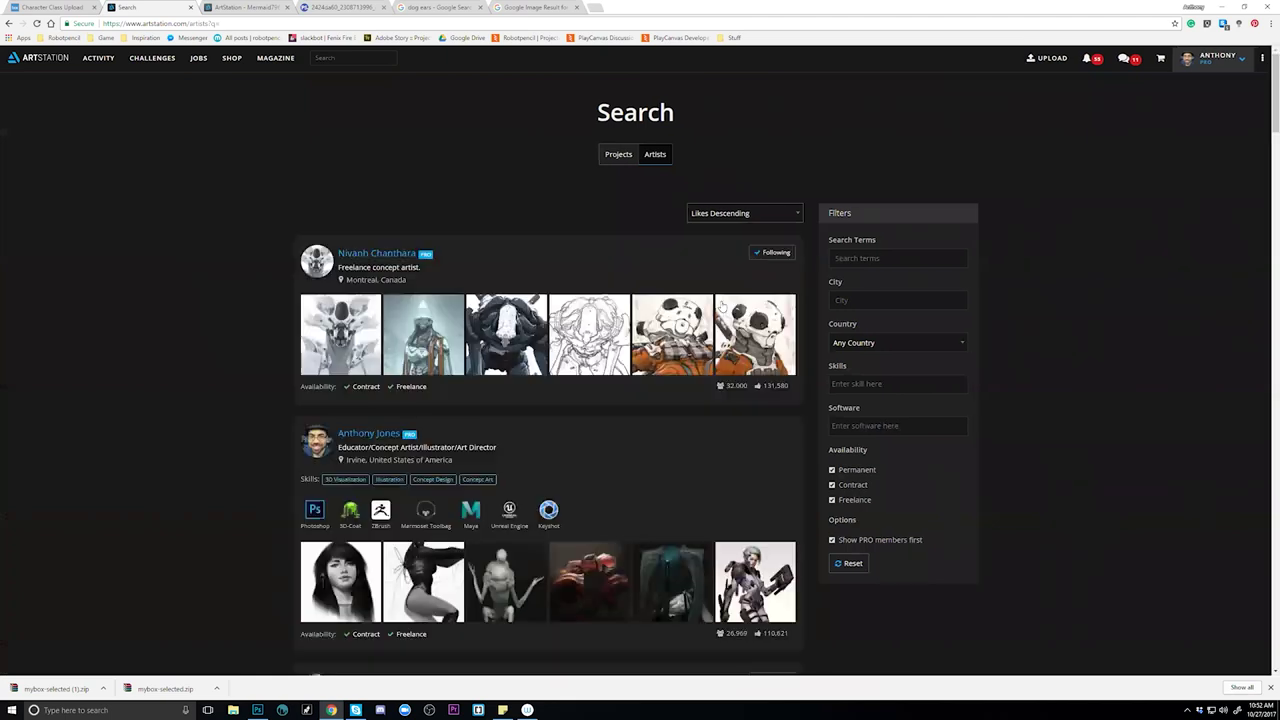
Compare the like counts of the first artists in the likes ranking, highlighting the figures of the top two.
scroll(700, 325, down, 2)
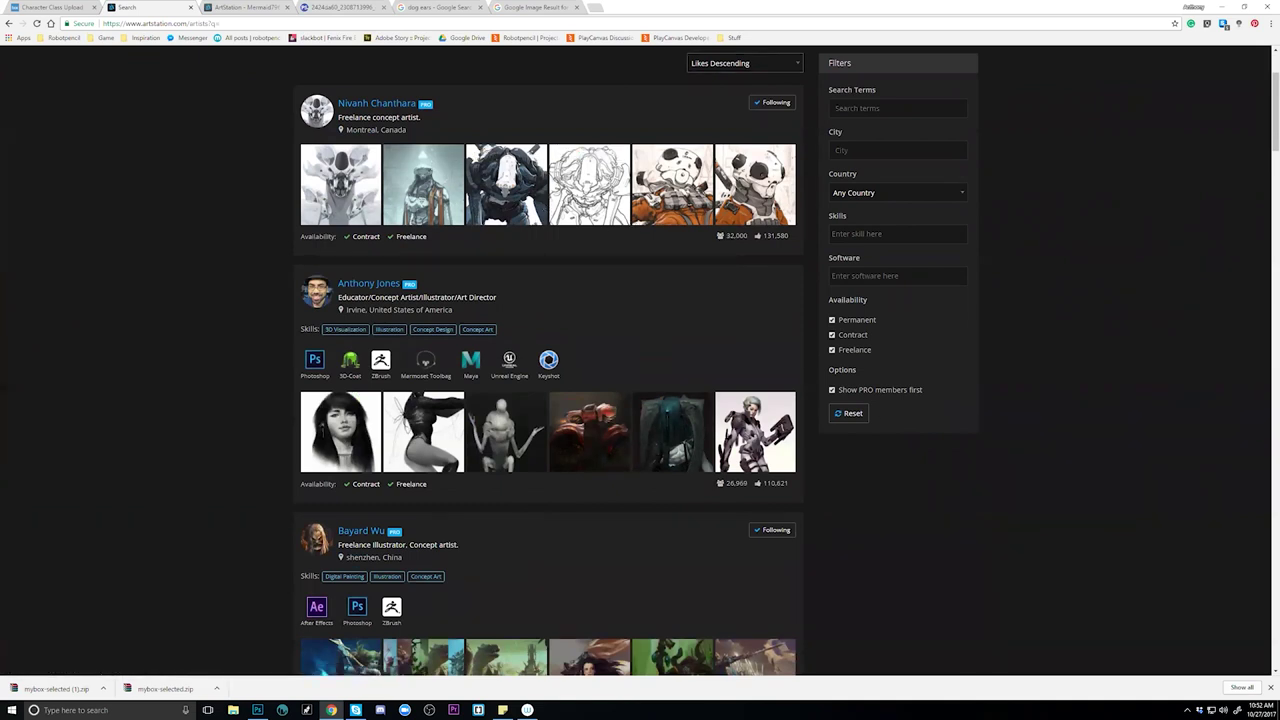
double_click(778, 235)
scroll(757, 421, down, 2)
scroll(757, 421, up, 2)
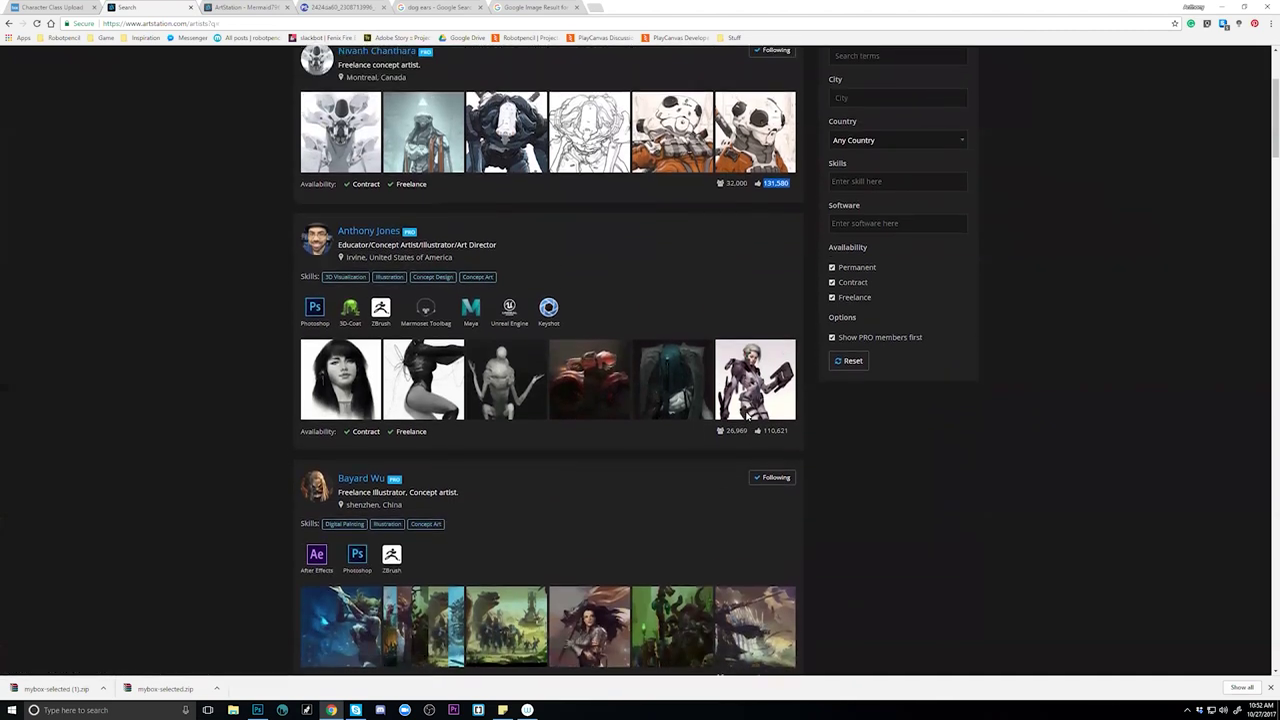
scroll(660, 370, down, 2)
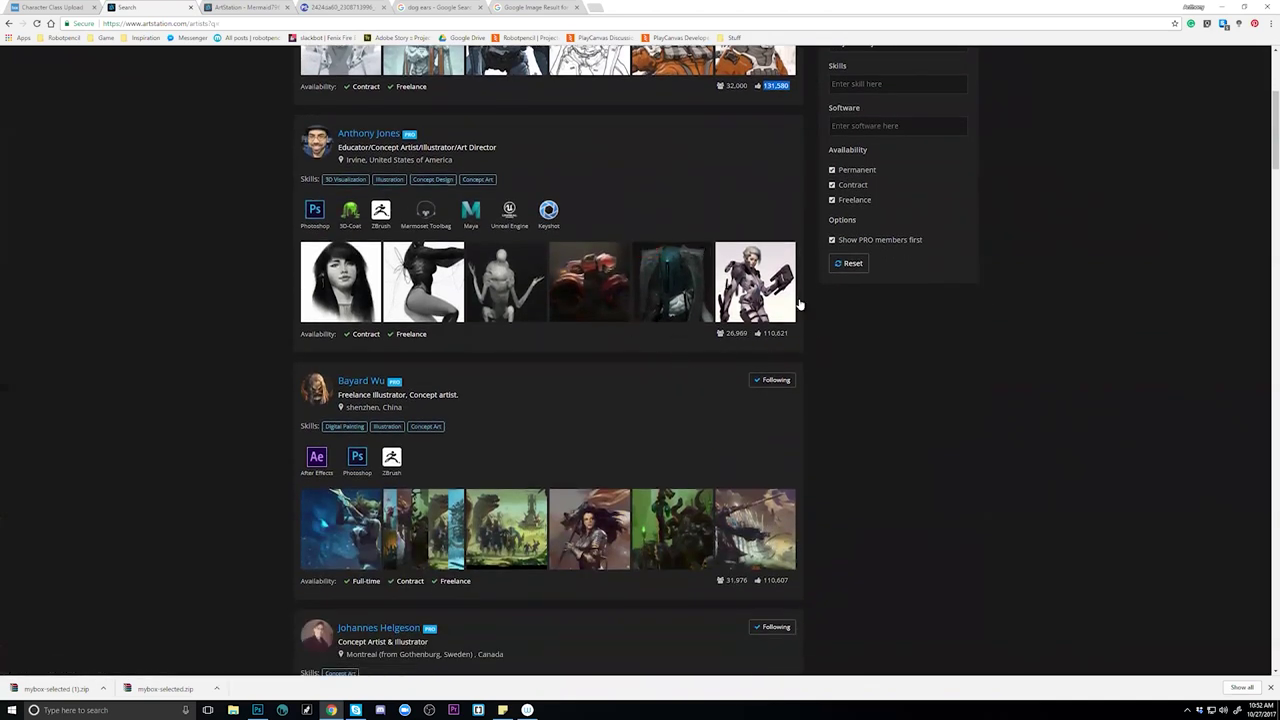
drag(764, 336, 792, 337)
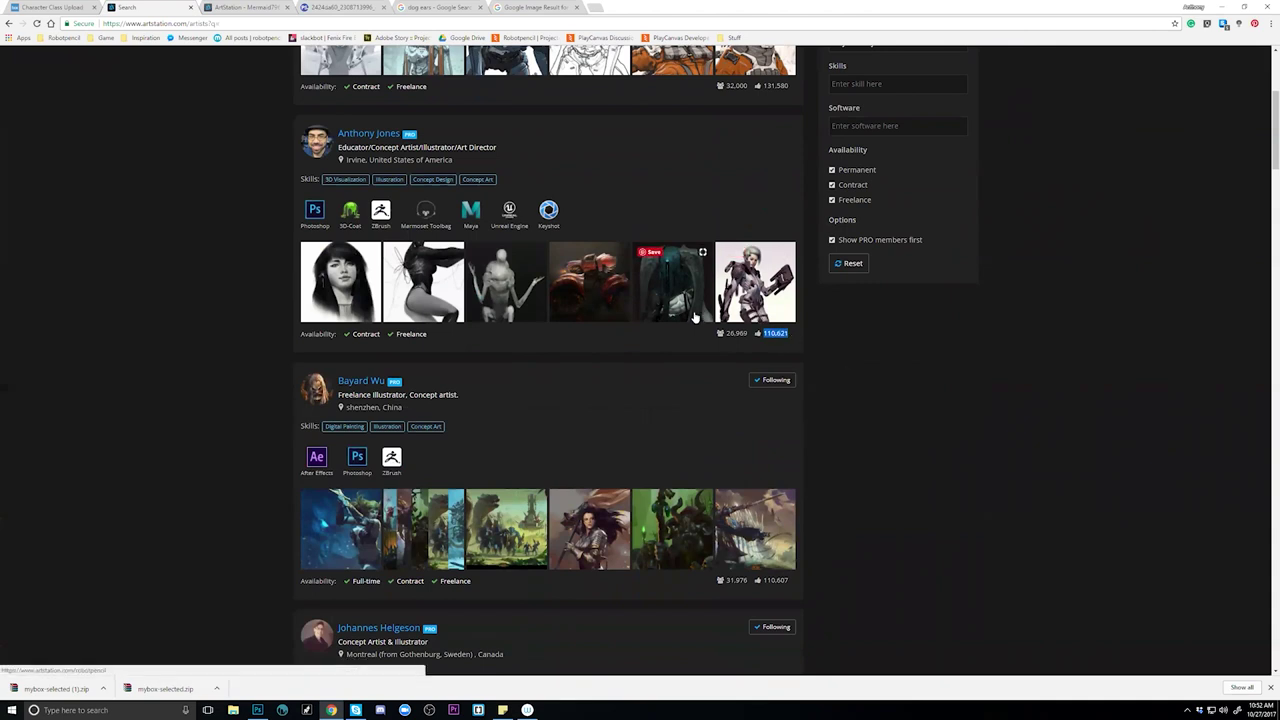
scroll(692, 318, up, 1)
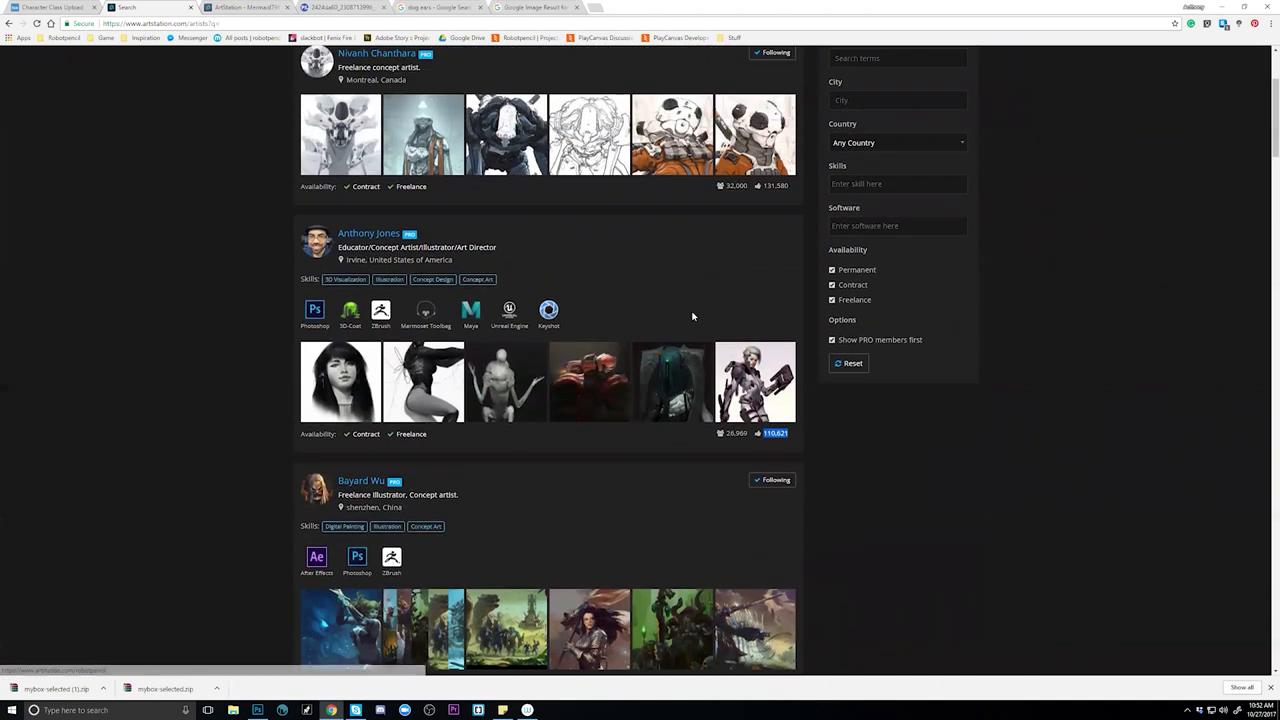
scroll(692, 318, up, 1)
triple_click(775, 237)
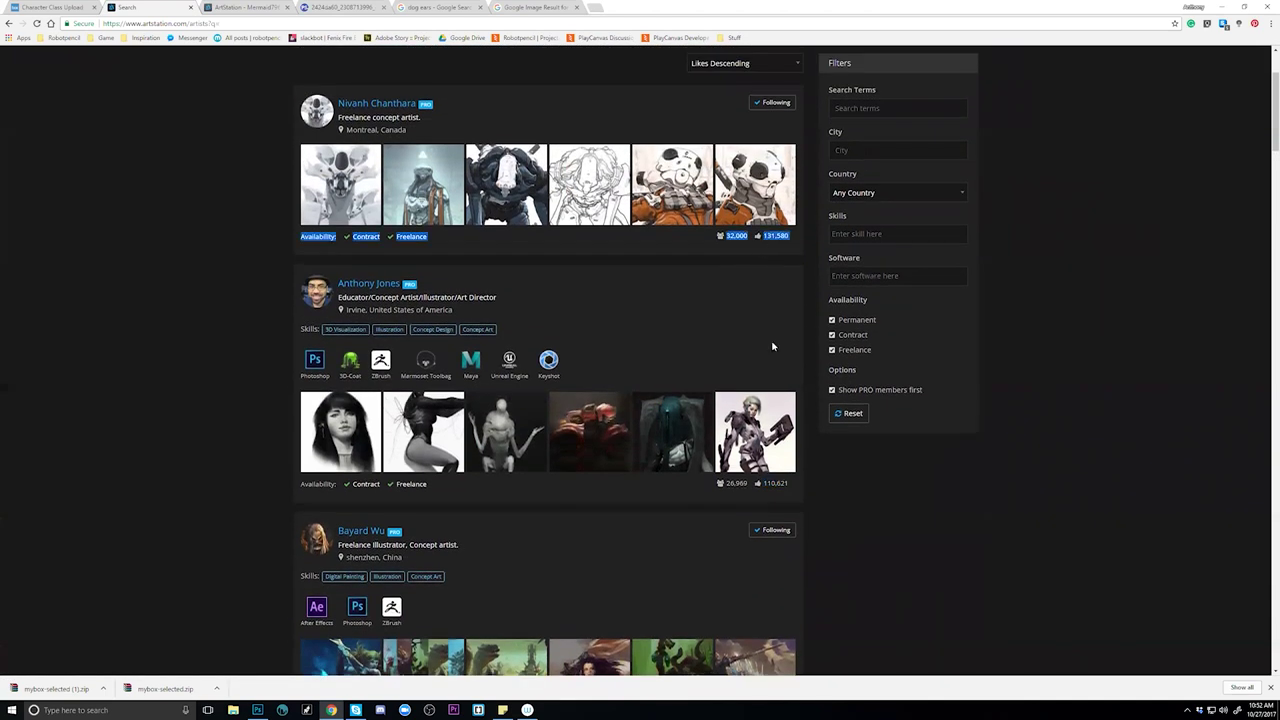
click(776, 484)
Look over the likes ranking and turn off the option to show PRO members first.
scroll(770, 220, up, 2)
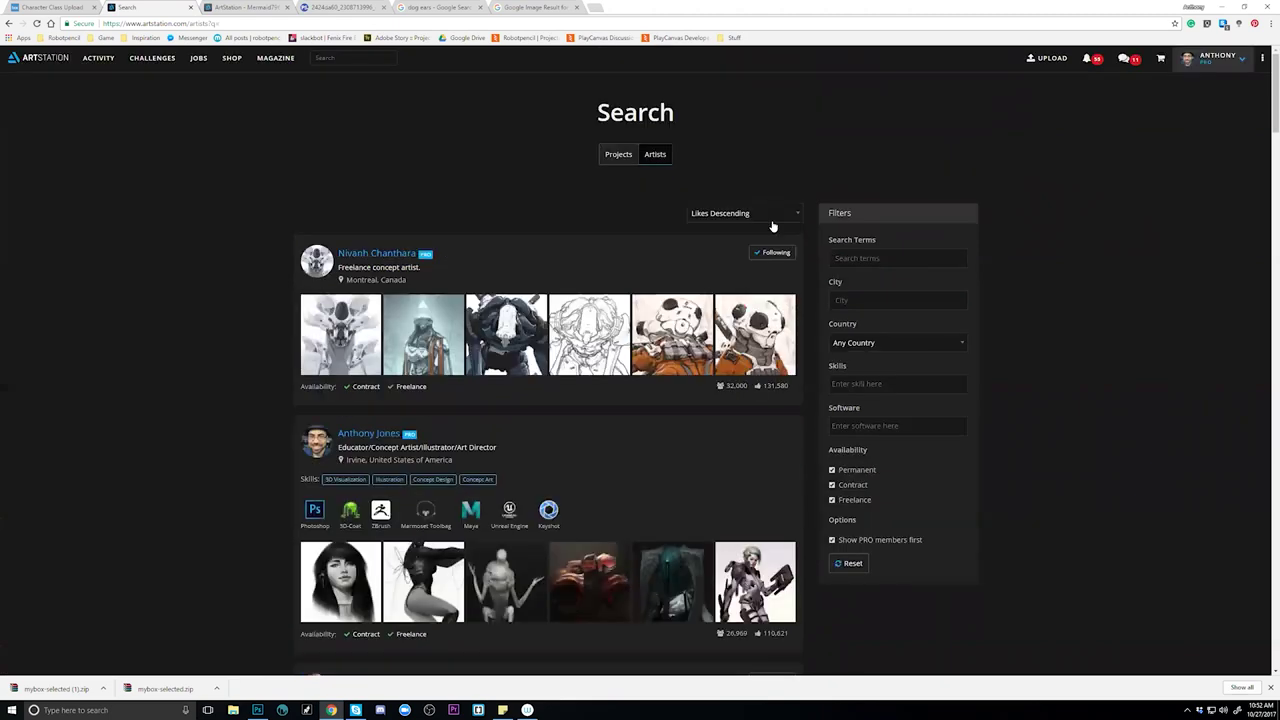
scroll(750, 250, down, 2)
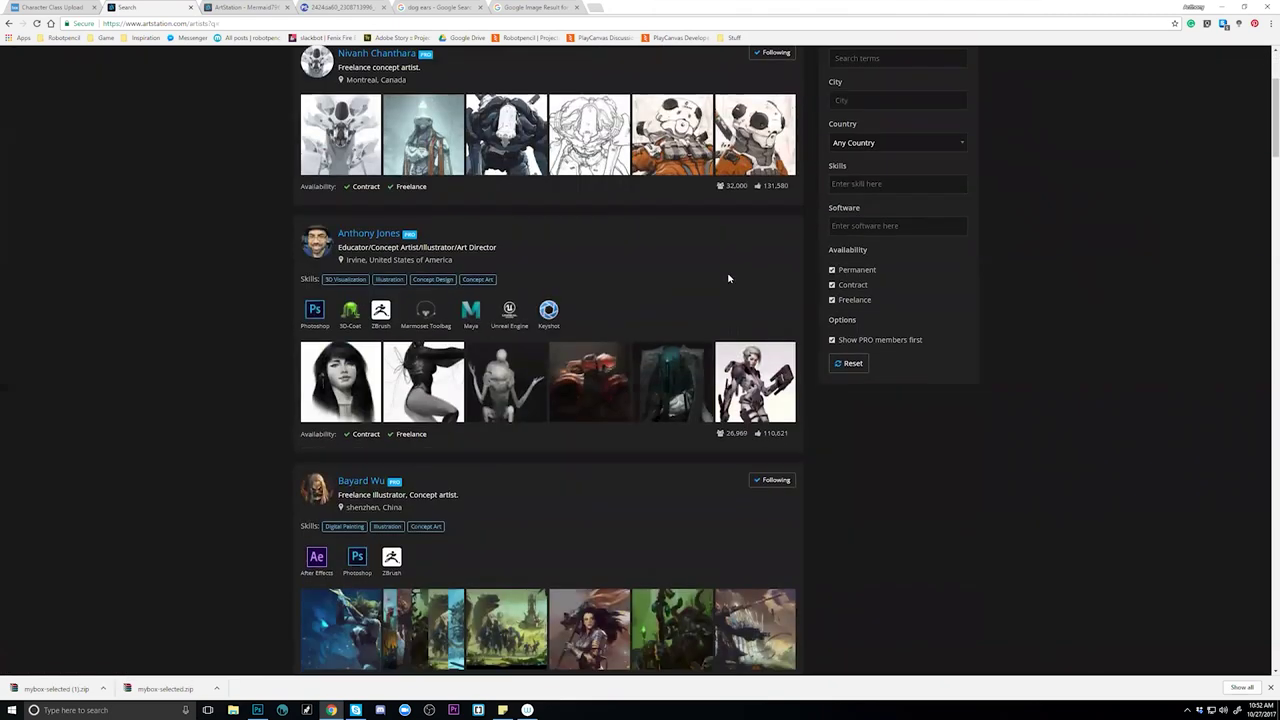
scroll(728, 277, up, 2)
scroll(728, 277, down, 5)
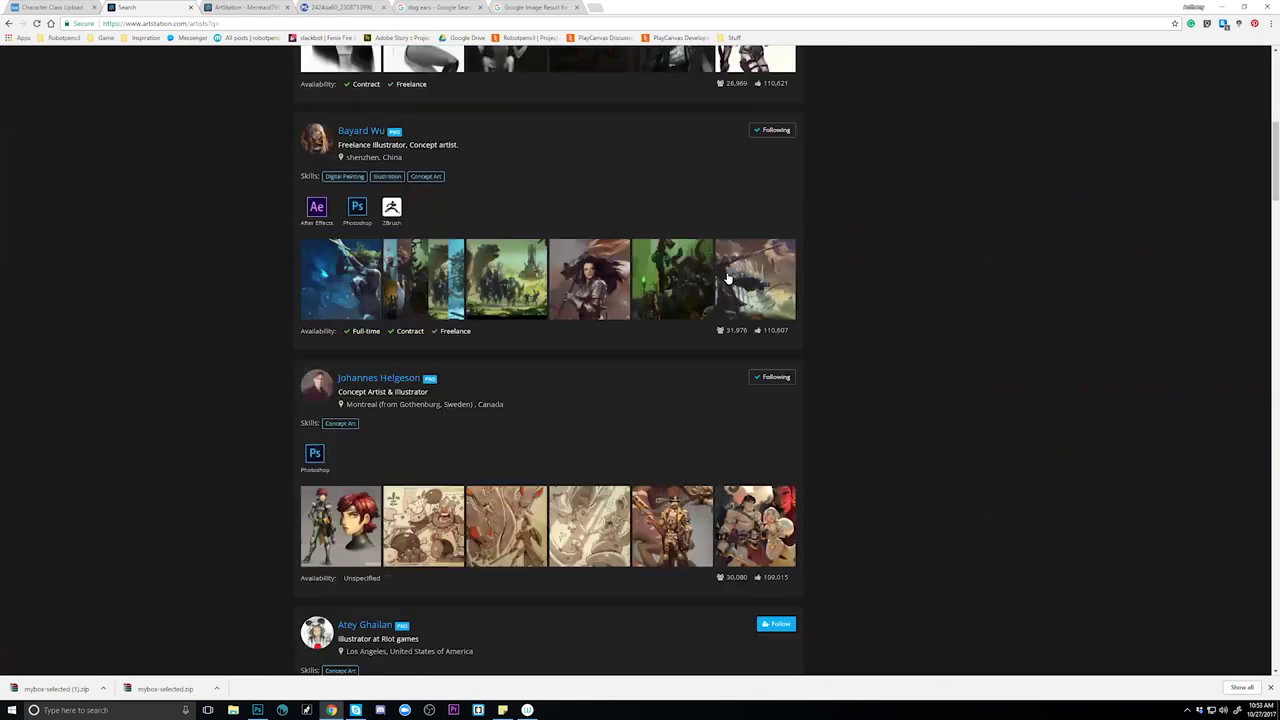
scroll(728, 277, up, 2)
scroll(755, 530, up, 3)
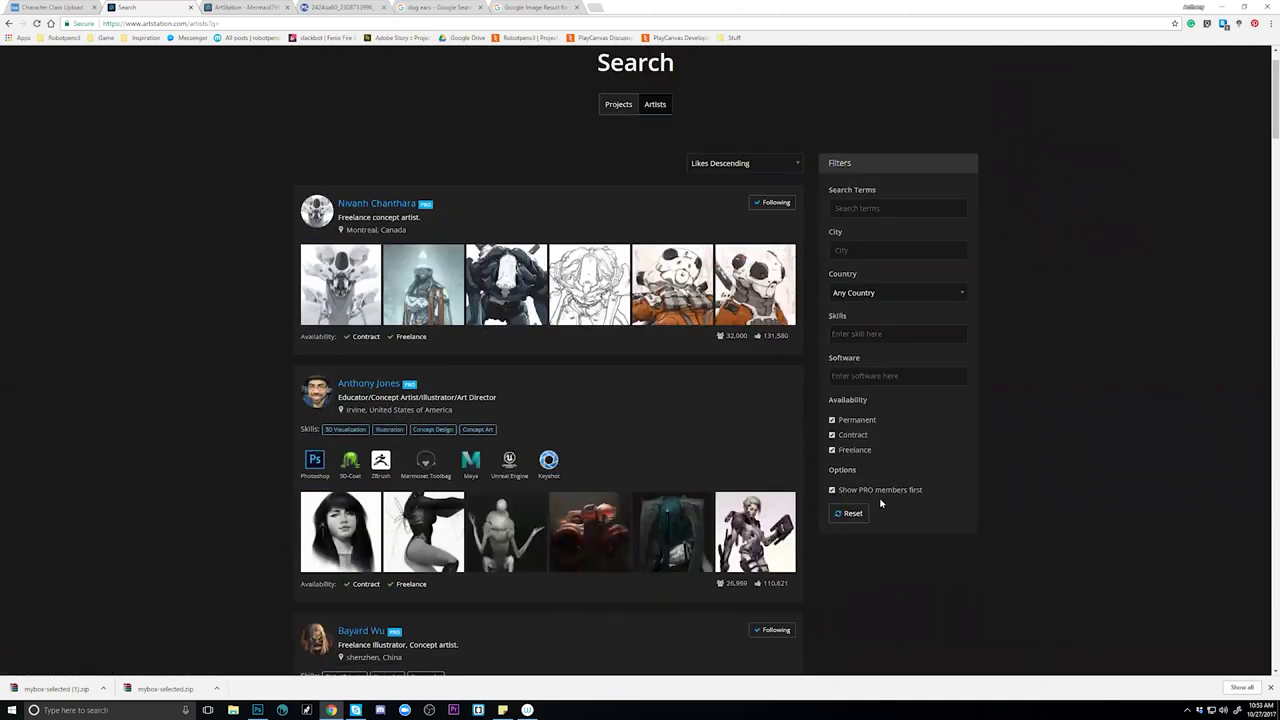
scroll(886, 491, down, 1)
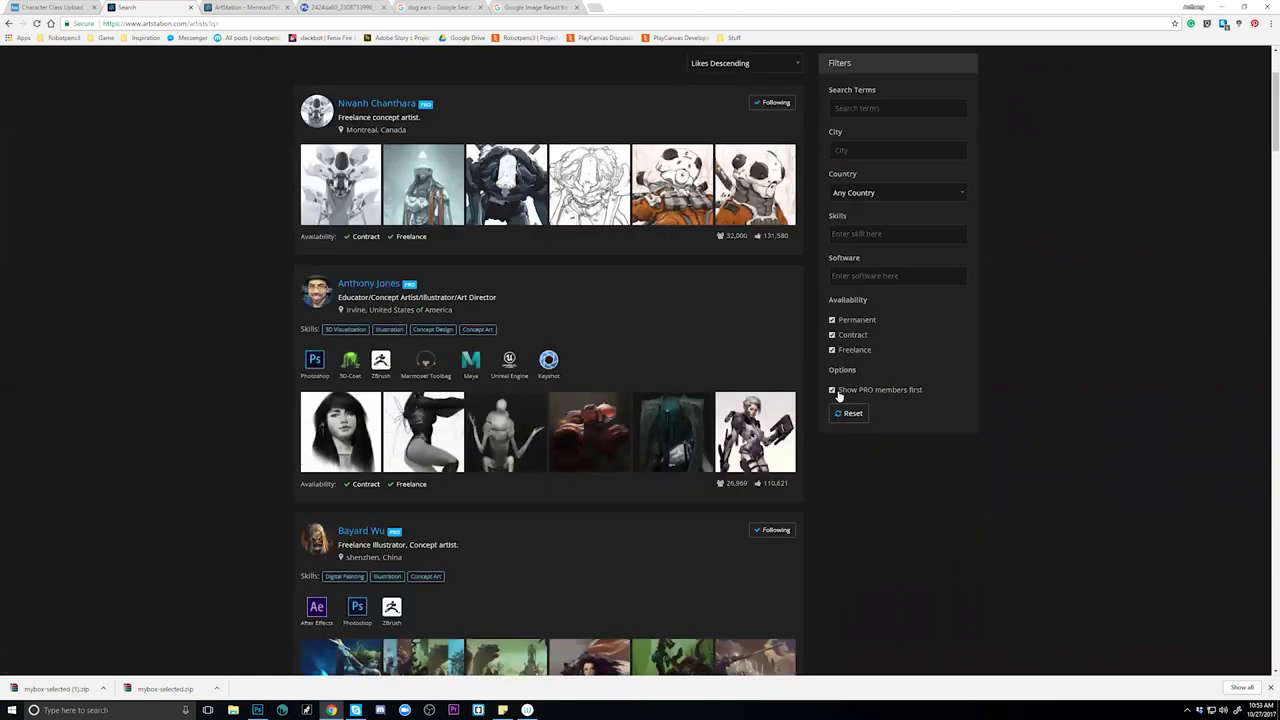
click(850, 410)
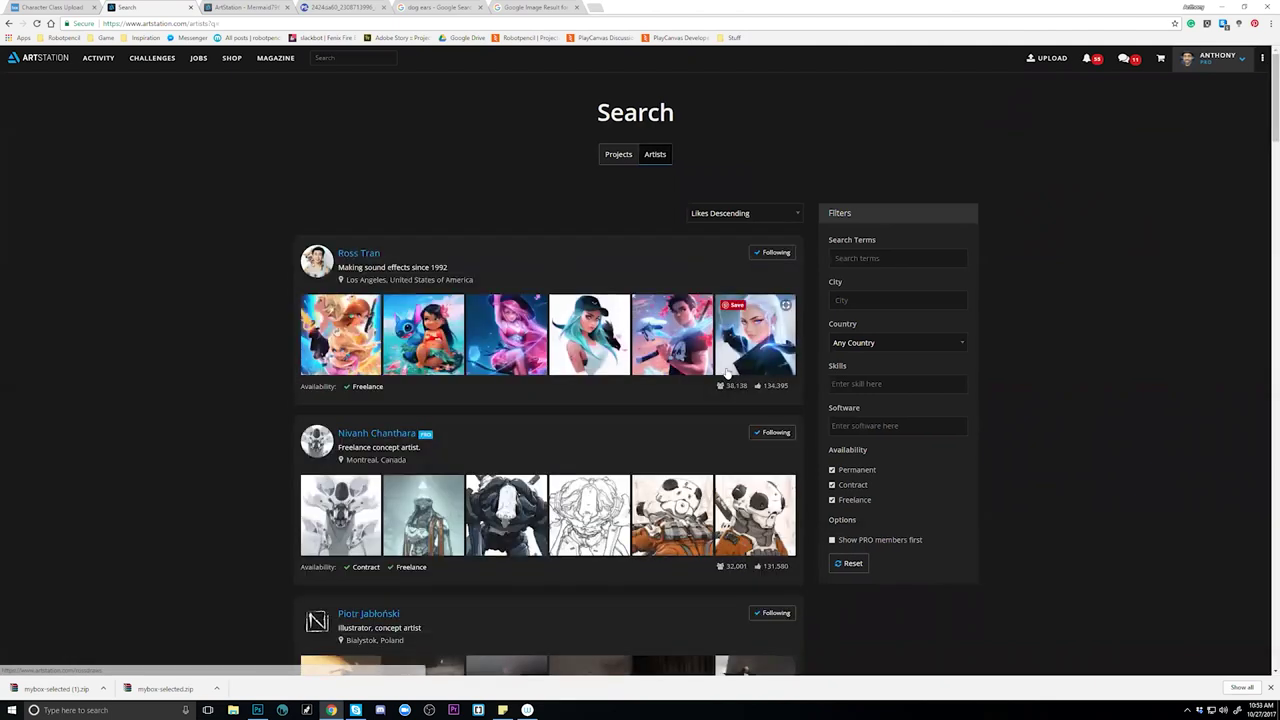
Examine the order and like counts of the most-liked artists, down to the entries just past the account's own profile.
scroll(388, 262, down, 1)
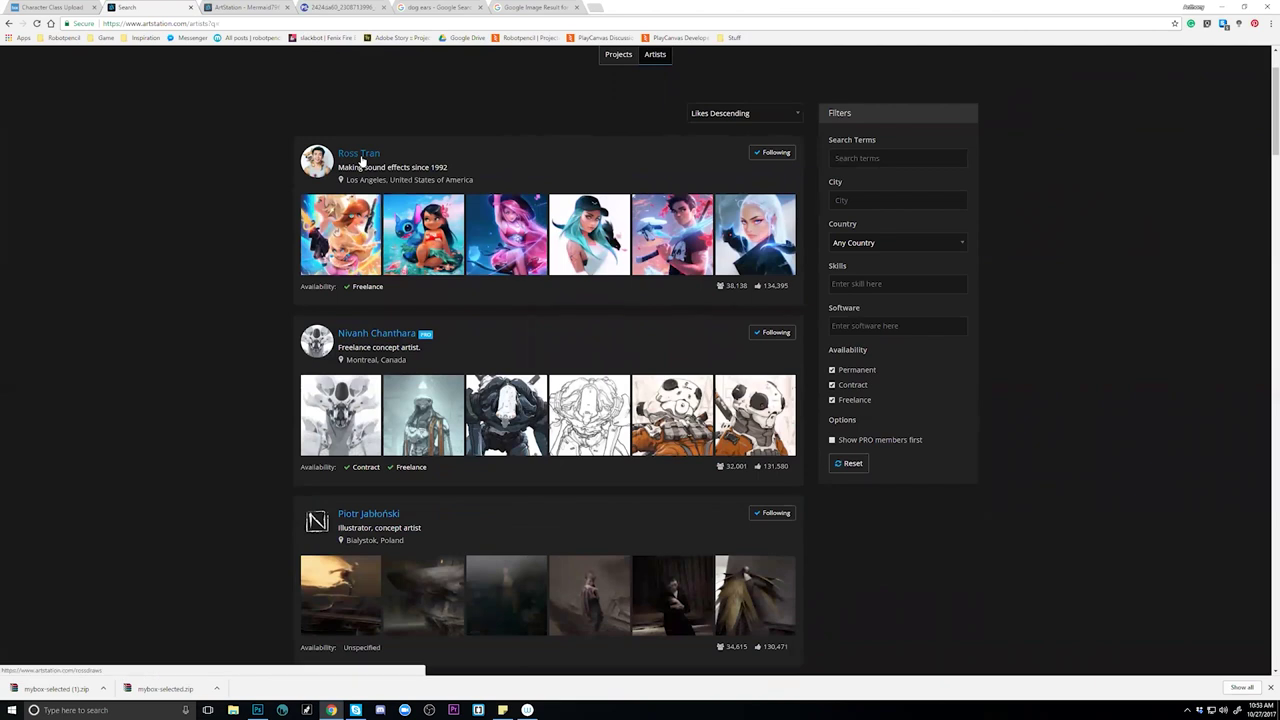
scroll(362, 162, down, 1)
scroll(385, 300, down, 1)
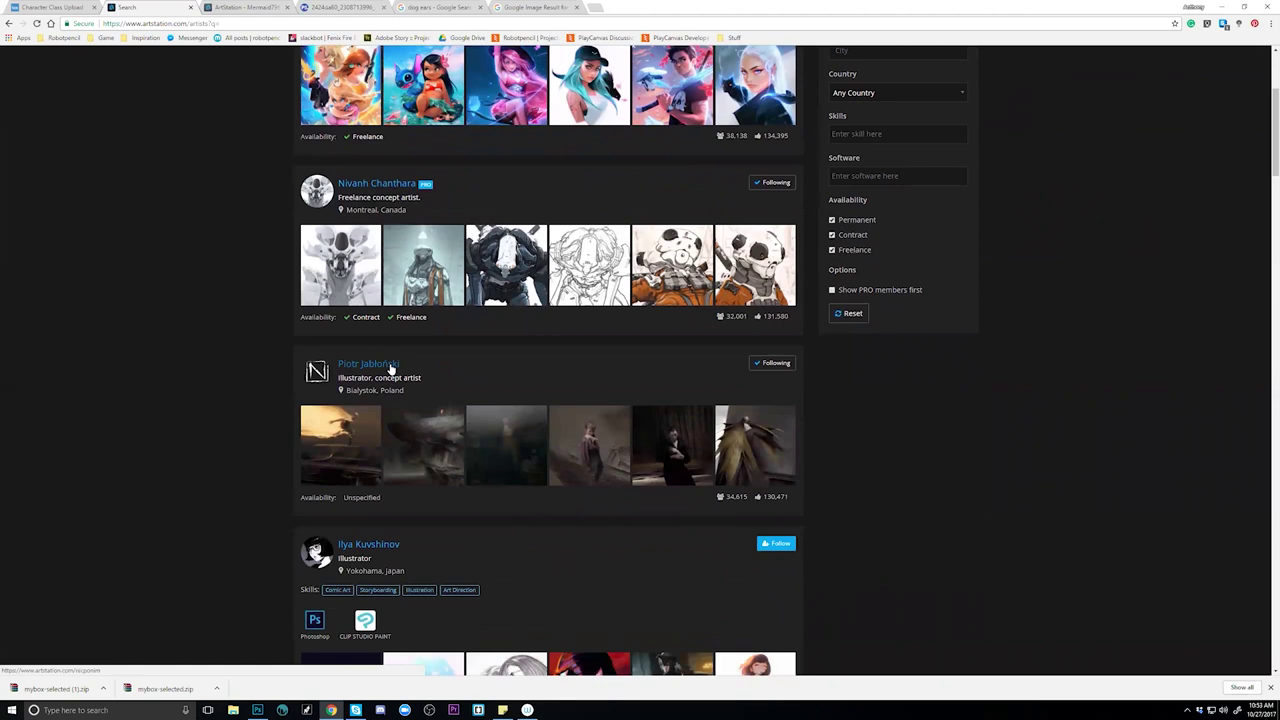
scroll(391, 369, up, 1)
scroll(437, 289, down, 2)
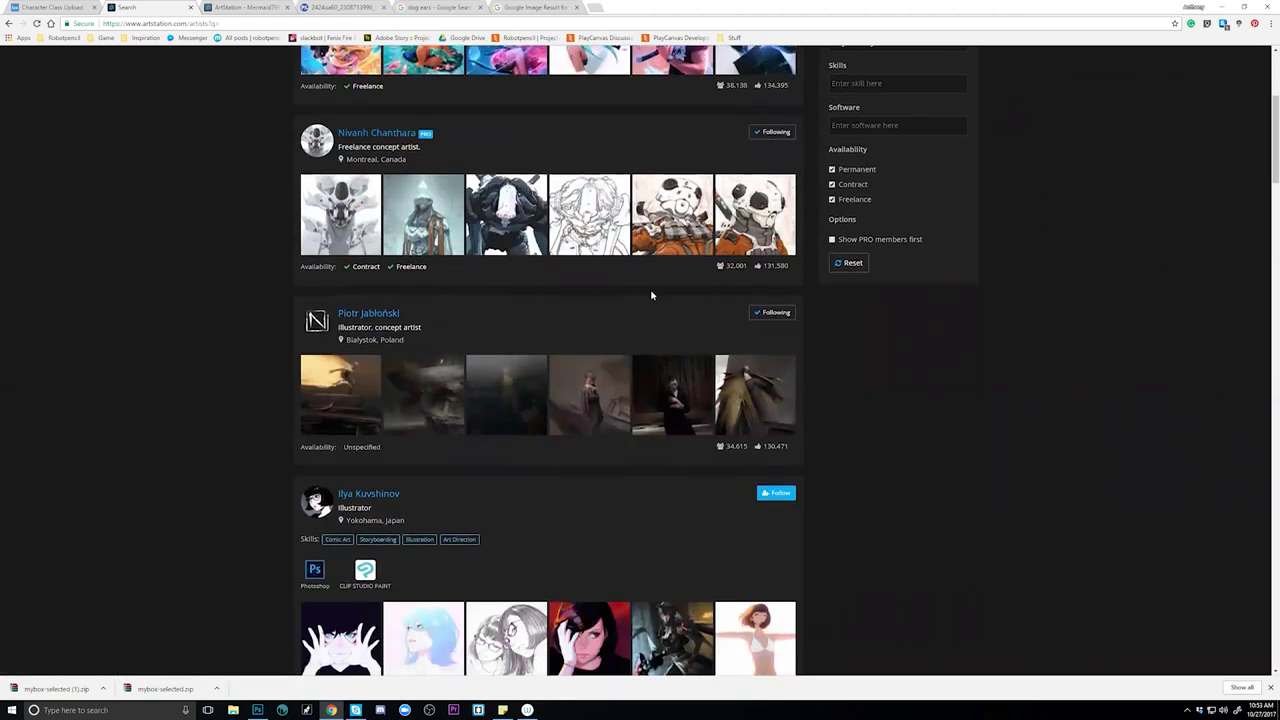
scroll(651, 295, down, 1)
scroll(418, 347, up, 4)
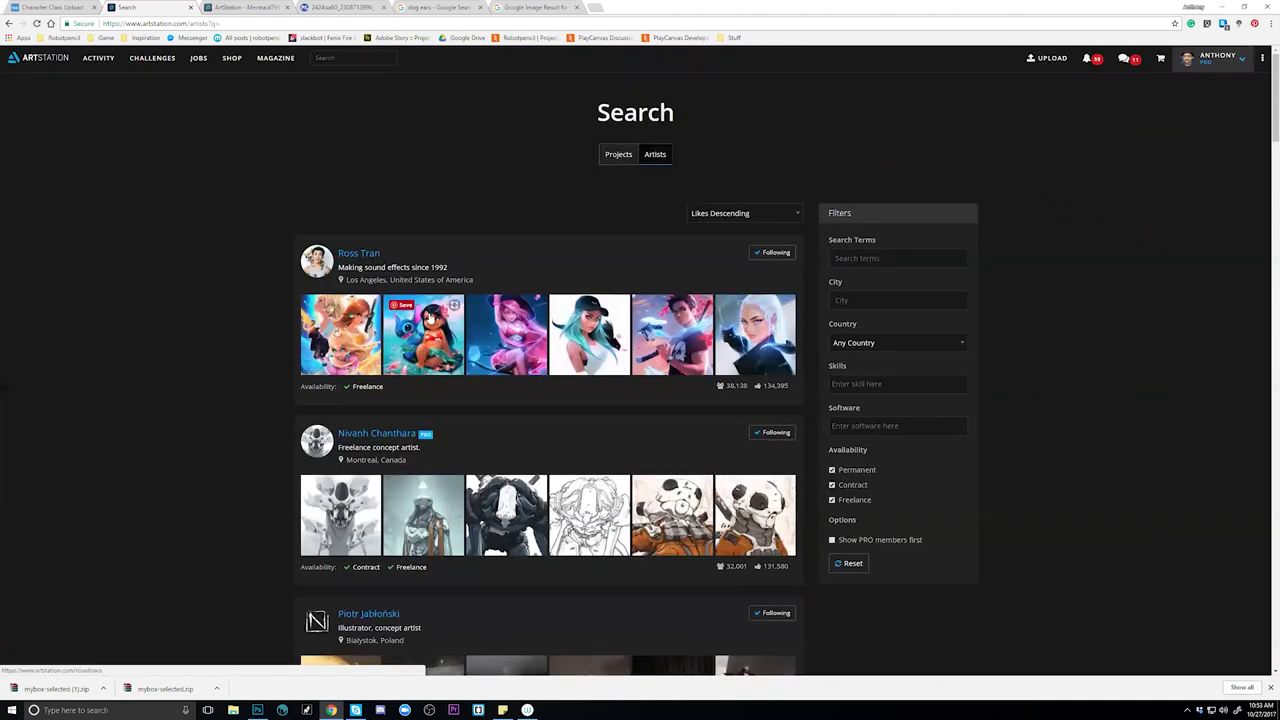
scroll(730, 369, down, 3)
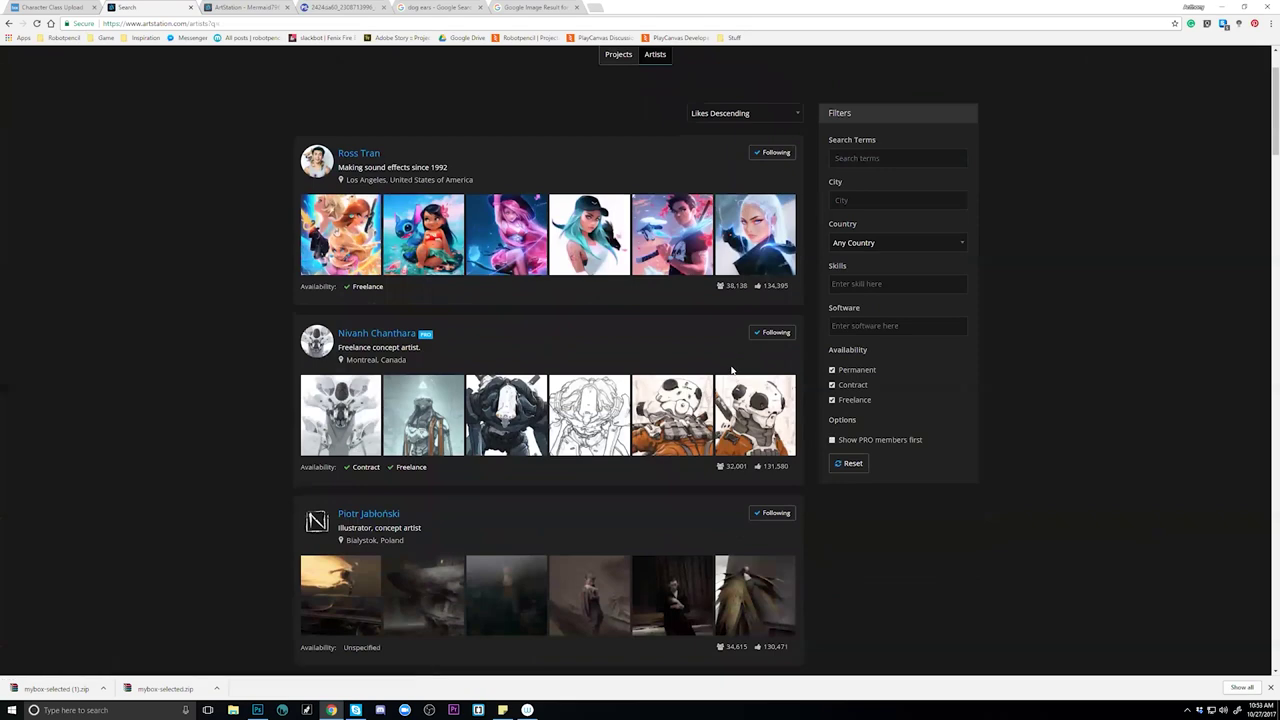
scroll(730, 369, down, 3)
scroll(729, 366, up, 3)
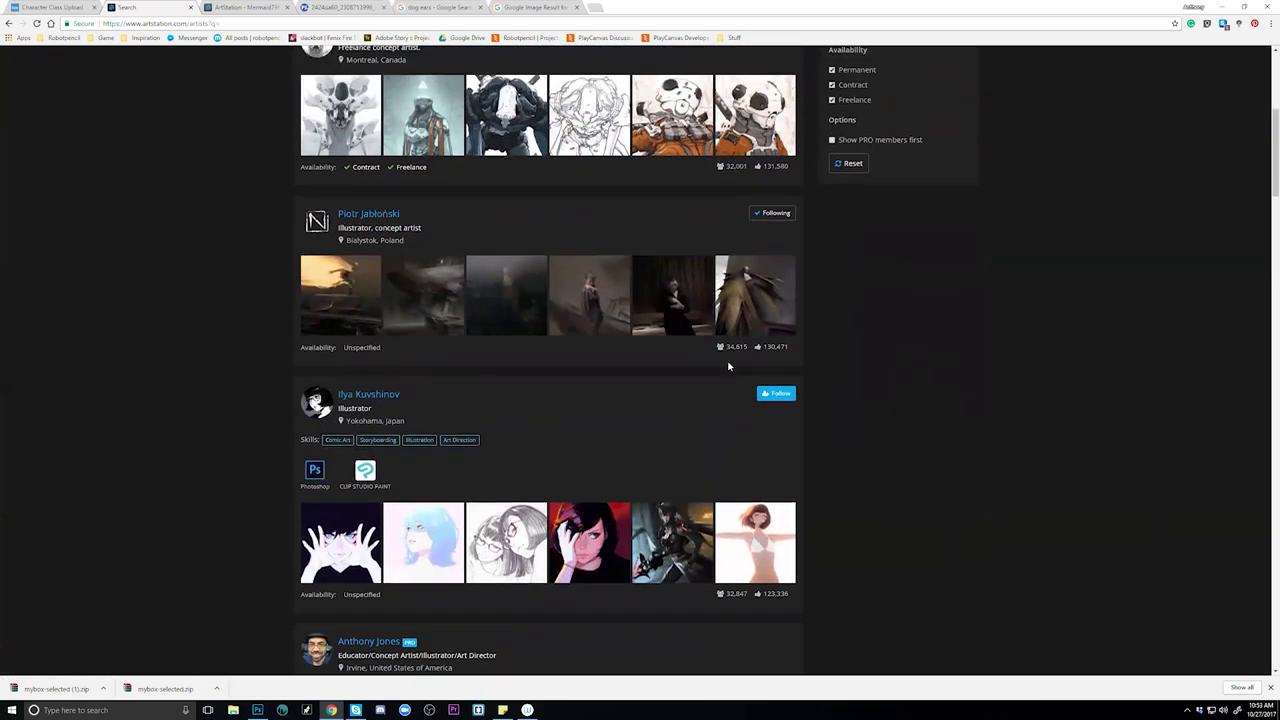
scroll(728, 366, down, 5)
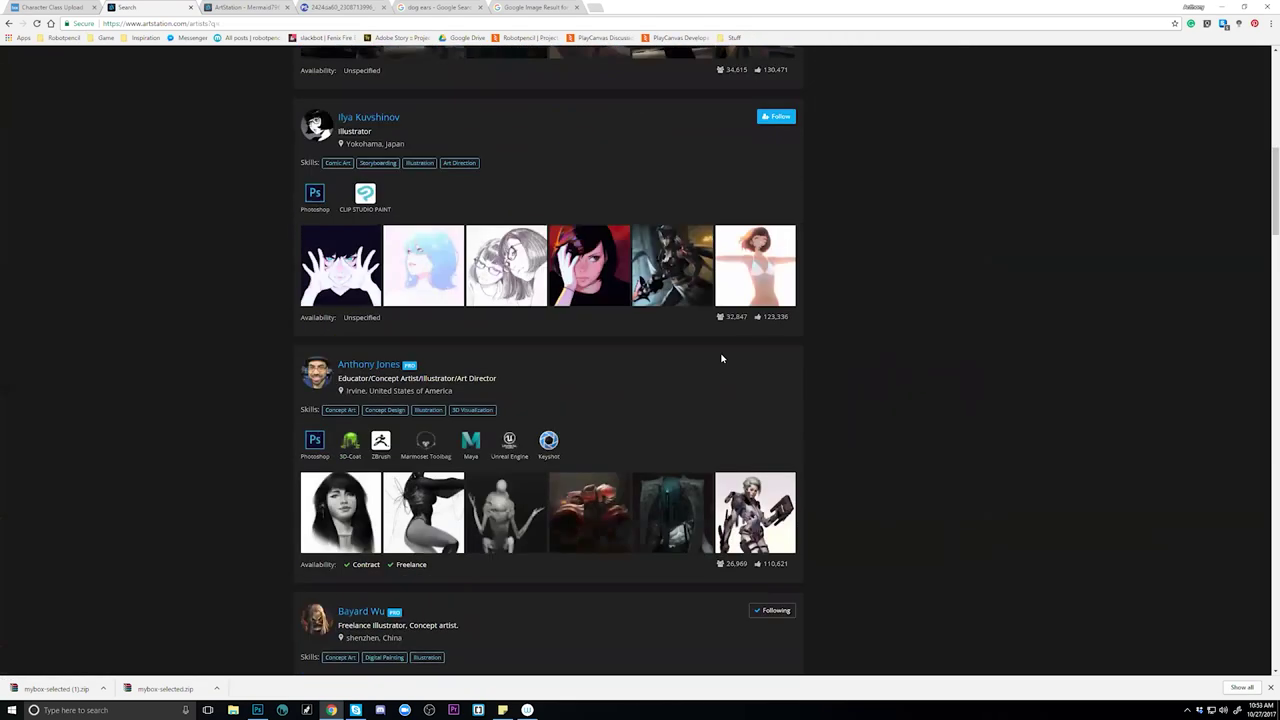
scroll(722, 360, up, 3)
scroll(719, 366, up, 3)
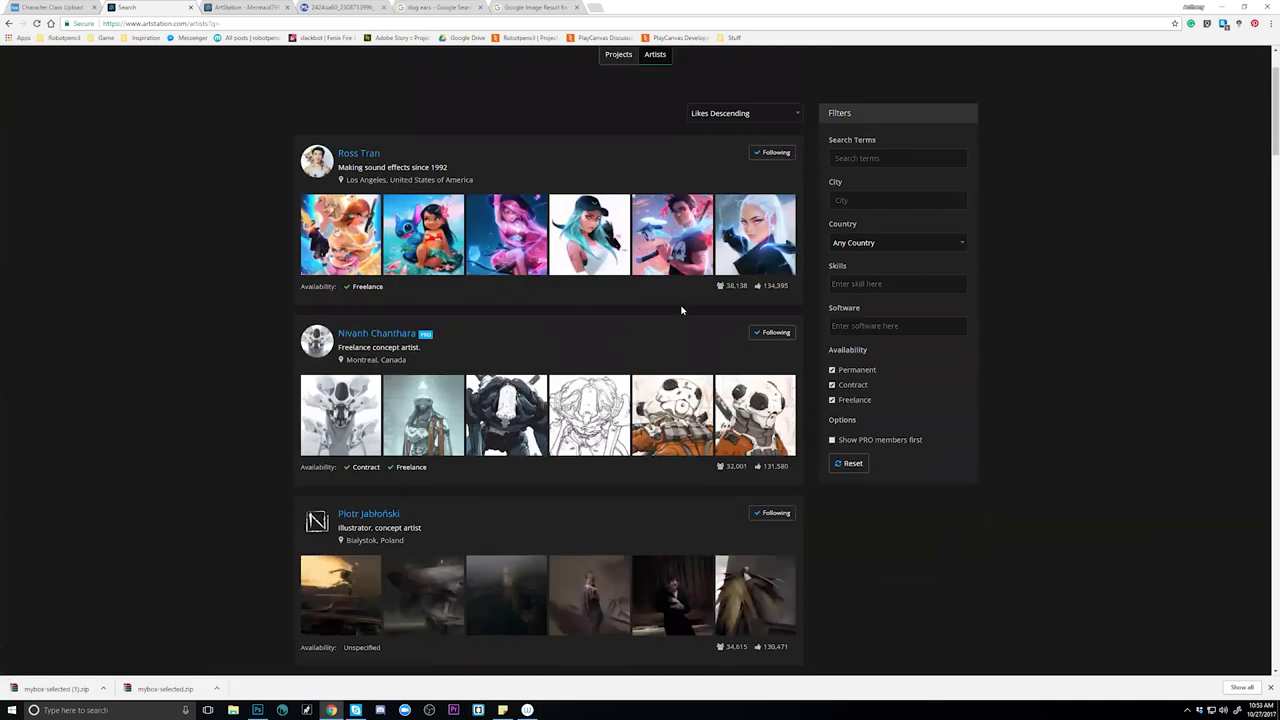
scroll(595, 375, down, 5)
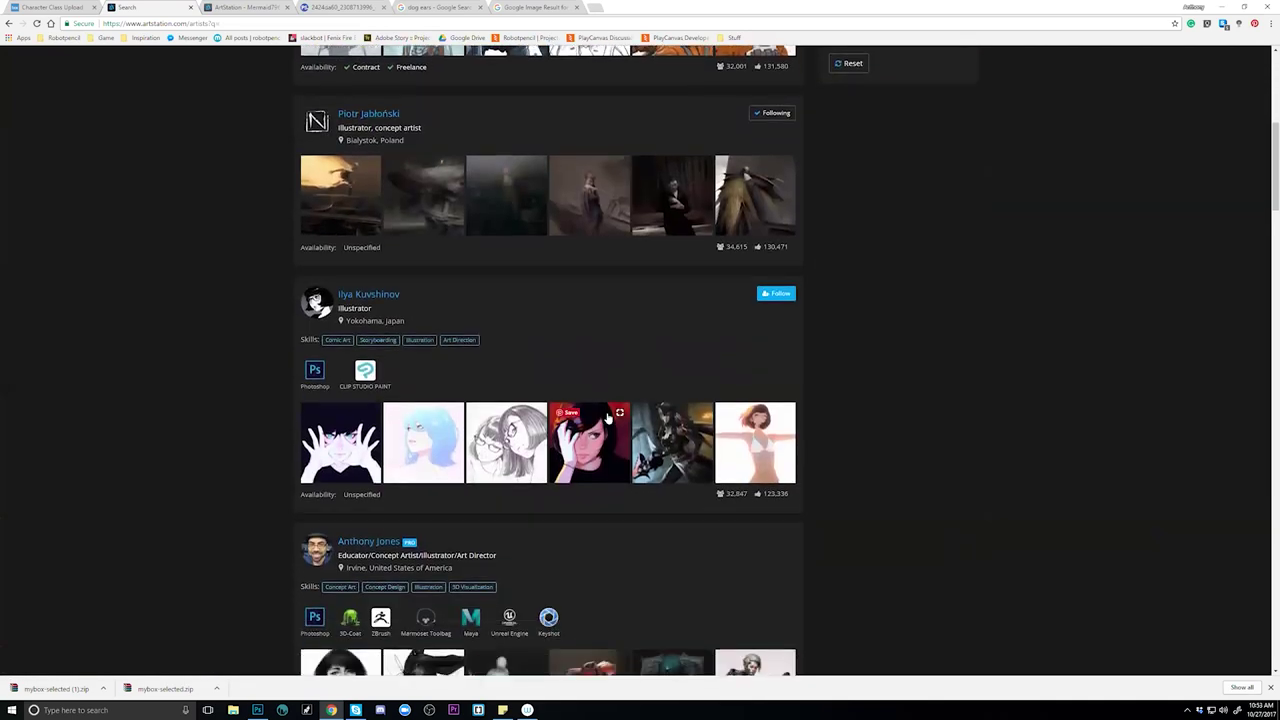
scroll(617, 374, down, 4)
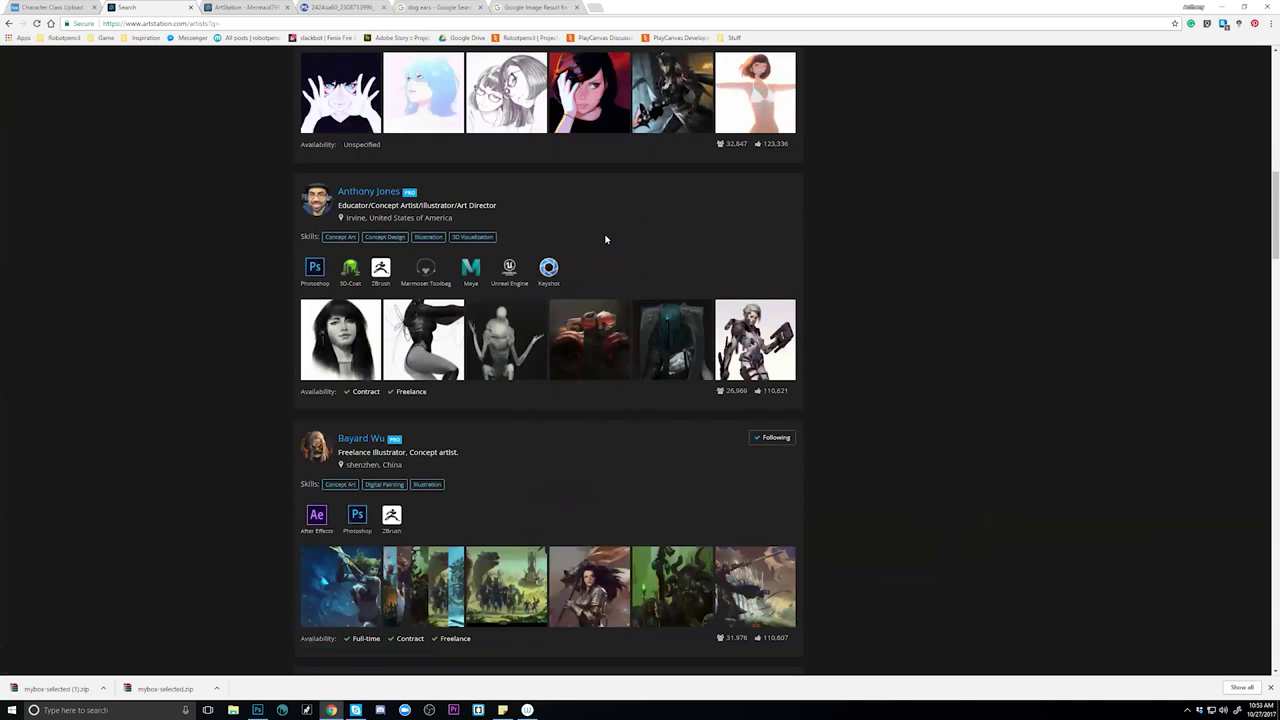
scroll(600, 237, up, 4)
scroll(651, 309, up, 3)
scroll(655, 313, down, 3)
Sort the artist search results by Followers Descending.
scroll(640, 290, up, 5)
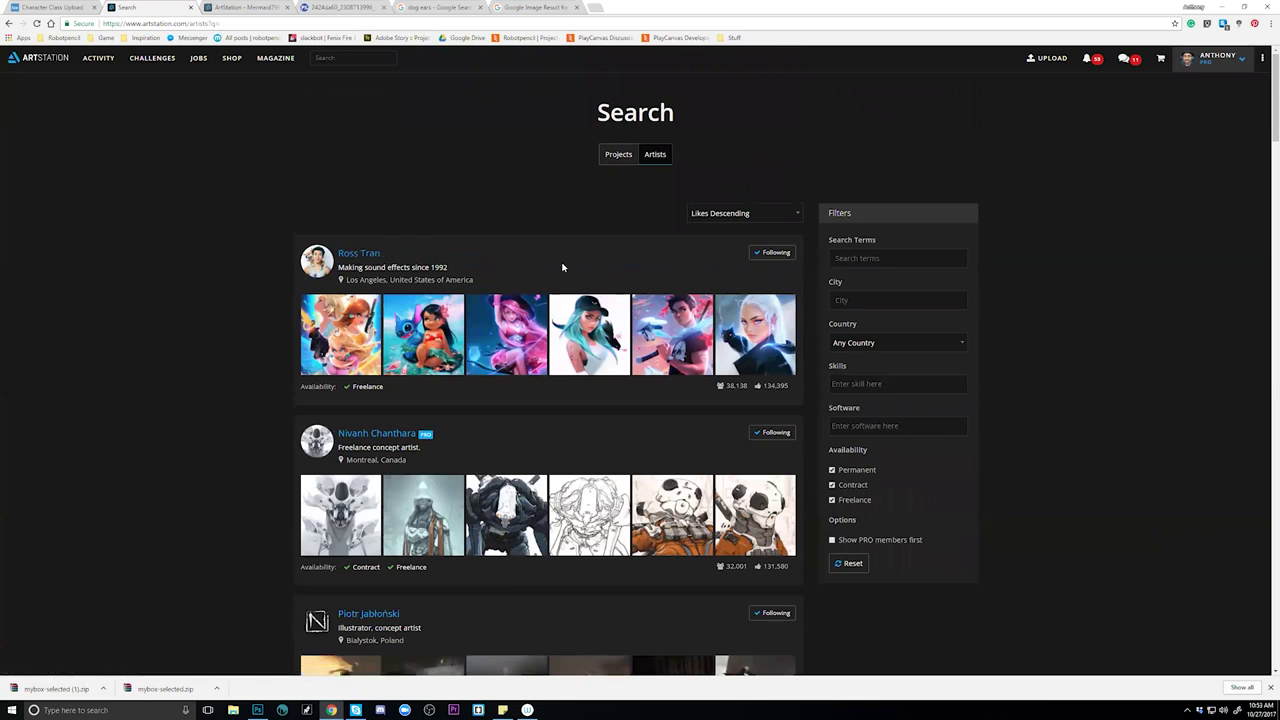
click(749, 214)
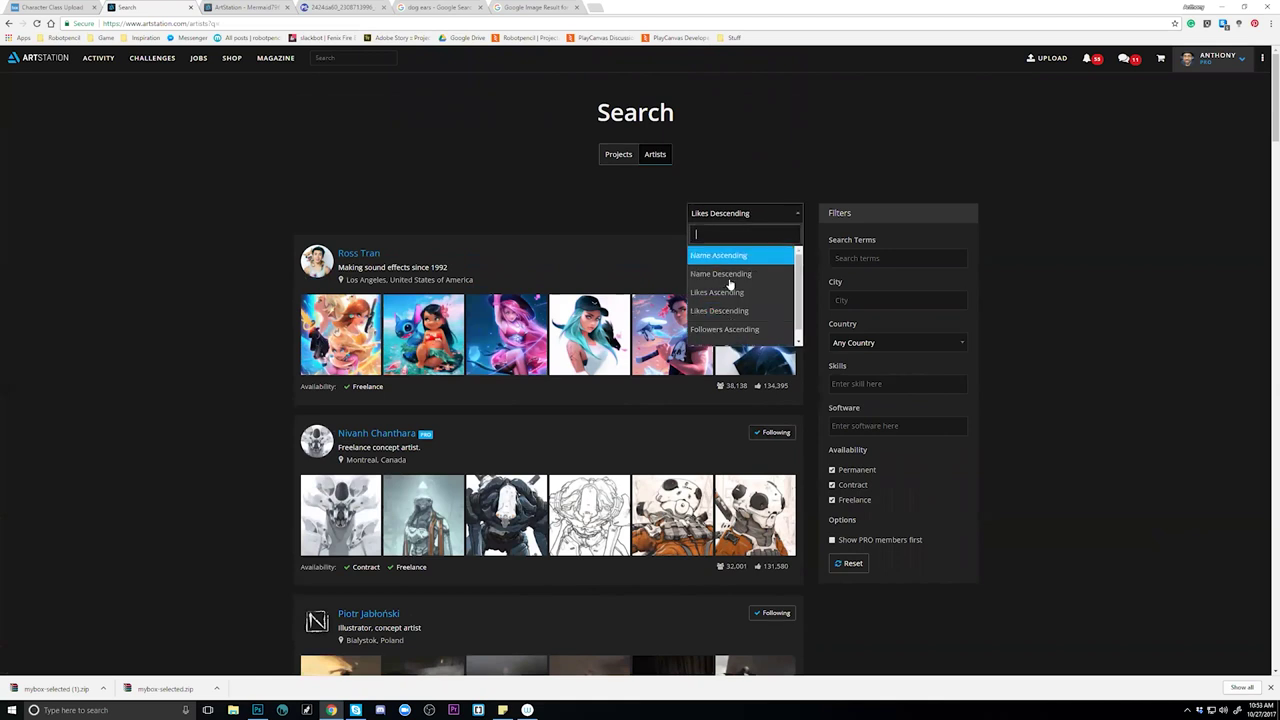
click(733, 338)
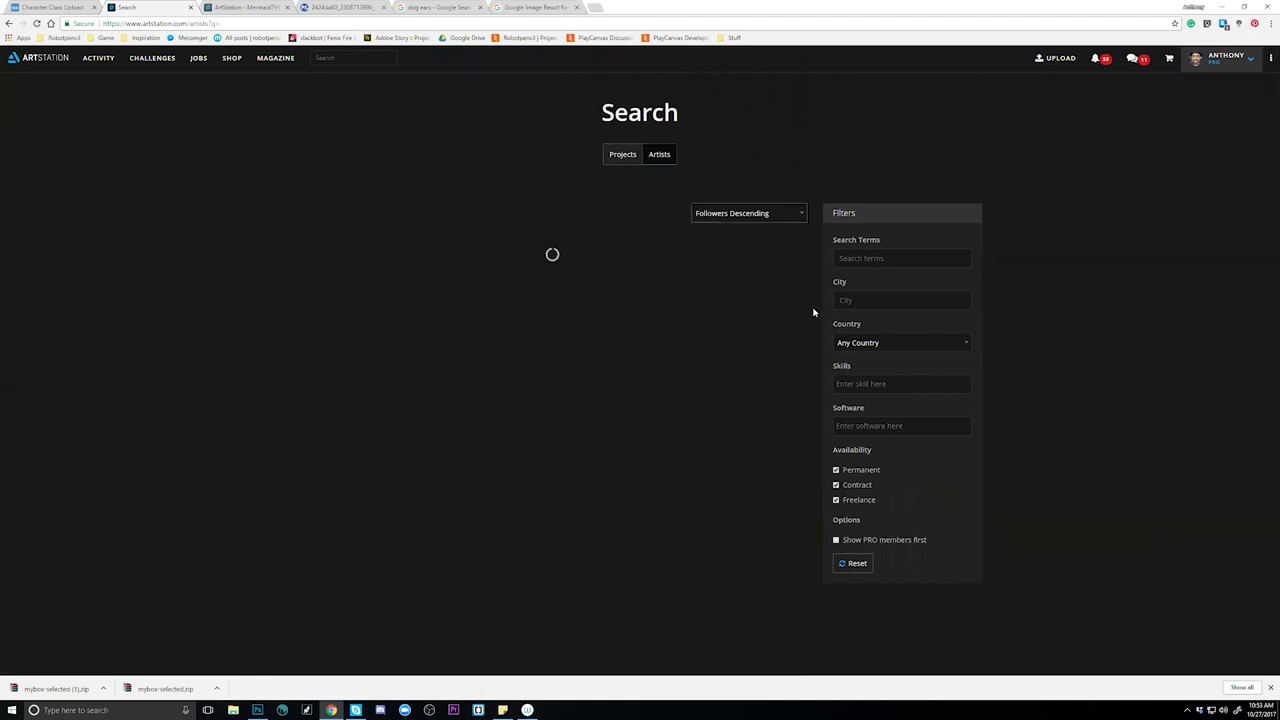
Compare the follower and like counts of the first half-dozen artists in the followers ranking.
scroll(718, 287, down, 2)
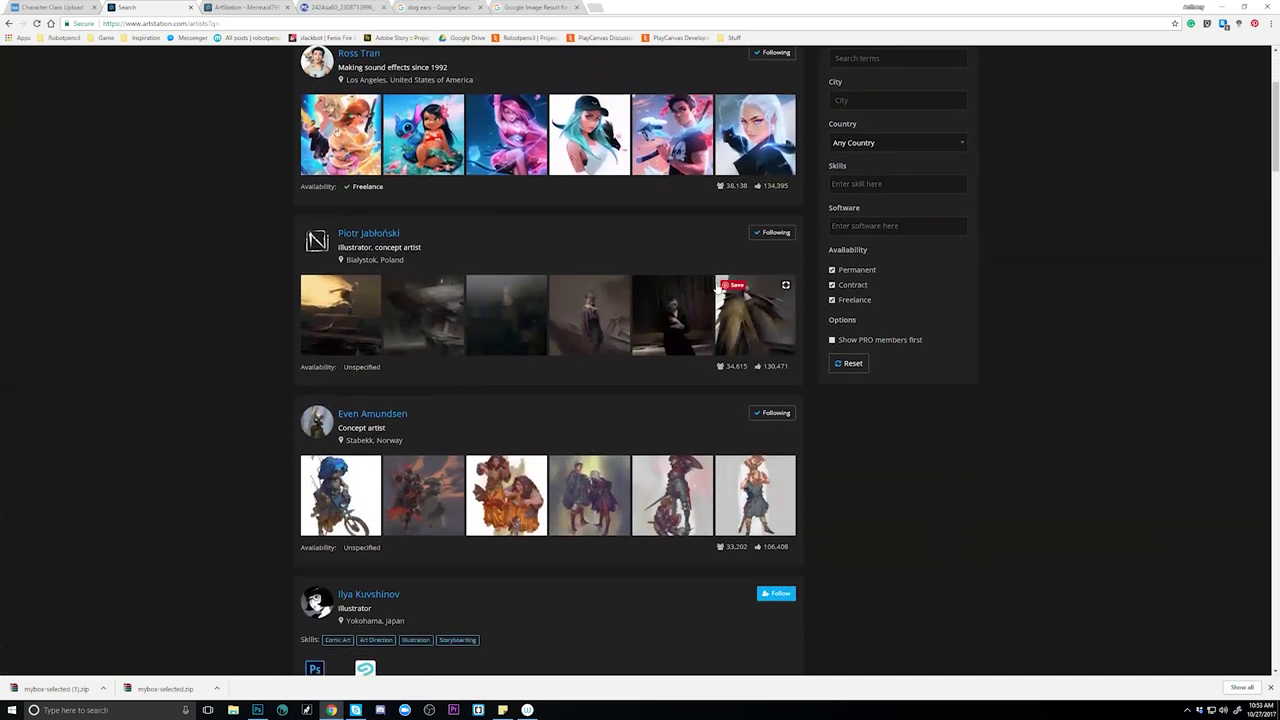
scroll(720, 285, up, 2)
scroll(390, 282, down, 2)
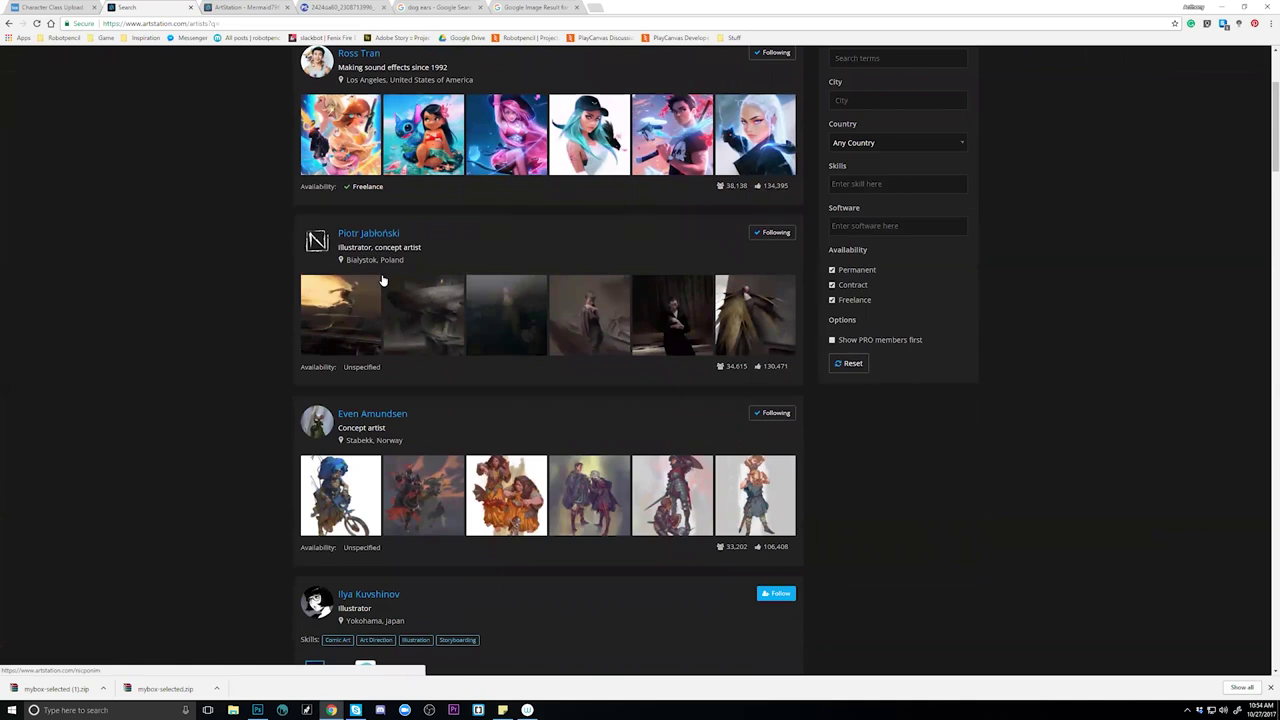
scroll(384, 279, down, 1)
scroll(400, 275, up, 1)
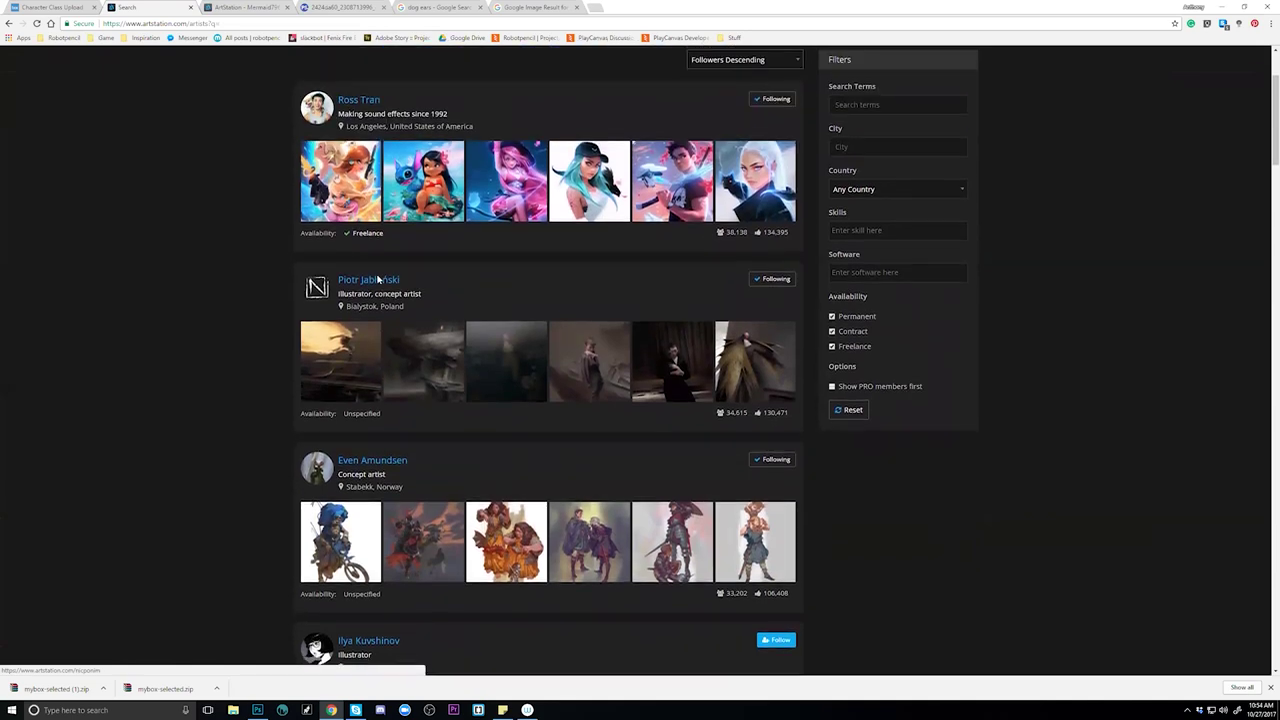
scroll(497, 259, down, 1)
scroll(497, 259, down, 1)
scroll(460, 250, up, 2)
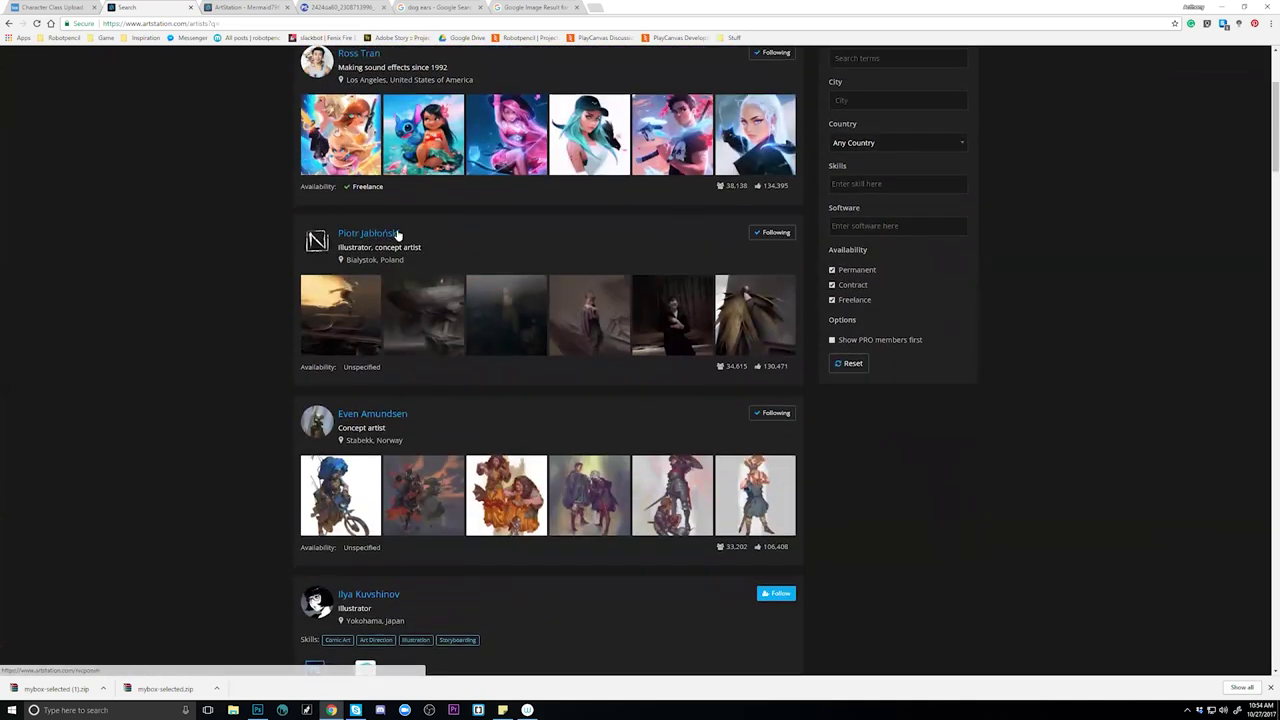
scroll(418, 240, up, 1)
scroll(531, 268, up, 1)
scroll(537, 277, down, 2)
scroll(540, 268, up, 2)
scroll(550, 290, down, 4)
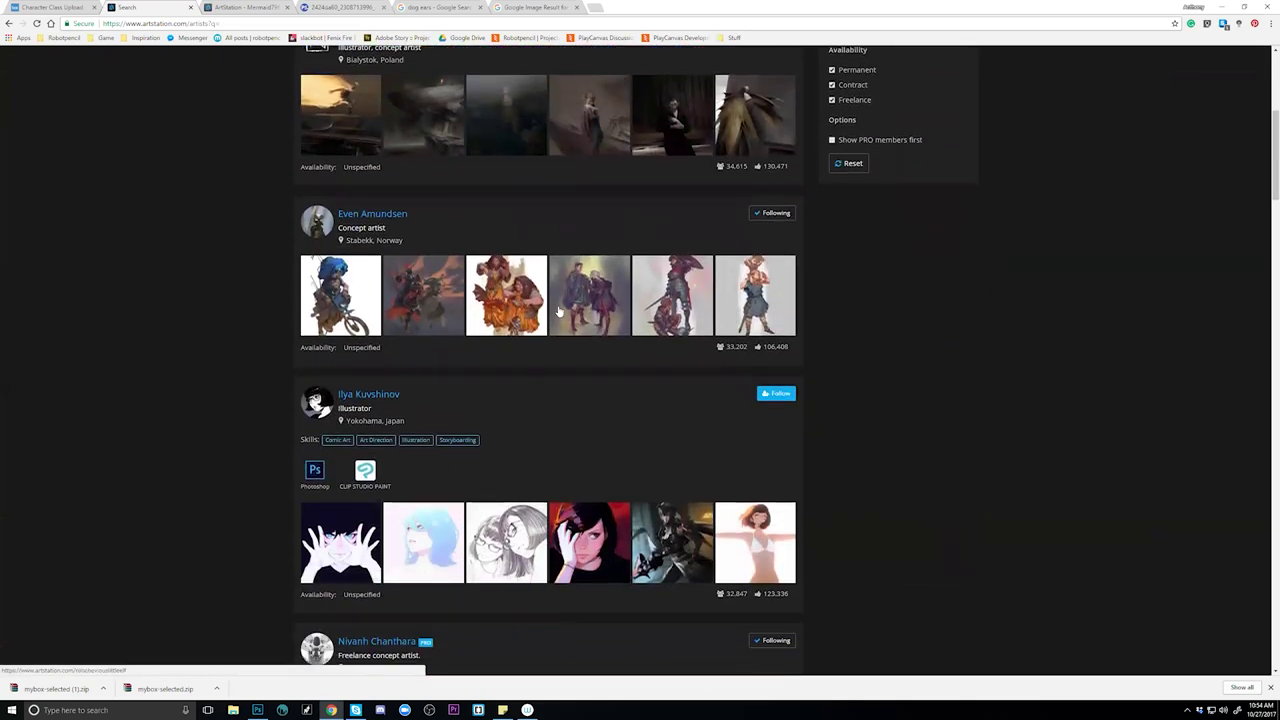
scroll(557, 309, down, 1)
scroll(551, 294, down, 6)
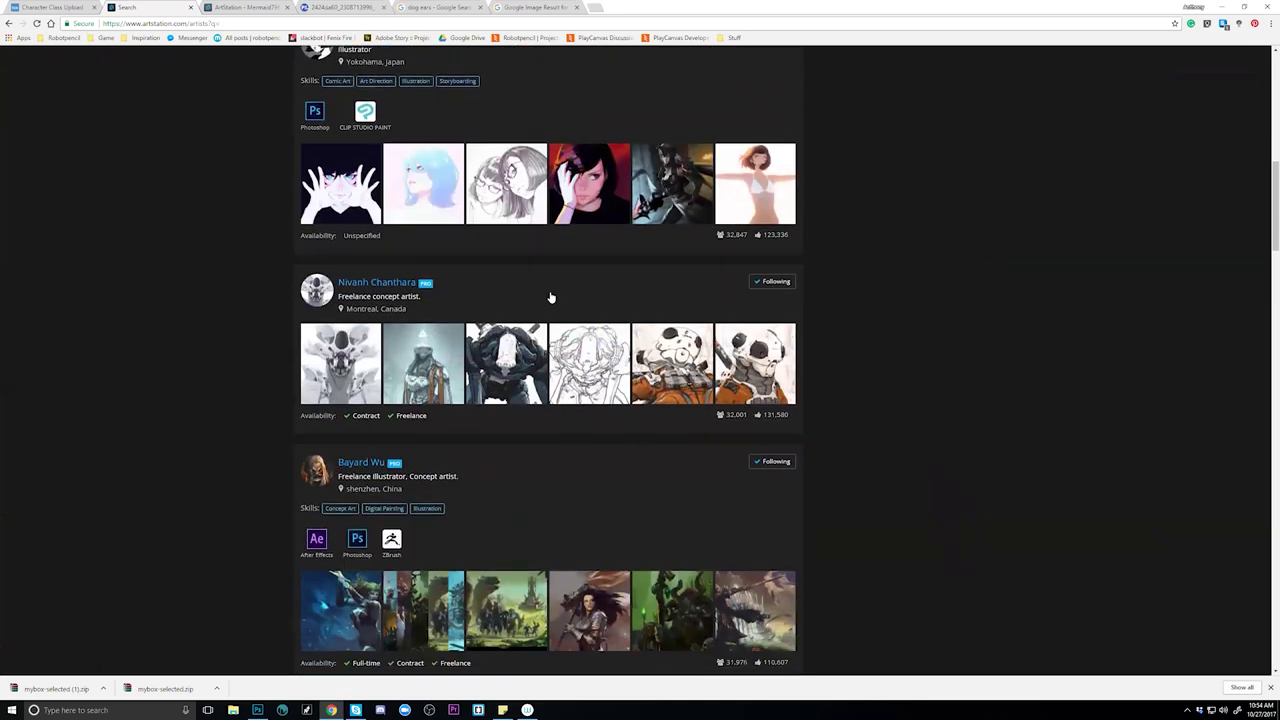
scroll(543, 283, up, 5)
scroll(551, 289, up, 8)
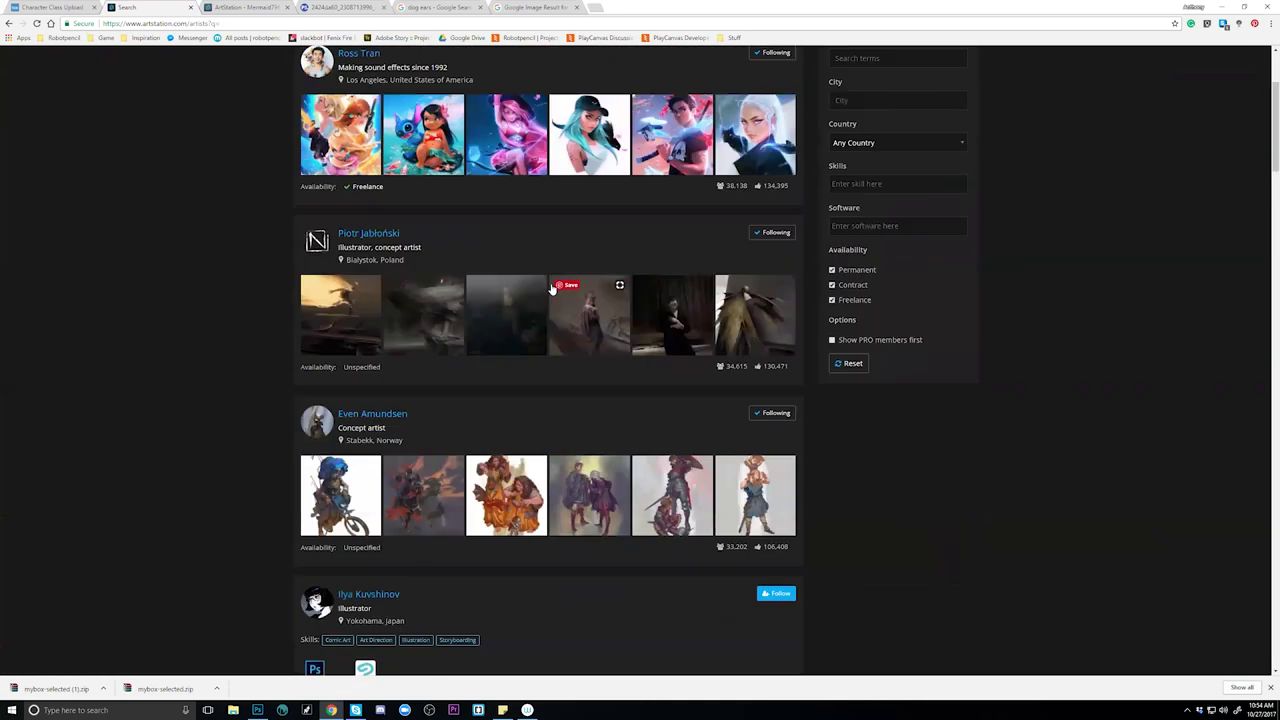
Examine the followers ranking down to the account's own profile to determine its position, and return to the start of the list.
scroll(526, 246, down, 3)
scroll(522, 293, down, 5)
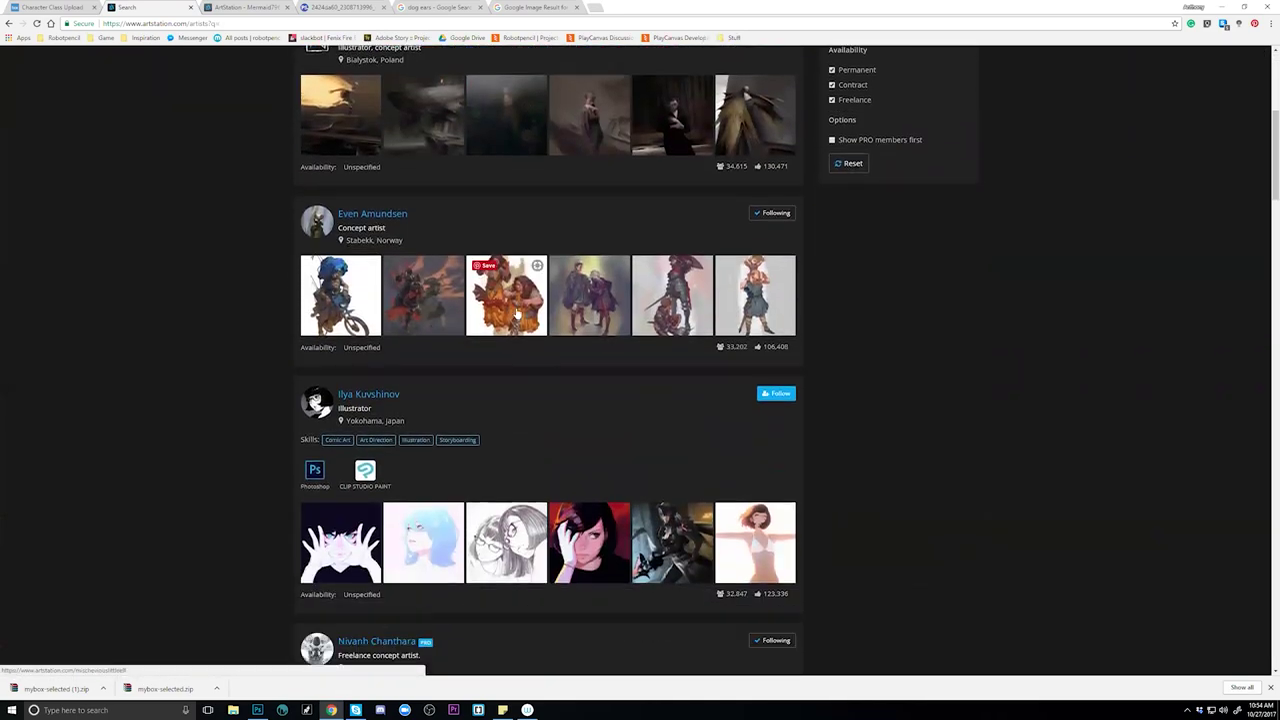
scroll(507, 310, down, 8)
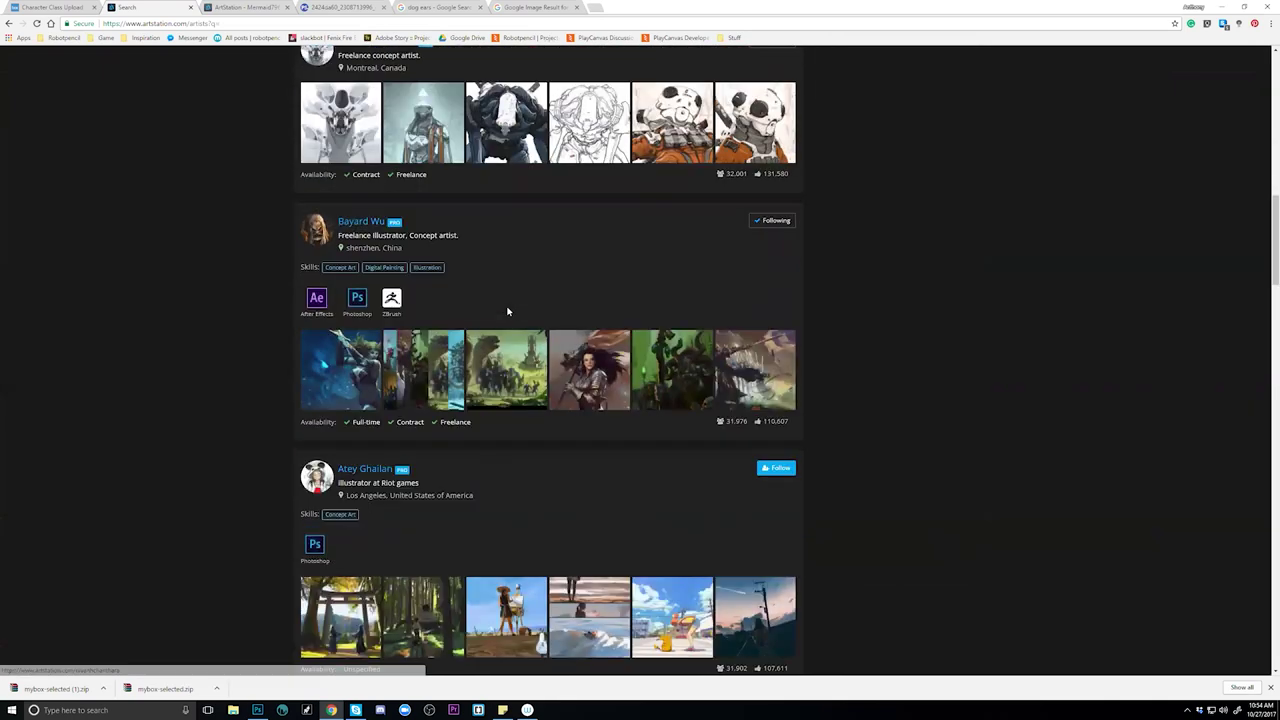
scroll(507, 312, down, 5)
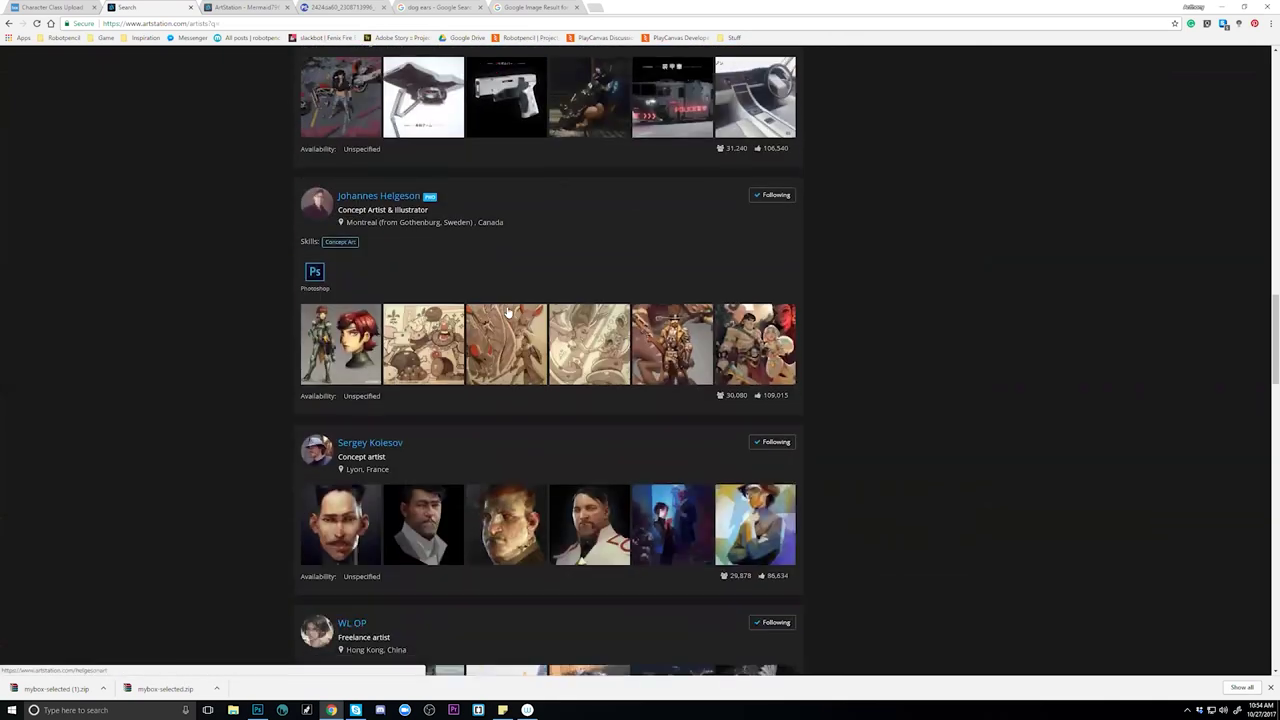
scroll(507, 312, down, 2)
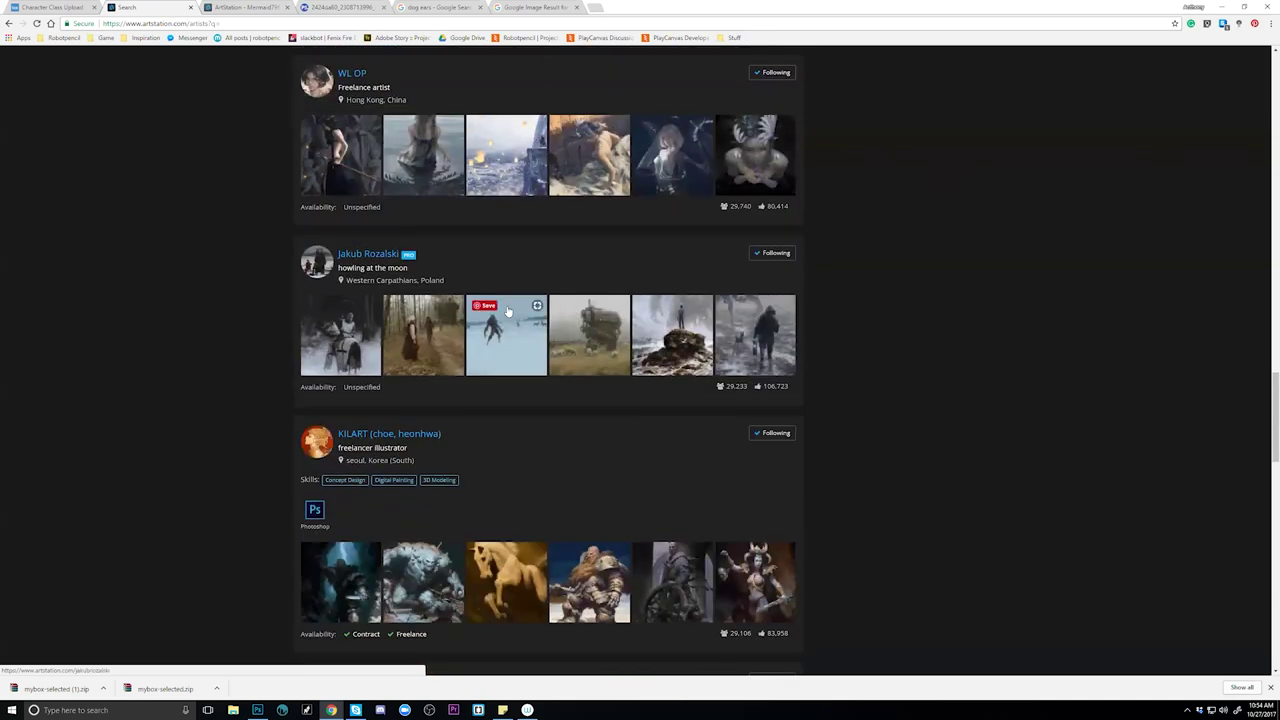
scroll(507, 312, down, 5)
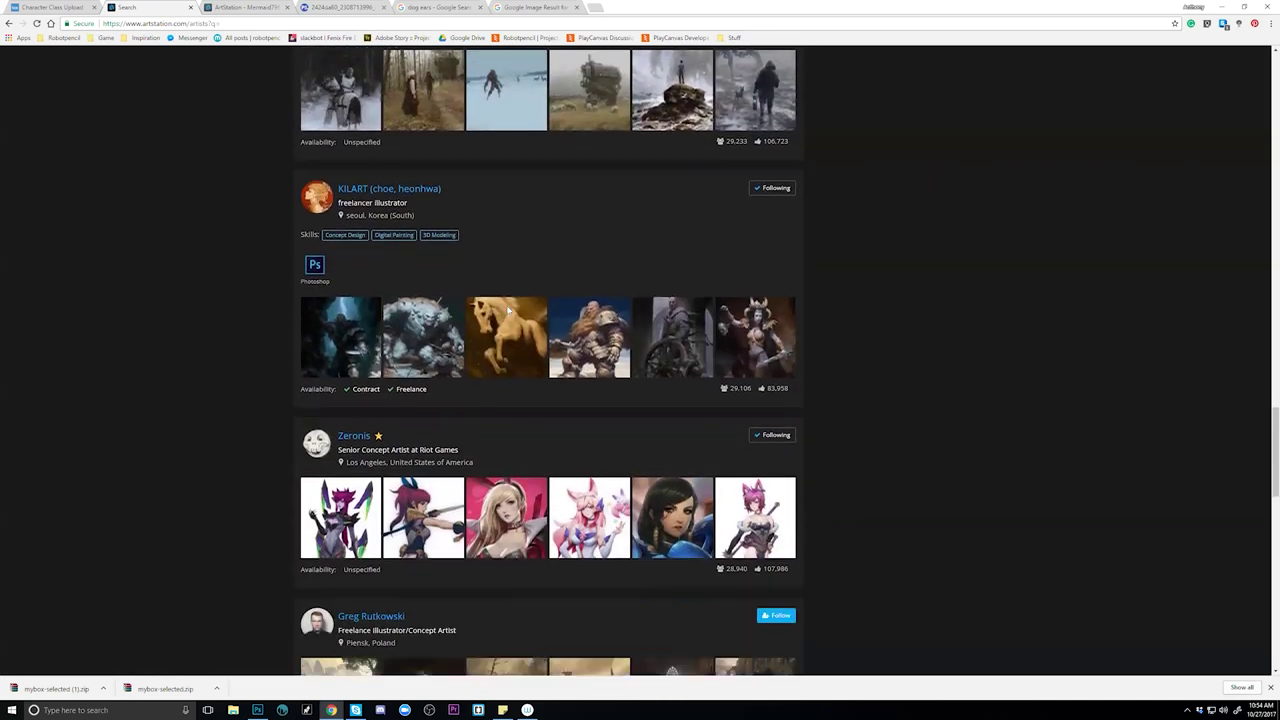
scroll(507, 312, down, 6)
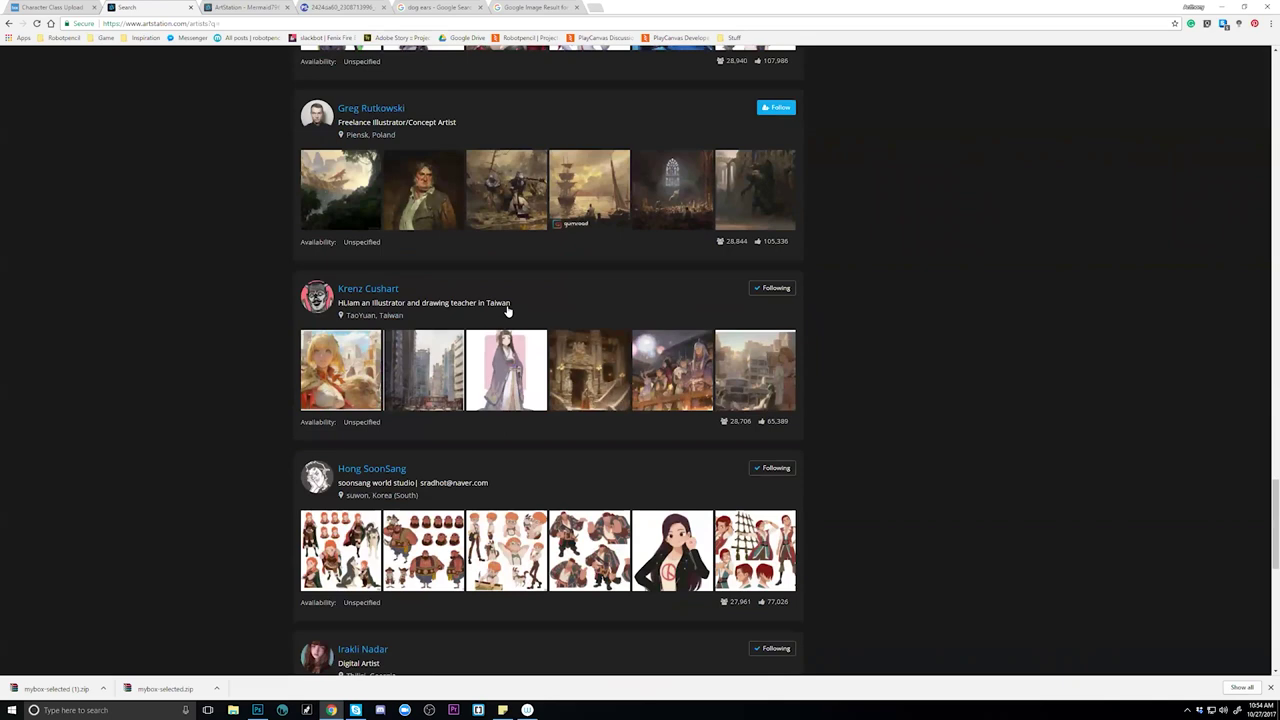
scroll(507, 312, down, 2)
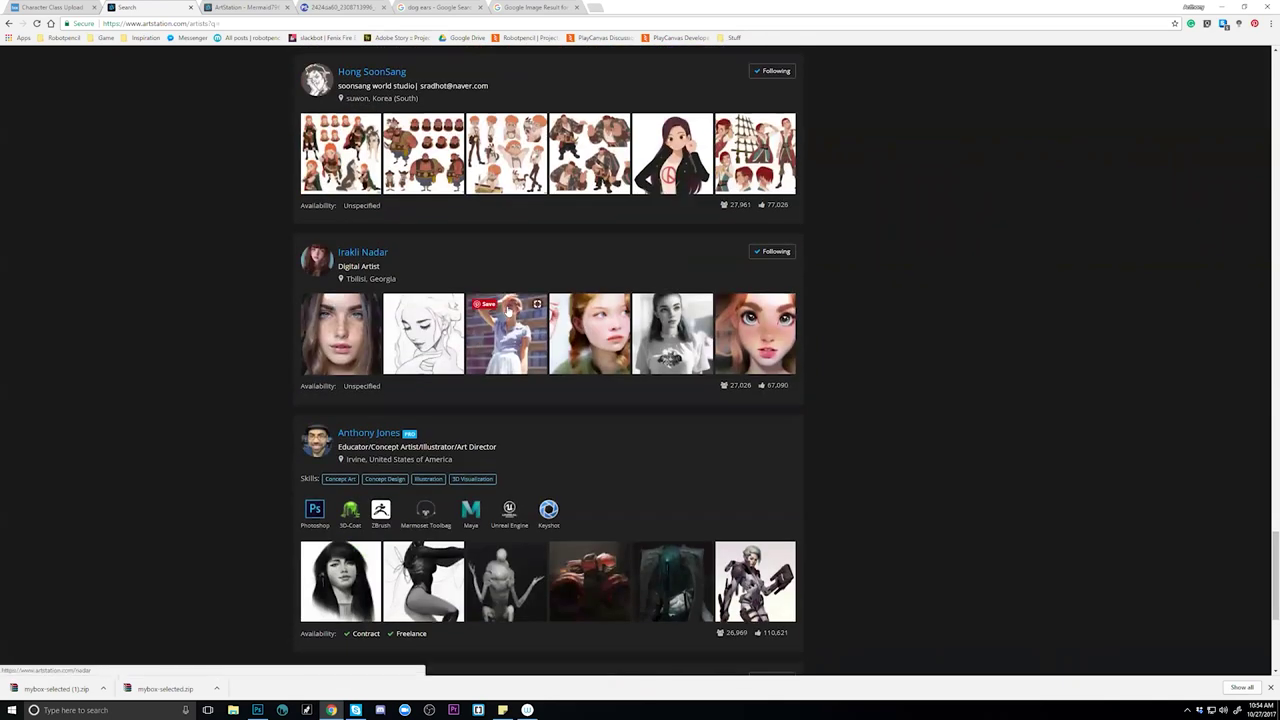
scroll(507, 312, down, 2)
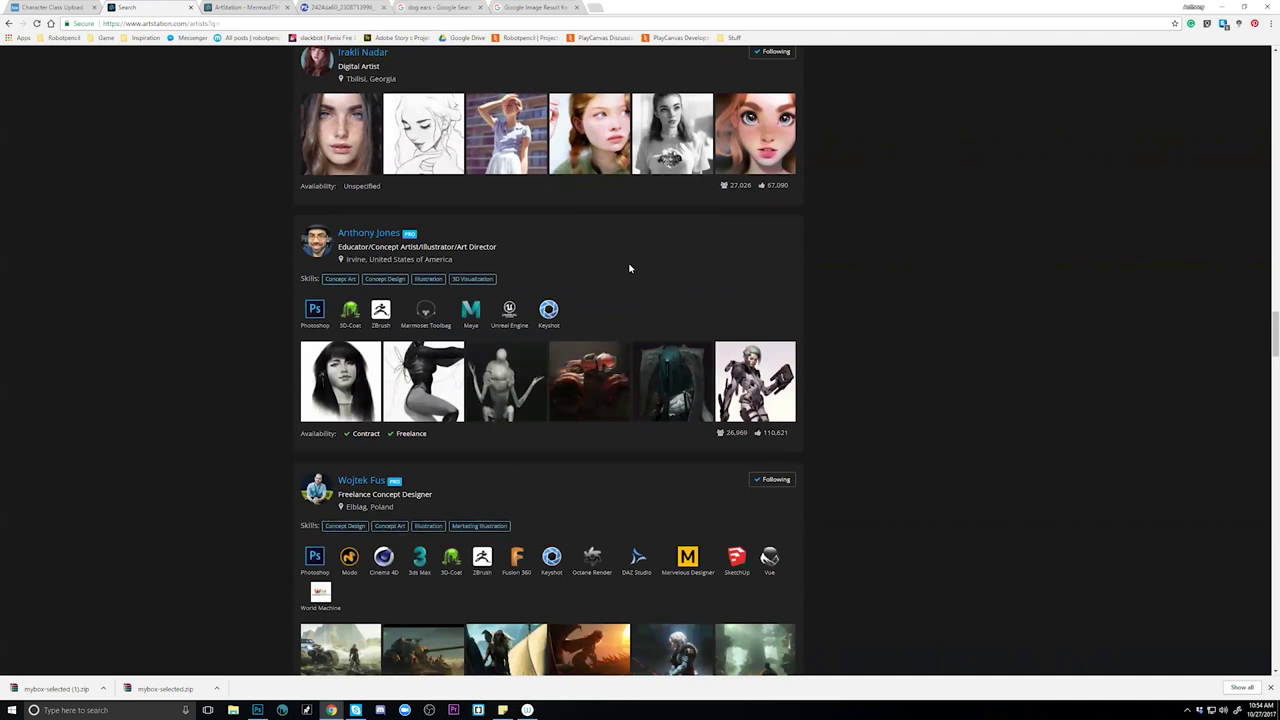
scroll(648, 240, up, 12)
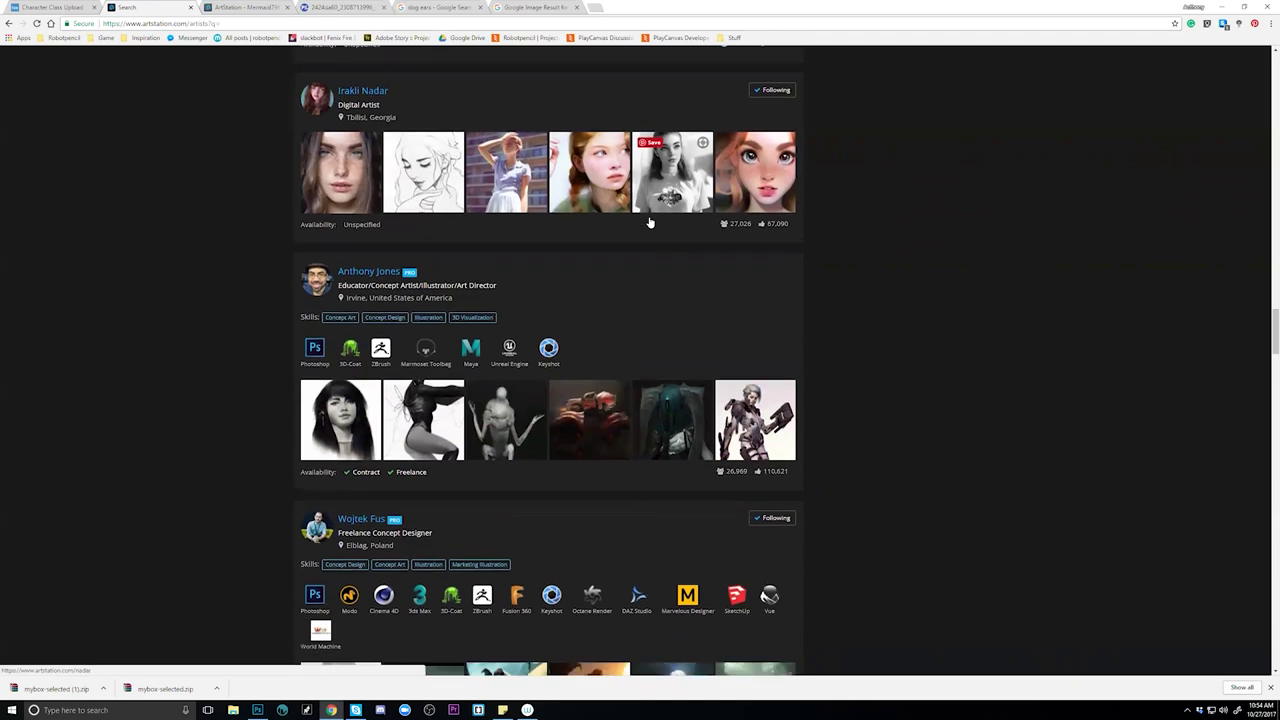
scroll(659, 249, up, 10)
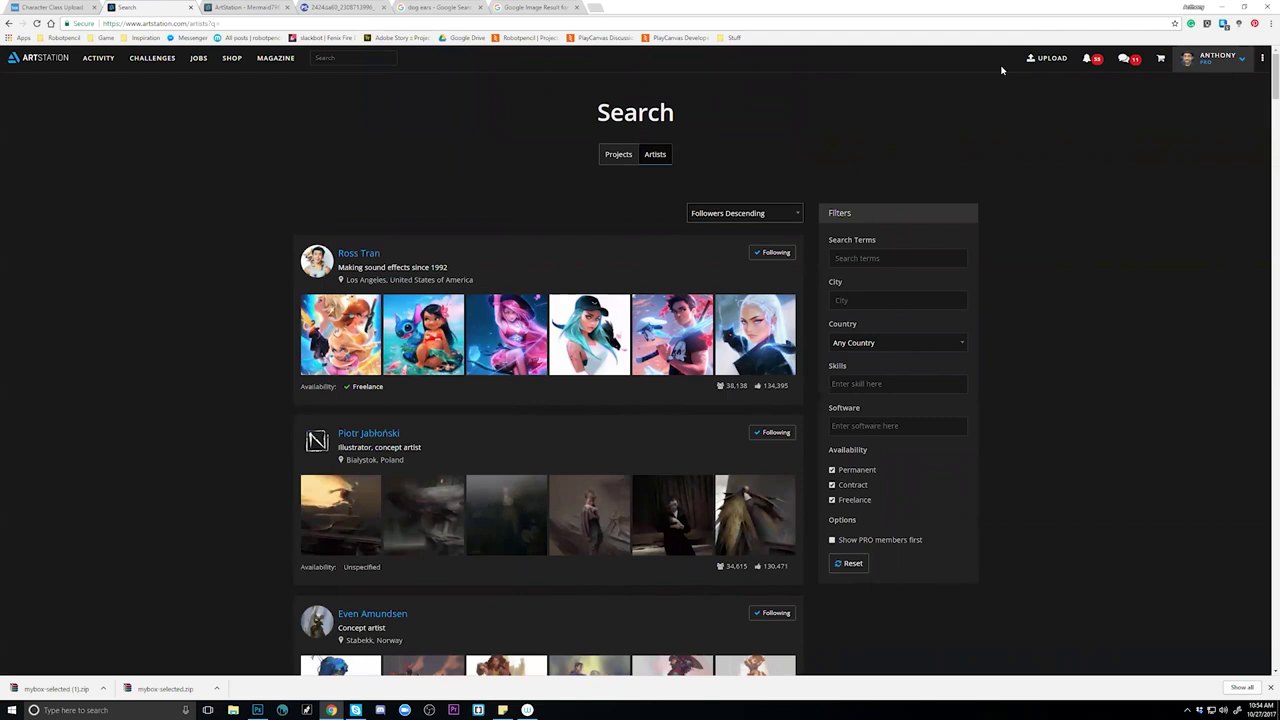
Switch to Sticky Notes and create a purple note reading "5th in likes", "19th in follows" and "10/27/17".
click(502, 710)
click(1013, 21)
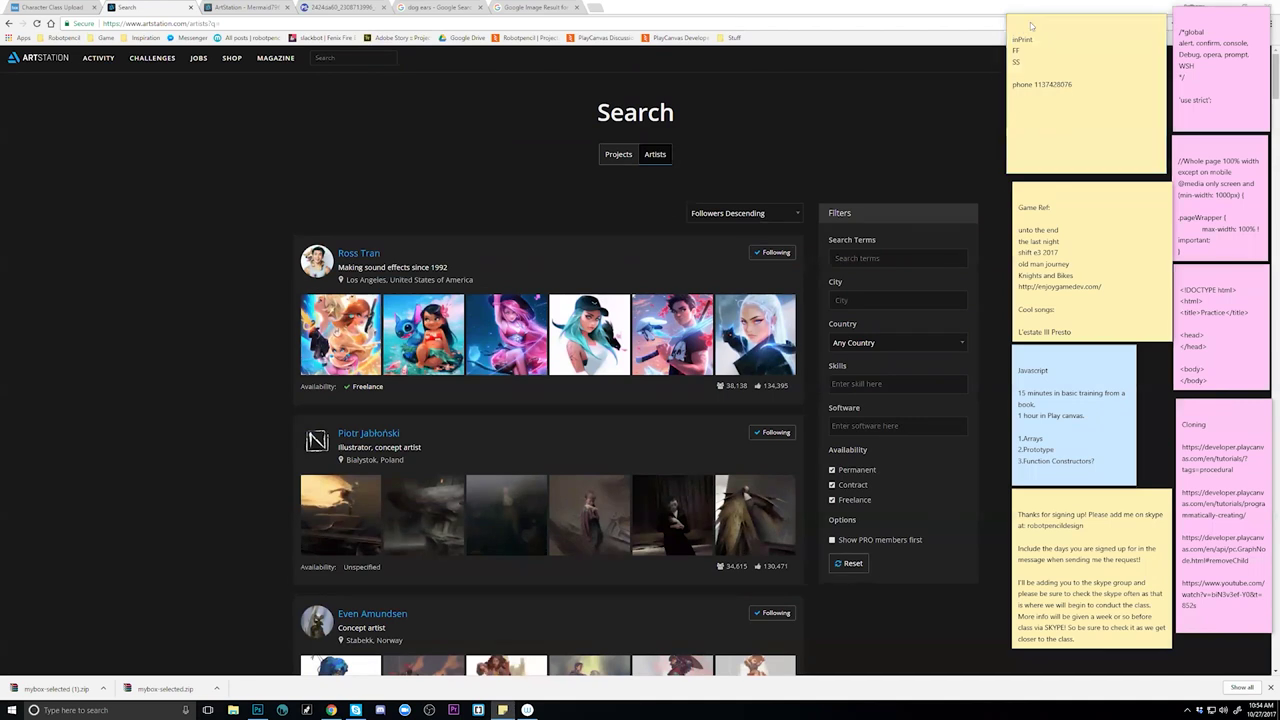
drag(1157, 25, 522, 178)
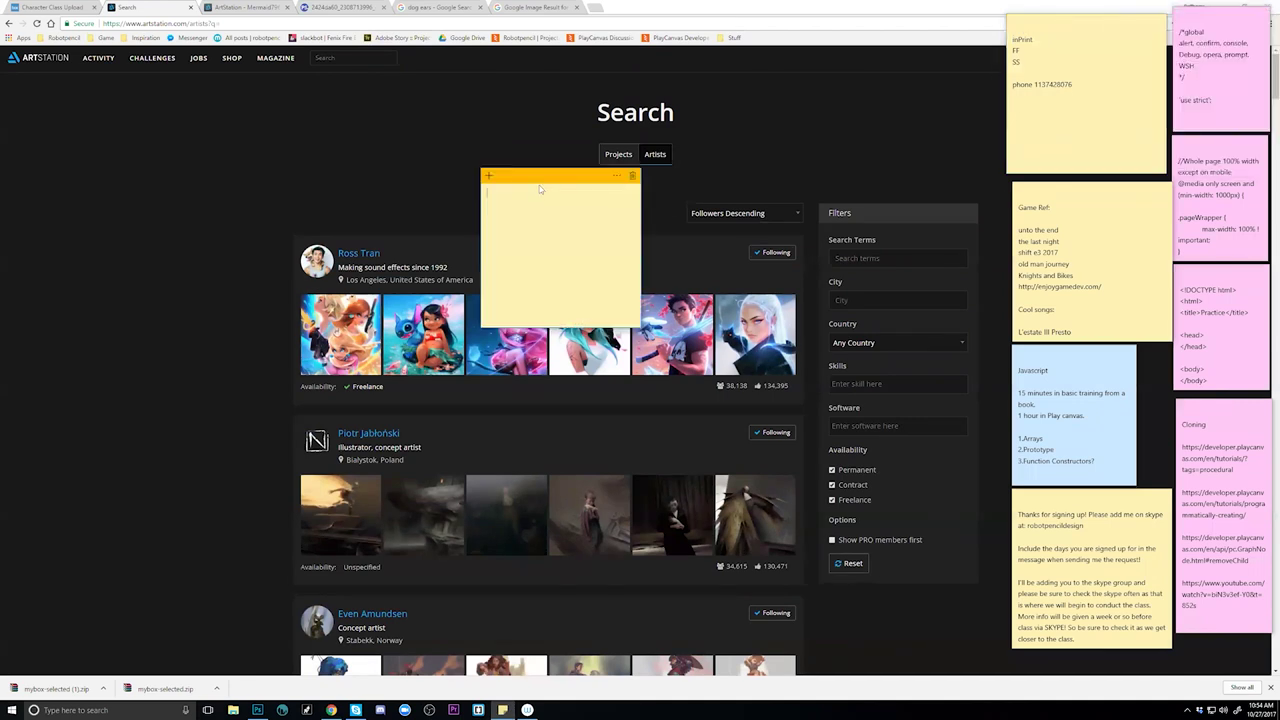
click(616, 176)
click(572, 186)
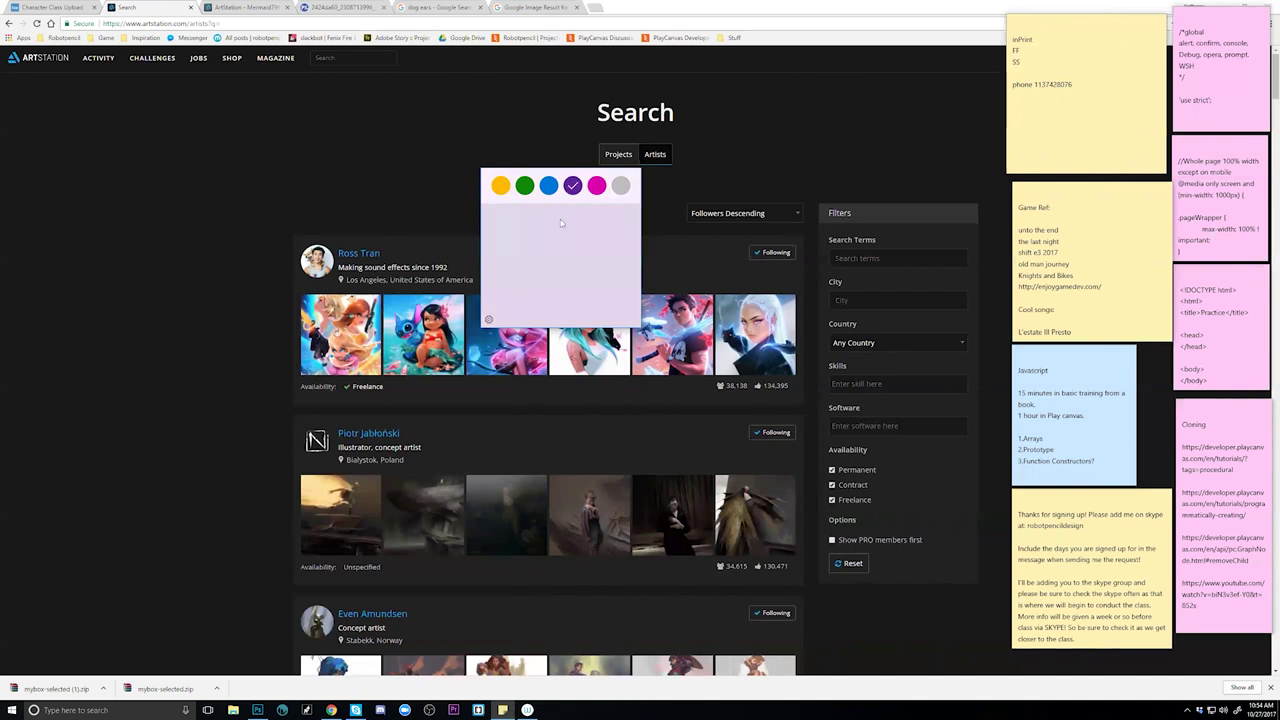
click(561, 224)
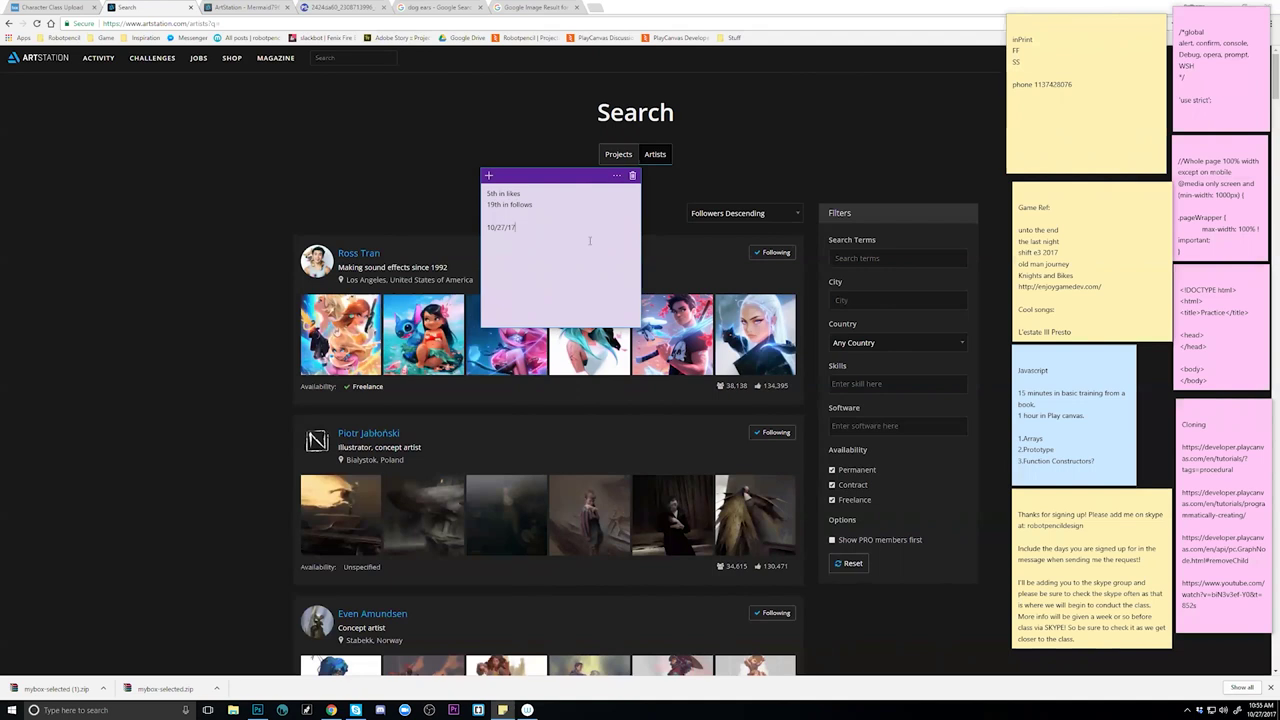
Check the lines of the purple ranking note, place it beside the other sticky notes and hide the notes.
double_click(507, 227)
double_click(506, 226)
click(520, 226)
drag(487, 193, 510, 215)
click(510, 216)
triple_click(521, 205)
click(564, 254)
click(510, 212)
drag(537, 178, 887, 42)
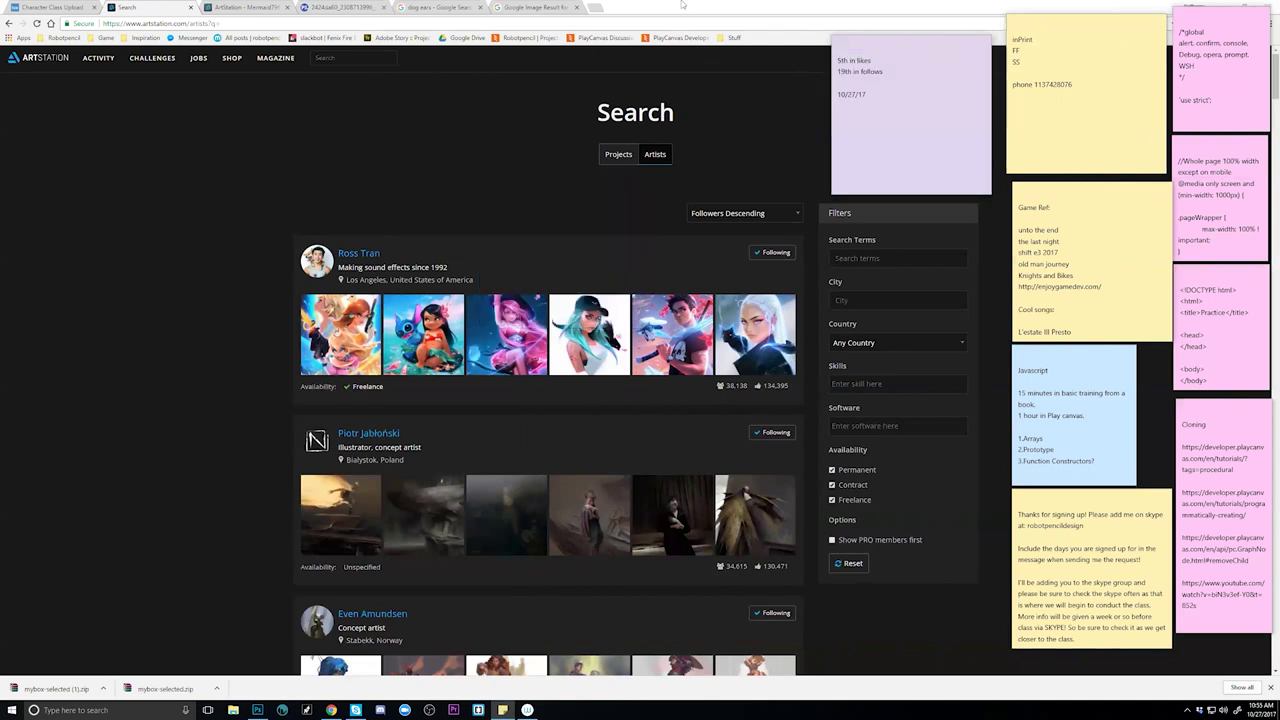
click(502, 710)
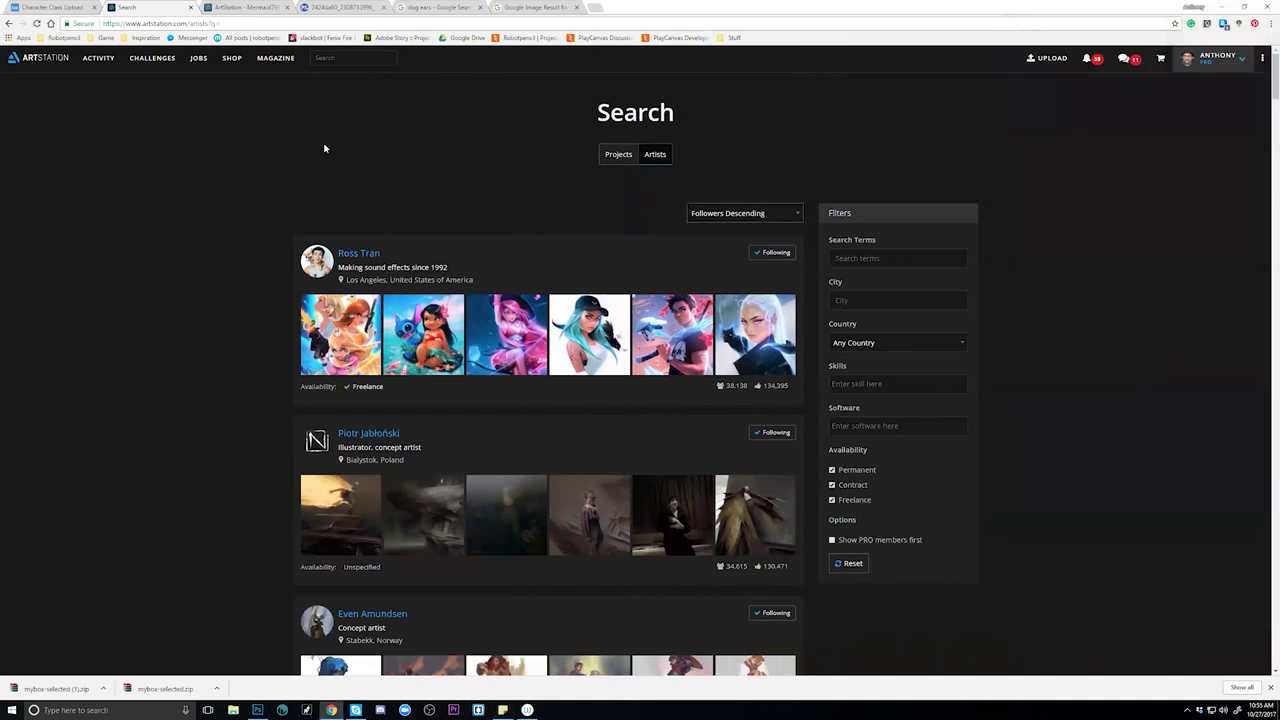
Switch back to Photoshop, flip the canvas and touch up the torso armor using greys sampled from the painting.
click(1224, 8)
key(ctrl+shift+h)
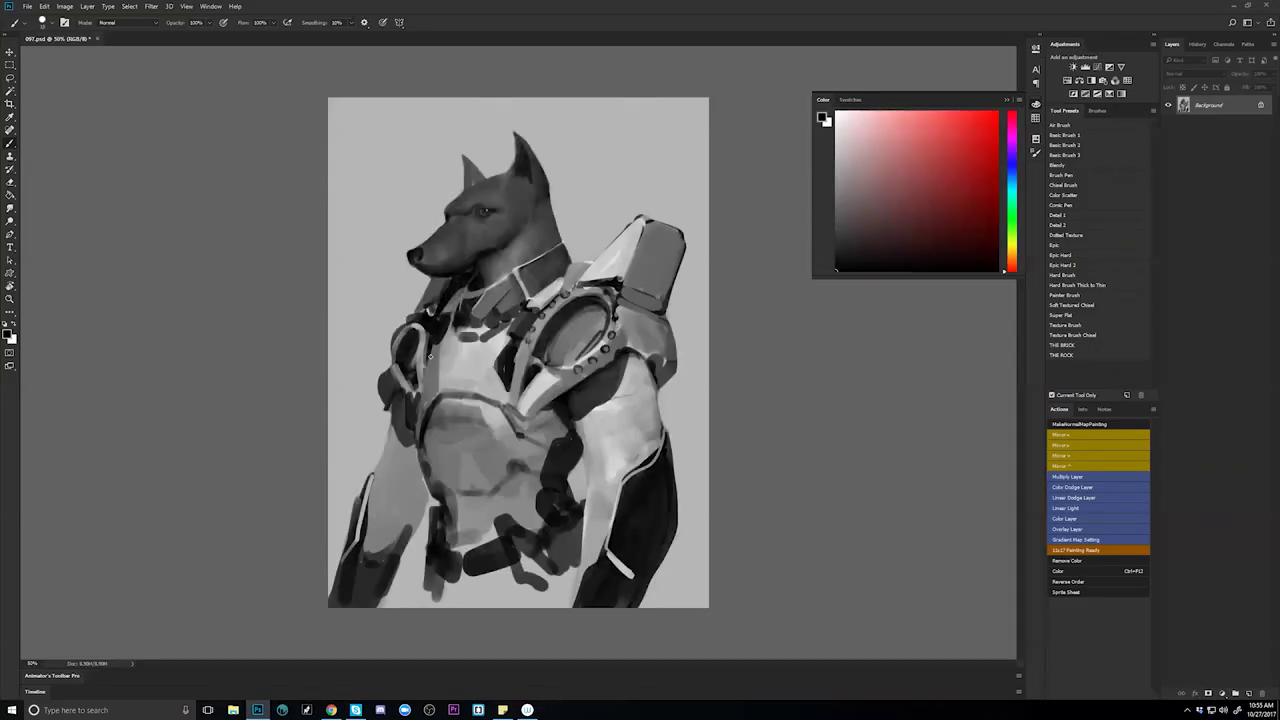
alt+click(446, 383)
alt+click(458, 373)
alt+click(436, 398)
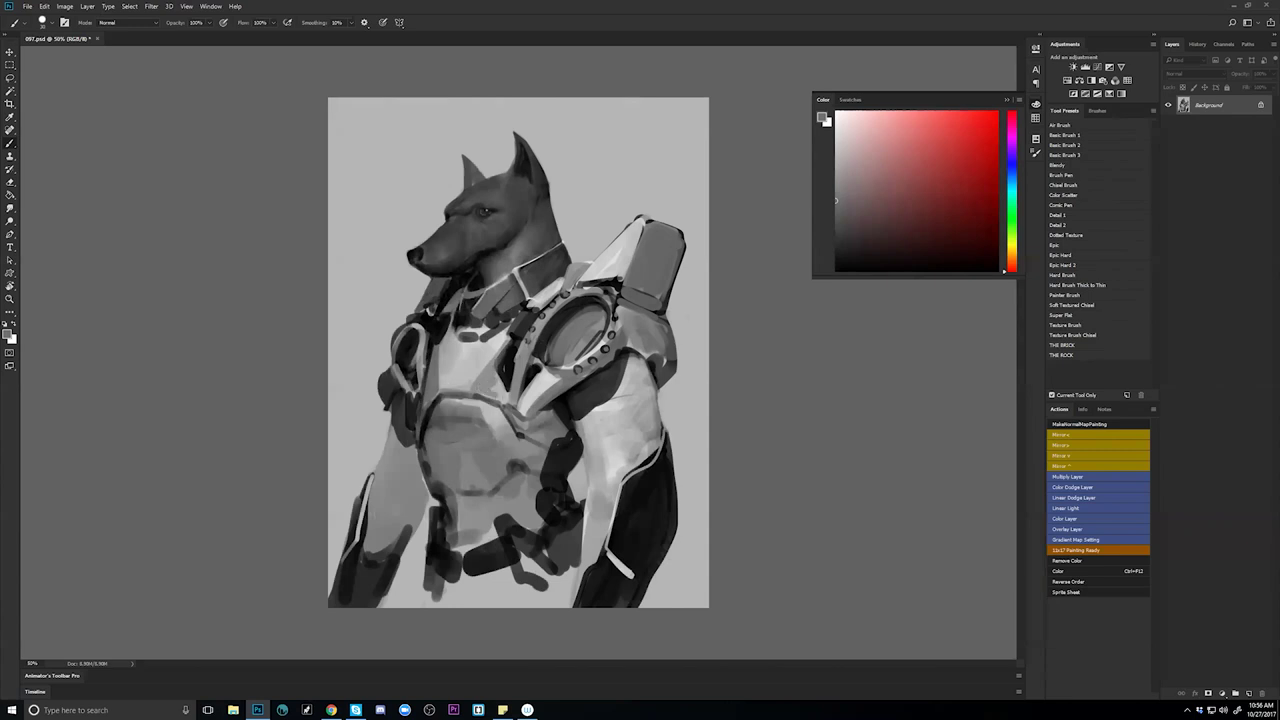
key(d)
alt+click(432, 256)
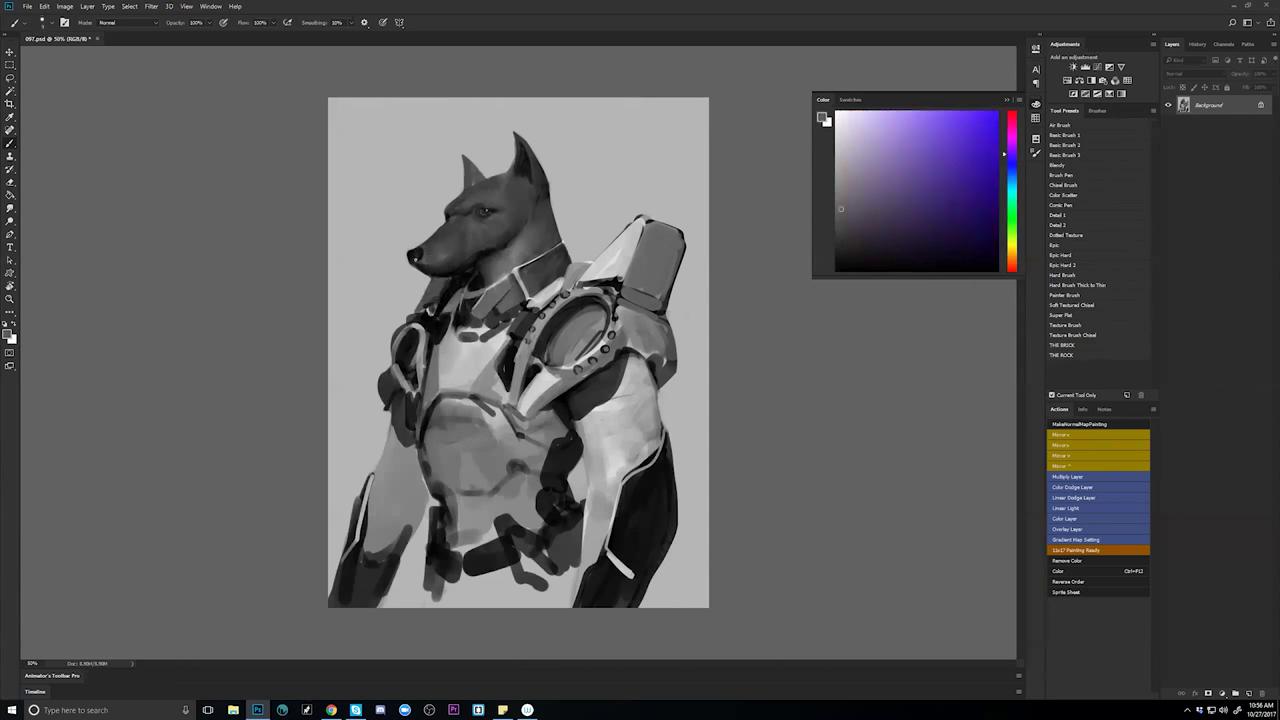
key(d)
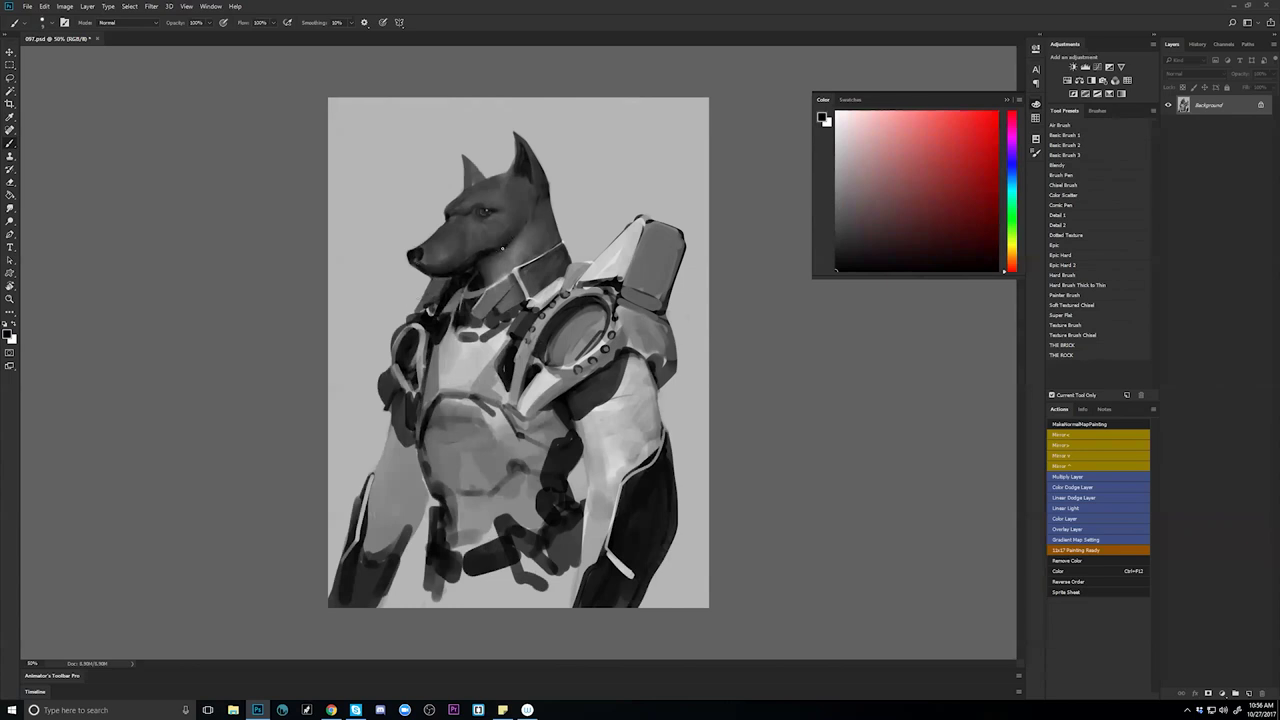
Flip the canvas horizontally and paint a short, dark vertical block on the armor at the side of the waist.
key(ctrl+shift+h)
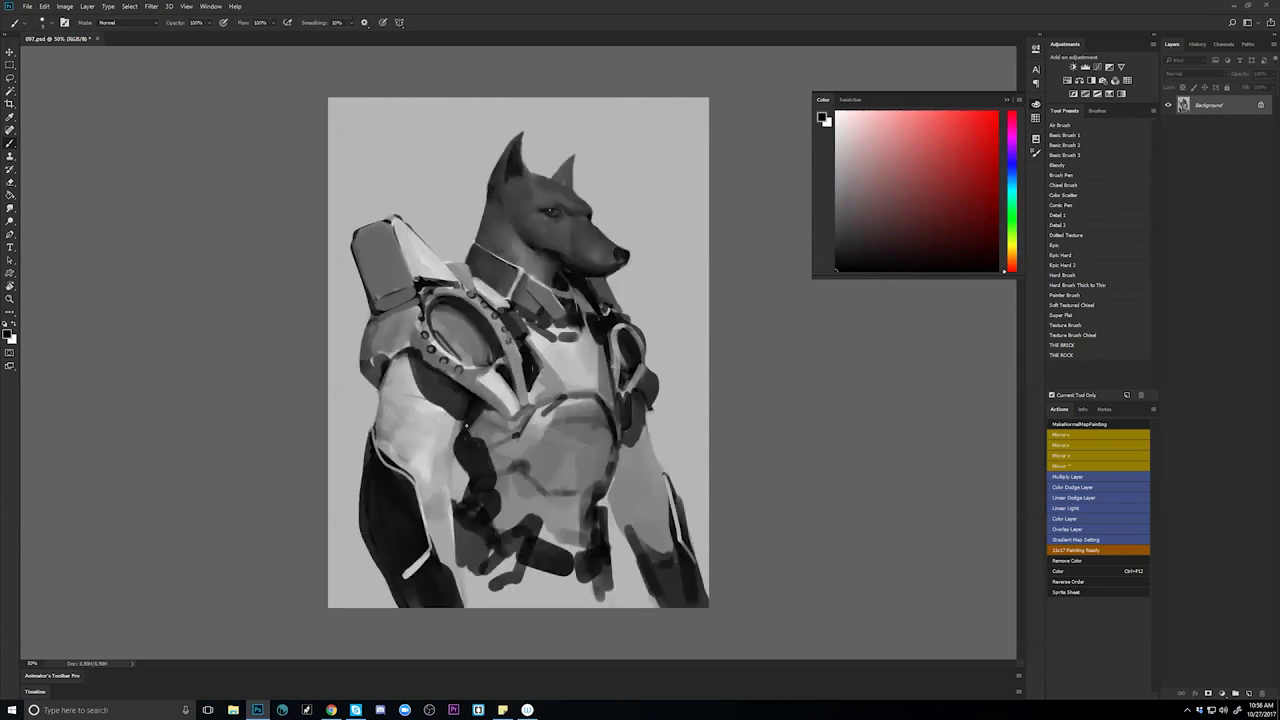
key(bracketright)
drag(459, 442, 475, 470)
drag(492, 443, 503, 468)
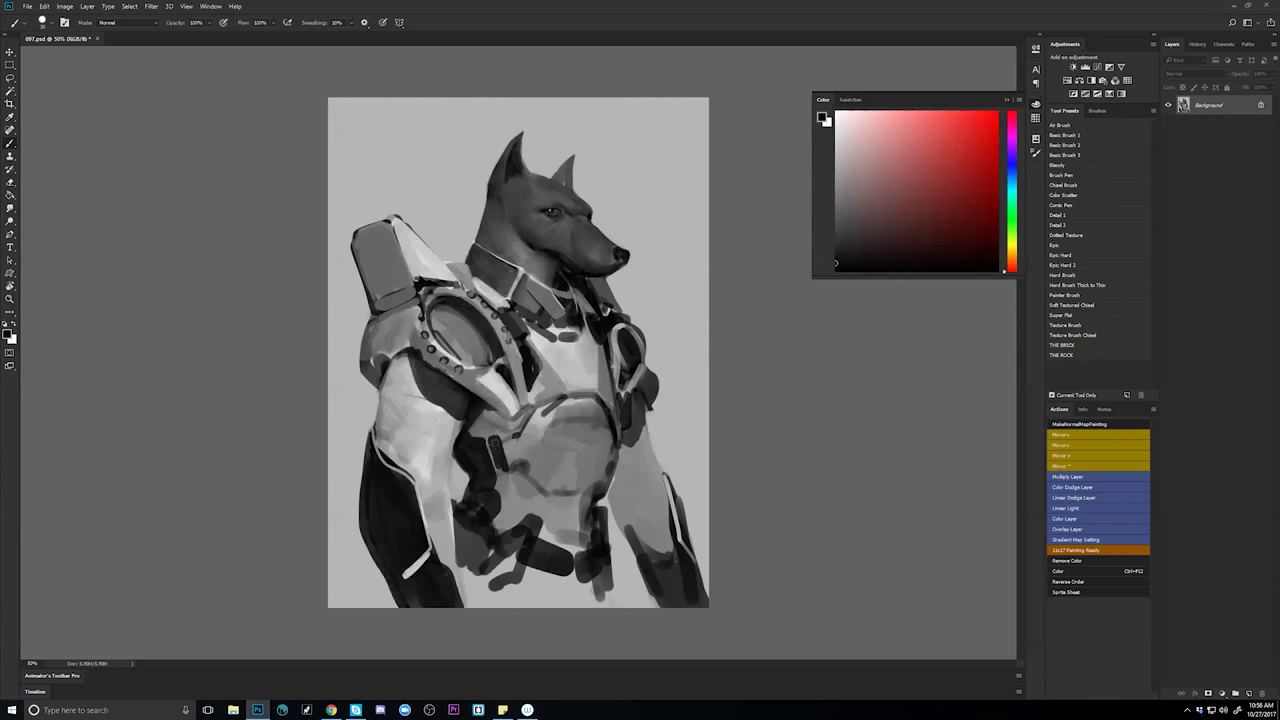
alt+click(496, 462)
key(d)
Paint a light band and a darker grey vertical panel below it on the front of the abdomen armor.
key(ctrl+shift+h)
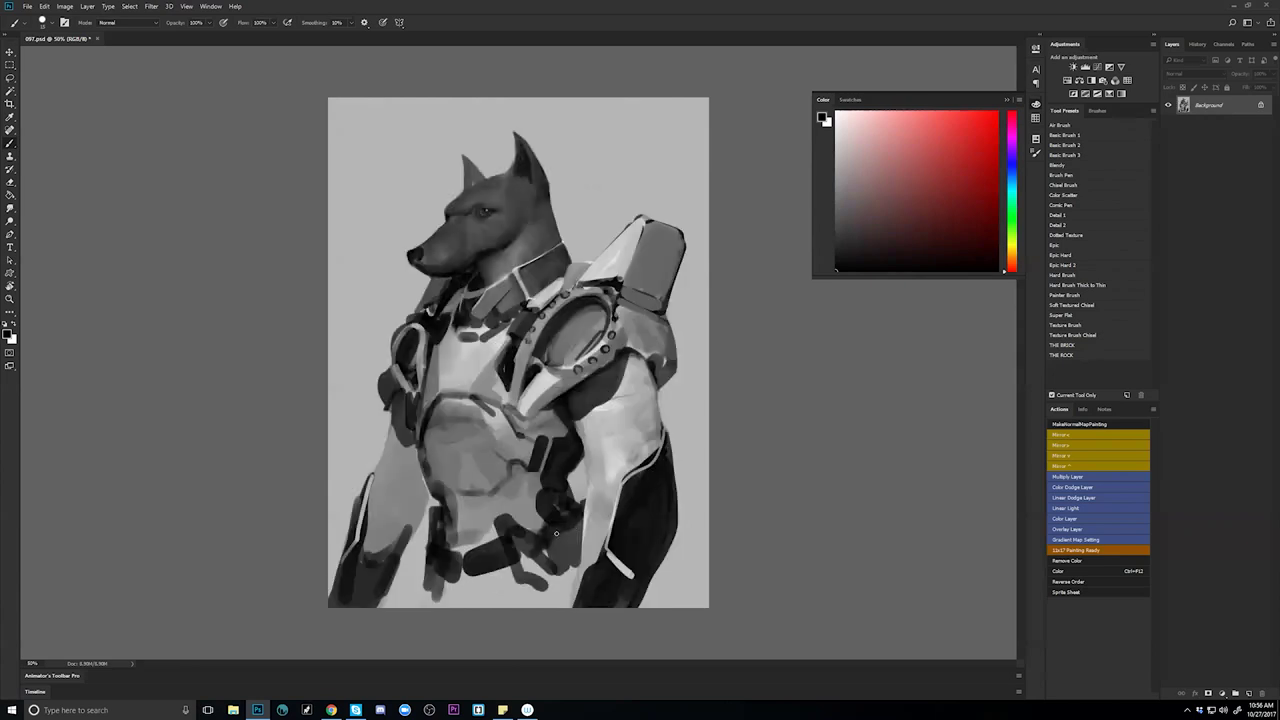
alt+click(445, 412)
alt+click(461, 406)
key(F2)
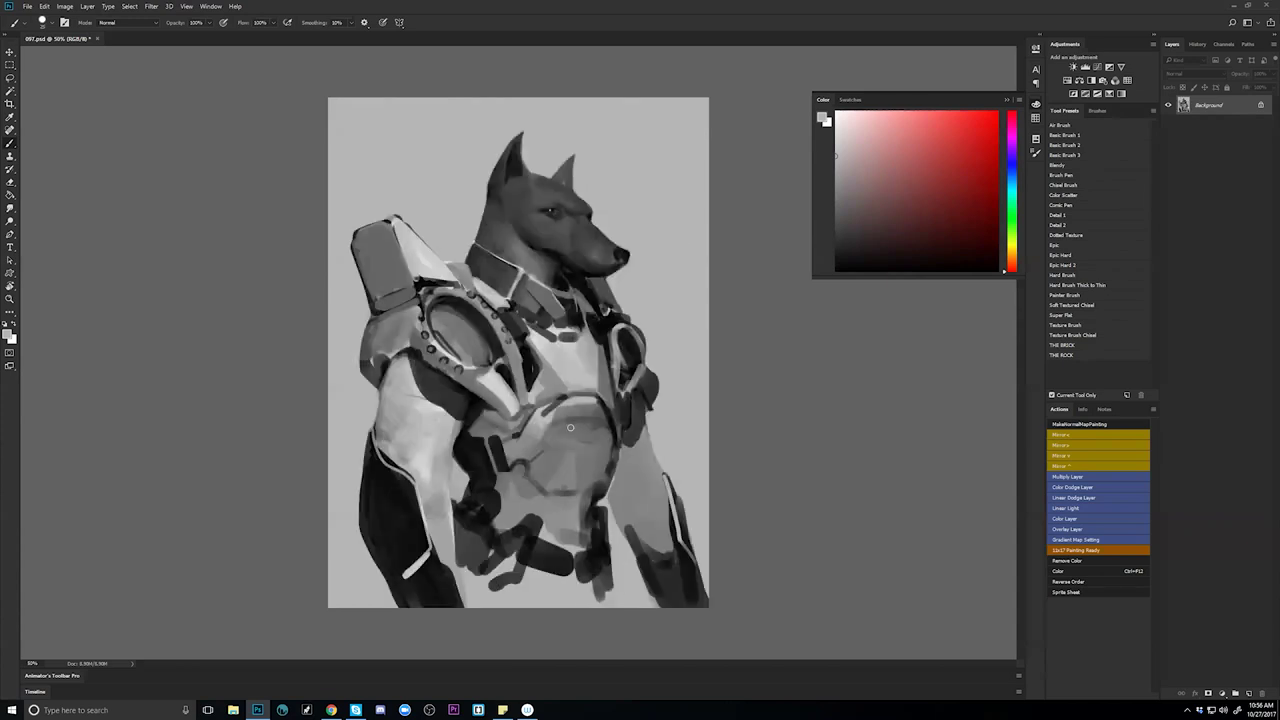
mouse_move(584, 424)
mouse_down()
mouse_move(581, 479)
mouse_move(588, 434)
mouse_move(575, 482)
mouse_move(560, 485)
mouse_move(579, 488)
mouse_up()
alt+click(595, 449)
key(bracketright)
key(bracketright)
key(bracketright)
mouse_move(588, 438)
mouse_down()
mouse_move(555, 531)
mouse_move(575, 544)
mouse_move(555, 540)
mouse_up()
alt+click(604, 467)
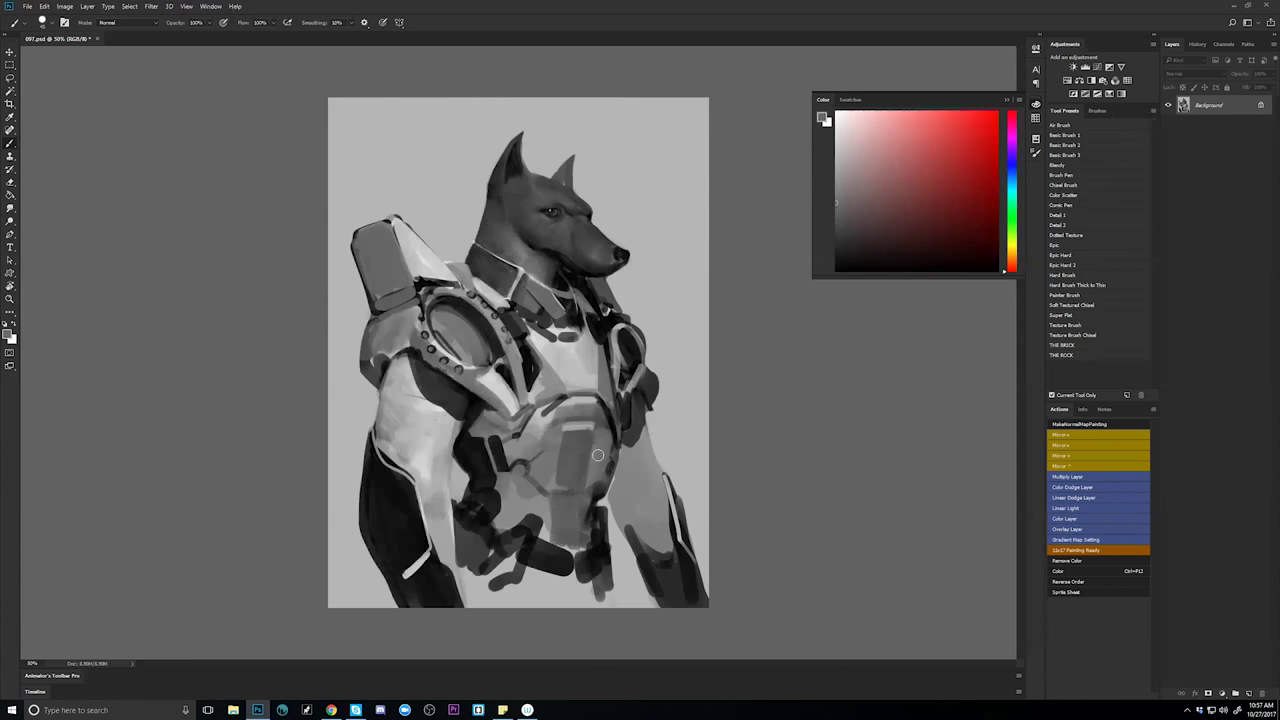
Darken the side edge of the abdomen armor and paint a black tapered piece at its lower tip.
alt+click(599, 490)
mouse_move(594, 494)
mouse_down()
mouse_move(611, 476)
mouse_move(600, 497)
mouse_up()
alt+click(606, 529)
key(d)
drag(609, 484, 609, 503)
alt+click(609, 486)
key(d)
mouse_move(561, 494)
mouse_down()
mouse_move(550, 492)
mouse_move(565, 515)
mouse_move(562, 496)
mouse_move(588, 496)
mouse_move(560, 510)
mouse_move(576, 519)
mouse_up()
Flip the canvas and extend both hips down to the canvas edge with broad dark strokes.
key(ctrl+f)
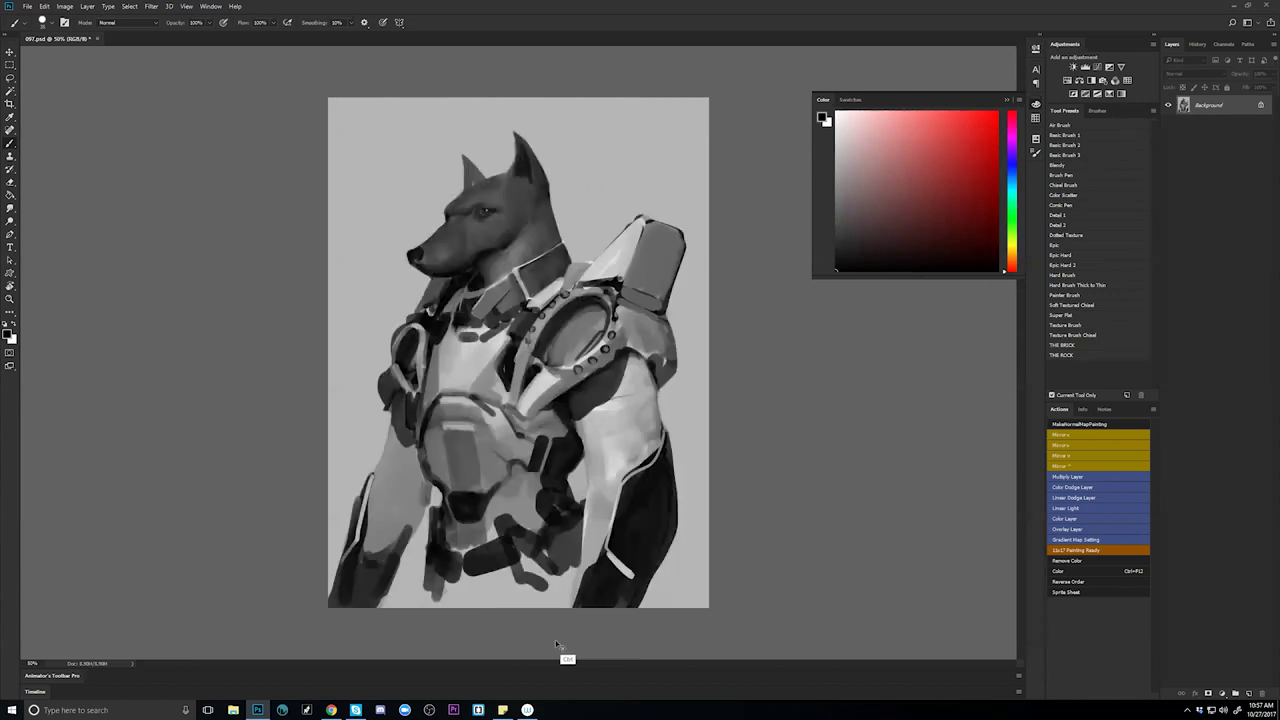
drag(432, 548, 414, 616)
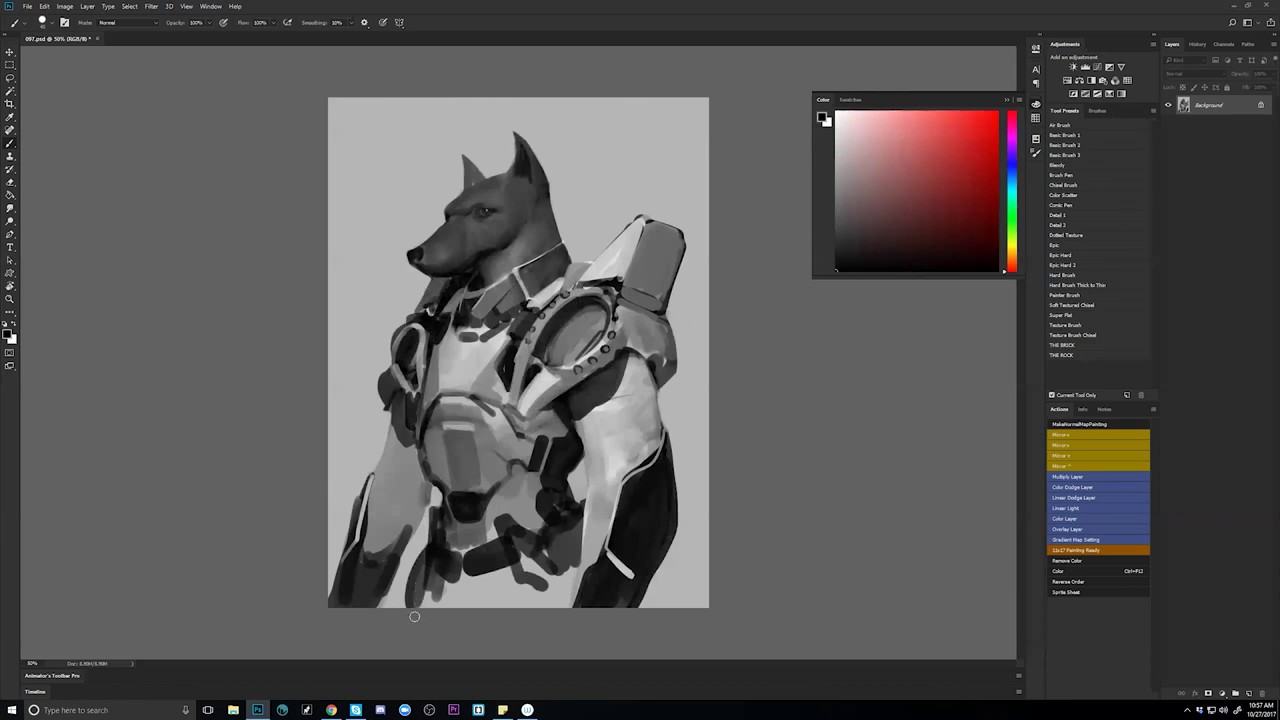
mouse_move(528, 548)
mouse_down()
mouse_move(542, 585)
mouse_move(569, 554)
mouse_move(559, 617)
mouse_up()
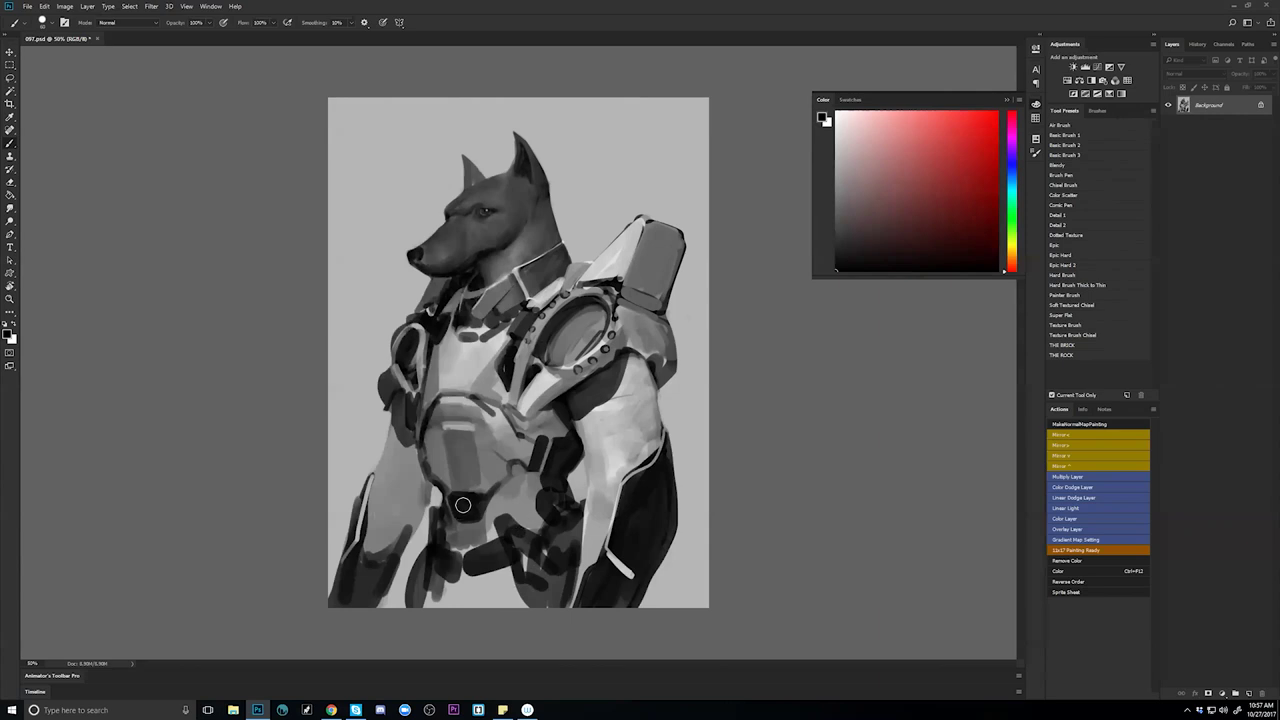
Paint a tapered grey groin plate with dark side edges below the black piece at the abdomen armor's lower tip.
alt+click(461, 562)
key(bracketleft)
key(bracketleft)
drag(445, 526, 452, 589)
key(d)
mouse_move(456, 534)
mouse_down()
mouse_move(457, 575)
mouse_move(455, 526)
mouse_move(485, 522)
mouse_move(470, 590)
mouse_up()
alt+click(486, 522)
mouse_move(494, 524)
mouse_down()
mouse_move(474, 559)
mouse_move(493, 541)
mouse_move(476, 590)
mouse_up()
key(d)
mouse_move(473, 527)
mouse_down()
mouse_move(460, 593)
mouse_move(471, 597)
mouse_move(508, 557)
mouse_move(494, 584)
mouse_move(498, 521)
mouse_up()
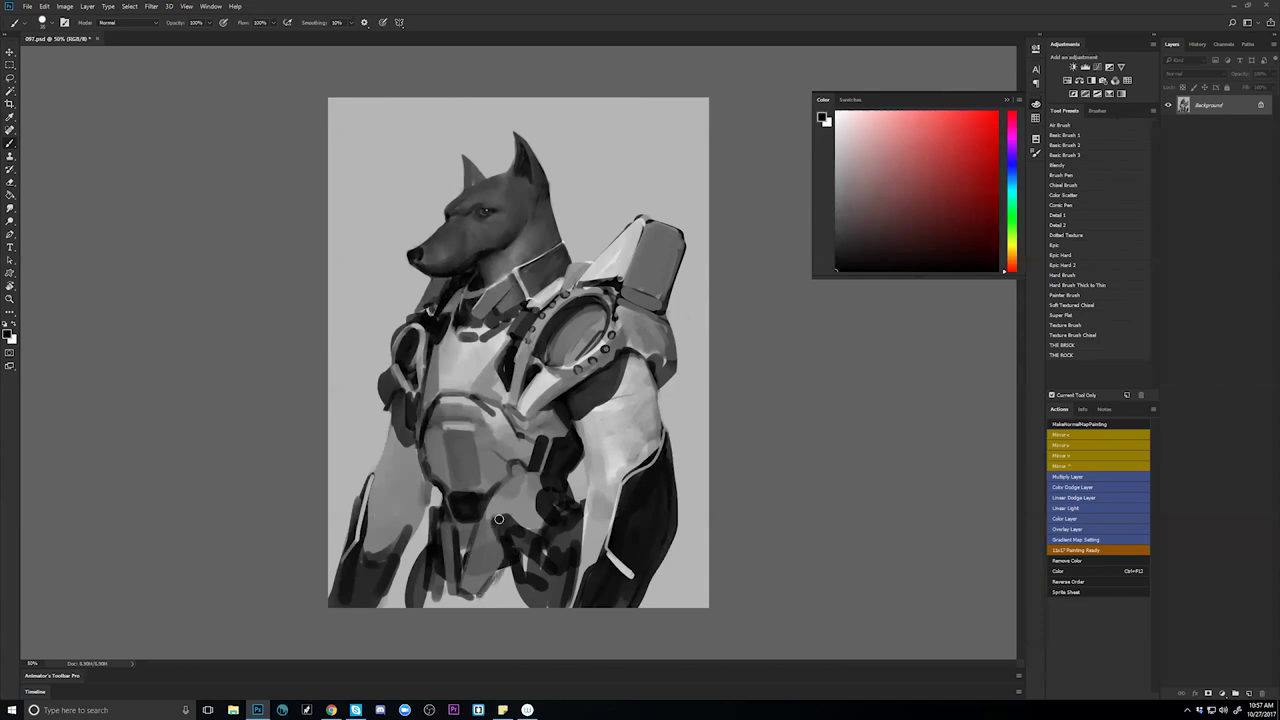
Paint a dark curved edge on the near hip armor, flip the canvas and add short light strokes to the hip plate.
mouse_move(508, 567)
mouse_down()
mouse_move(497, 524)
mouse_move(543, 490)
mouse_up()
key(ctrl+h)
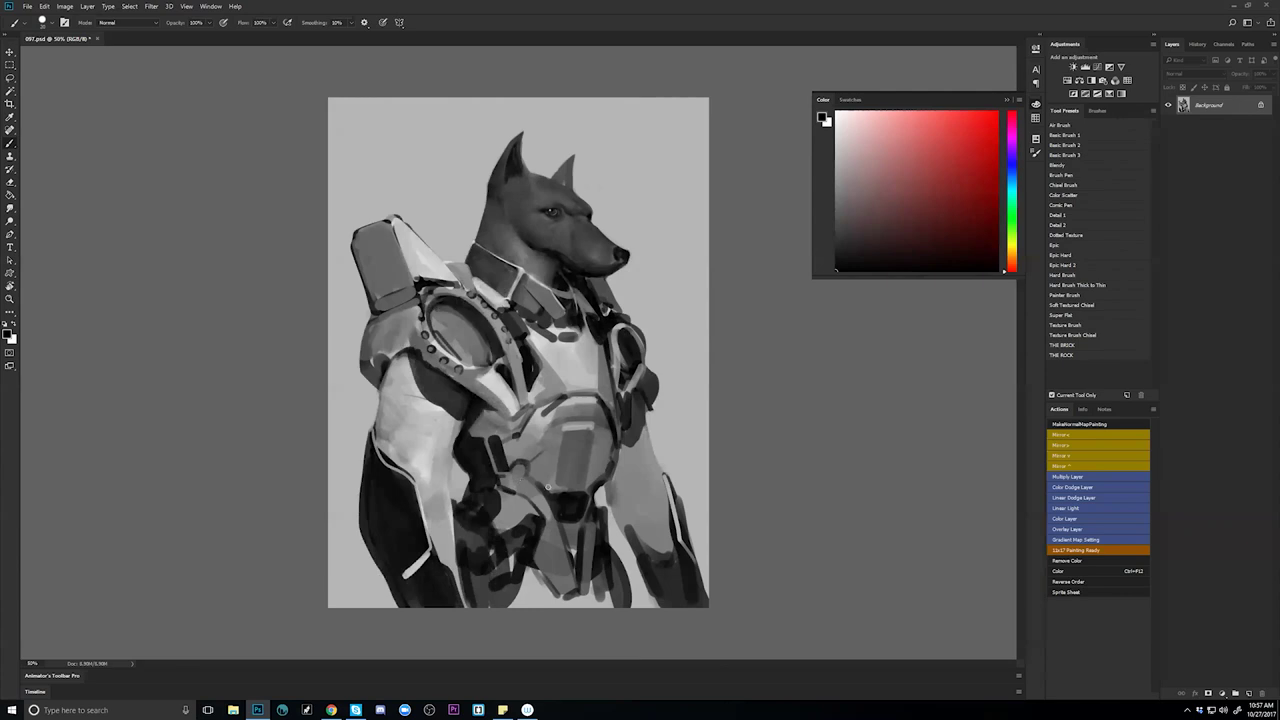
drag(498, 497, 509, 495)
key(x)
alt+click(507, 495)
mouse_move(508, 480)
mouse_down()
mouse_move(498, 526)
mouse_move(512, 534)
mouse_move(504, 542)
mouse_move(528, 522)
mouse_move(517, 533)
mouse_up()
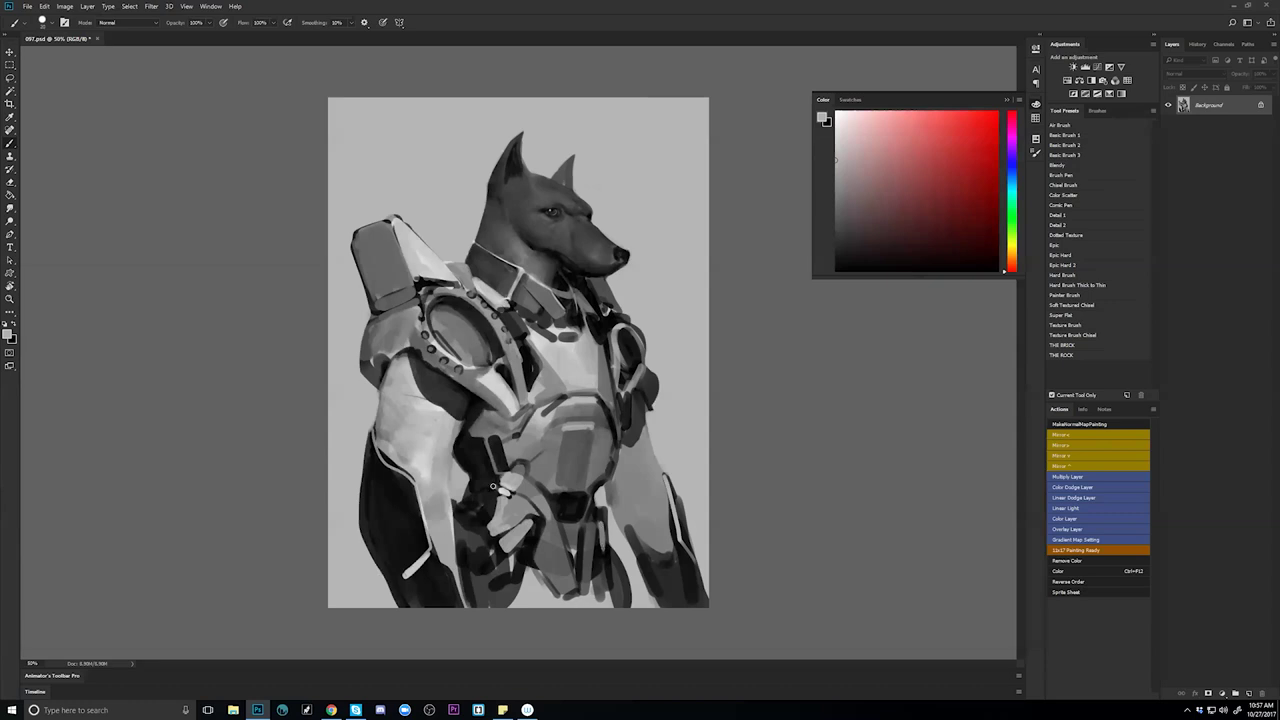
alt+click(505, 424)
alt+click(490, 466)
Flip the canvas and paint a curved grey band over the light marks along the upper edge of the near hip plate.
key(d)
key(z)
alt+click(603, 515)
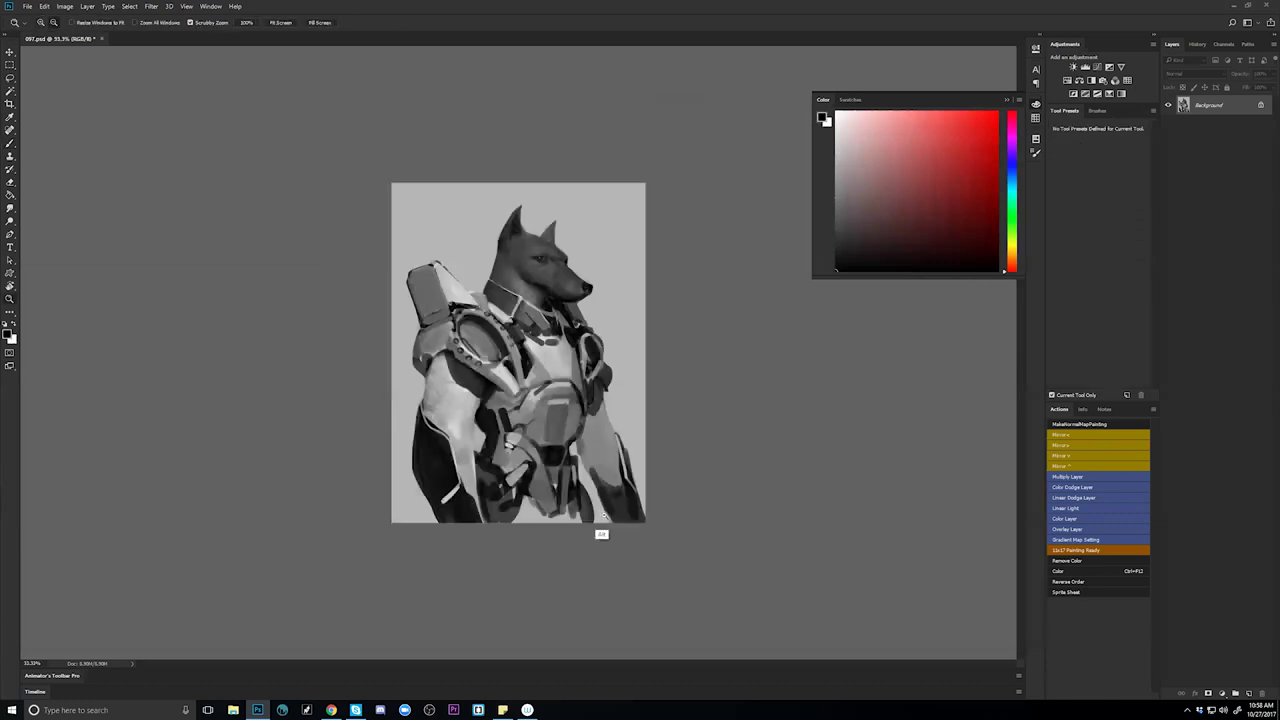
alt+click(603, 515)
alt+click(605, 515)
key(ctrl+shift+h)
click(507, 410)
click(508, 410)
click(508, 410)
key(b)
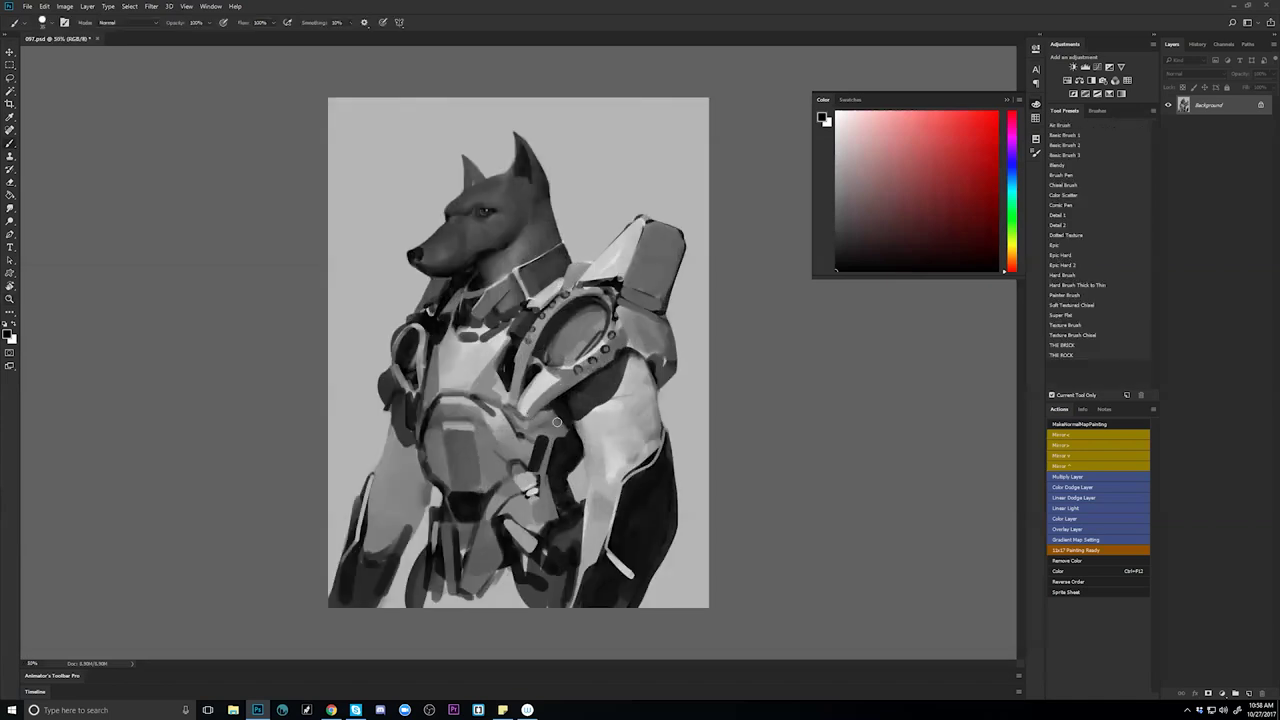
alt+click(509, 509)
mouse_move(534, 485)
mouse_down()
mouse_move(548, 477)
mouse_move(522, 495)
mouse_move(551, 489)
mouse_up()
alt+click(541, 490)
alt+click(526, 480)
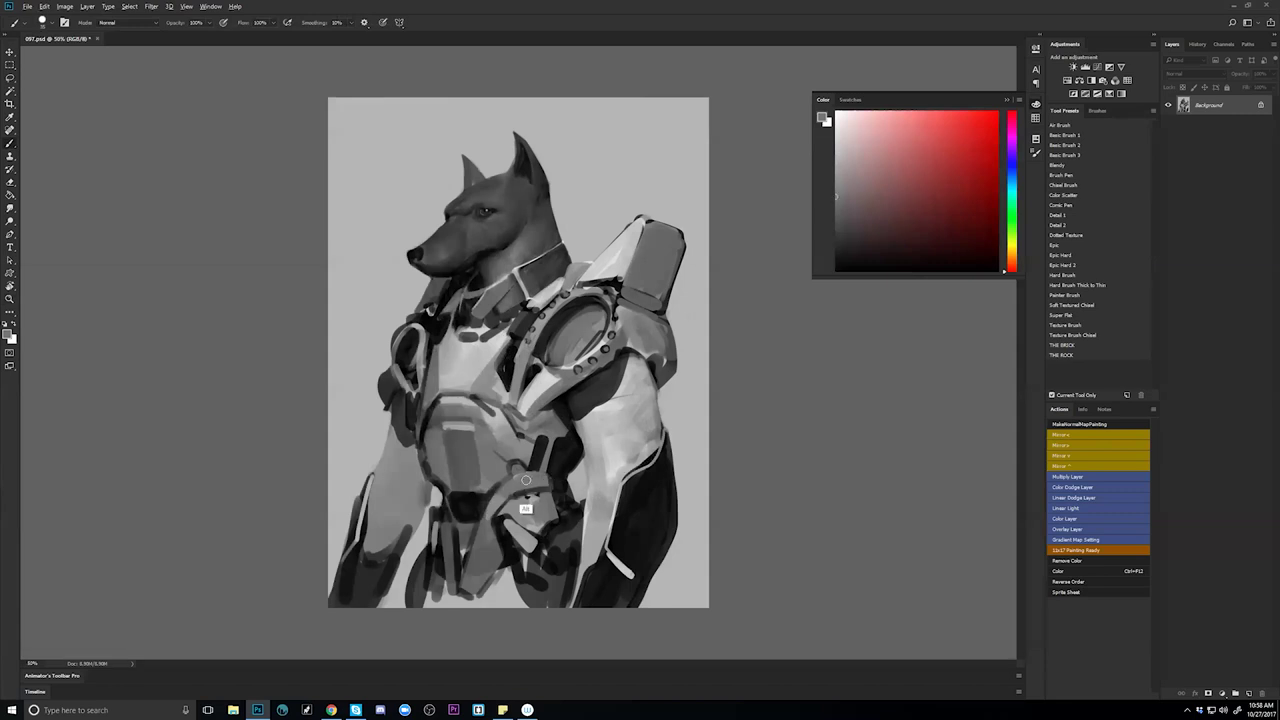
Fill the near hip plate below the curved band with darker grey, using tones sampled from the surrounding armor.
alt+click(535, 530)
alt+click(532, 505)
mouse_move(523, 530)
mouse_down()
mouse_move(534, 540)
mouse_move(541, 493)
mouse_up()
alt+click(514, 498)
mouse_move(514, 496)
mouse_down()
mouse_move(524, 529)
mouse_move(524, 496)
mouse_move(543, 523)
mouse_up()
alt+click(523, 534)
mouse_move(442, 492)
mouse_down()
mouse_move(440, 510)
mouse_move(438, 496)
mouse_up()
Flip the canvas and shade the far arm above the dark glove with mid-grey strokes.
key(ctrl+shift+h)
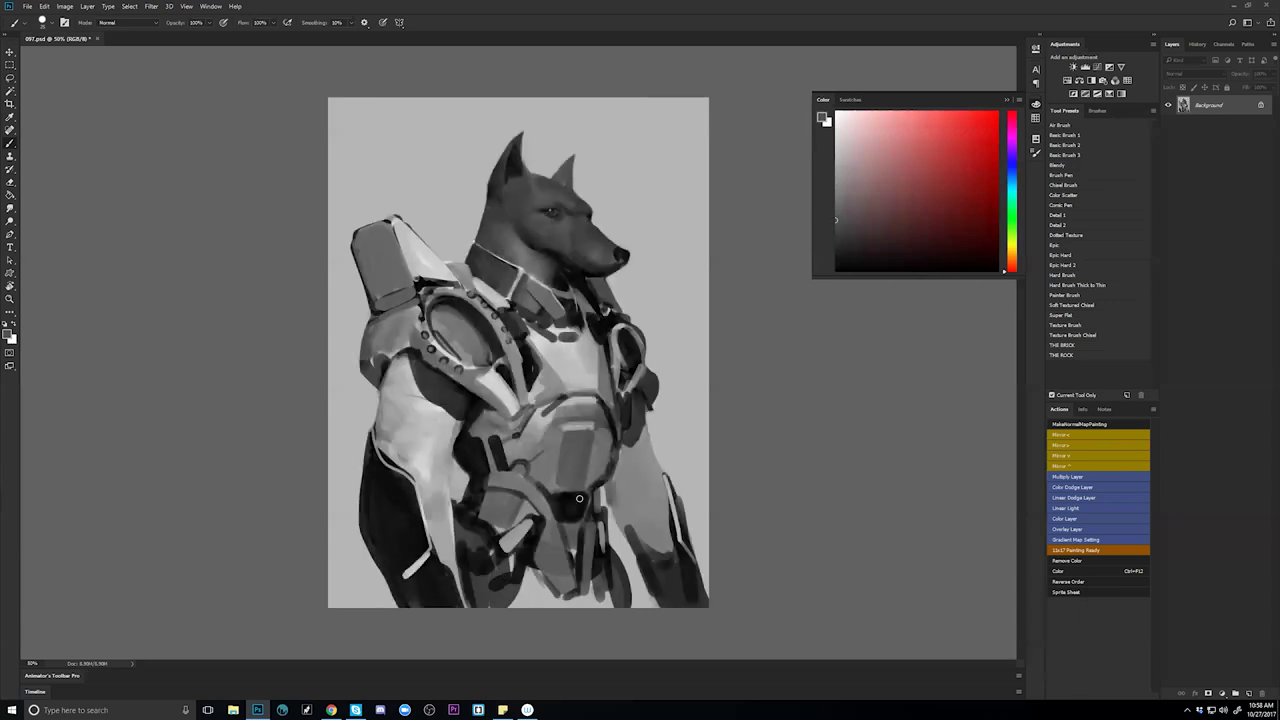
alt+click(634, 464)
mouse_move(625, 465)
mouse_down()
mouse_move(645, 459)
mouse_move(628, 450)
mouse_move(640, 460)
mouse_up()
alt+click(642, 471)
alt+click(646, 455)
alt+click(611, 494)
drag(622, 511, 618, 468)
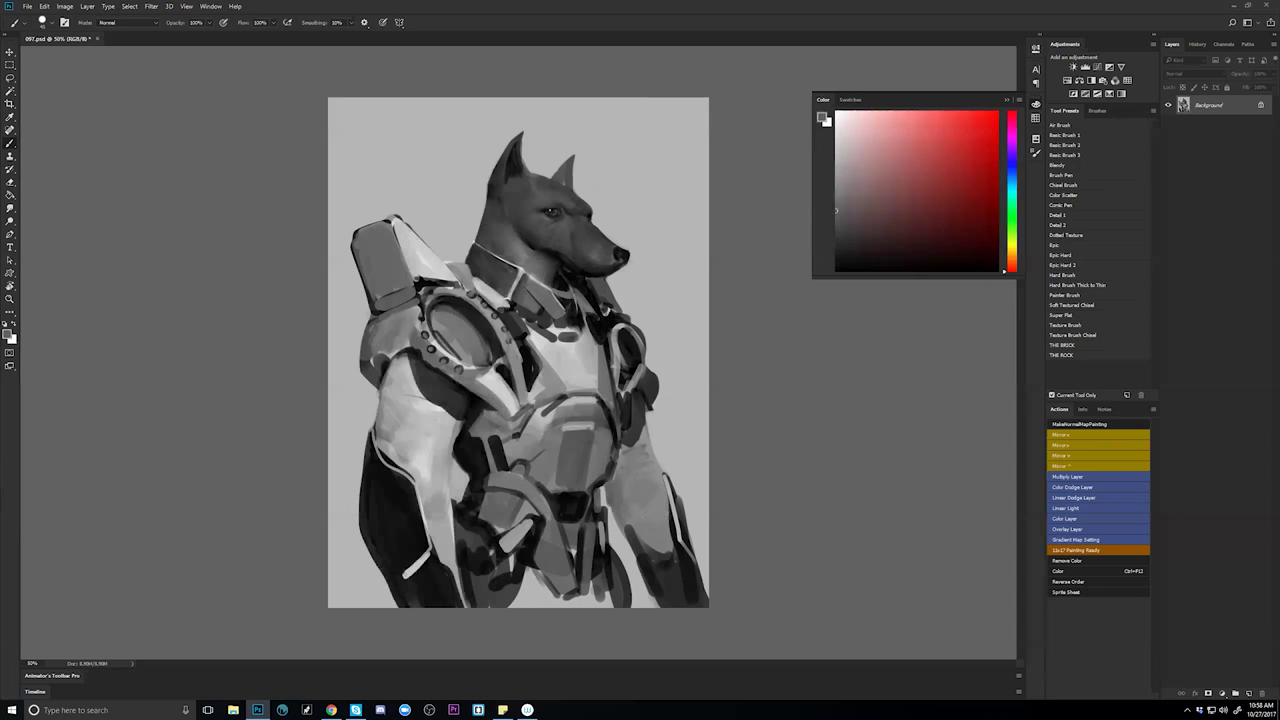
Darken the far forearm's glove to near black down to the canvas edge.
mouse_move(652, 548)
mouse_down()
mouse_move(661, 490)
mouse_move(676, 598)
mouse_move(669, 555)
mouse_move(652, 564)
mouse_move(670, 547)
mouse_move(685, 570)
mouse_move(671, 559)
mouse_move(659, 591)
mouse_move(685, 608)
mouse_up()
alt+click(674, 577)
key(bracketleft)
key(bracketleft)
key(d)
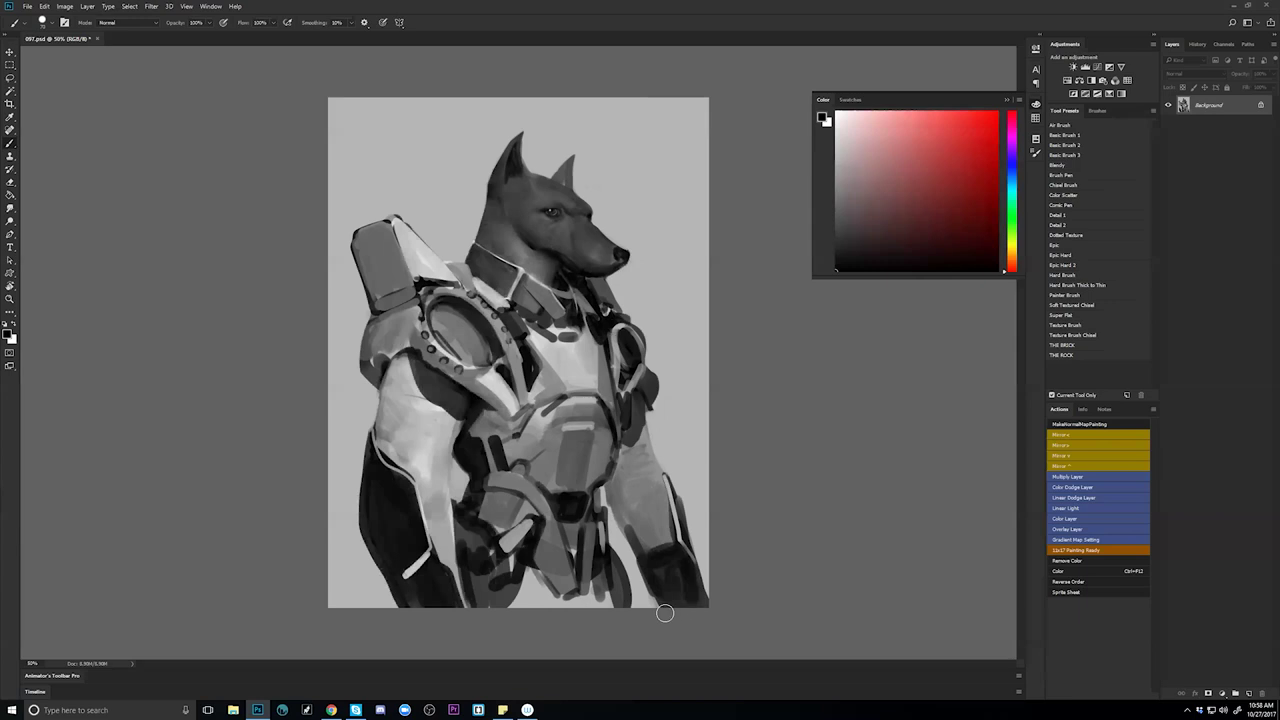
Mirror the canvas to check the figure and extend both dog ears into longer, sharper dark tips.
key(ctrl+shift+h)
mouse_move(602, 550)
mouse_down()
mouse_move(590, 545)
mouse_move(578, 592)
mouse_move(594, 558)
mouse_up()
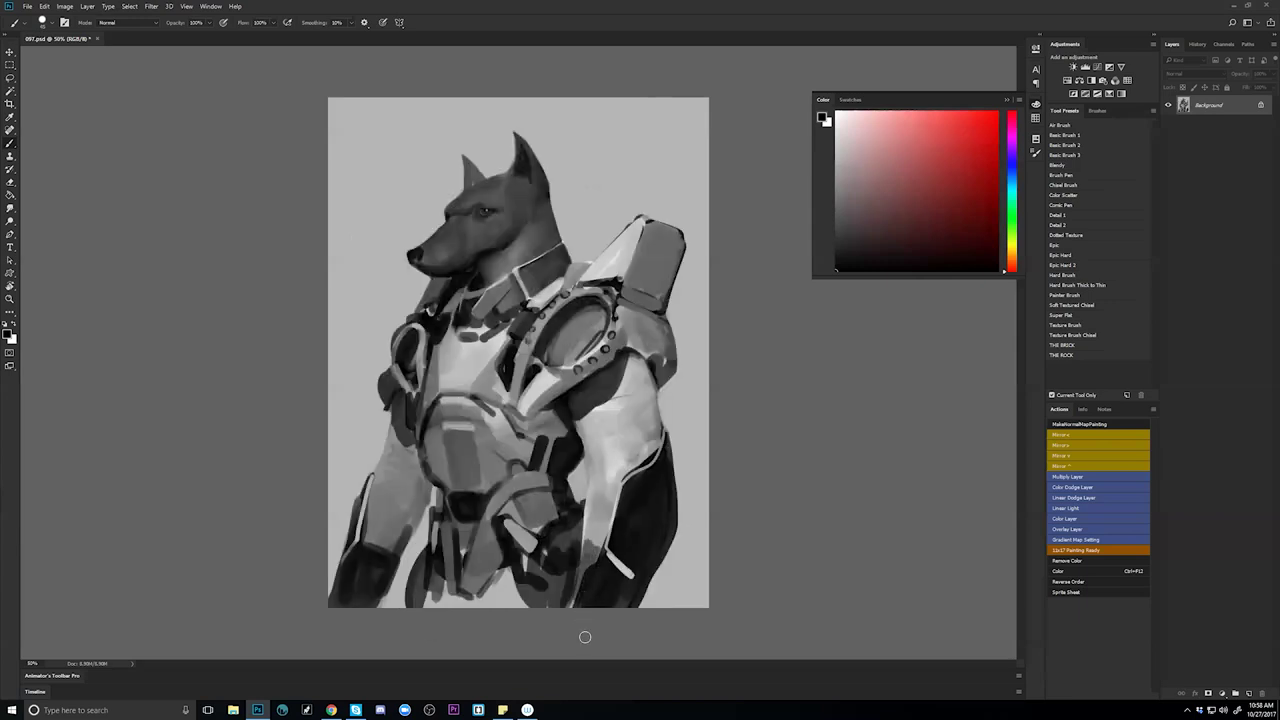
key(h)
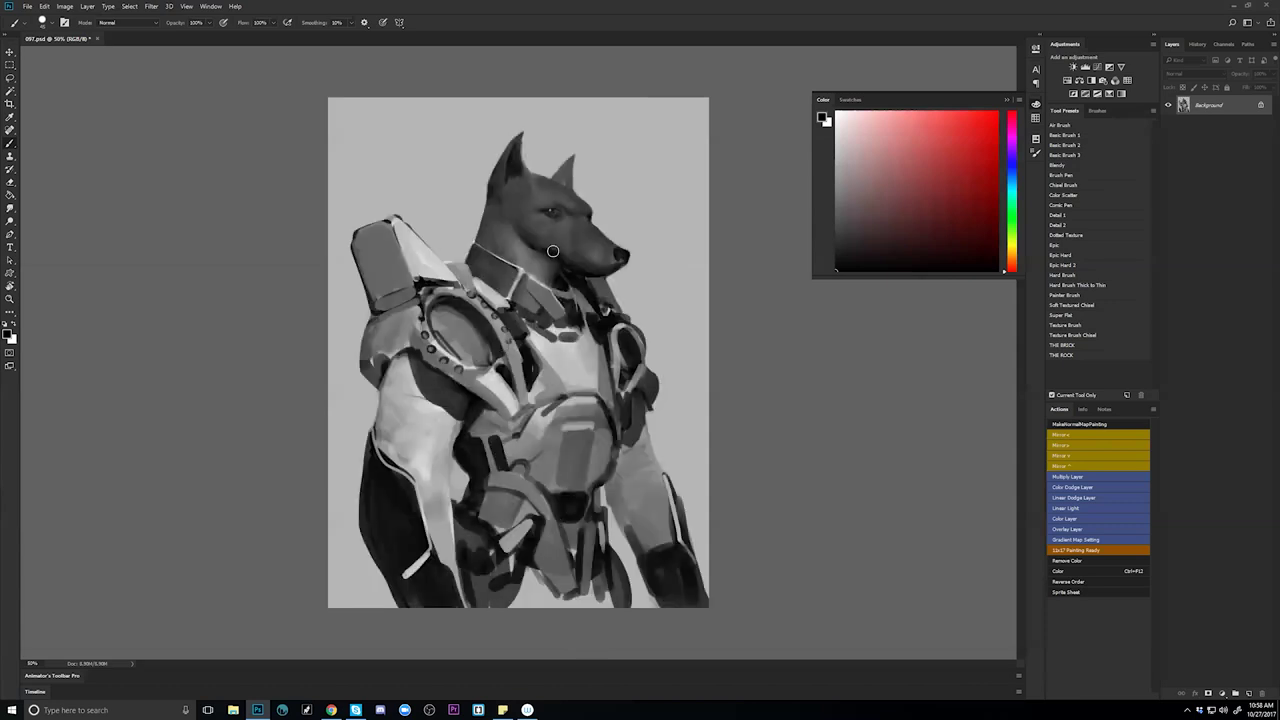
alt+click(510, 178)
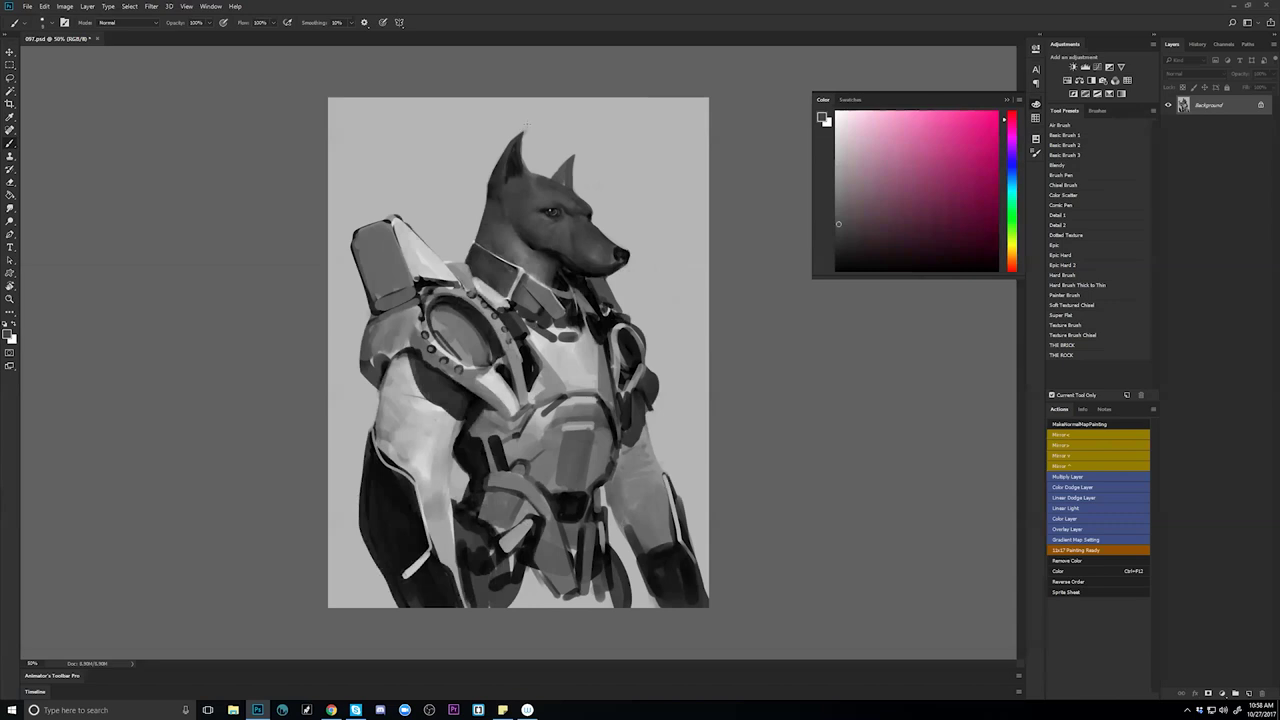
alt+click(570, 168)
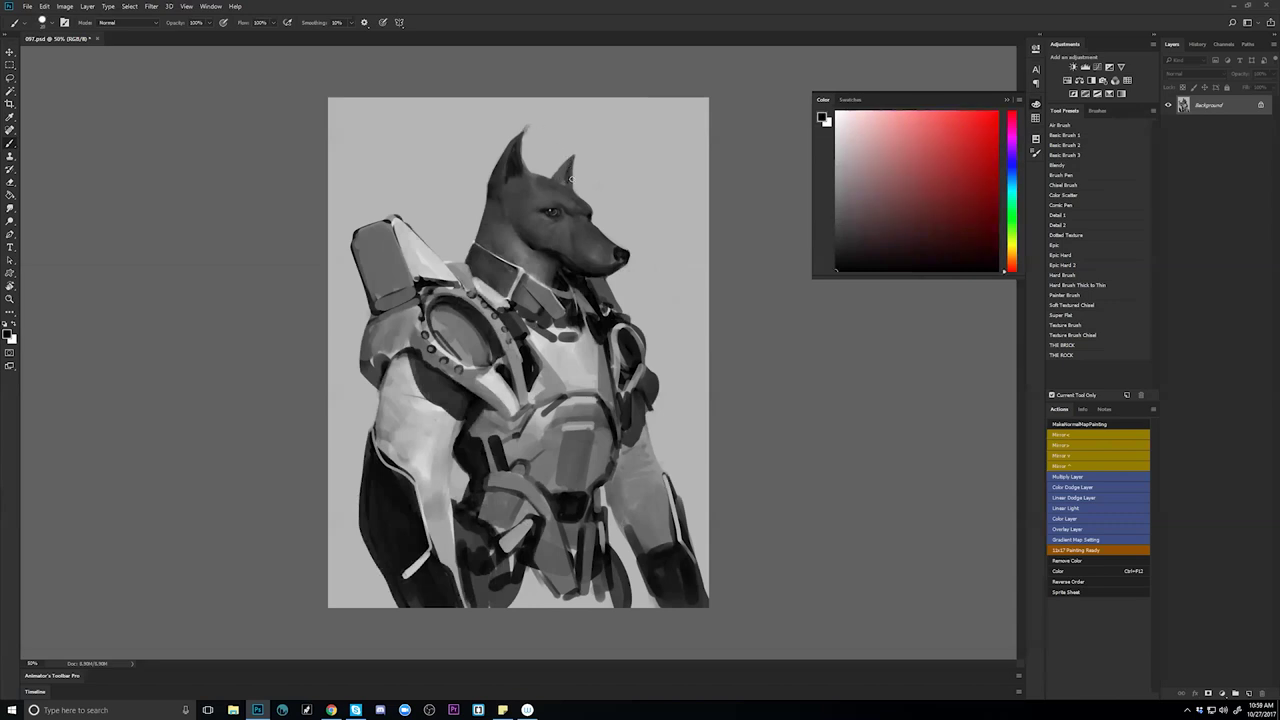
alt+click(577, 146)
alt+click(556, 180)
alt+click(493, 196)
Flip the canvas and blend sampled greys over the dog's neck between the jaw and the collar.
key(ctrl+f)
alt+click(512, 276)
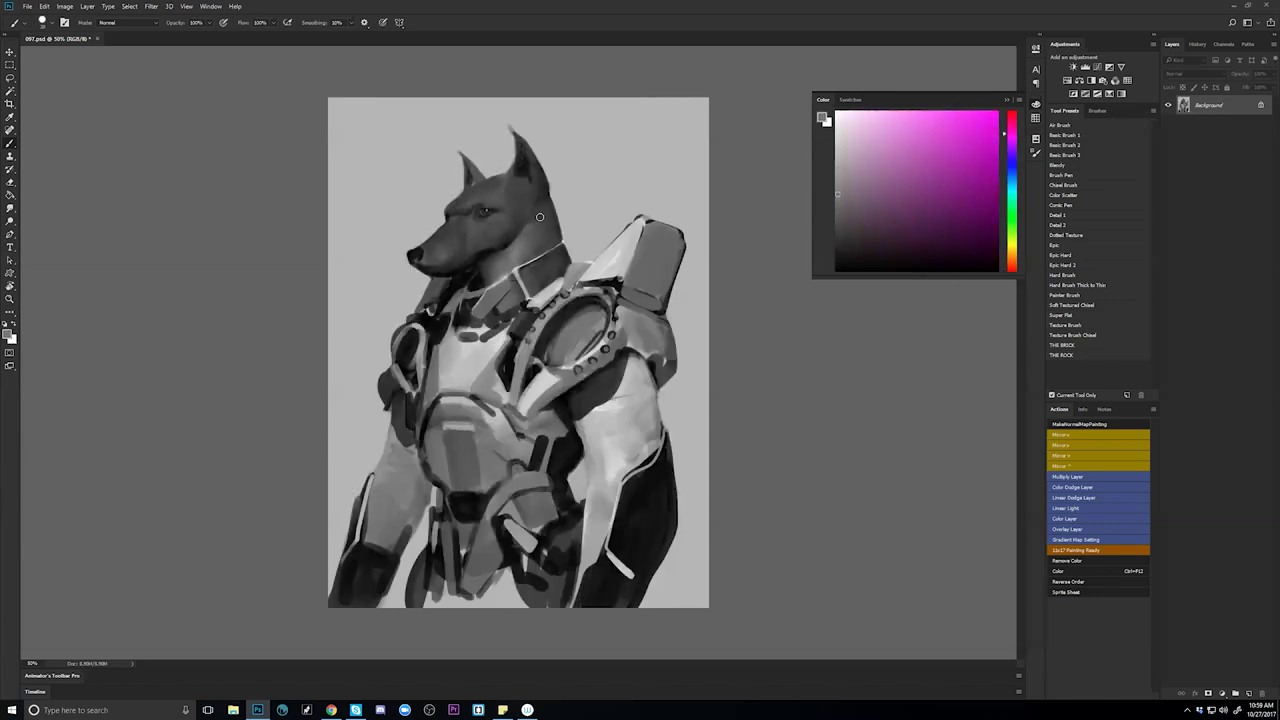
alt+click(540, 212)
alt+click(527, 248)
alt+click(528, 255)
alt+click(550, 248)
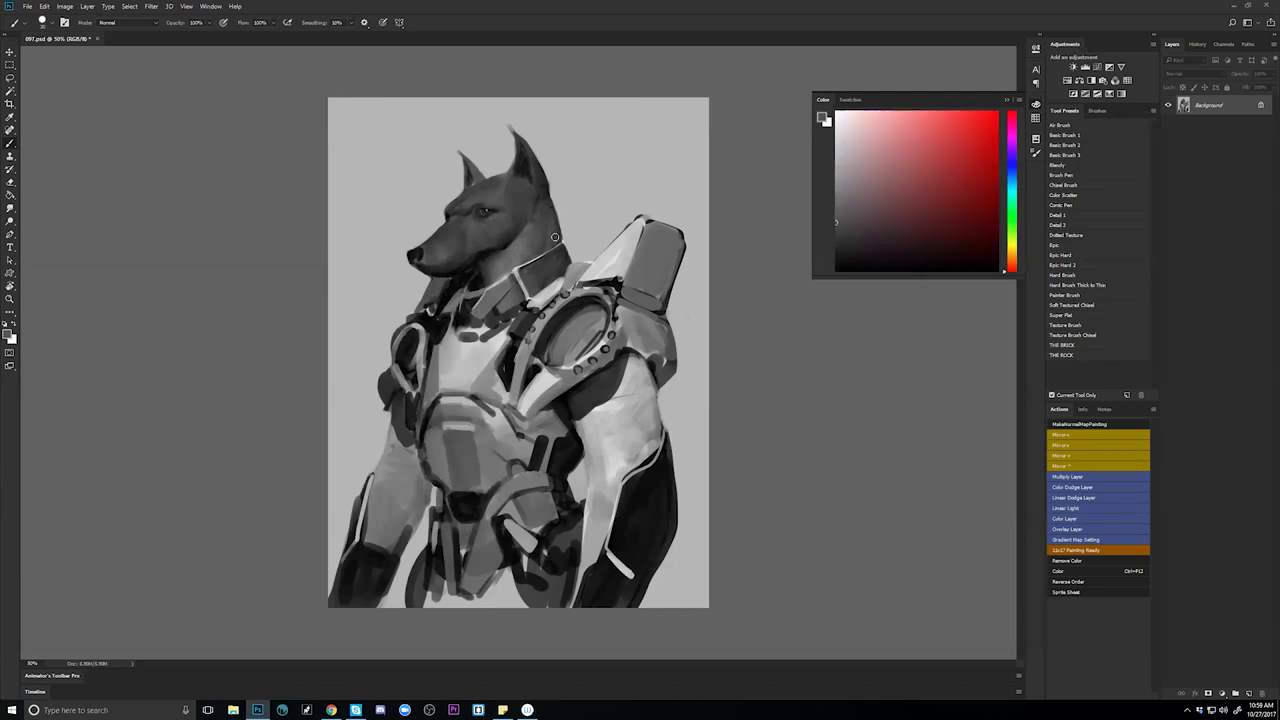
Flip the canvas and refine the shading of the dog's cheek and the area around the eye with sampled greys.
key(ctrl+shift+h)
key(bracketleft)
key(bracketleft)
key(bracketright)
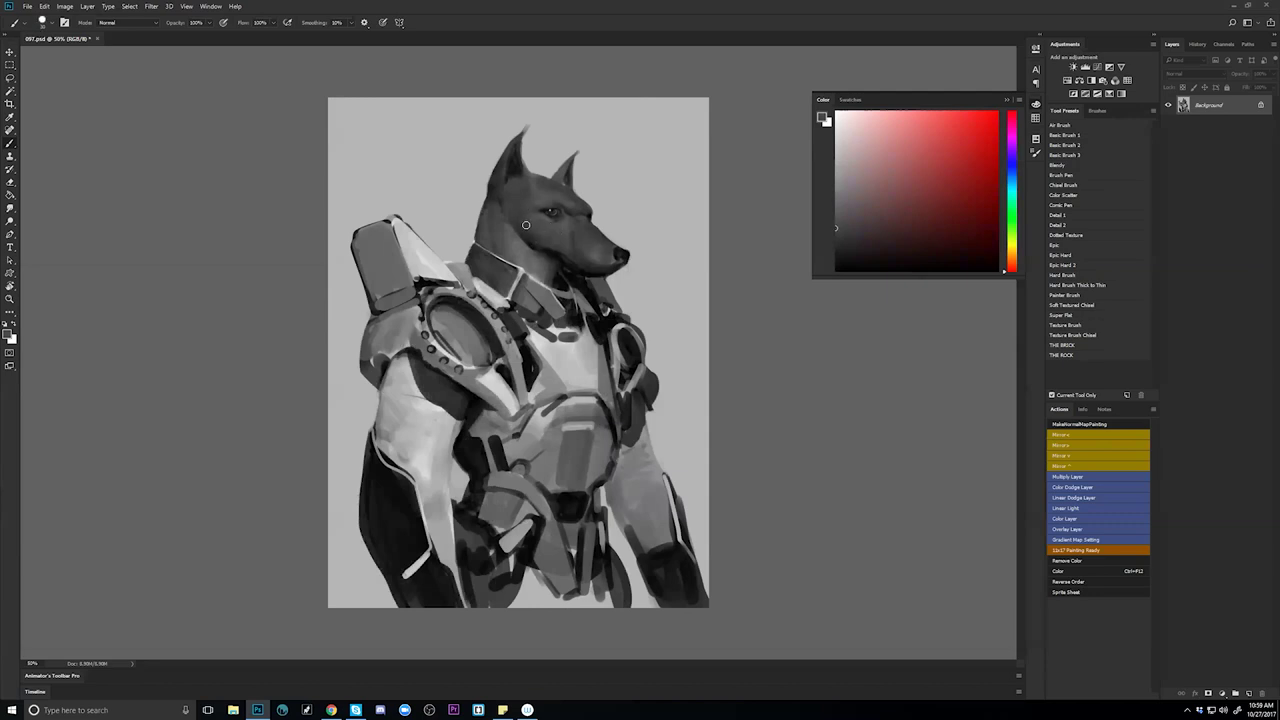
alt+click(535, 219)
key(d)
key(x)
alt+click(541, 203)
alt+click(555, 214)
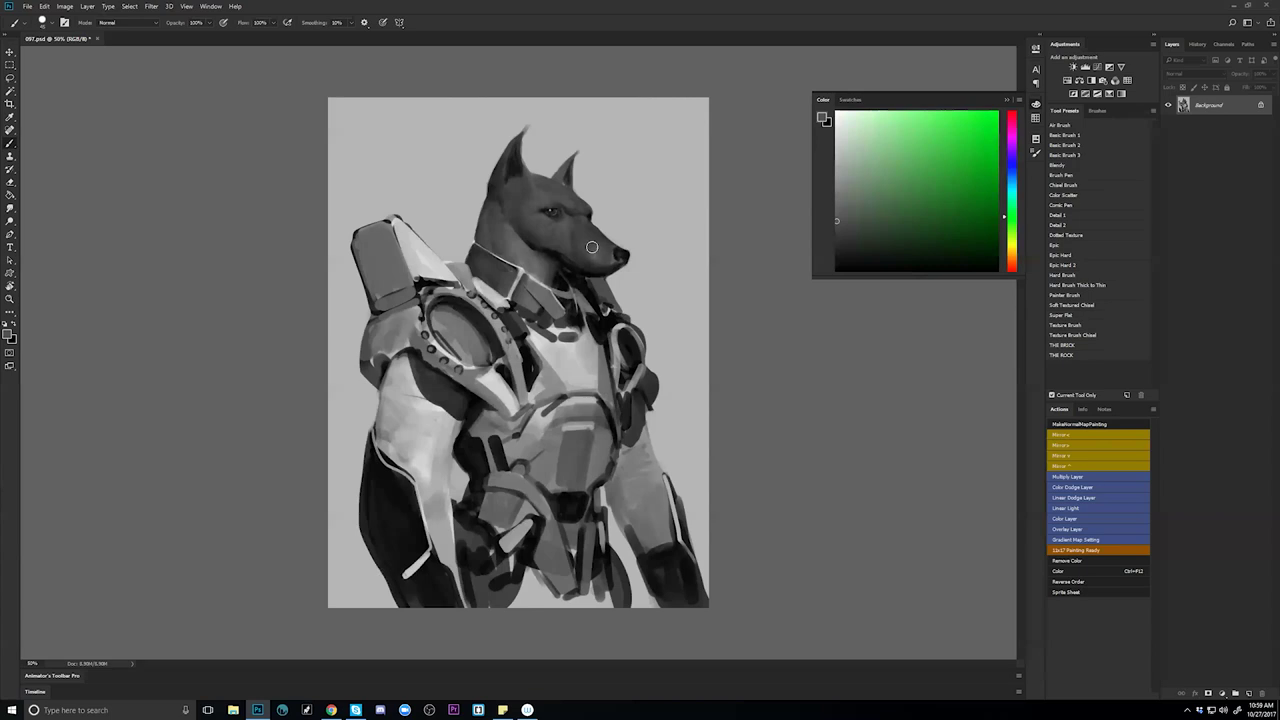
Paint light edge strips and dark accents on the collar armor, flipping the canvas to check the whole figure.
key(d)
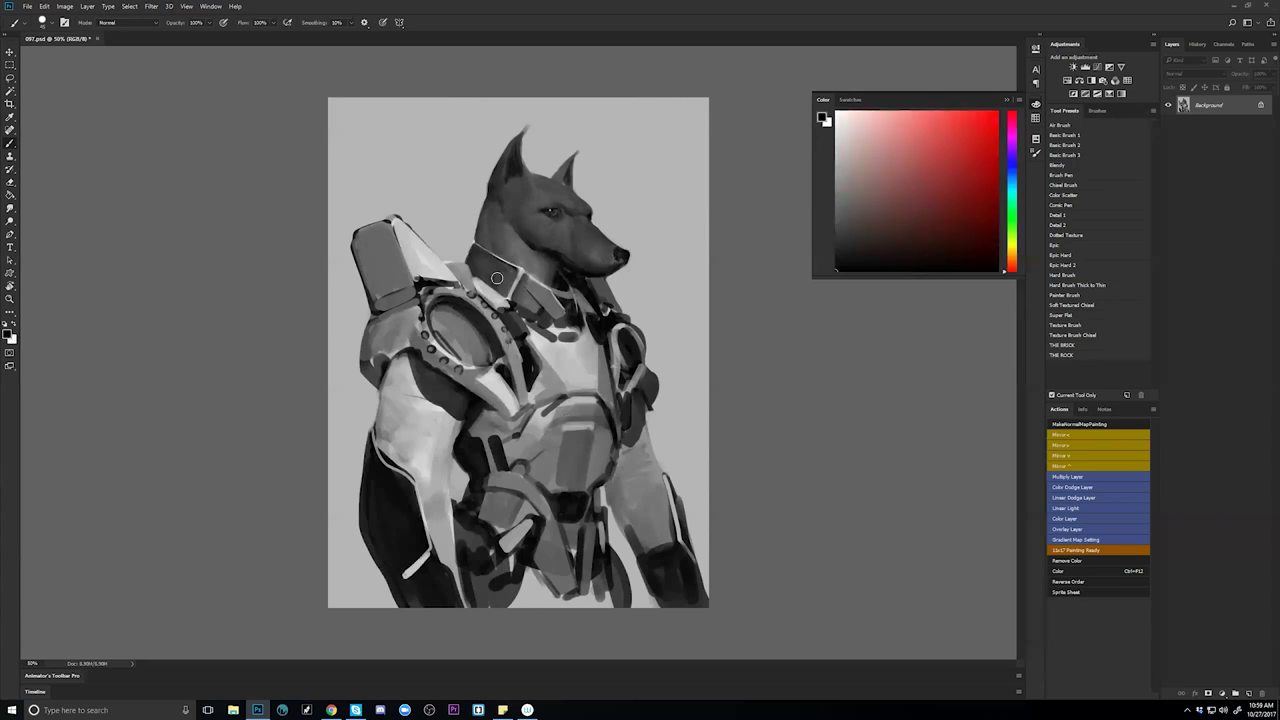
key(x)
key(x)
key(x)
key(x)
alt+click(521, 325)
alt+click(523, 326)
key(ctrl+shift+h)
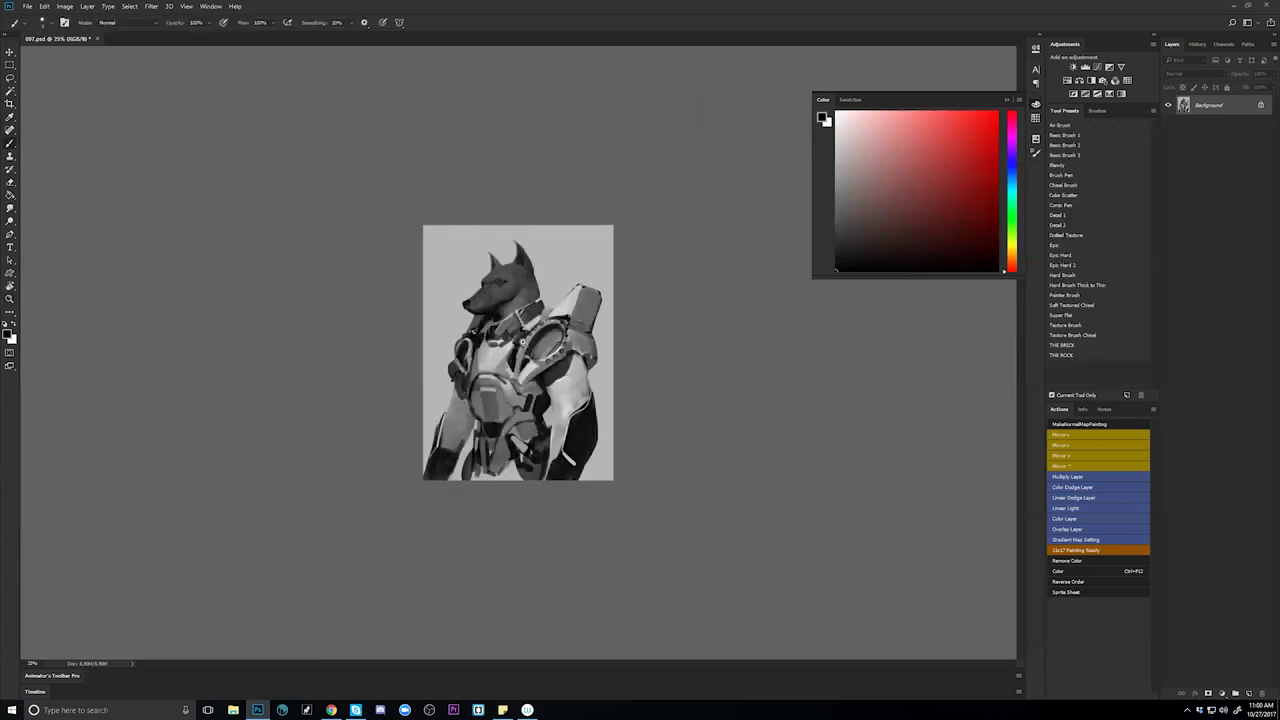
ctrl+click(521, 340)
ctrl+click(521, 340)
key(b)
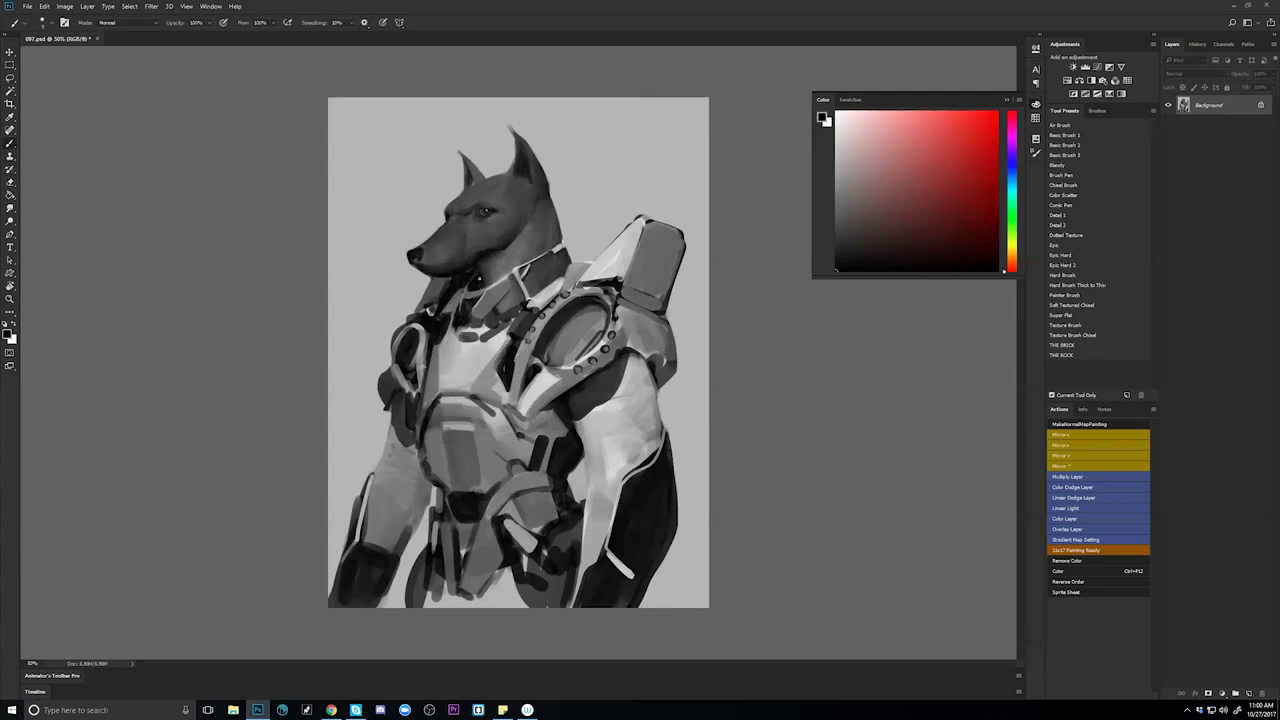
key(x)
Switch to the browser and look through the ArtStation artists ranked by followers in descending order.
key(alt+Tab)
scroll(636, 316, down, 2)
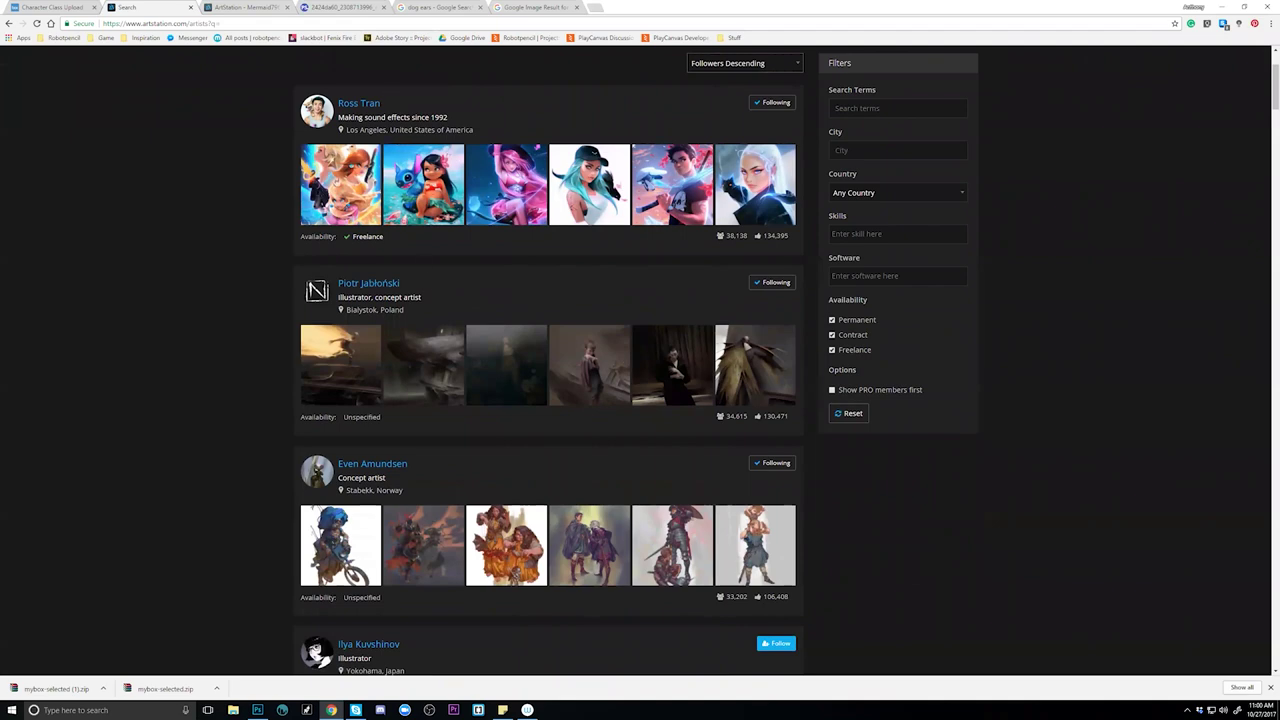
scroll(474, 363, down, 3)
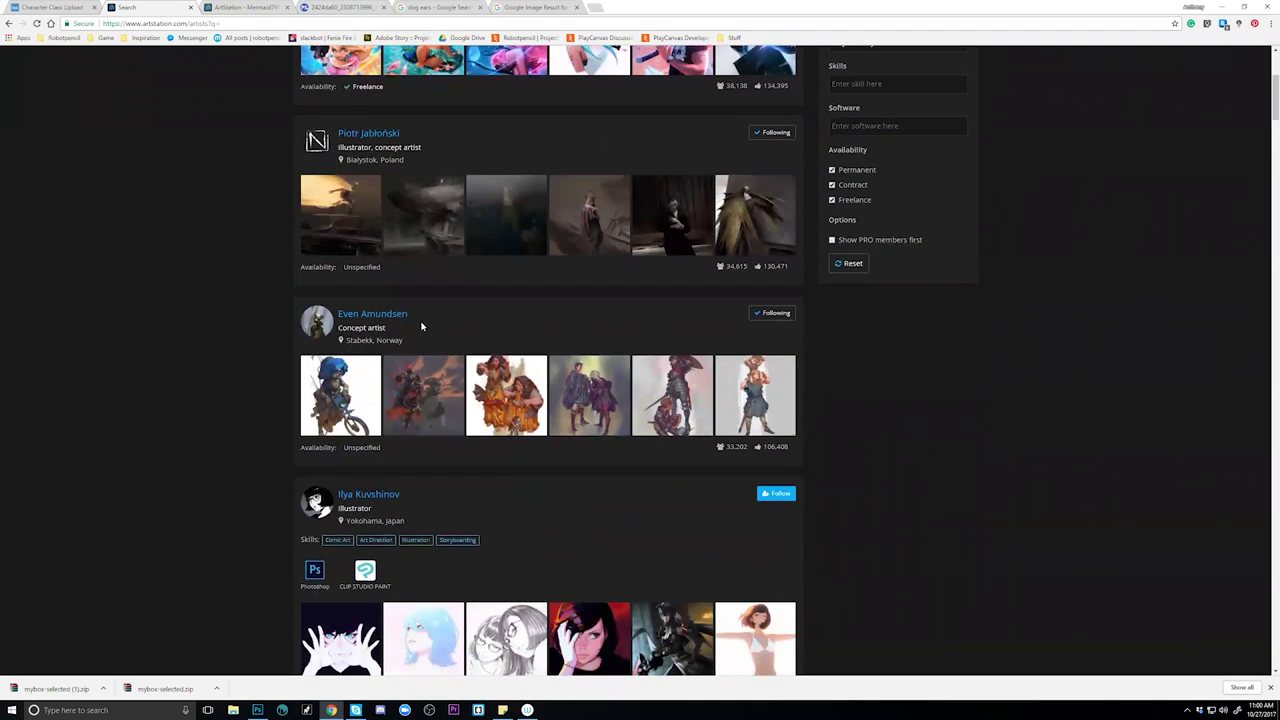
scroll(424, 331, down, 1)
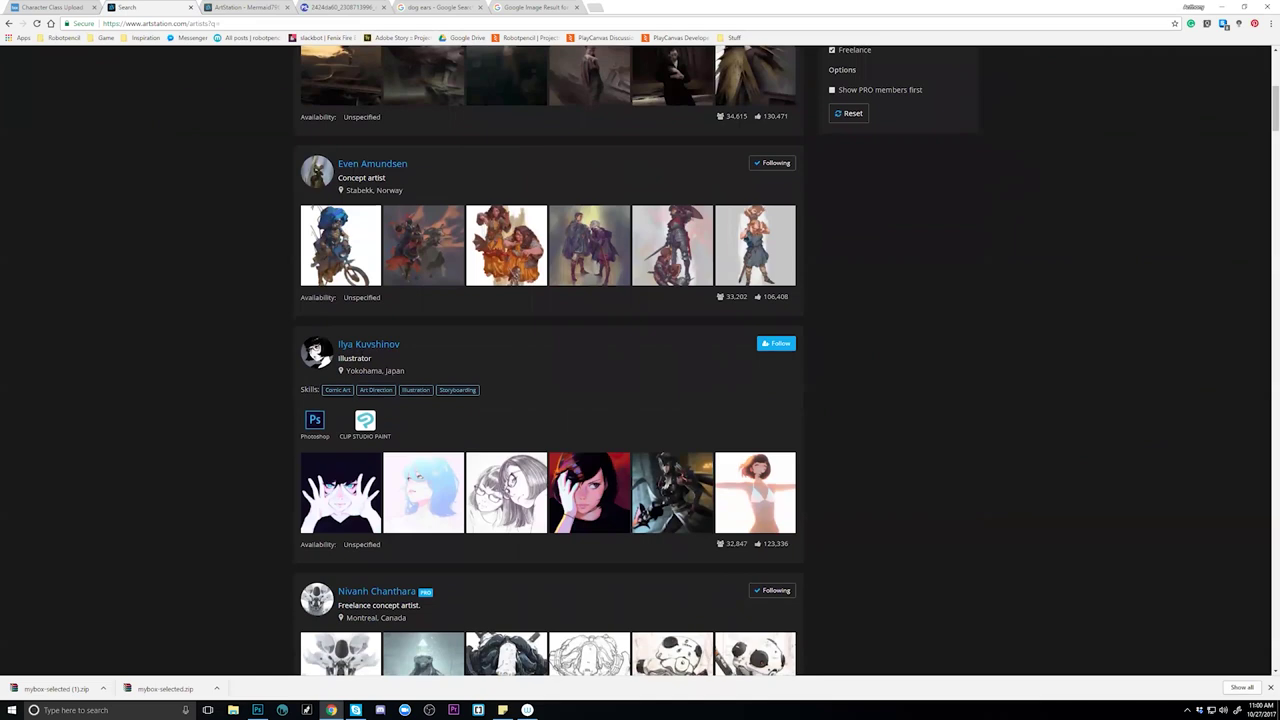
scroll(390, 361, down, 1)
scroll(433, 323, up, 4)
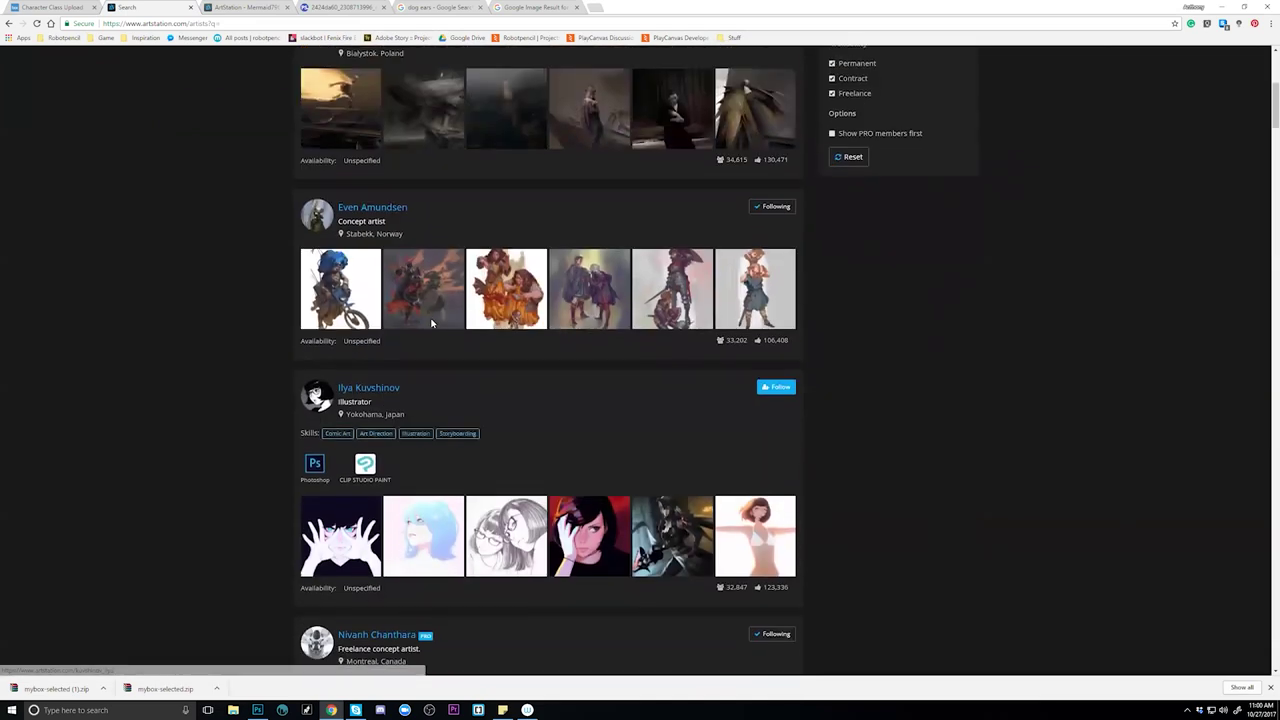
scroll(432, 322, down, 5)
scroll(436, 321, up, 5)
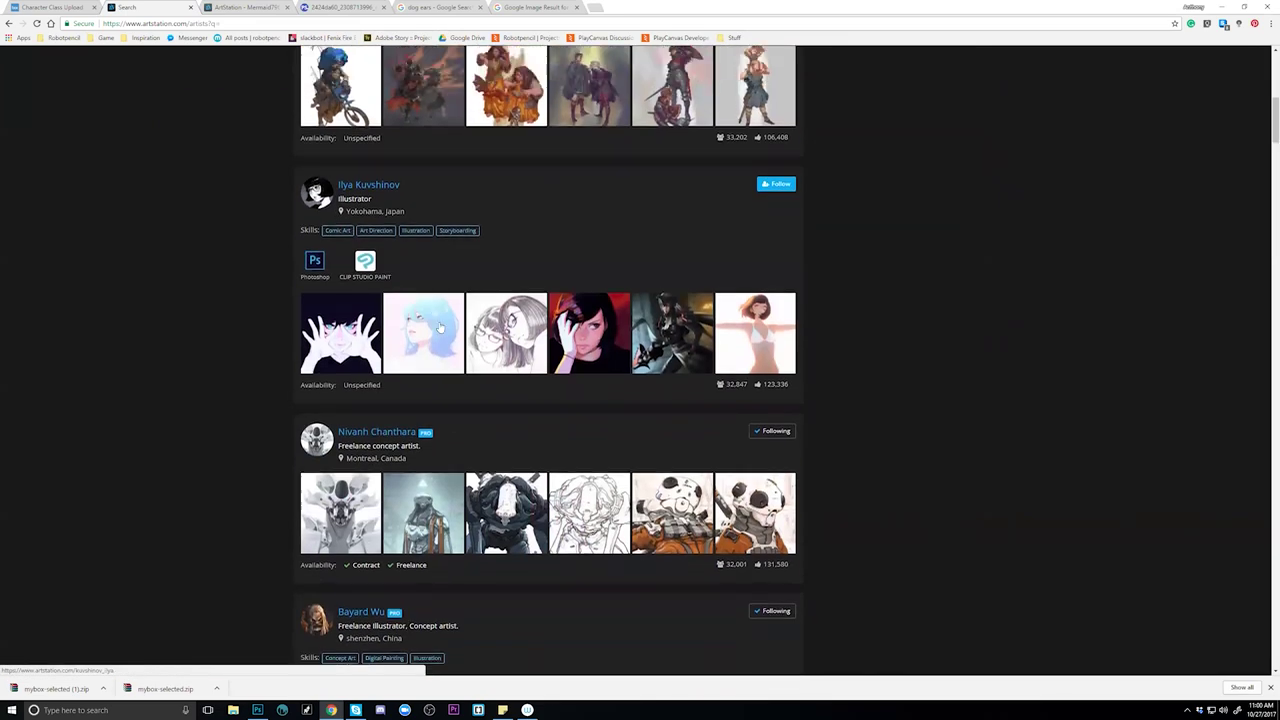
scroll(438, 321, up, 1)
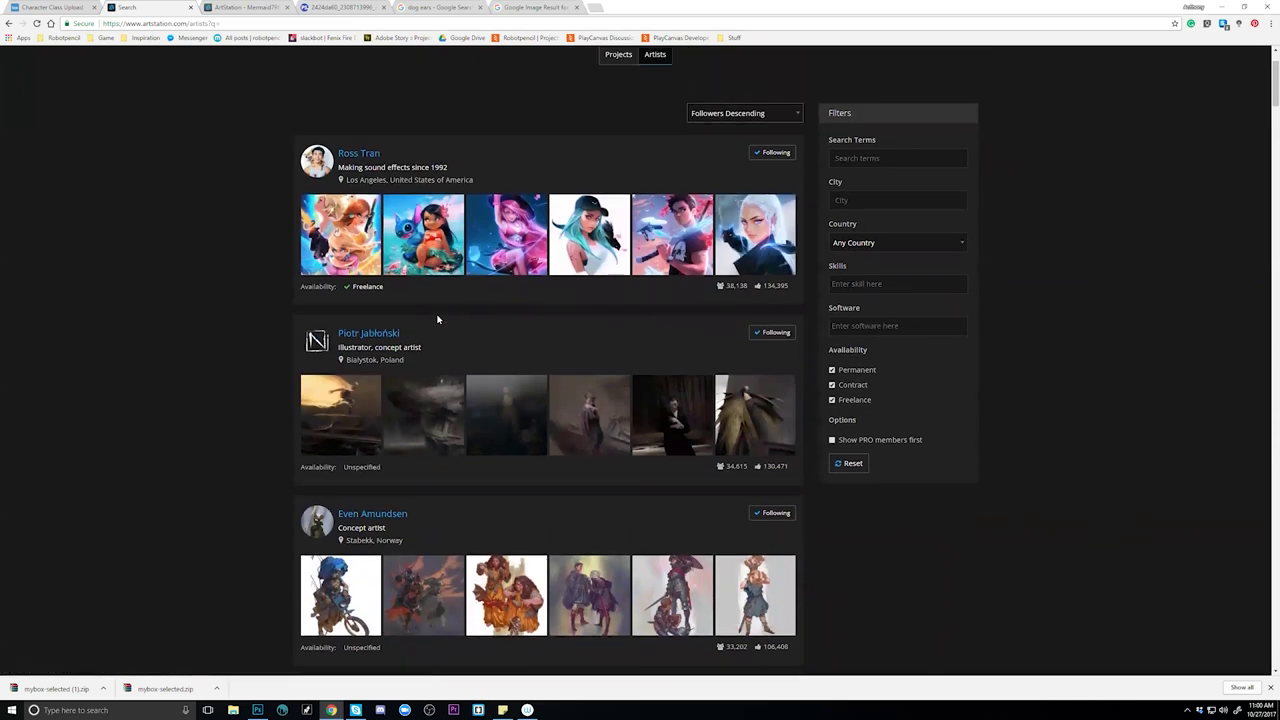
scroll(514, 277, down, 3)
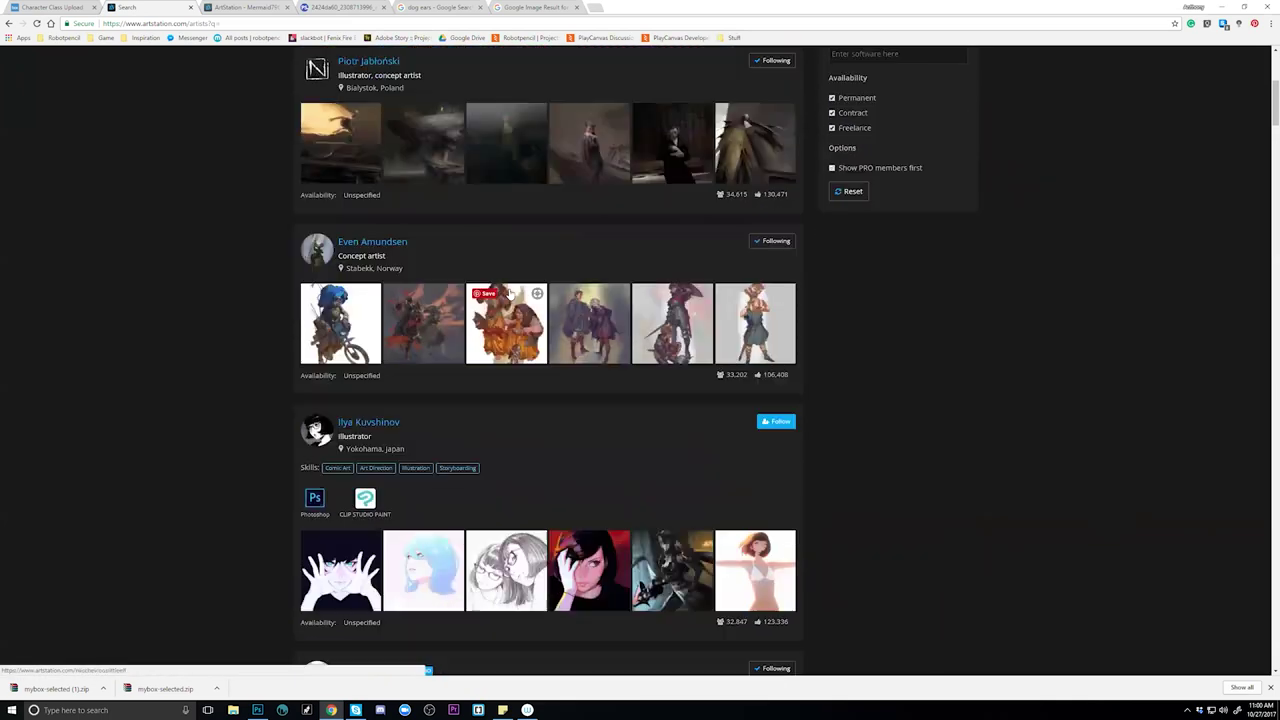
scroll(505, 290, down, 5)
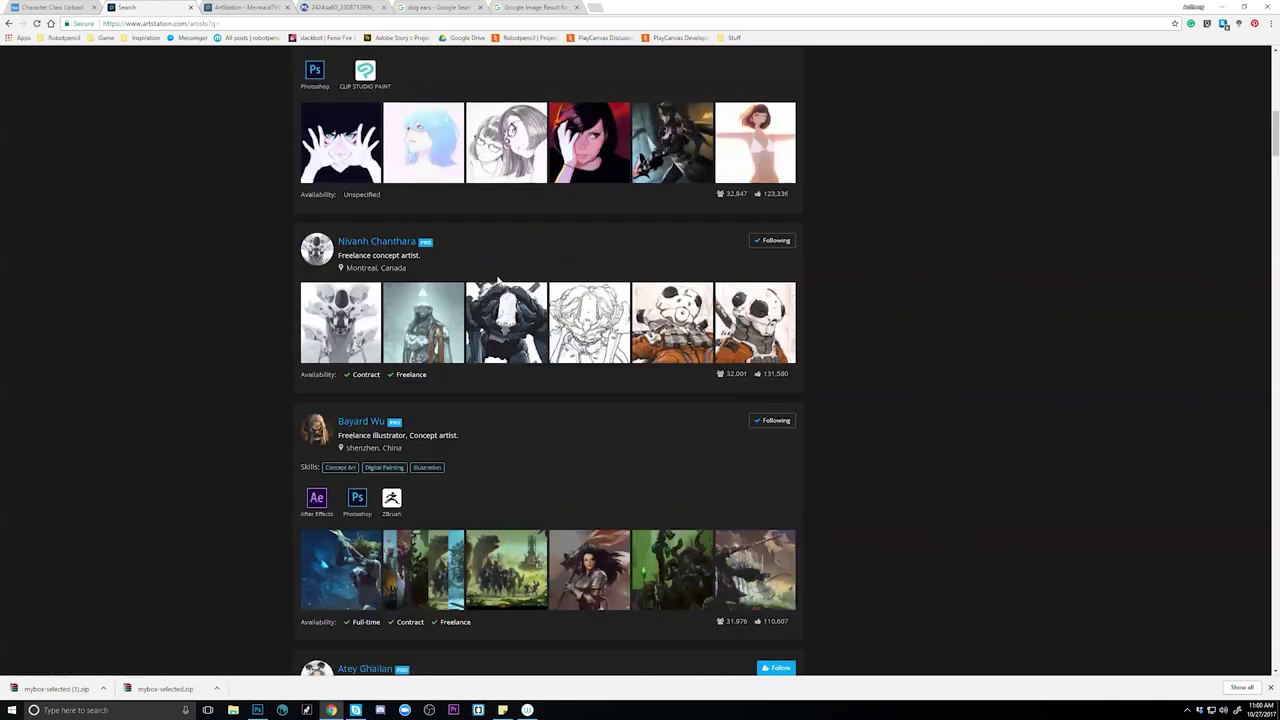
scroll(497, 280, down, 4)
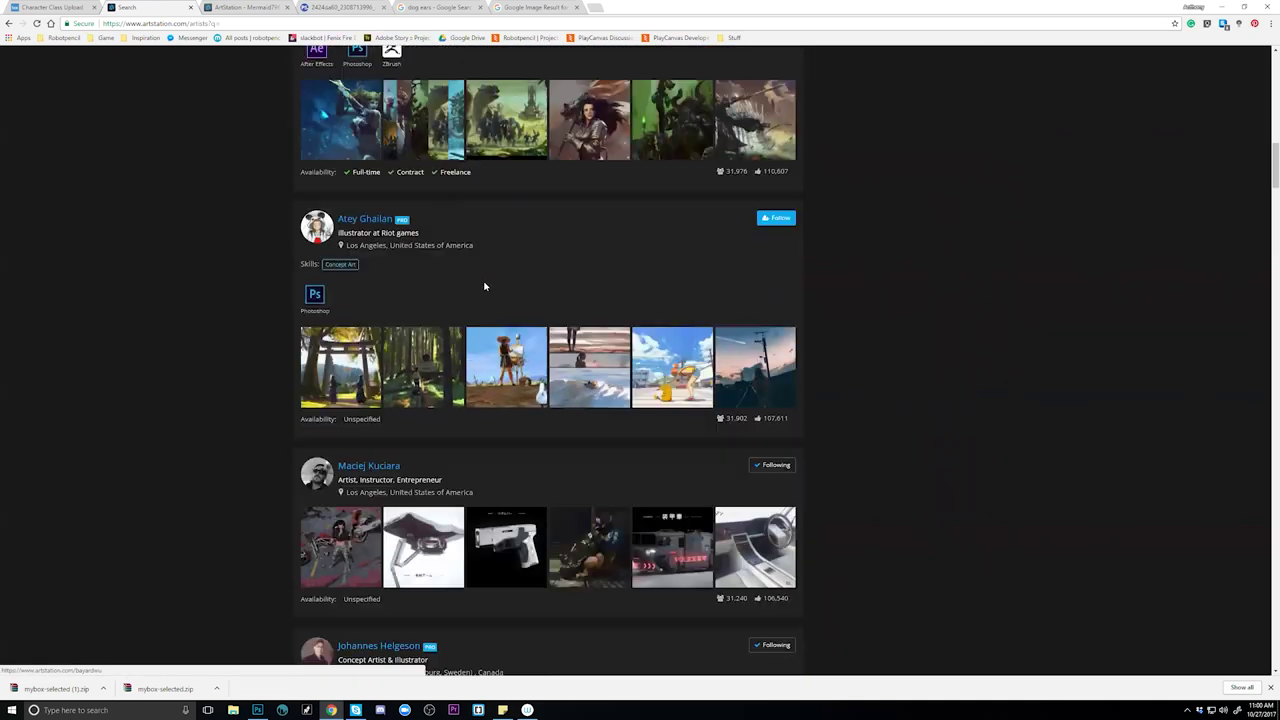
scroll(559, 316, down, 1)
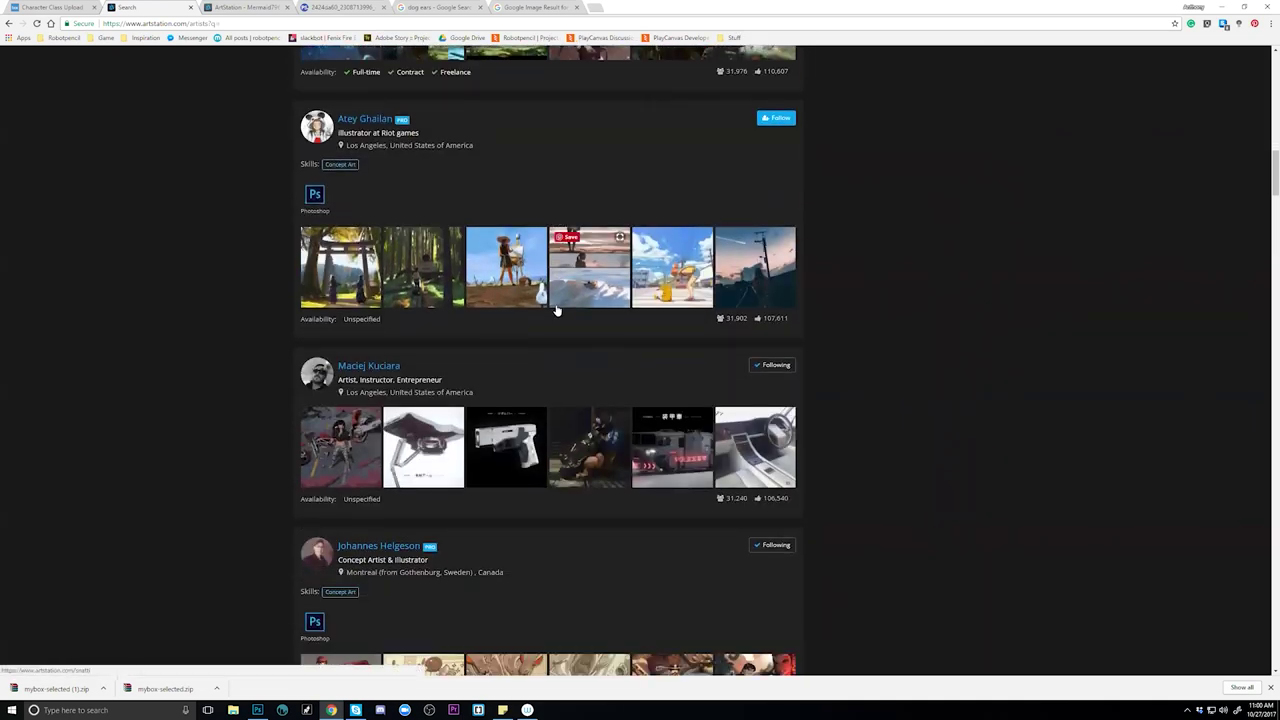
scroll(557, 311, down, 4)
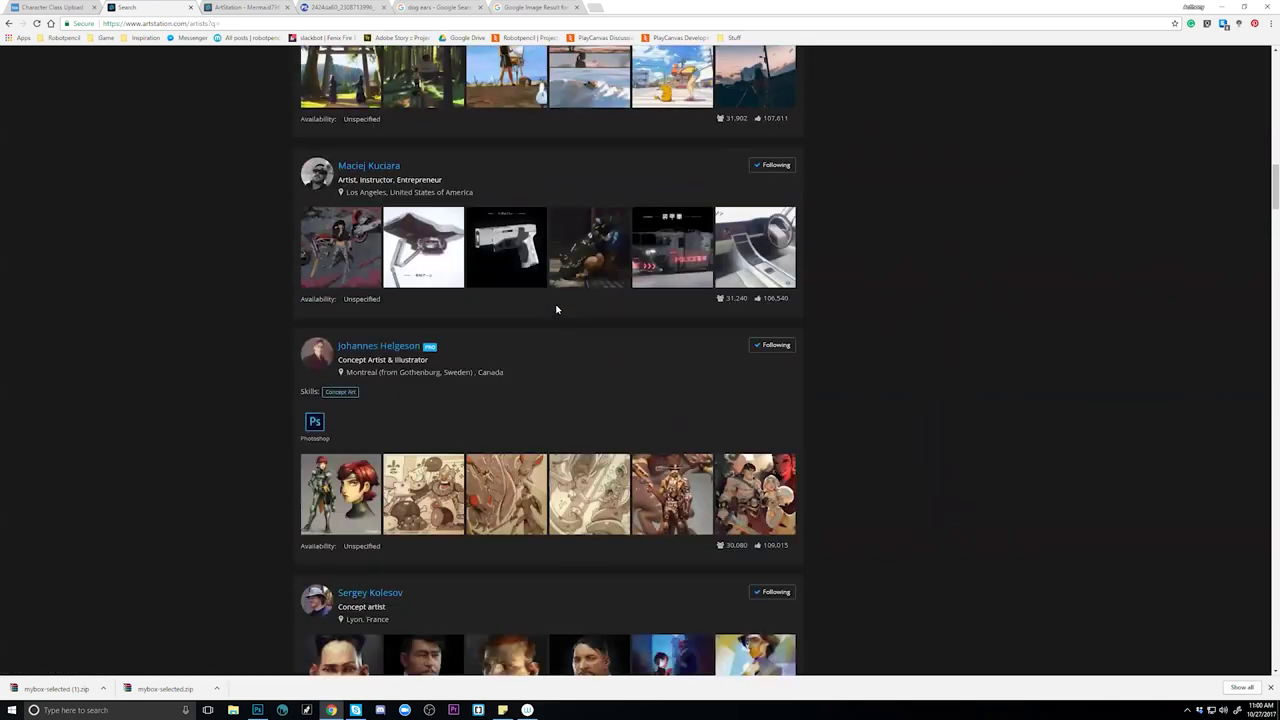
scroll(556, 308, down, 3)
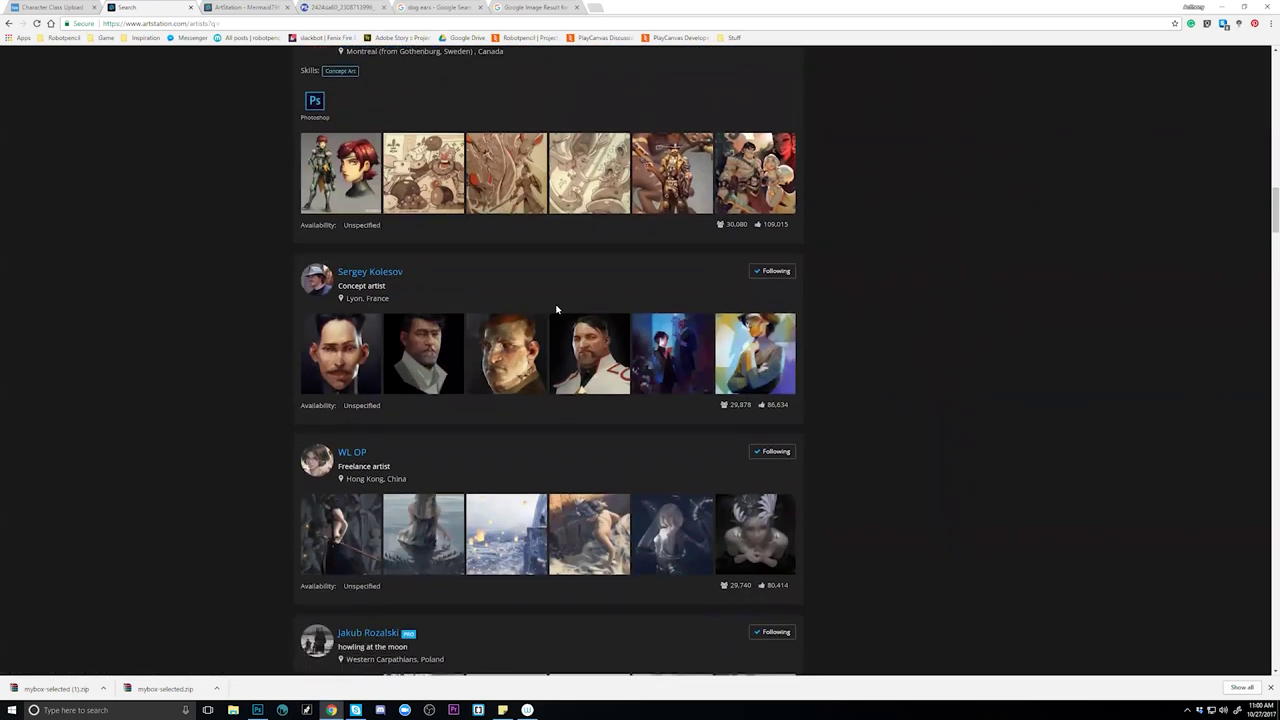
scroll(554, 305, down, 3)
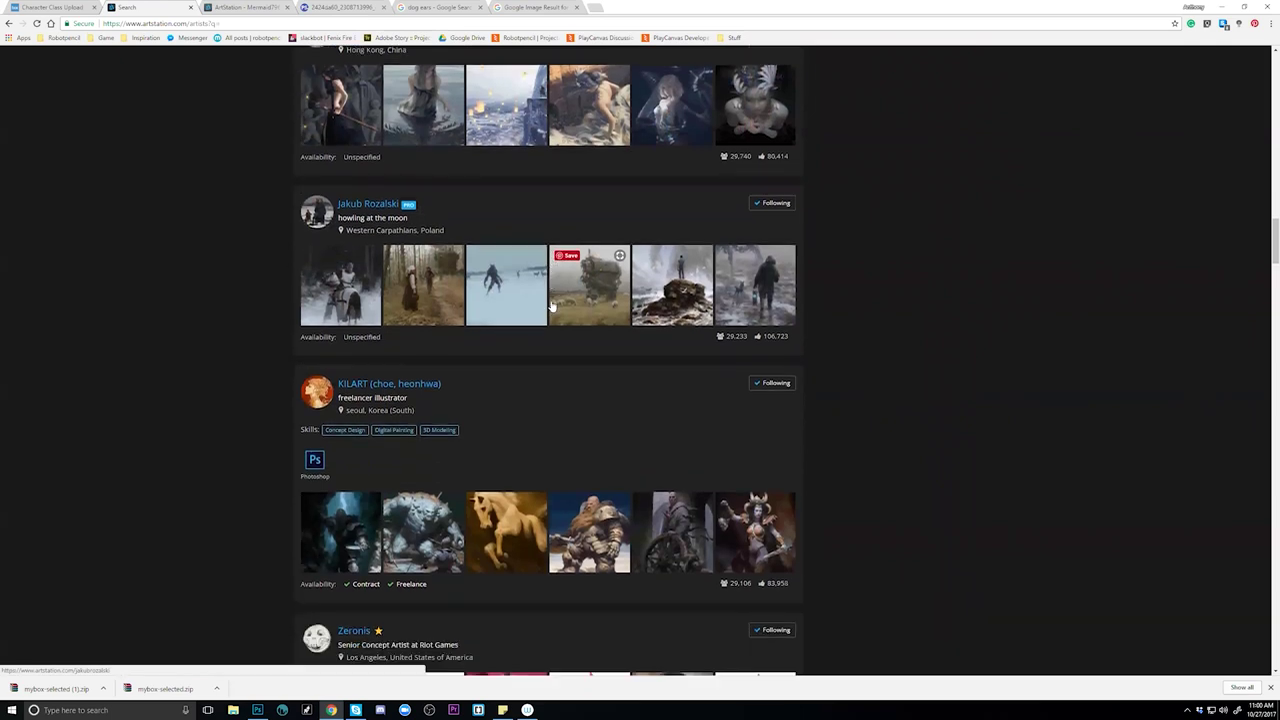
scroll(551, 305, down, 3)
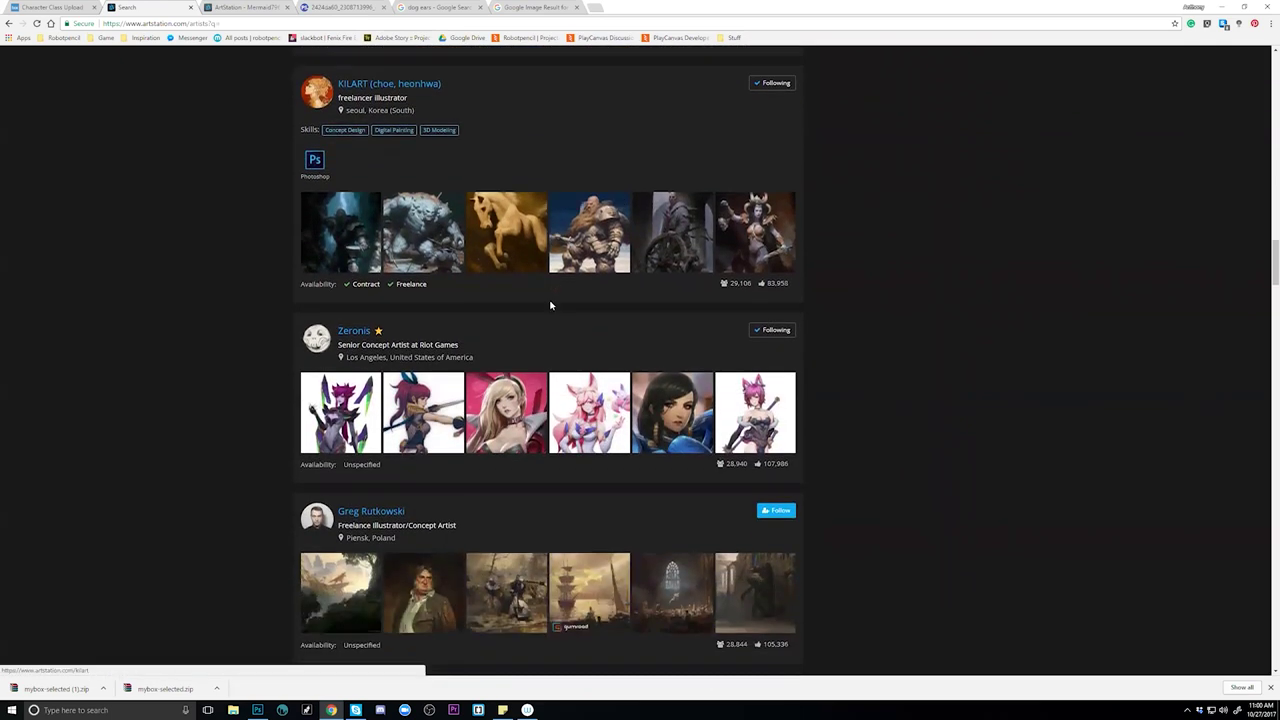
scroll(585, 337, down, 2)
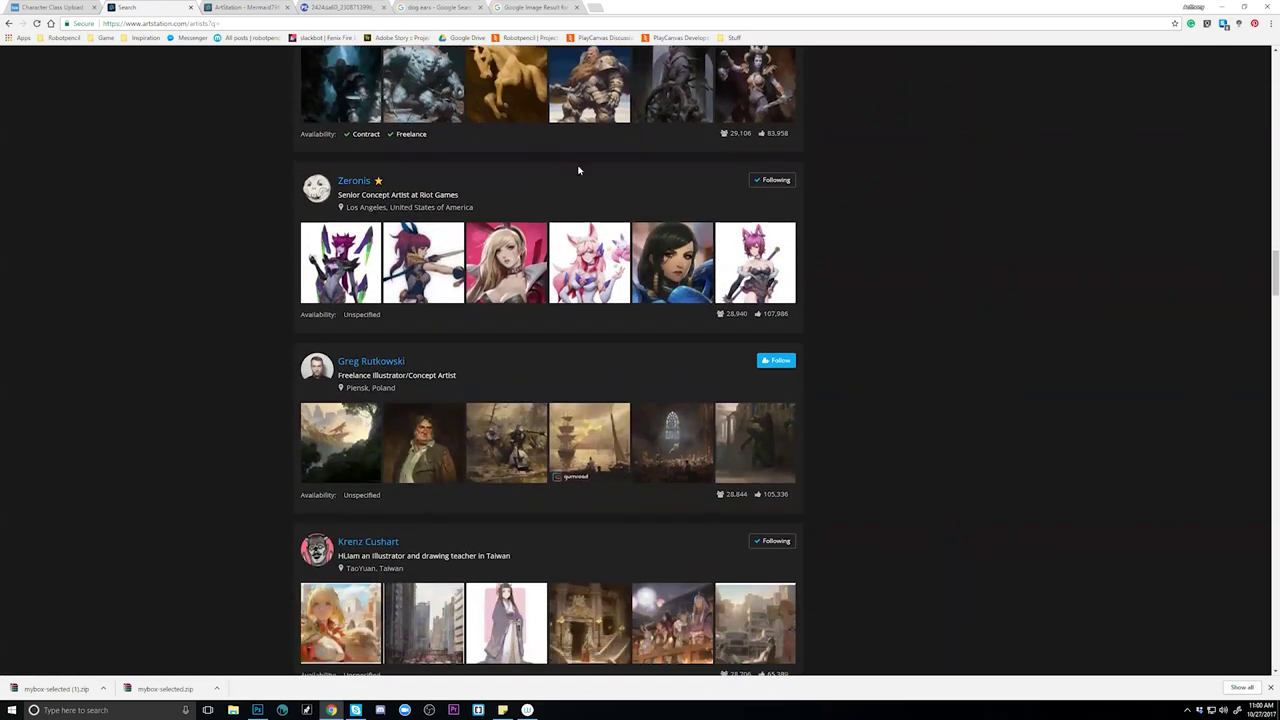
Go through the follower-ranked artists back up to the head of the list, following ones not yet followed.
scroll(704, 410, down, 6)
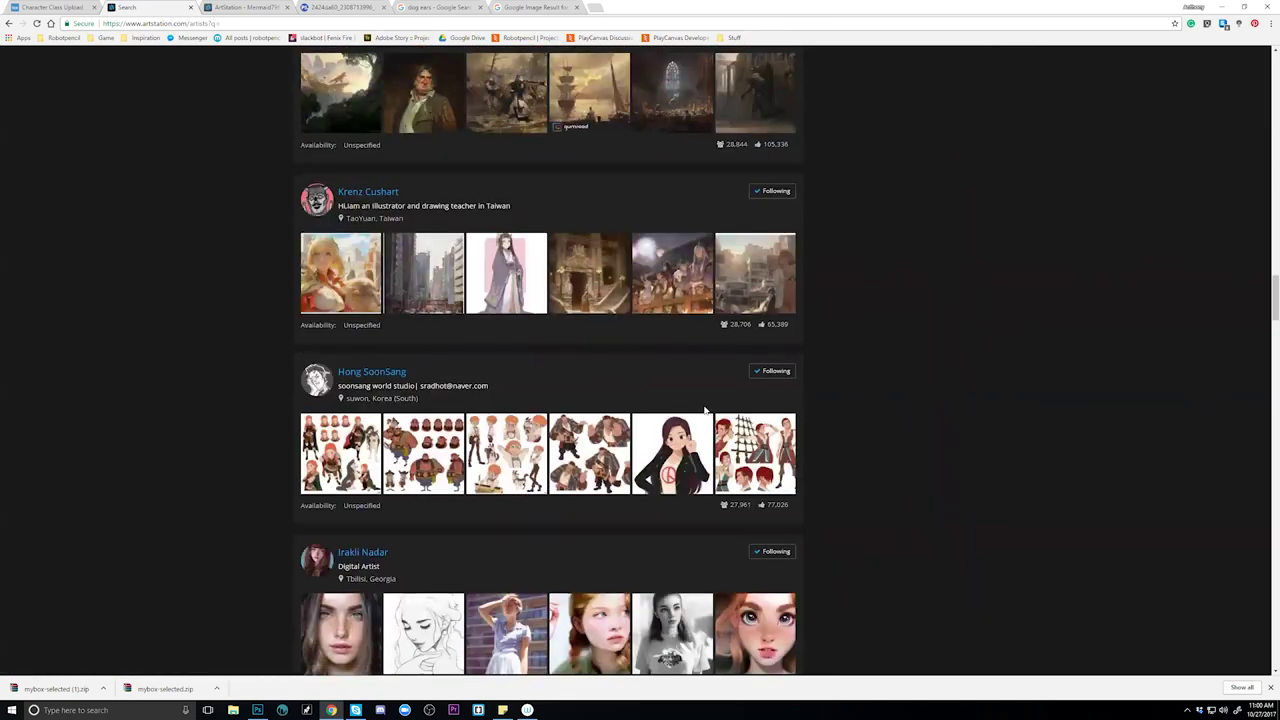
scroll(705, 405, up, 8)
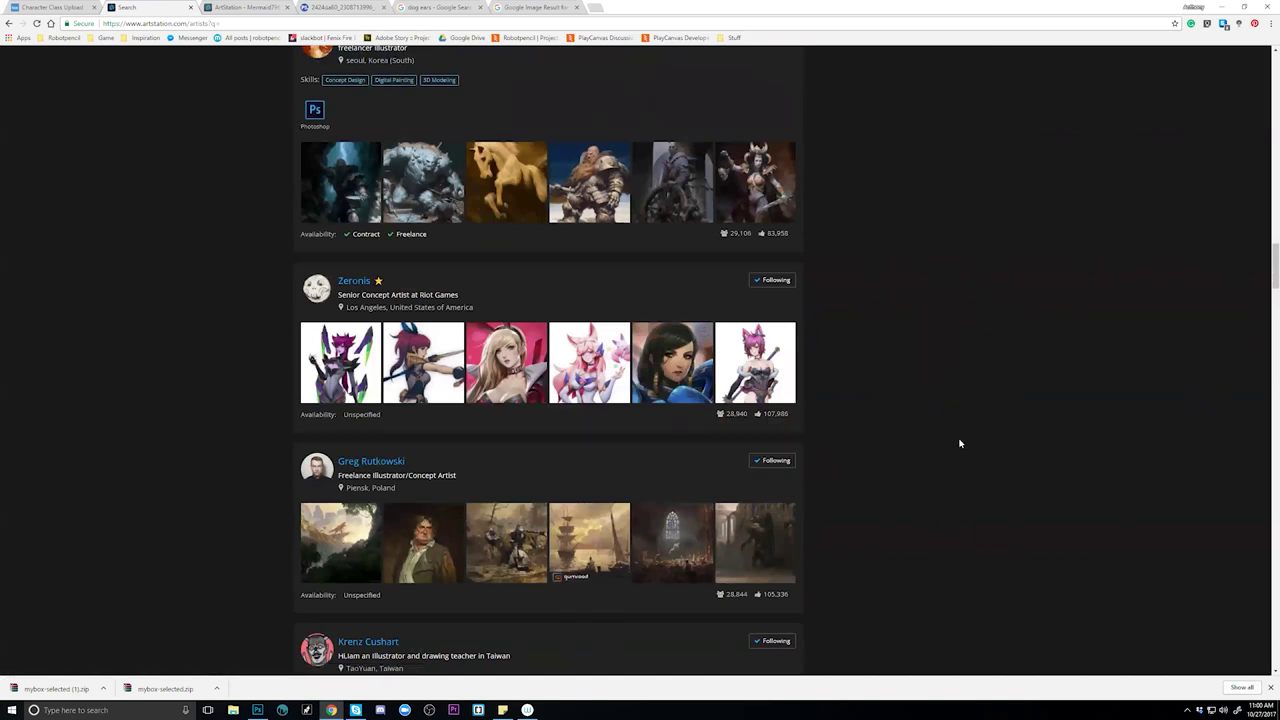
scroll(958, 440, up, 10)
scroll(946, 430, up, 1)
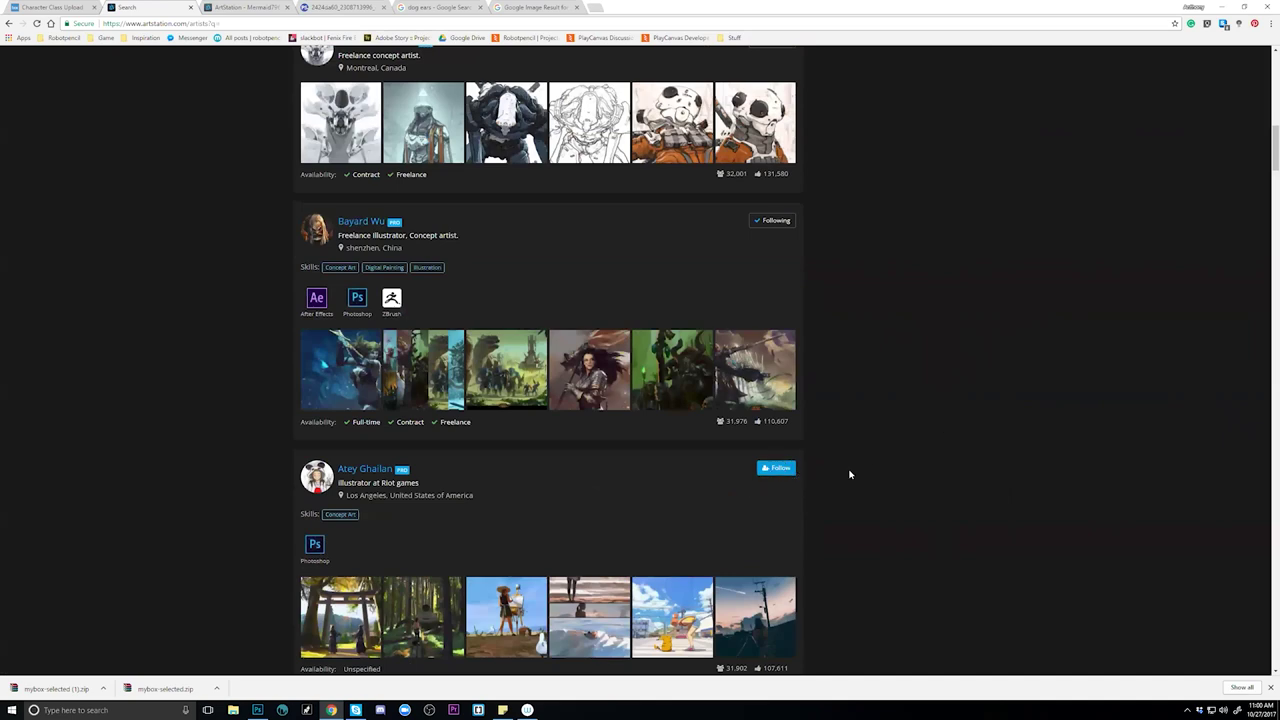
scroll(890, 452, up, 7)
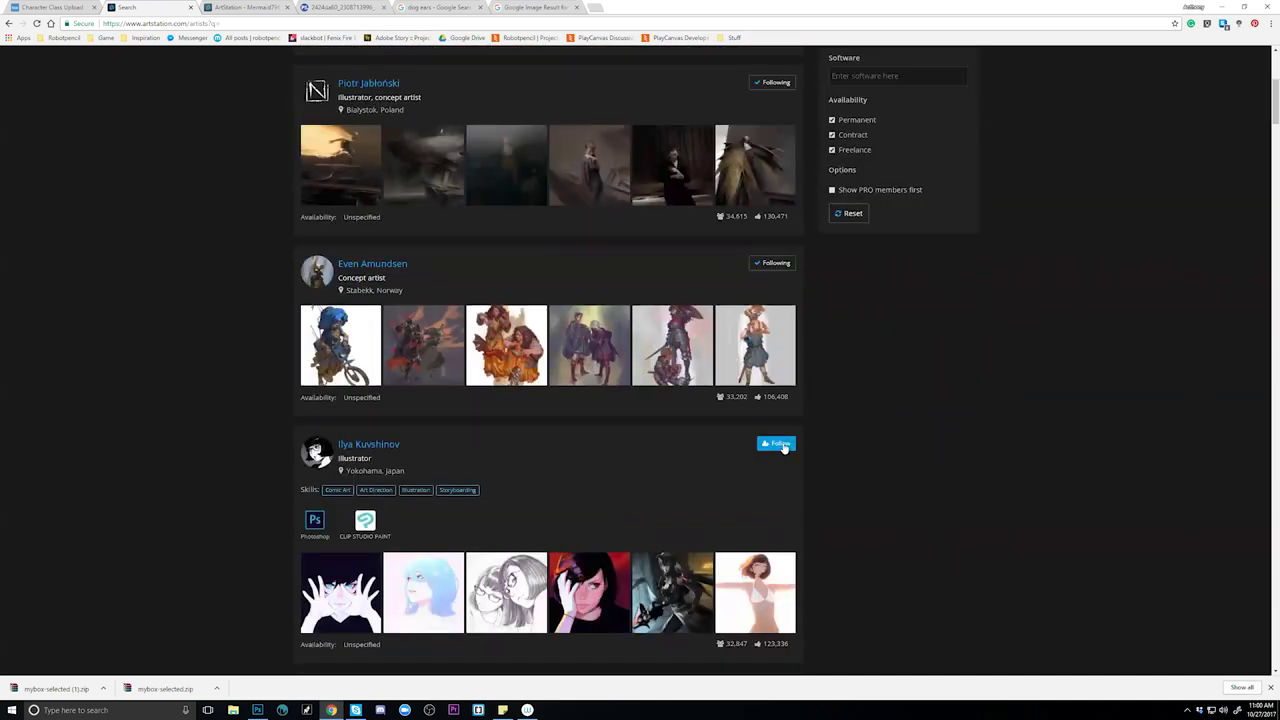
scroll(924, 435, up, 4)
Browse the lower-ranked artists, follow another freelance illustrator, and return to the start of the ranking.
scroll(917, 431, down, 10)
scroll(900, 440, down, 20)
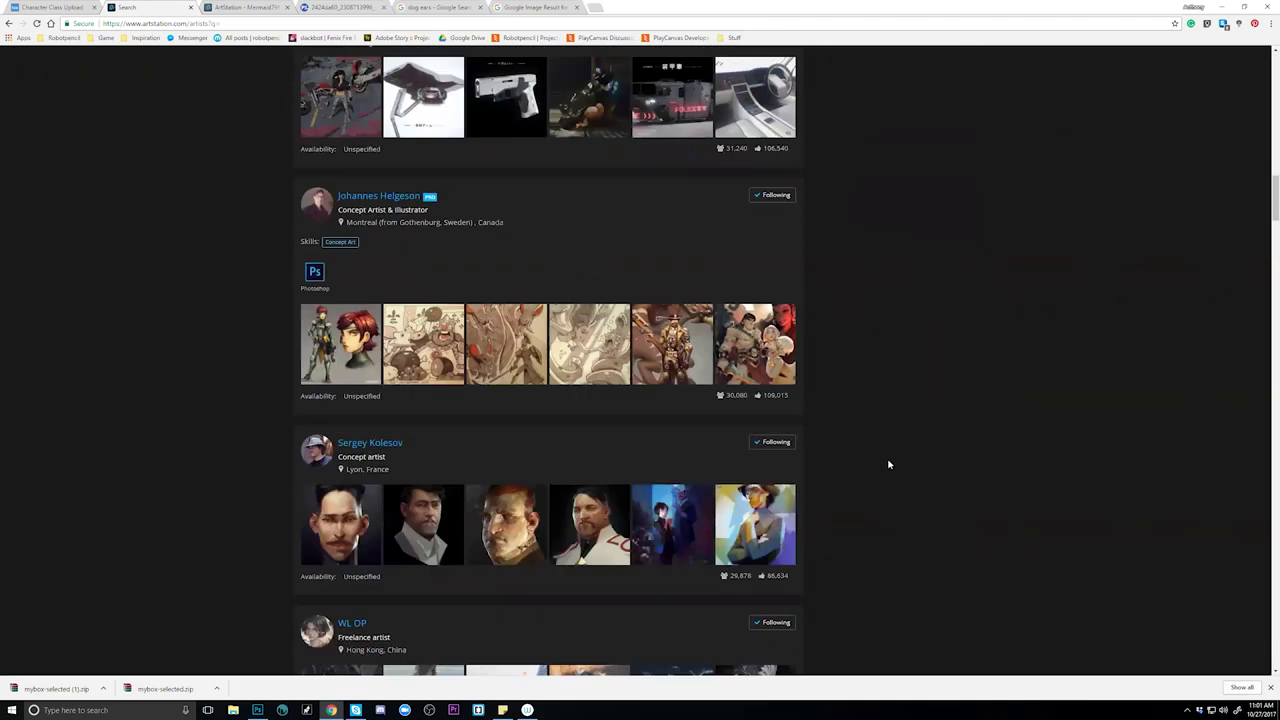
scroll(865, 465, down, 13)
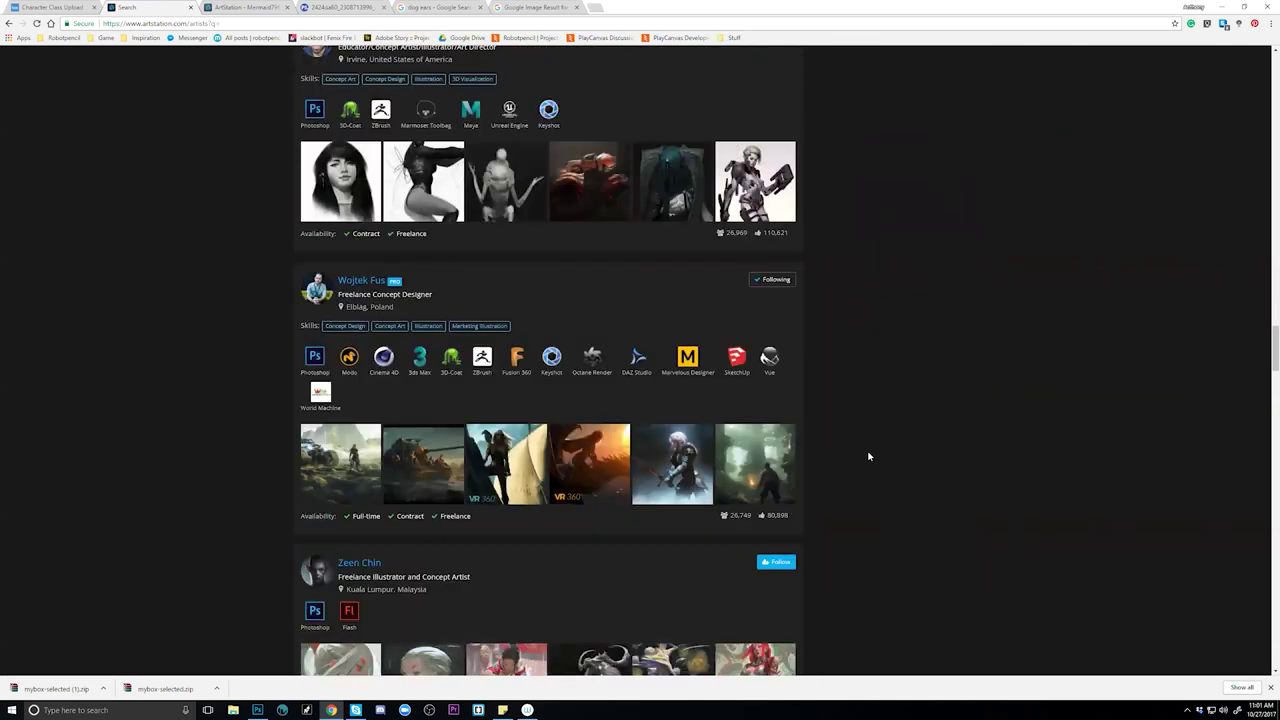
scroll(868, 456, down, 1)
scroll(850, 420, down, 1)
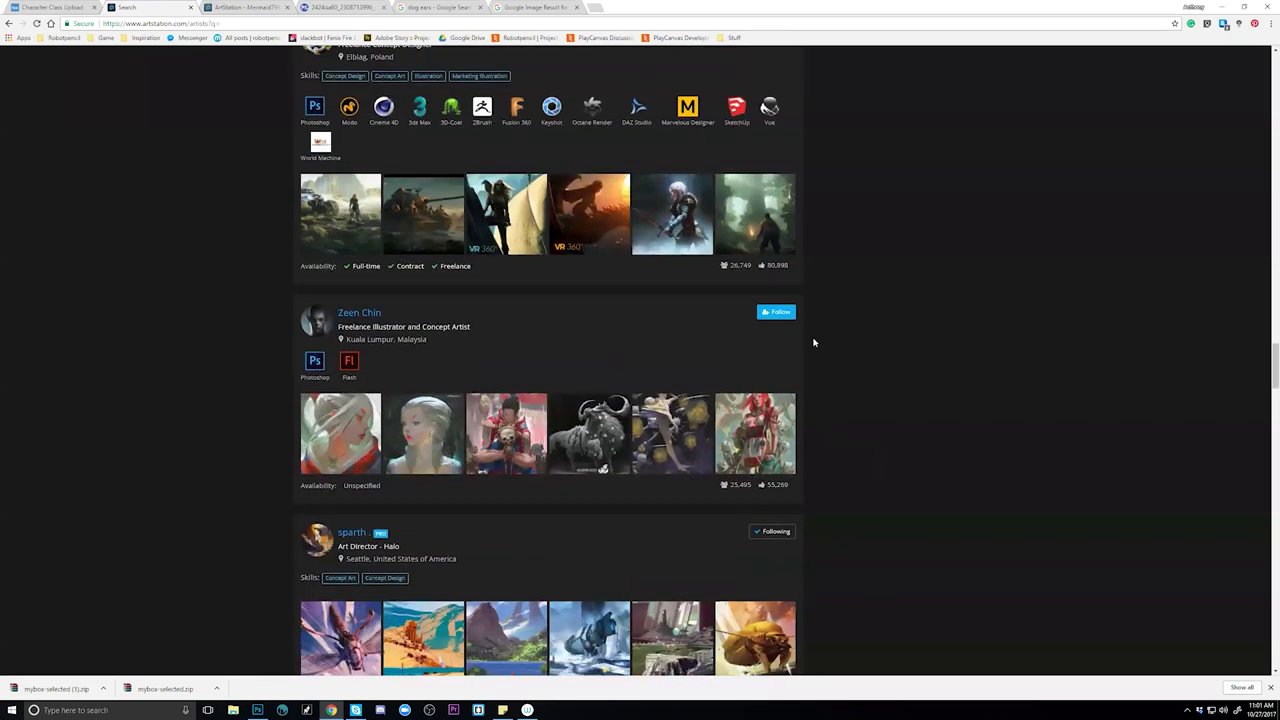
scroll(935, 379, down, 8)
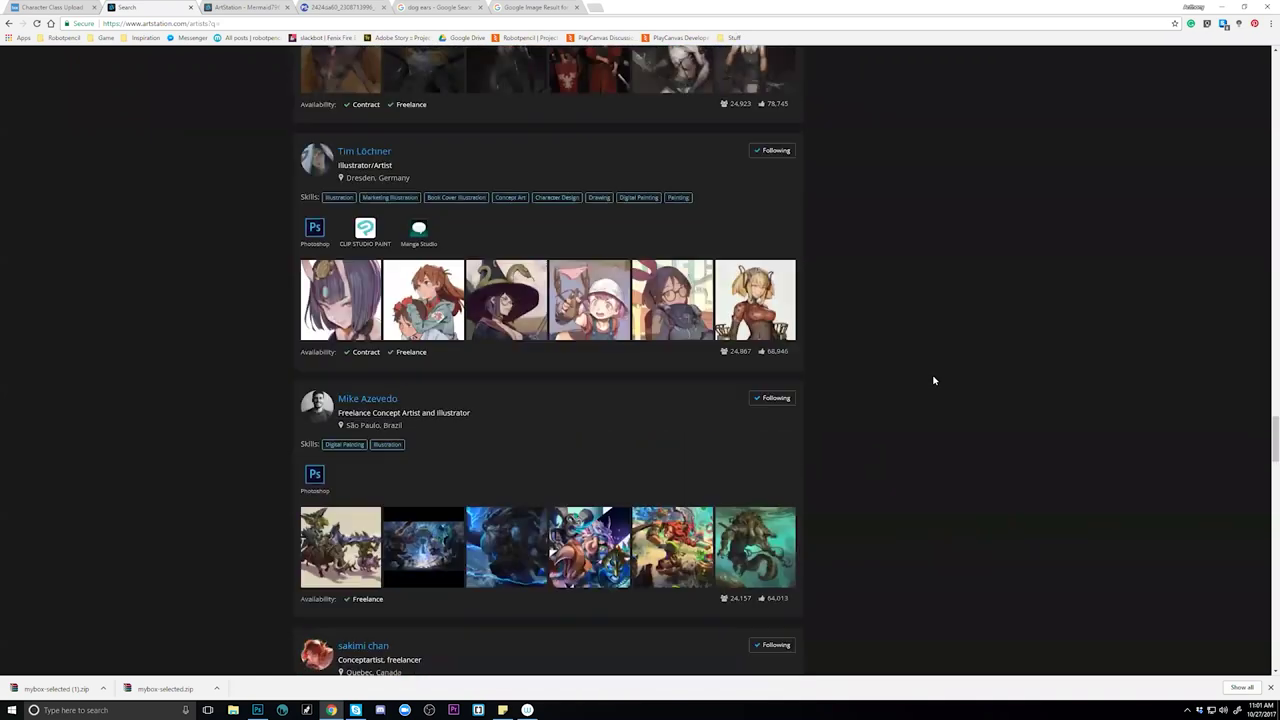
scroll(934, 380, down, 4)
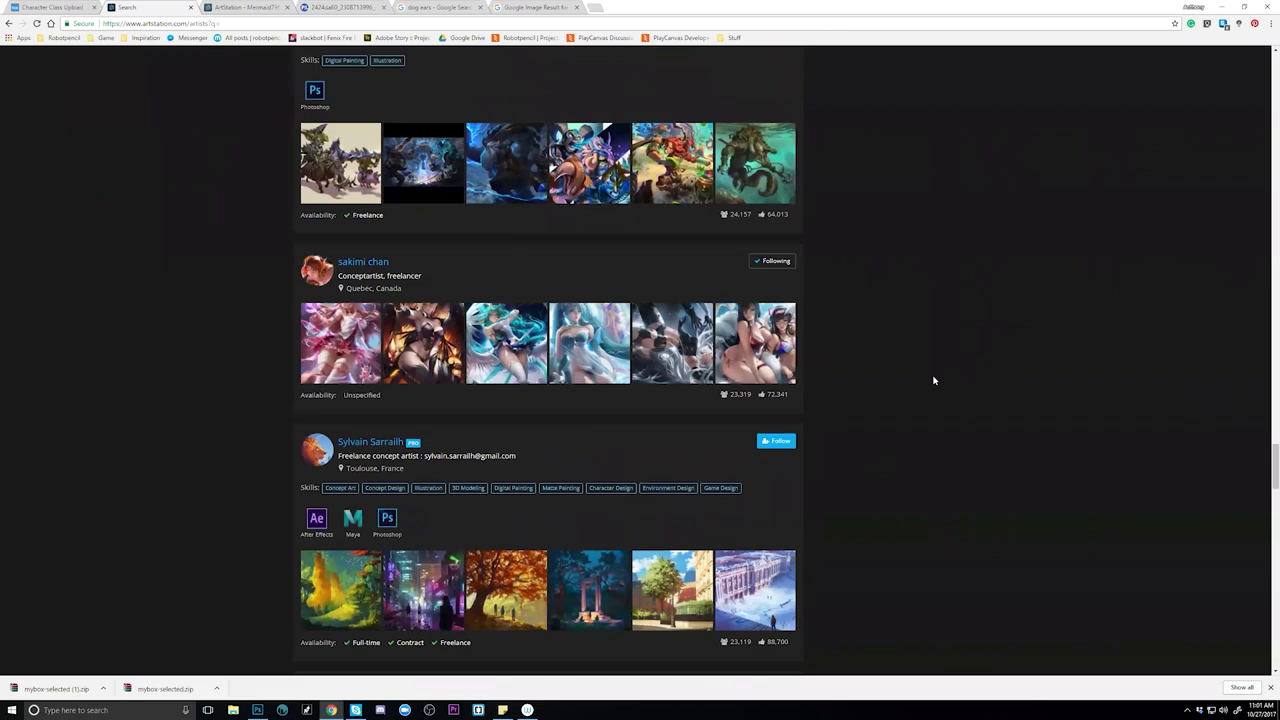
scroll(935, 378, up, 2)
scroll(935, 378, down, 3)
scroll(931, 388, up, 15)
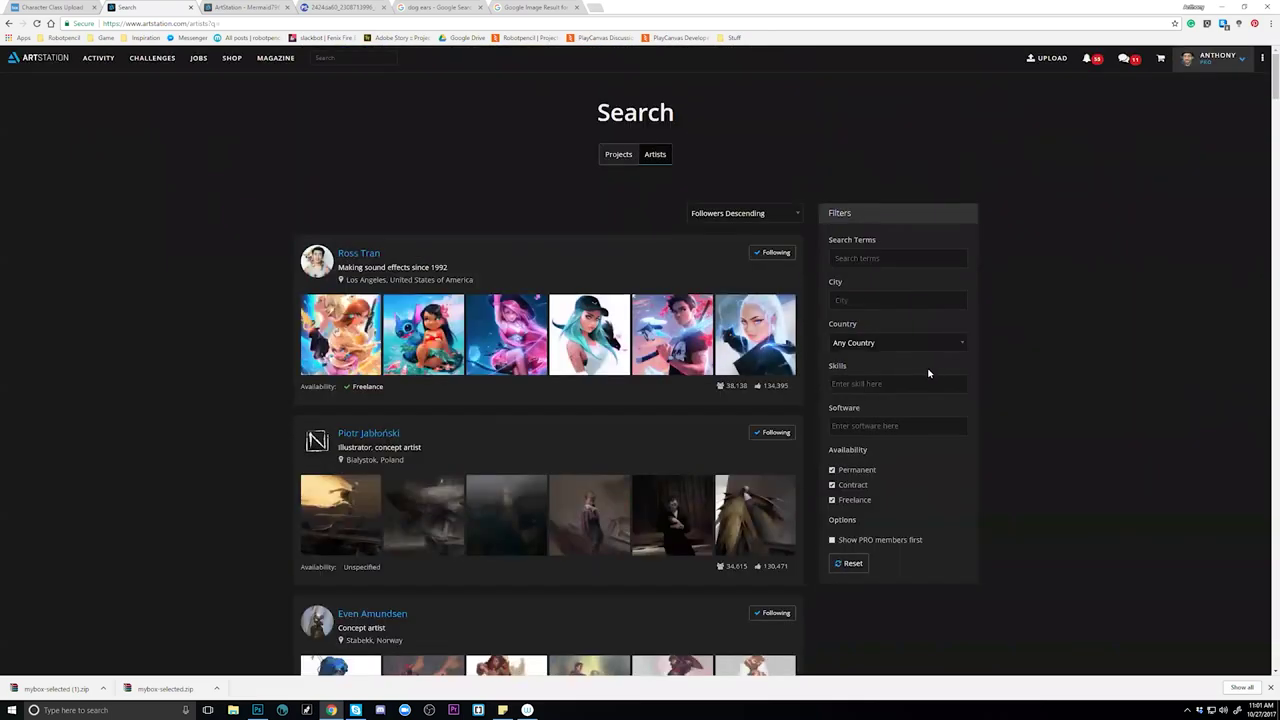
Open a freelance concept designer's portfolio from the ranking, view the Raido 360 panorama, and return to the painting.
scroll(928, 374, down, 20)
scroll(928, 376, down, 20)
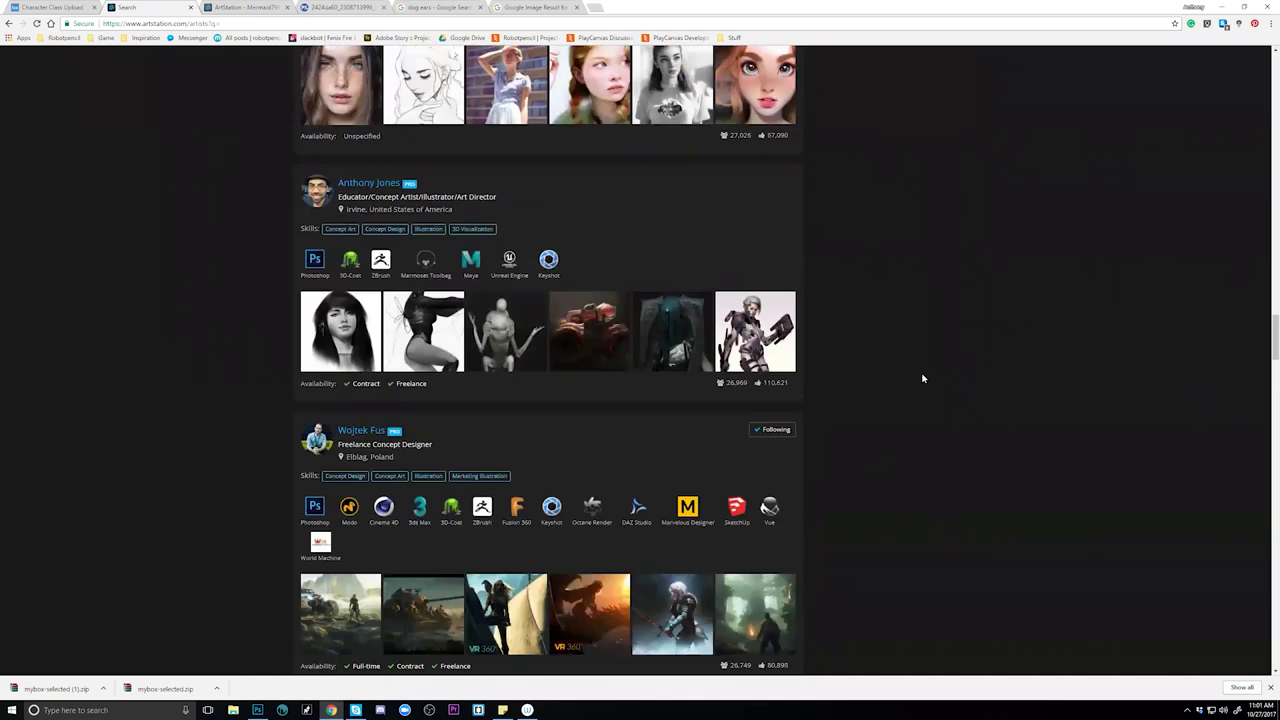
scroll(922, 378, up, 1)
scroll(840, 464, down, 1)
scroll(836, 465, down, 2)
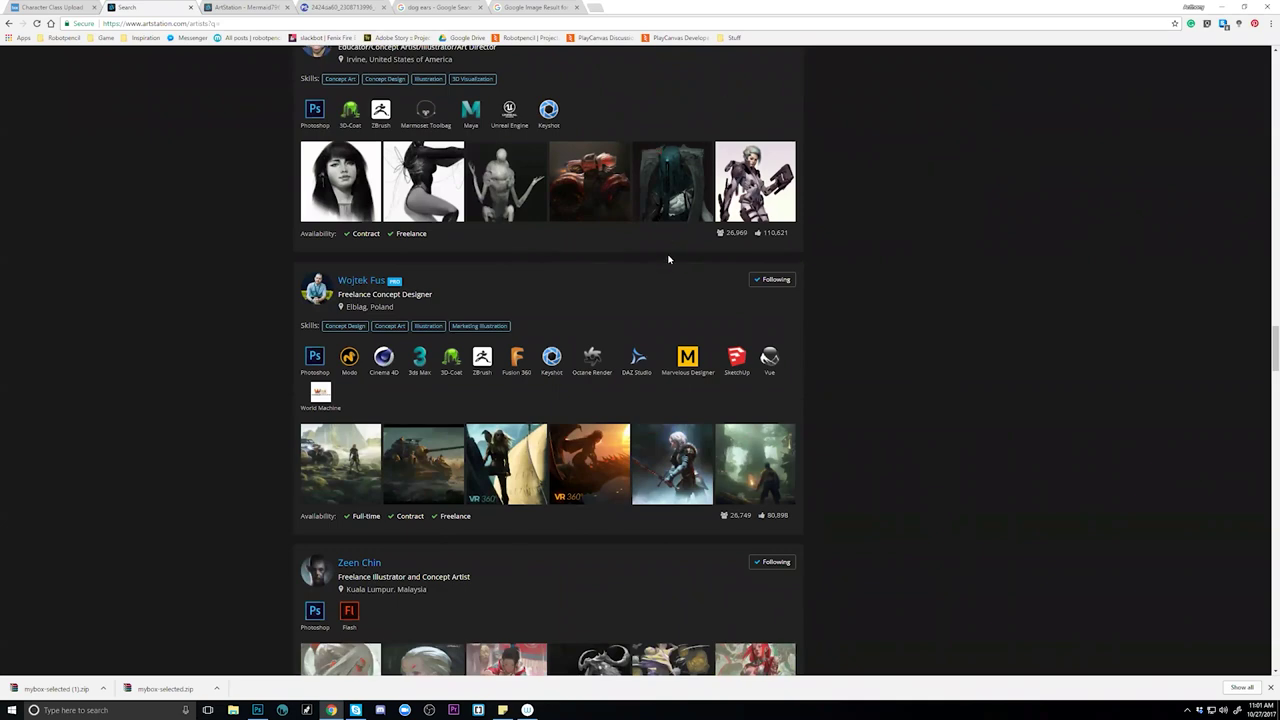
click(541, 443)
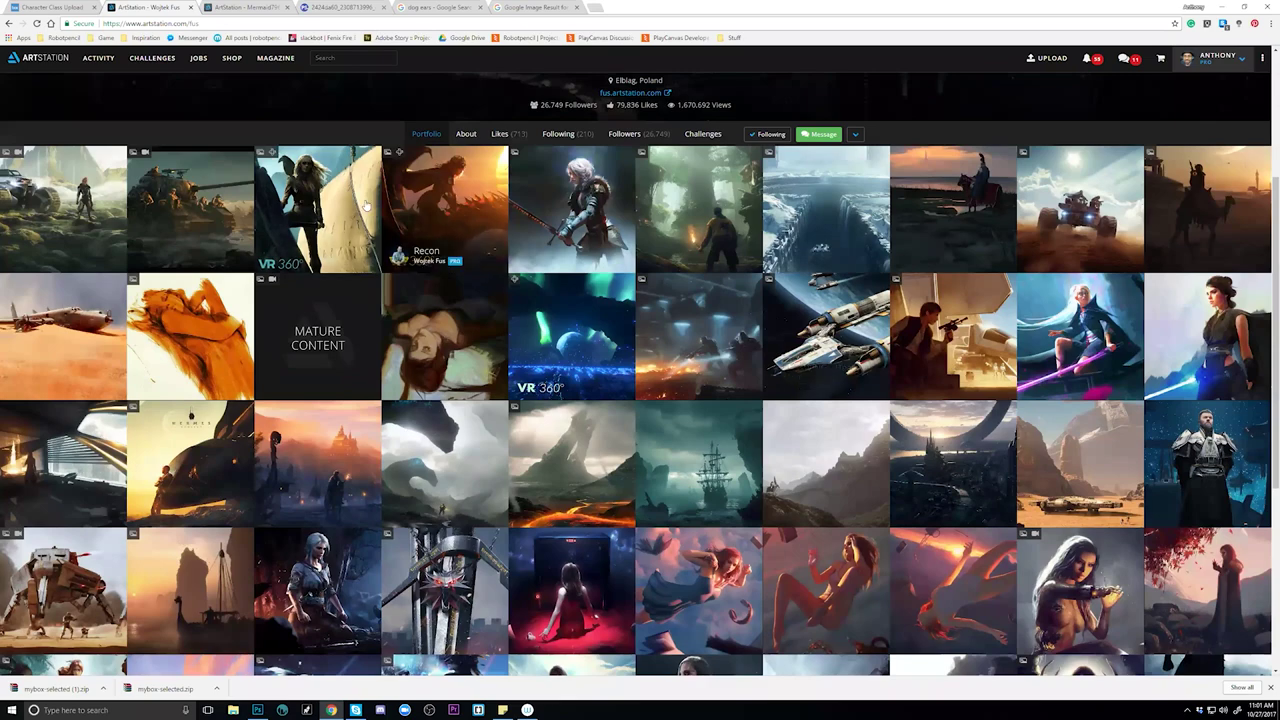
click(366, 205)
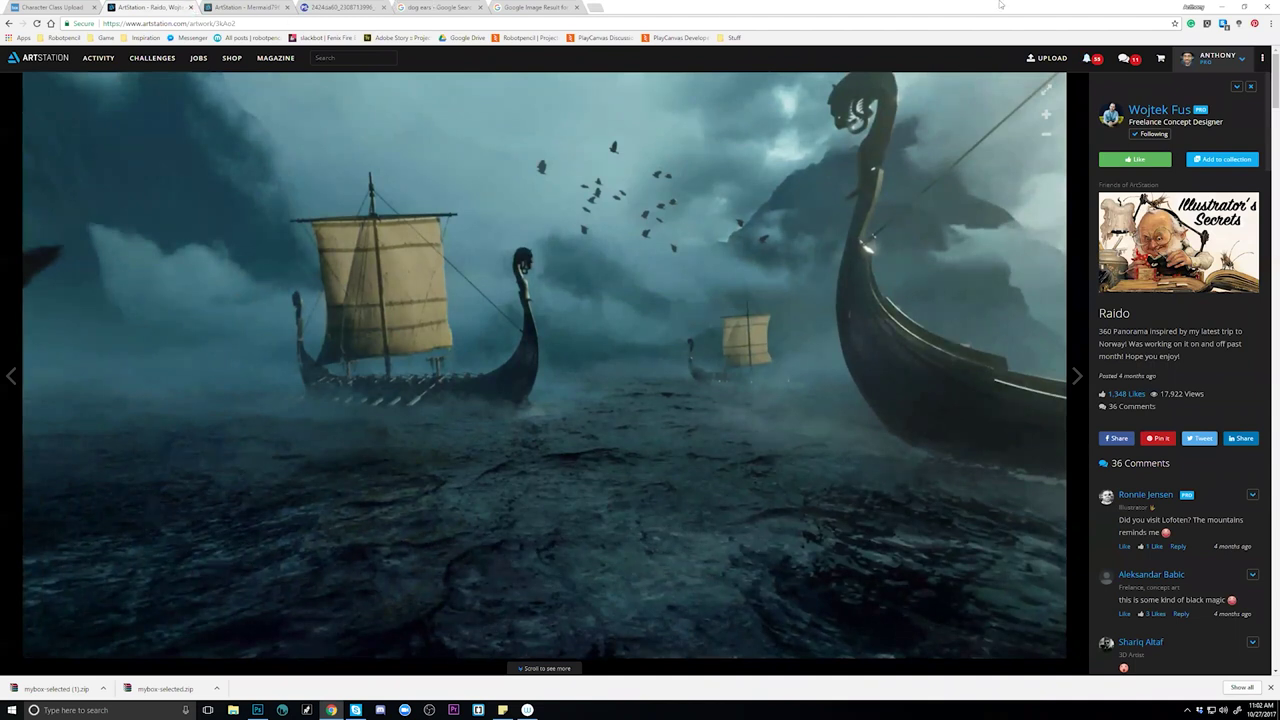
click(1226, 7)
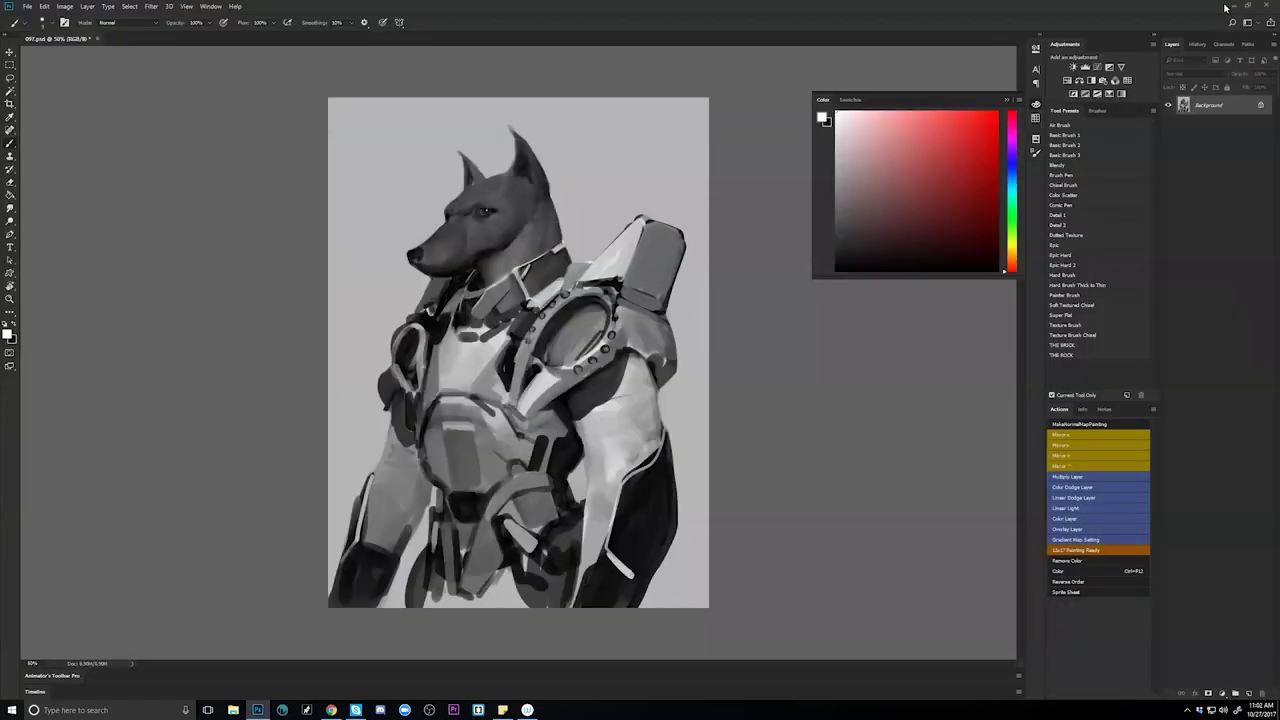
Flip the canvas and smooth the face of the box-shaped shoulder pack with a sampled grey and a larger brush.
key(ctrl+shift+h)
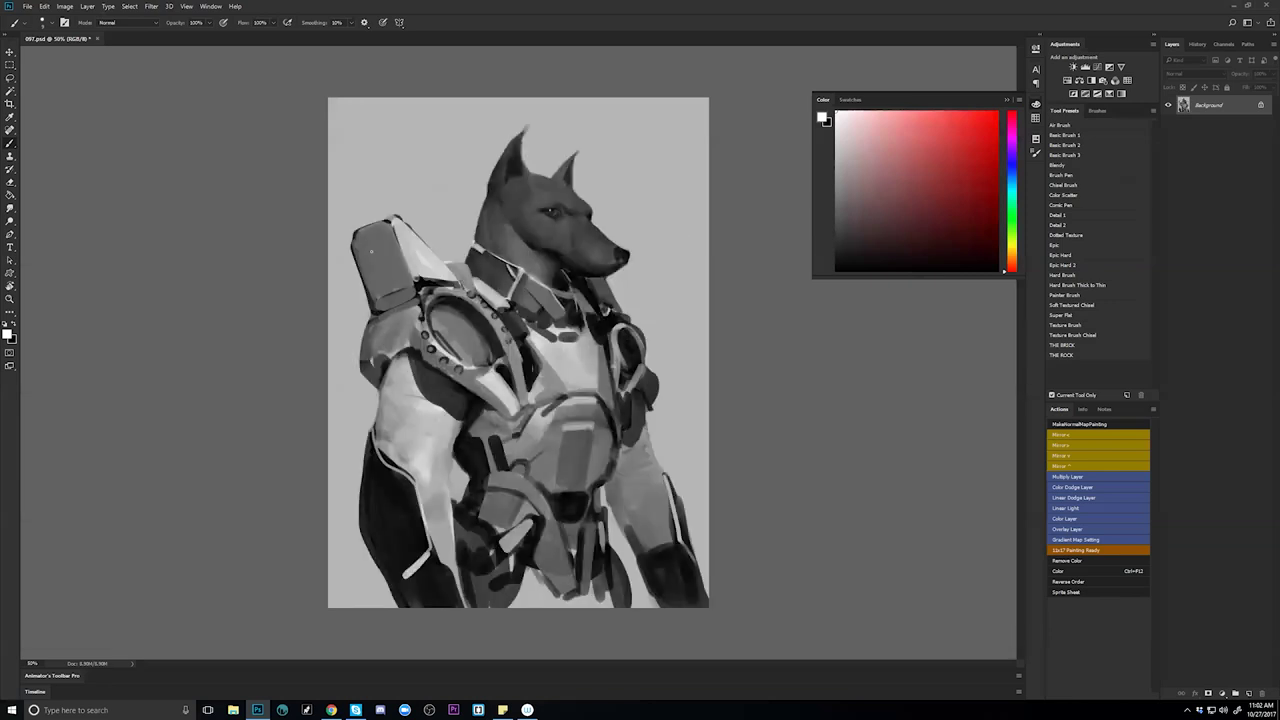
alt+click(362, 251)
key(bracketright)
key(bracketright)
key(bracketright)
key(bracketright)
mouse_move(374, 288)
mouse_down()
mouse_move(364, 240)
mouse_move(377, 233)
mouse_move(394, 275)
mouse_up()
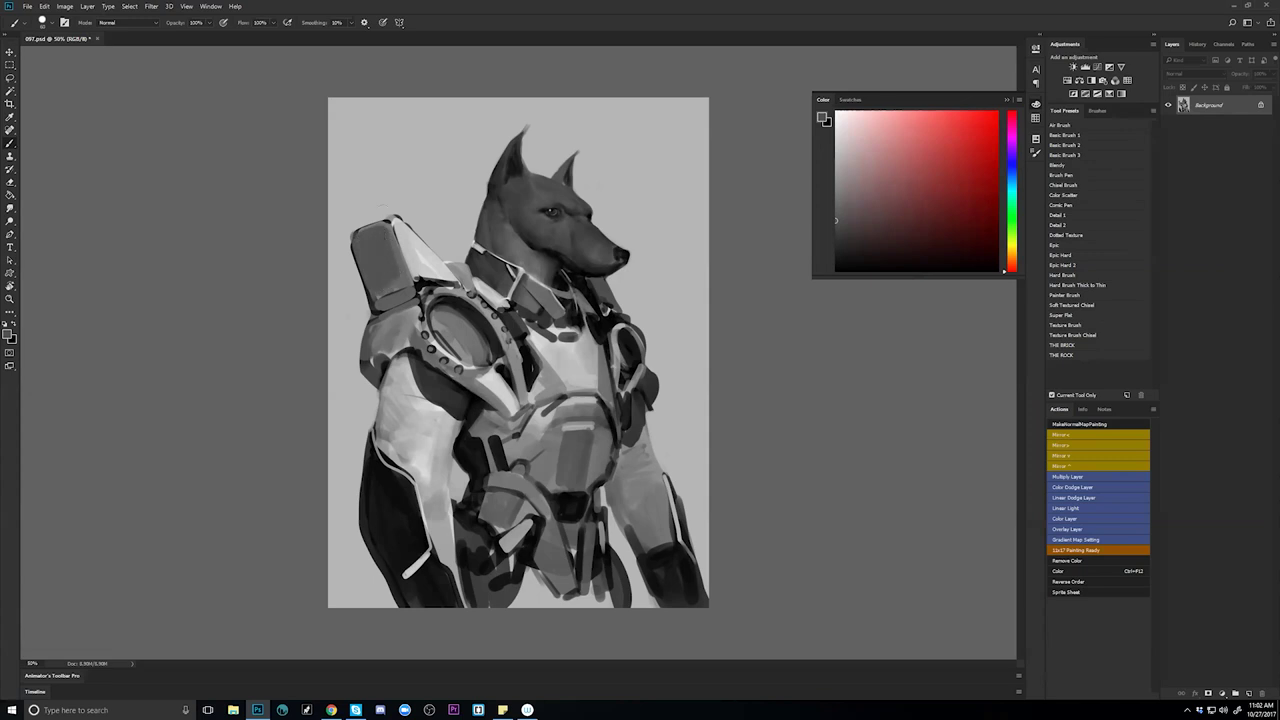
Paint a thin black rim with a small upright fin along the upper edge of the shoulder pack, undoing stray strokes.
mouse_move(359, 213)
mouse_down()
mouse_move(340, 231)
mouse_move(410, 200)
mouse_up()
key(ctrl+z)
key(d)
key(bracketleft)
key(bracketleft)
key(bracketleft)
key(bracketleft)
drag(352, 231, 401, 197)
alt+click(362, 205)
alt+click(373, 221)
drag(361, 223, 371, 206)
key(ctrl+alt+z)
key(ctrl+alt+z)
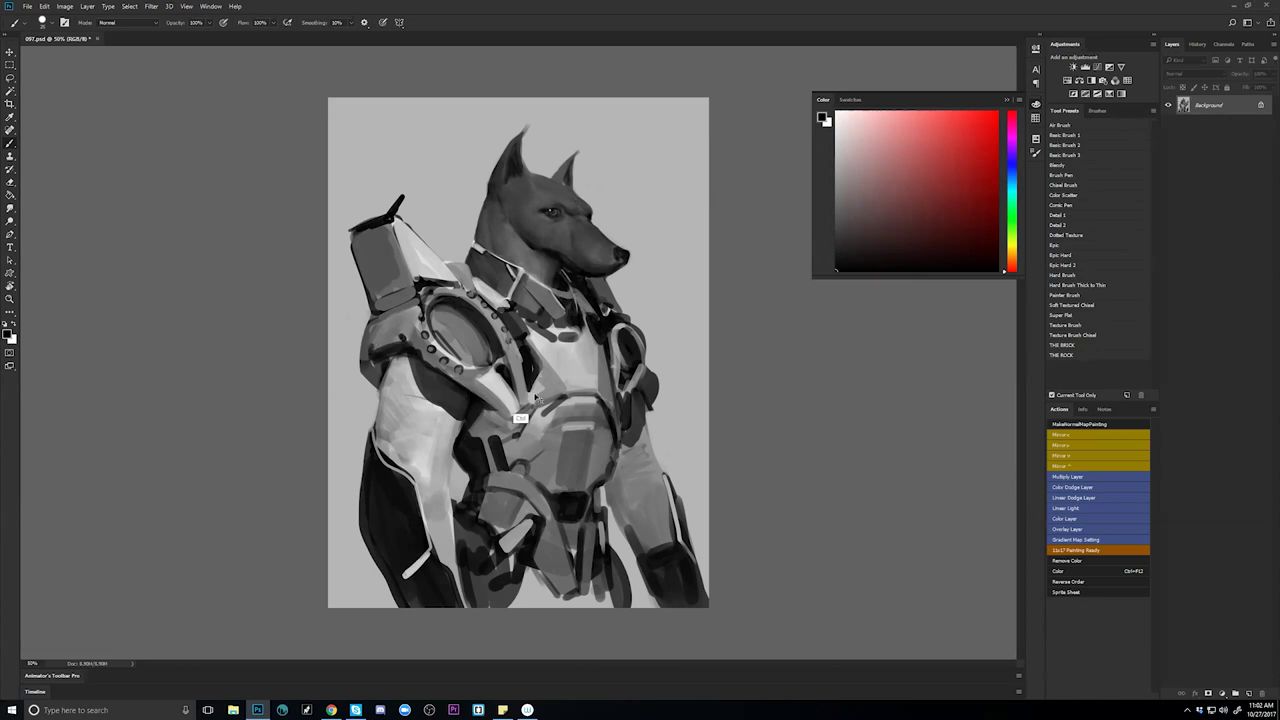
Flip the canvas and refine the near shoulder pauldron with a light edge beside the oval plate and dark accents.
key(ctrl+shift+h)
key(x)
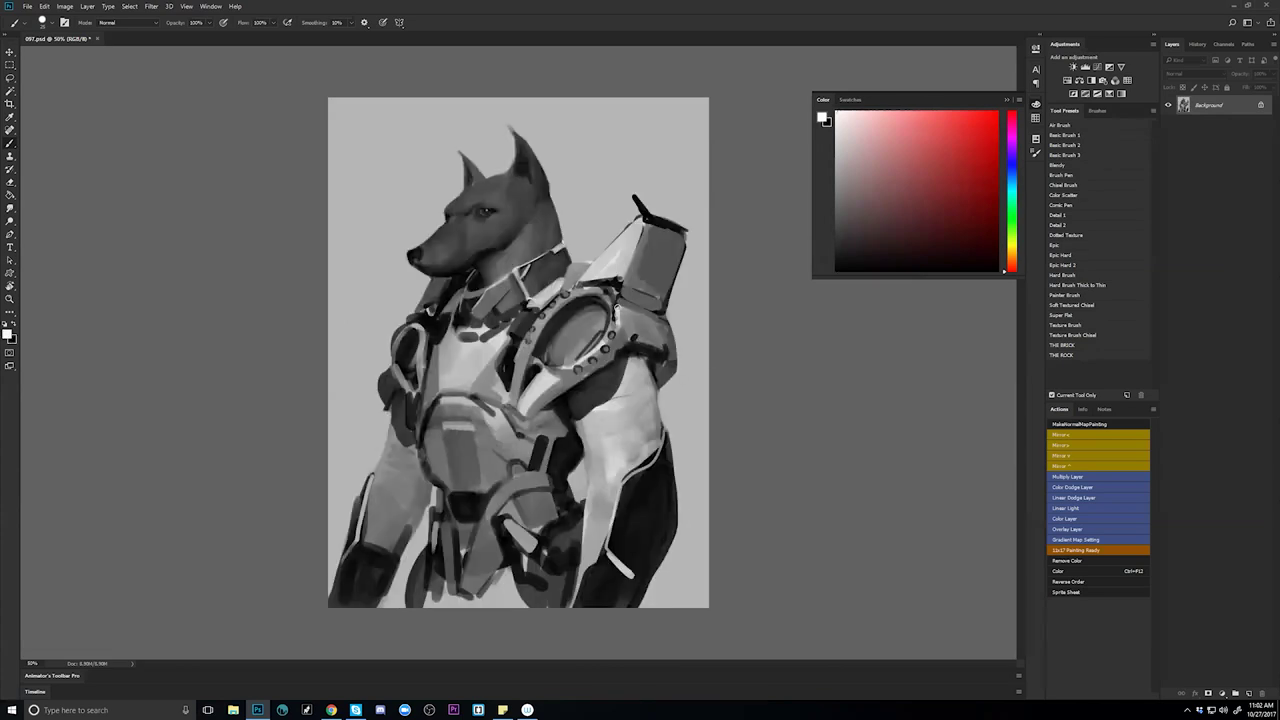
alt+click(618, 302)
key(x)
key(bracketright)
key(bracketright)
key(bracketright)
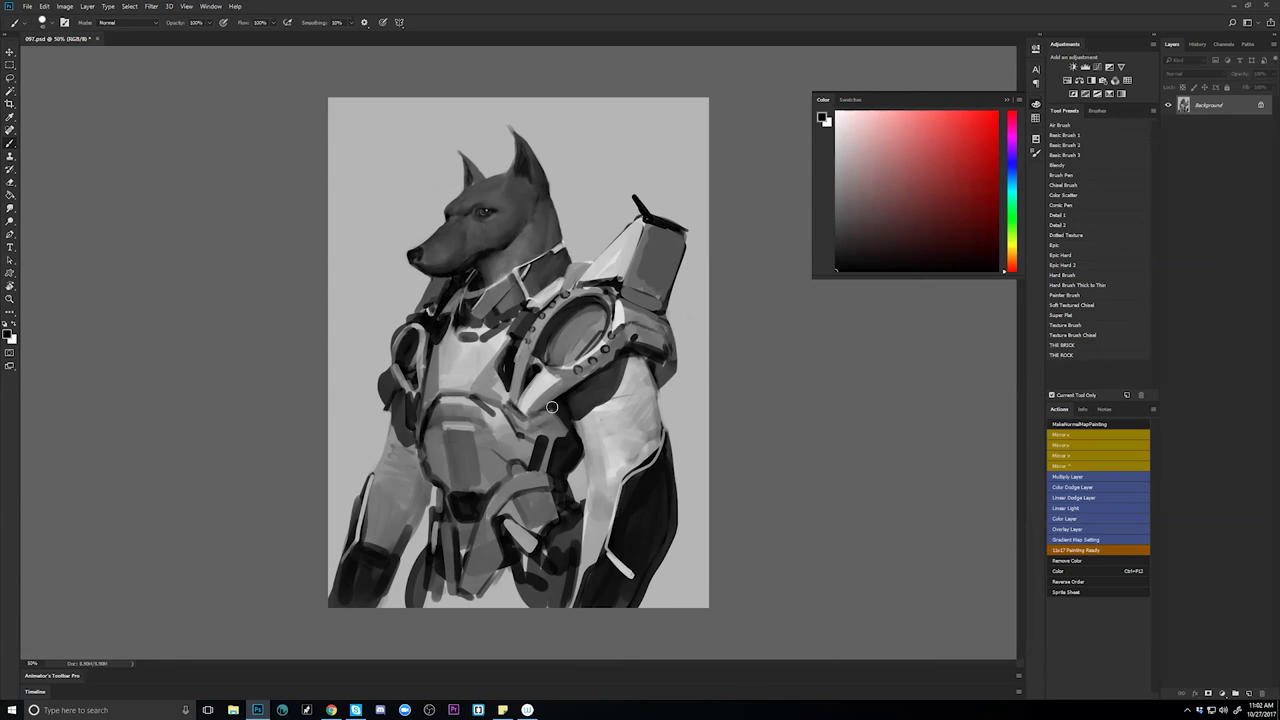
Flip the canvas and paint a dark shape on the near upper arm beneath the pauldron.
key(ctrl+shift+h)
key(F2)
key(F2)
key(F2)
key(F2)
key(F2)
key(F2)
alt+click(392, 384)
alt+click(392, 357)
mouse_move(390, 360)
mouse_down()
mouse_move(383, 396)
mouse_move(406, 358)
mouse_move(386, 396)
mouse_up()
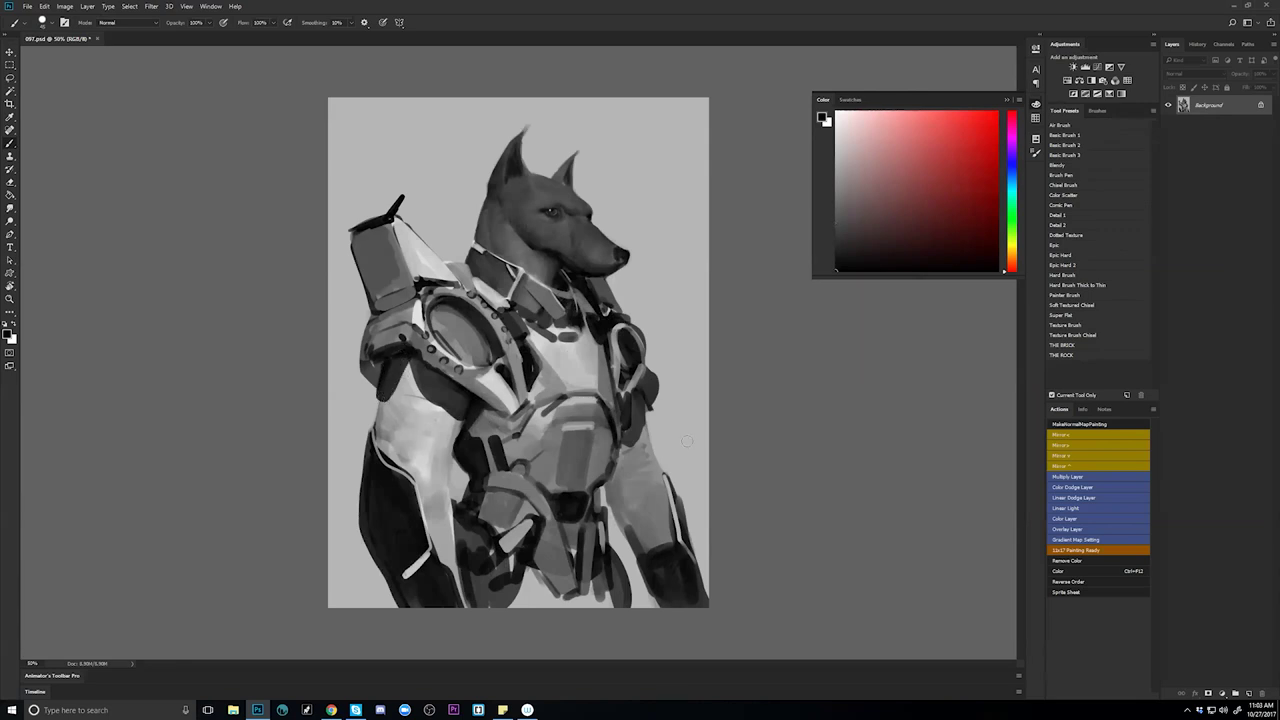
Sharpen the chest plate's corner below the near shoulder with light edges and sampled greys.
alt+click(494, 416)
key([)
key([)
key([)
drag(487, 412, 503, 418)
key(])
mouse_move(515, 413)
mouse_down()
mouse_move(547, 377)
mouse_move(510, 418)
mouse_up()
alt+click(556, 420)
key(x)
alt+click(545, 421)
drag(545, 375, 531, 398)
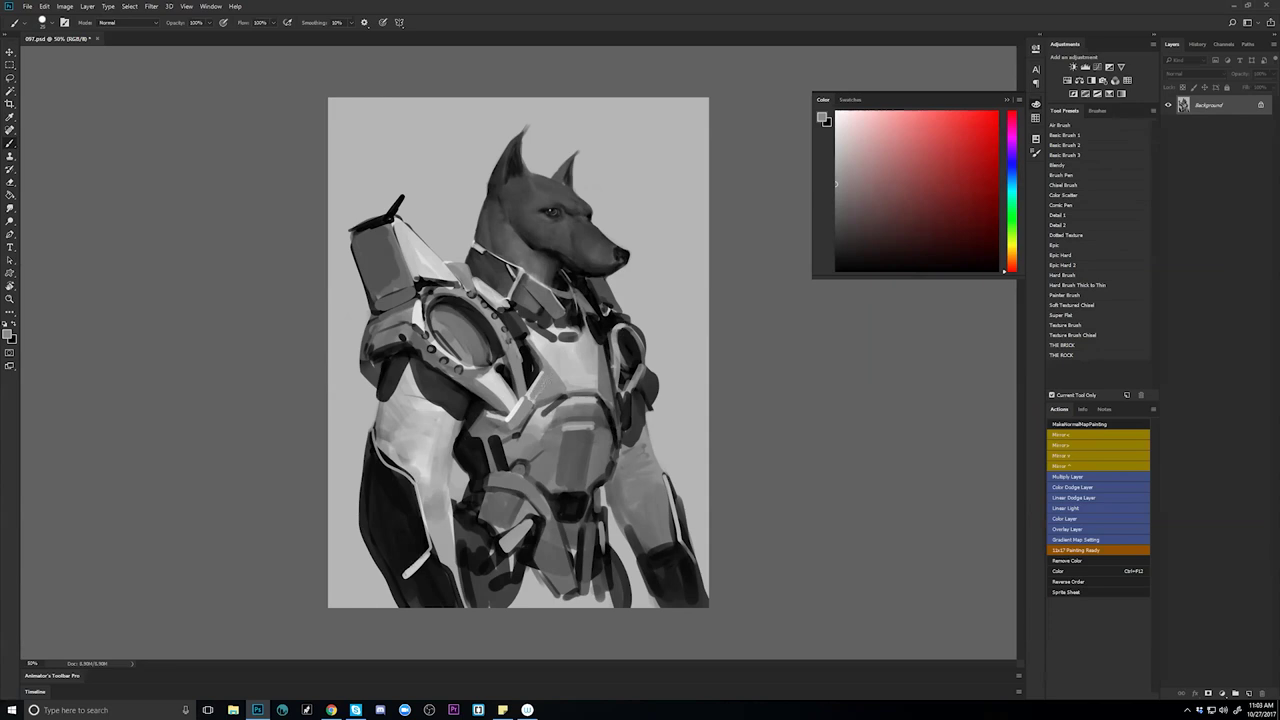
Rework the lower part of the far shoulder's loop-shaped armor with sampled grey and dark strokes.
key(d)
drag(609, 399, 605, 381)
alt+click(605, 379)
key(d)
alt+click(616, 396)
drag(617, 394, 620, 366)
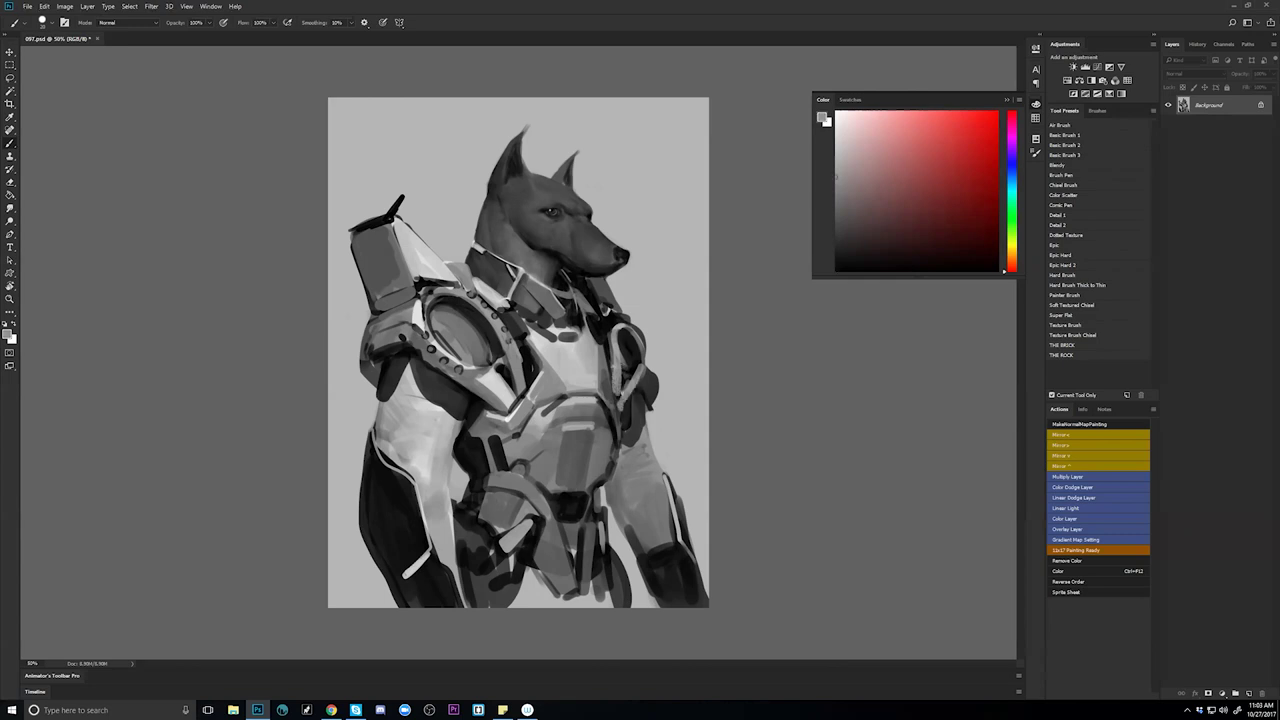
key(d)
drag(608, 378, 620, 415)
Flip the canvas and darken the lower ends of the far shoulder loop and the near shoulder's ring armor.
key(ctrl+f)
alt+click(399, 395)
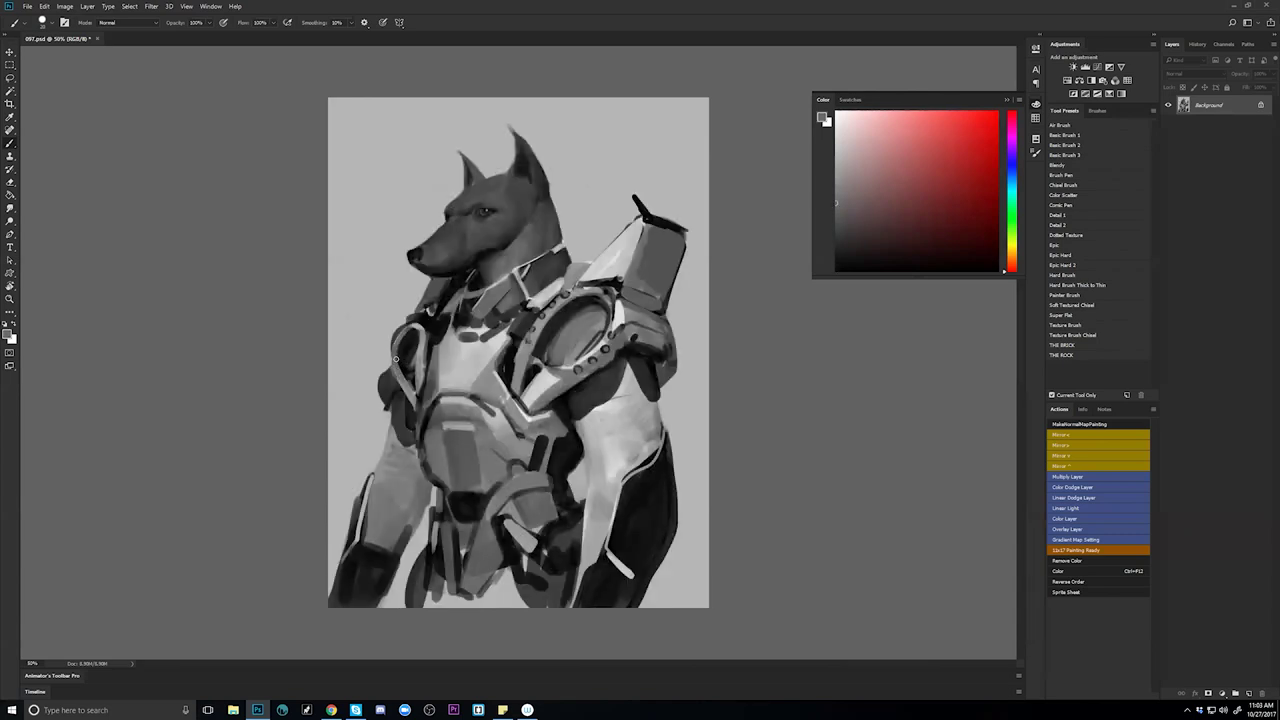
mouse_move(418, 337)
mouse_down()
mouse_move(410, 401)
mouse_move(418, 389)
mouse_up()
key(ctrl+z)
alt+click(422, 406)
mouse_move(523, 354)
mouse_down()
mouse_move(510, 390)
mouse_move(514, 380)
mouse_up()
drag(514, 370, 534, 405)
mouse_move(554, 382)
mouse_down()
mouse_move(542, 404)
mouse_move(554, 398)
mouse_up()
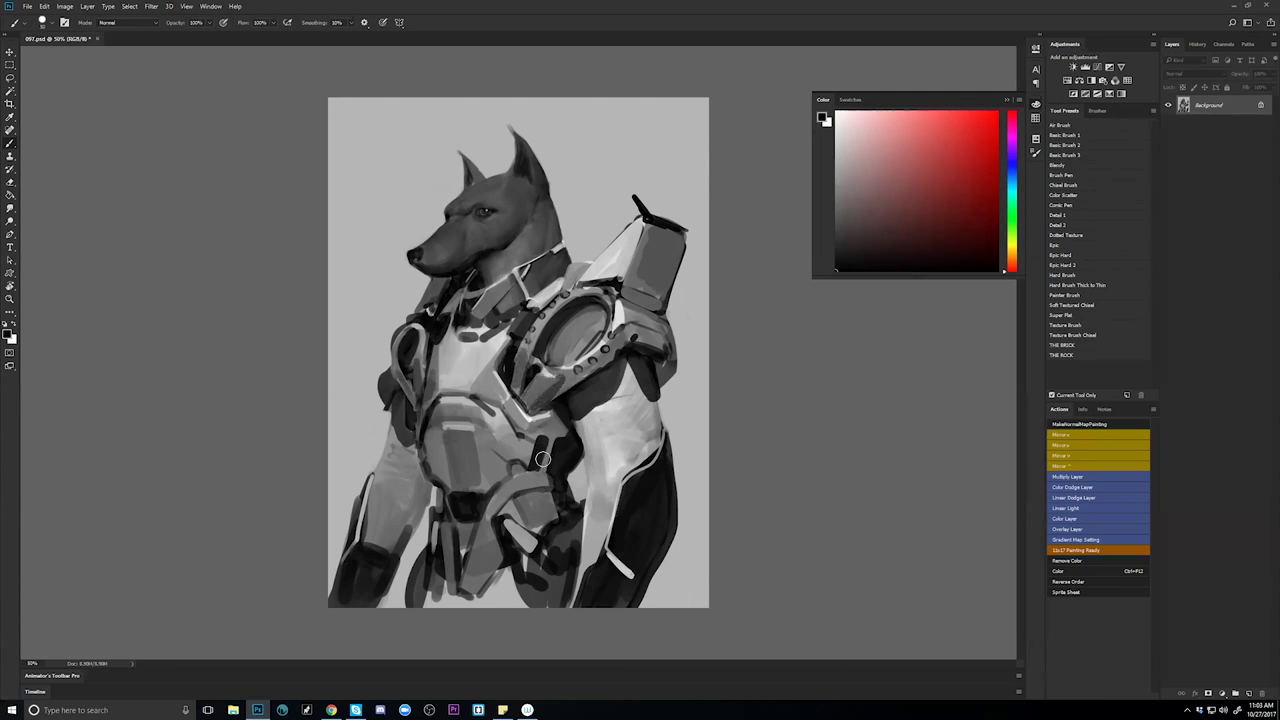
Flip the canvas and deepen the shoulder armor's recesses and the thighs below the belt with a larger black brush.
key(ctrl+shift+h)
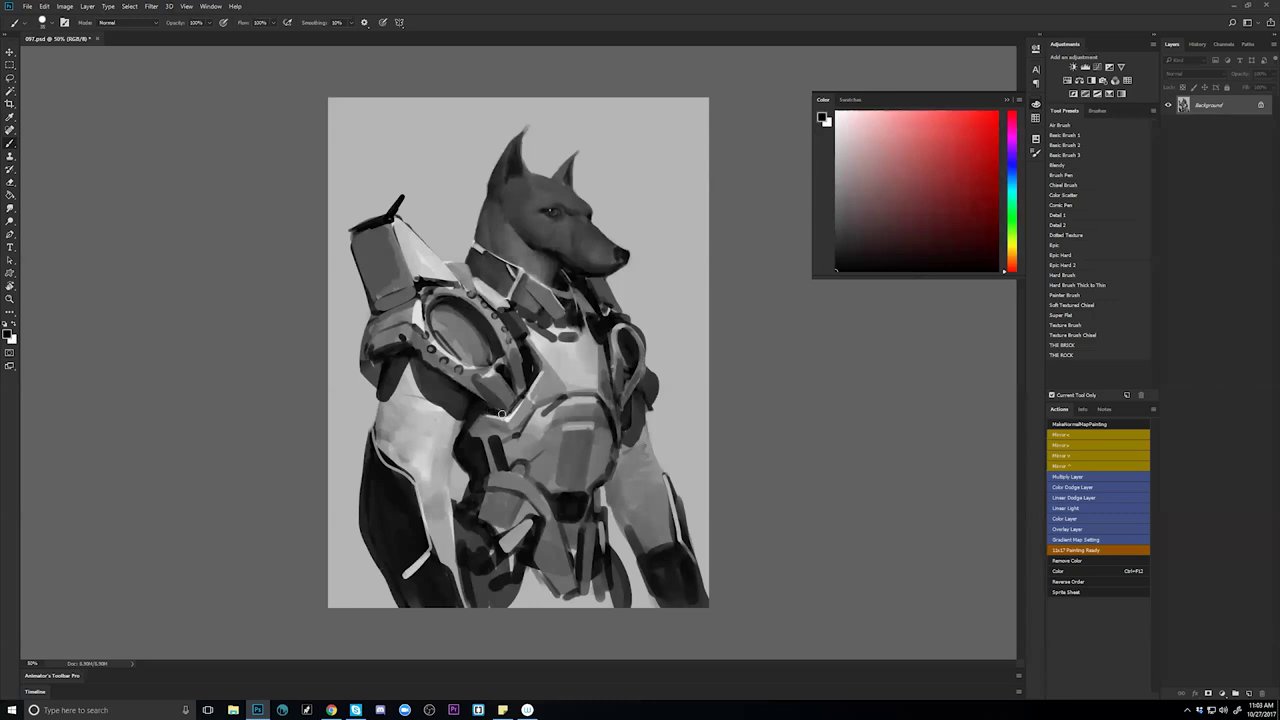
key(bracketright)
key(bracketright)
key(bracketright)
key(bracketright)
key(bracketright)
key(bracketright)
mouse_move(507, 400)
mouse_down()
mouse_move(498, 380)
mouse_move(494, 390)
mouse_move(510, 384)
mouse_up()
mouse_move(634, 374)
mouse_down()
mouse_move(615, 378)
mouse_move(620, 395)
mouse_move(632, 390)
mouse_move(624, 418)
mouse_up()
mouse_move(534, 572)
mouse_down()
mouse_move(528, 560)
mouse_move(522, 590)
mouse_move(519, 565)
mouse_move(505, 580)
mouse_move(545, 600)
mouse_move(528, 586)
mouse_move(566, 548)
mouse_move(558, 598)
mouse_move(572, 560)
mouse_move(588, 612)
mouse_up()
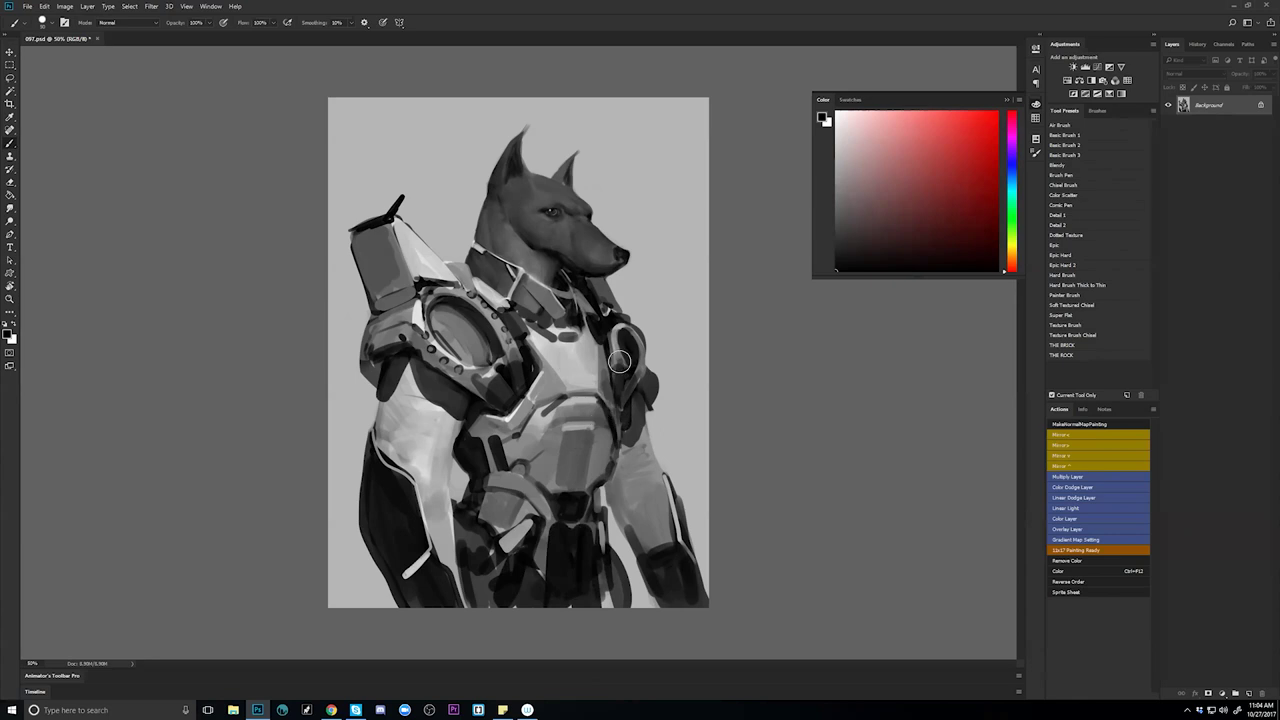
Draw a thin light seam from the back of the collar up across the dog's head to the ear base.
key(ctrl+shift+h)
key(h)
key(ctrl+plus)
alt+click(472, 235)
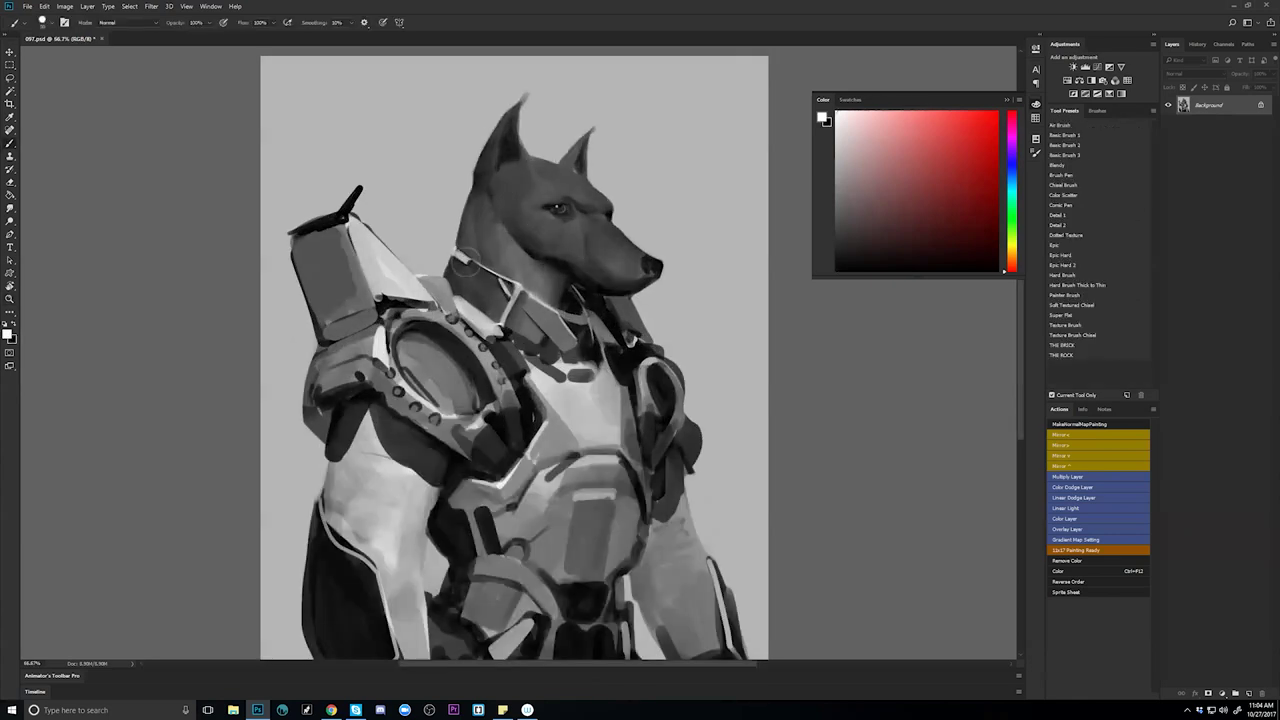
drag(457, 257, 535, 160)
key(x)
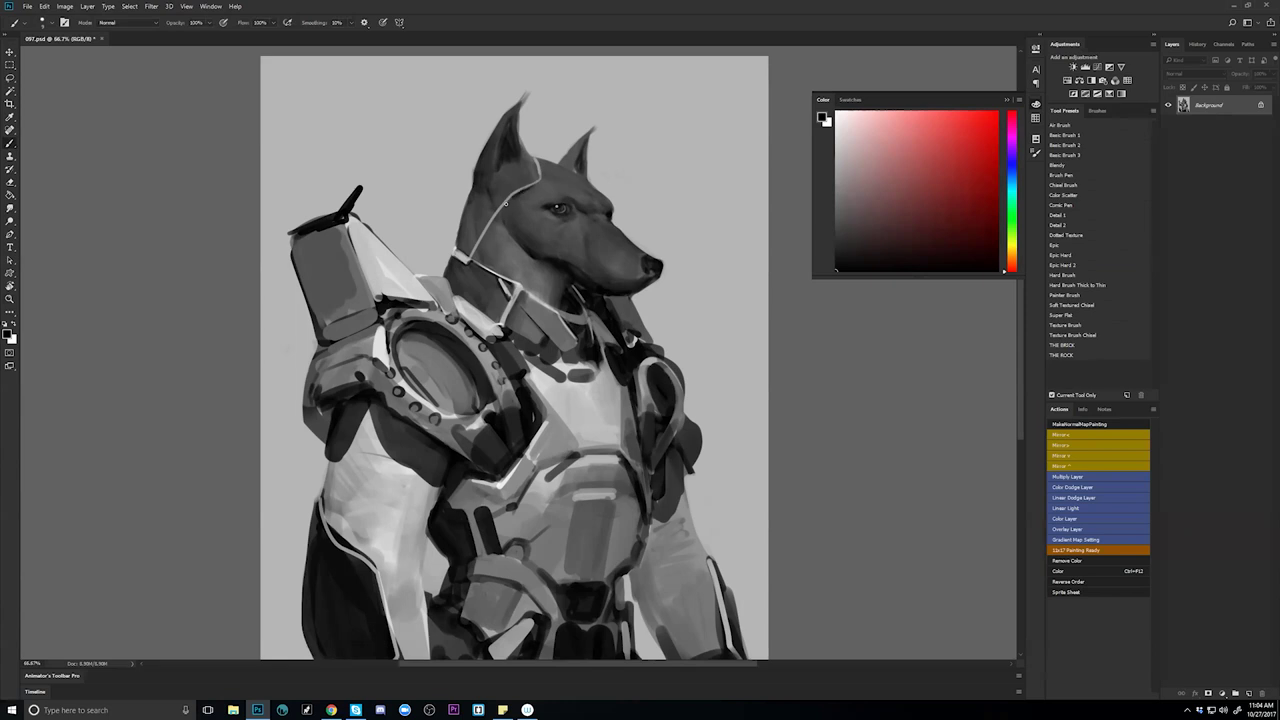
Touch up the collar beside the new seam with sampled tones, flipping the canvas to check the head.
alt+click(500, 271)
alt+click(498, 275)
alt+click(498, 275)
key(ctrl+shift+h)
key(ctrl+plus)
key(ctrl+plus)
key(ctrl+plus)
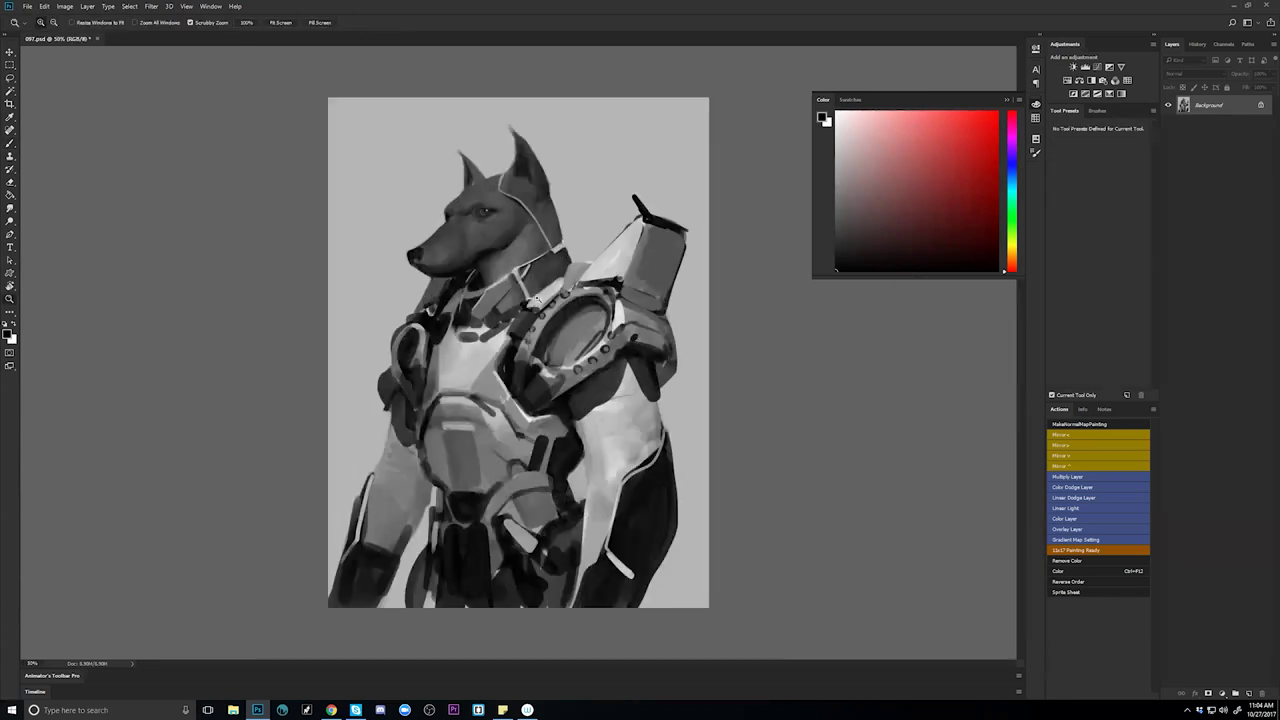
key(b)
key(x)
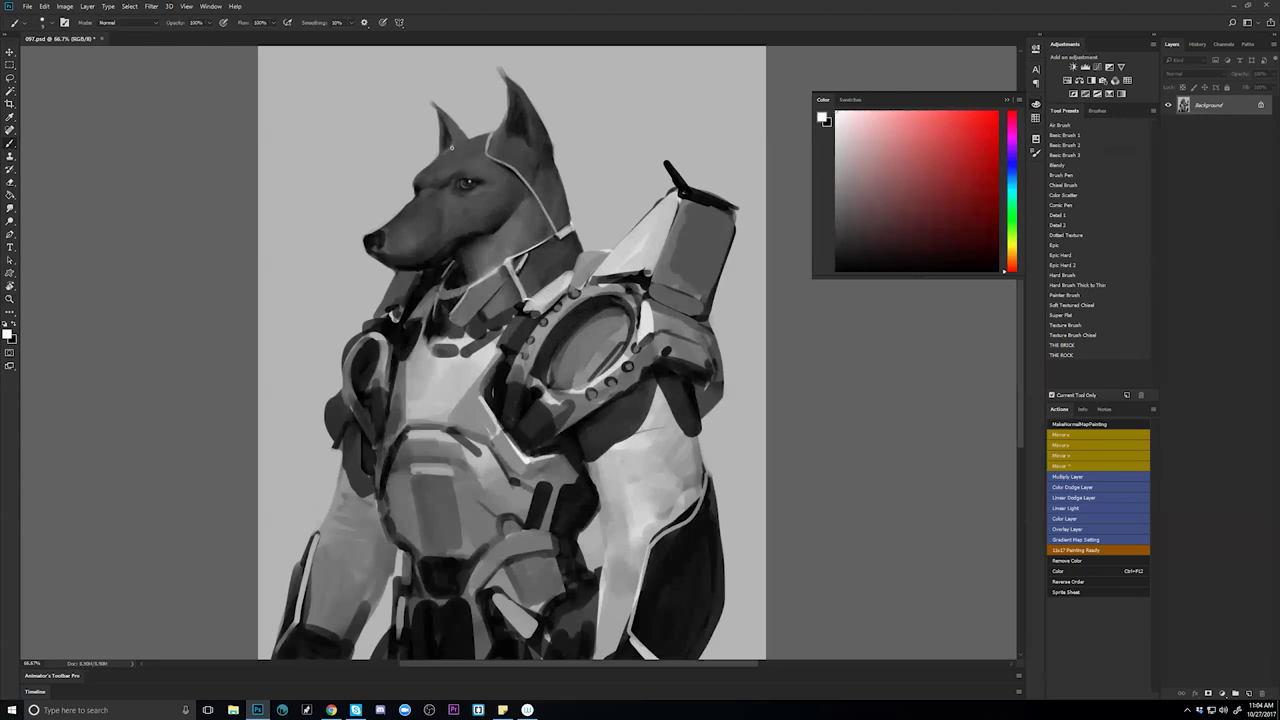
key(x)
Switch to the browser to study the grey dog reference photo, and return to the painting.
key(alt+Tab)
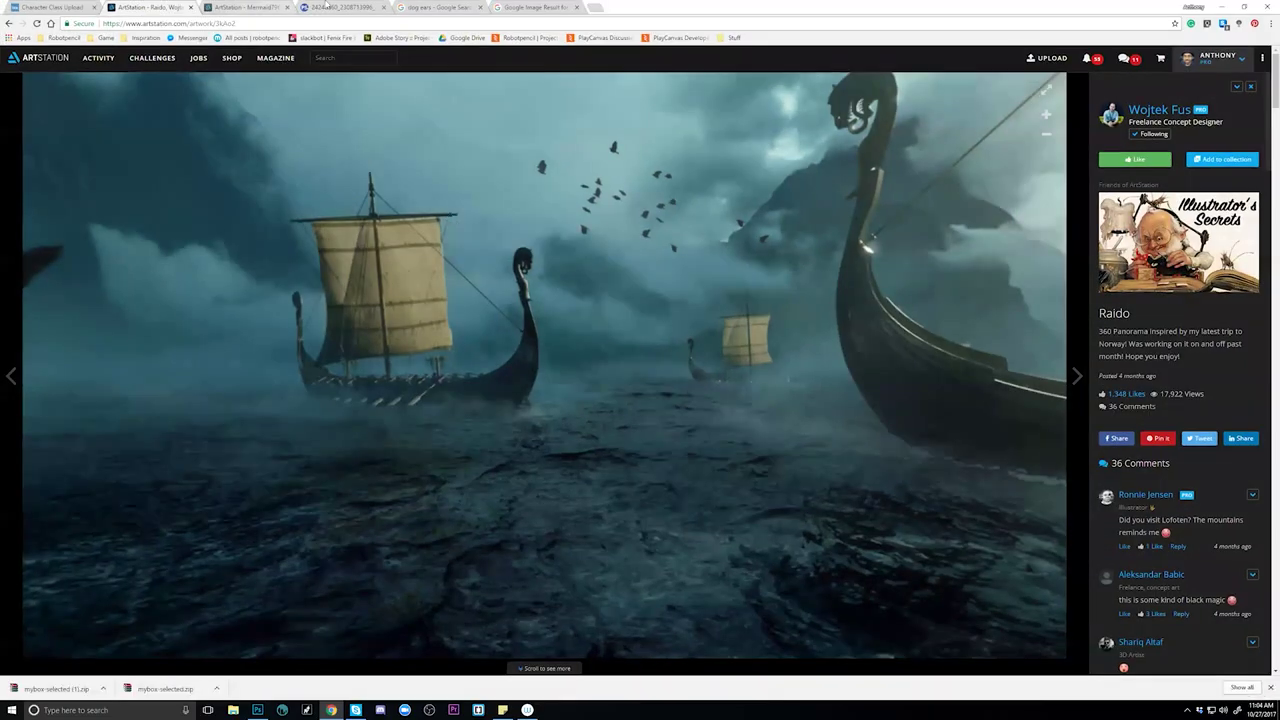
click(330, 7)
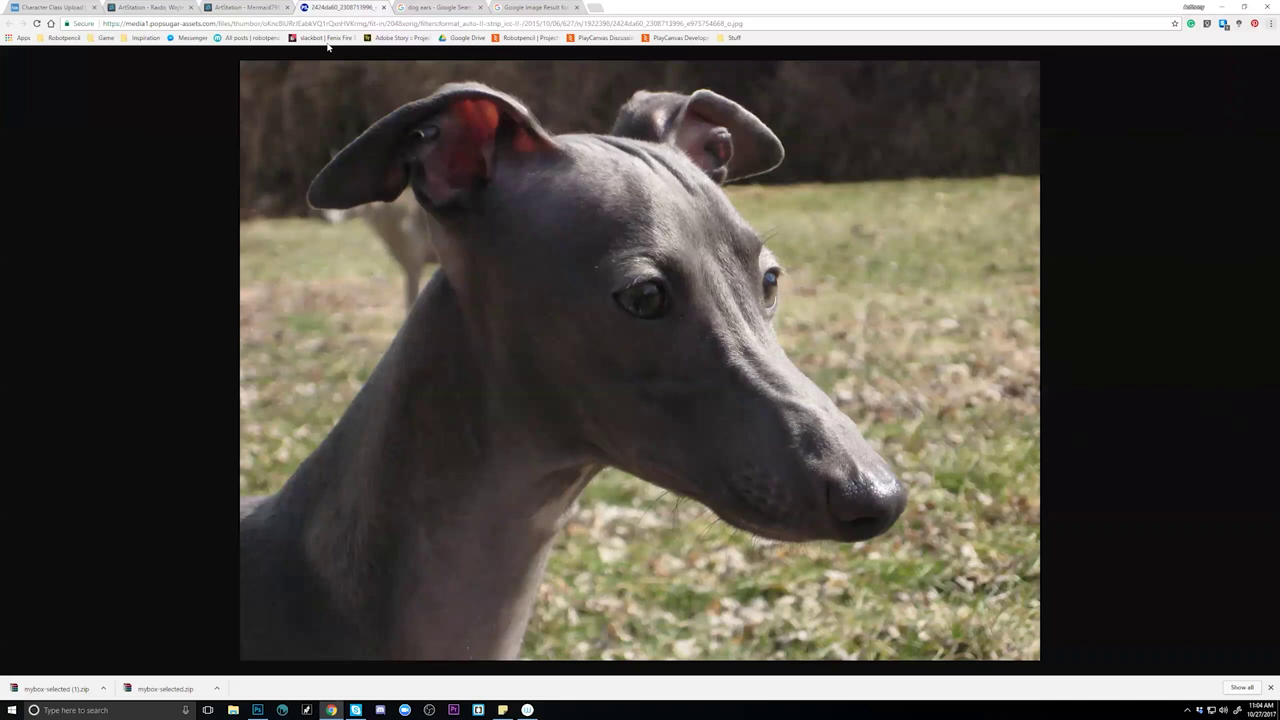
key(alt+Tab)
Paint over the dog's brow above the eye with an enlarged dark brush.
ctrl+click(468, 174)
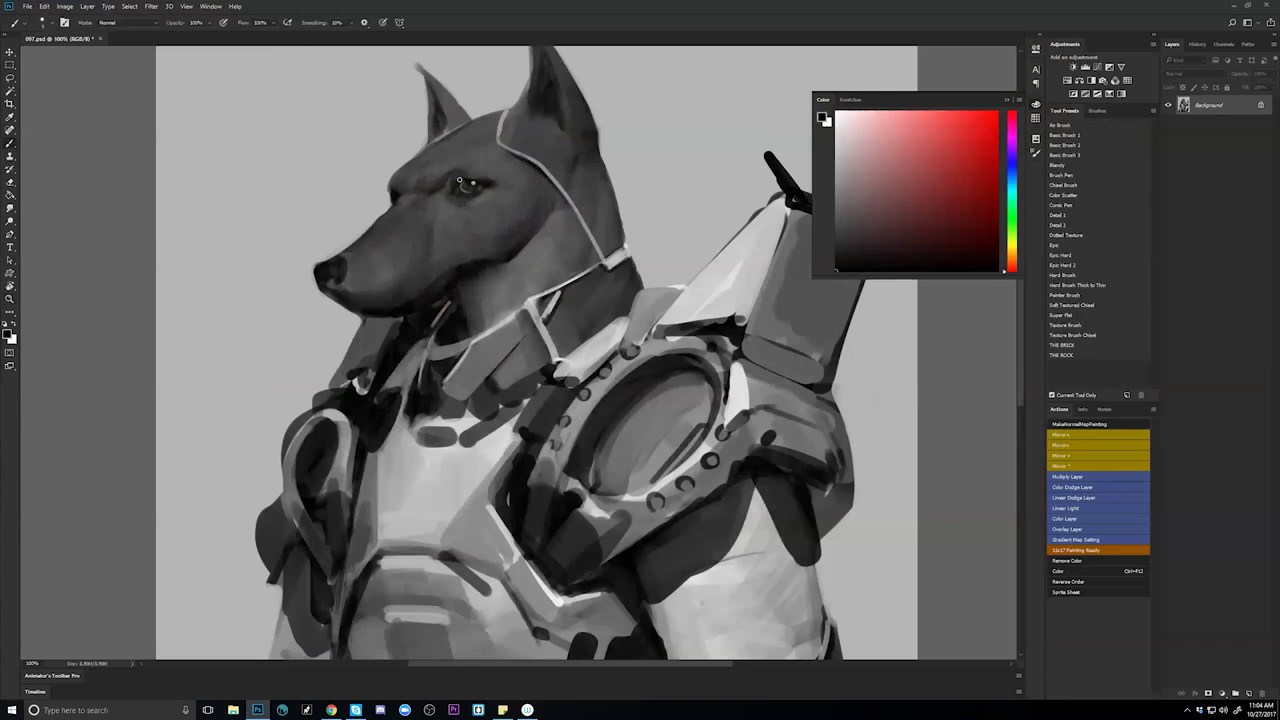
key(bracketright)
key(bracketright)
key(bracketright)
key(bracketright)
key(bracketright)
key(bracketright)
drag(472, 175, 439, 181)
Refine the dog's brow and the inner corner of the eye with Basic Brush 1 and sampled dark greys.
click(1110, 136)
alt+click(450, 190)
drag(452, 172, 441, 181)
key(d)
key(bracketright)
alt+click(411, 177)
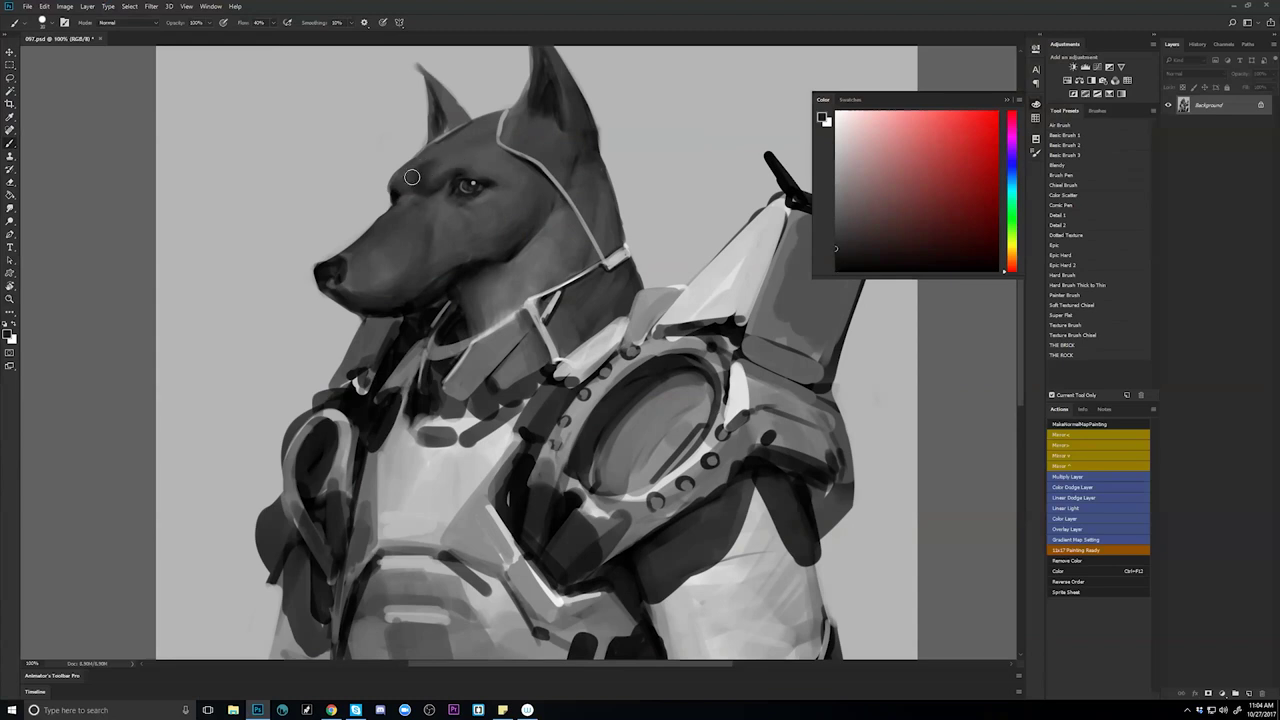
alt+click(455, 185)
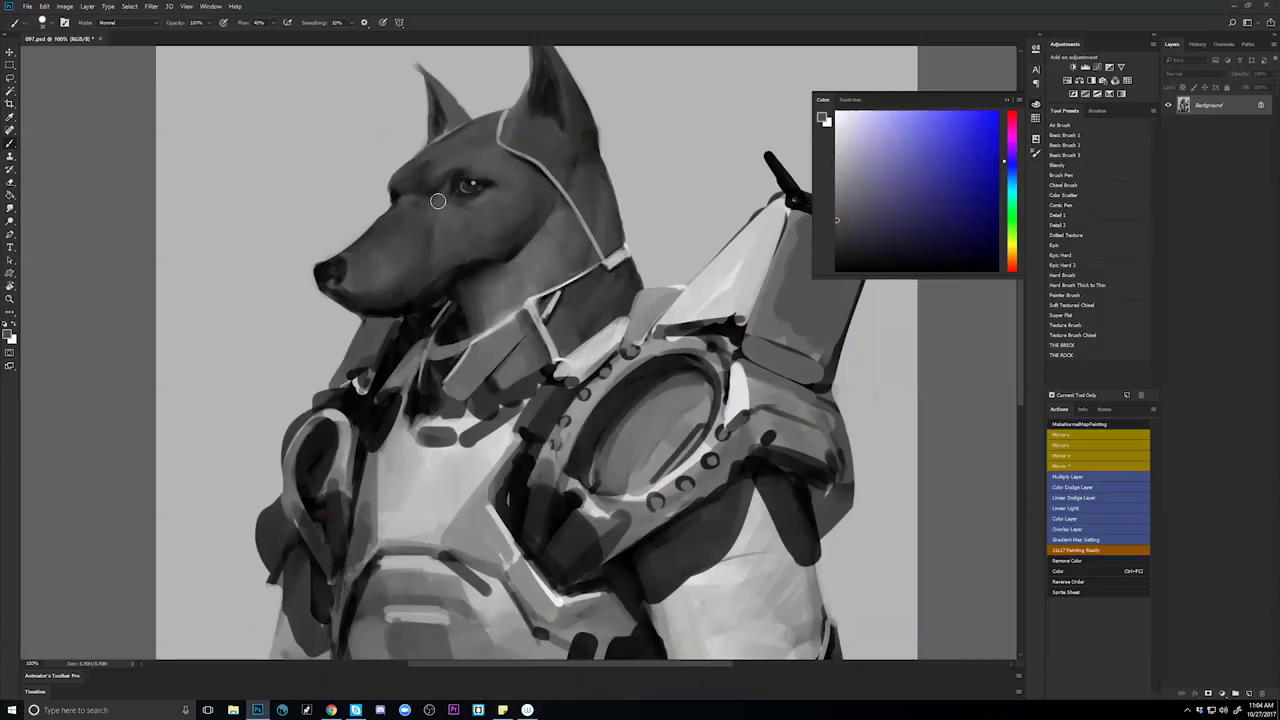
Shade the dog's muzzle with a sampled tone and deepen the cheek with an enlarged soft brush.
alt+click(402, 228)
drag(372, 250, 380, 238)
key(])
key(])
key(])
key(])
key(])
key(])
drag(534, 211, 506, 228)
Darken the dog's forehead and the top of the skull up to the head seam, reducing the brush size.
key([)
drag(459, 151, 441, 153)
key([)
key([)
key([)
key([)
key([)
key(])
key(])
mouse_move(472, 139)
mouse_down()
mouse_move(455, 143)
mouse_move(479, 131)
mouse_up()
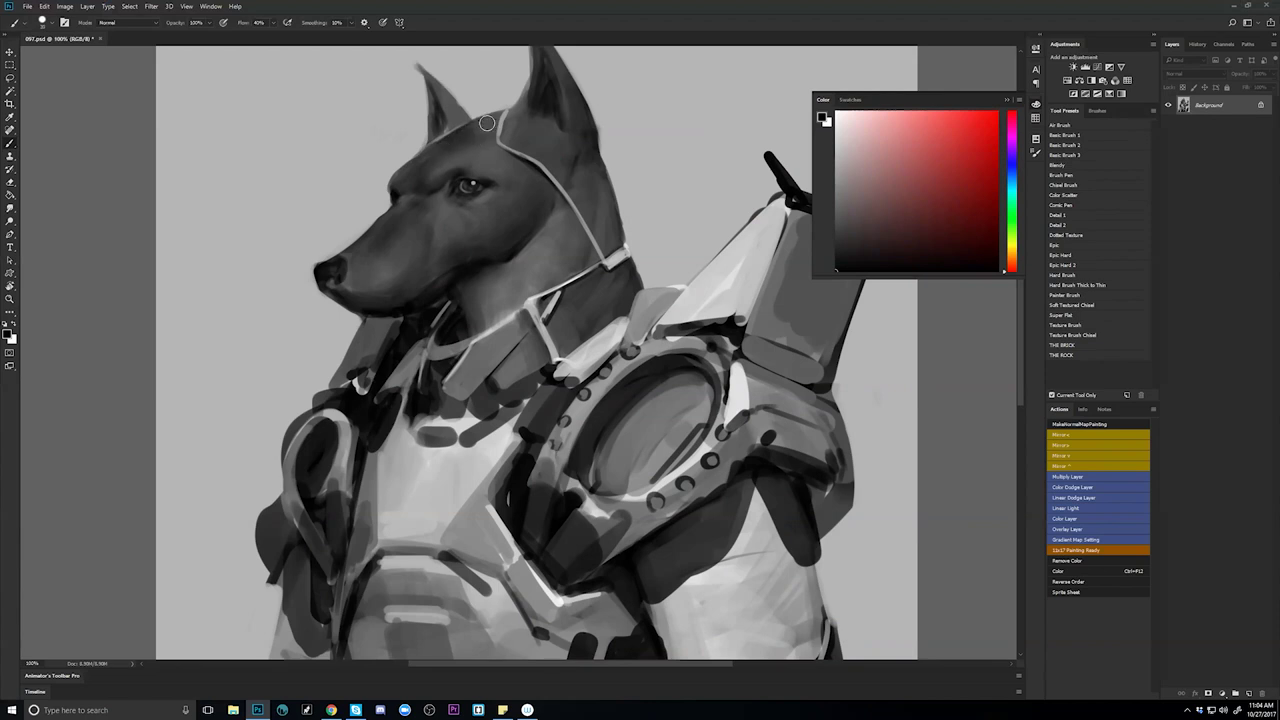
Touch up the side of the dog's neck with a sampled mid grey, checking the whole figure in both orientations.
key(ctrl+shift+h)
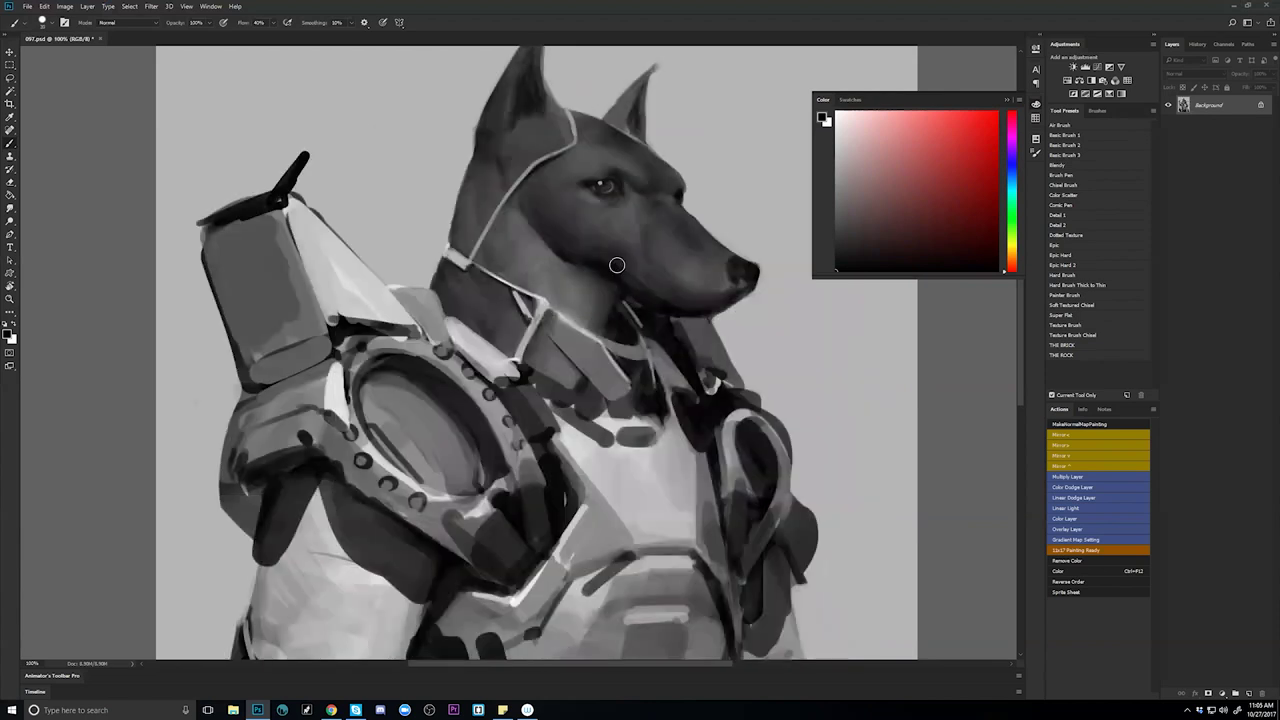
key(x)
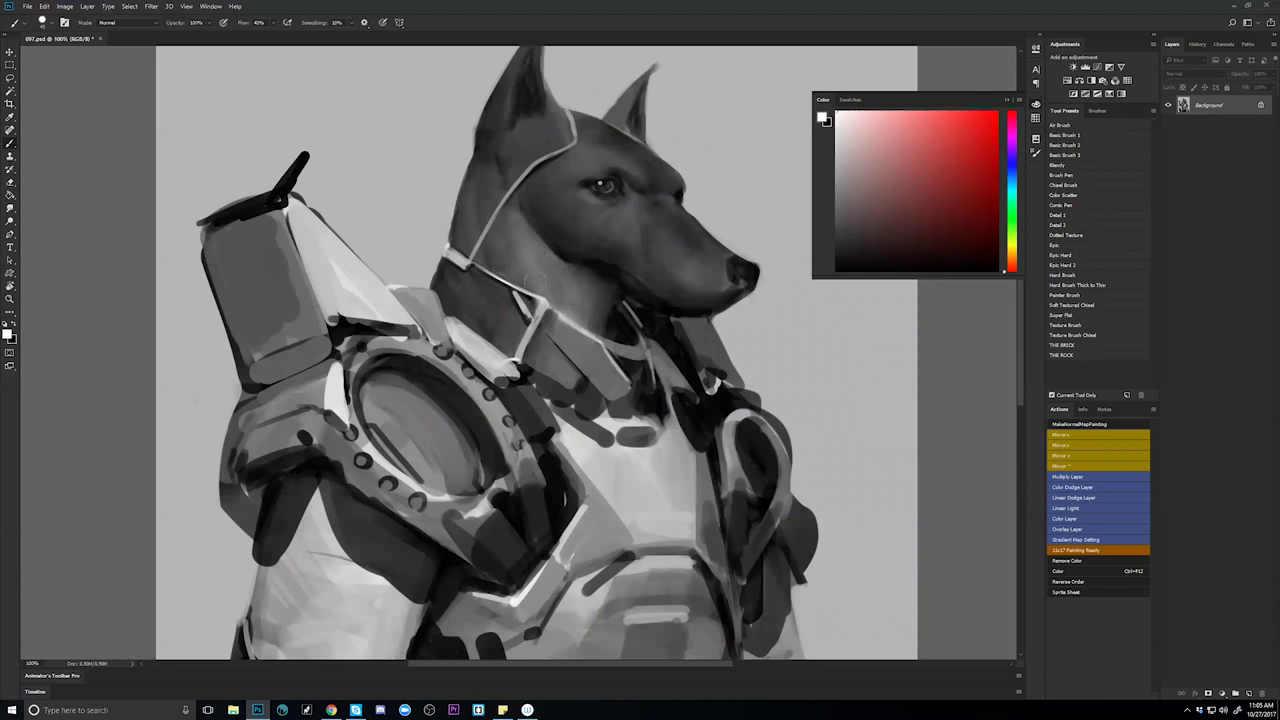
alt+click(520, 229)
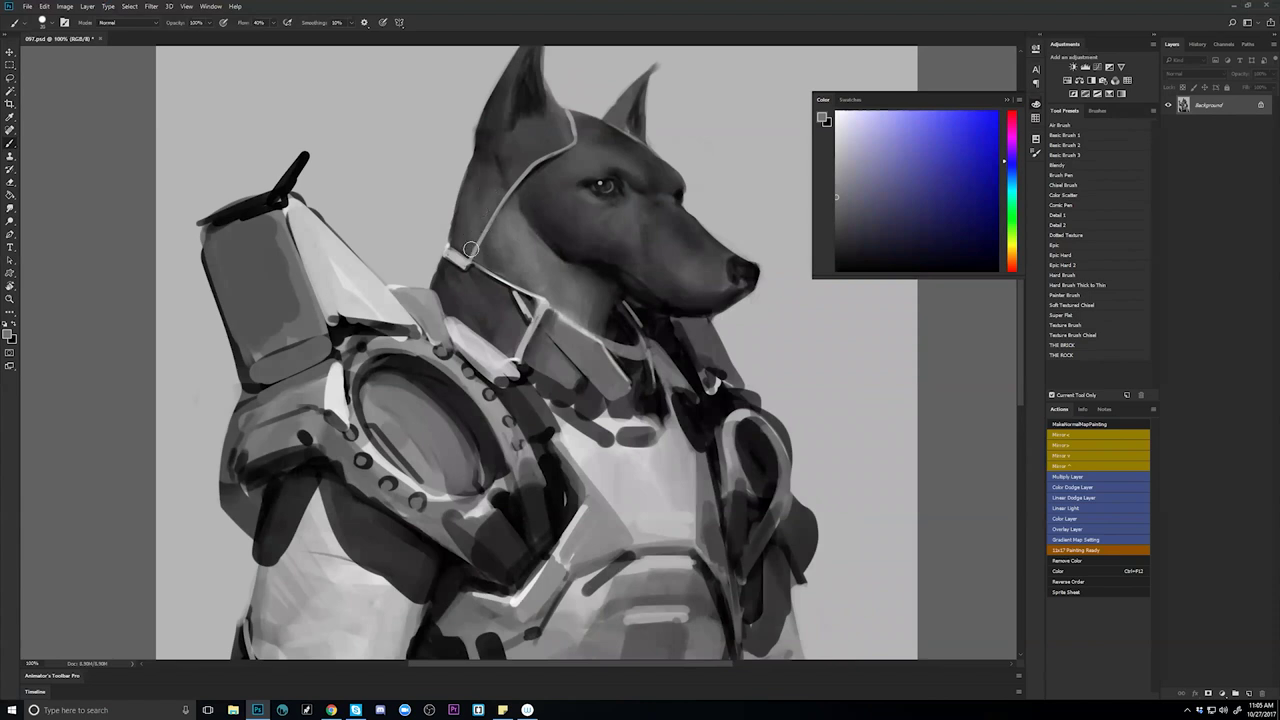
ctrl+alt+click(498, 270)
ctrl+alt+click(506, 276)
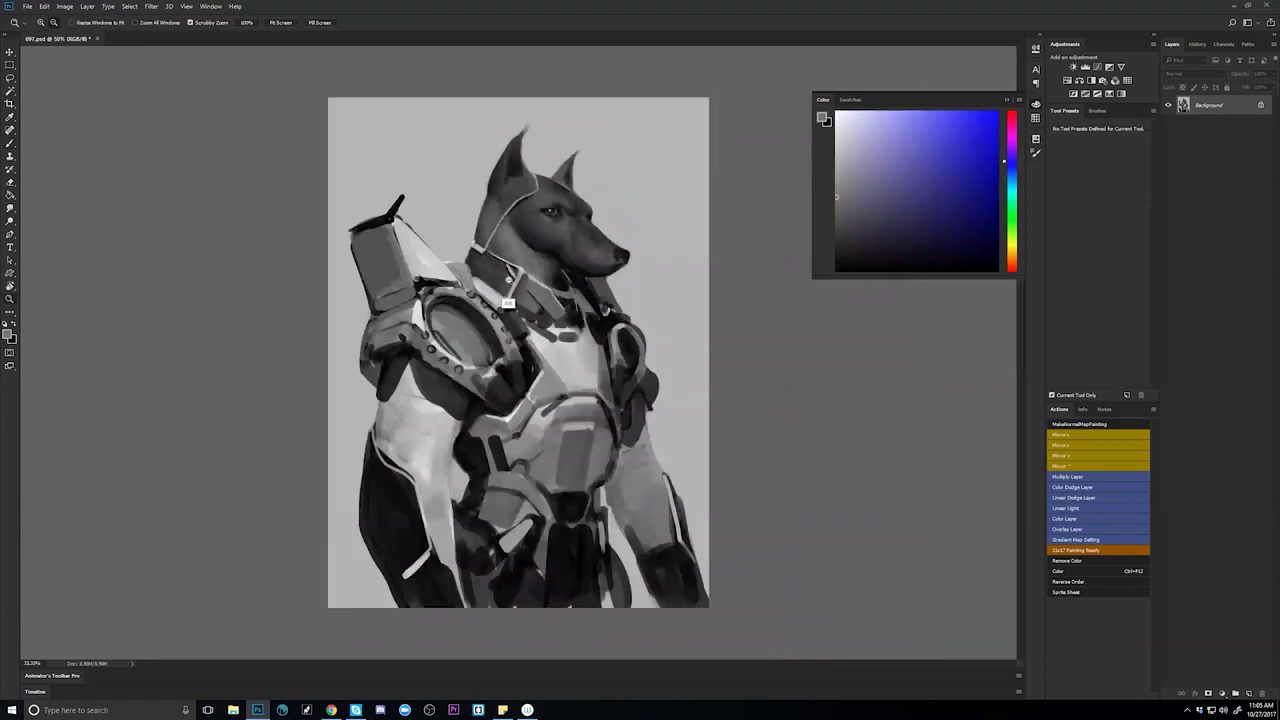
ctrl+alt+click(508, 305)
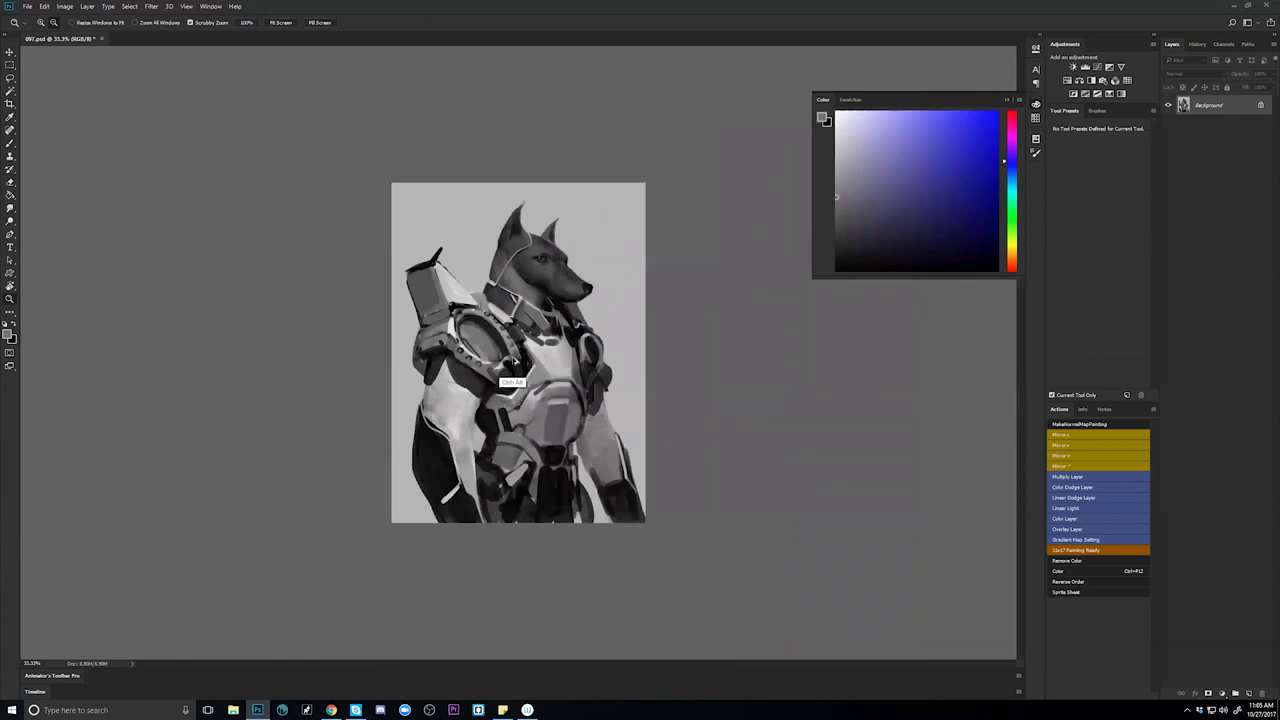
key(ctrl+alt+h)
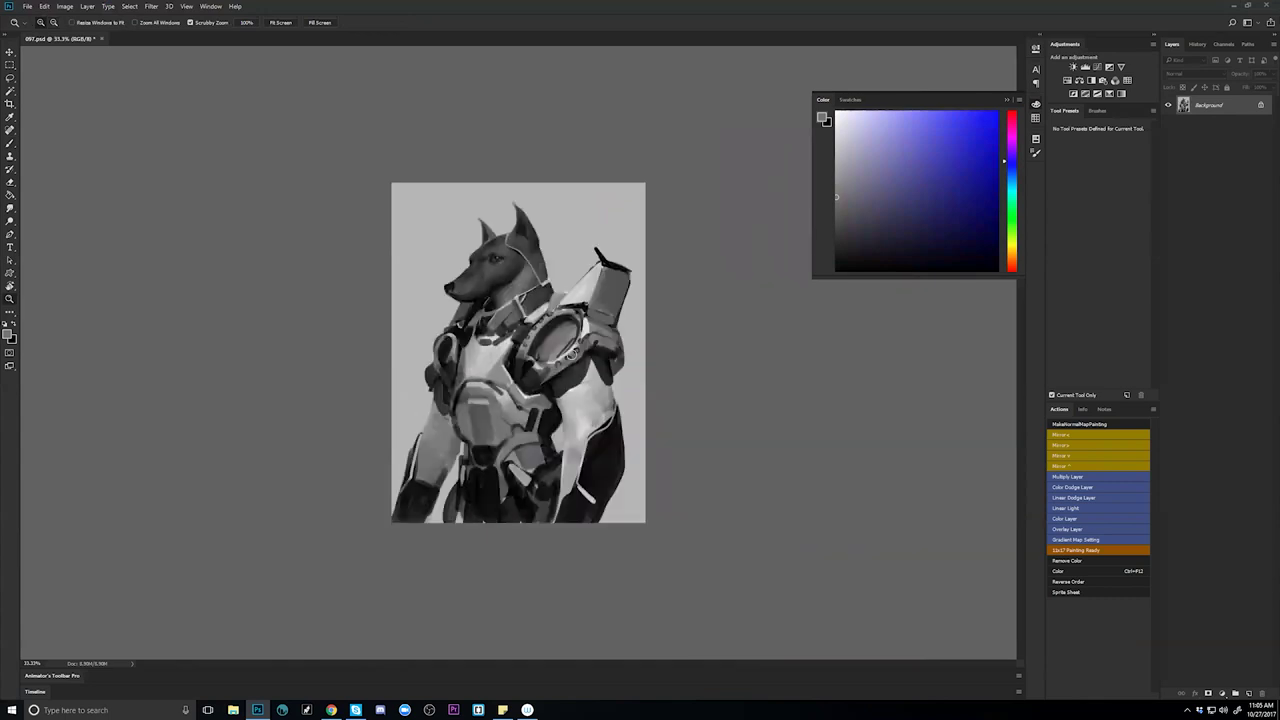
key(ctrl+plus)
key(ctrl+plus)
Draw thin light edge lines around the front of the collar below the throat, and check the mirrored figure.
key(b)
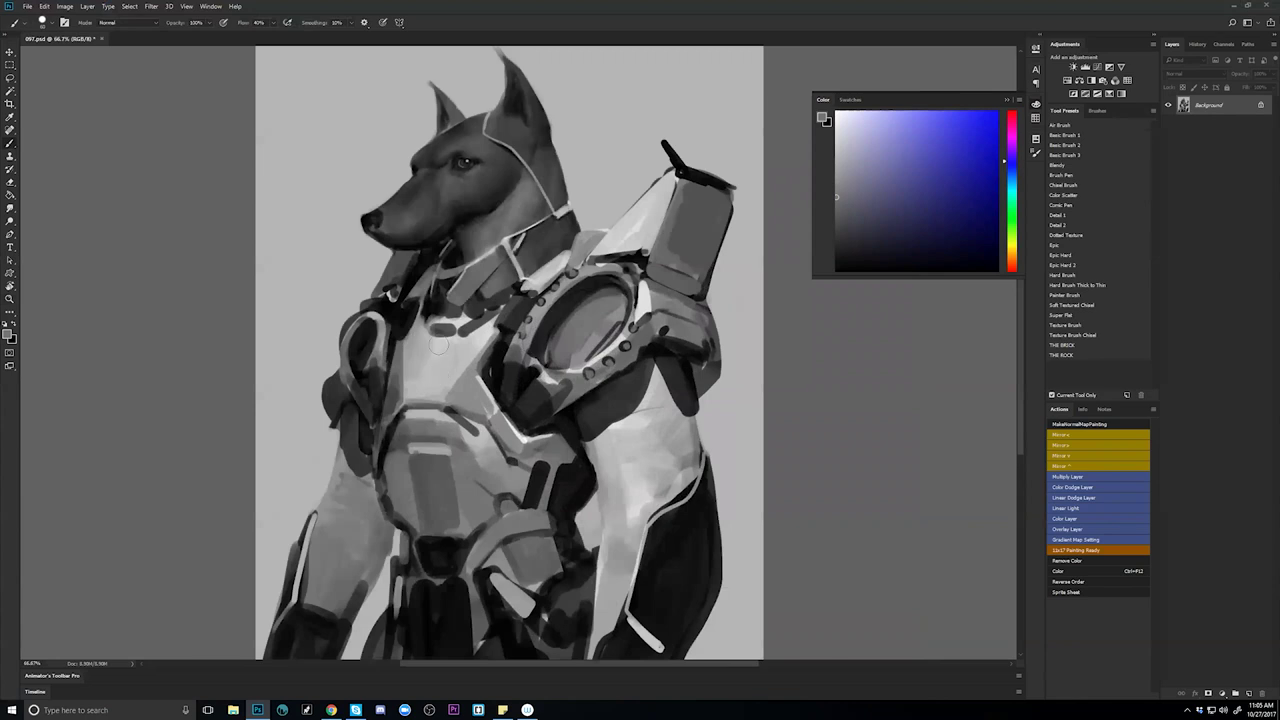
key(d)
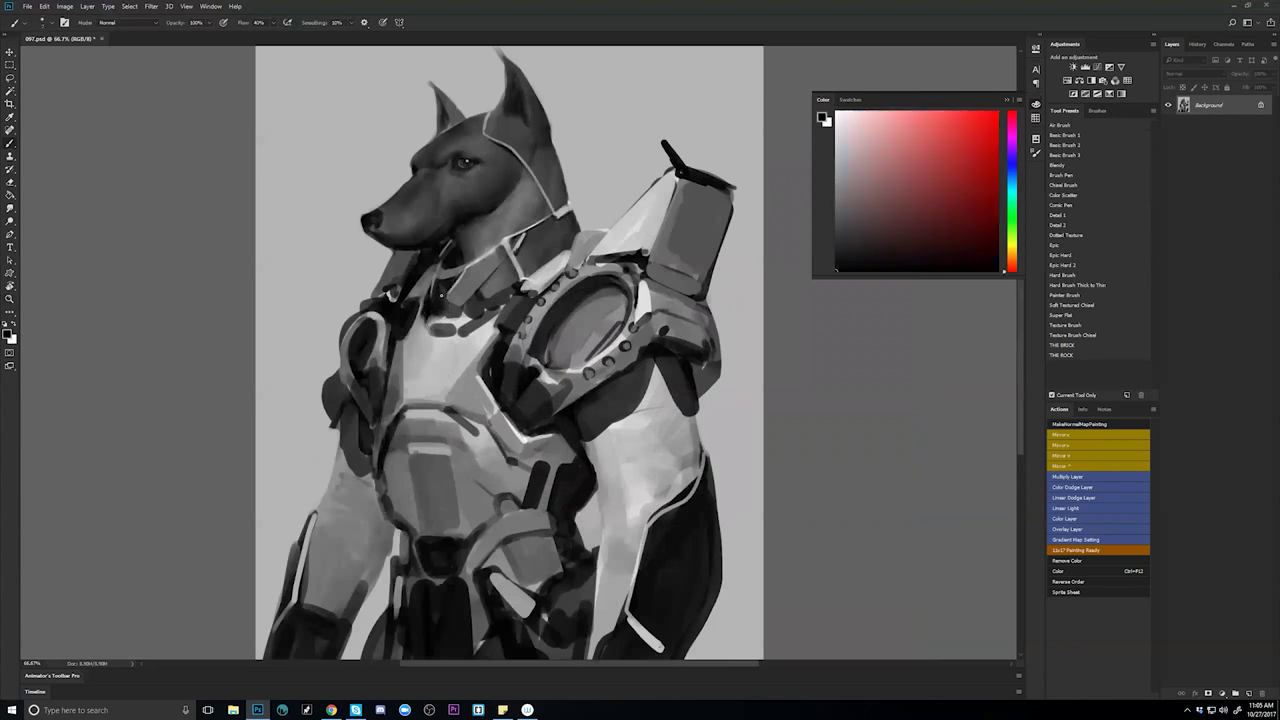
key(x)
key(x)
key(ctrl+shift+h)
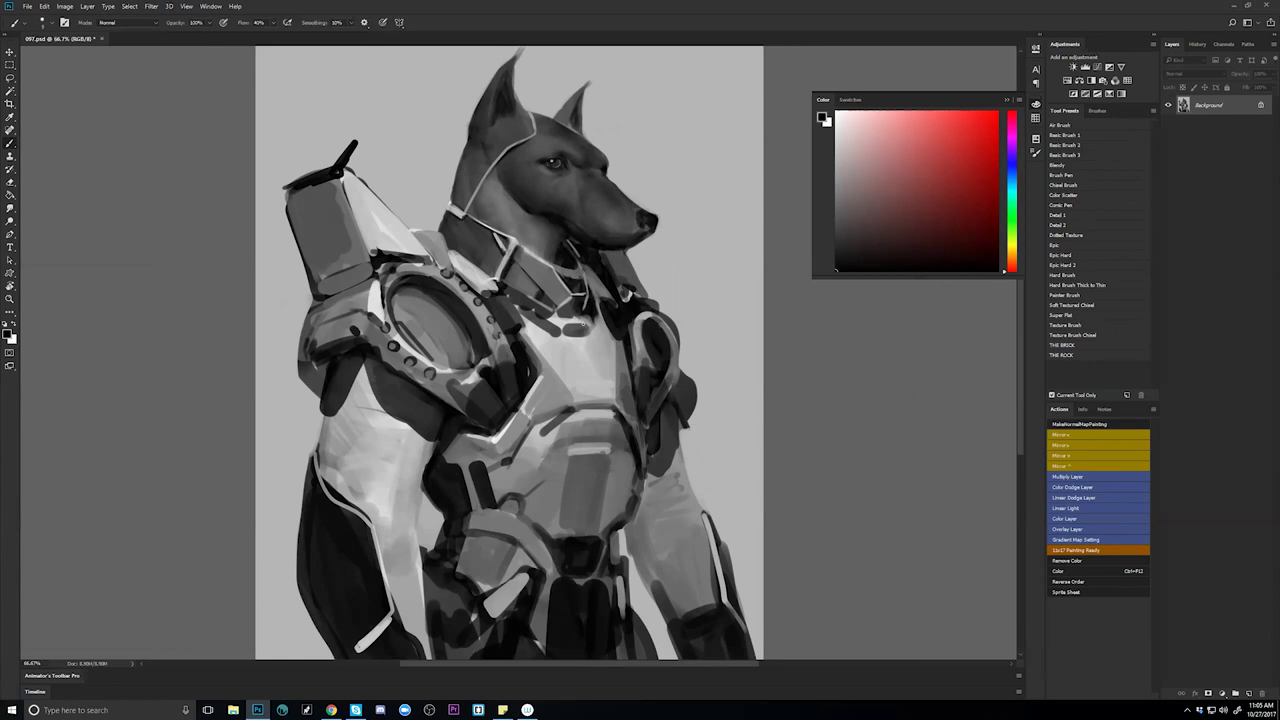
key(z)
alt+click(581, 376)
alt+click(581, 376)
key(ctrl+shift+h)
click(553, 331)
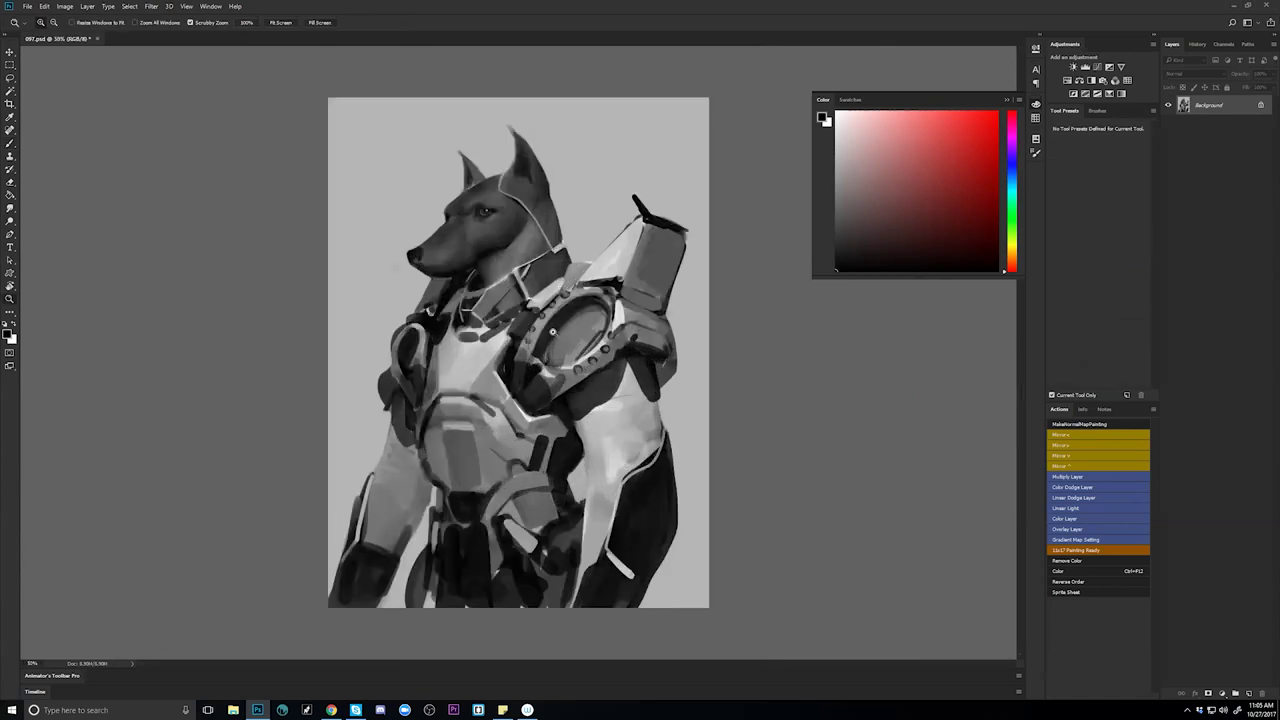
click(552, 330)
Darken the front collar plate with a smaller black brush, and check the figure mirrored at reduced size.
key(b)
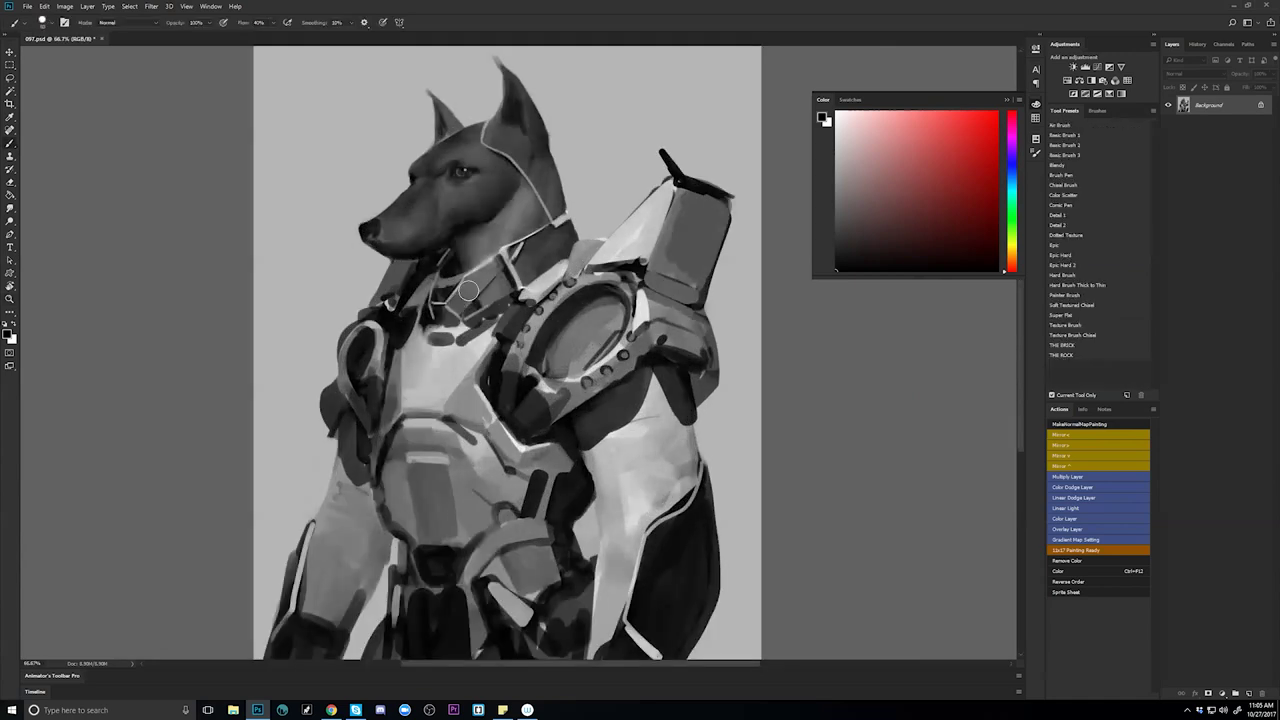
key(bracketleft)
key(bracketleft)
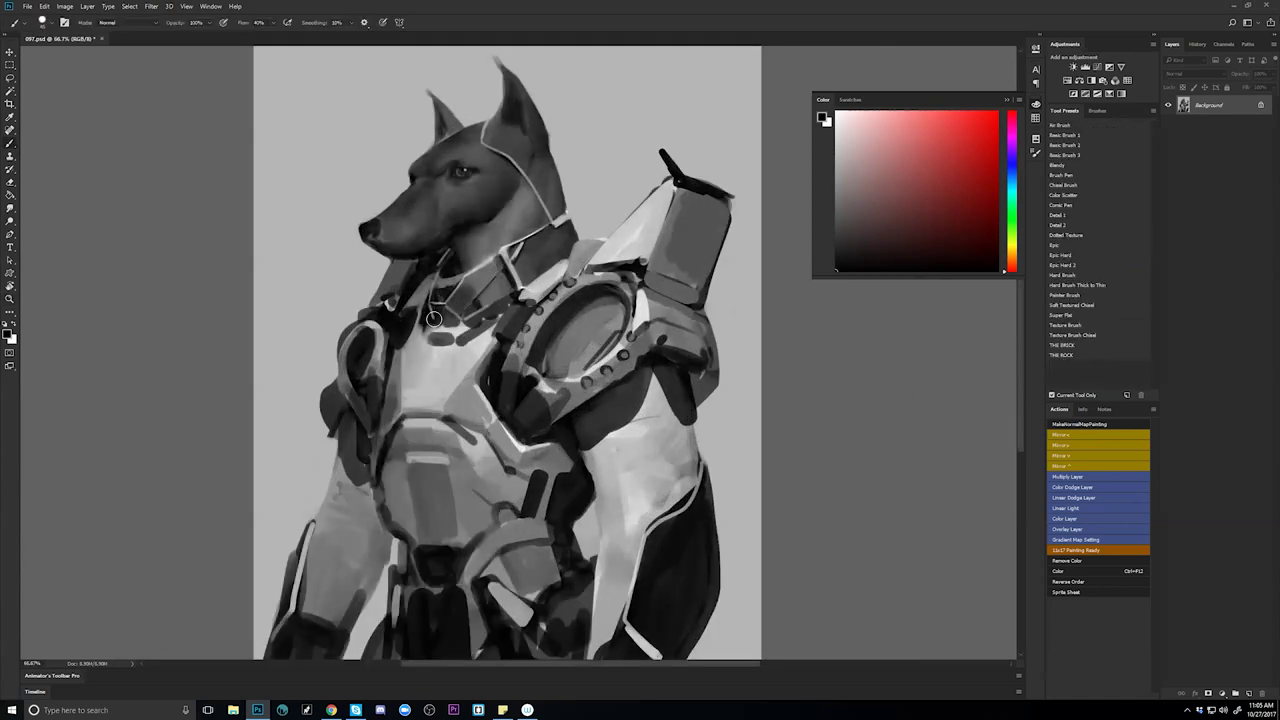
drag(473, 303, 505, 275)
key(z)
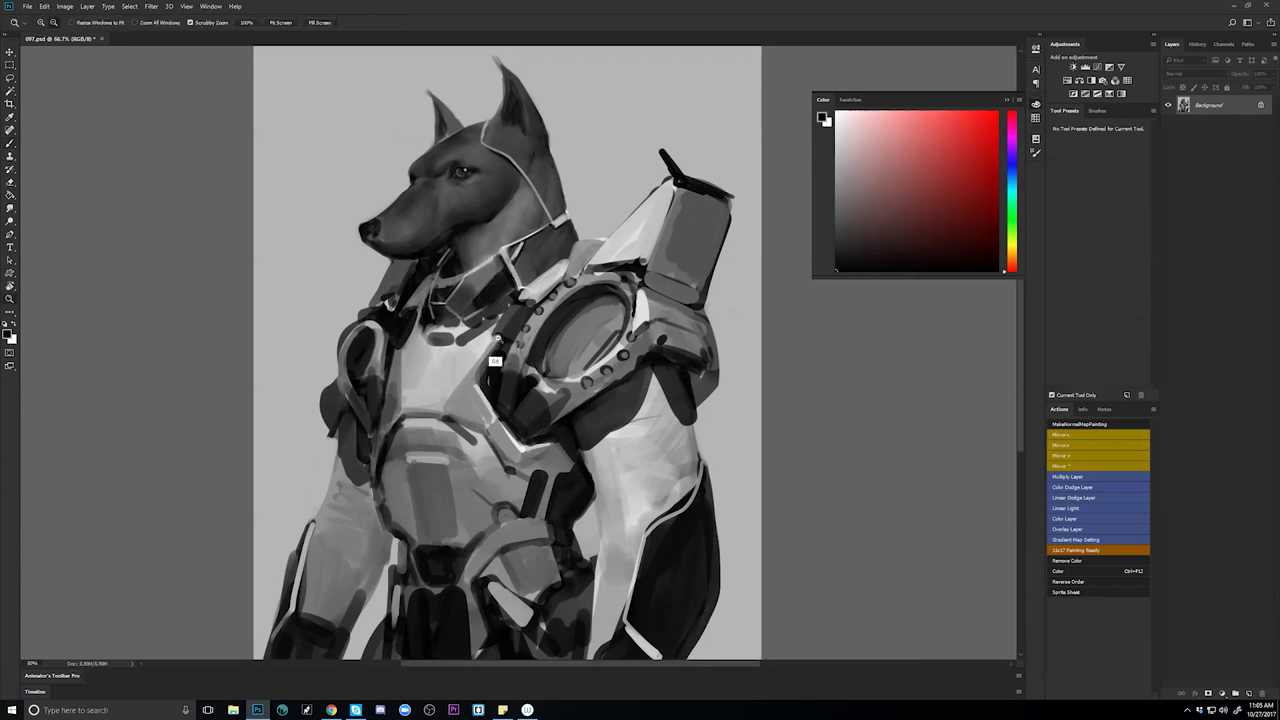
key(ctrl+minus)
key(ctrl+minus)
key(ctrl+minus)
key(ctrl+h)
ctrl+click(484, 338)
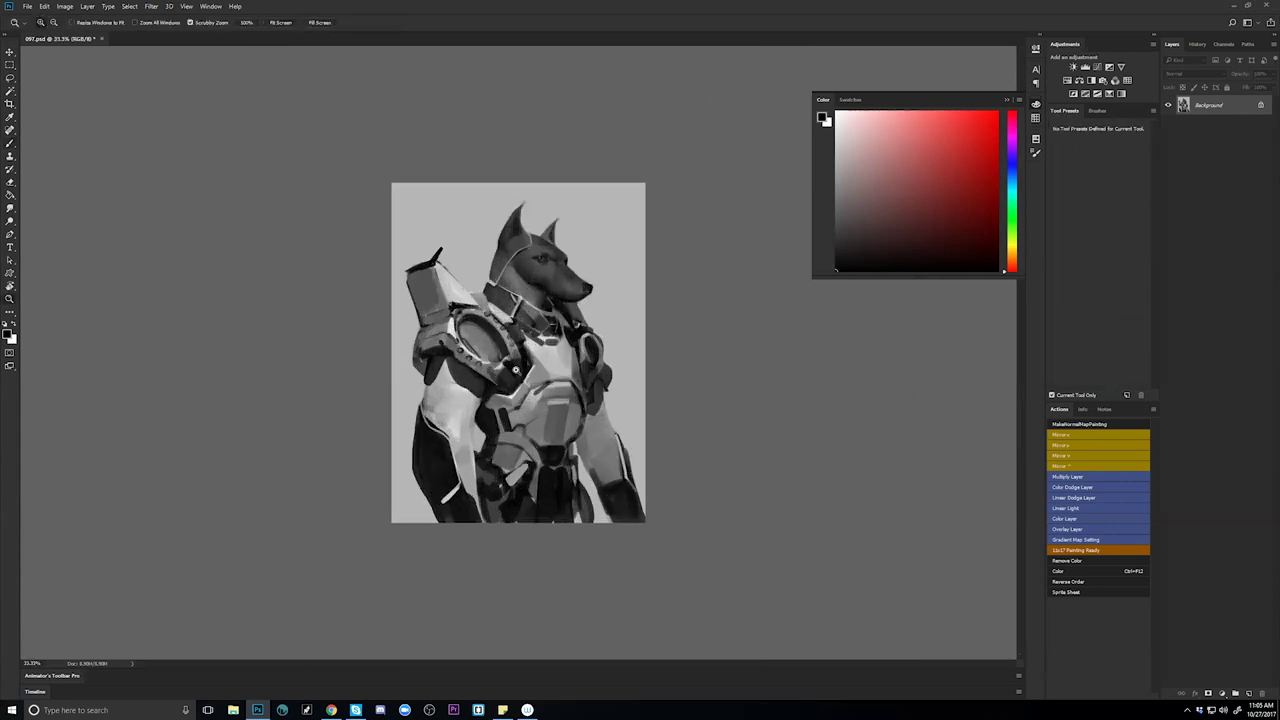
ctrl+click(484, 335)
Shade the oval disc on the near shoulder armor into a smooth gradient with an enlarged brush and sampled greys.
mouse_move(464, 357)
mouse_down()
mouse_move(493, 349)
mouse_move(472, 357)
mouse_move(454, 325)
mouse_move(470, 352)
mouse_move(482, 346)
mouse_move(453, 323)
mouse_move(507, 367)
mouse_up()
alt+click(476, 349)
key(bracketright)
key(bracketright)
key(bracketright)
key(bracketright)
key(bracketright)
key(bracketright)
alt+click(454, 347)
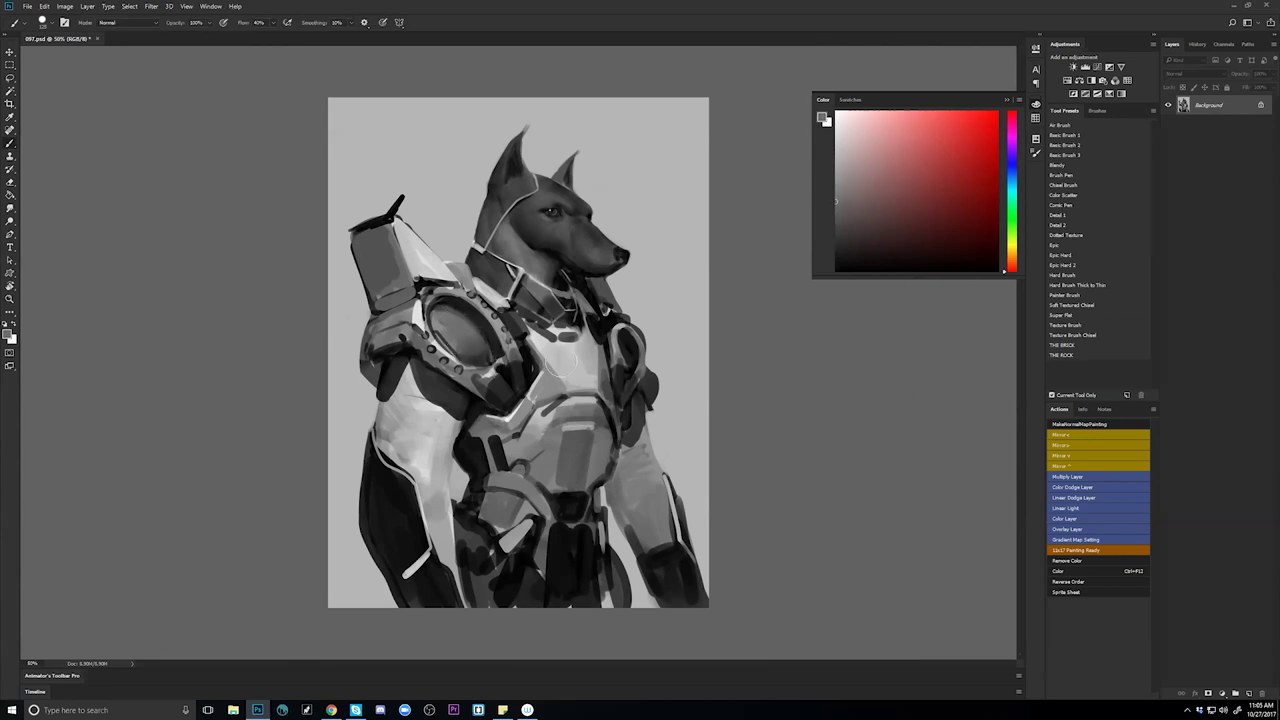
Paint inside the loop on the far shoulder with a smaller brush and sampled darks, and check the mirrored figure.
key(bracketleft)
key(bracketleft)
key(bracketleft)
key(bracketleft)
key(bracketleft)
mouse_move(625, 345)
mouse_down()
mouse_move(632, 354)
mouse_move(627, 344)
mouse_up()
alt+click(630, 352)
alt+click(626, 346)
key(z)
alt+click(618, 407)
alt+click(618, 407)
key(ctrl+f)
ctrl+click(493, 380)
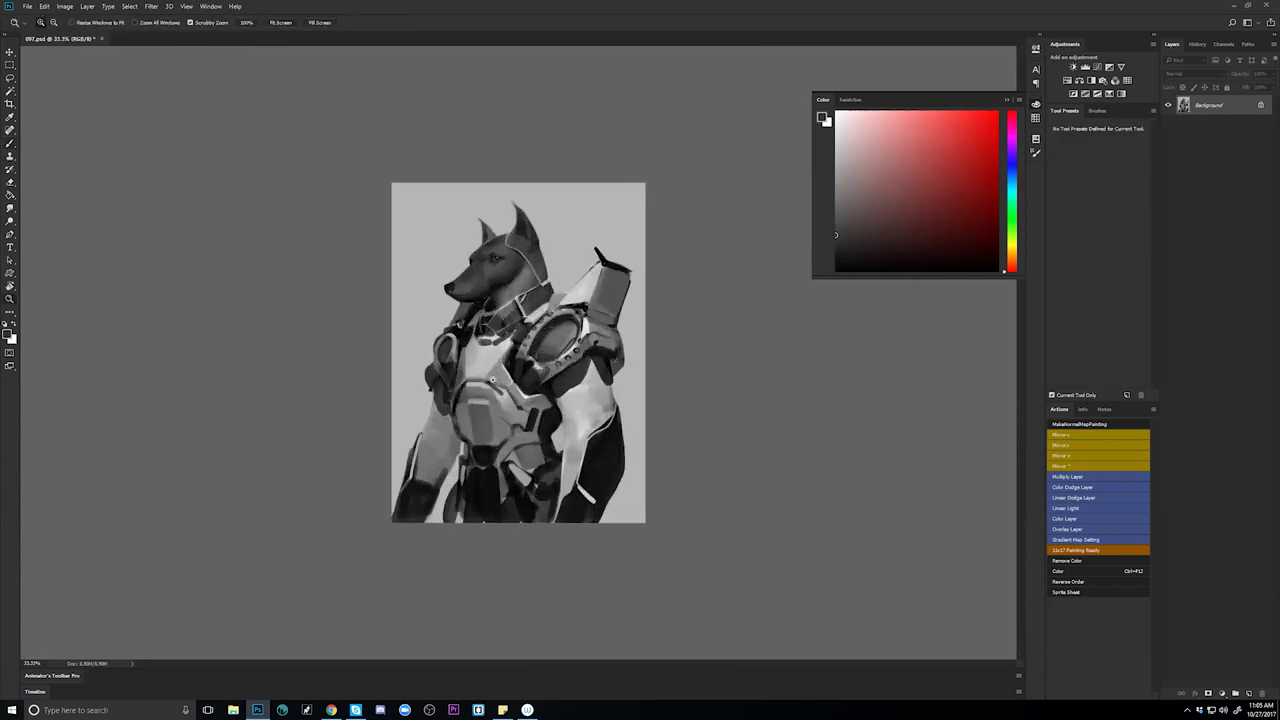
ctrl+click(493, 380)
Rework the far edge of the chest plate using Basic Brush 2 and a sampled grey, and smudge the tones together.
key(x)
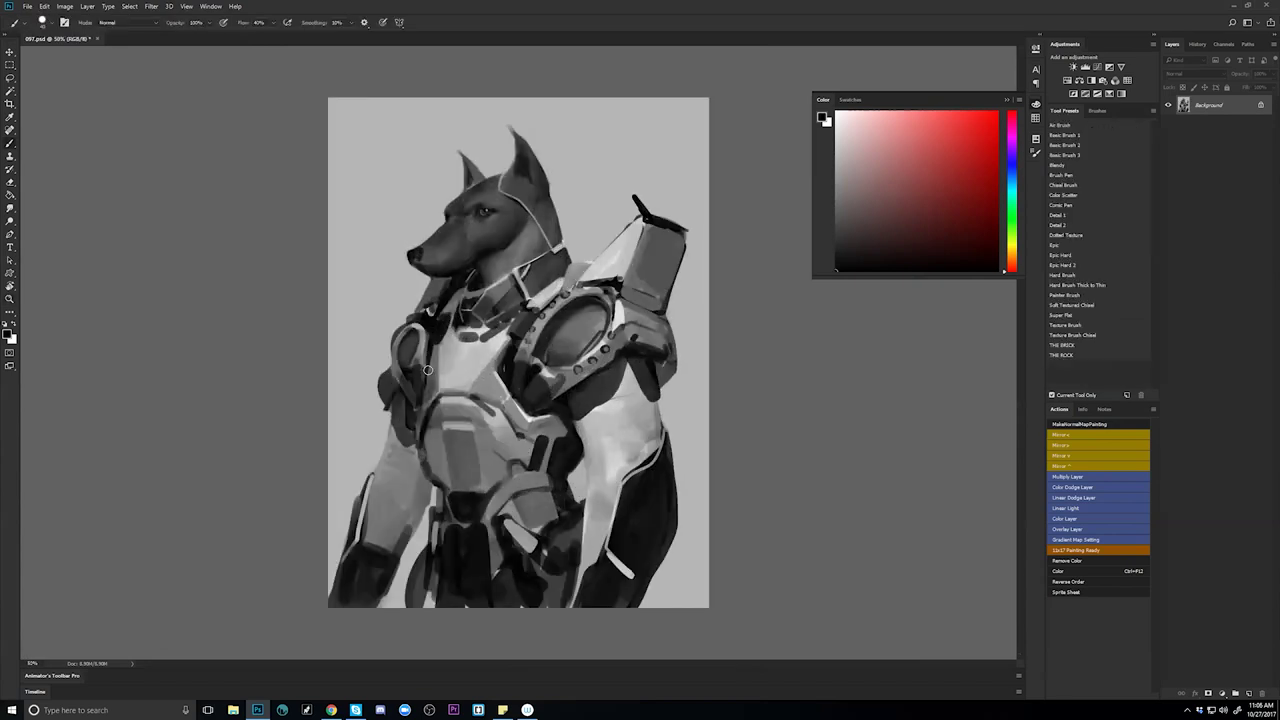
click(1118, 145)
alt+click(424, 390)
key(r)
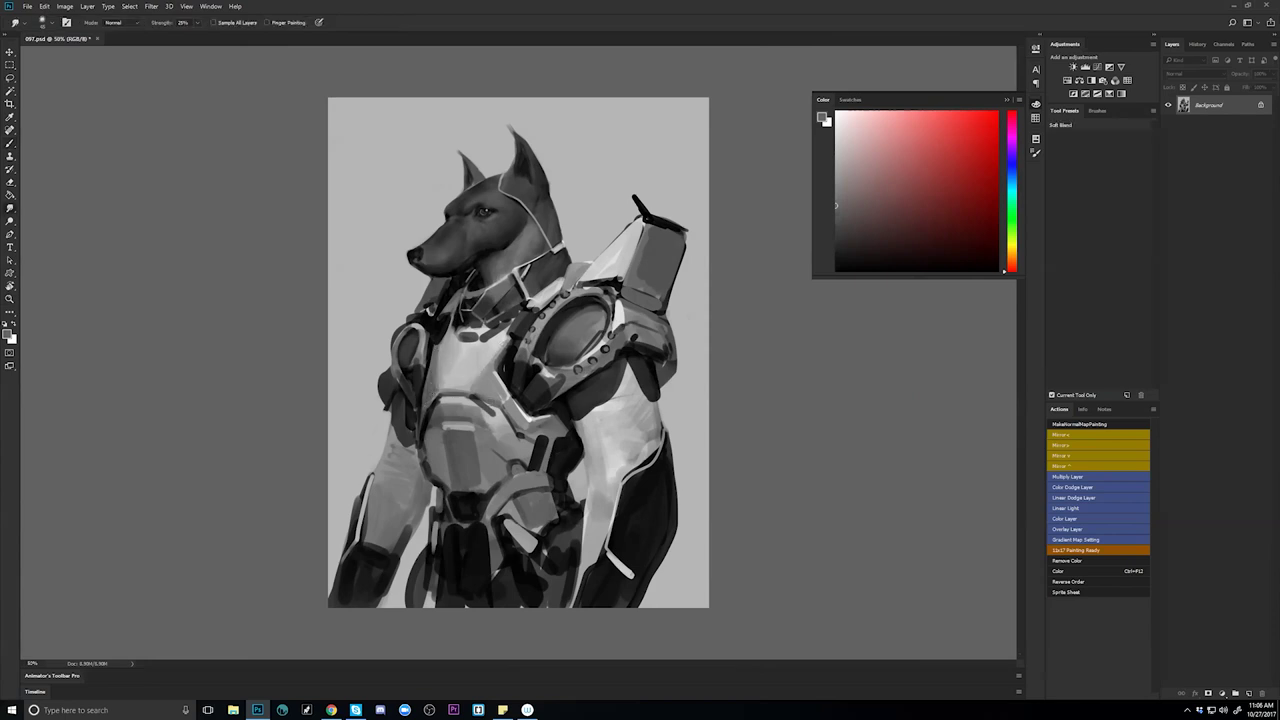
key(ctrl+shift+h)
key(b)
key(r)
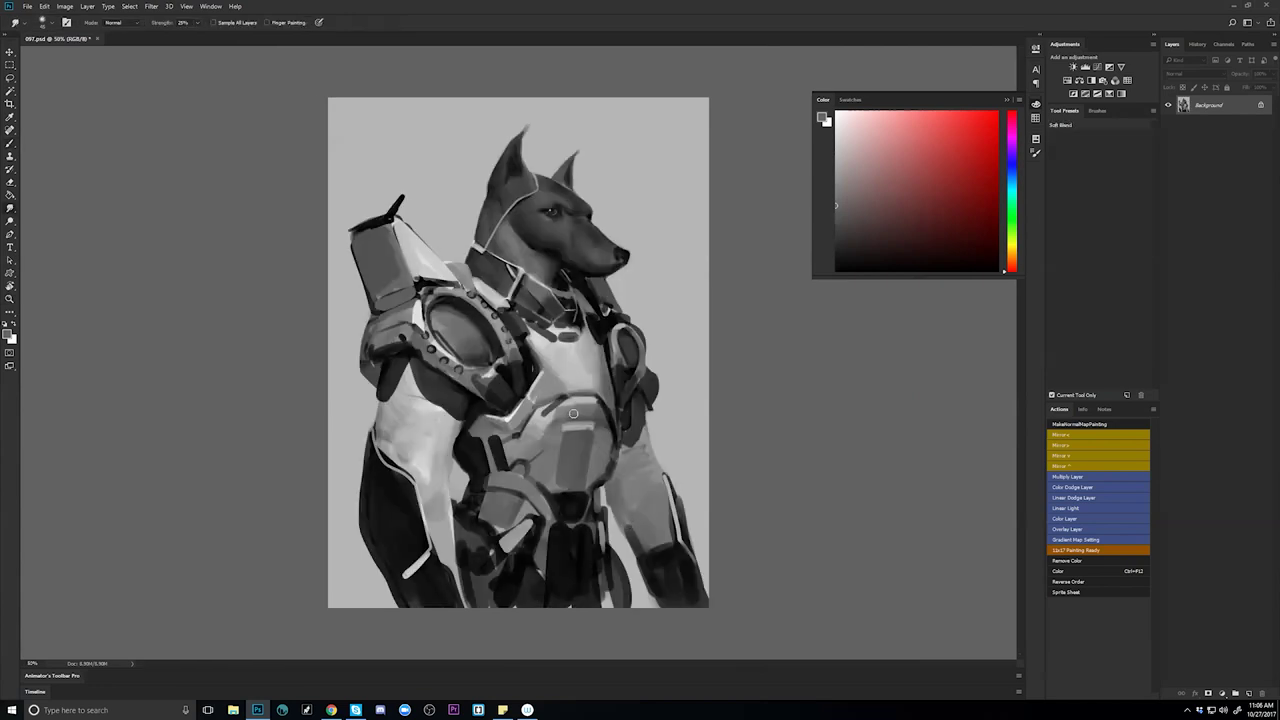
Darken the far side edge of the abdomen plate with a smaller black brush.
key(b)
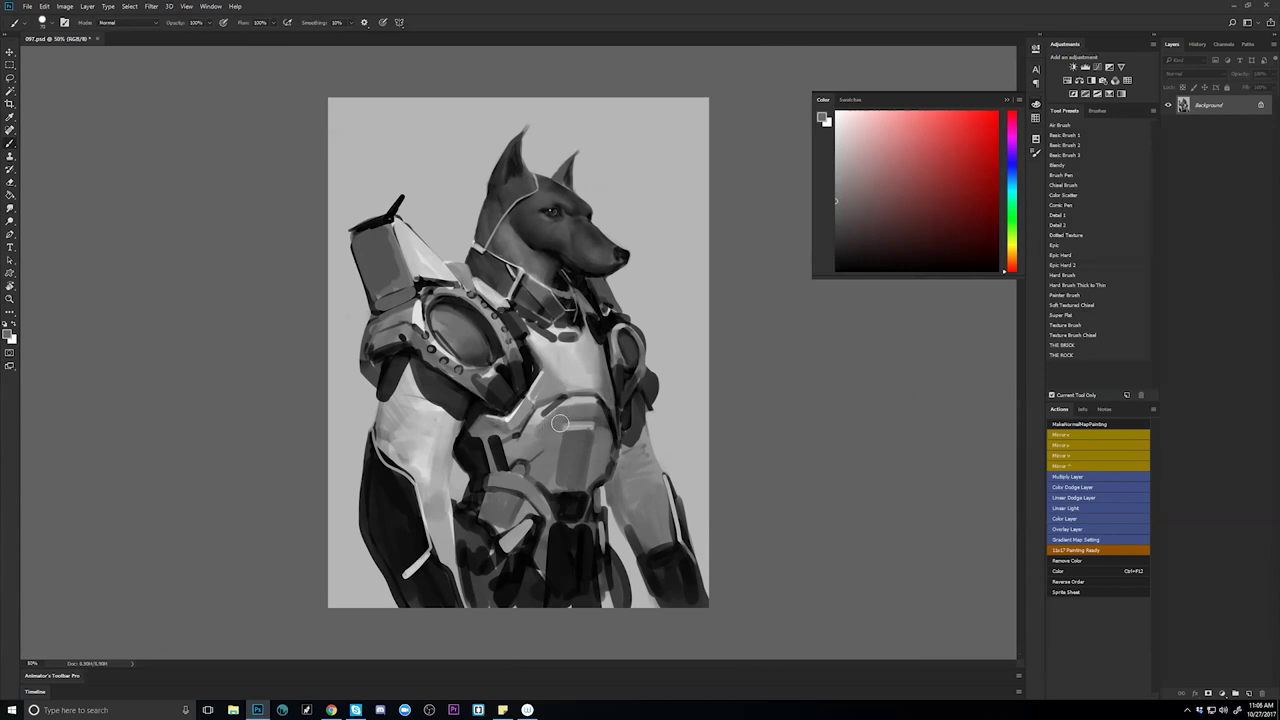
key(d)
key(bracketleft)
key(bracketleft)
key(bracketleft)
drag(612, 438, 606, 474)
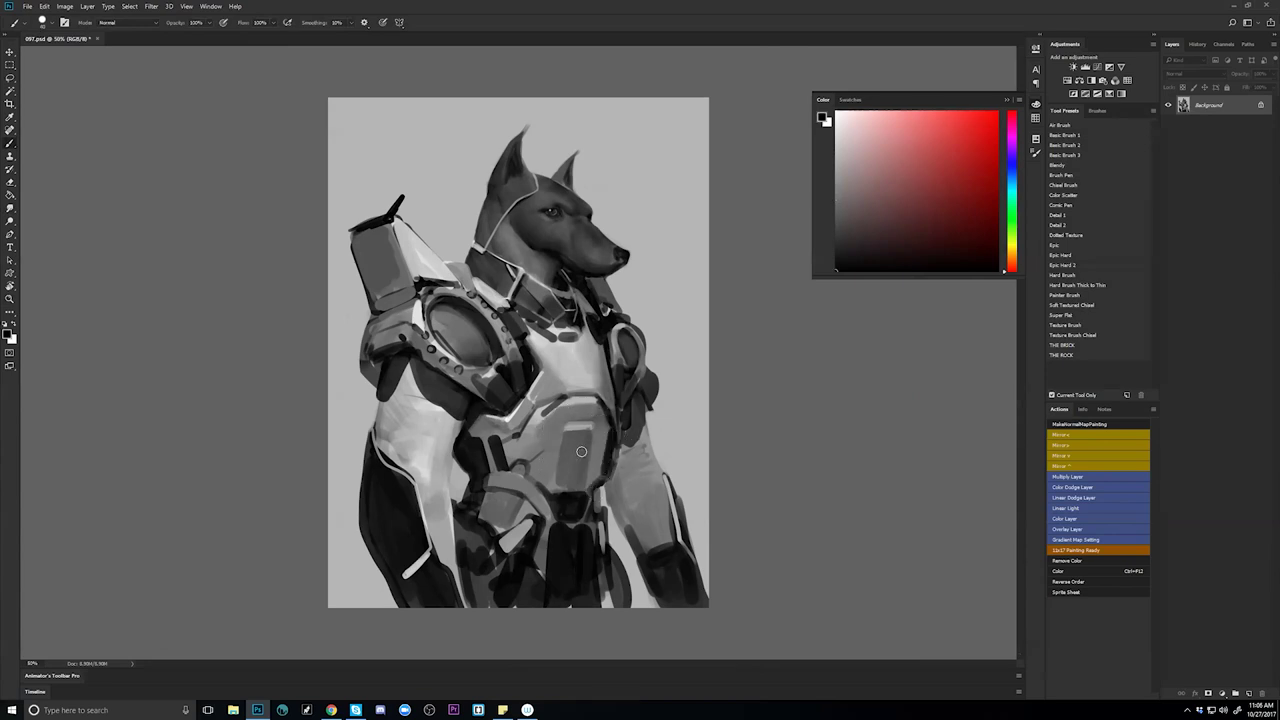
Paint a second dark vertical bar on the near side of the waist, undo stray strokes, and check the mirrored figure.
mouse_move(505, 439)
mouse_down()
mouse_move(529, 479)
mouse_move(513, 453)
mouse_up()
key(ctrl+alt+z)
key(ctrl+alt+z)
key(z)
alt+click(619, 487)
alt+click(619, 488)
alt+click(618, 490)
key(ctrl+shift+h)
key(ctrl+plus)
key(ctrl+plus)
key(ctrl+plus)
key(b)
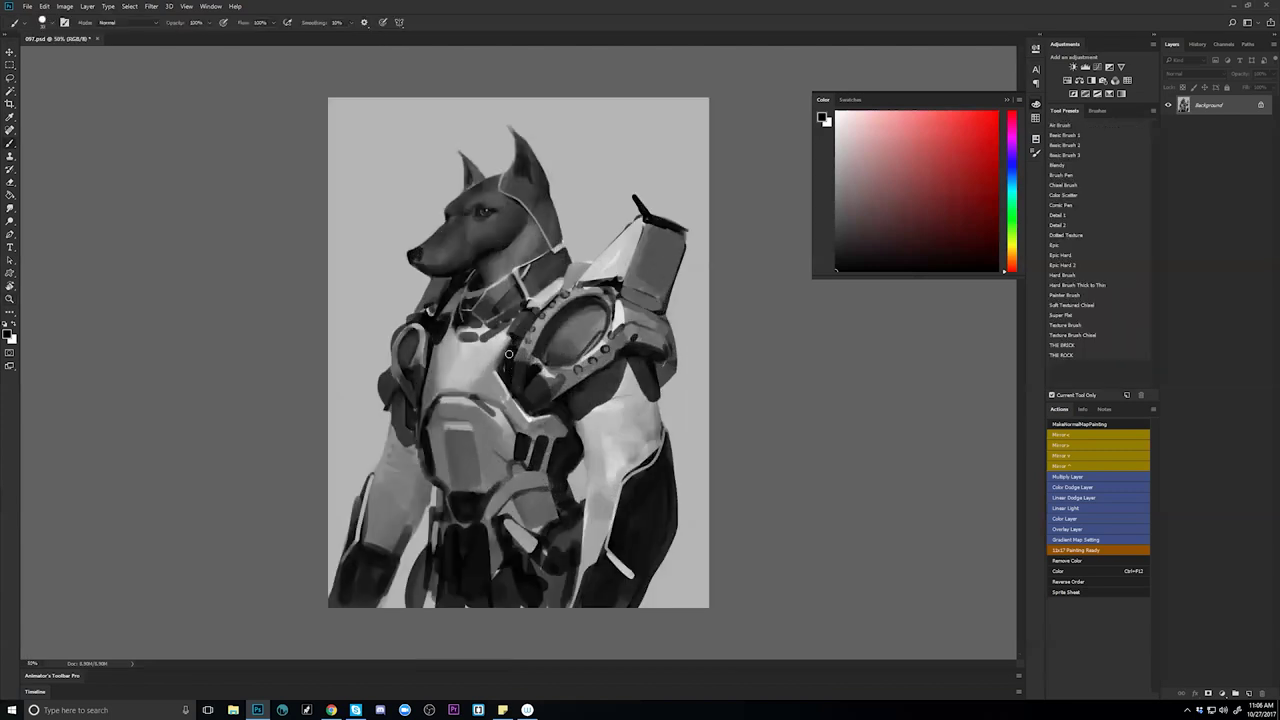
Add a light edge to the chest plate beside the near shoulder and touch up its far edge with sampled tones.
alt+click(504, 364)
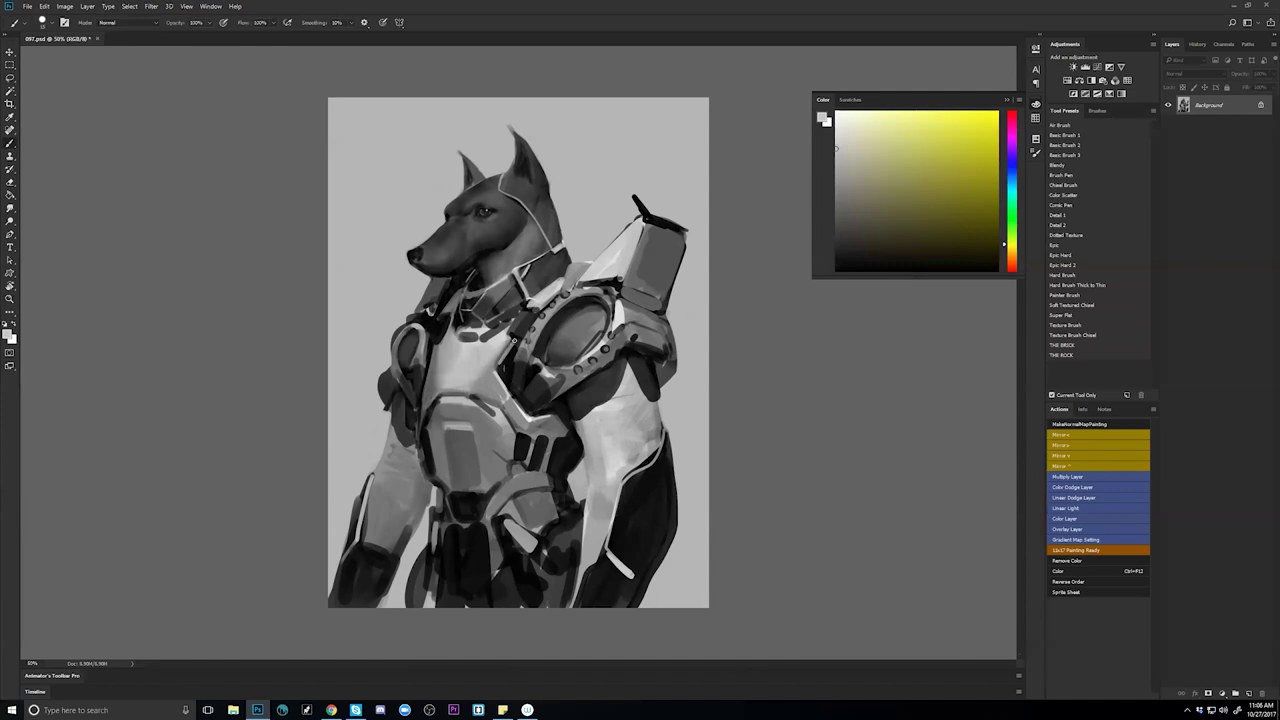
drag(502, 364, 516, 341)
alt+click(424, 362)
mouse_move(430, 350)
mouse_down()
mouse_move(426, 371)
mouse_move(427, 357)
mouse_up()
alt+click(429, 389)
key(ctrl+minus)
key(ctrl+minus)
key(ctrl+shift+h)
key(ctrl+plus)
key(ctrl+plus)
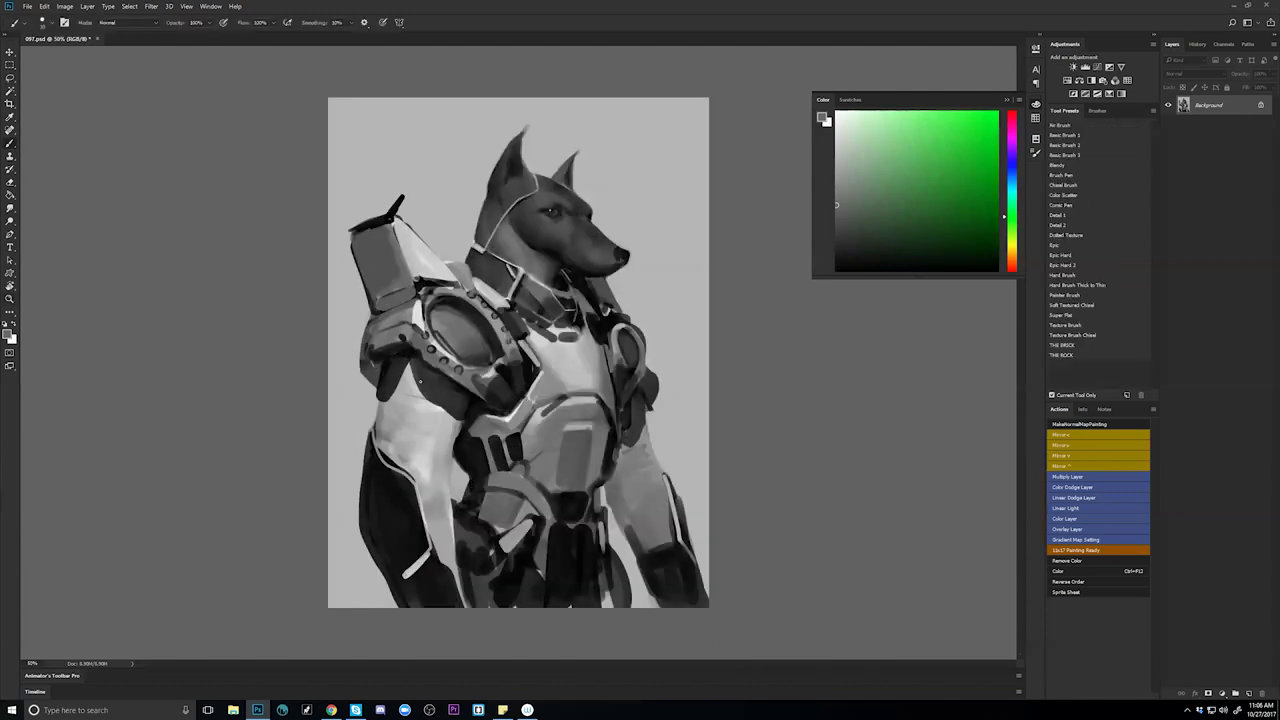
Extend the dark armor under the near shoulder down the inner upper arm with a larger brush.
alt+click(427, 396)
key(bracketright)
key(bracketright)
key(bracketright)
mouse_move(455, 416)
mouse_down()
mouse_move(426, 399)
mouse_move(446, 418)
mouse_move(463, 413)
mouse_move(456, 426)
mouse_move(461, 411)
mouse_move(444, 416)
mouse_move(444, 472)
mouse_move(462, 405)
mouse_up()
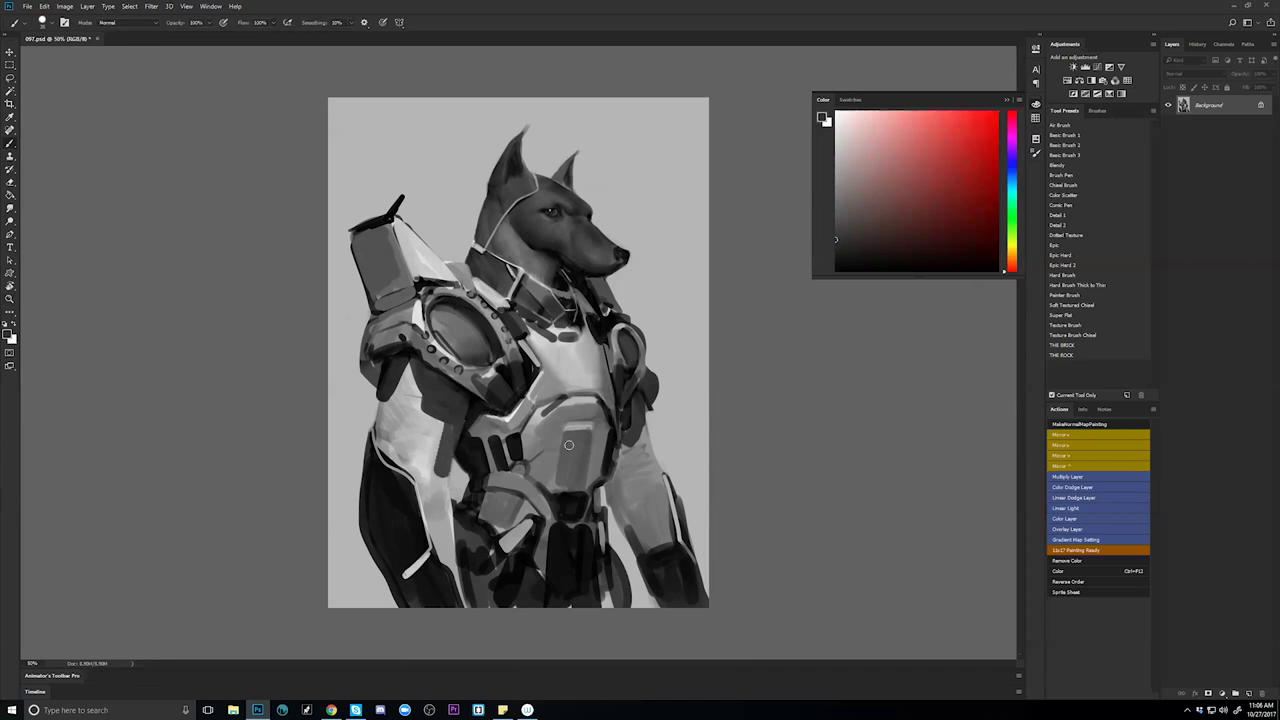
Paint a matching dark strip down the far upper arm, and check the mirrored figure at reduced size.
mouse_move(630, 446)
mouse_down()
mouse_move(641, 472)
mouse_move(642, 456)
mouse_up()
key(z)
alt+click(650, 488)
alt+click(650, 490)
alt+click(651, 492)
key(ctrl+shift+h)
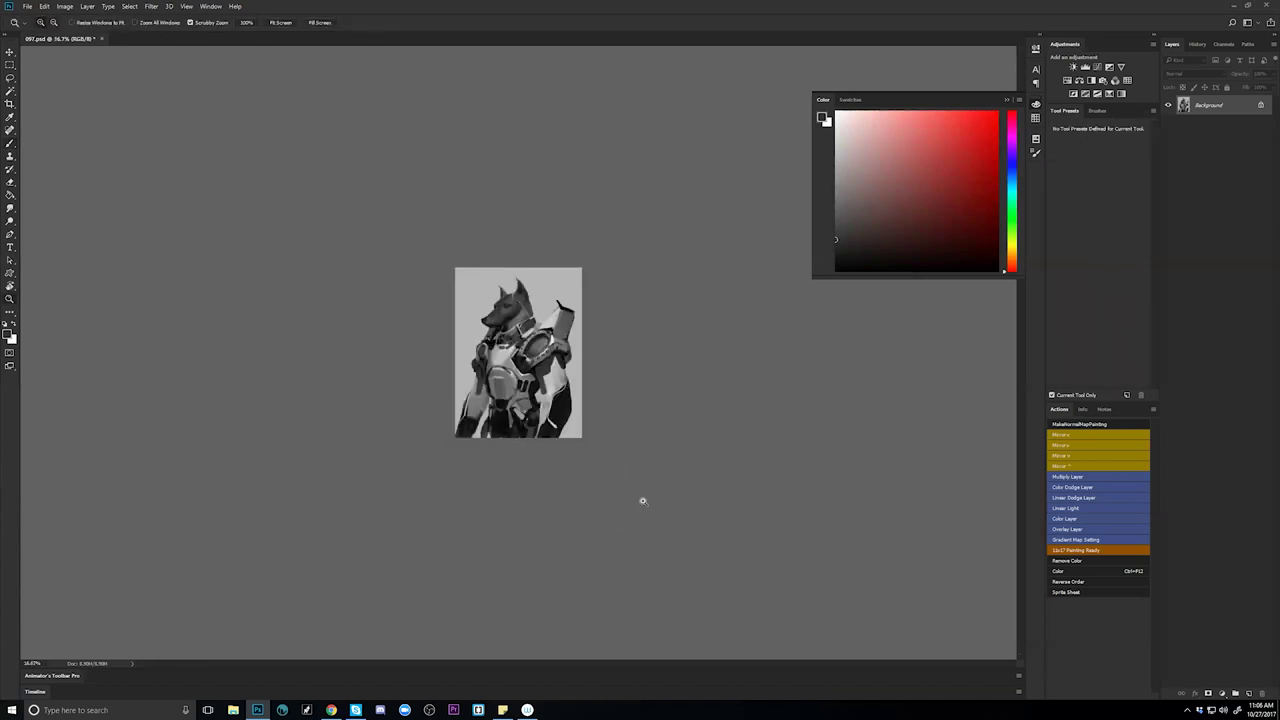
key(ctrl+plus)
key(ctrl+plus)
key(ctrl+plus)
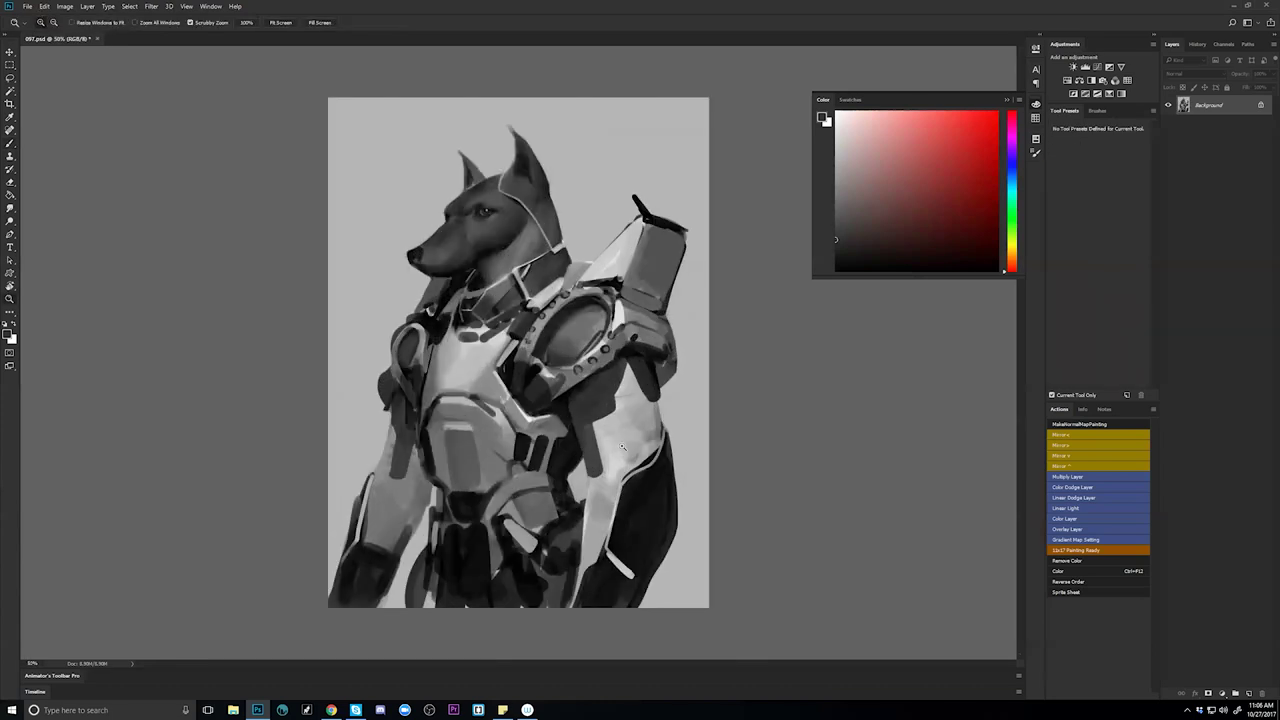
key(b)
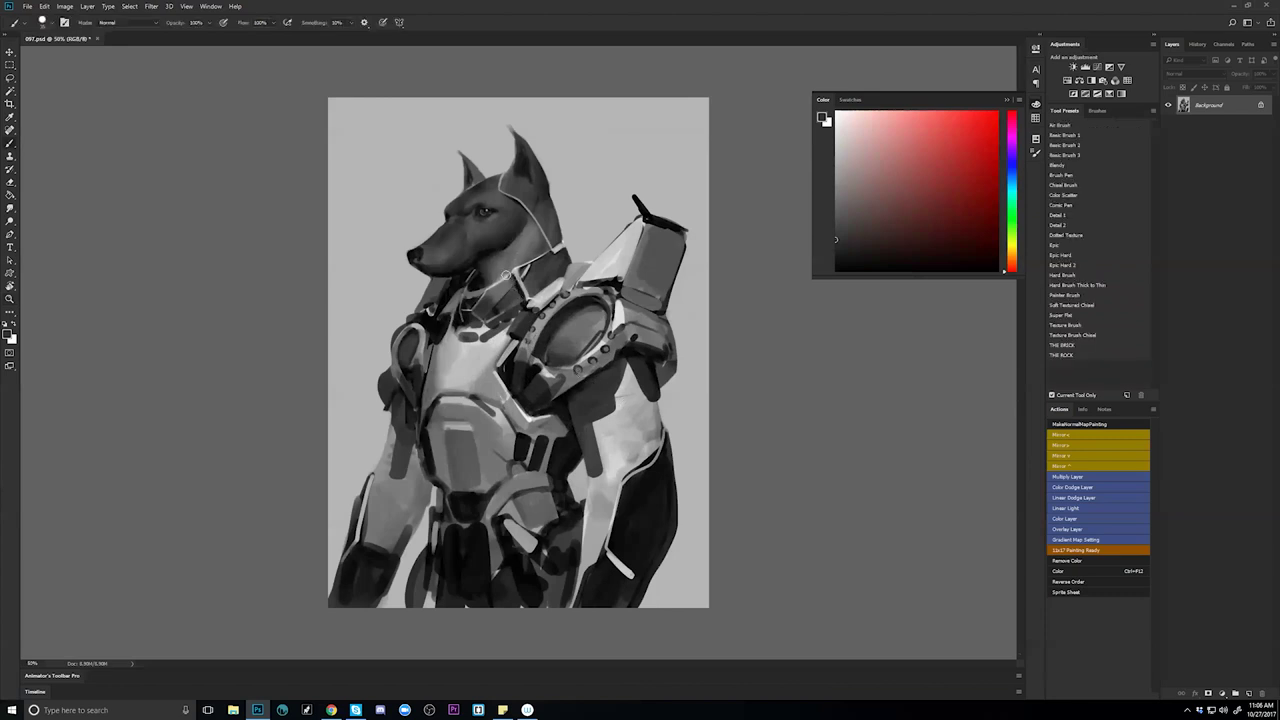
Flip the canvas and paint a dark arched notch at the base of the back canister's light panel.
key(ctrl+shift+h)
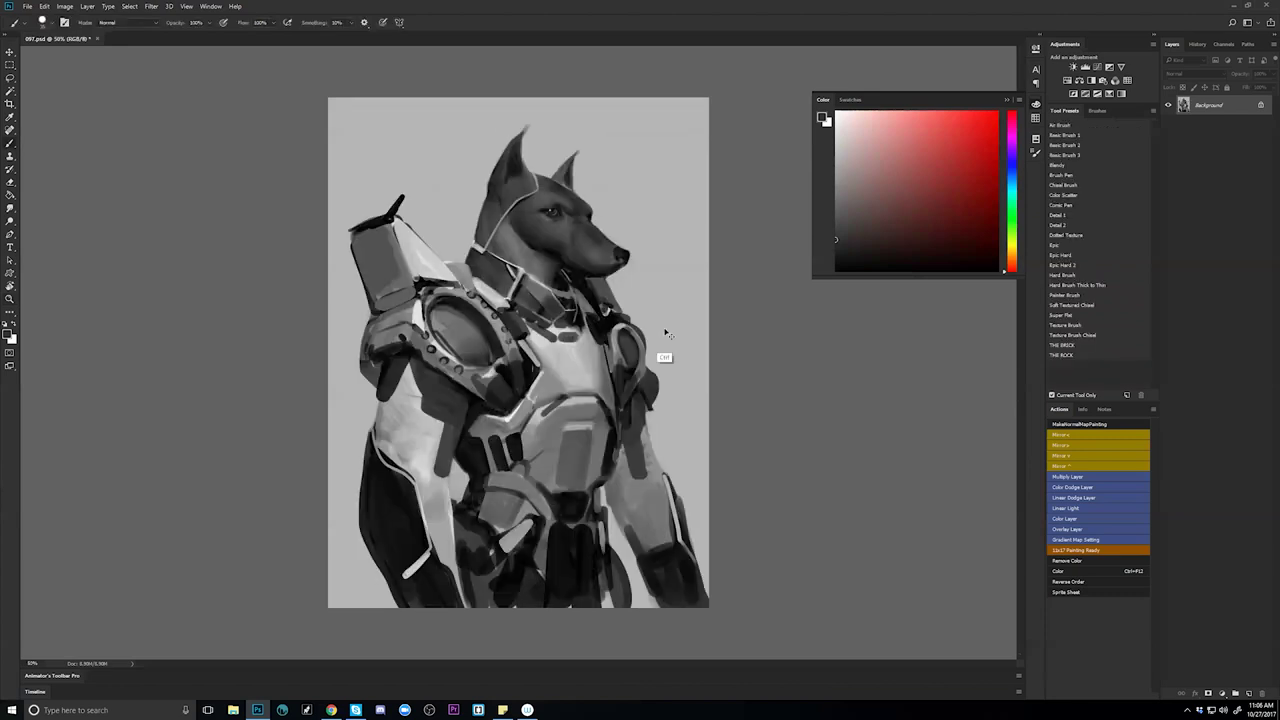
mouse_move(424, 281)
mouse_down()
mouse_move(416, 268)
mouse_move(434, 292)
mouse_move(413, 270)
mouse_move(424, 282)
mouse_up()
alt+click(432, 292)
alt+click(431, 289)
Cover the canister's light side panel with a sampled mid grey and smudge it into the neighbouring surface.
alt+click(422, 271)
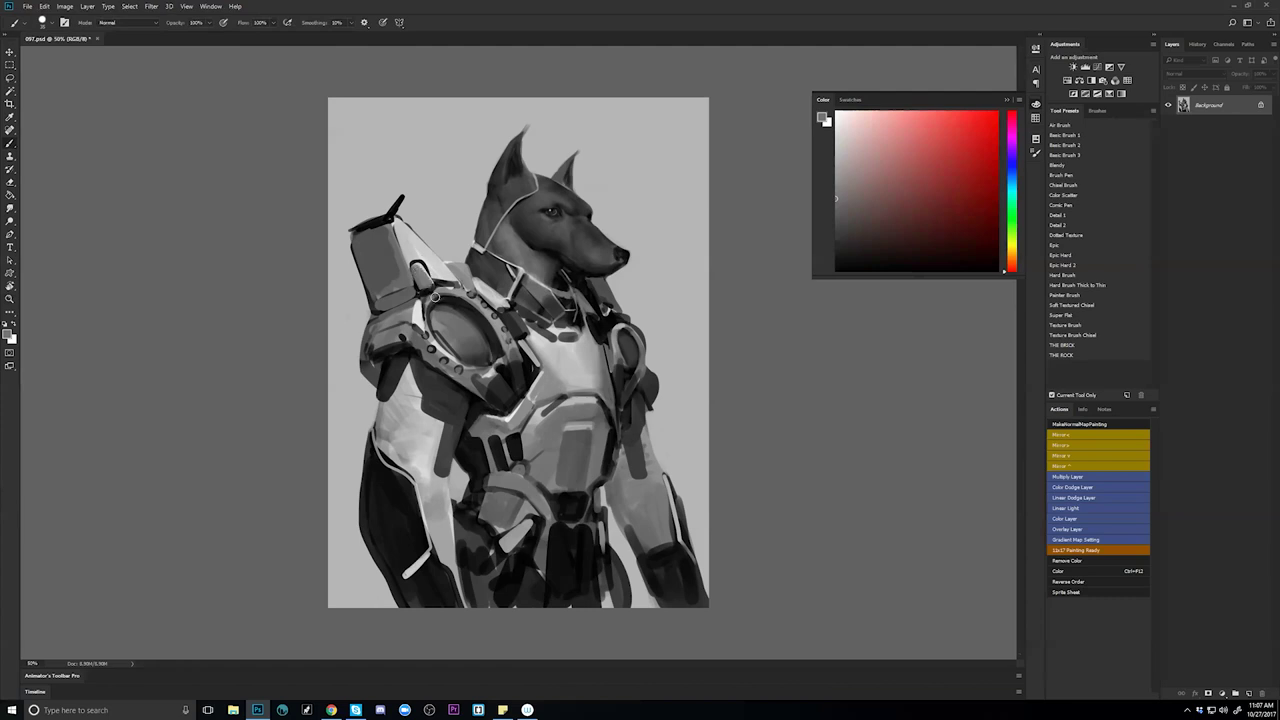
drag(398, 231, 408, 256)
key(r)
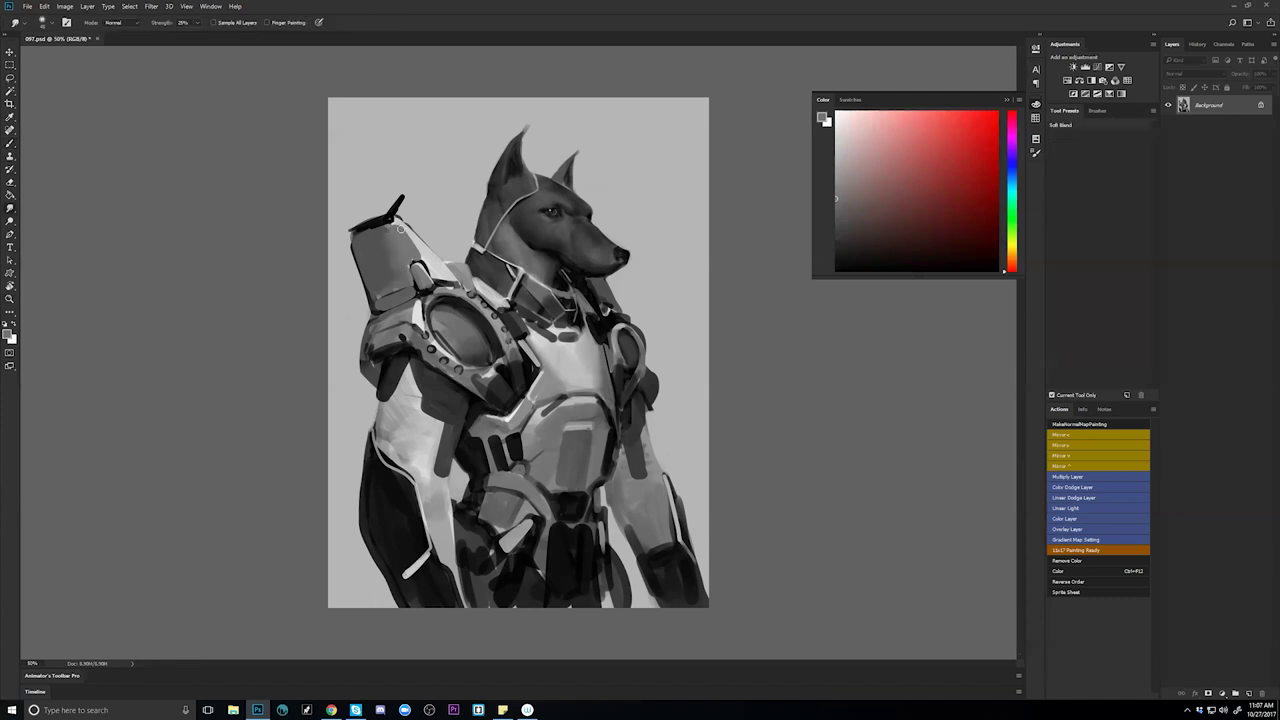
key(b)
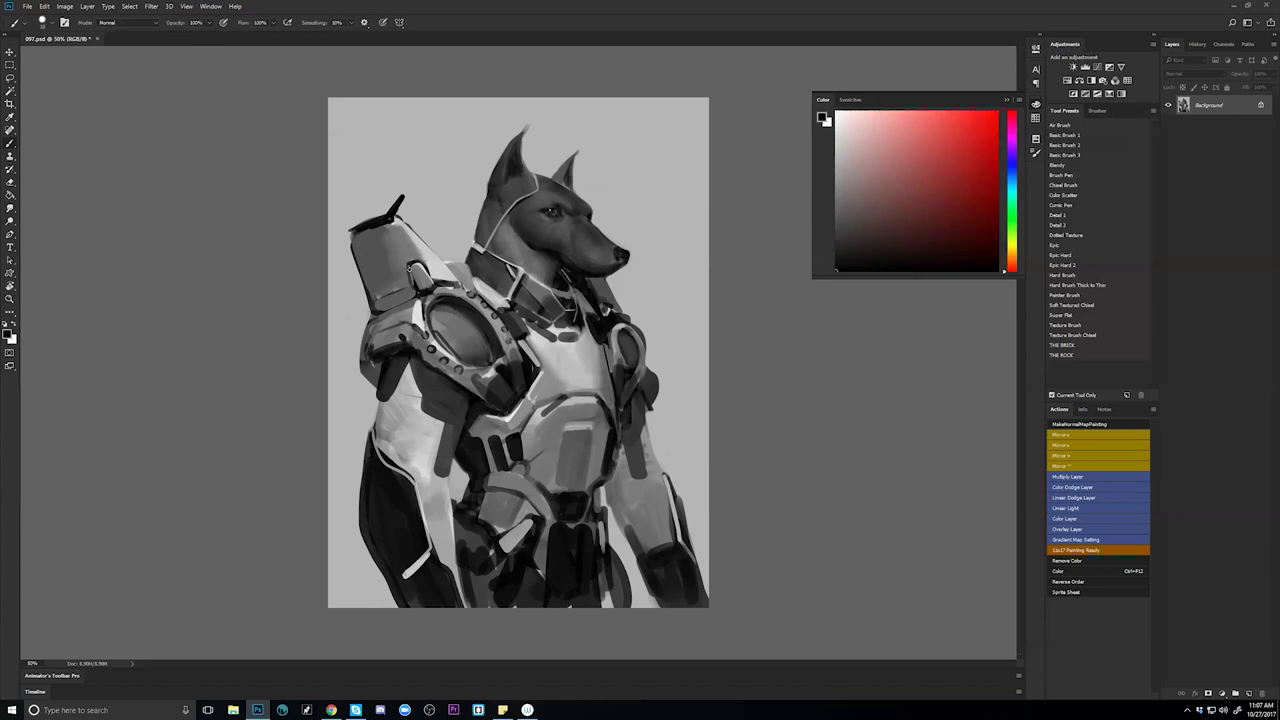
Check the mirrored figure at reduced size and paint a short dark slot across the base of the back canister's side panel.
ctrl+alt+click(424, 324)
ctrl+alt+click(426, 326)
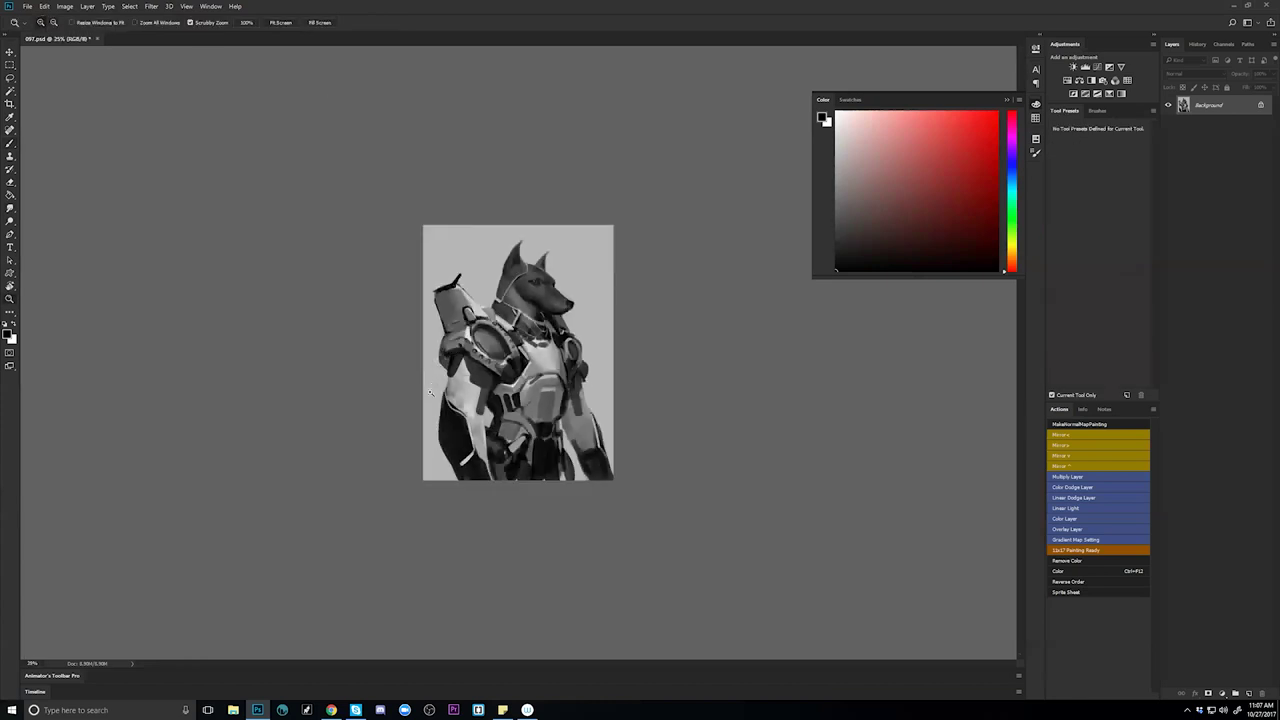
key(ctrl+shift+h)
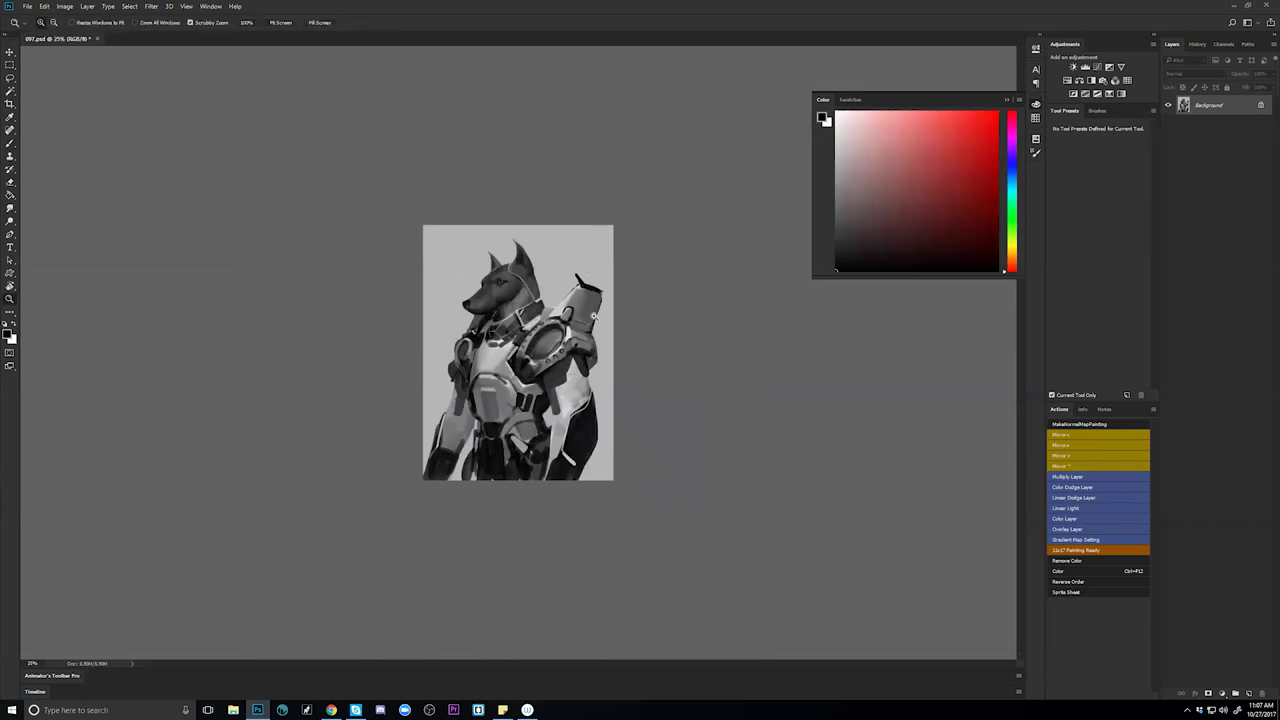
click(594, 316)
key(b)
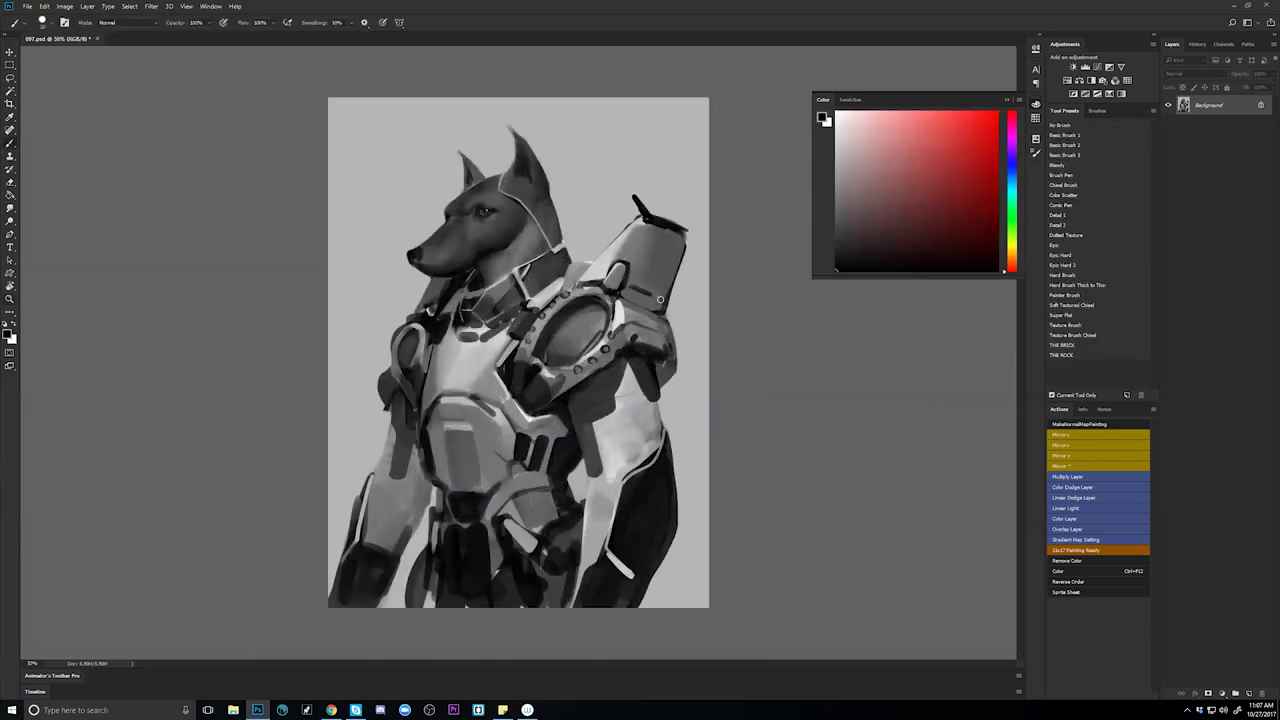
drag(634, 287, 657, 289)
key(ctrl+z)
key(ctrl+h)
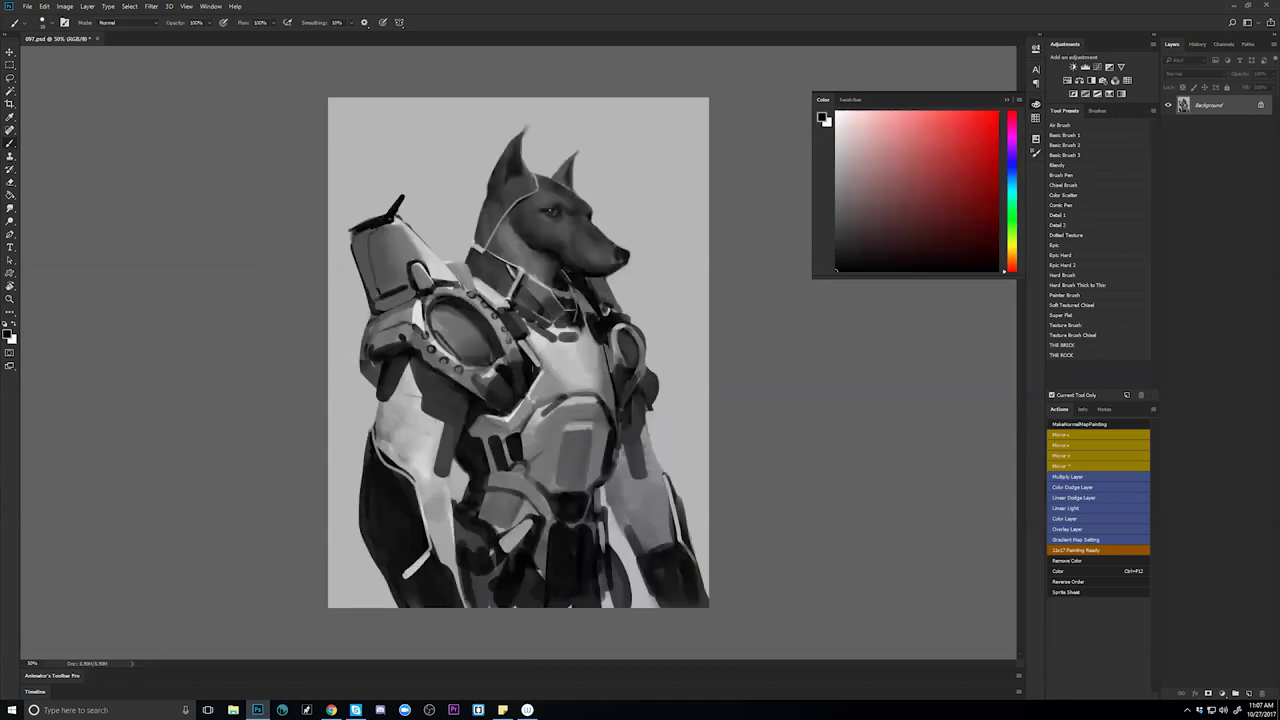
Paint out the black spike above the back canister with sampled background grey, and redraw a thin dark line along its top rim.
key(ctrl+h)
key(ctrl+h)
alt+click(392, 212)
mouse_move(352, 230)
mouse_down()
mouse_move(400, 198)
mouse_move(398, 216)
mouse_up()
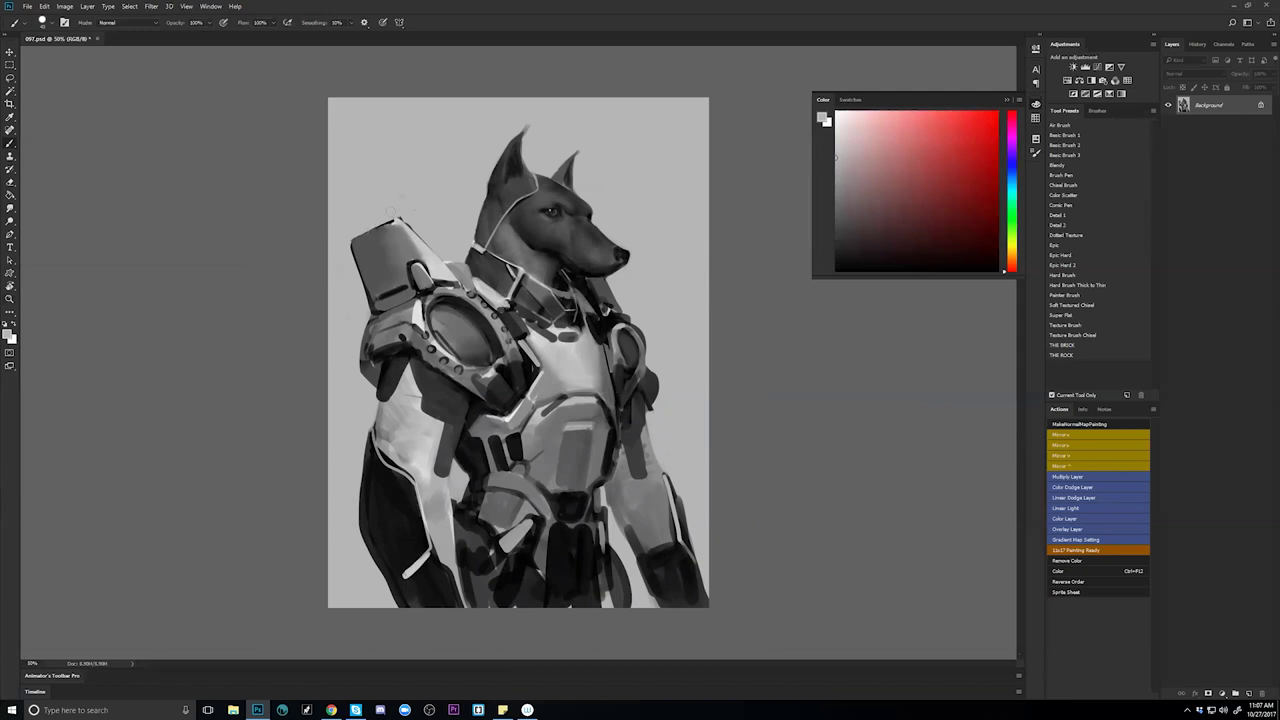
key(d)
drag(353, 242, 387, 225)
alt+click(391, 241)
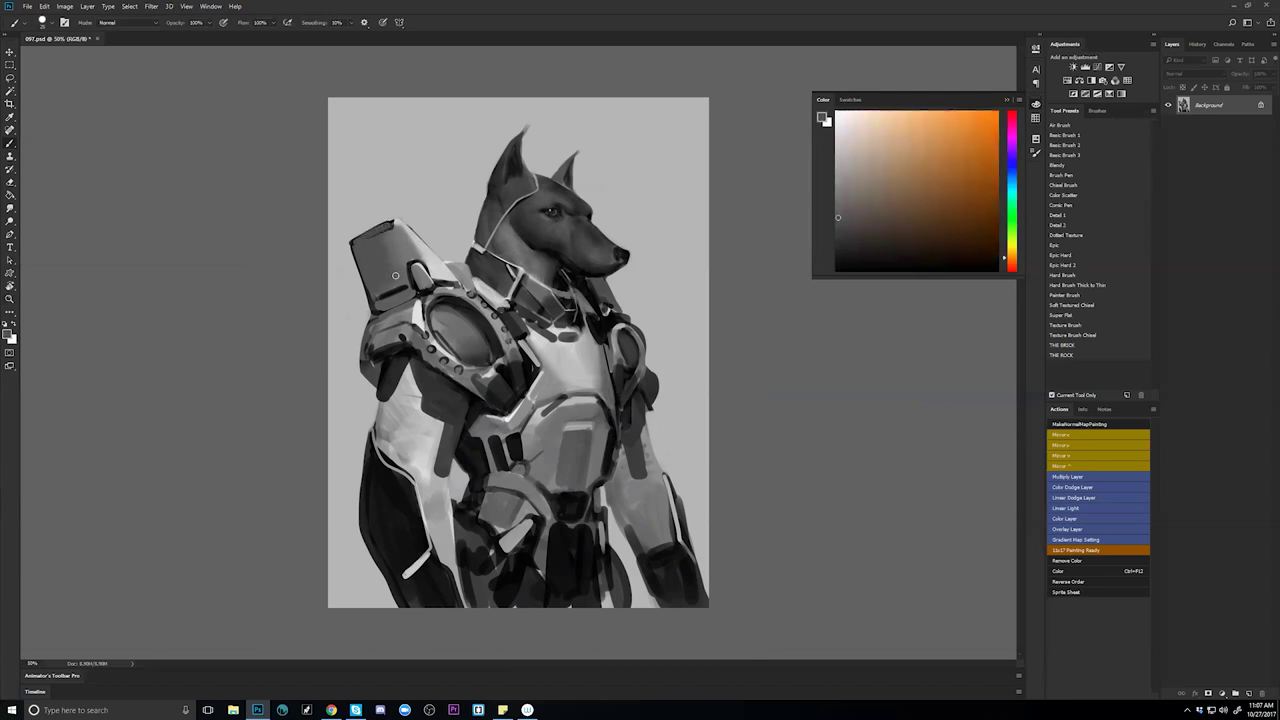
alt+click(340, 266)
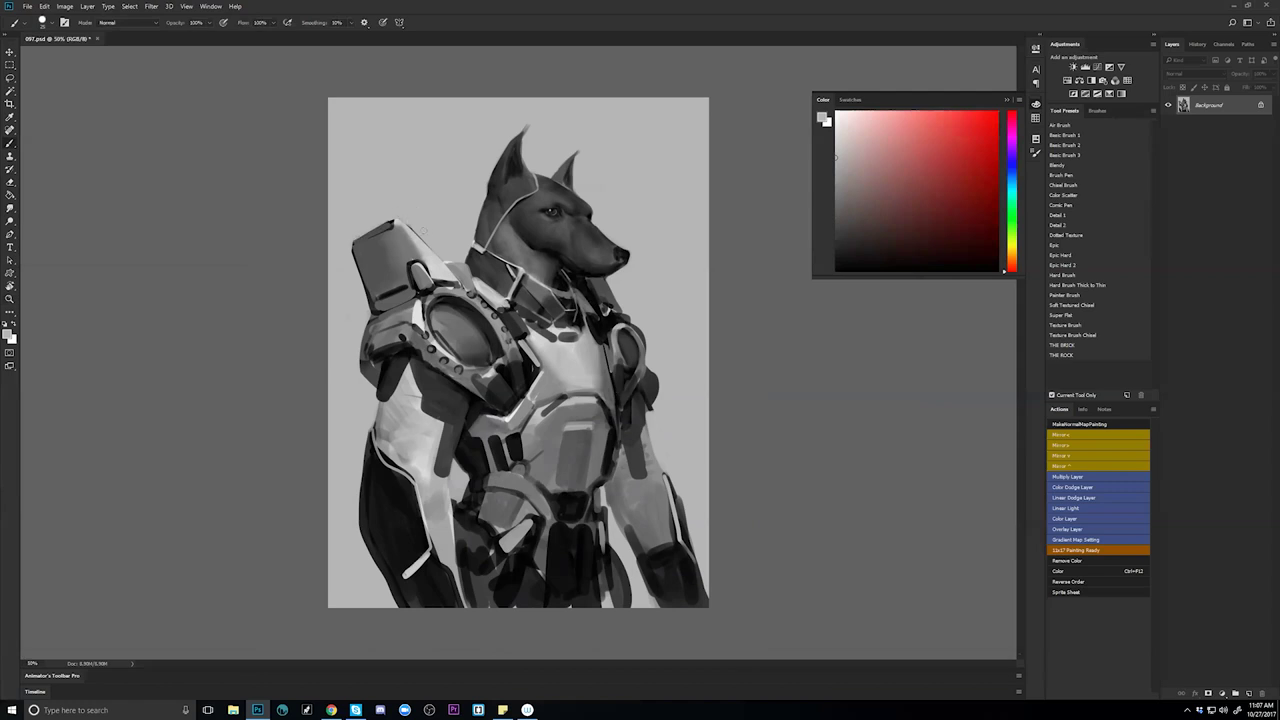
alt+click(412, 268)
Flip the canvas and refine the far collar beneath the muzzle with light and dark greys.
key(ctrl+shift+h)
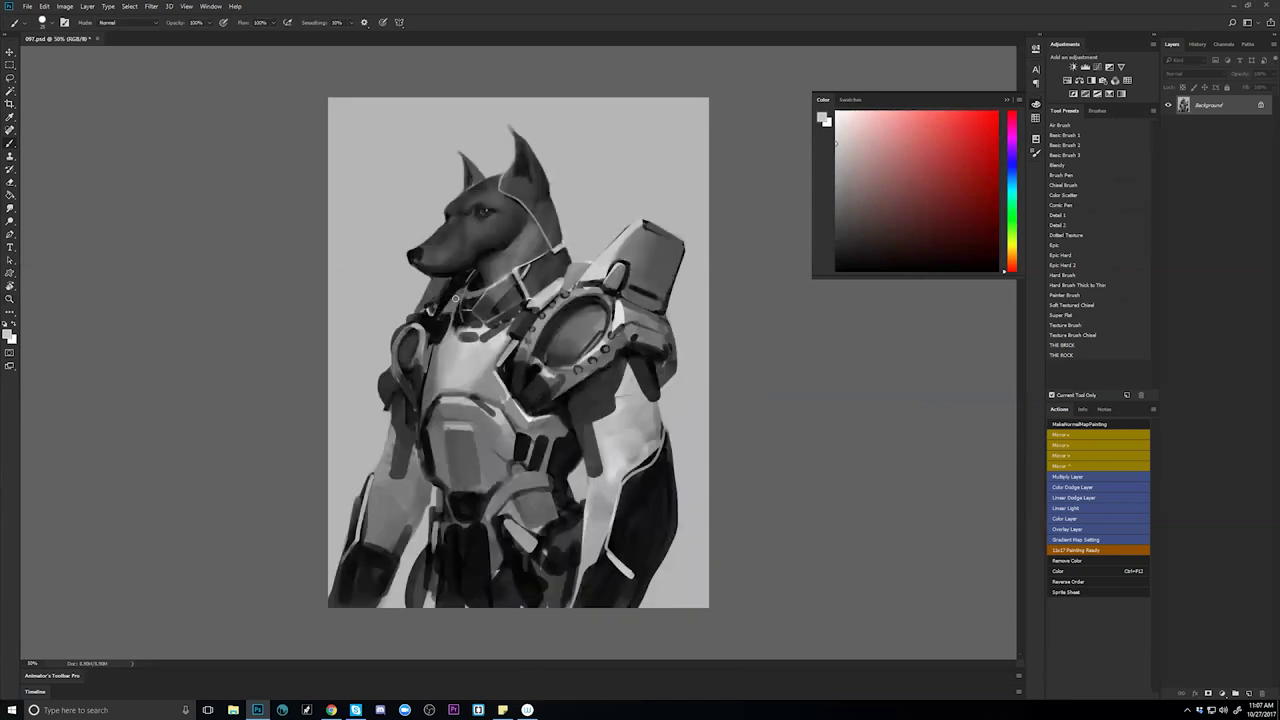
mouse_move(432, 284)
mouse_down()
mouse_move(422, 302)
mouse_move(434, 285)
mouse_up()
key(d)
alt+click(437, 288)
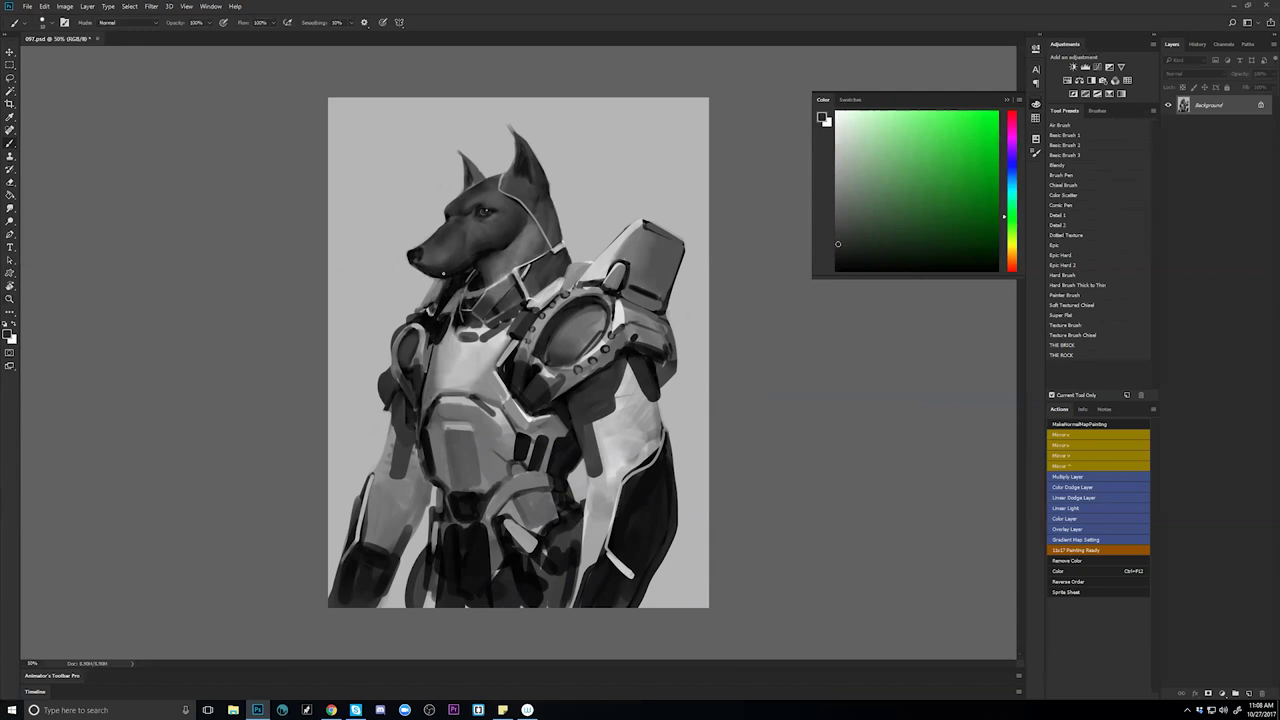
alt+click(467, 261)
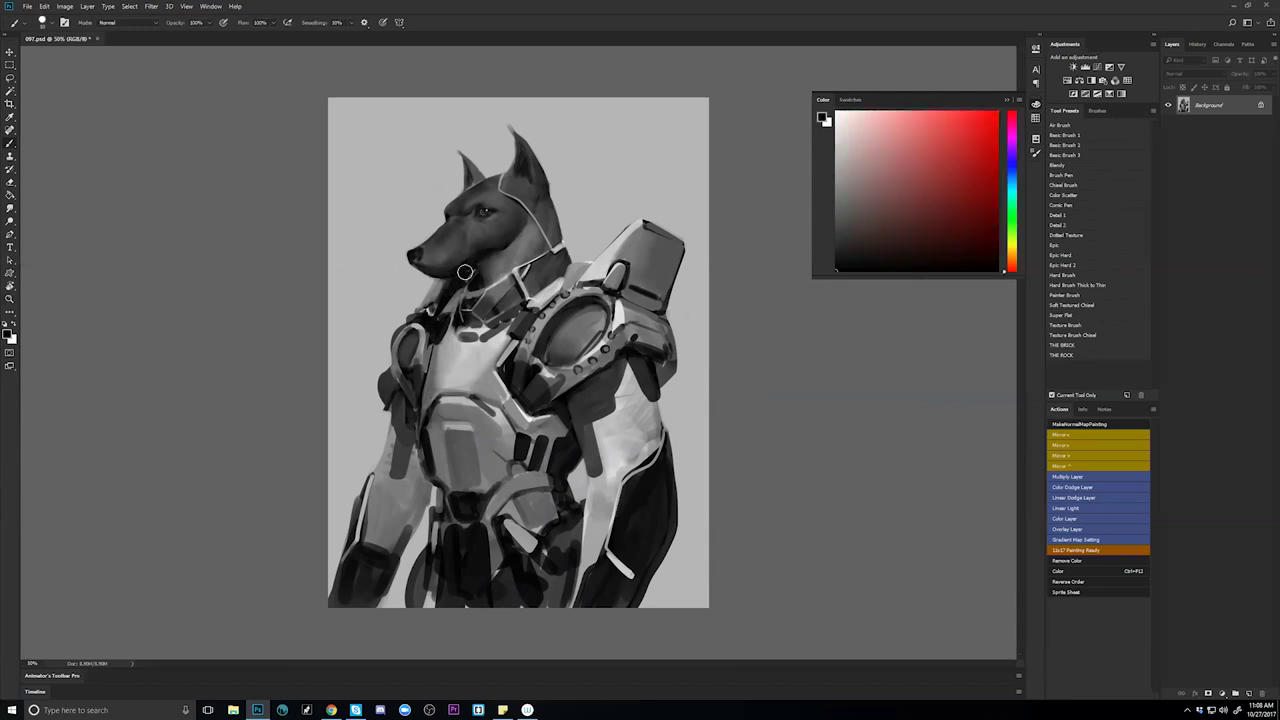
key(ctrl+shift+h)
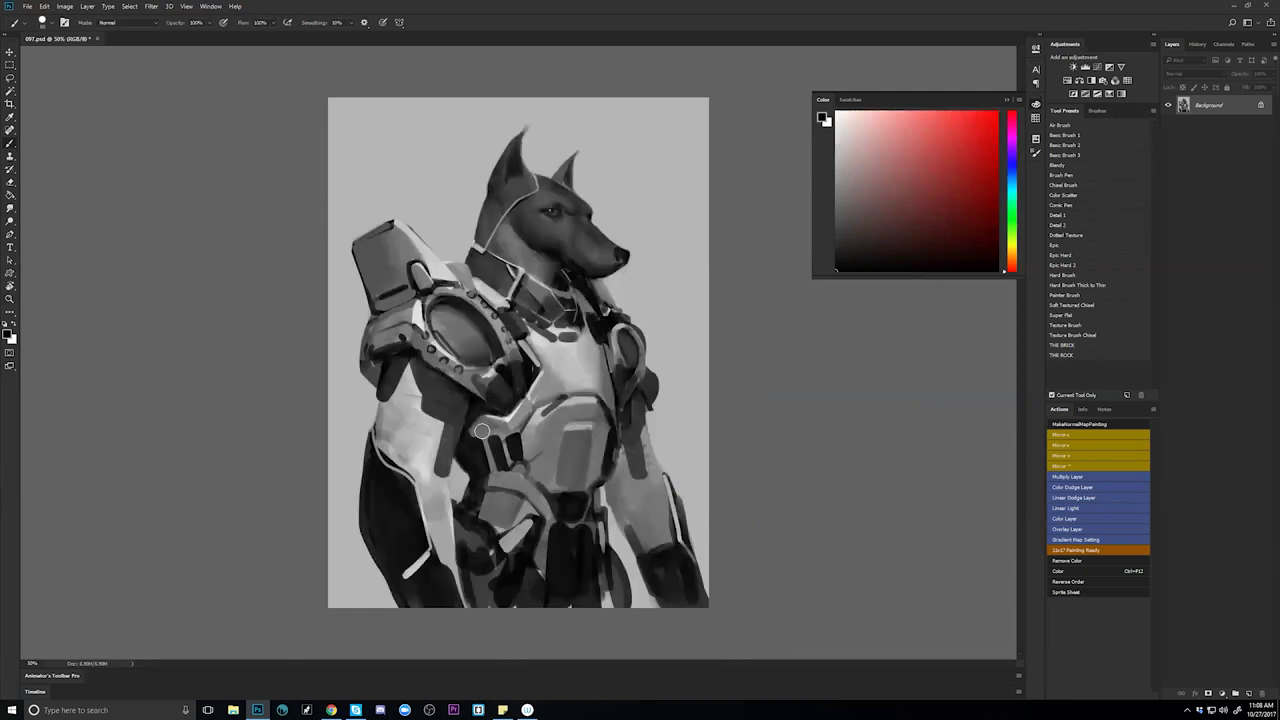
Smudge the tip of the nose and paint sampled grey along the light seam behind the cheek.
key(r)
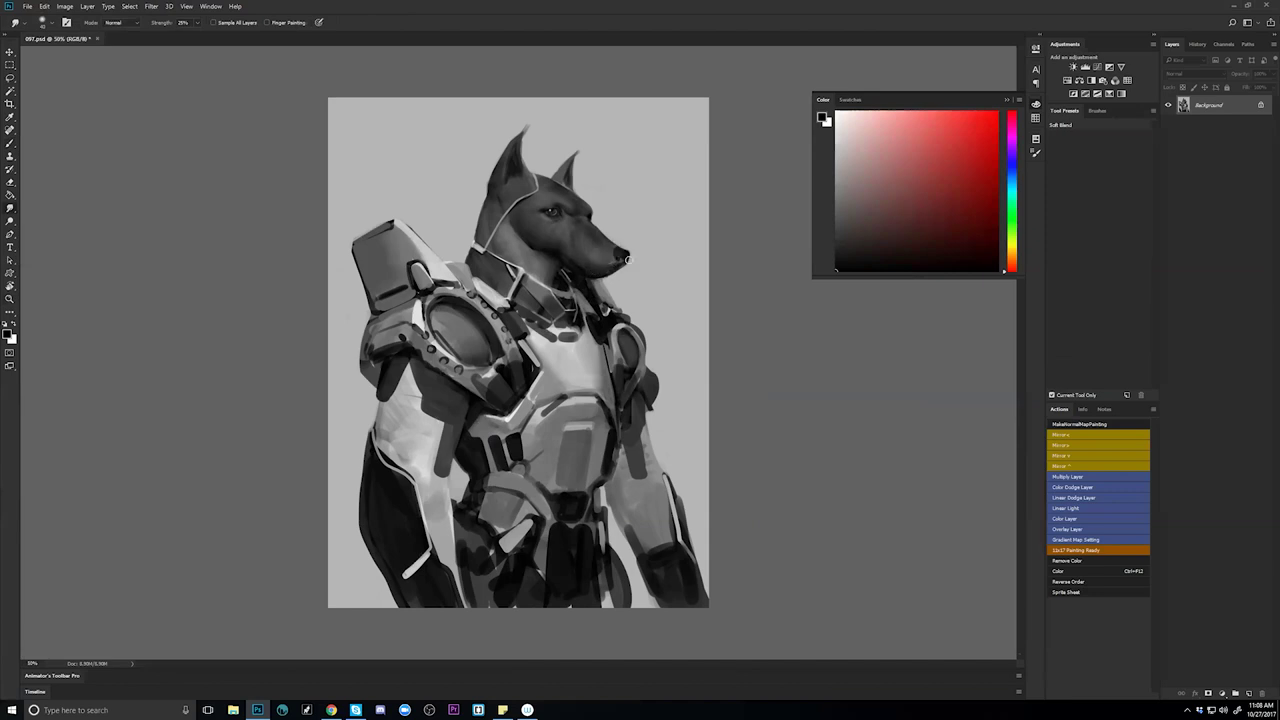
key(b)
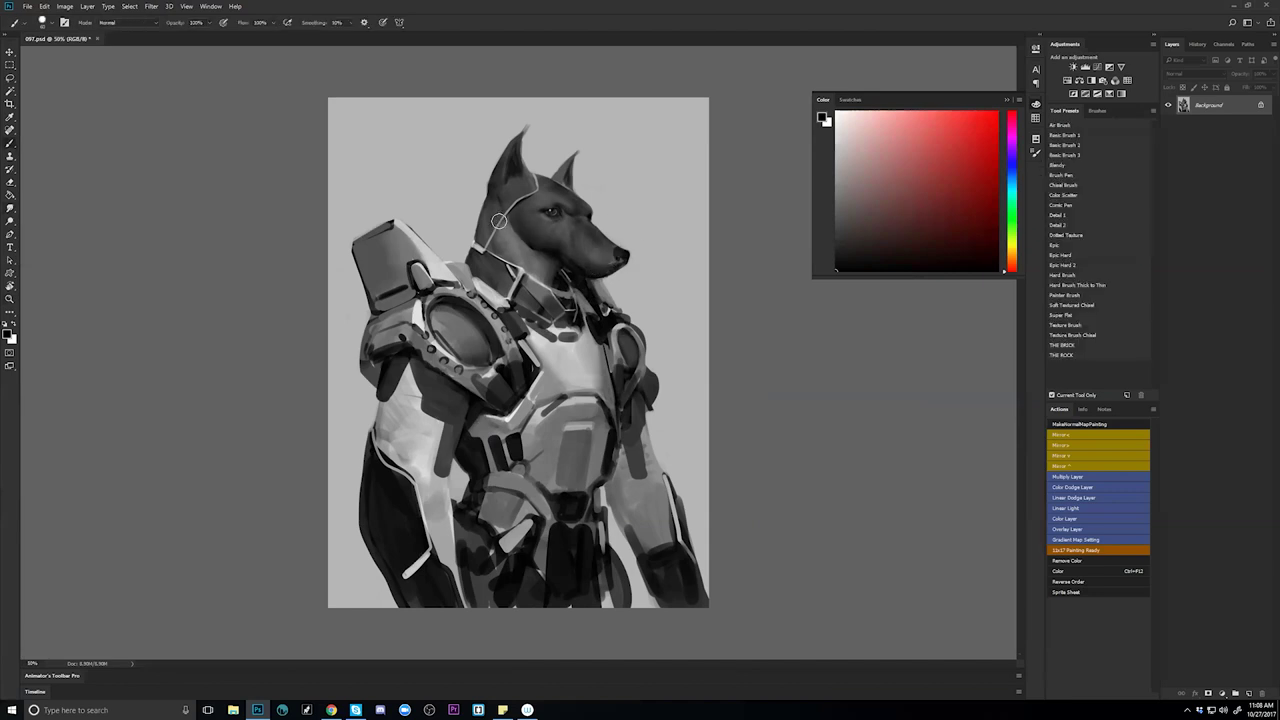
alt+click(504, 247)
drag(499, 207, 486, 238)
alt+click(497, 237)
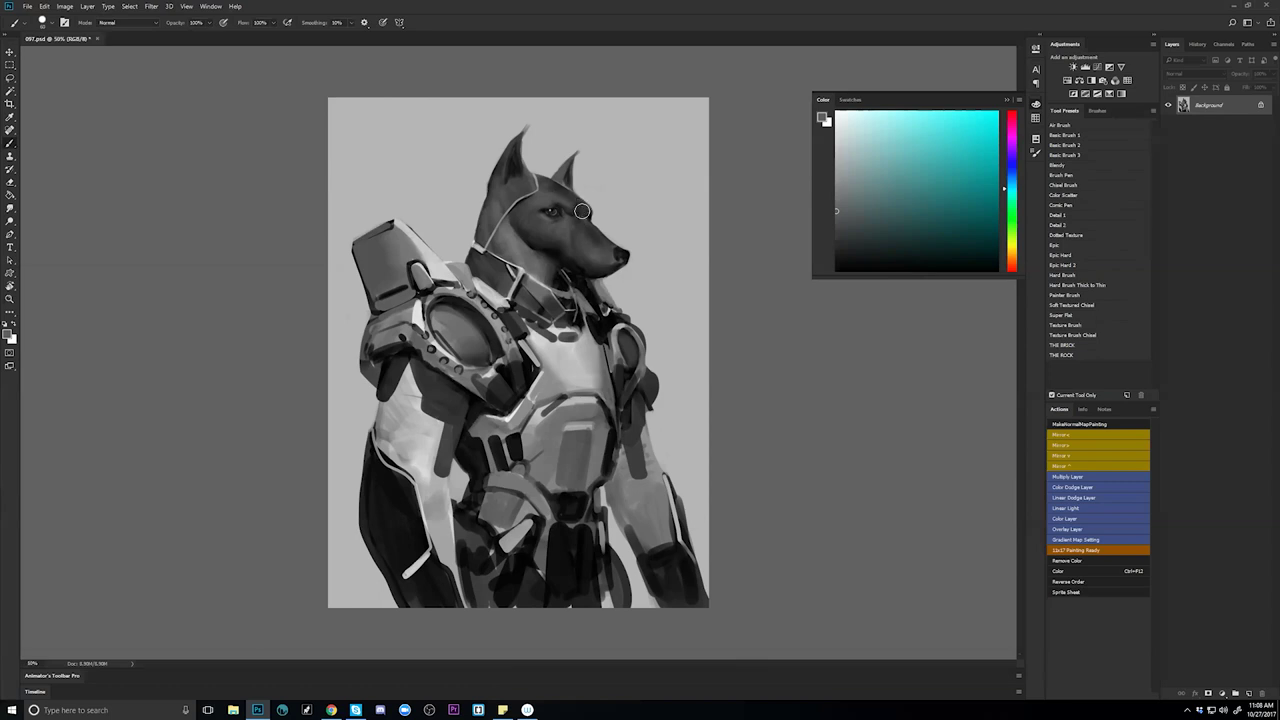
Check the mirrored figure at reduced size and return to the original orientation with black as the painting color.
key(z)
alt+click(538, 386)
key(ctrl+shift+h)
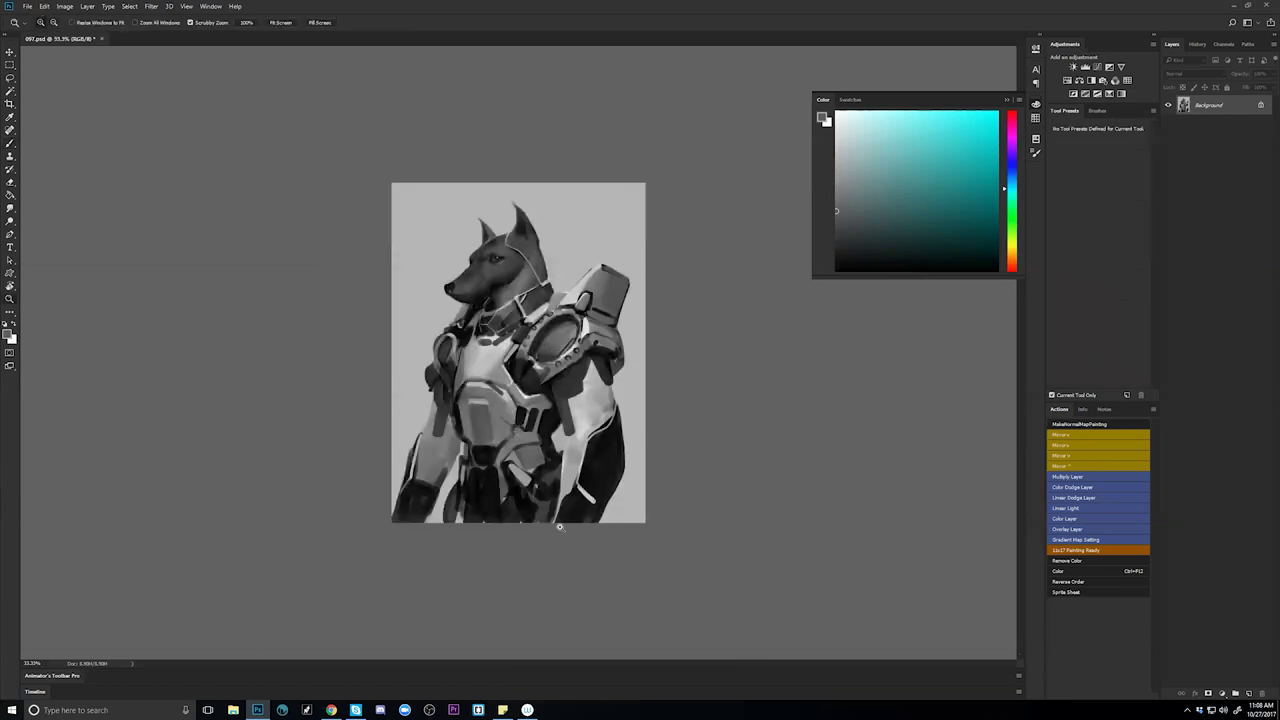
click(438, 416)
key(b)
key(d)
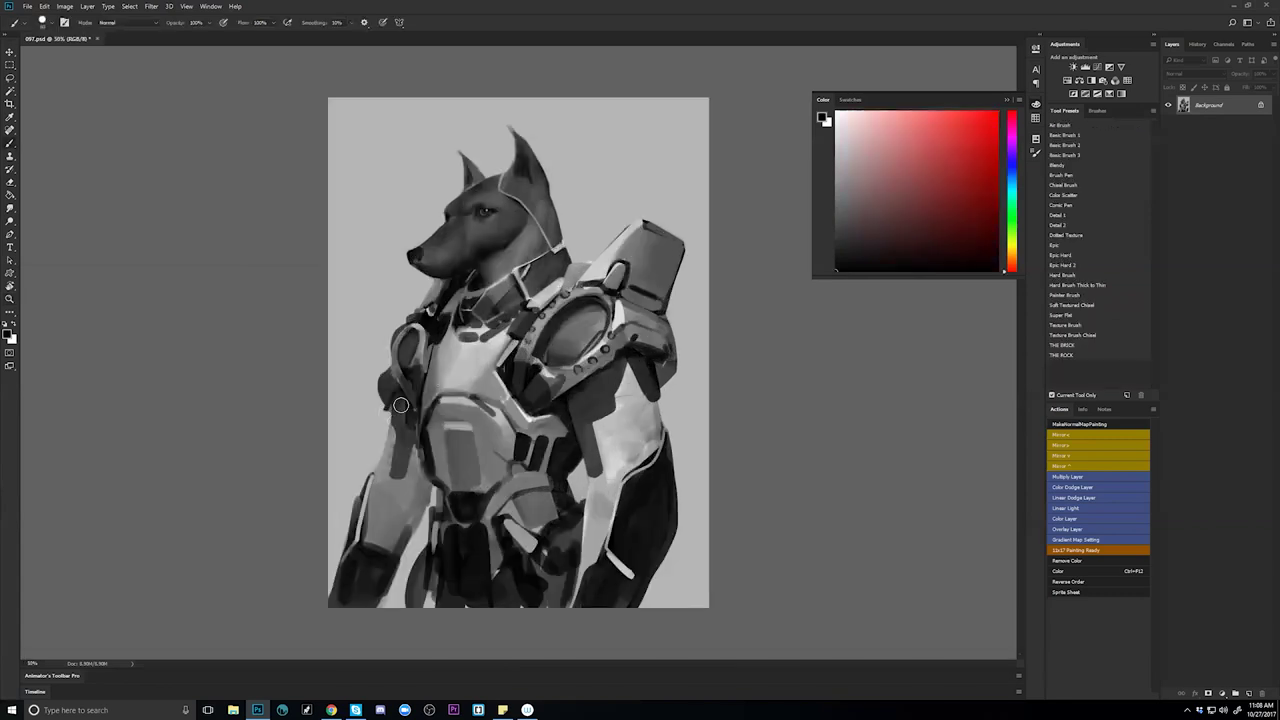
key(F2)
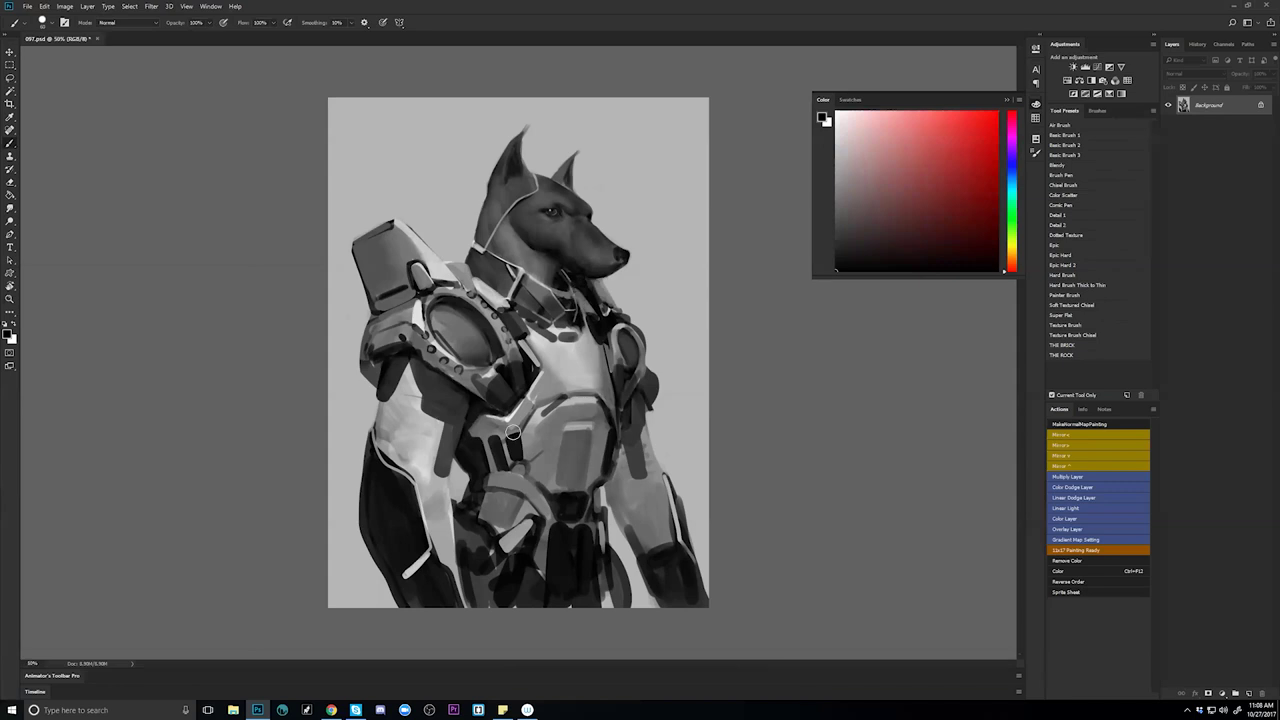
Add a small white highlight to the armor edge beneath the near chest plate with a smaller brush.
key(x)
key([)
drag(483, 419, 473, 423)
Examine the enlarged portrait in full-screen view with the panels hidden.
key(z)
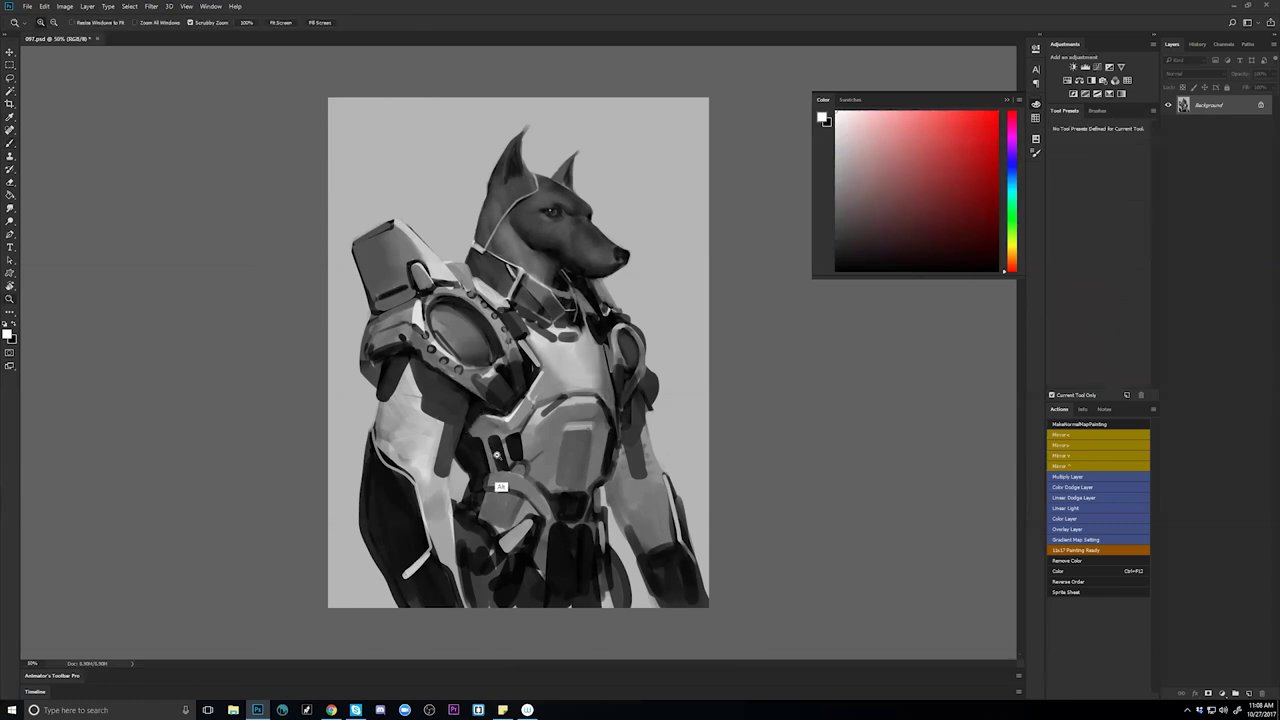
alt+click(500, 484)
alt+click(500, 484)
key(Tab)
key(f)
click(652, 390)
click(652, 390)
click(652, 390)
drag(670, 425, 596, 446)
key(f)
key(f)
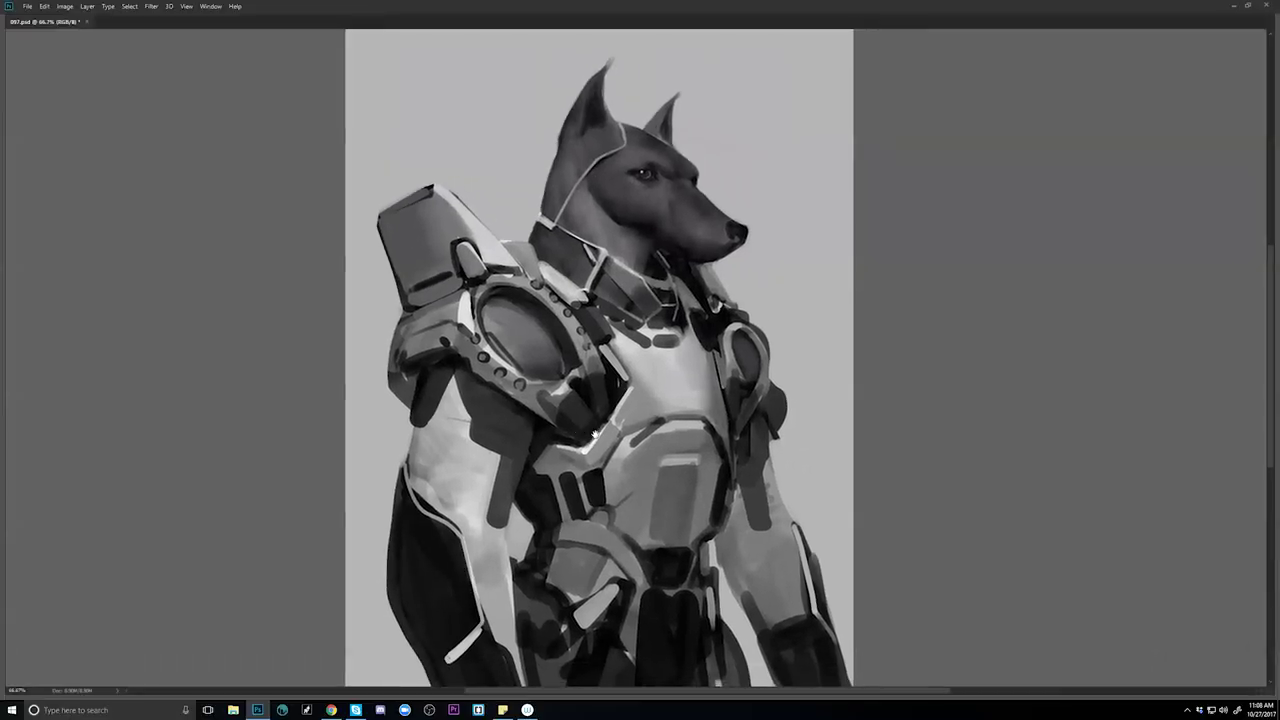
key(f)
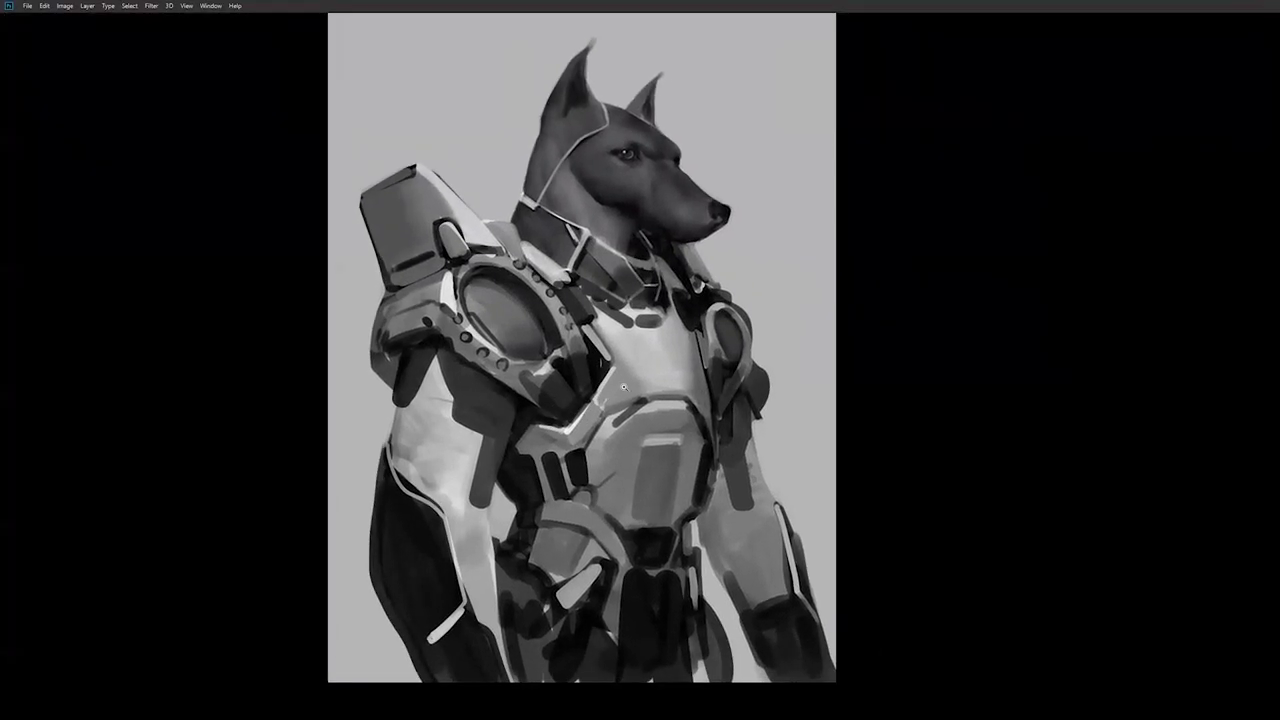